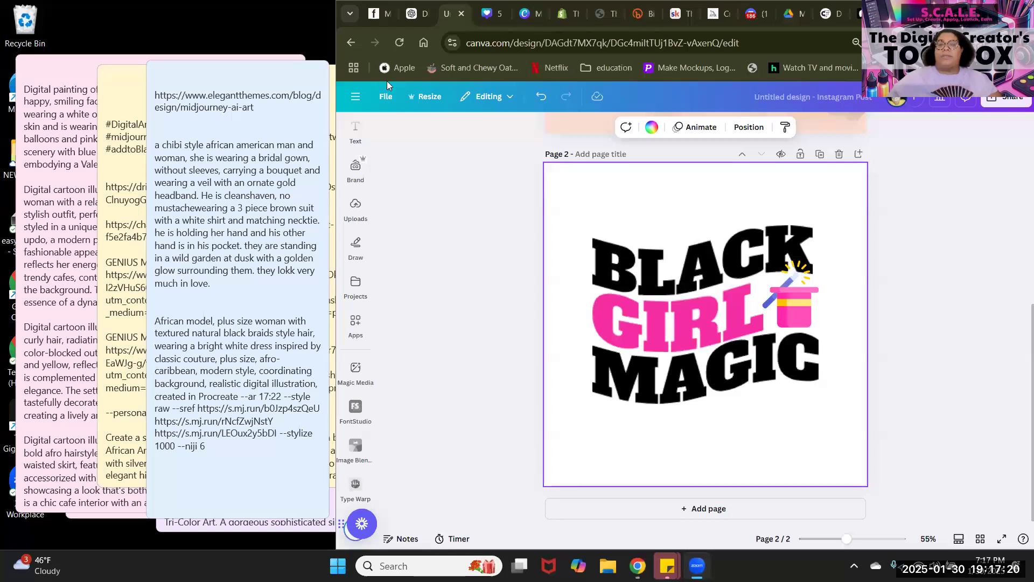
Step: Widen the browser window and open the Canva home page in a separate browser tab beside the current design
drag(381, 4, 206, 4)
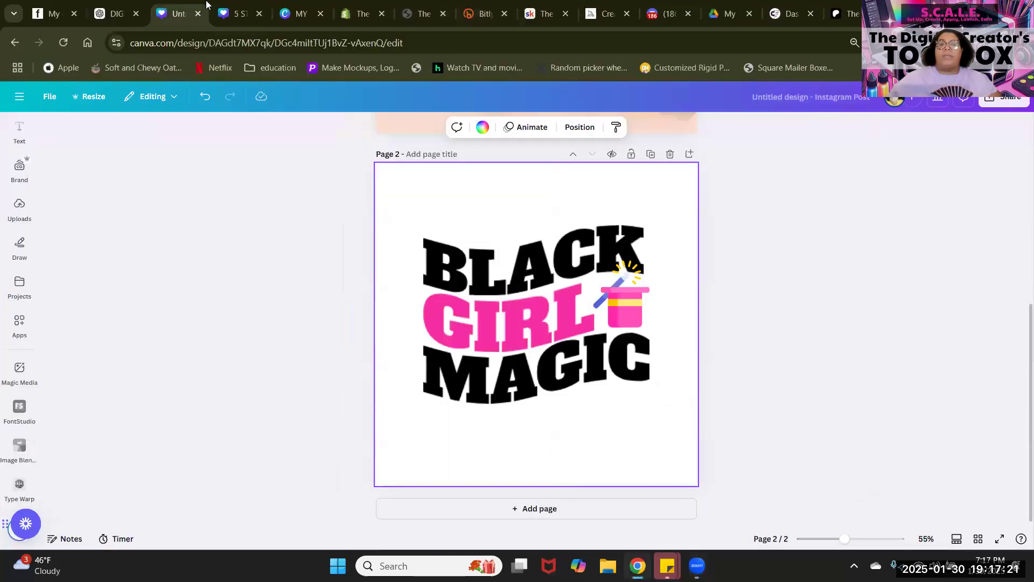
click(20, 99)
right_click(20, 108)
click(107, 119)
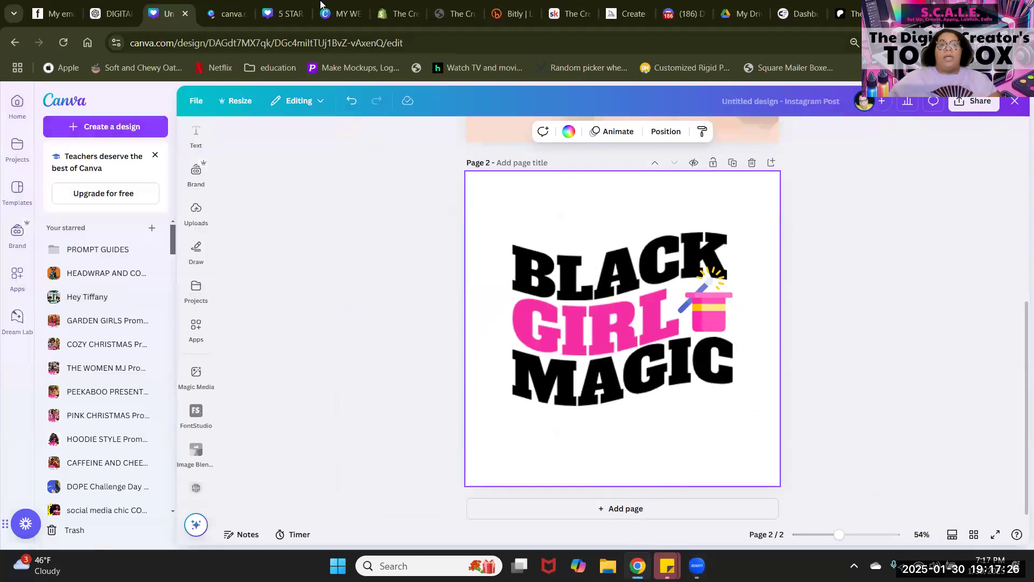
click(224, 14)
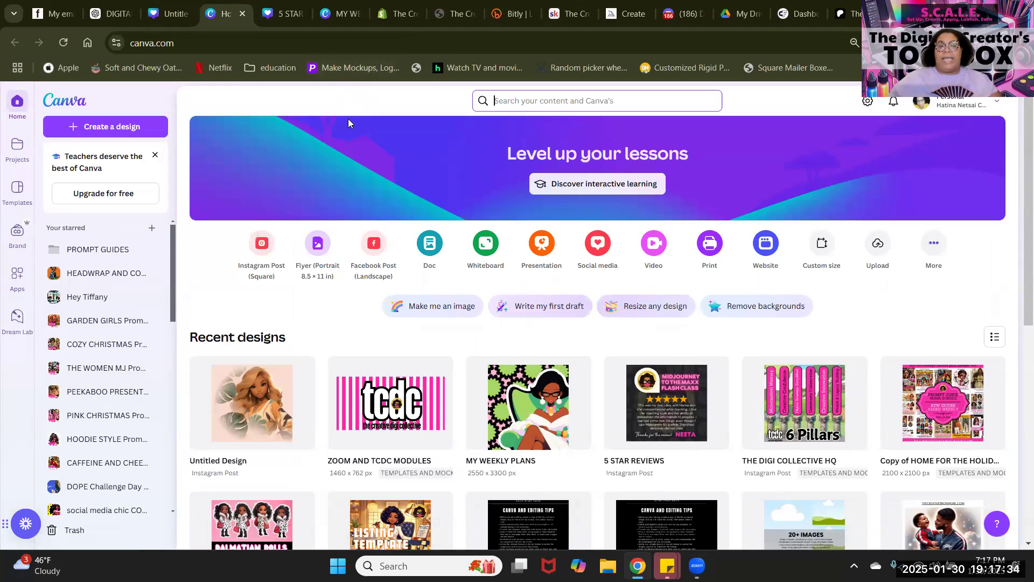
Step: Look through the thumbnails of recent designs on the home page and return to the start of the page
scroll(361, 306, down, 3)
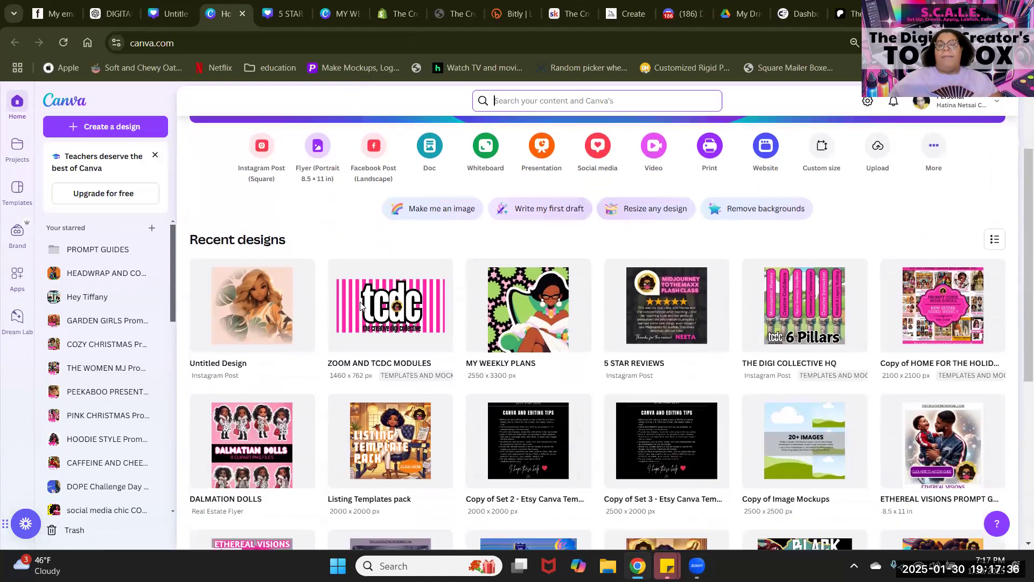
scroll(360, 306, down, 5)
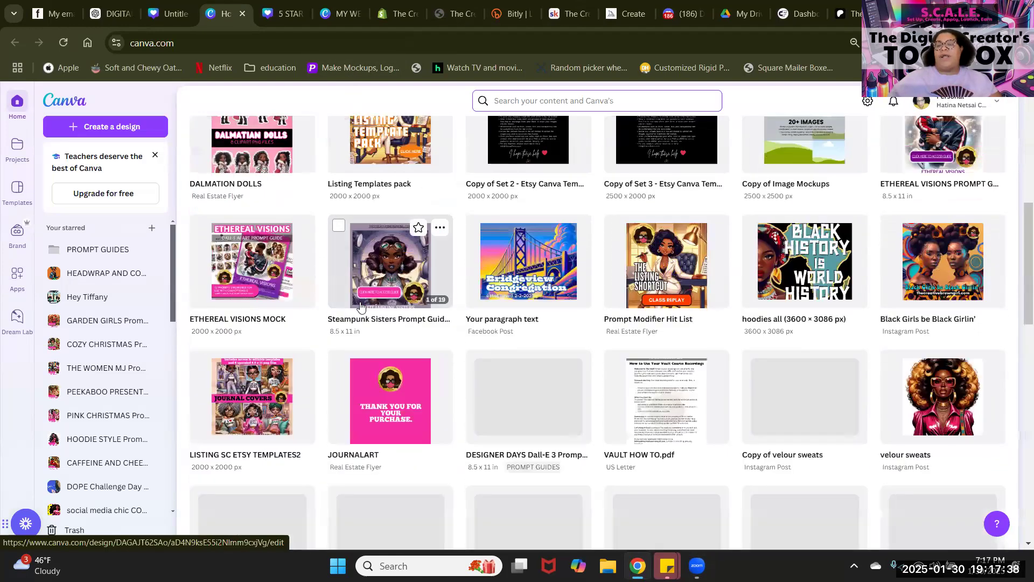
scroll(360, 306, down, 2)
scroll(358, 309, up, 10)
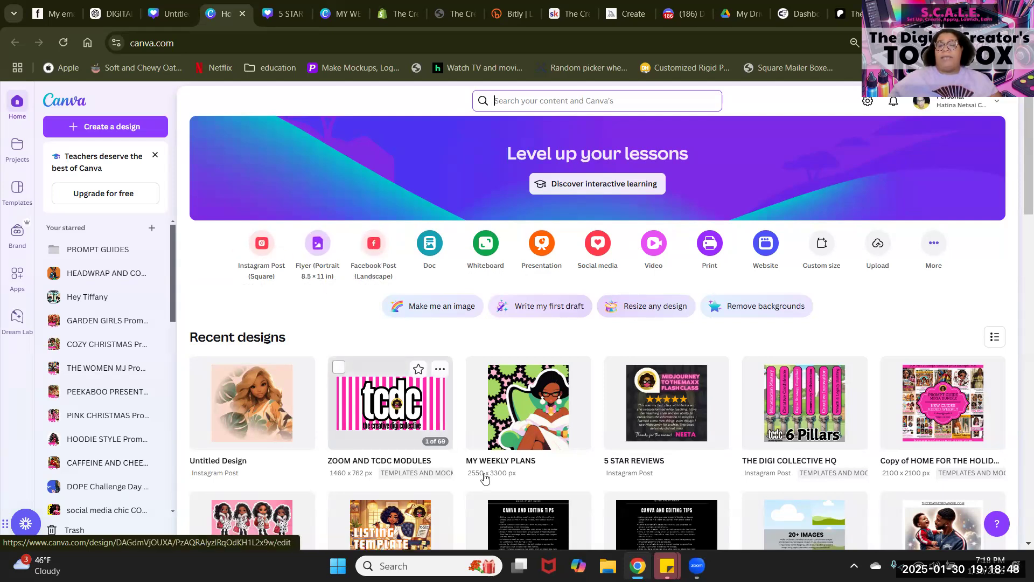
click(551, 108)
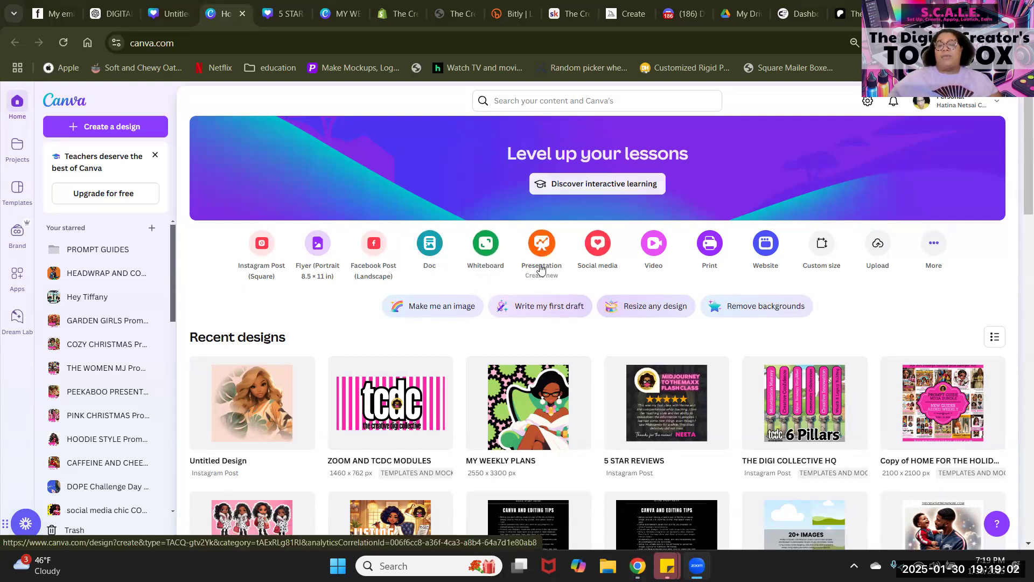
Step: Browse the social media design formats for Instagram, Facebook and LinkedIn, and the print product formats, without creating a design
click(596, 246)
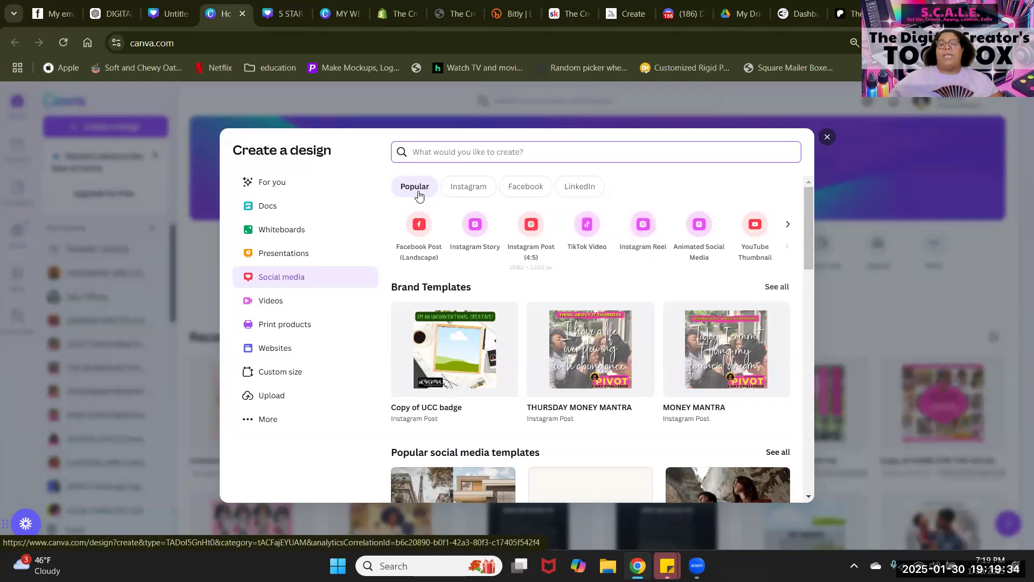
click(477, 188)
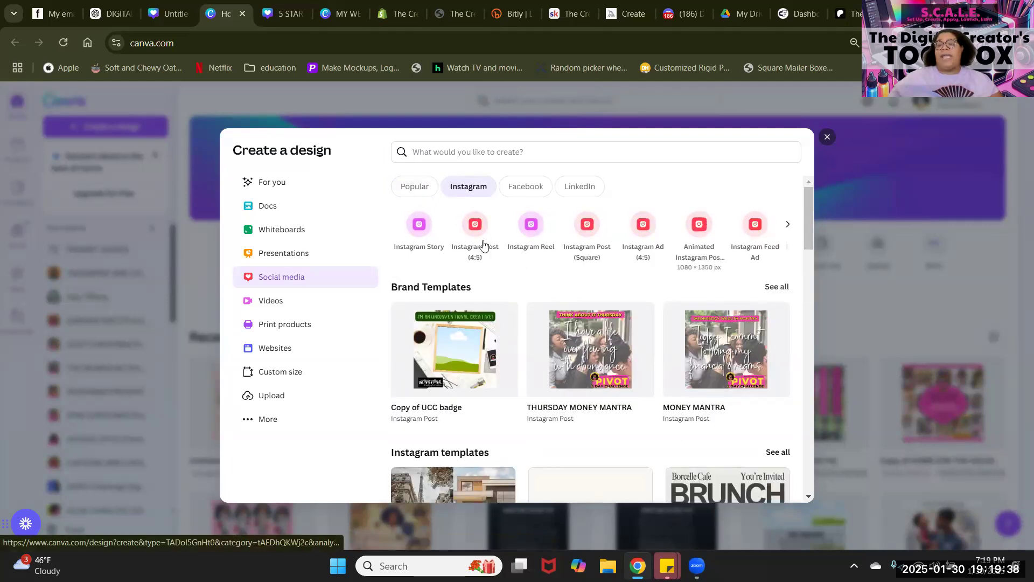
click(519, 190)
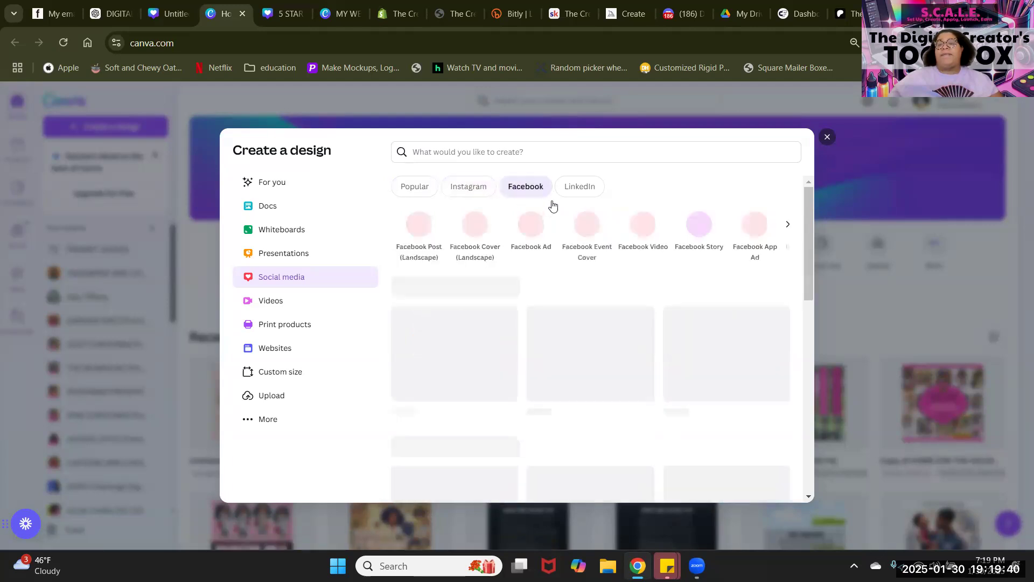
click(590, 189)
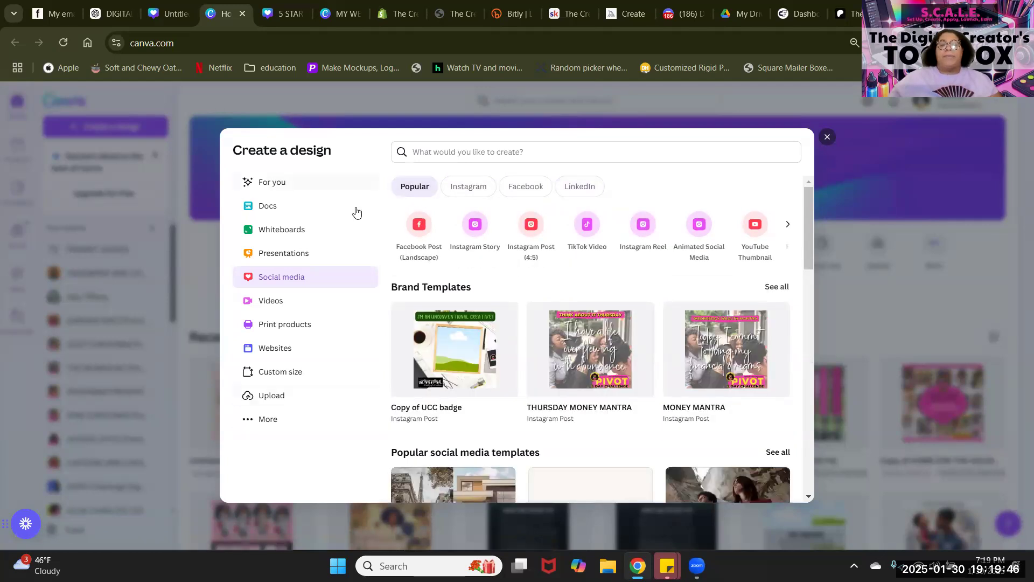
click(826, 139)
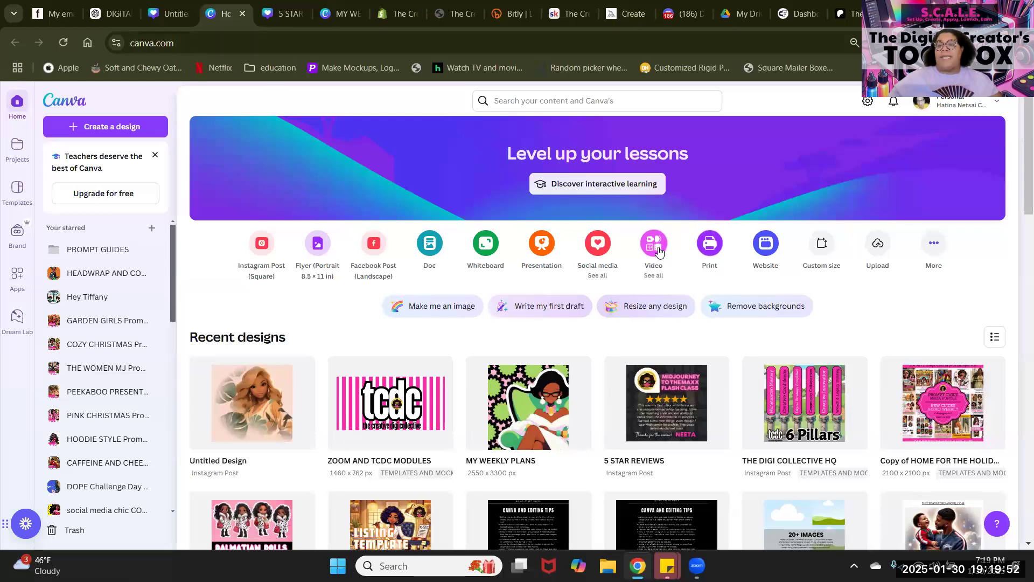
click(708, 247)
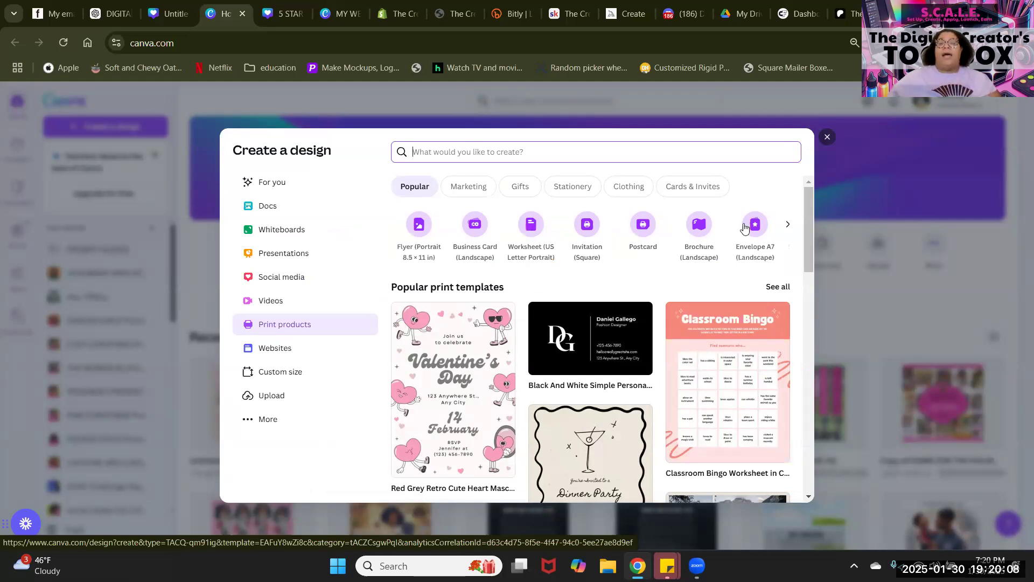
click(826, 138)
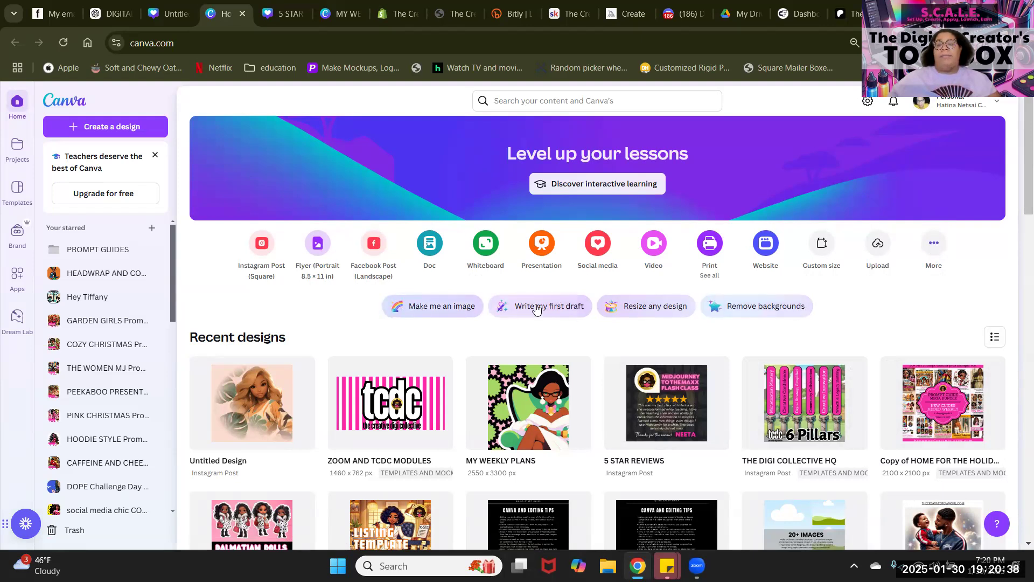
Step: View the image selection for Remove backgrounds and the Magic Write introduction for Write my first draft, closing both
click(774, 310)
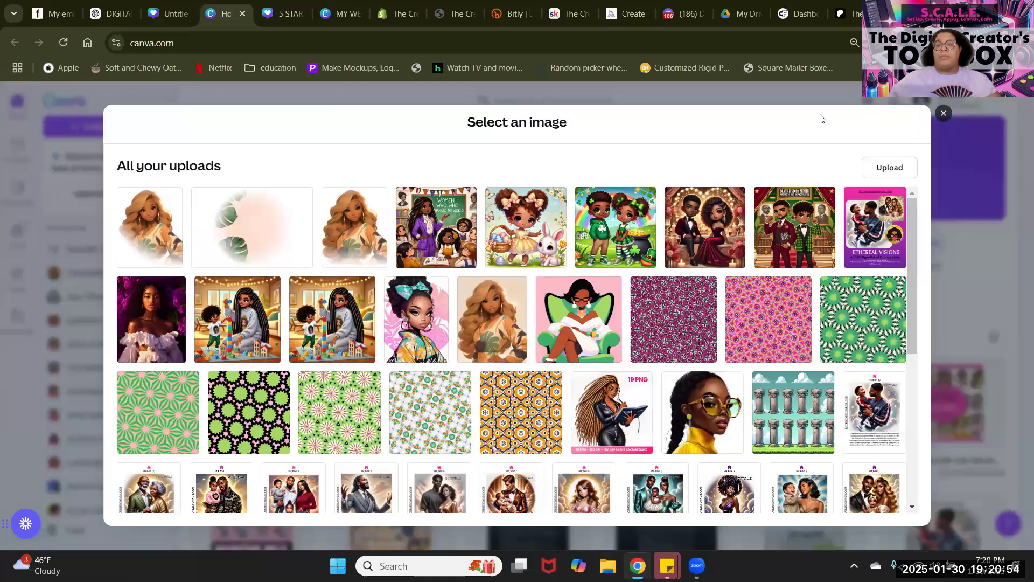
click(944, 113)
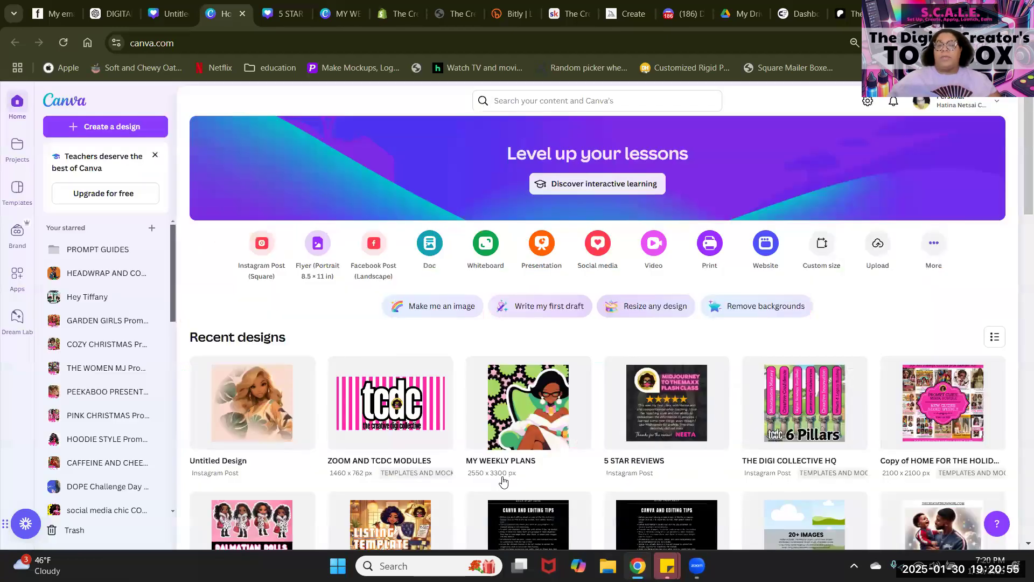
click(520, 308)
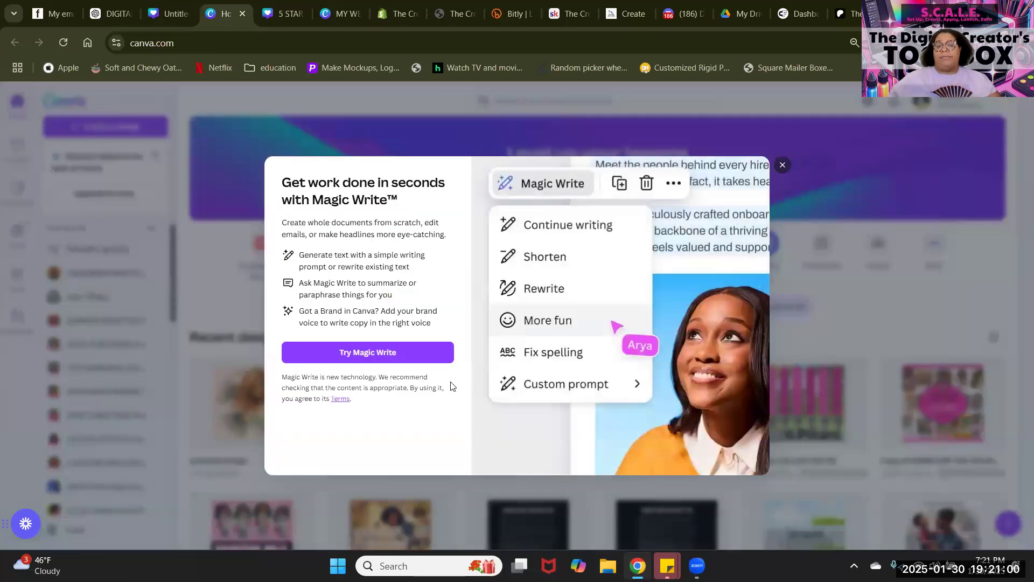
click(782, 165)
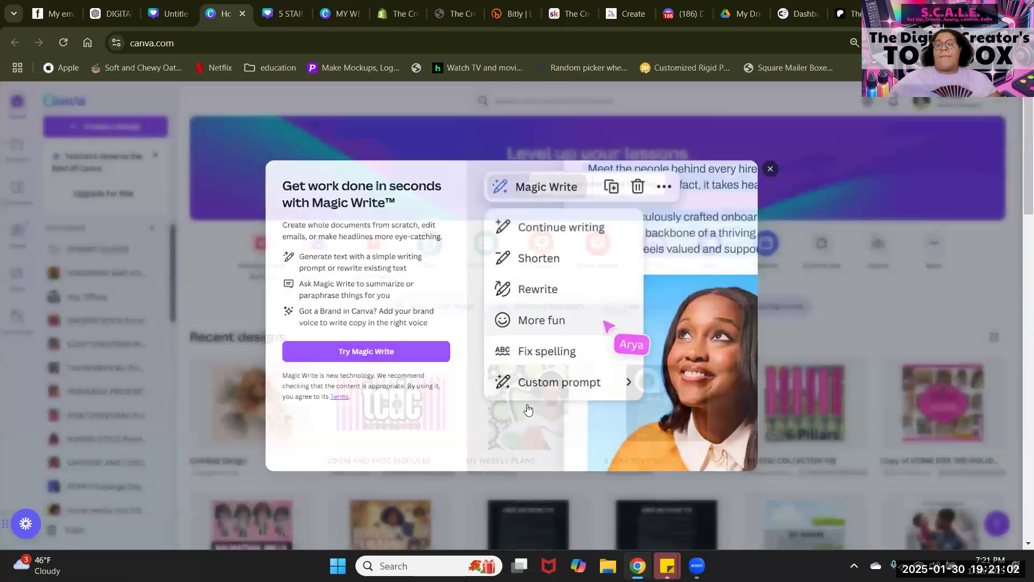
Step: View the introductions to Resize any design and the Dream Lab image generator, closing both
click(666, 310)
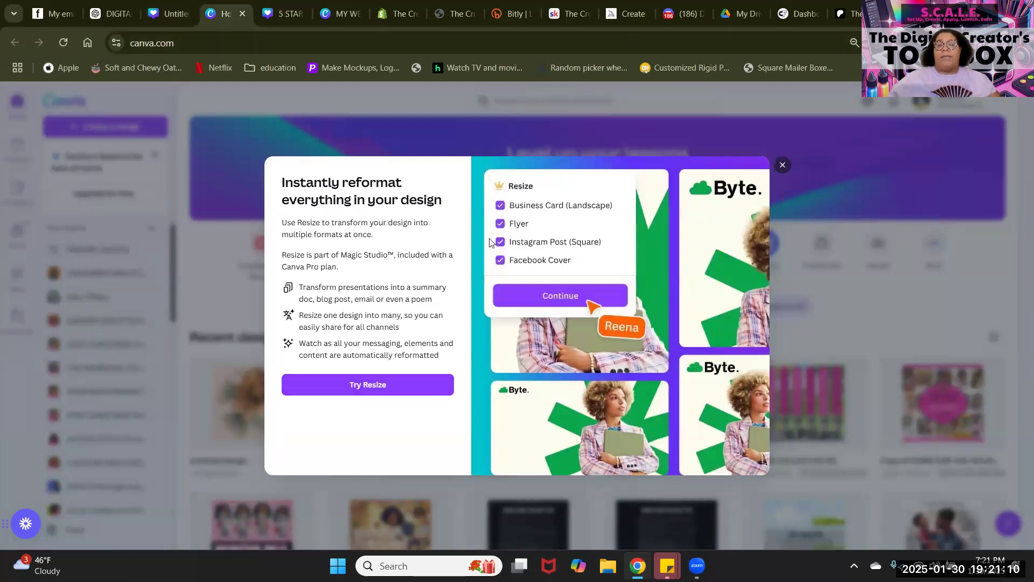
click(783, 166)
click(430, 305)
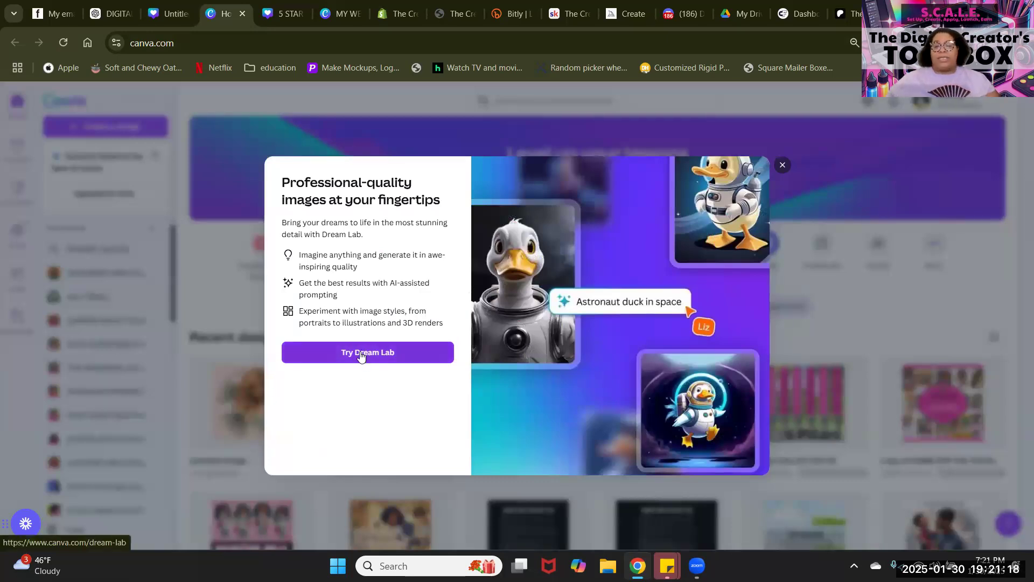
click(782, 166)
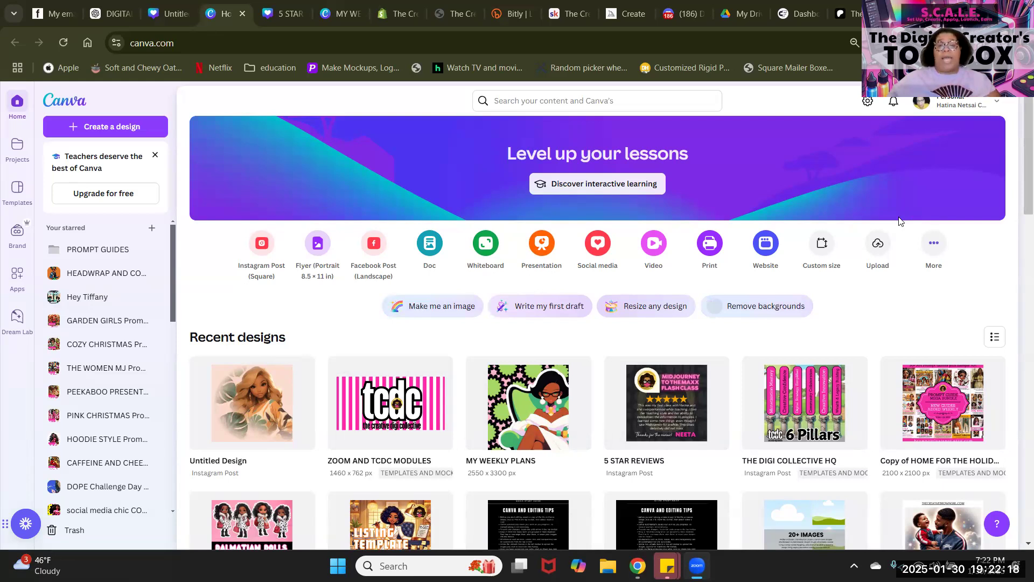
Step: Open the interactive learning announcement and examine the What's new page's feature sections through to the website features
click(654, 187)
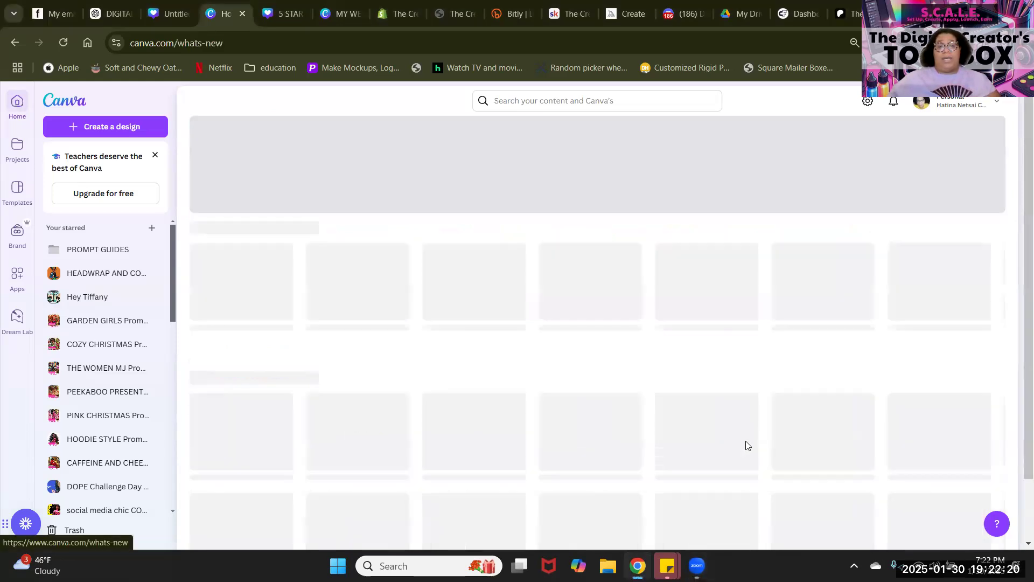
scroll(685, 256, down, 3)
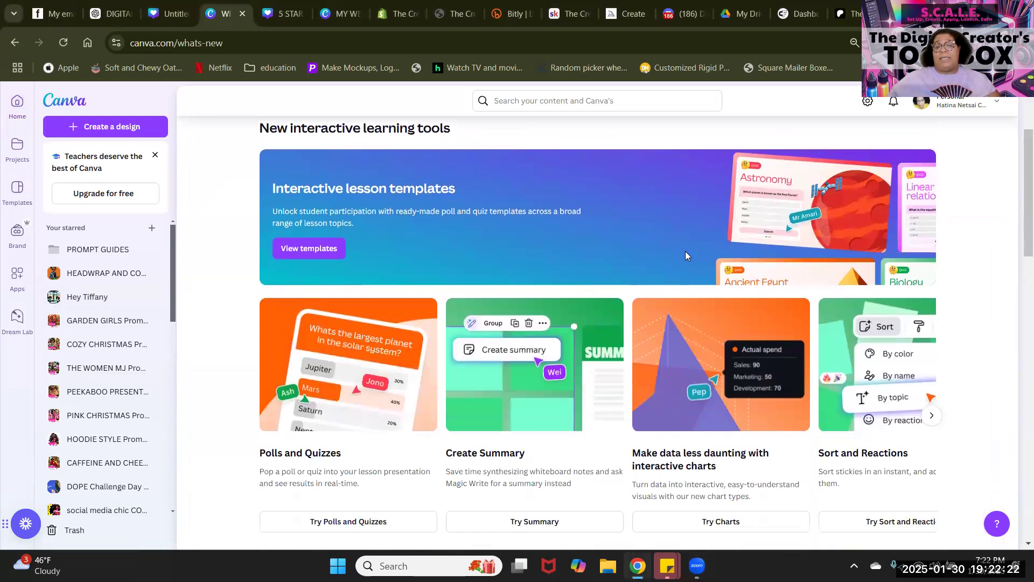
scroll(686, 255, down, 3)
scroll(686, 255, down, 5)
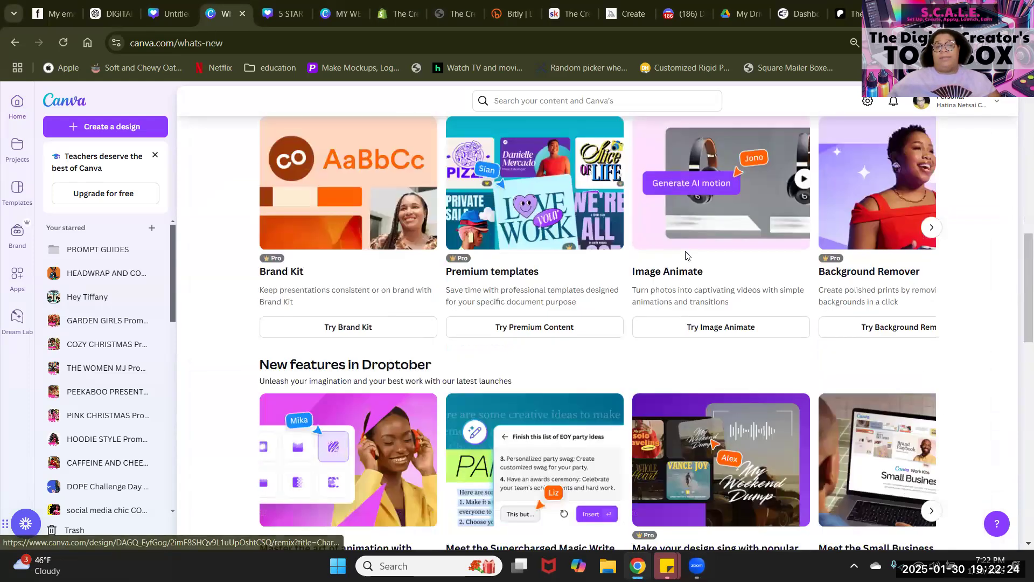
scroll(686, 254, up, 1)
scroll(685, 251, down, 7)
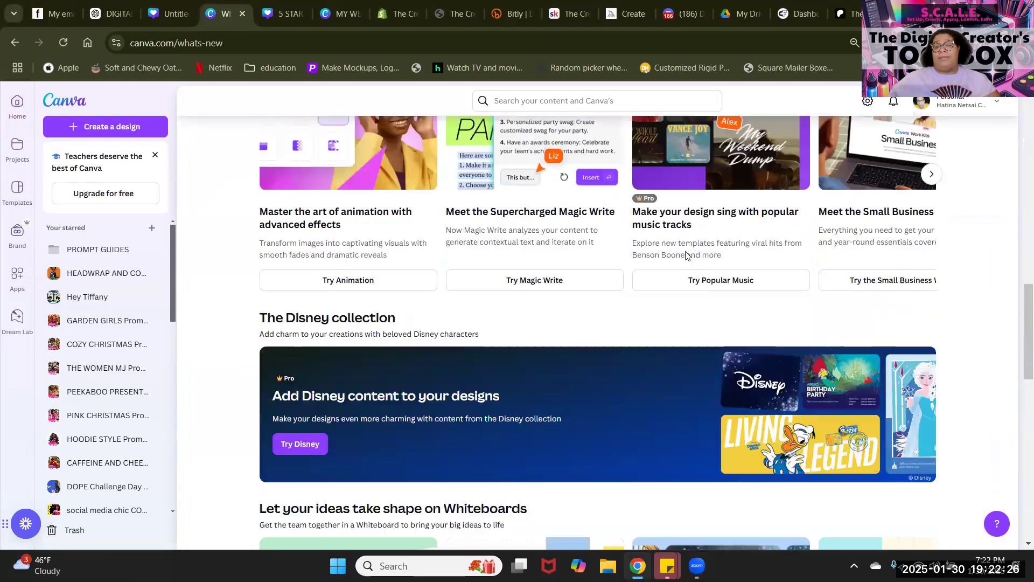
scroll(685, 251, down, 3)
scroll(685, 251, down, 4)
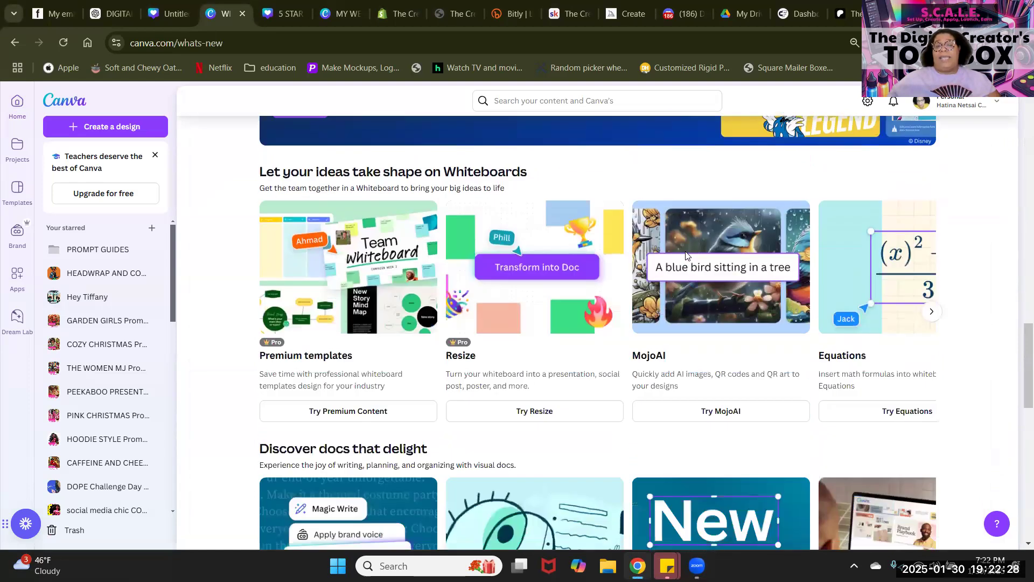
scroll(679, 134, down, 8)
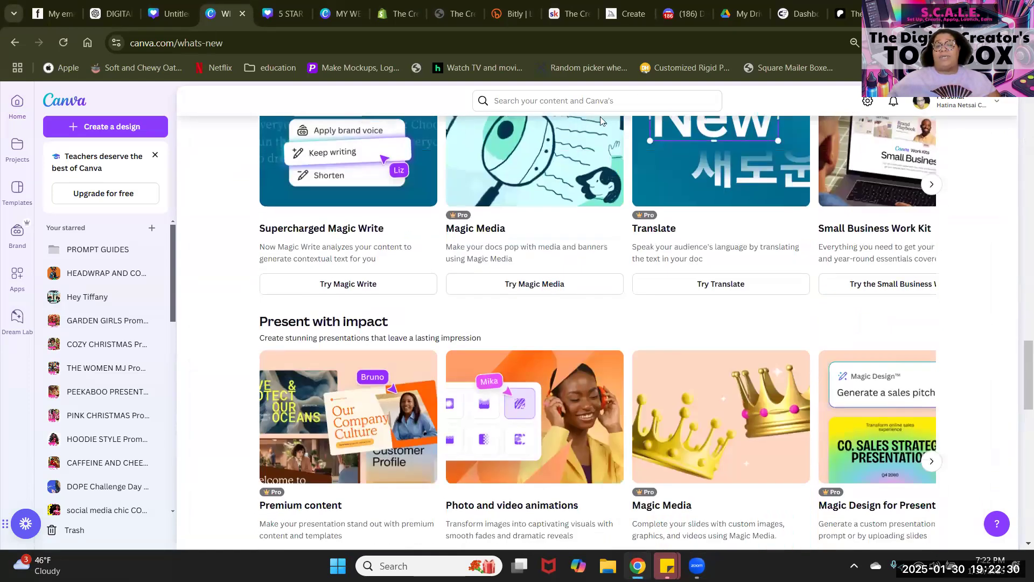
scroll(399, 190, down, 5)
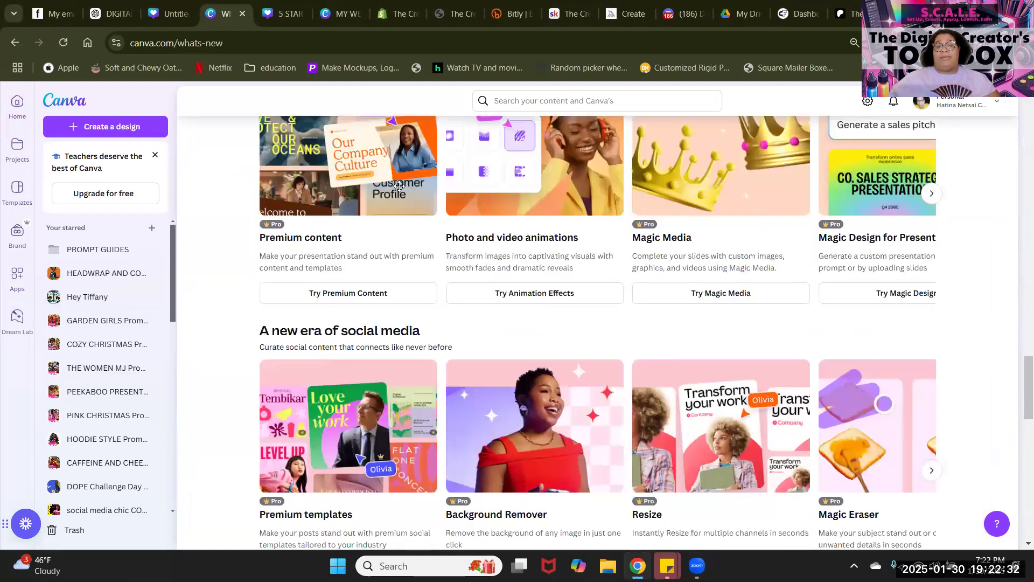
scroll(399, 186, down, 6)
scroll(908, 209, down, 5)
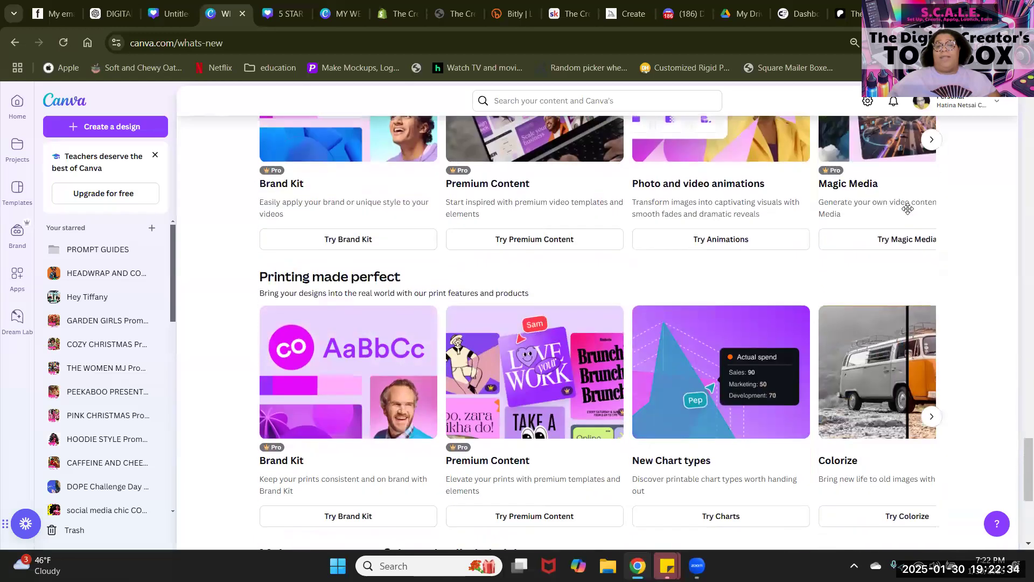
scroll(908, 209, down, 5)
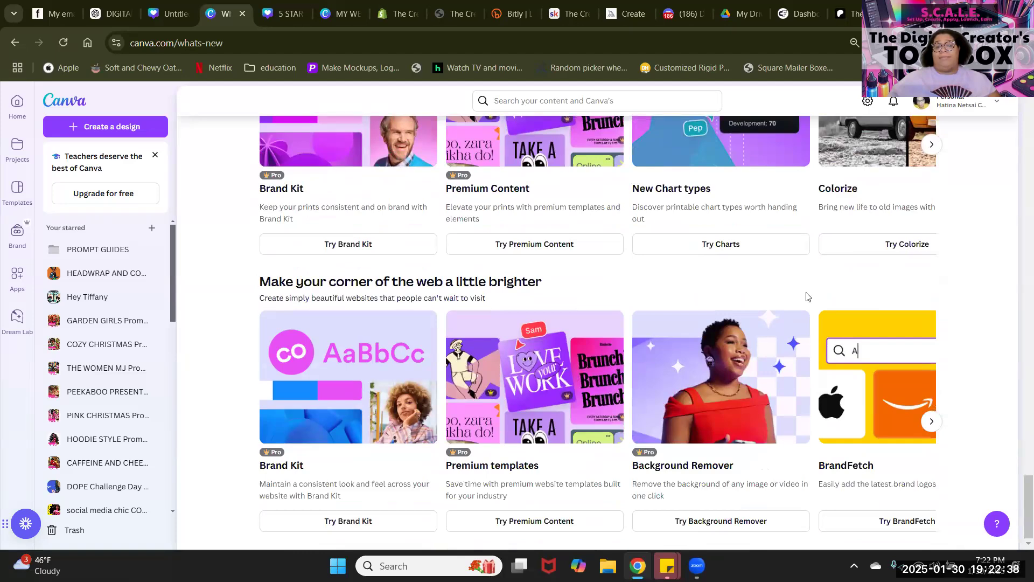
Step: Return to the new interactive learning tools and view the interactive lesson template collection
scroll(640, 338, up, 20)
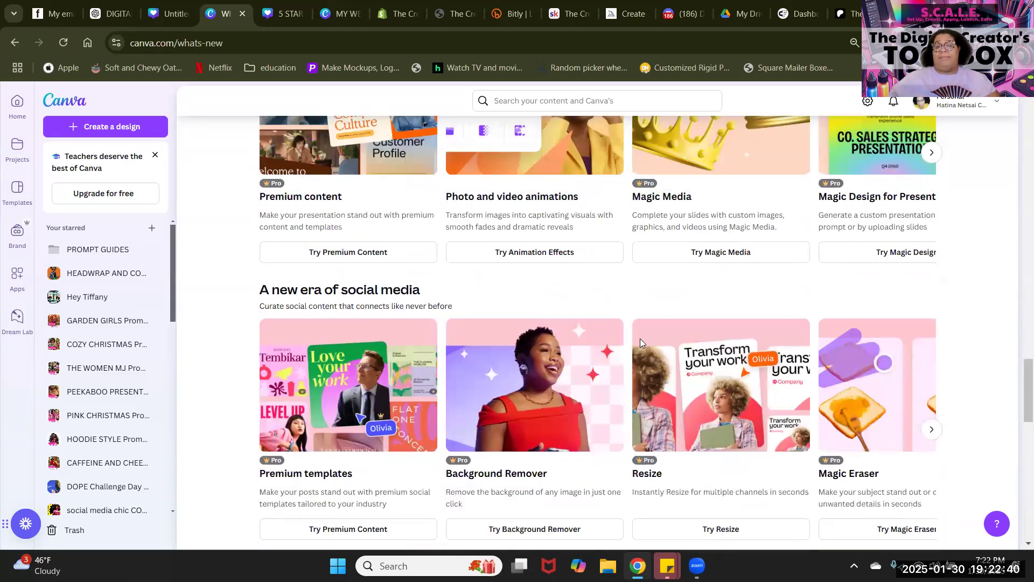
scroll(641, 343, up, 20)
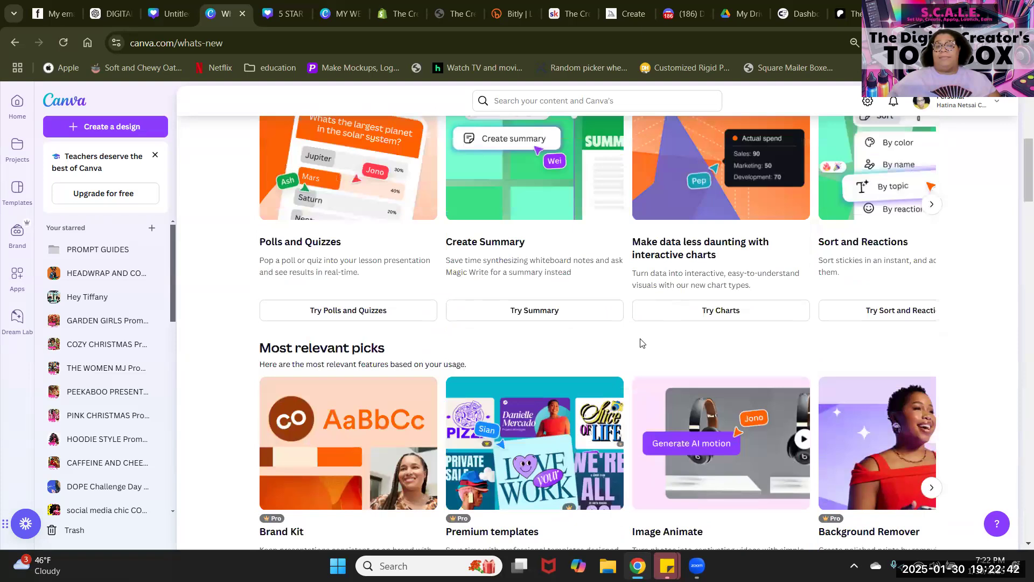
scroll(641, 339, up, 3)
scroll(640, 338, down, 4)
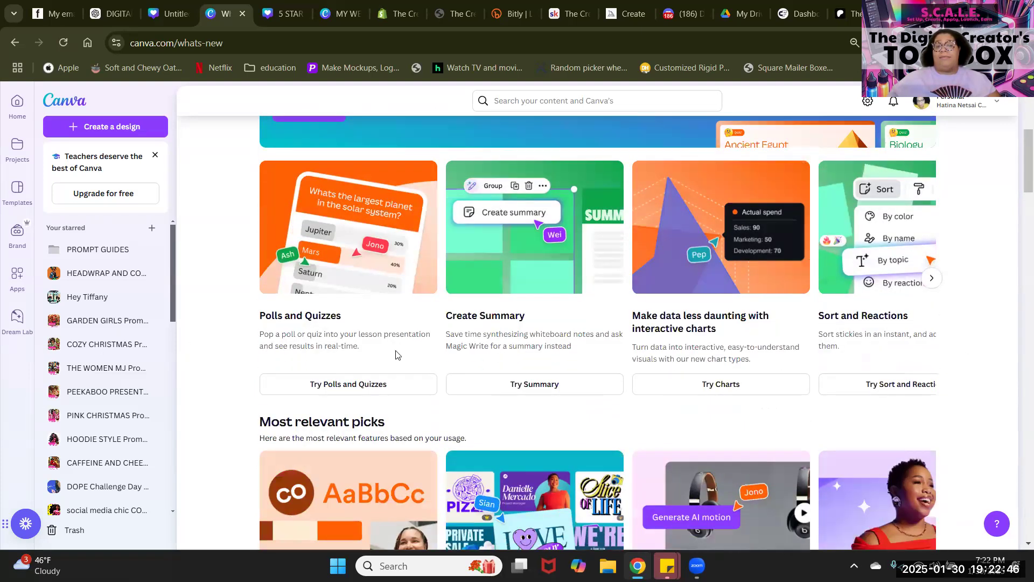
scroll(396, 354, up, 5)
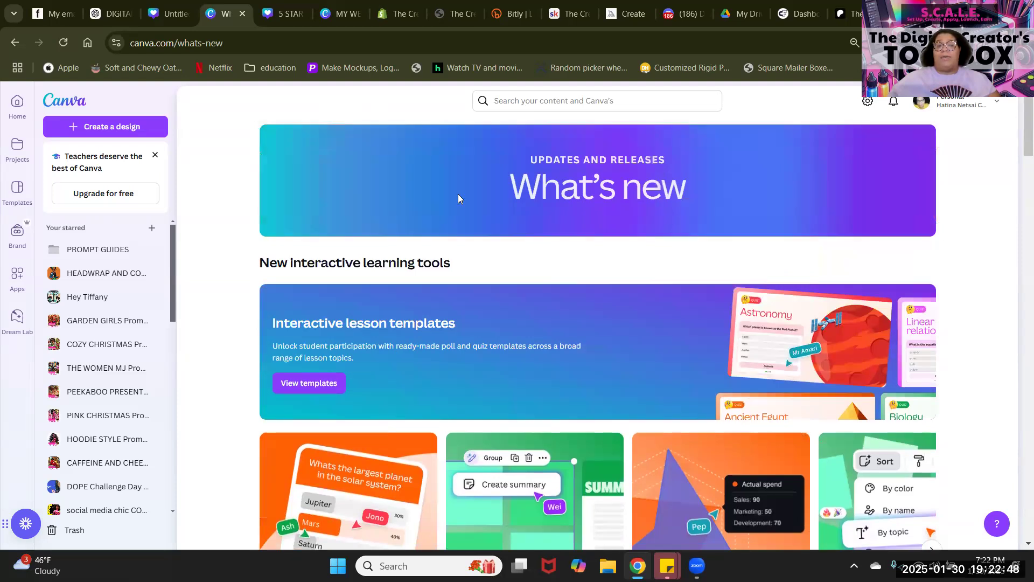
click(334, 396)
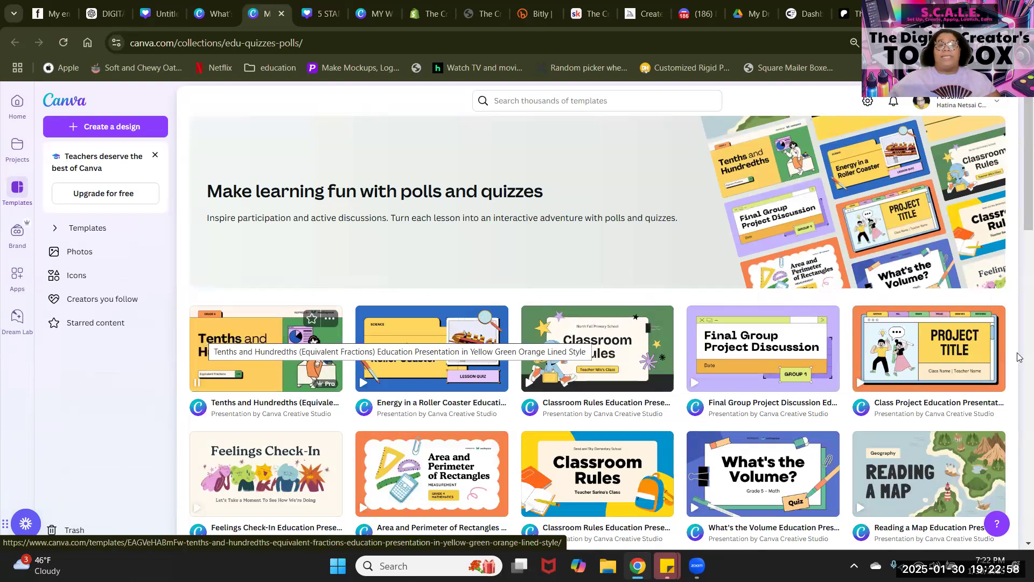
Step: Examine the education presentation templates in the polls and quizzes collection
scroll(1018, 402, down, 1)
scroll(1018, 402, down, 3)
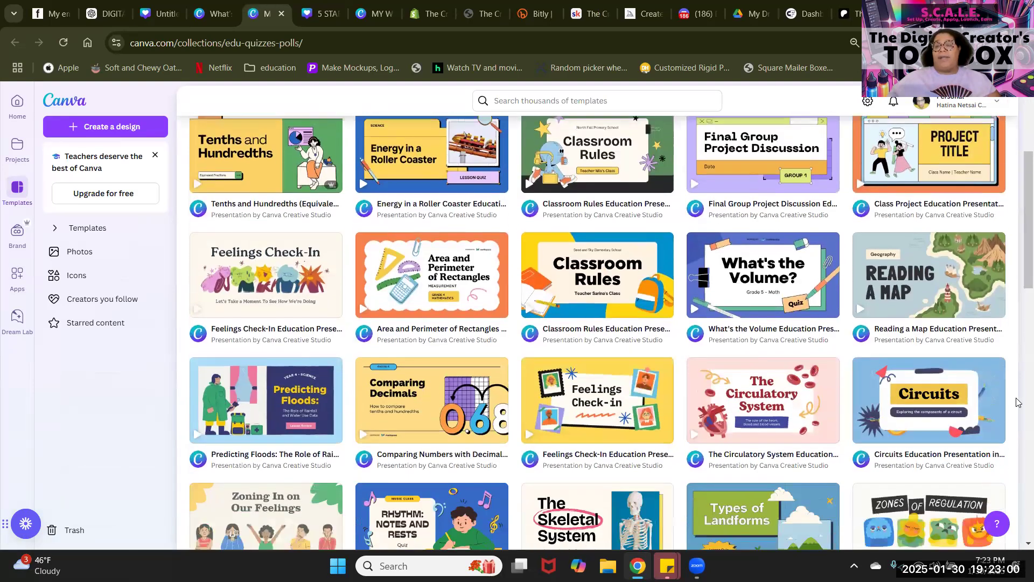
scroll(517, 286, up, 3)
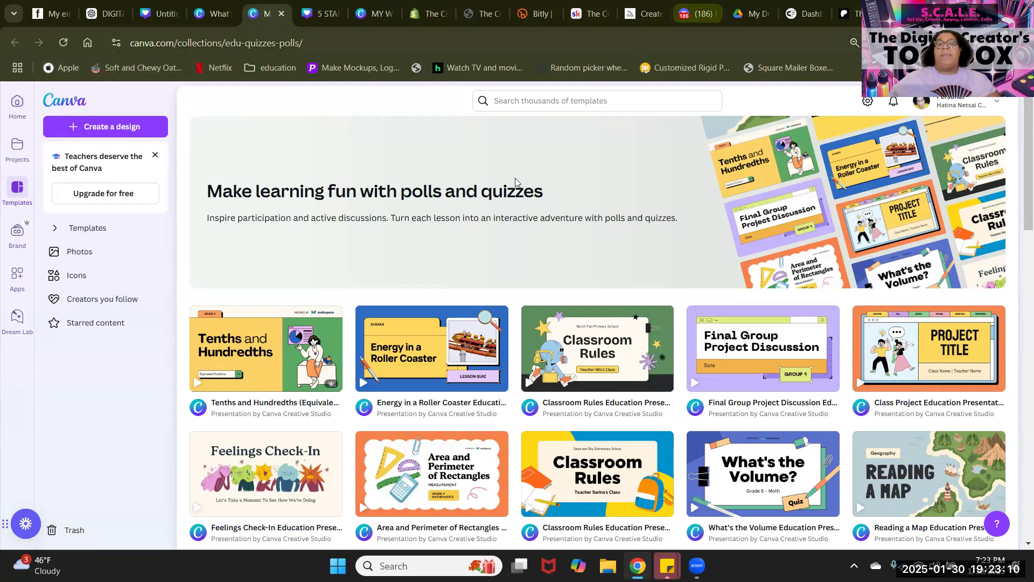
scroll(977, 351, down, 10)
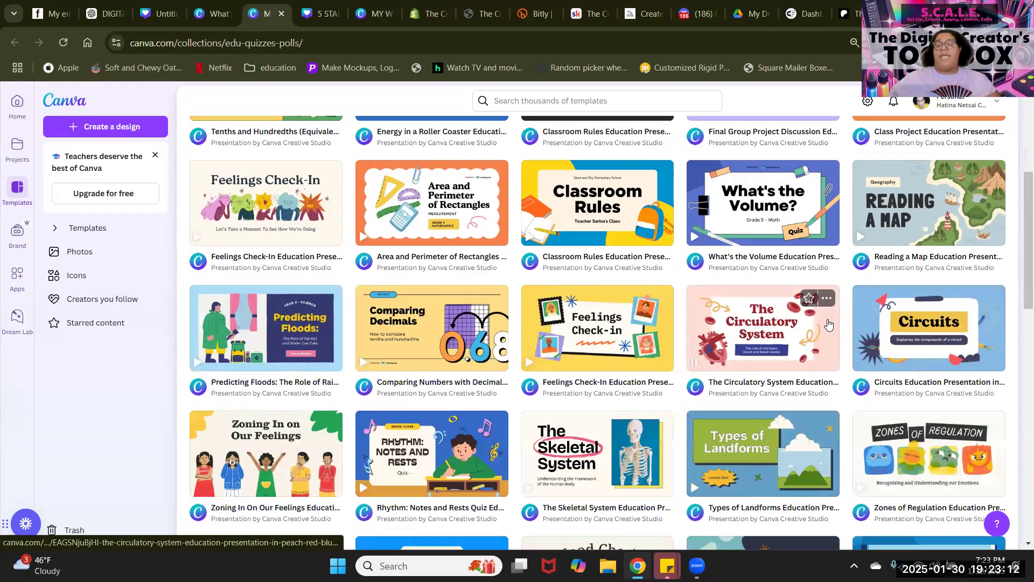
scroll(828, 322, up, 10)
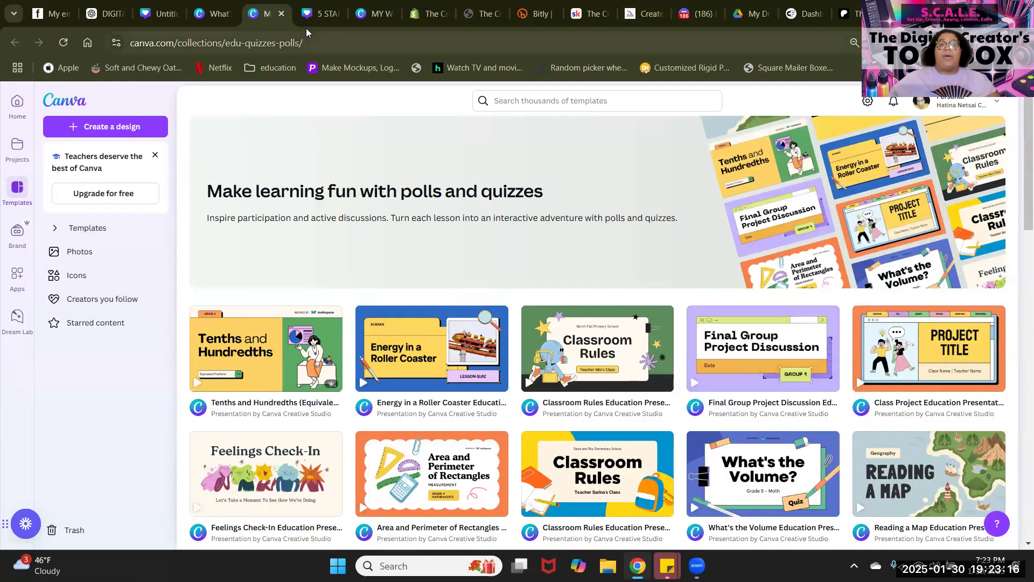
Step: Return to the What's new page, dismiss the free teacher upgrade offer and go back to the home page
click(215, 16)
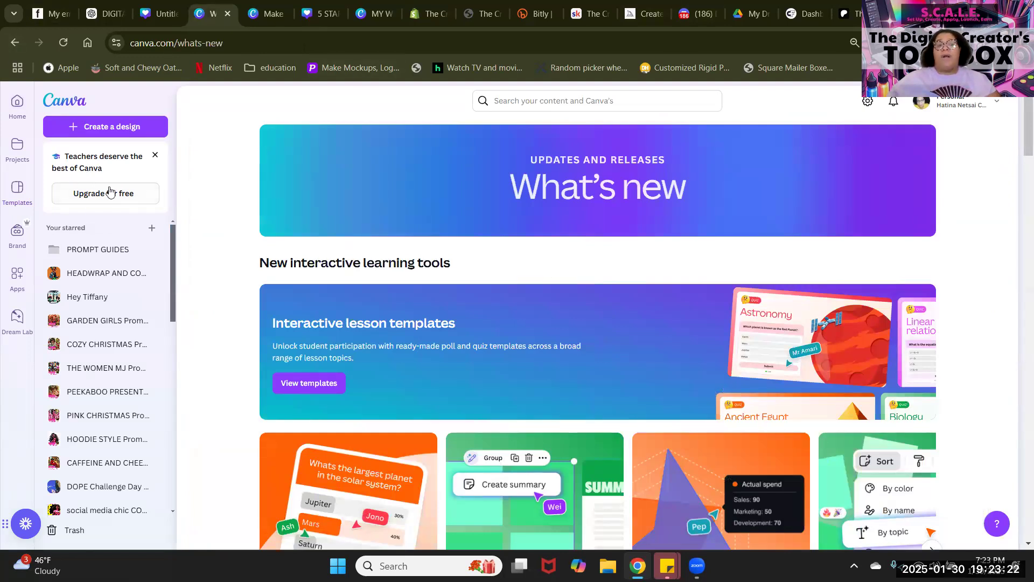
click(156, 156)
click(14, 43)
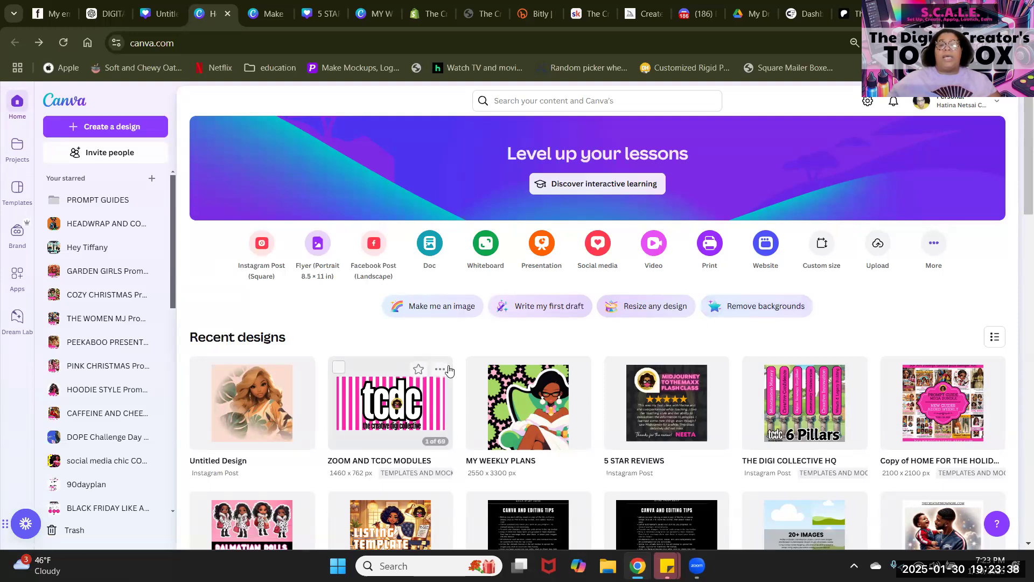
Step: Look through the thumbnails of the recent designs on the home page and return to the start
scroll(431, 388, down, 3)
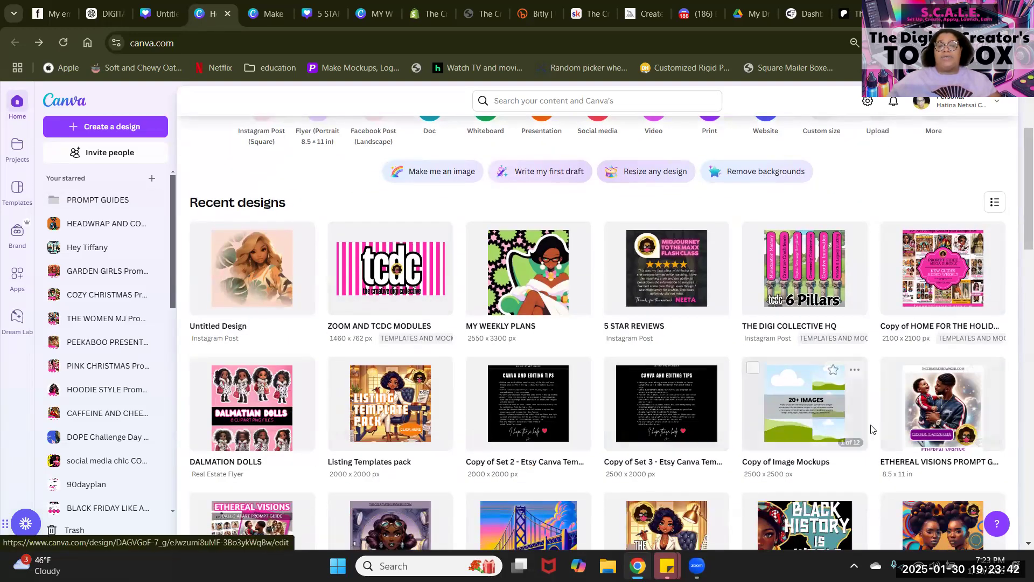
scroll(862, 425, down, 5)
scroll(603, 269, down, 10)
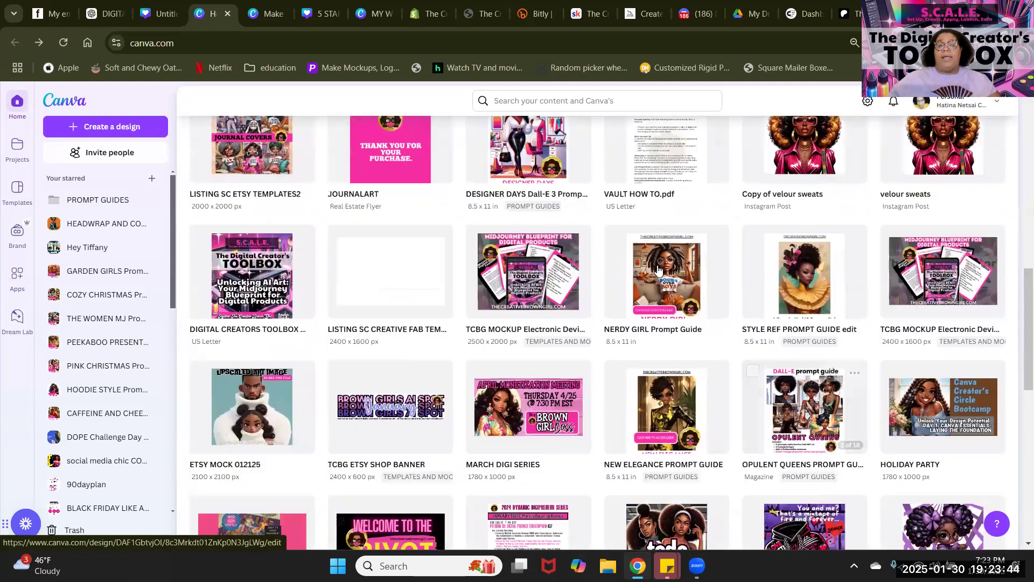
scroll(598, 264, down, 3)
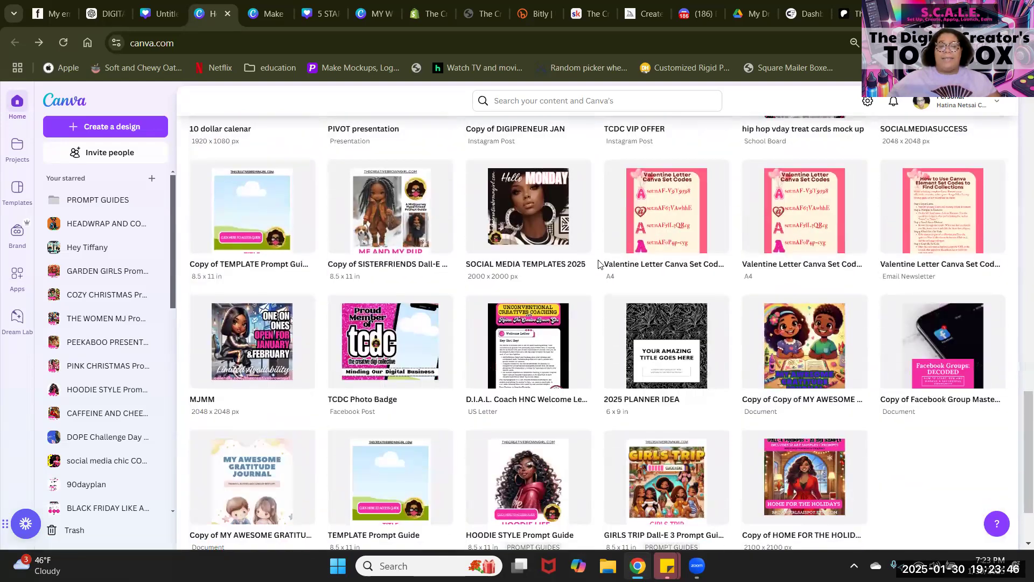
scroll(598, 264, up, 15)
scroll(823, 286, up, 8)
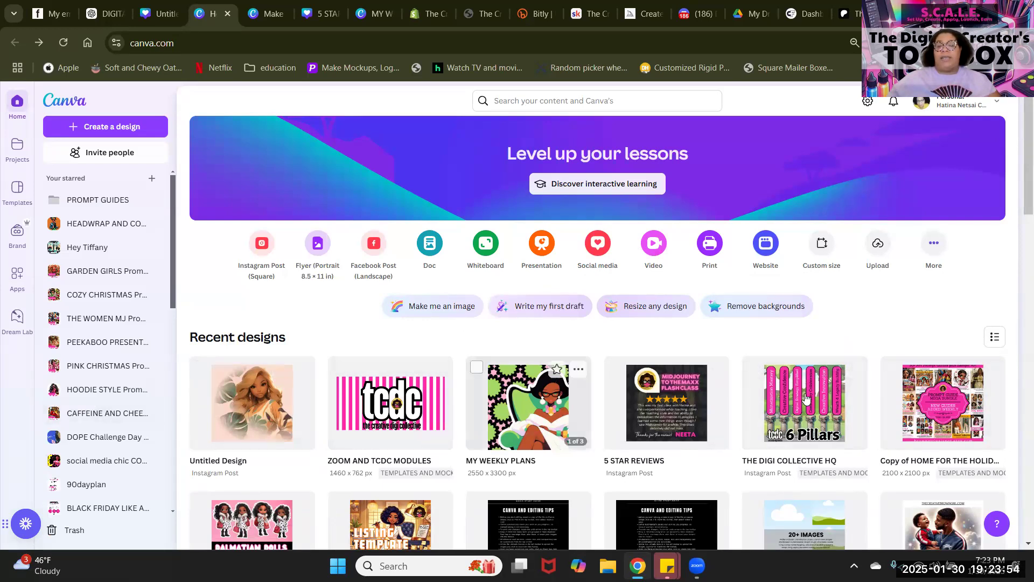
Step: Show the recent designs as a list and examine their names, types and edit dates
click(996, 338)
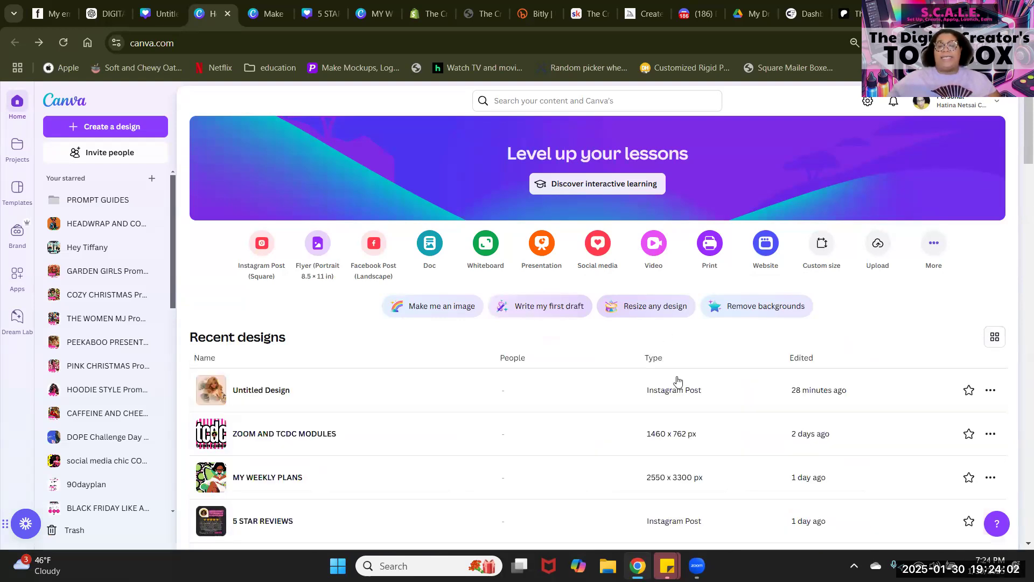
scroll(678, 381, down, 10)
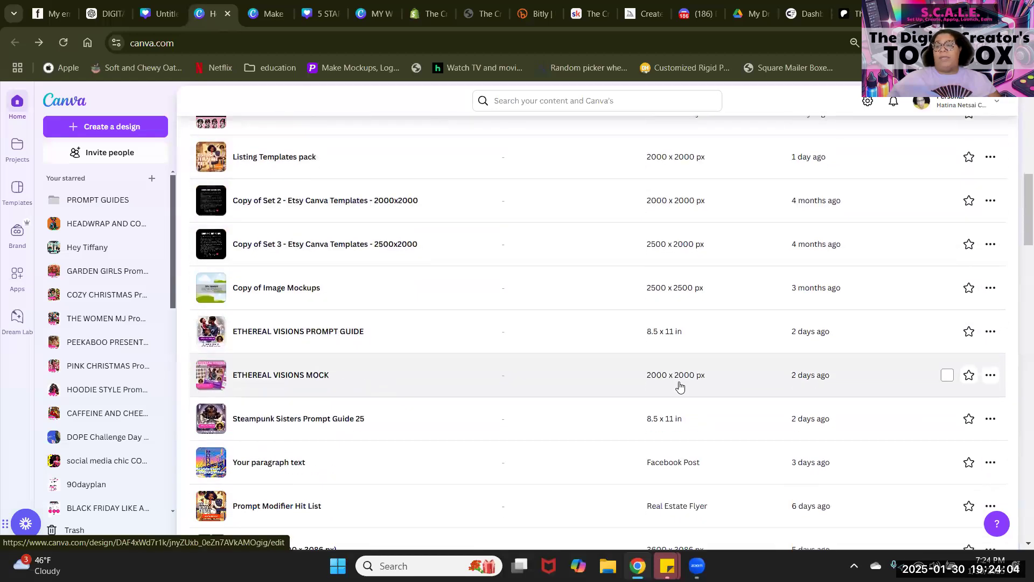
scroll(680, 386, up, 9)
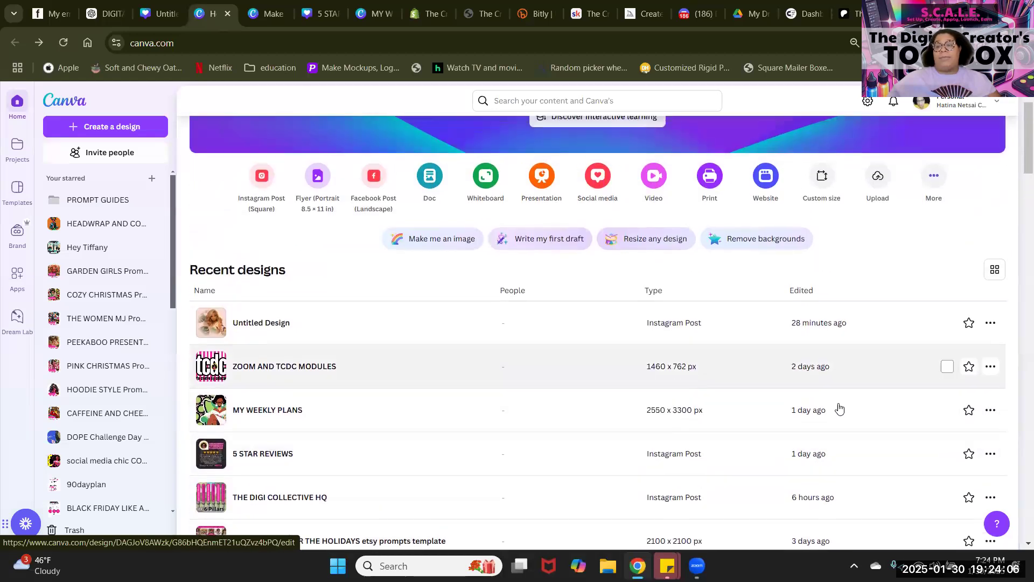
scroll(838, 508, down, 10)
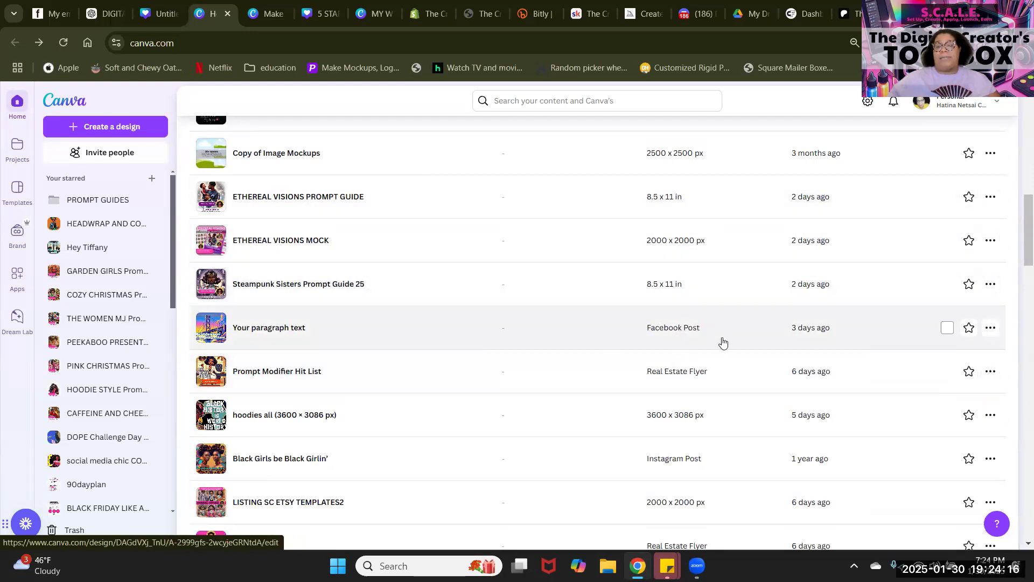
scroll(702, 413, down, 8)
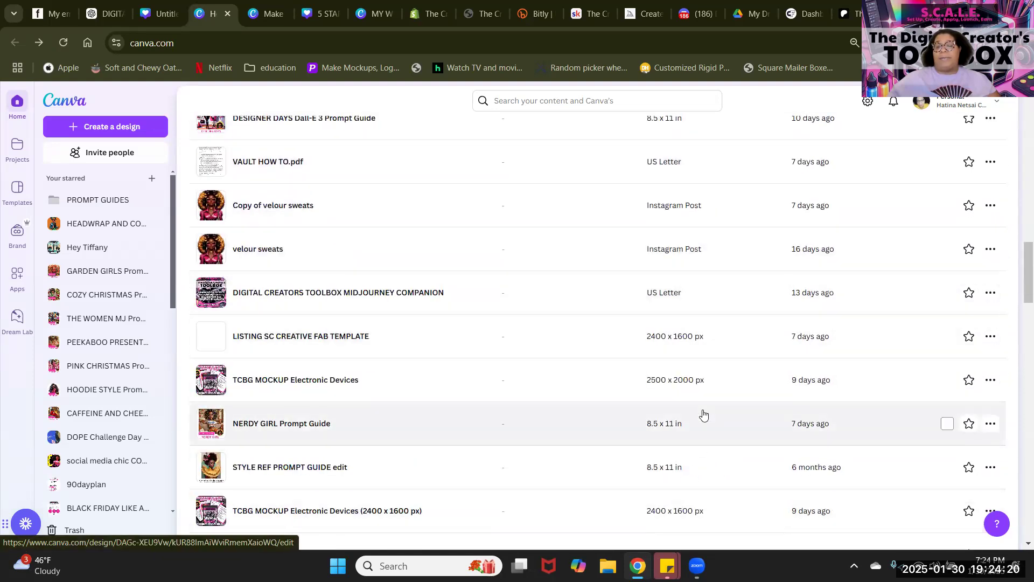
scroll(705, 415, down, 7)
scroll(724, 418, down, 6)
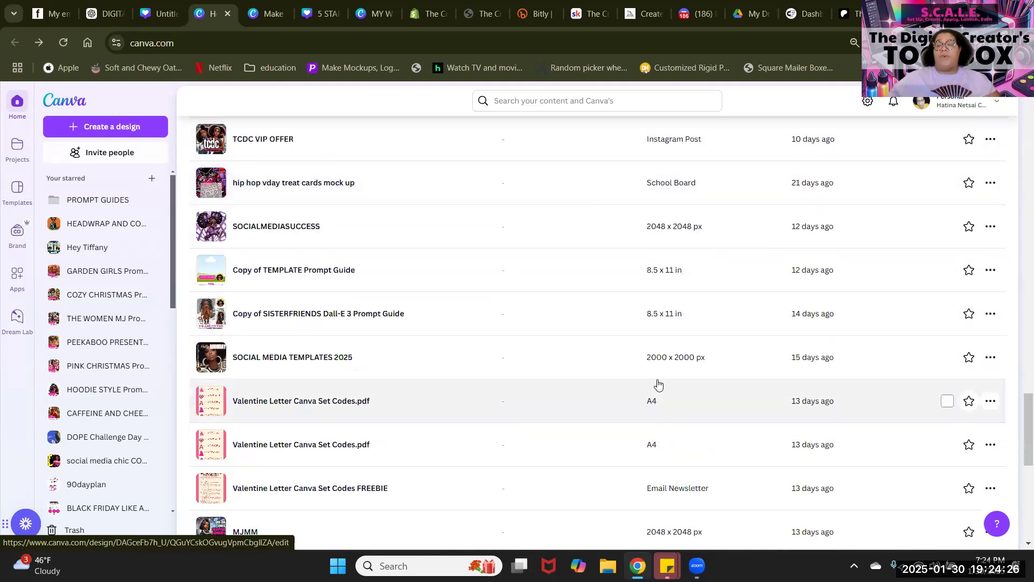
scroll(658, 384, up, 3)
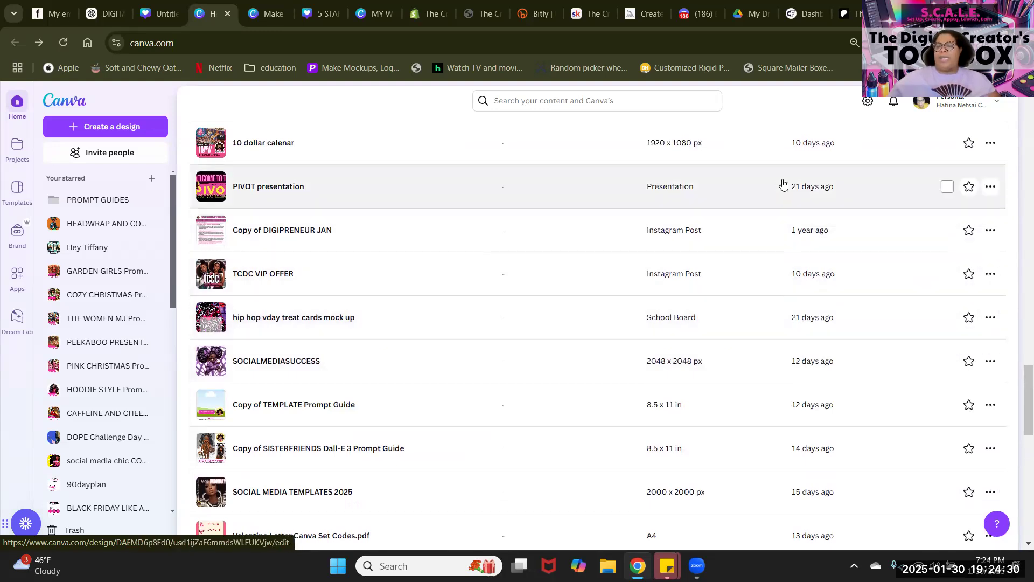
scroll(852, 295, down, 20)
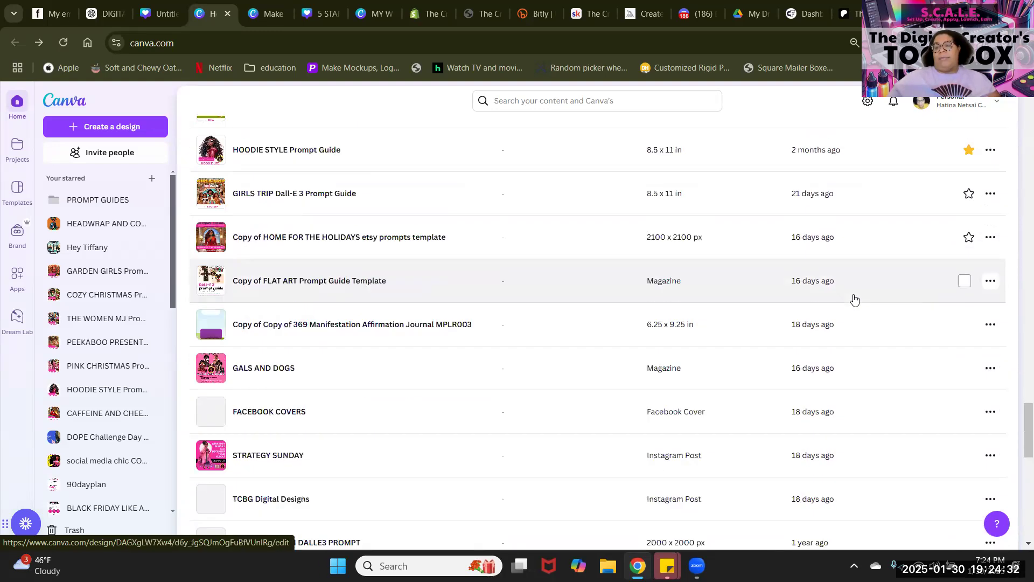
scroll(853, 319, up, 20)
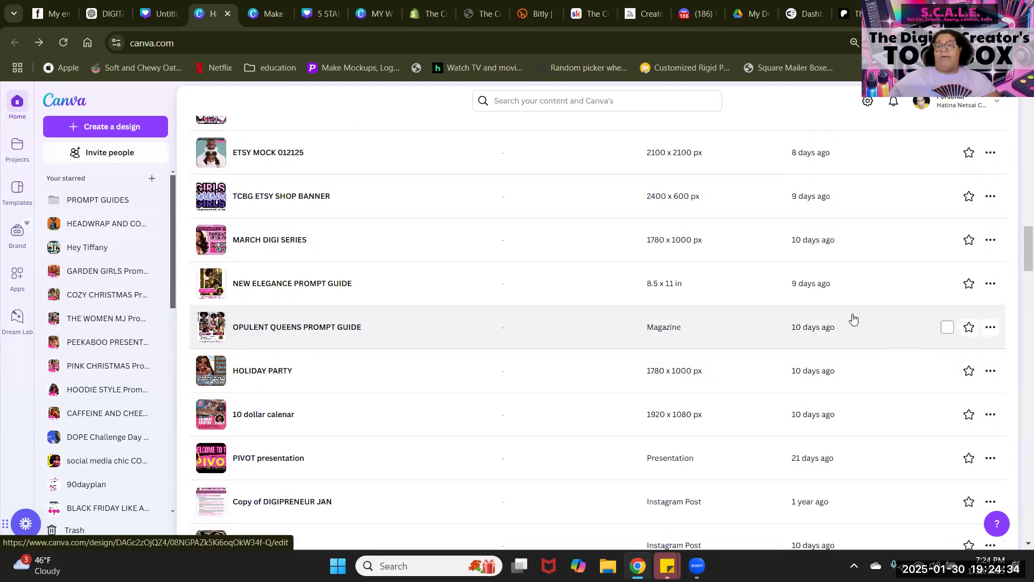
scroll(852, 318, up, 7)
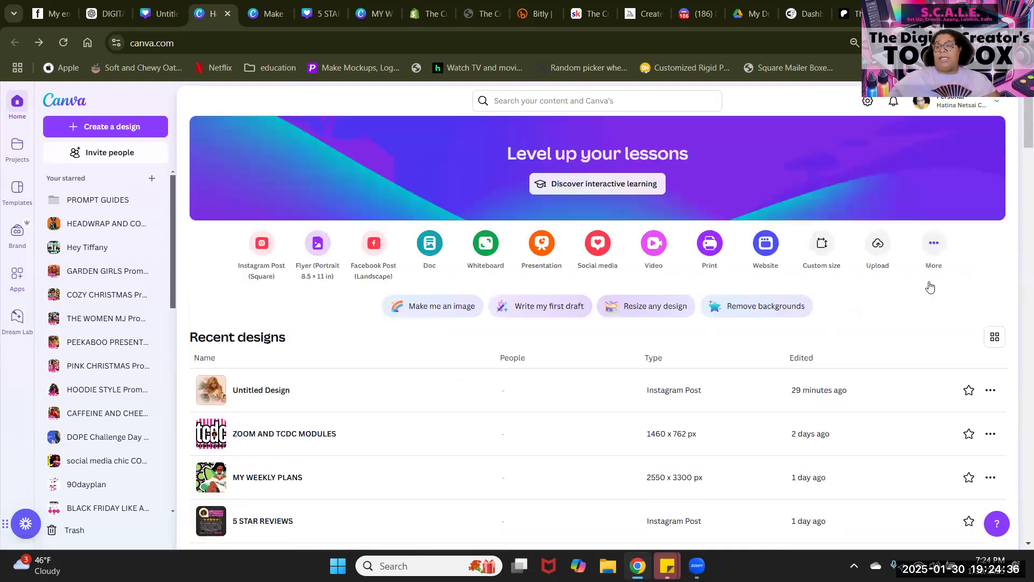
Step: Switch the recent designs back to the grid view and look over the thumbnails
click(995, 338)
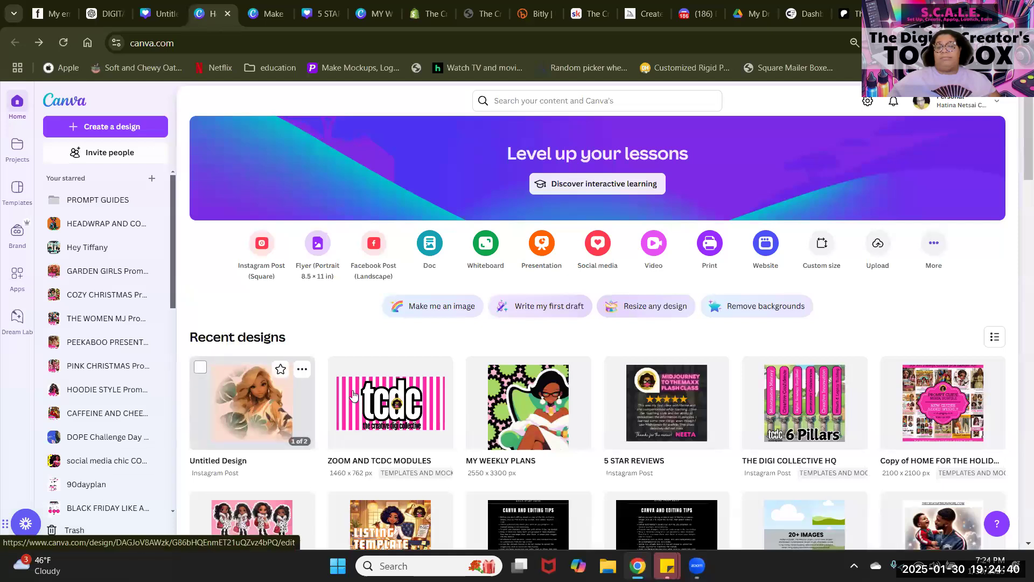
scroll(862, 428, down, 6)
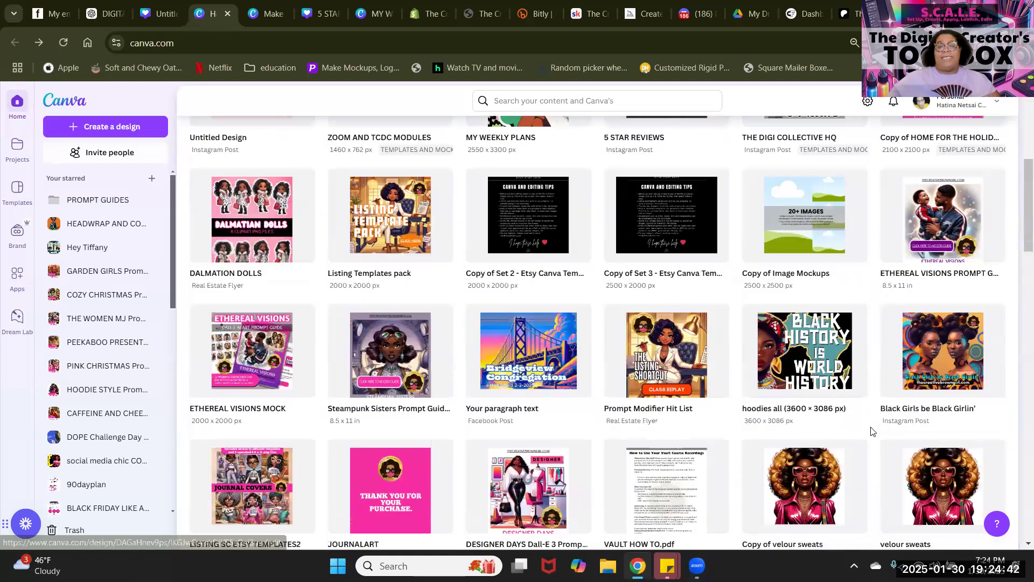
scroll(872, 431, down, 5)
scroll(838, 439, up, 11)
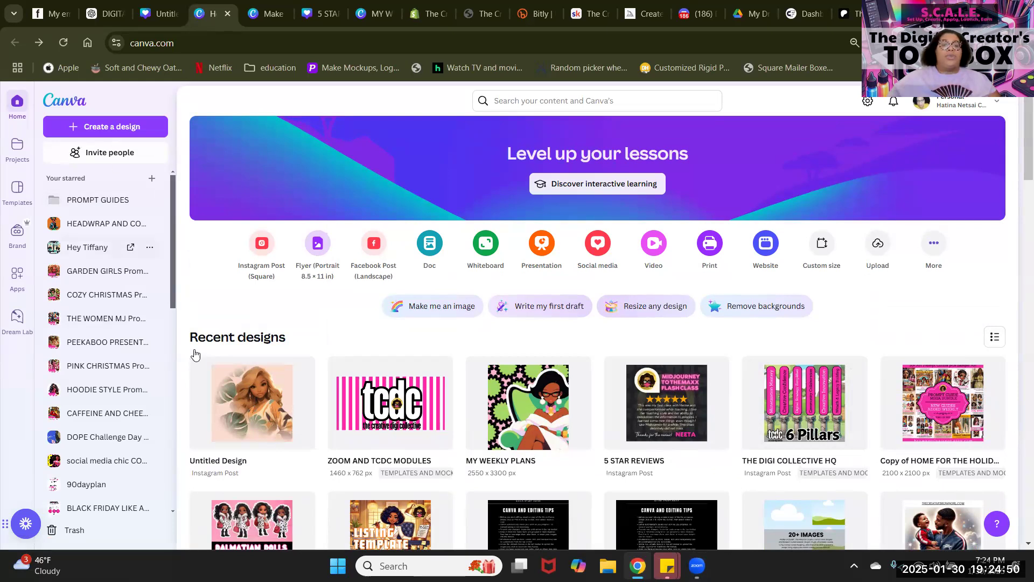
Step: Examine the starred designs and folders, from the prompt guides through to the color-named folders
click(93, 179)
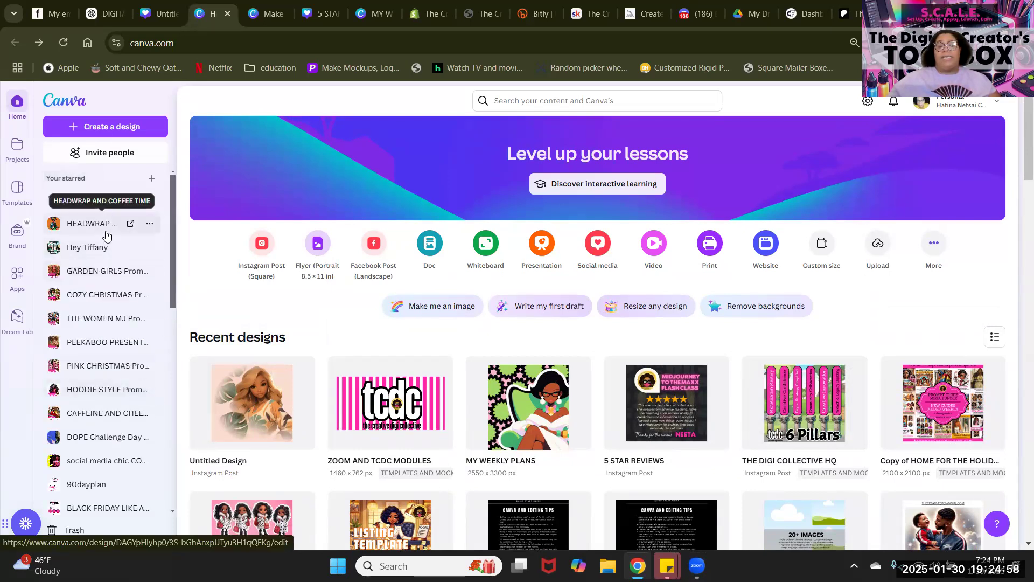
scroll(118, 345, down, 10)
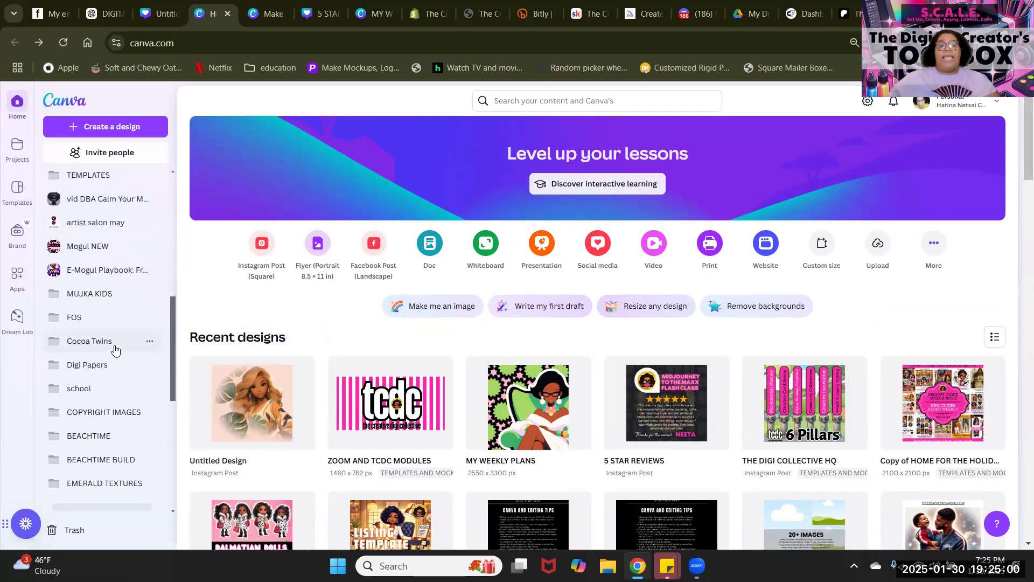
scroll(80, 226, up, 6)
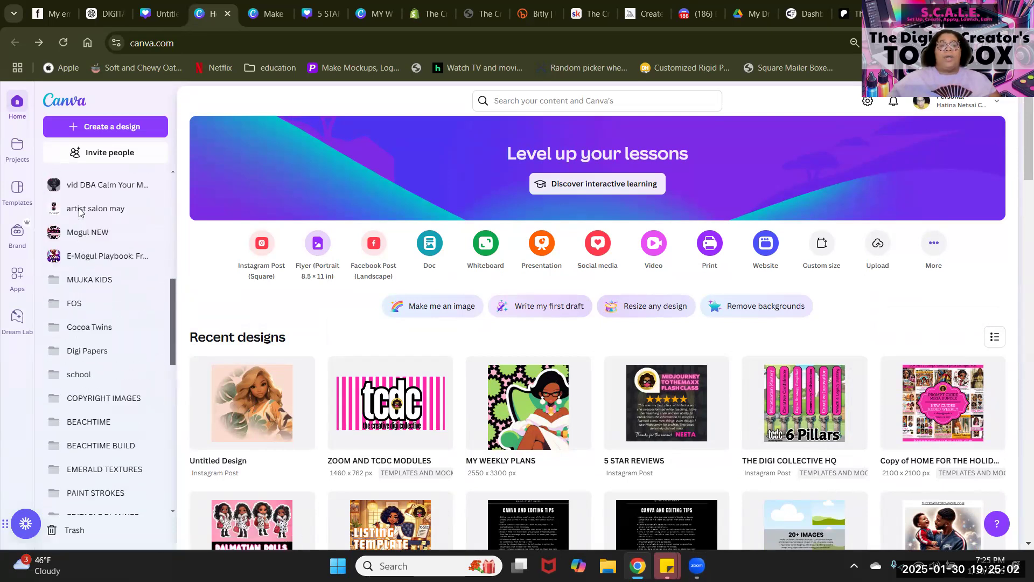
scroll(80, 216, down, 6)
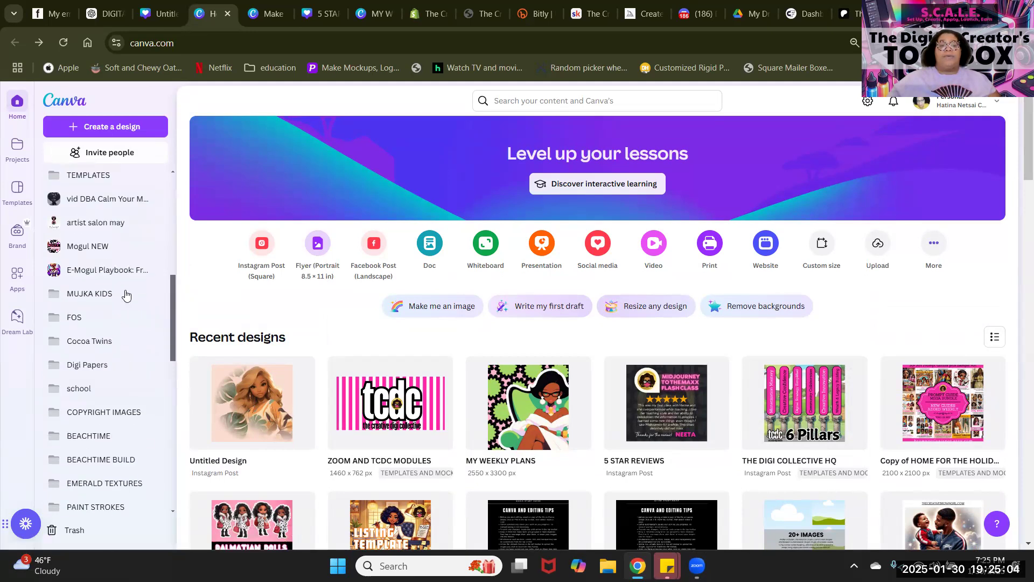
scroll(124, 299, down, 10)
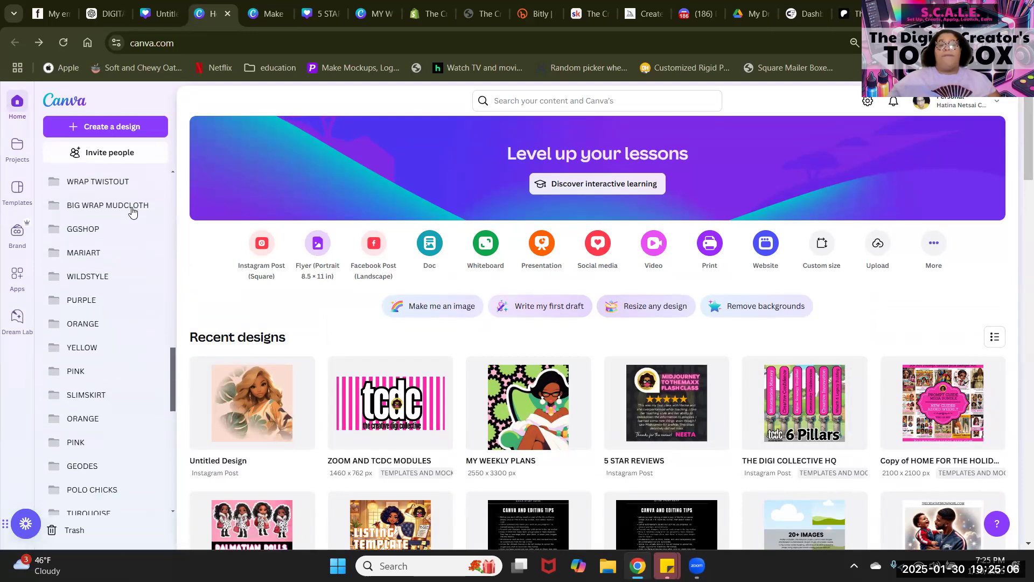
scroll(145, 335, up, 18)
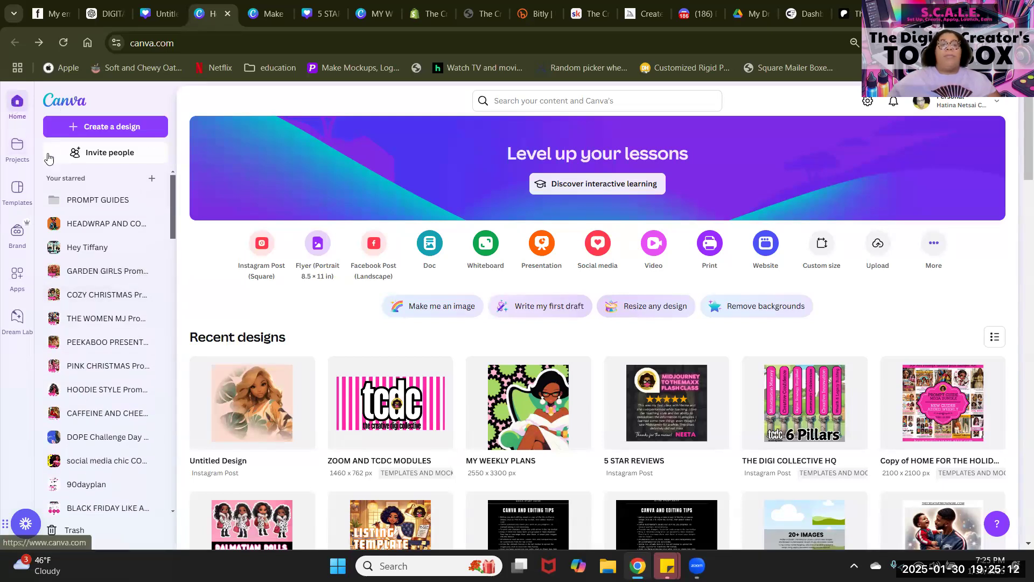
Step: Open the Projects page and view its folders, designs and brand templates in turn
click(15, 150)
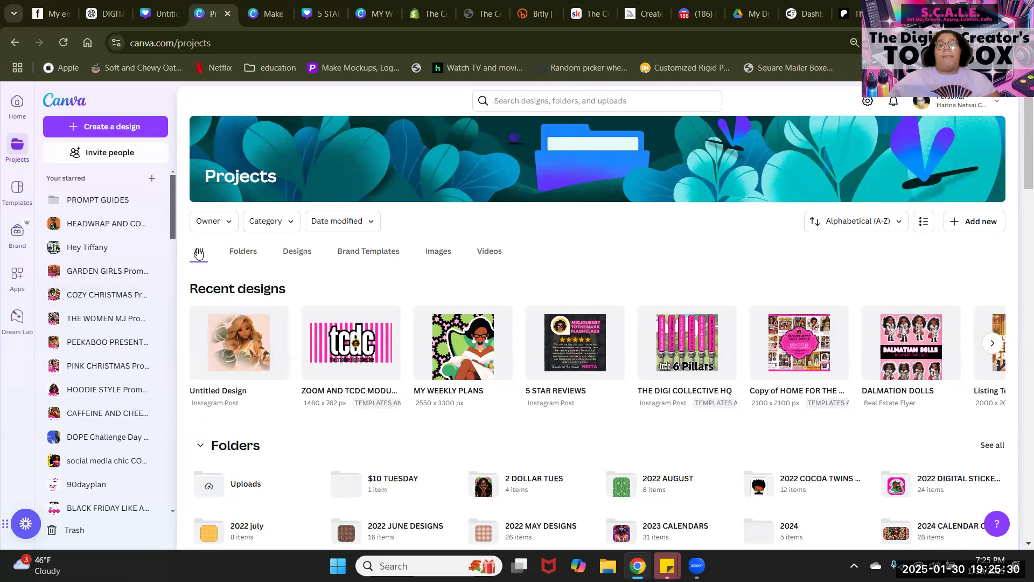
click(247, 254)
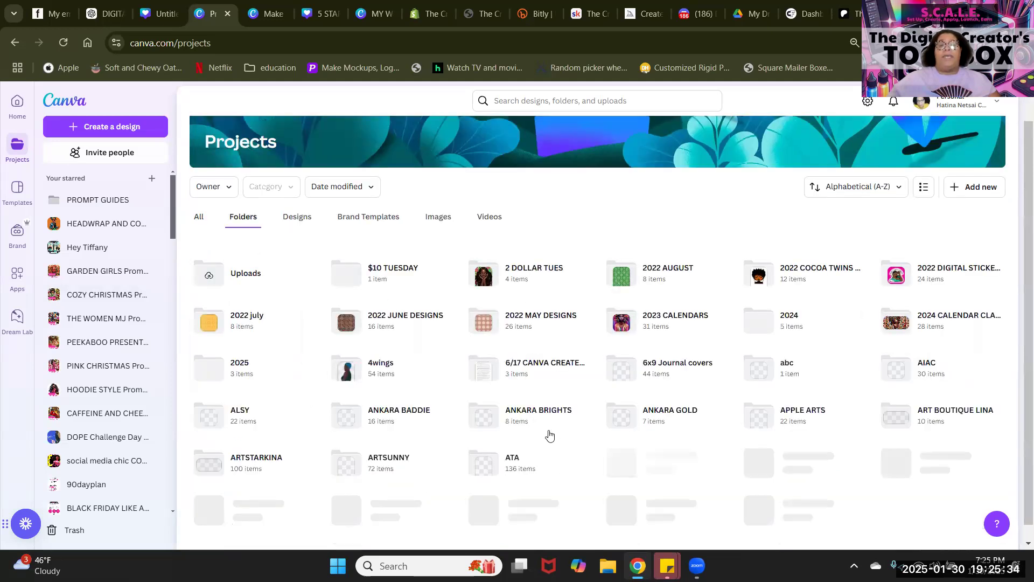
click(293, 252)
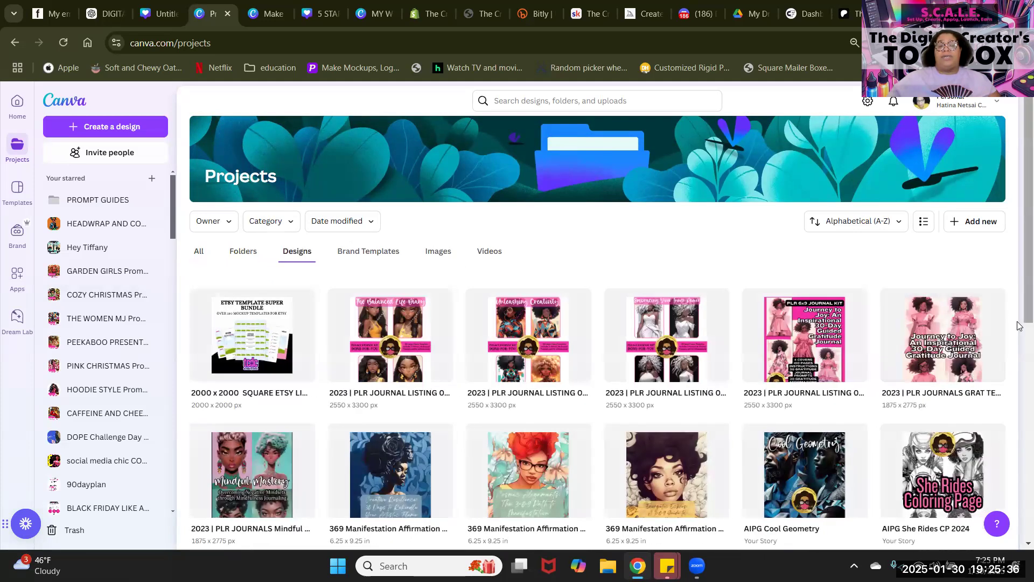
click(355, 252)
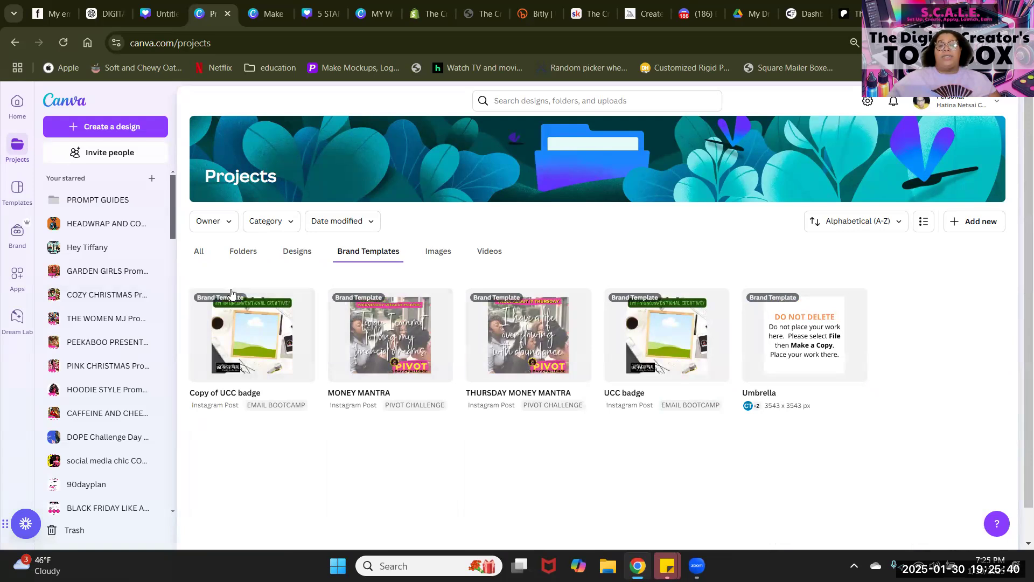
Step: Show only the images in Projects and look through the quote pictures
click(440, 254)
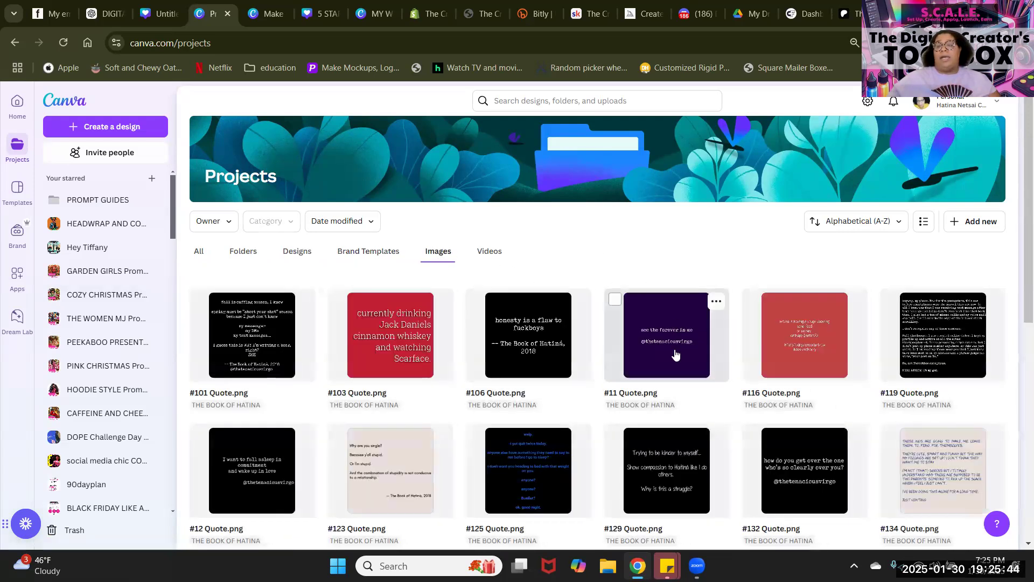
scroll(673, 355, down, 6)
scroll(673, 358, down, 2)
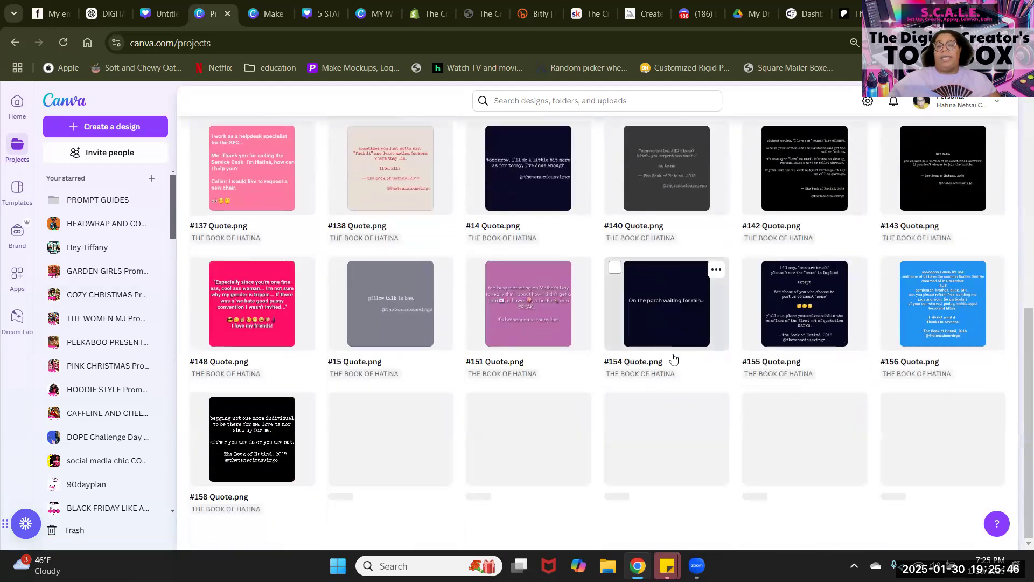
Step: Examine the rest of the images in Projects, from the quote pictures through the uploaded character and bouquet artwork
scroll(673, 358, down, 10)
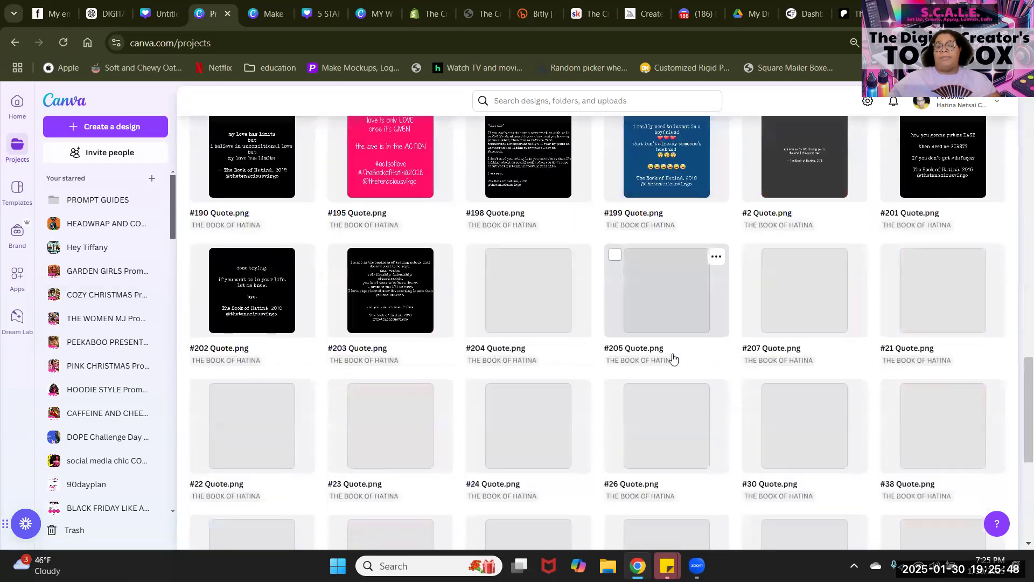
scroll(673, 359, down, 8)
scroll(673, 358, down, 1)
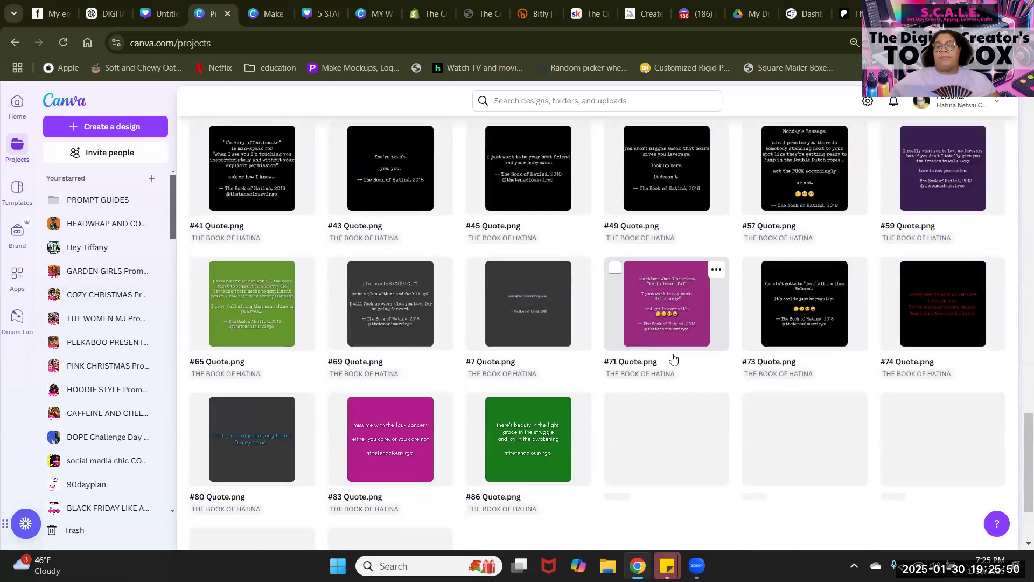
scroll(674, 358, down, 9)
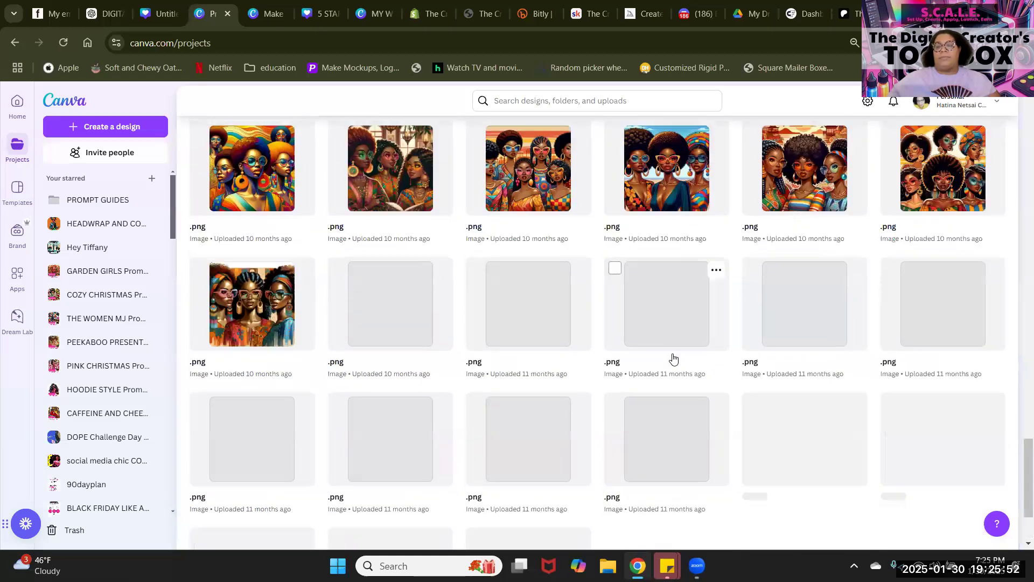
scroll(674, 358, down, 5)
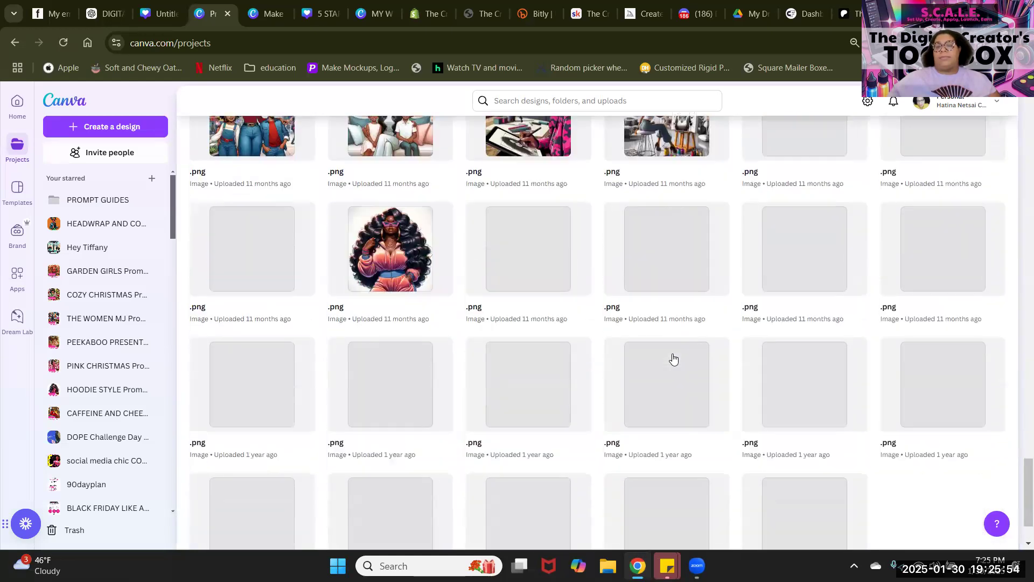
scroll(673, 358, down, 4)
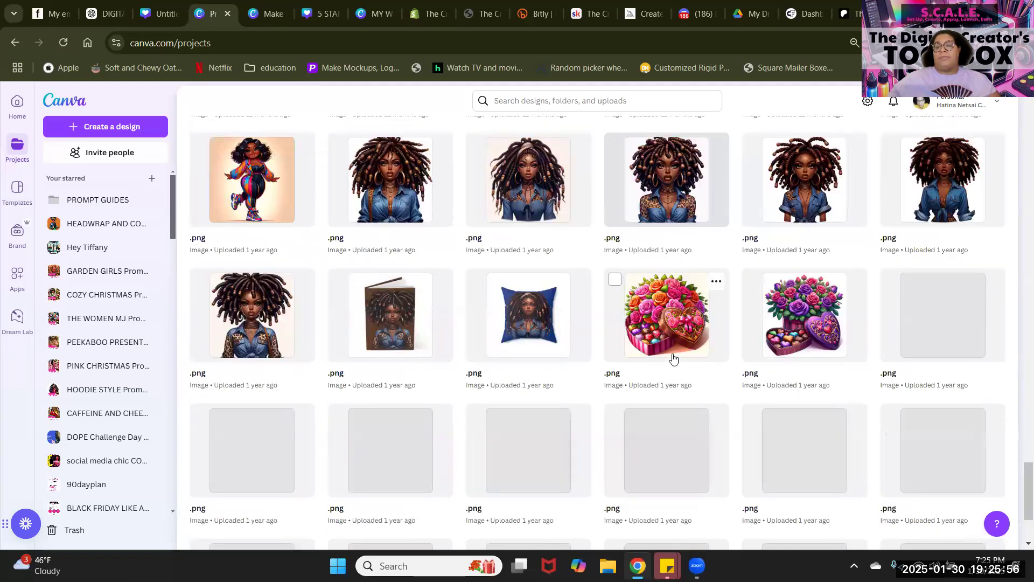
scroll(927, 374, up, 5)
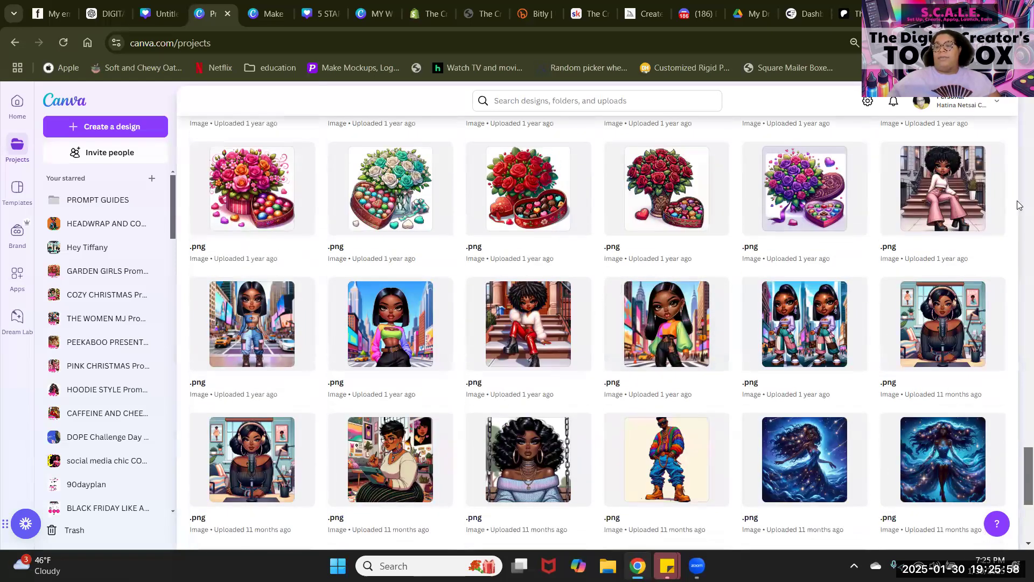
scroll(1018, 205, up, 5)
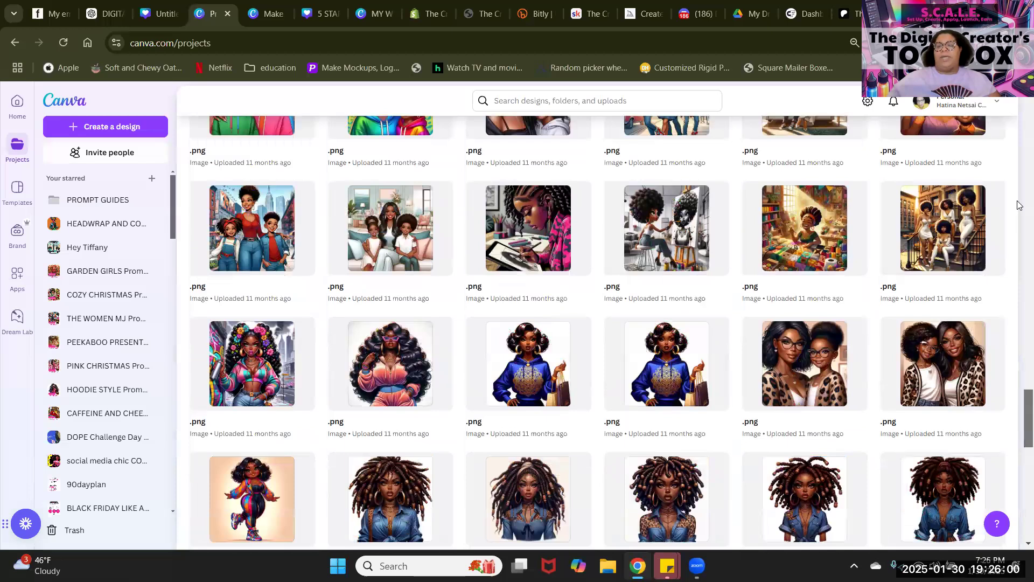
scroll(1019, 205, up, 10)
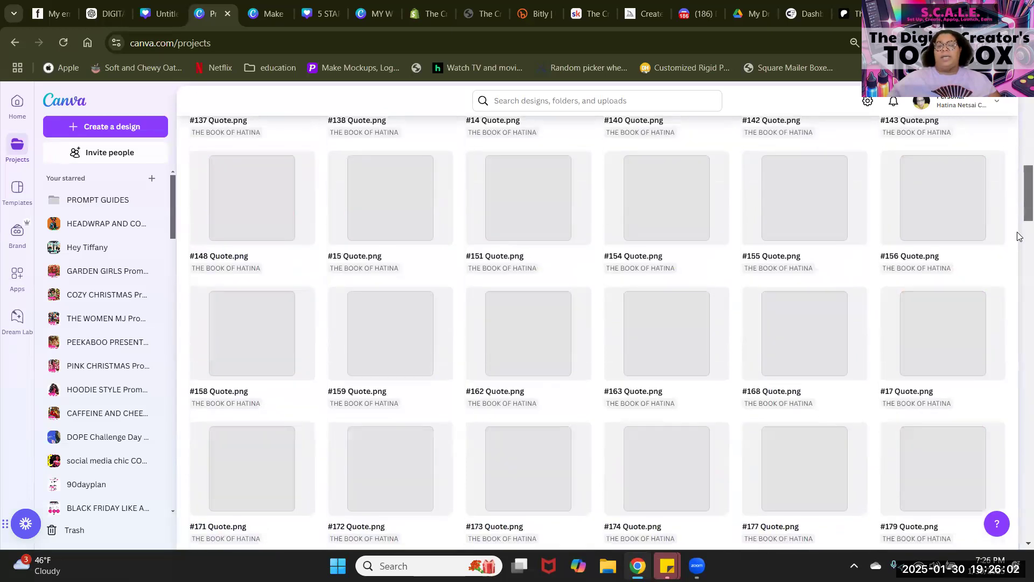
scroll(1020, 236, down, 10)
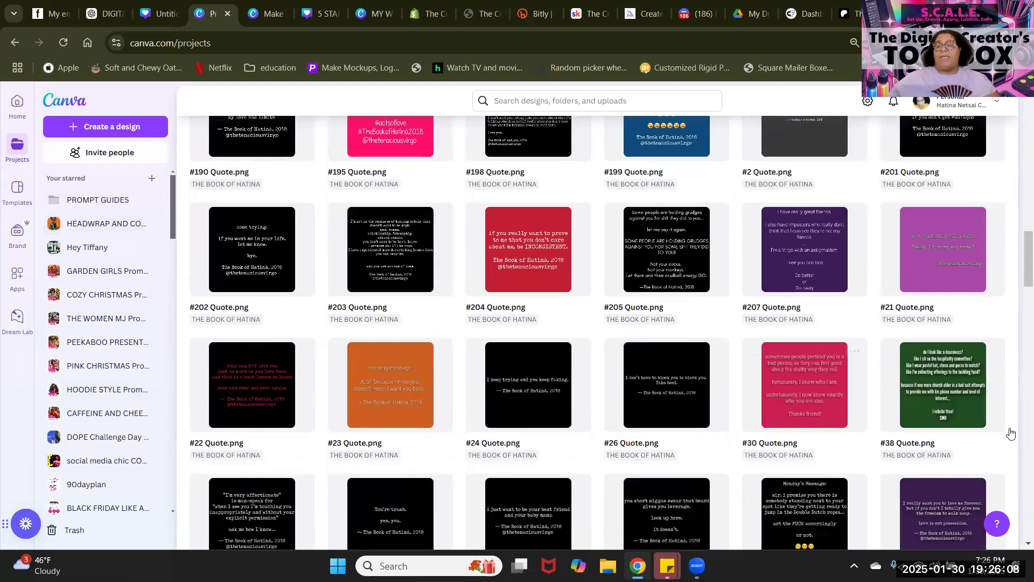
scroll(1018, 303, down, 20)
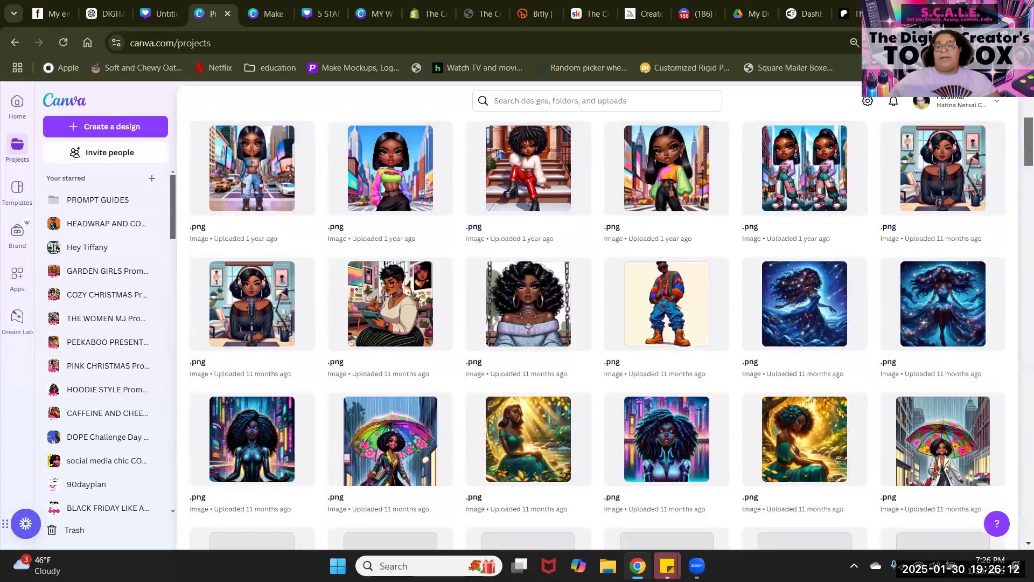
scroll(214, 132, up, 20)
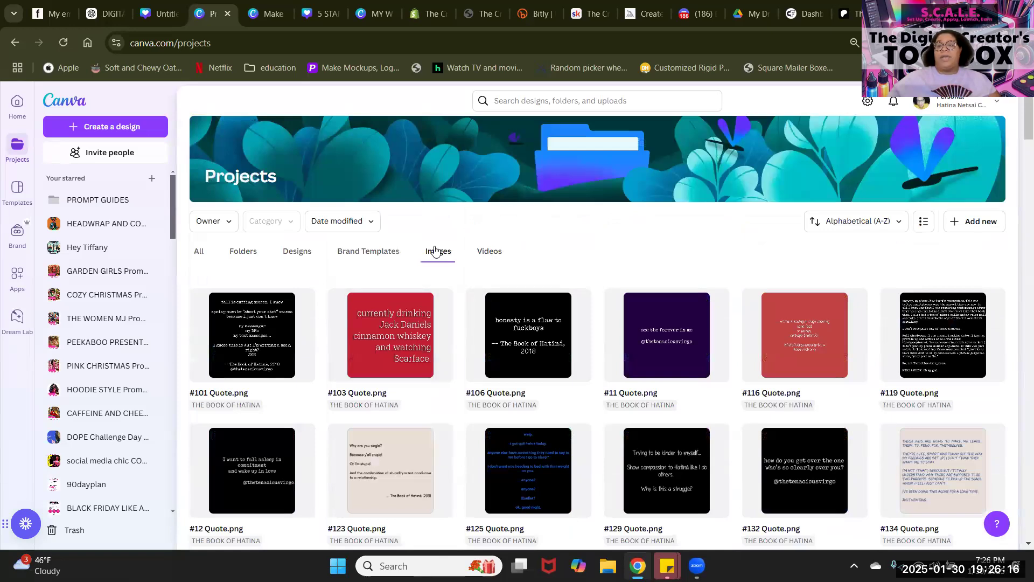
Step: Check the sort options for the images in Projects and switch them to the list view
click(862, 223)
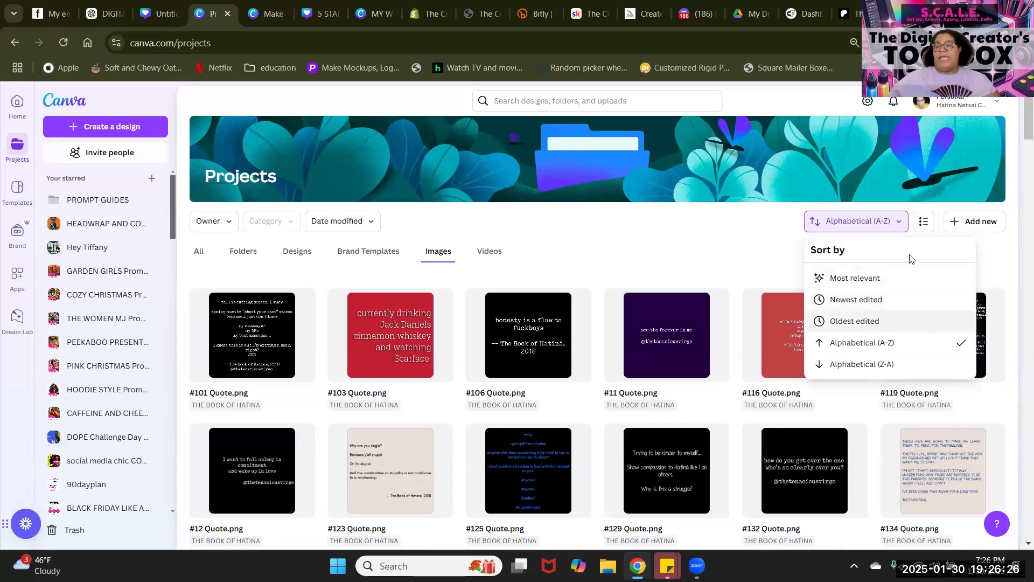
click(923, 226)
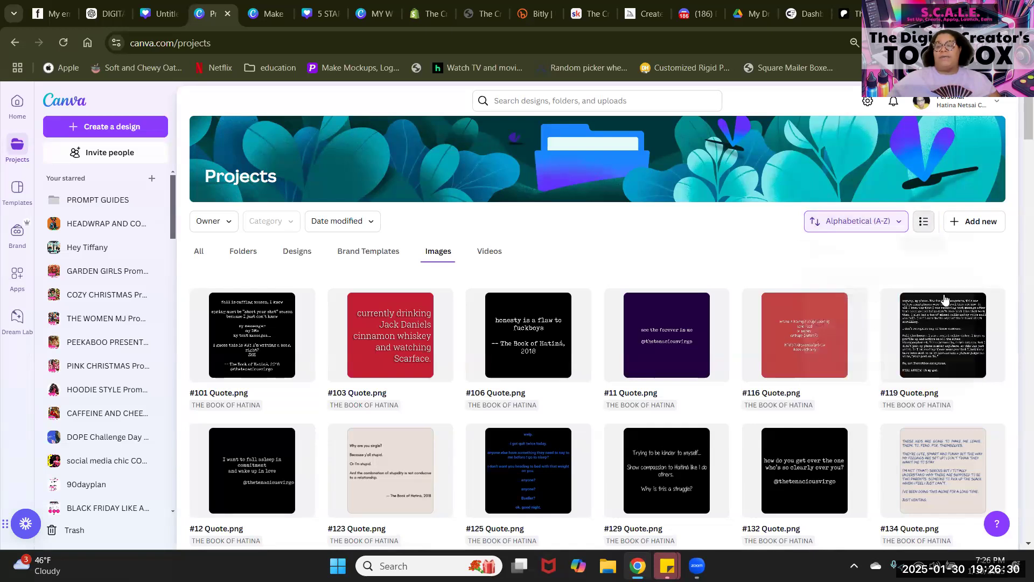
click(919, 225)
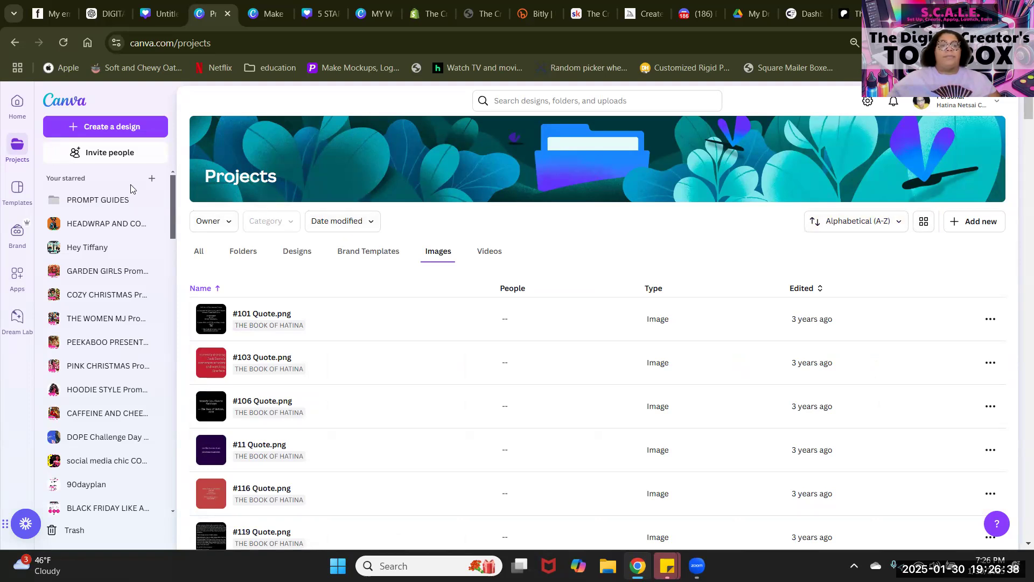
Step: Open the Templates page and look over its template categories and ready-to-teach lessons
click(18, 188)
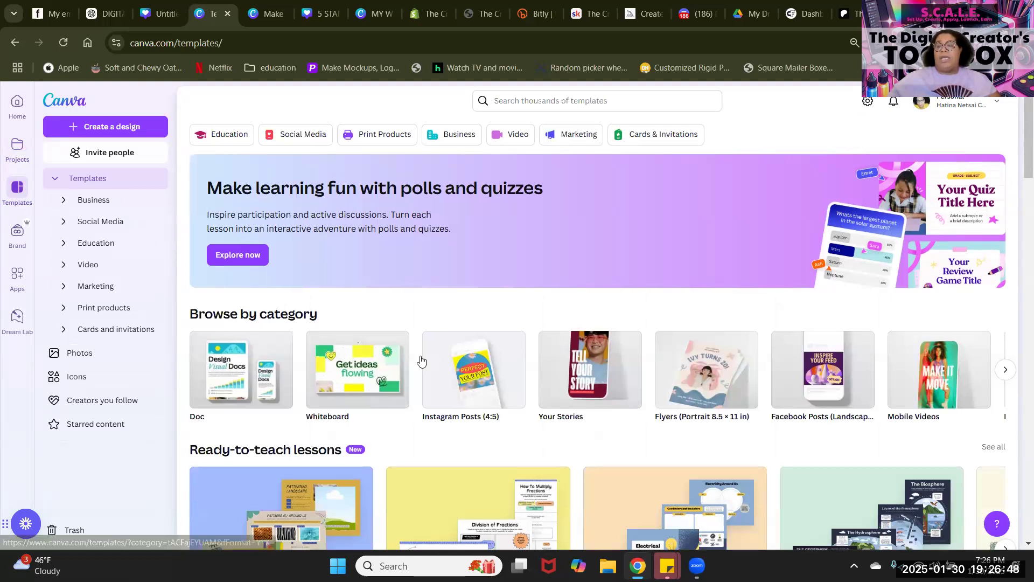
scroll(421, 363, down, 2)
scroll(421, 368, up, 2)
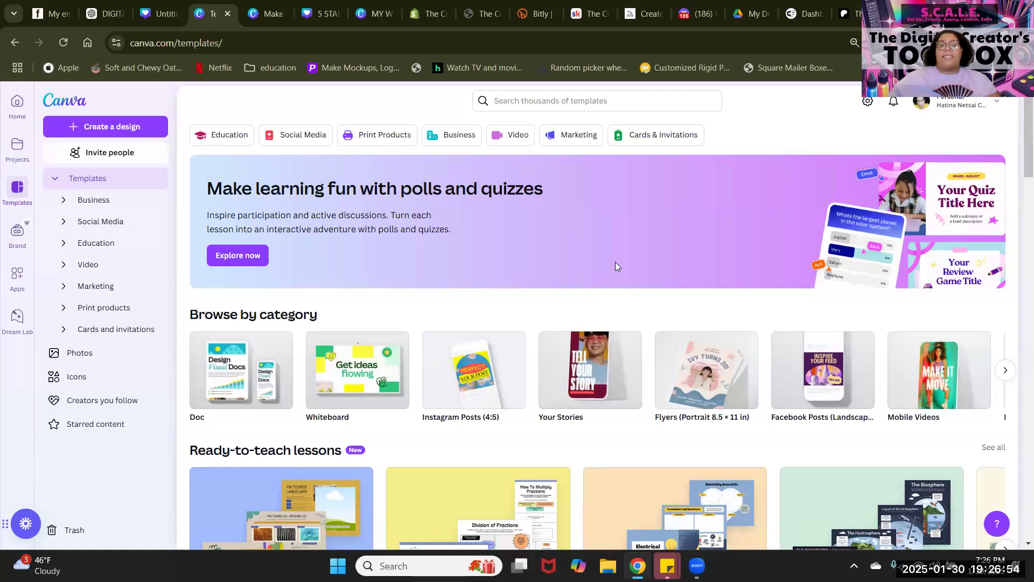
Step: Open the Instagram Posts templates within the Social Media category
click(274, 136)
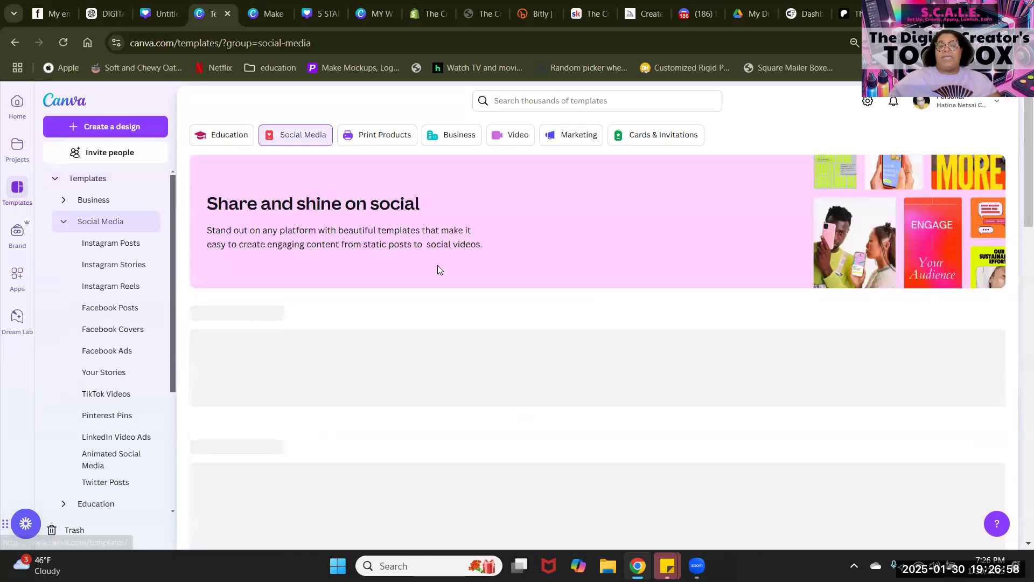
scroll(437, 269, down, 5)
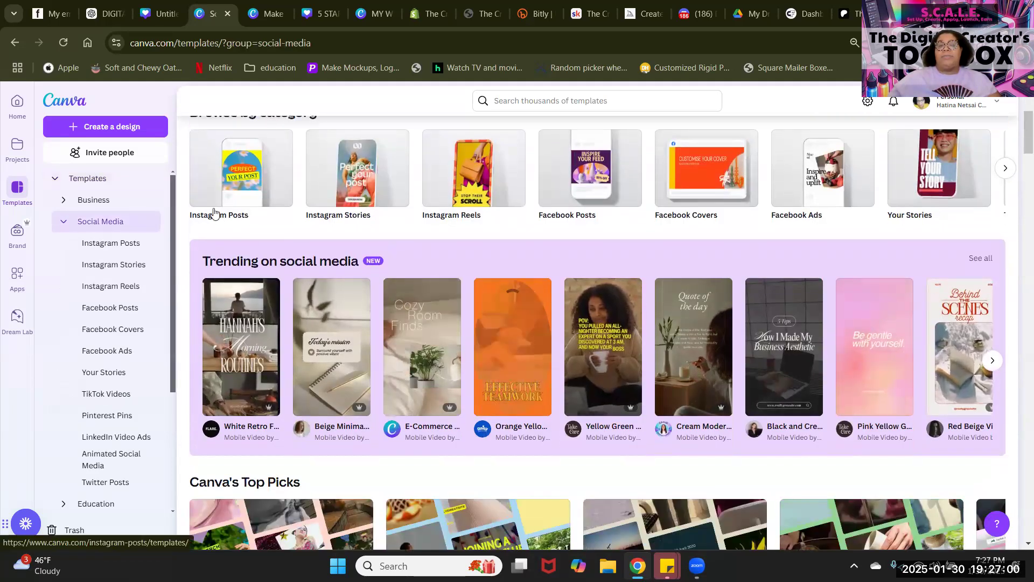
click(214, 212)
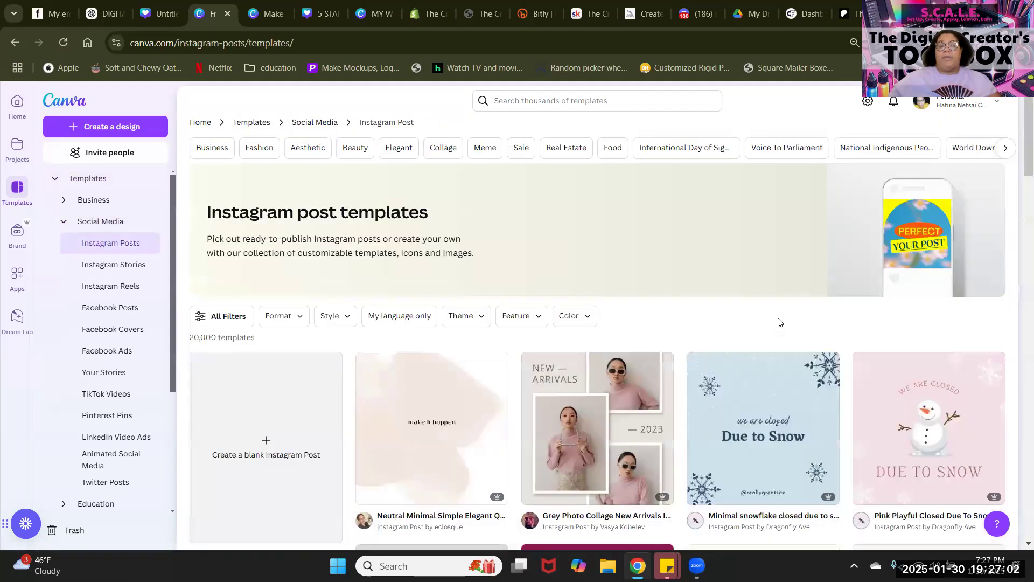
Step: Examine the range of Instagram post templates, including the holiday, business, hiring, quote and photo collage designs
scroll(779, 324, down, 15)
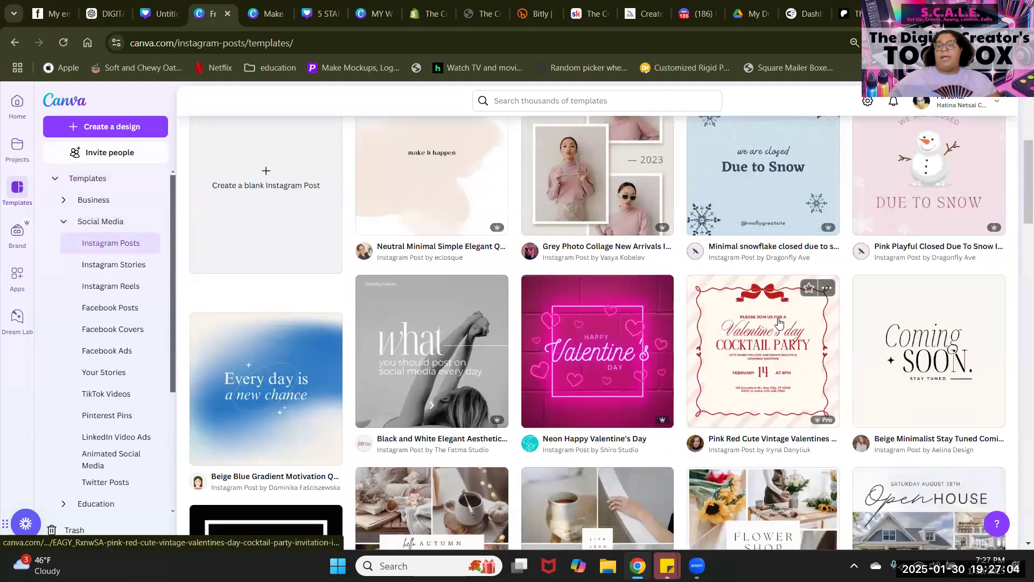
scroll(779, 324, up, 15)
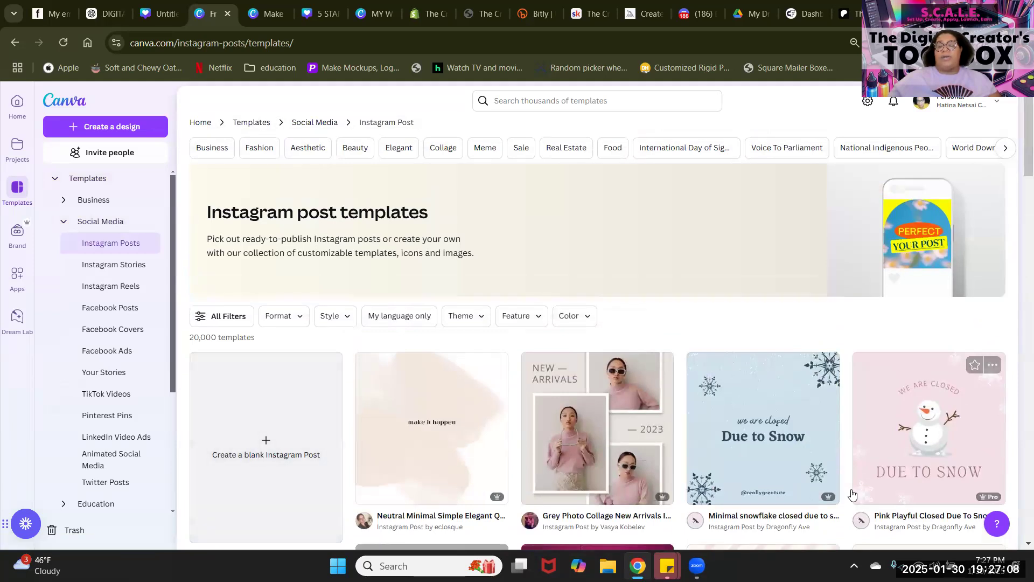
scroll(852, 493, down, 5)
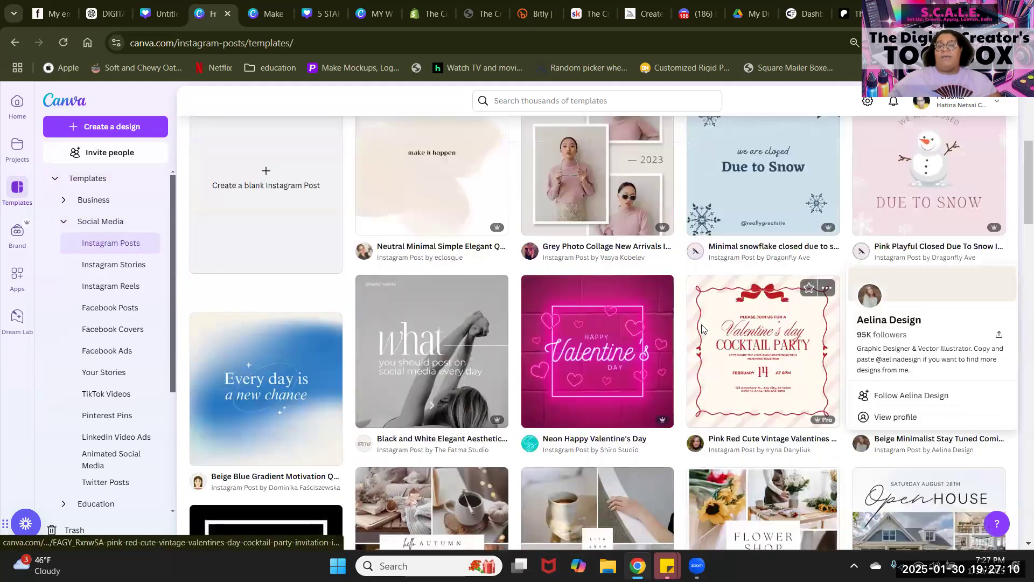
scroll(704, 329, down, 4)
scroll(704, 330, down, 15)
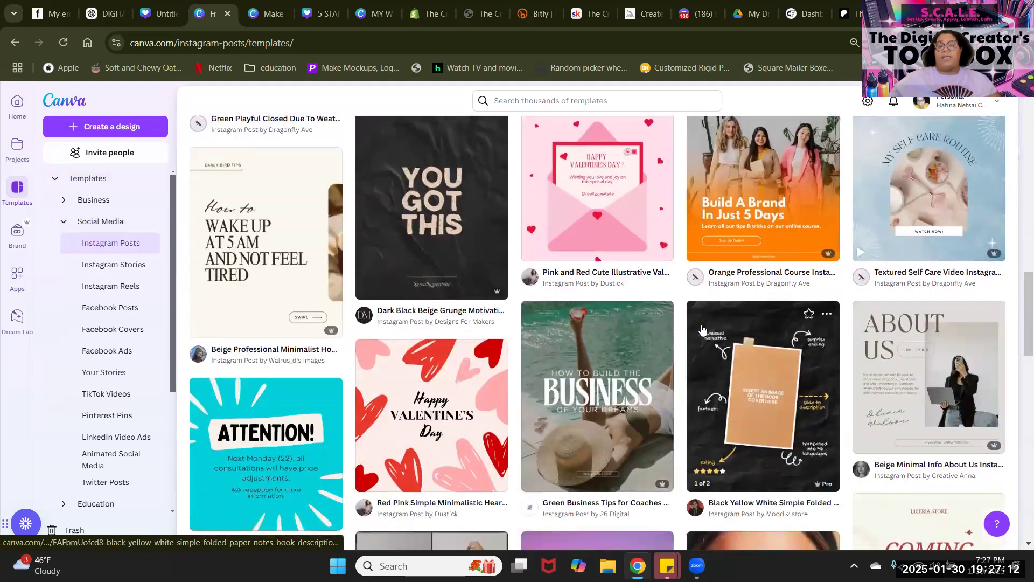
scroll(703, 330, down, 15)
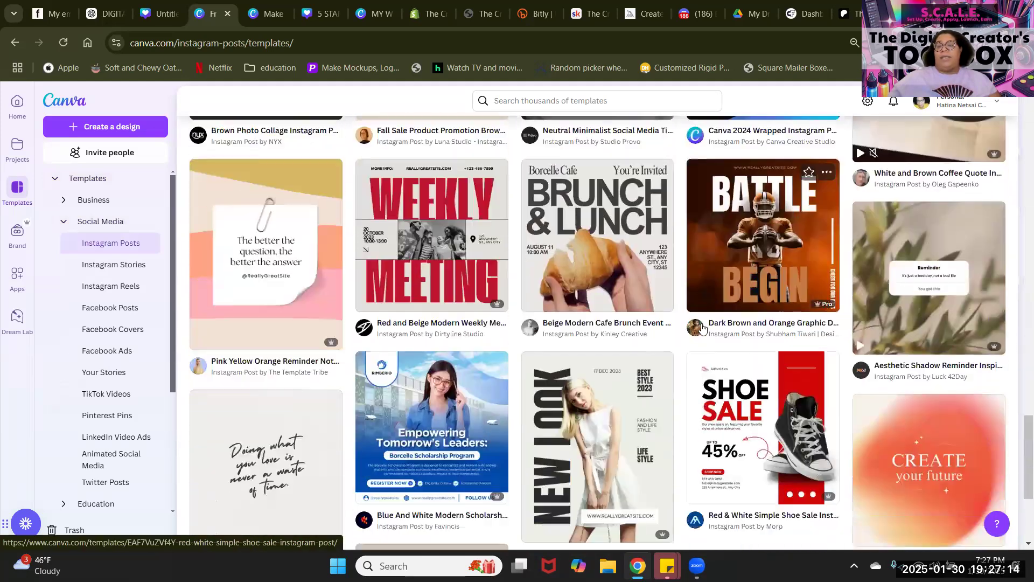
scroll(703, 327, down, 15)
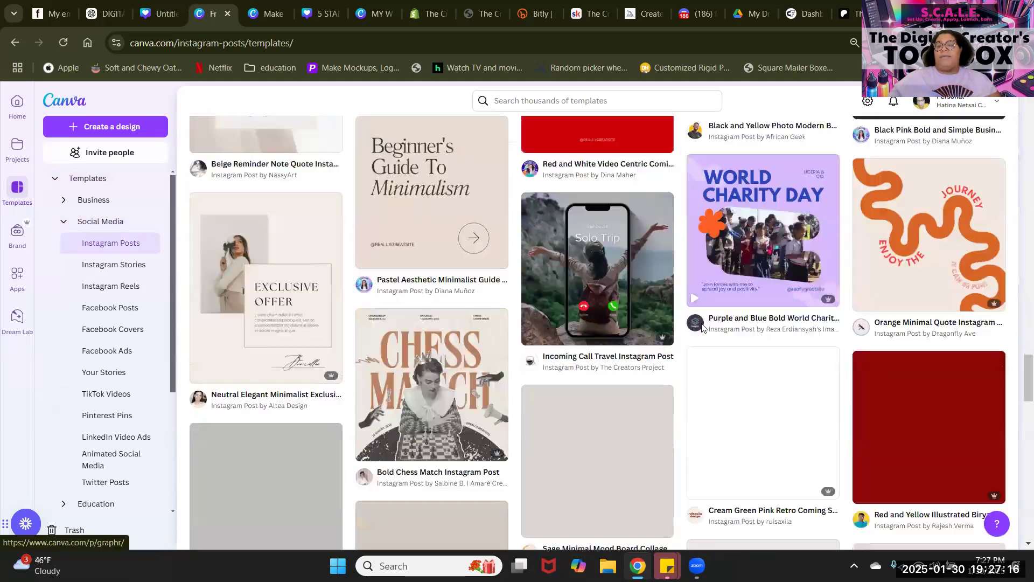
scroll(703, 328, down, 15)
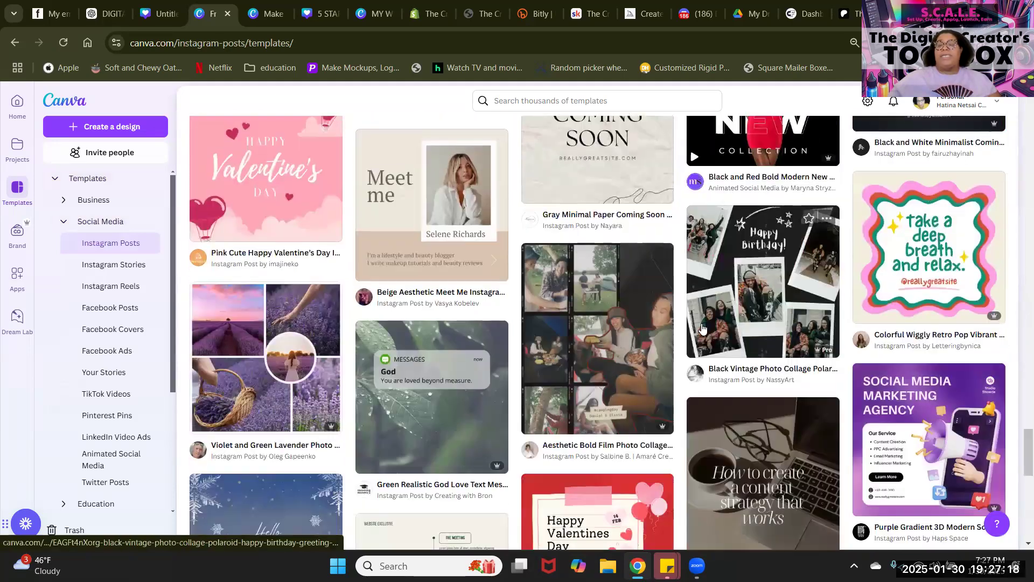
scroll(703, 327, down, 15)
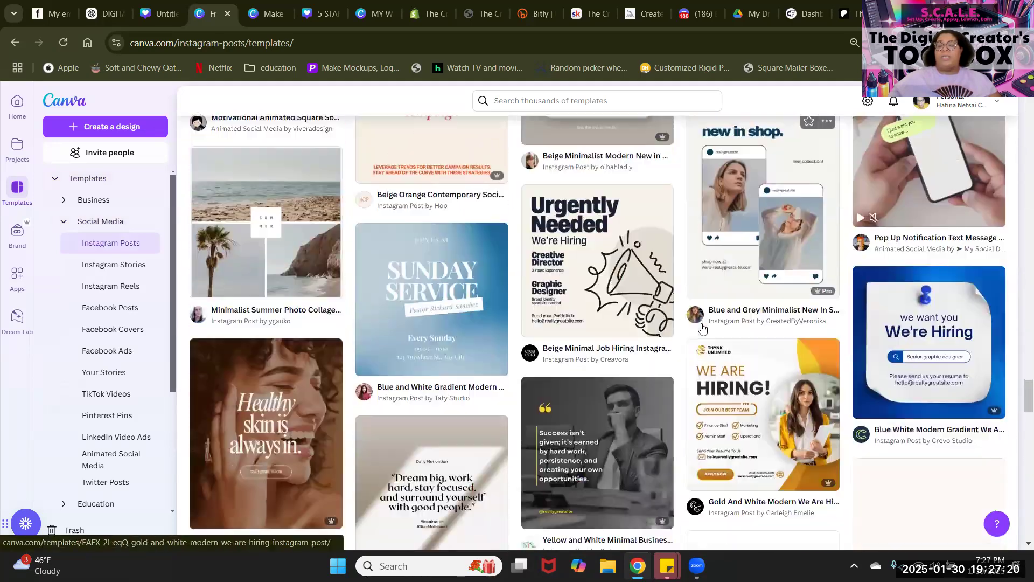
scroll(703, 327, down, 3)
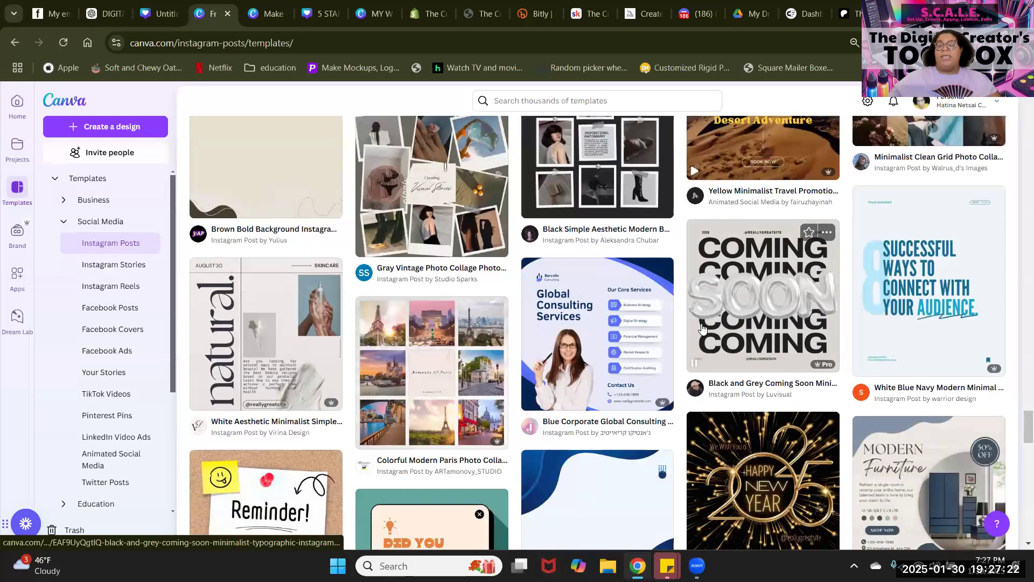
scroll(703, 327, down, 15)
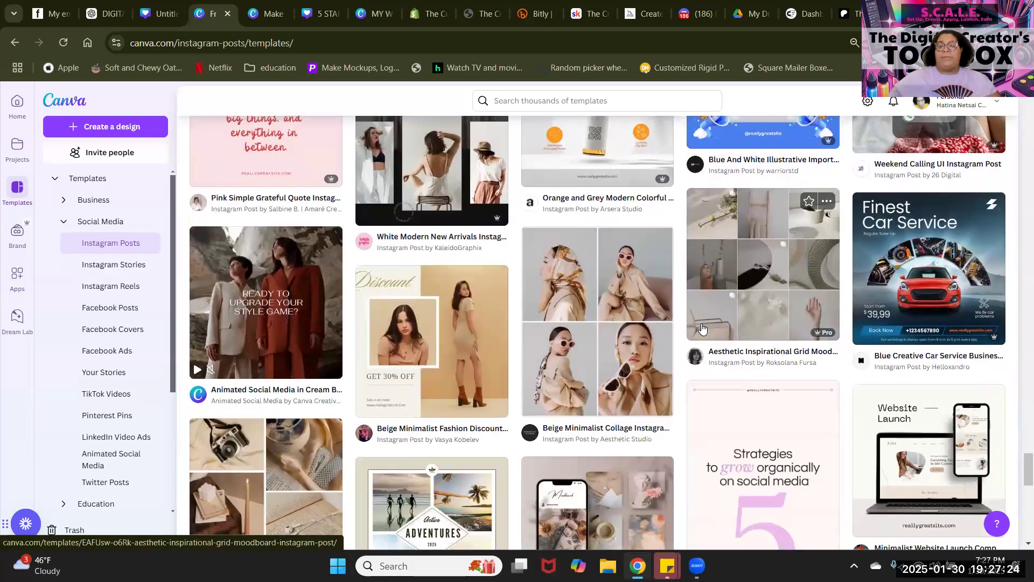
scroll(703, 328, down, 9)
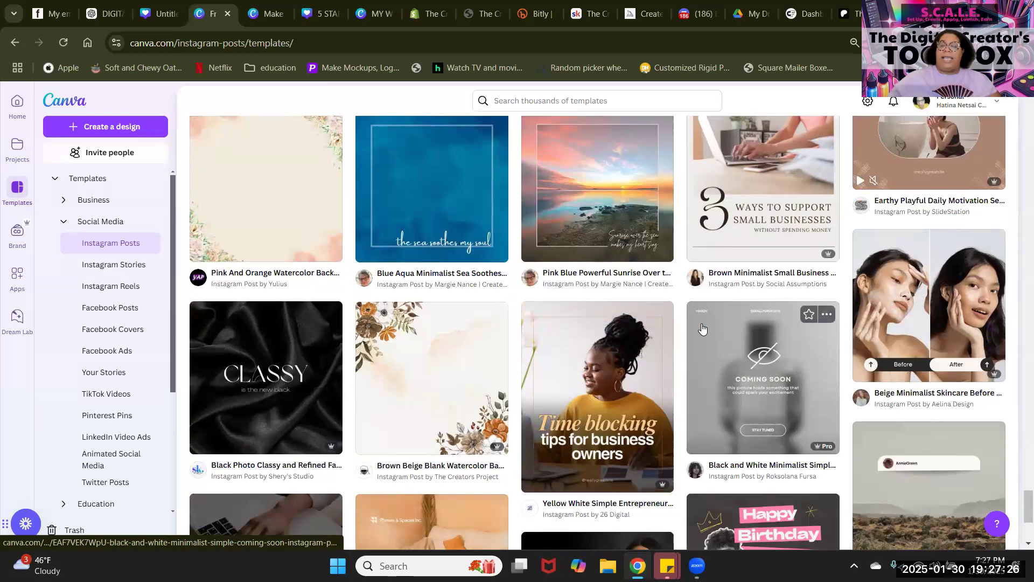
scroll(703, 327, down, 4)
scroll(703, 327, down, 4)
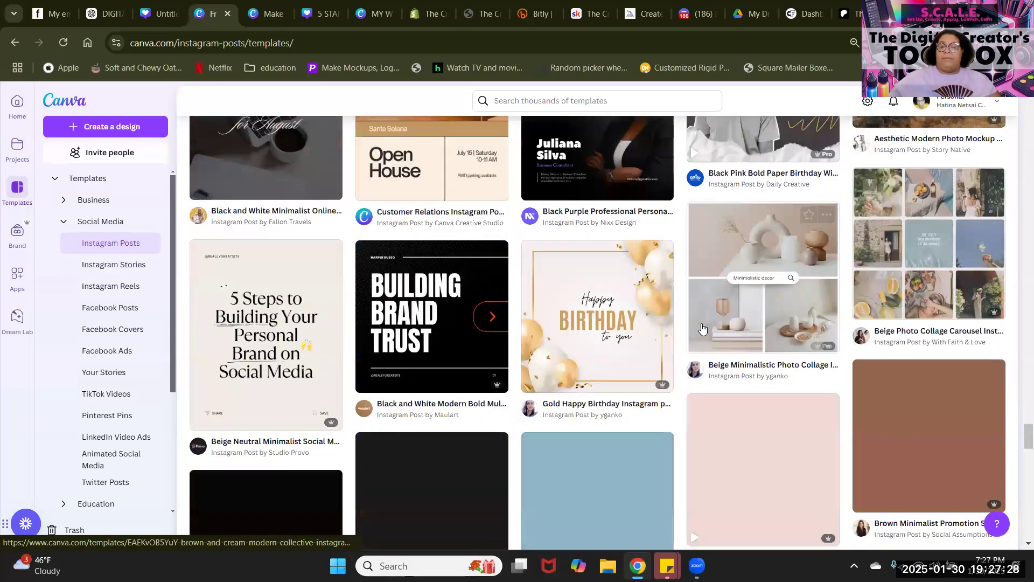
scroll(704, 328, down, 10)
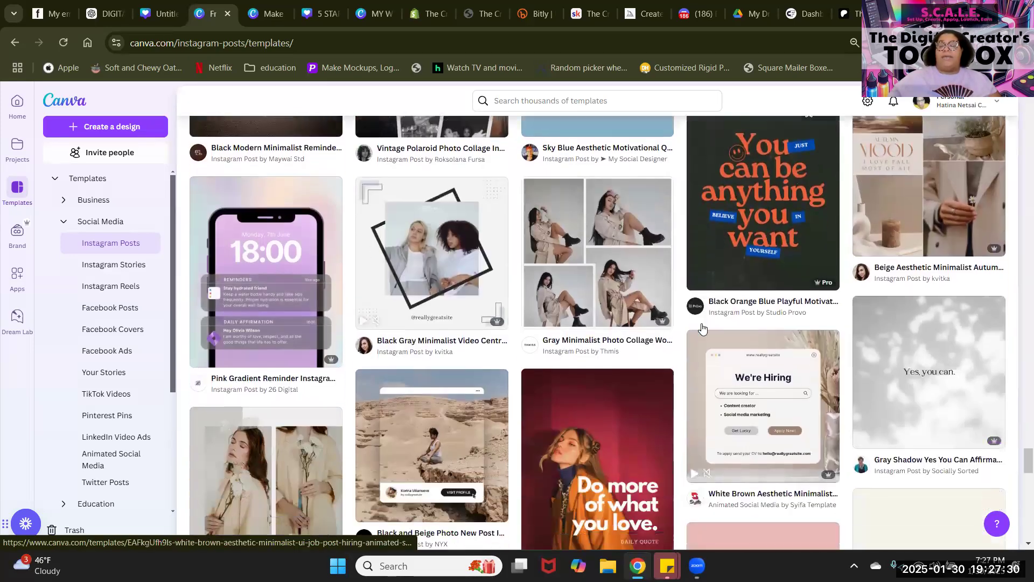
scroll(704, 327, down, 5)
scroll(703, 327, down, 8)
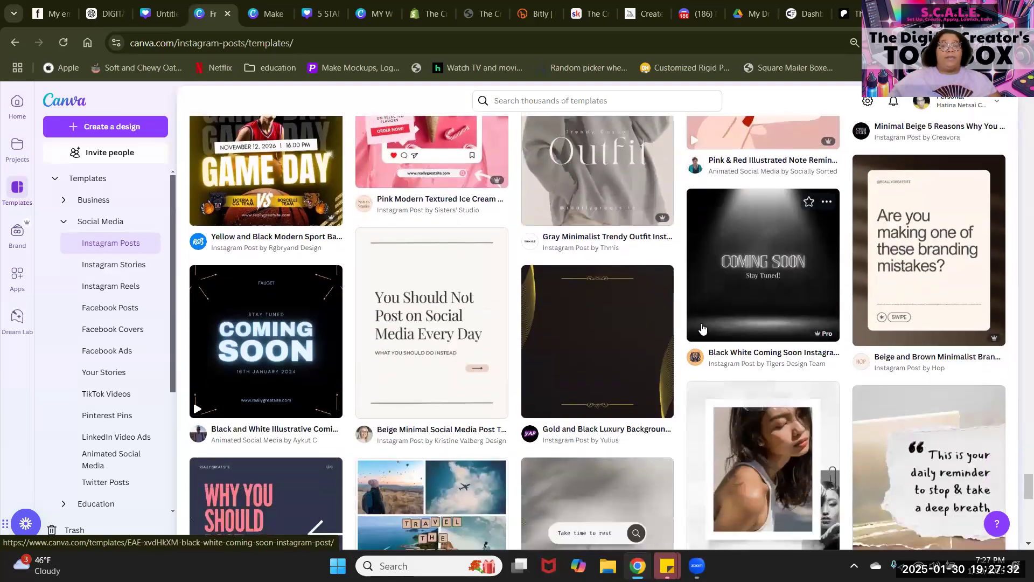
scroll(703, 327, down, 13)
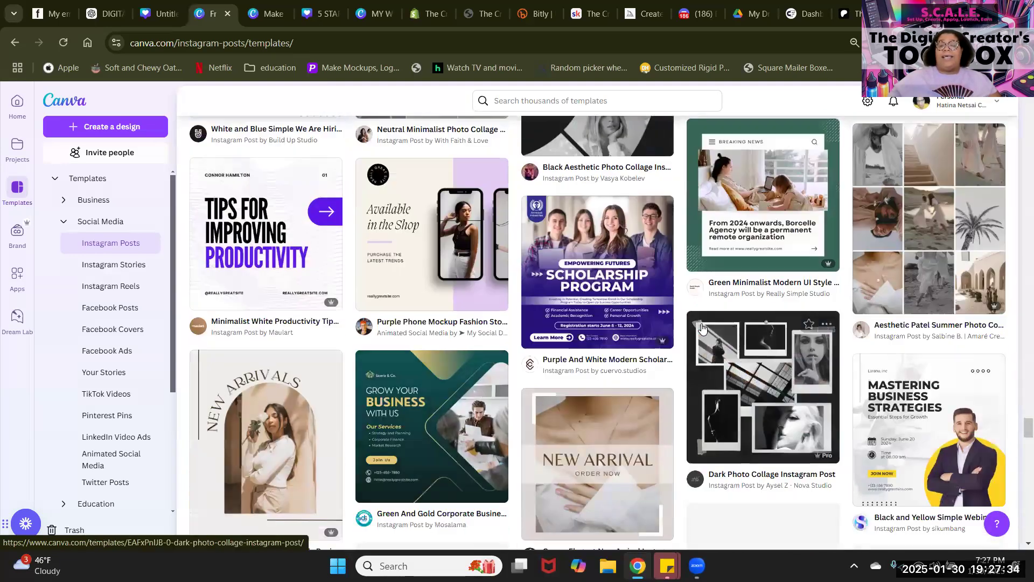
scroll(703, 328, down, 6)
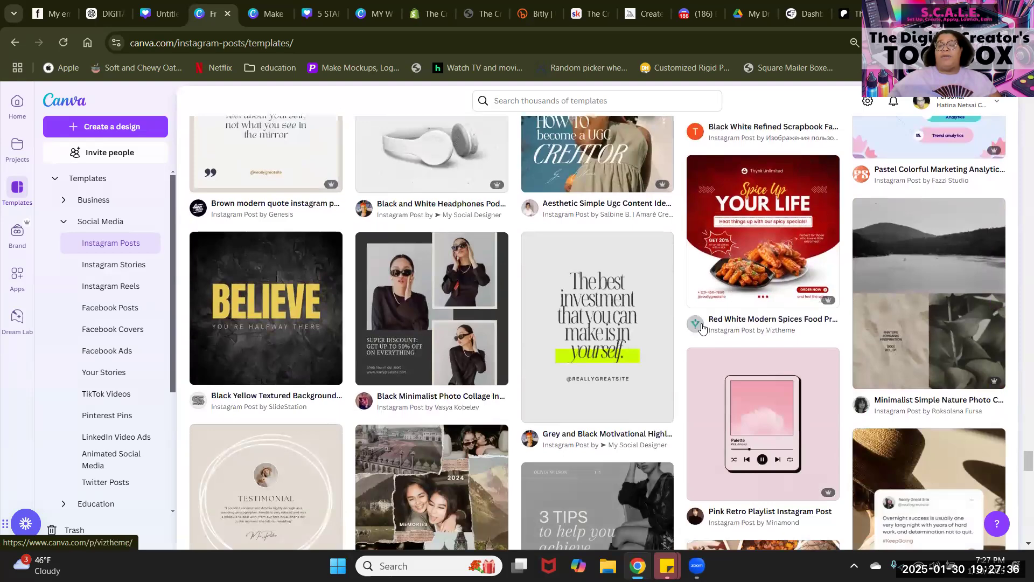
Step: Look through more Instagram post templates, including the testimonial, announcement, fashion sale, marketing tips and birthday designs
scroll(702, 327, down, 7)
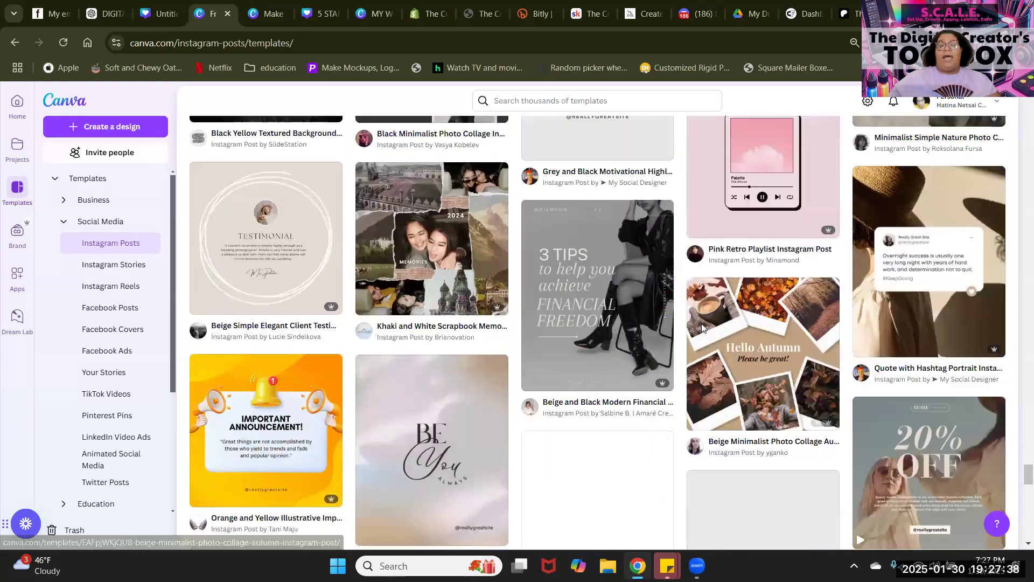
scroll(702, 326, down, 6)
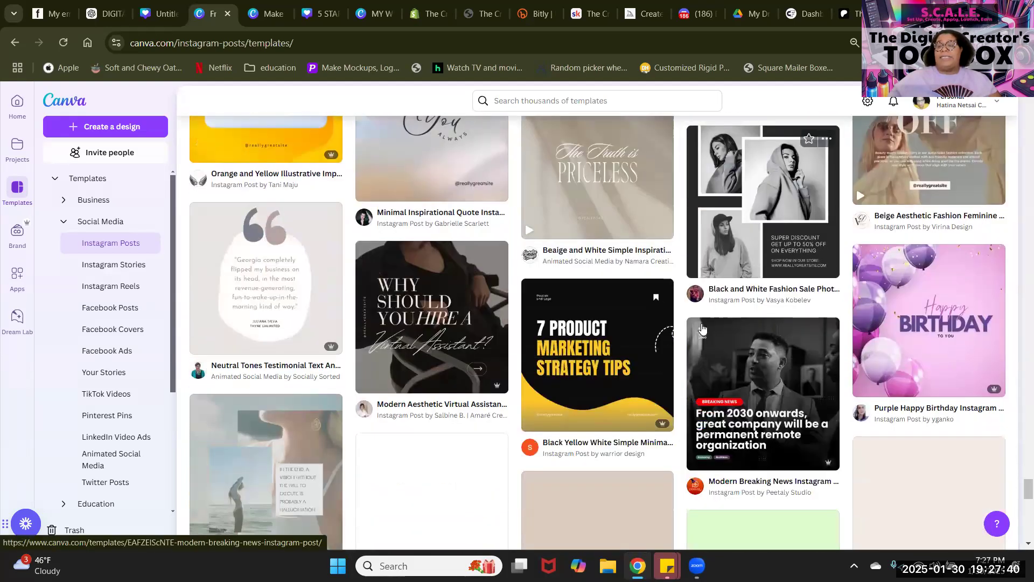
scroll(704, 328, up, 4)
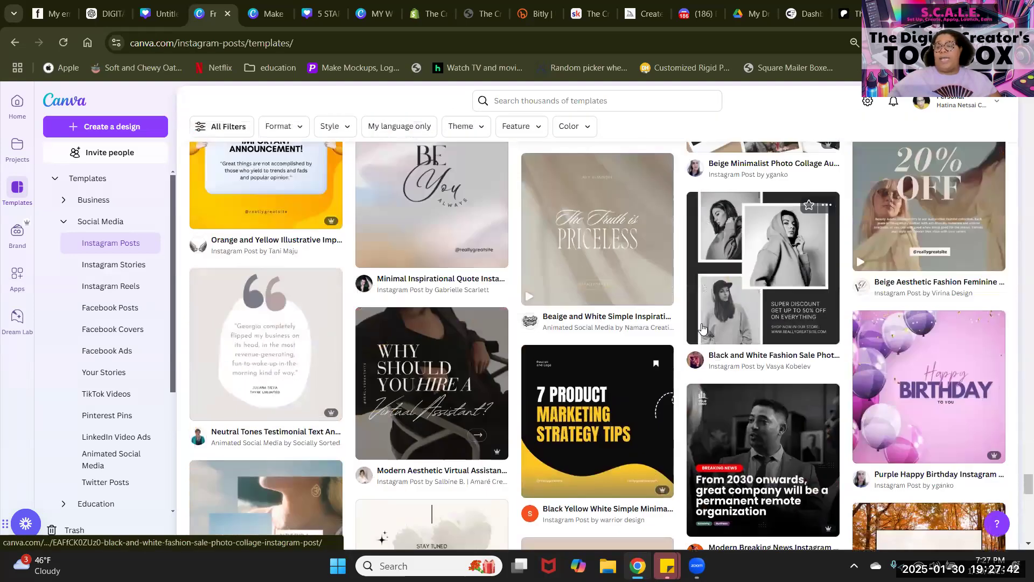
scroll(703, 328, down, 2)
scroll(702, 326, down, 5)
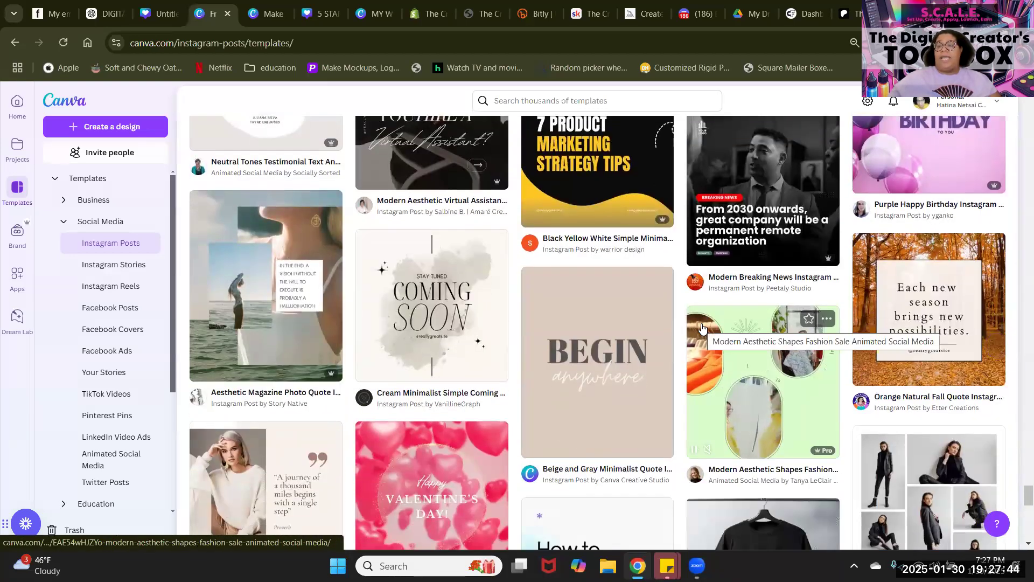
scroll(702, 327, up, 7)
scroll(701, 327, down, 2)
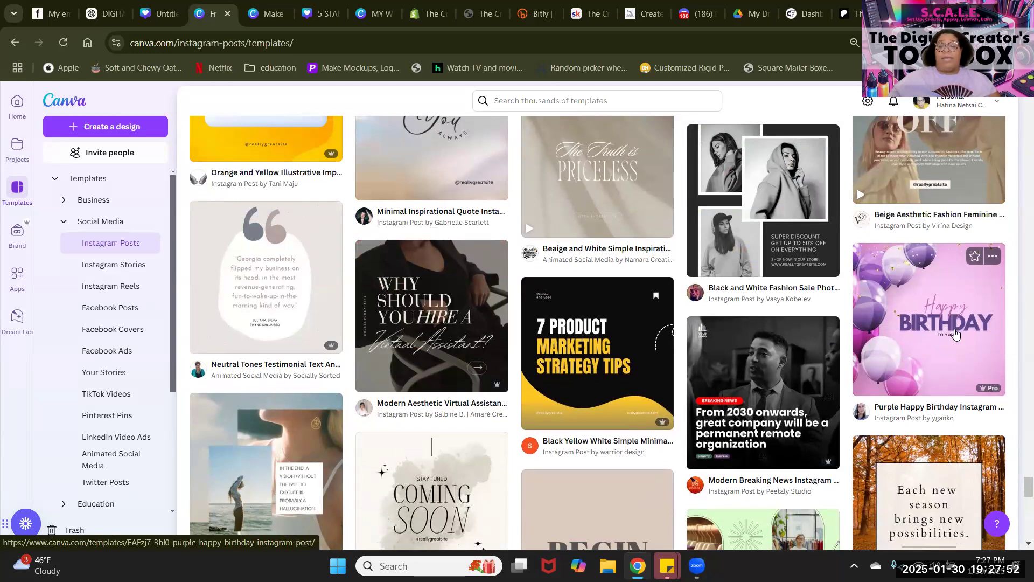
Step: Preview the Purple Happy Birthday Instagram post template, look over the similar birthday designs and close the preview
click(956, 334)
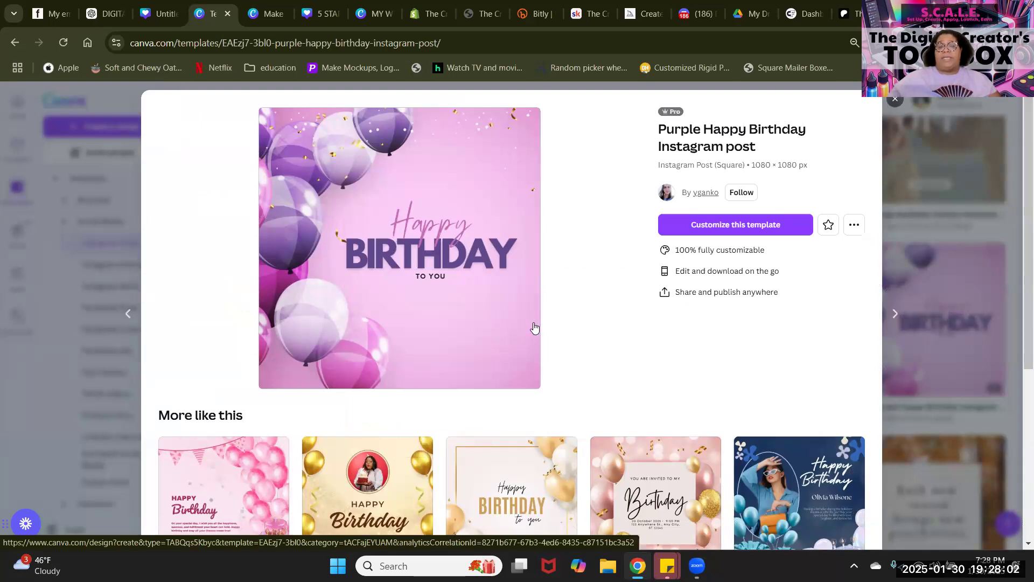
scroll(535, 327, down, 3)
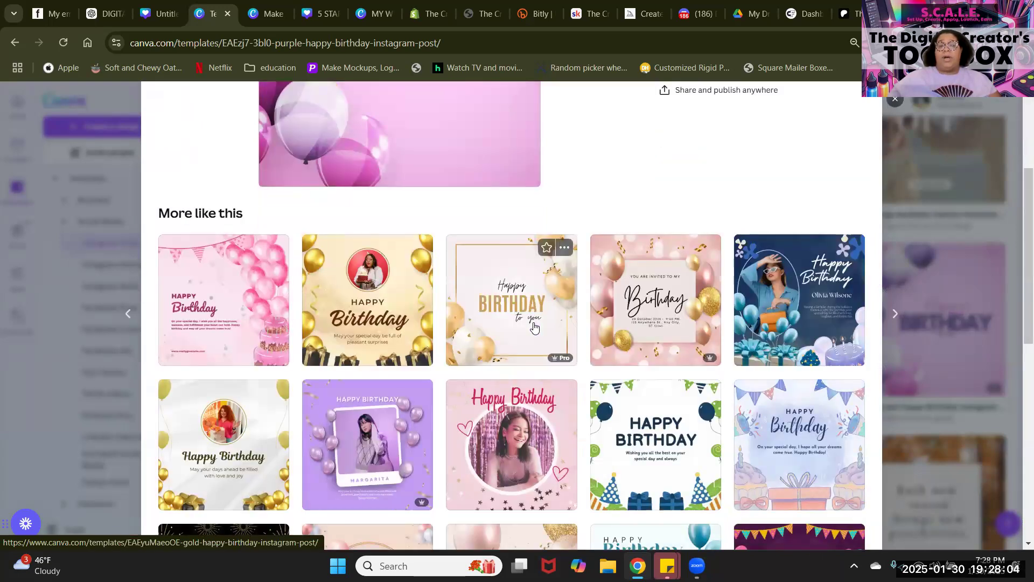
scroll(535, 327, down, 3)
scroll(534, 327, up, 4)
scroll(535, 327, up, 2)
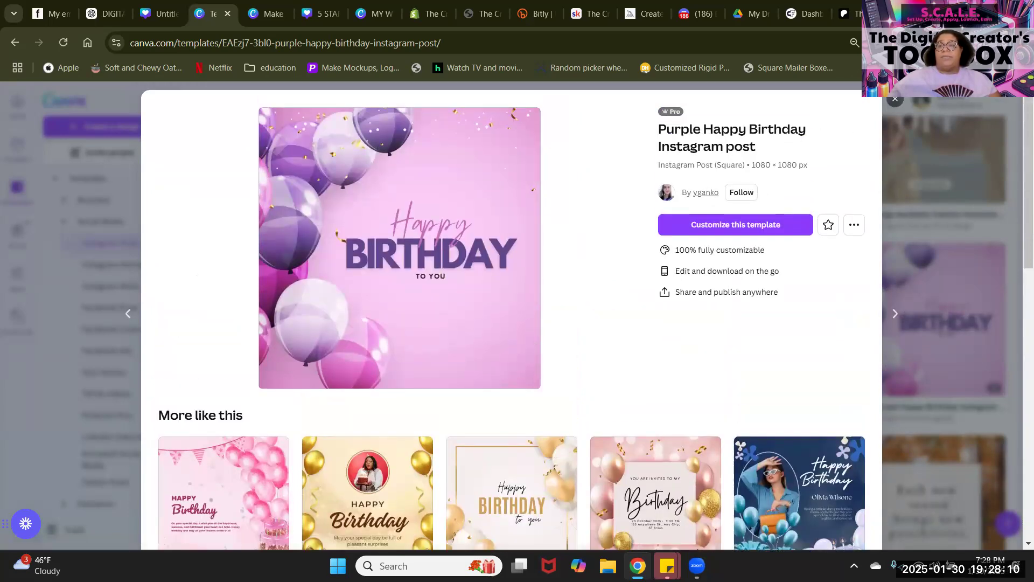
click(895, 101)
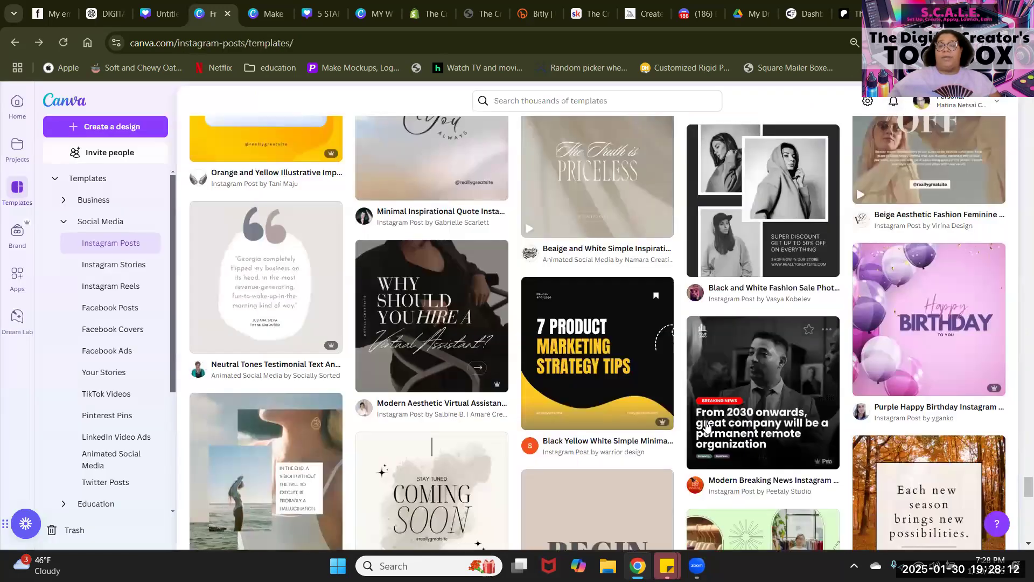
Step: Examine further Instagram post templates, such as the product, coming soon, Christmas, travel and motivational quote designs
scroll(706, 421, down, 4)
scroll(704, 423, down, 3)
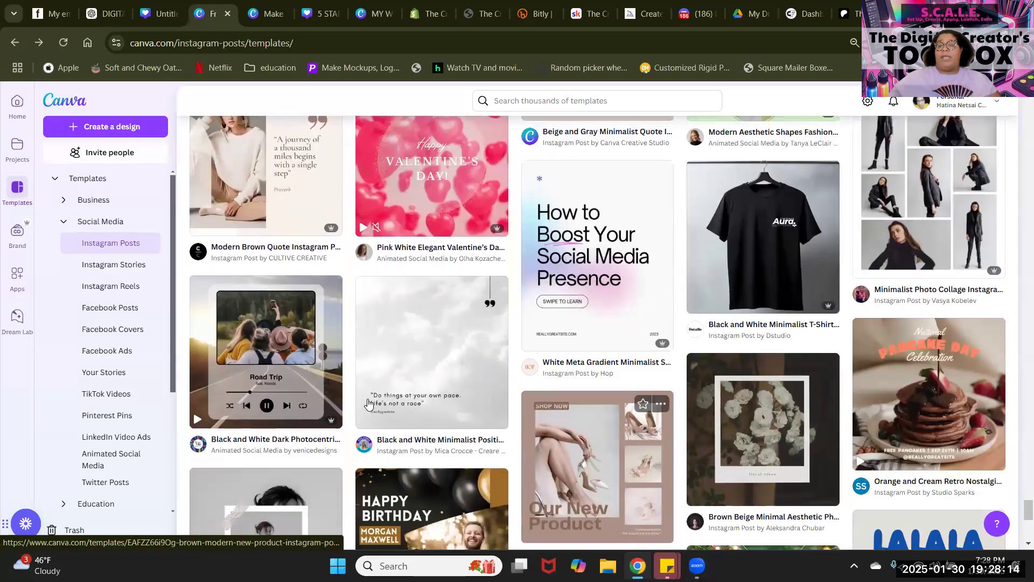
scroll(473, 300, down, 10)
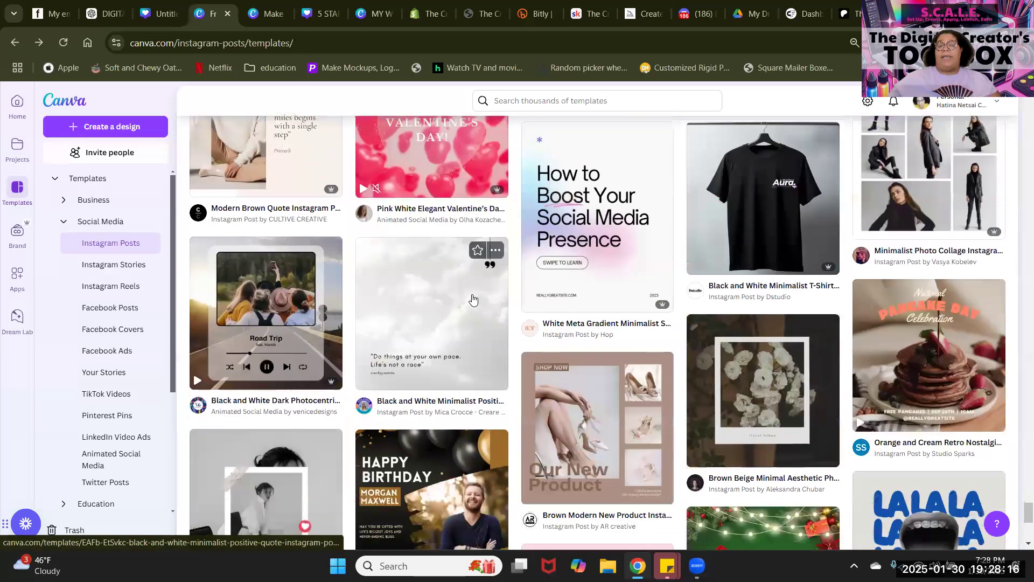
scroll(473, 300, down, 5)
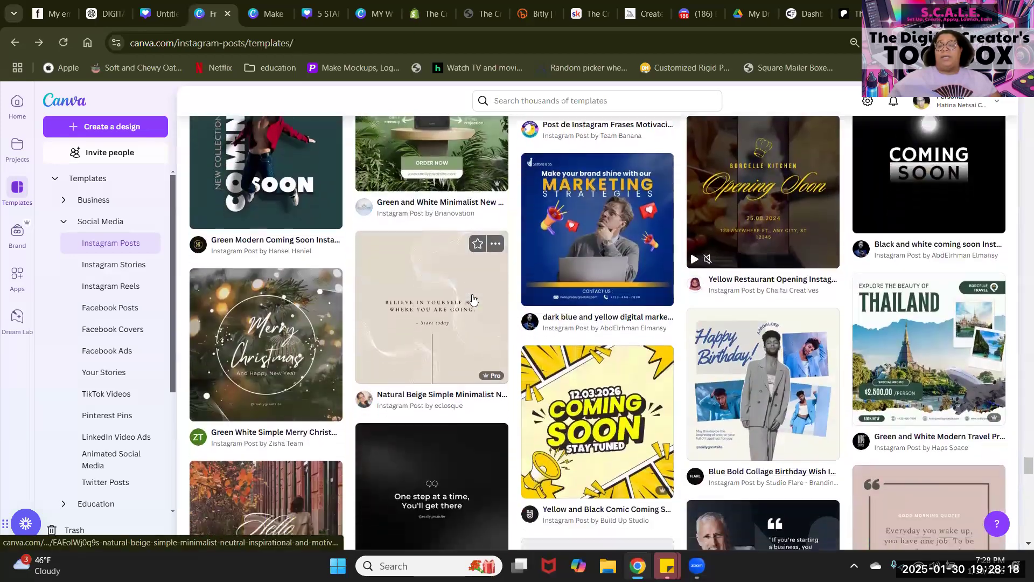
scroll(473, 299, up, 15)
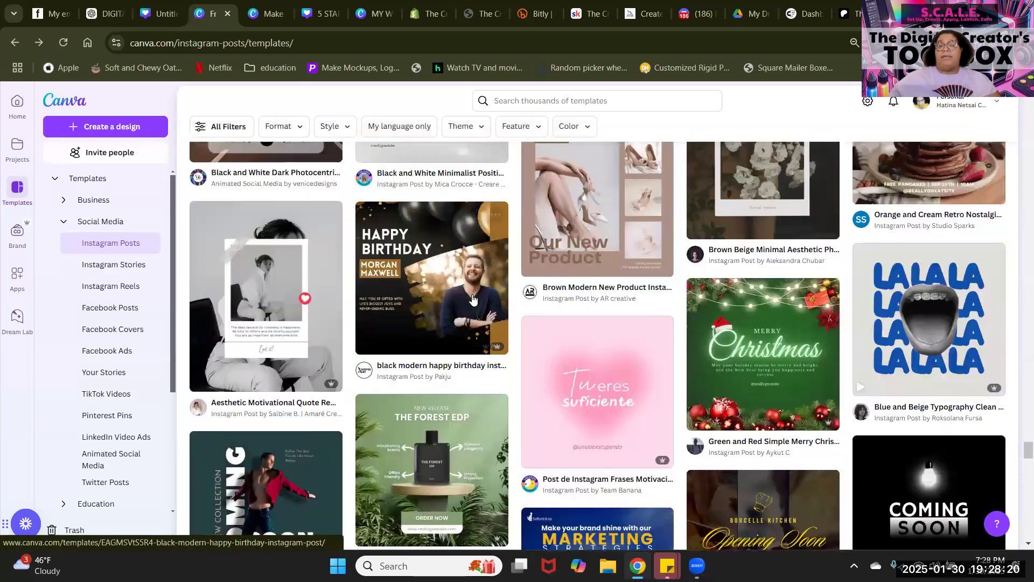
scroll(473, 299, up, 5)
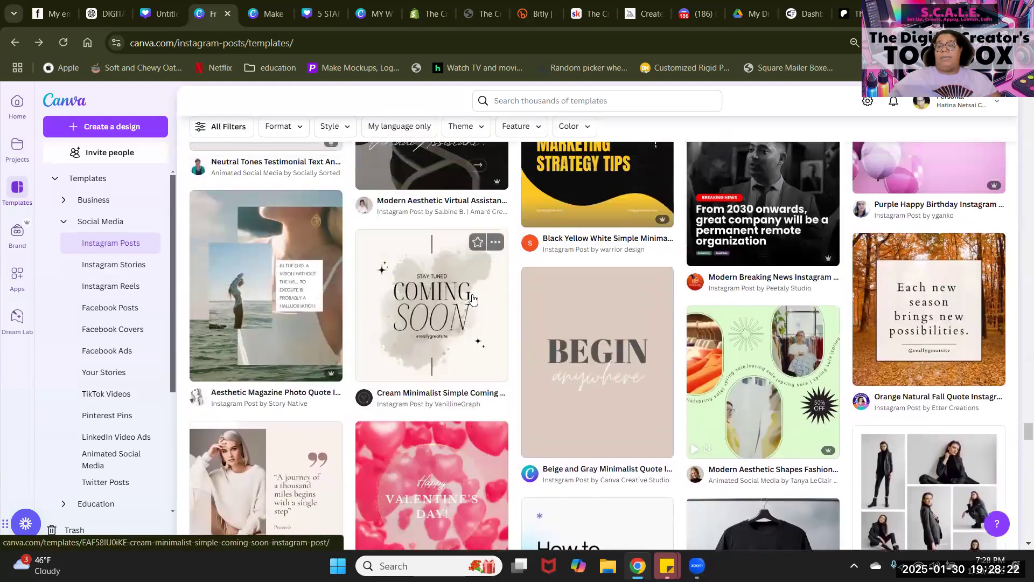
scroll(514, 291, up, 4)
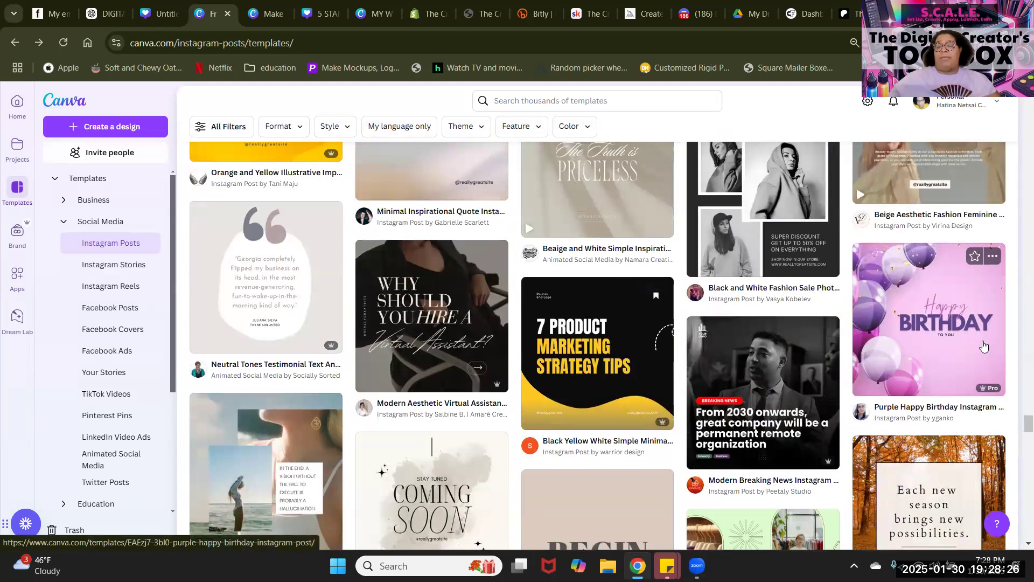
scroll(970, 339, down, 3)
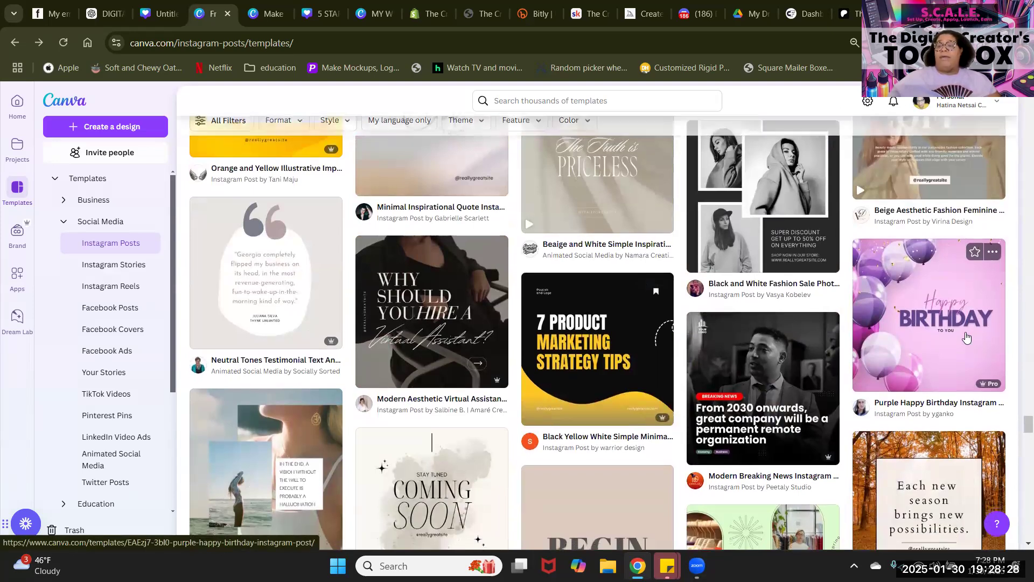
scroll(927, 331, up, 1)
scroll(926, 329, up, 5)
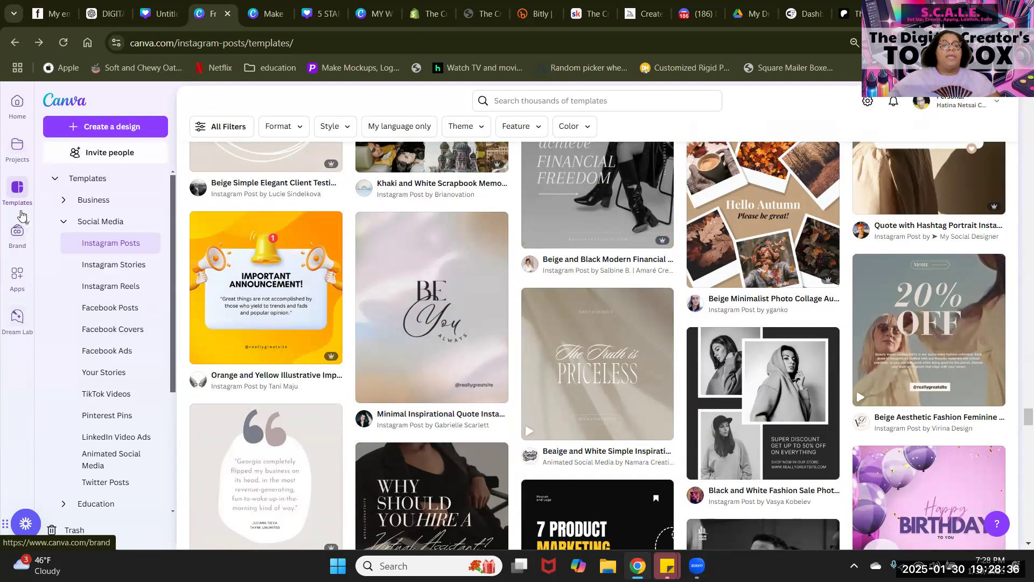
Step: Look over the brand templates in the Brand area and bring up the Brand Kits
click(18, 232)
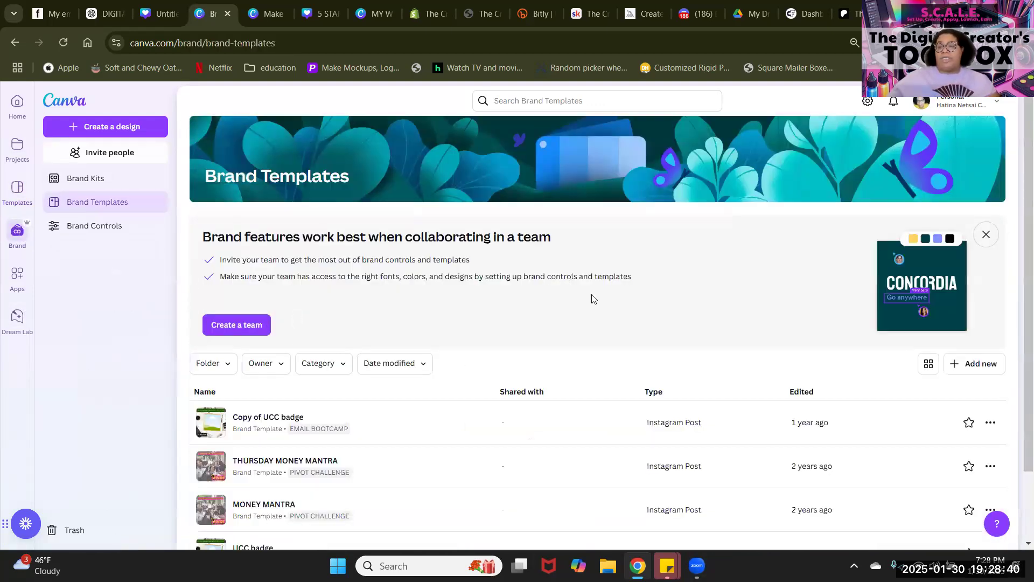
scroll(361, 249, down, 2)
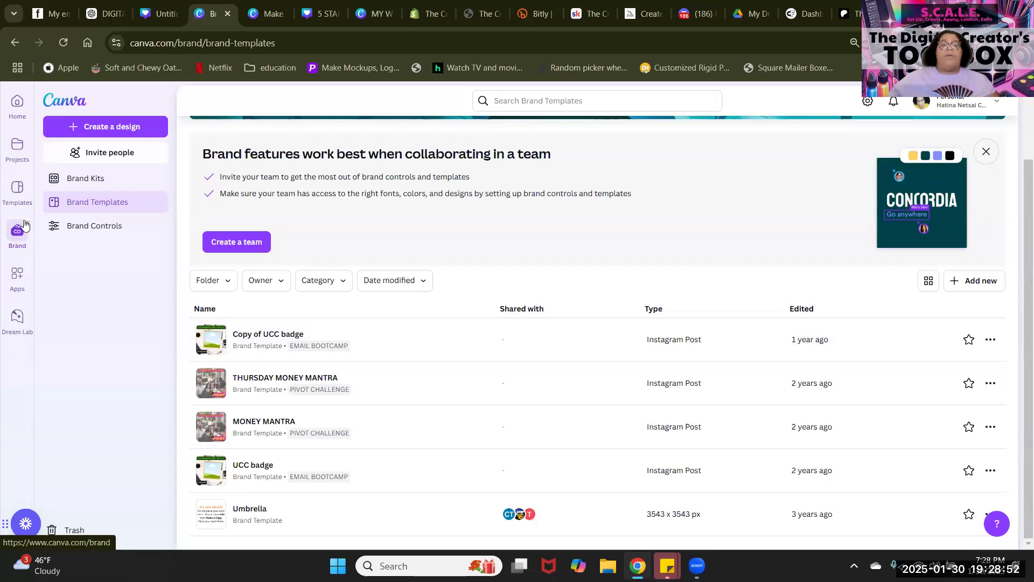
click(87, 184)
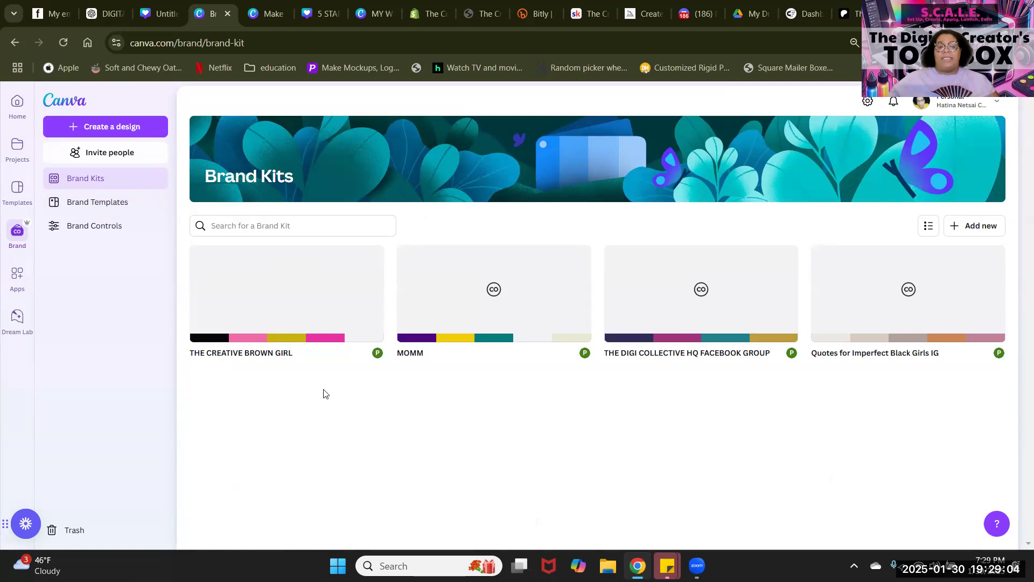
Step: Check the available actions for THE CREATIVE BROWN GIRL brand kit and open the kit
mouse_move(249, 354)
click(370, 259)
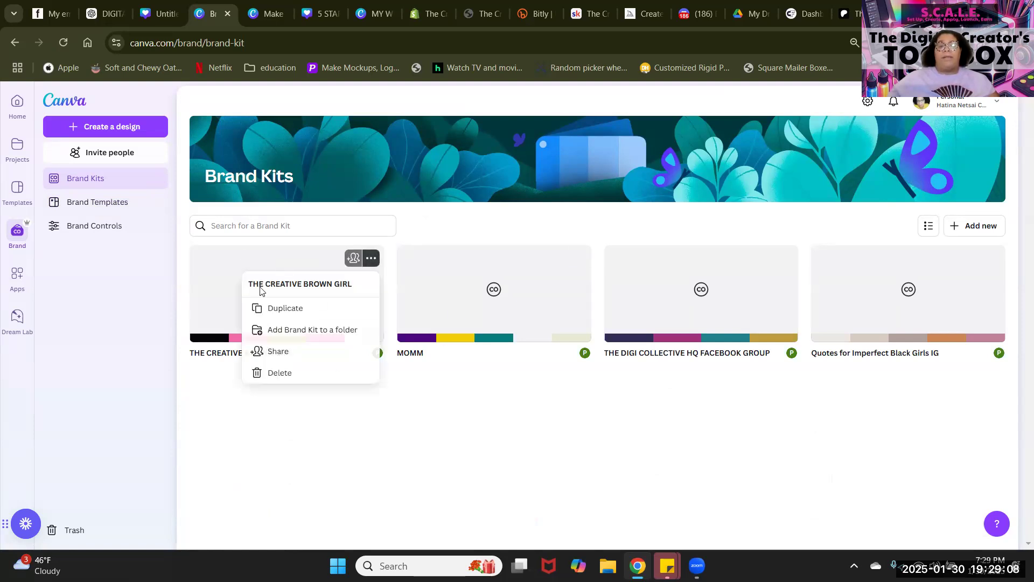
click(381, 272)
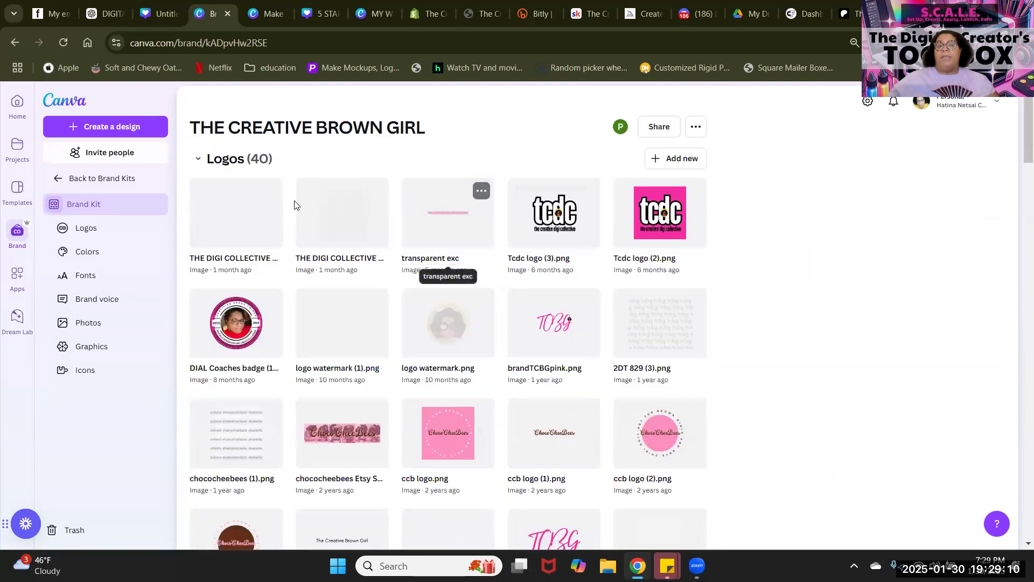
Step: Examine the brand kit's color palettes, fonts, brand voice, and its photos, graphics and icons sections
scroll(574, 231, down, 10)
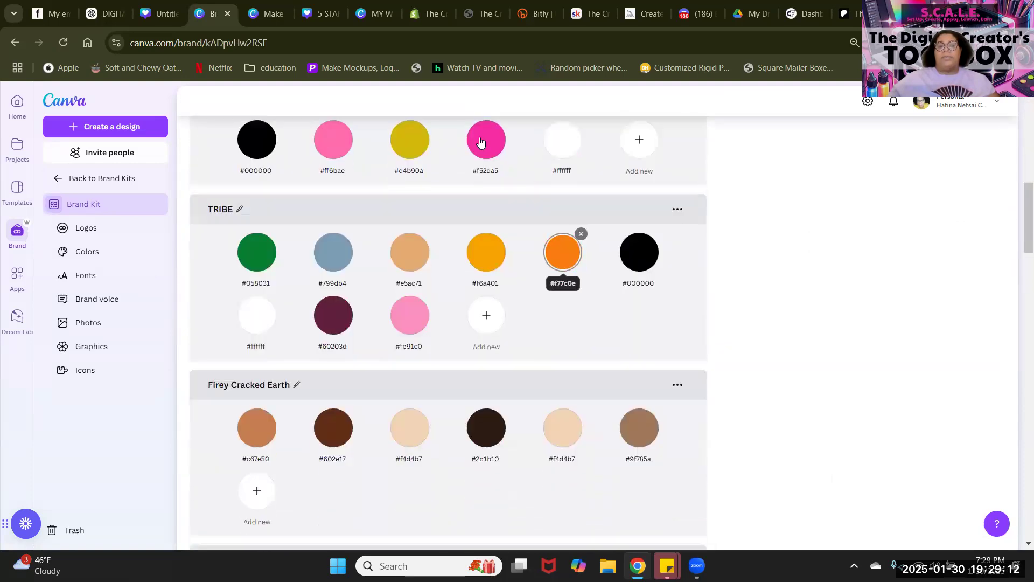
scroll(489, 356, down, 15)
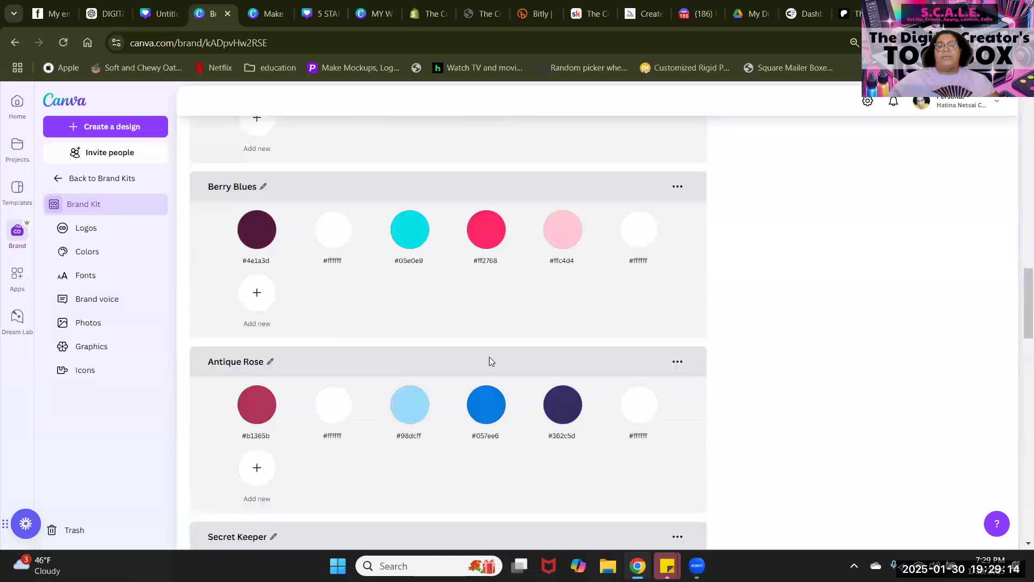
scroll(489, 361, down, 8)
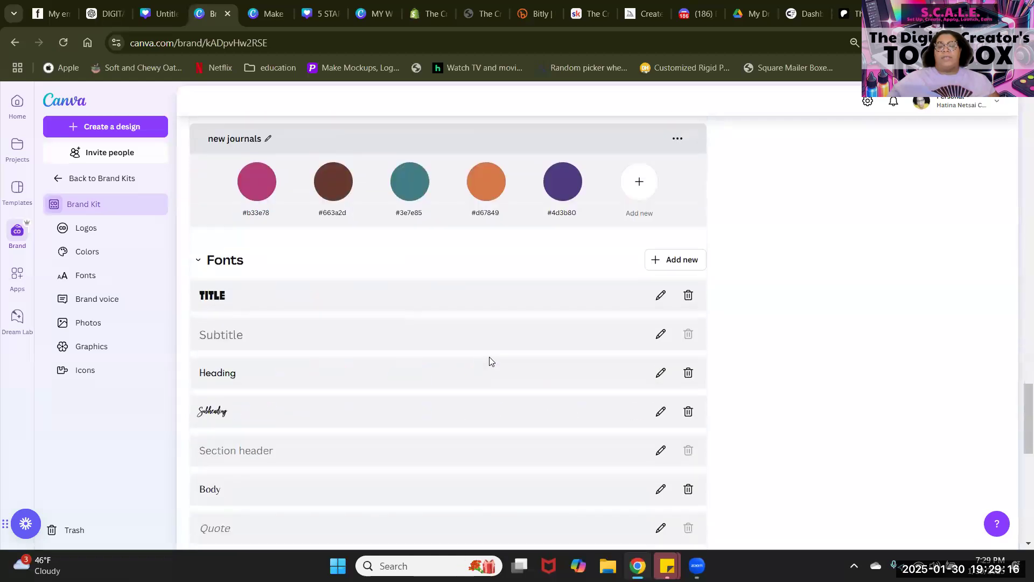
scroll(490, 361, down, 4)
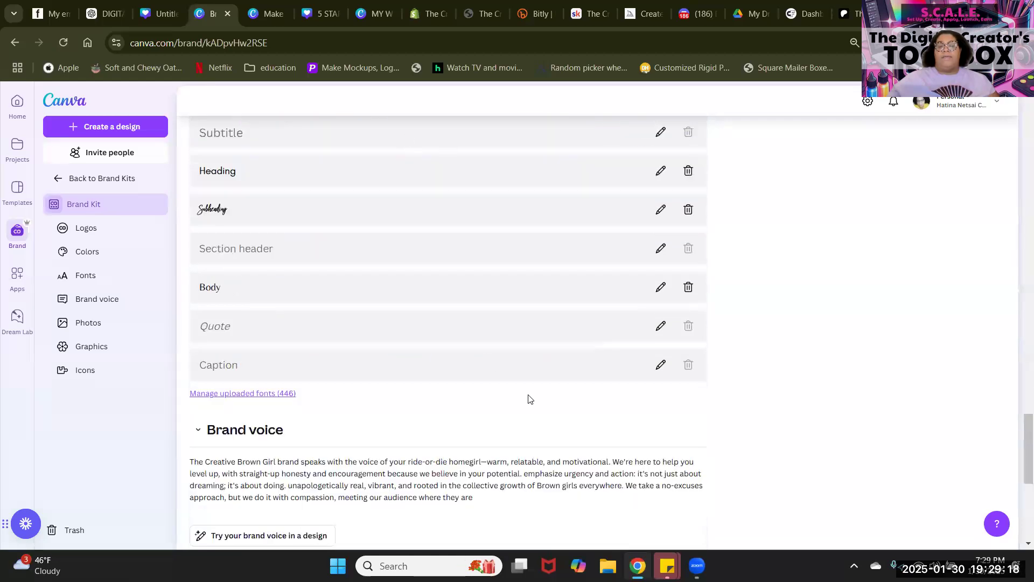
scroll(547, 374, down, 4)
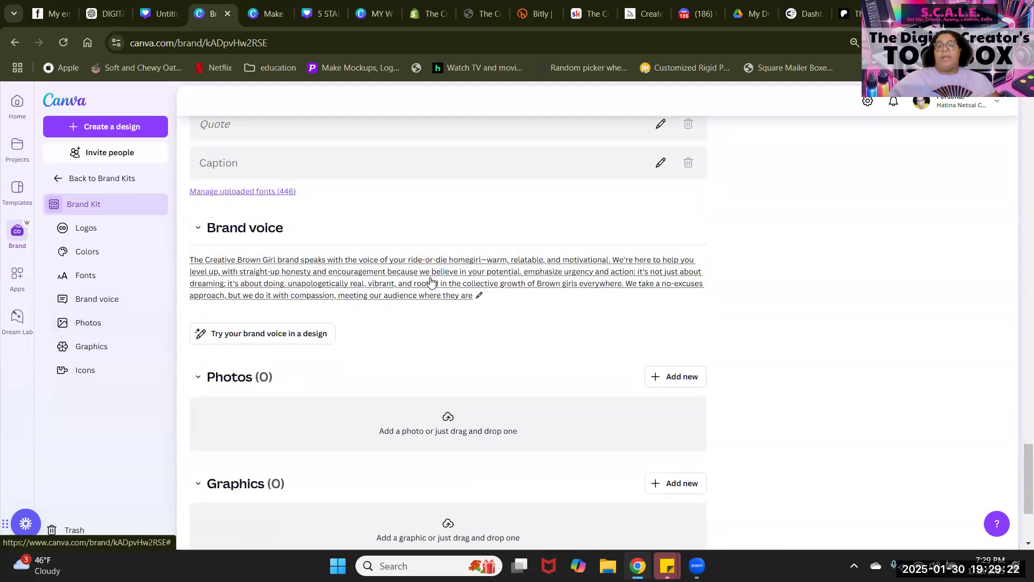
scroll(431, 282, down, 3)
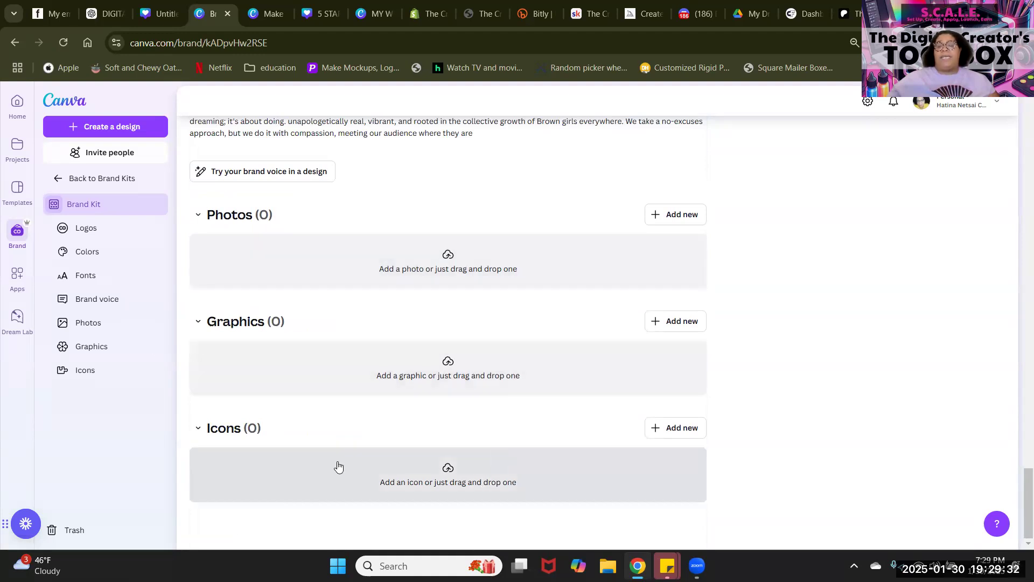
Step: Go back over the brand kit's fonts and color palettes, ending at the main Brand colors and TRIBE palettes
scroll(521, 352, up, 12)
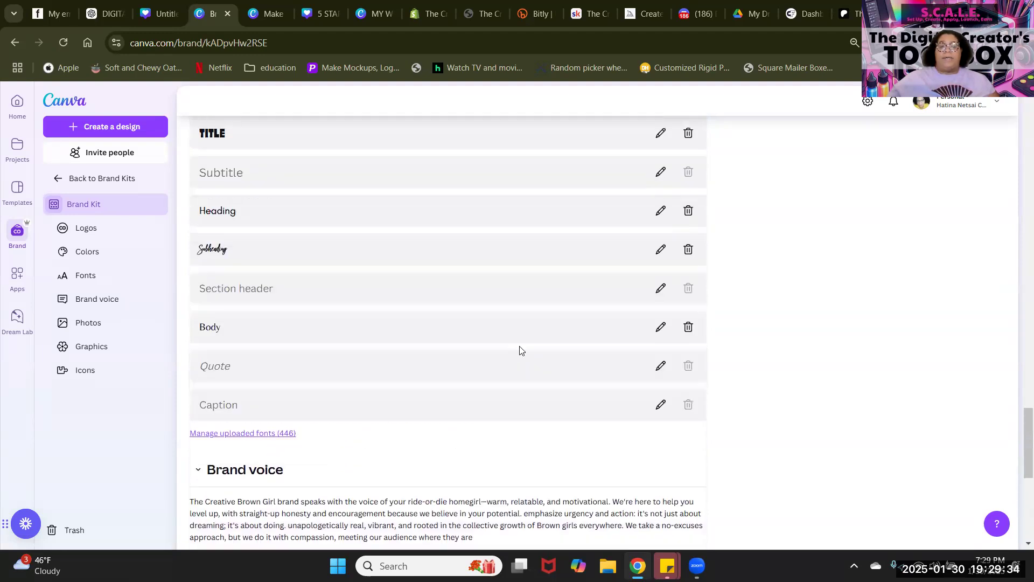
scroll(521, 350, up, 15)
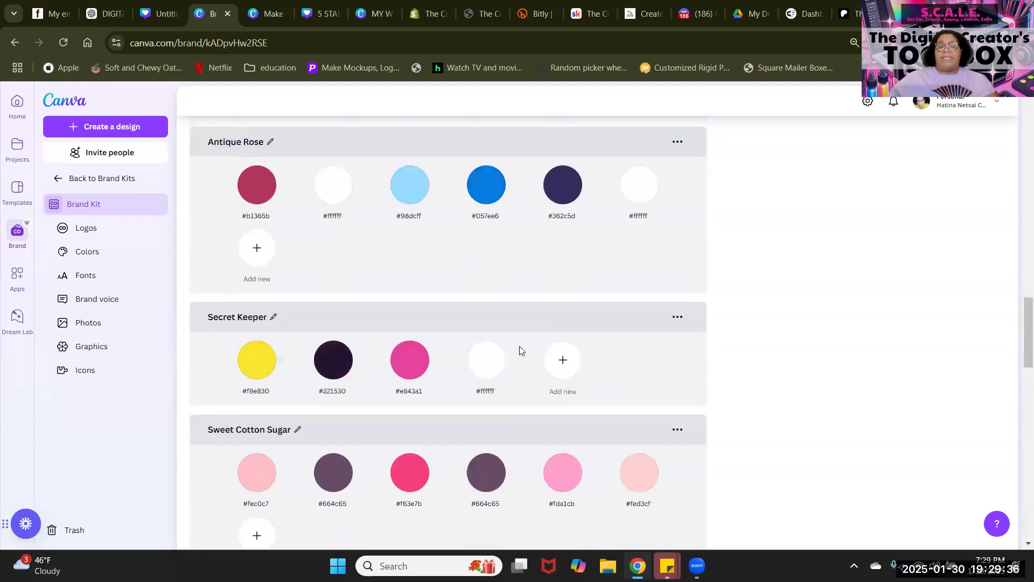
scroll(521, 351, up, 6)
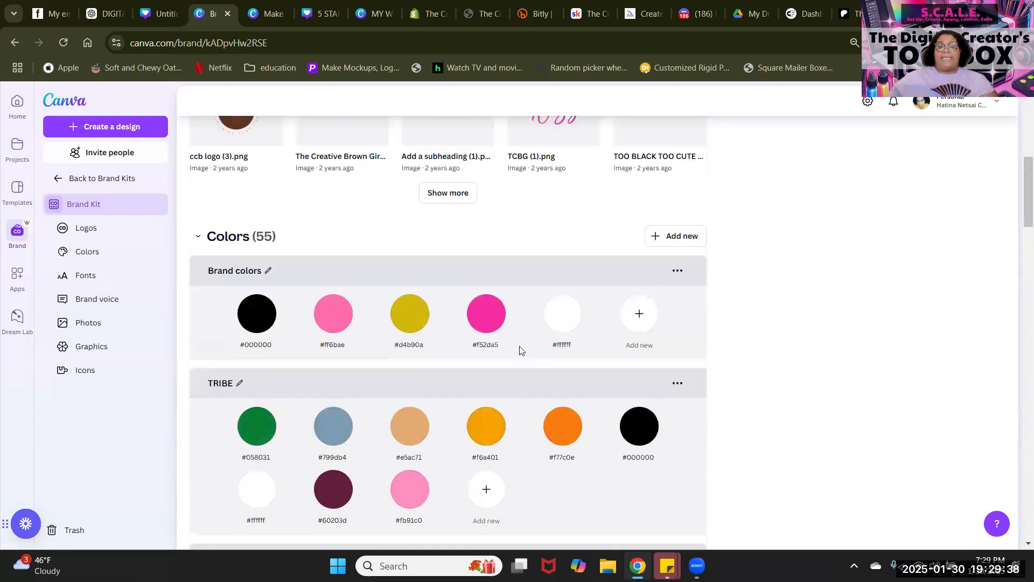
scroll(520, 352, down, 5)
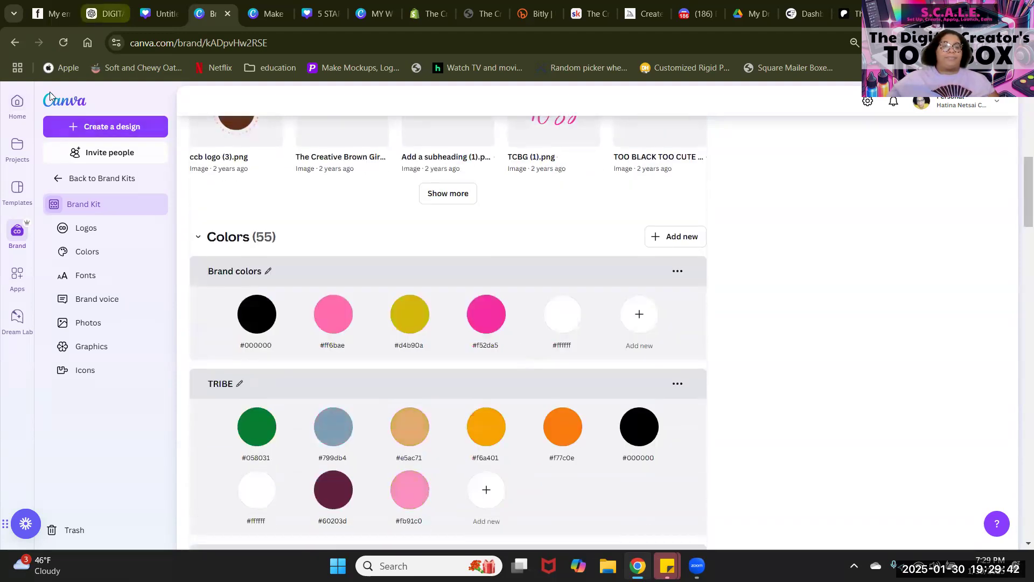
Step: Open the Apps page and look over the trending apps and the top apps for marketing, creative and HR teams
click(17, 275)
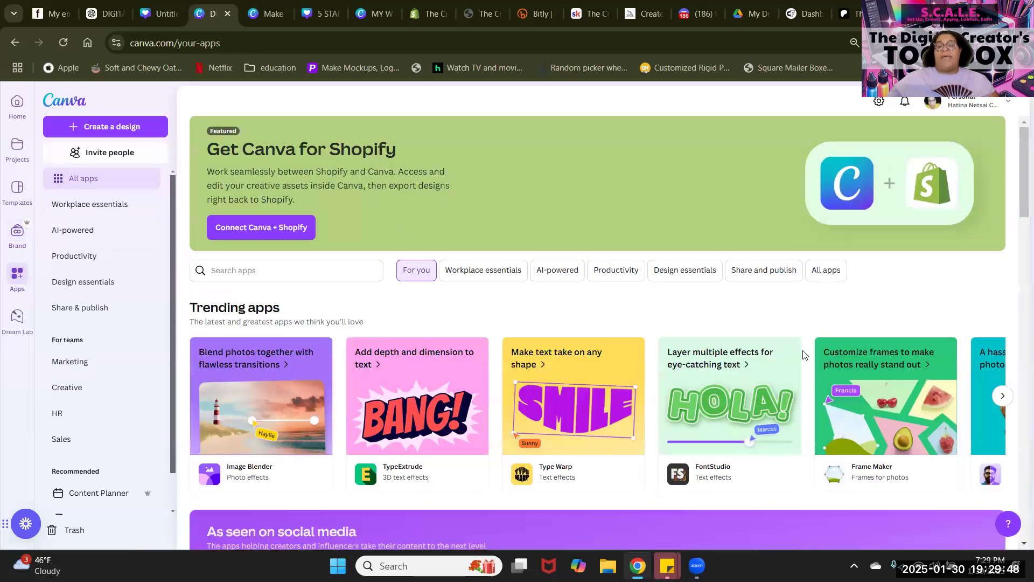
scroll(806, 355, down, 6)
scroll(805, 355, down, 6)
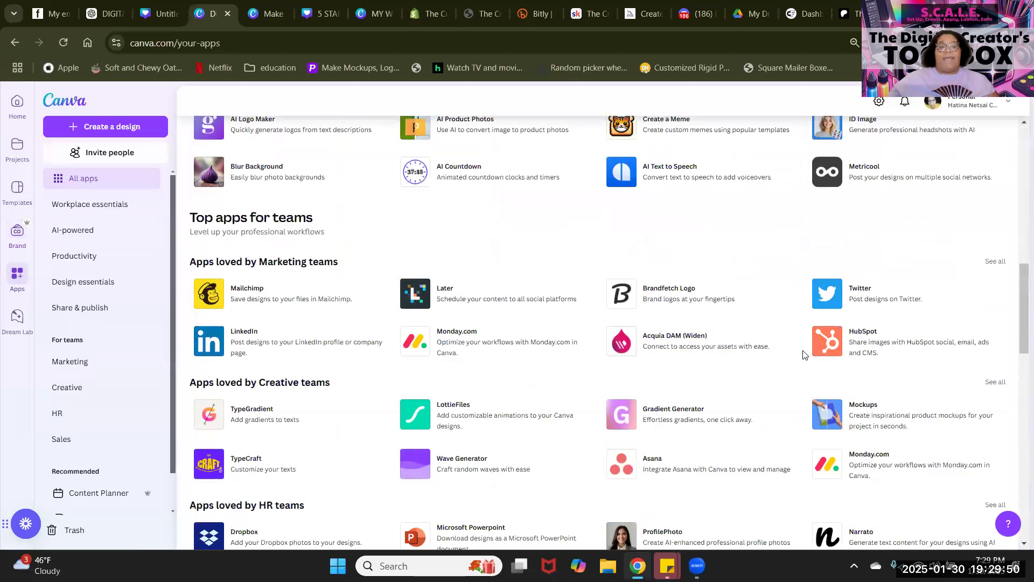
scroll(805, 356, down, 5)
scroll(803, 355, up, 18)
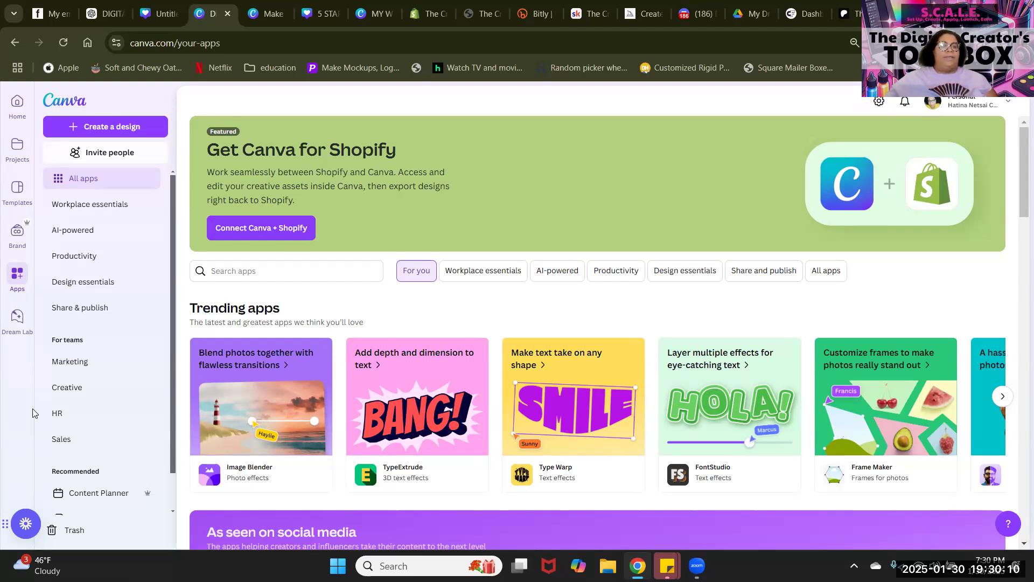
Step: Open Dream Lab and look through the earlier image generations and prompts, down to the open-hand number 5 designs and back up
click(18, 318)
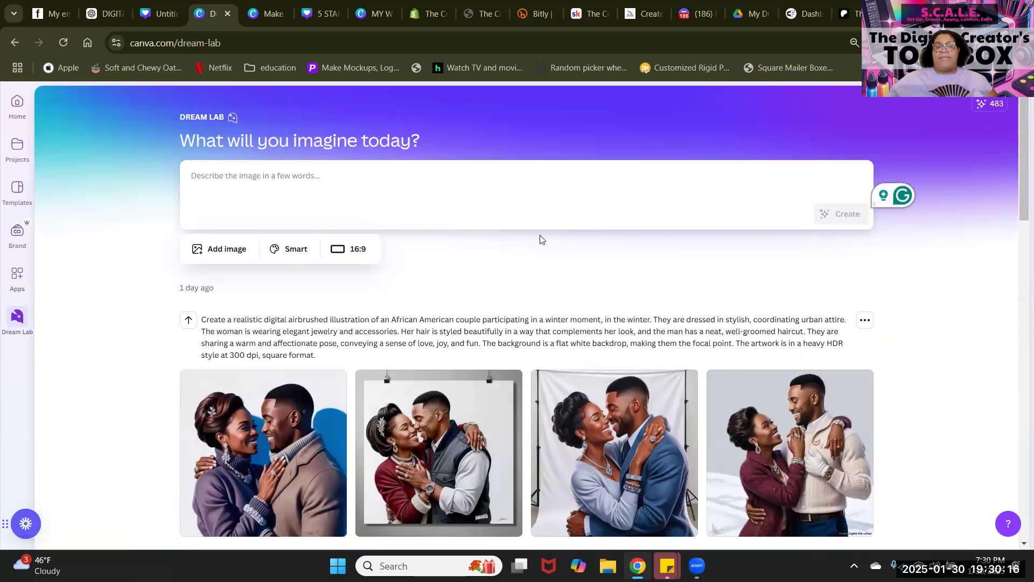
scroll(525, 291, down, 15)
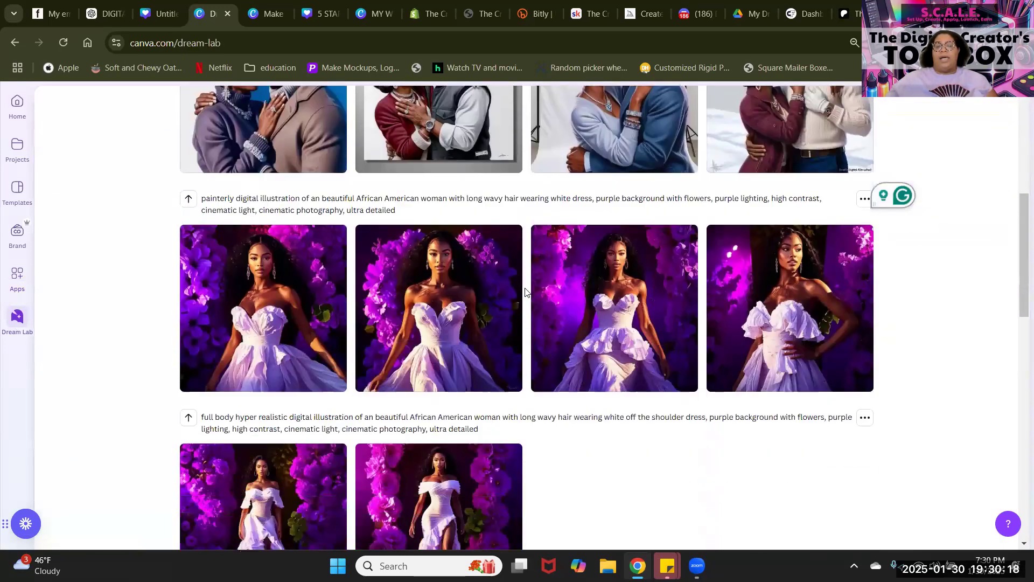
scroll(525, 291, down, 10)
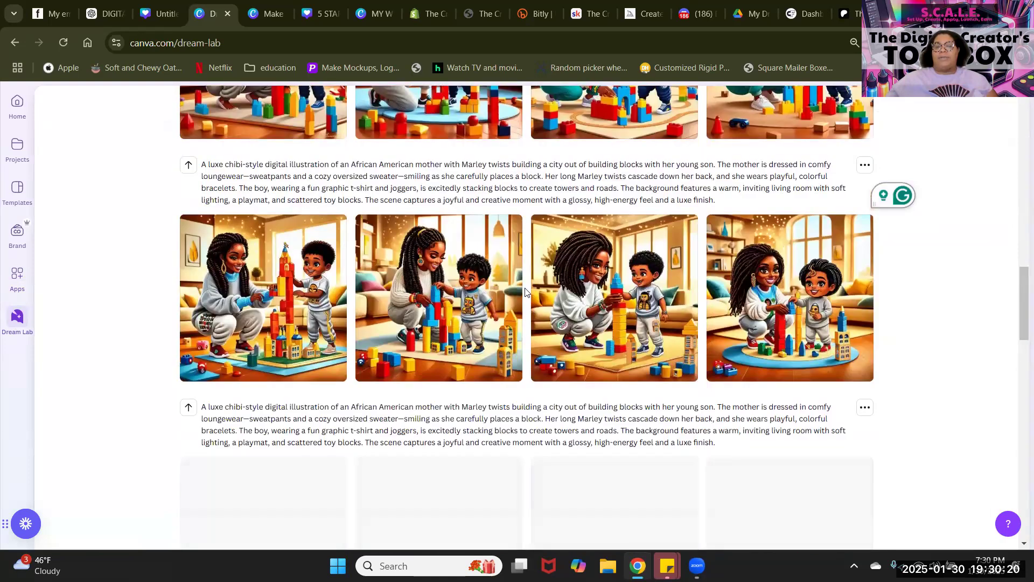
scroll(525, 291, down, 10)
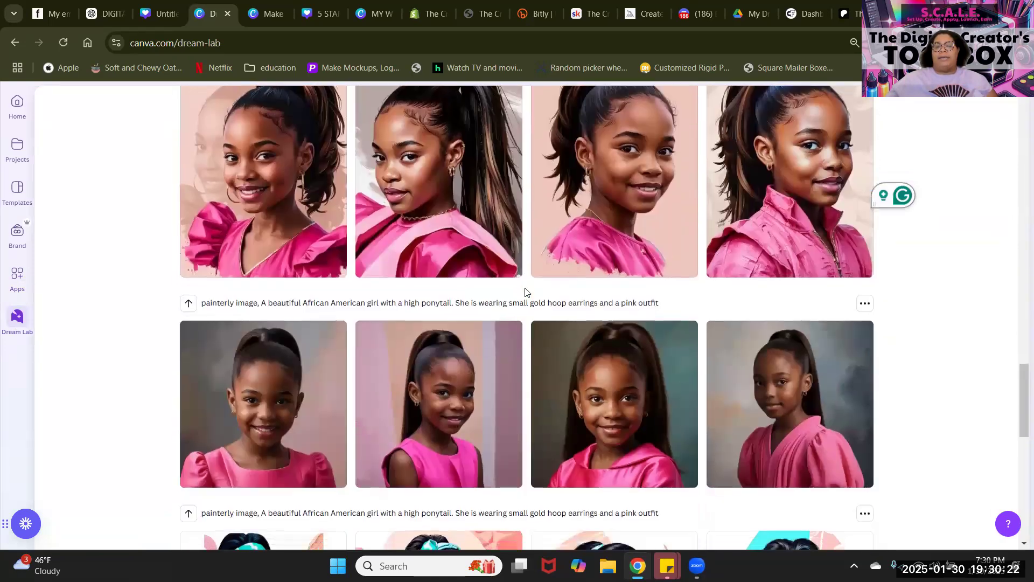
scroll(525, 291, down, 2)
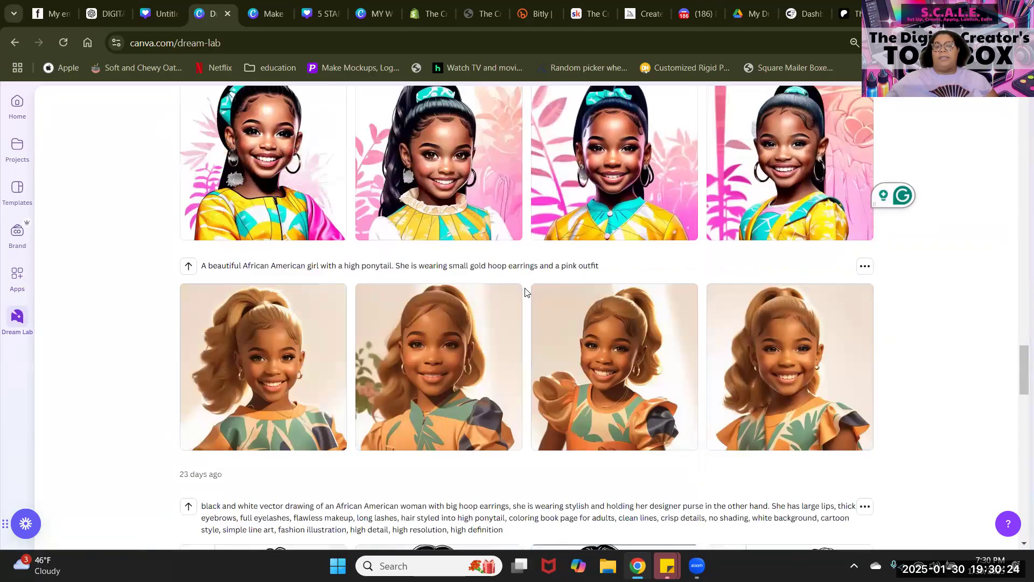
scroll(526, 291, down, 10)
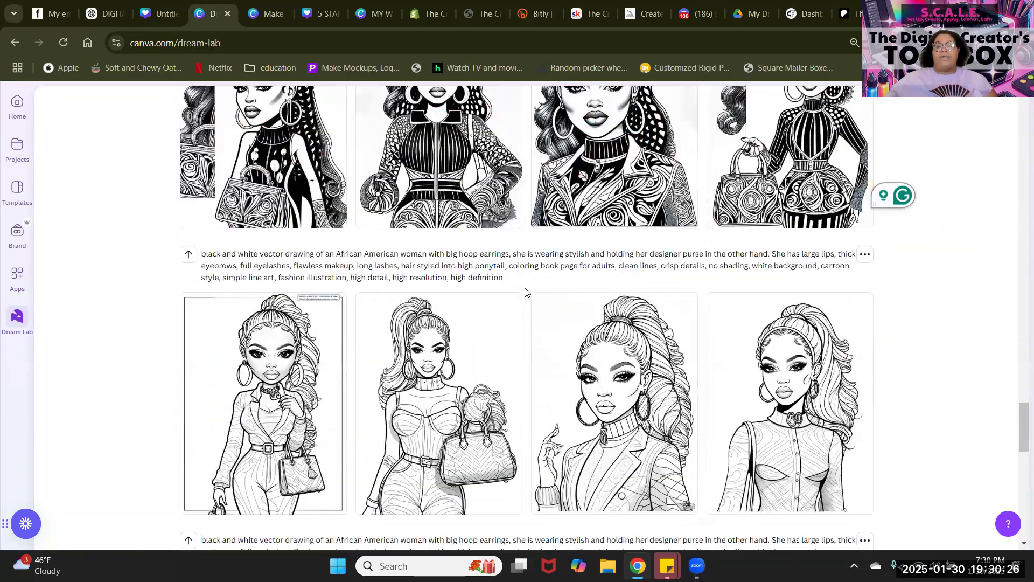
scroll(525, 292, down, 10)
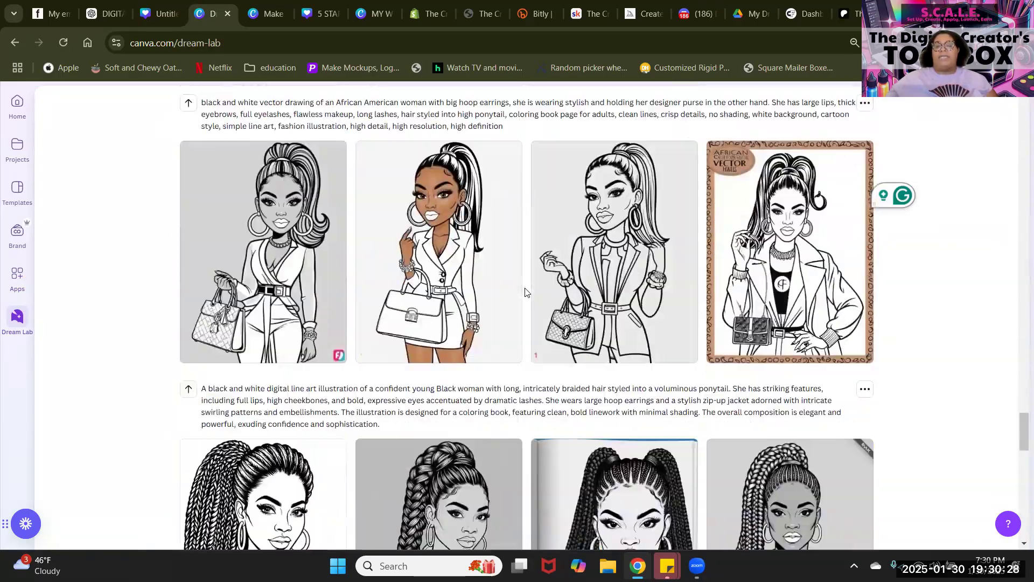
scroll(525, 292, down, 15)
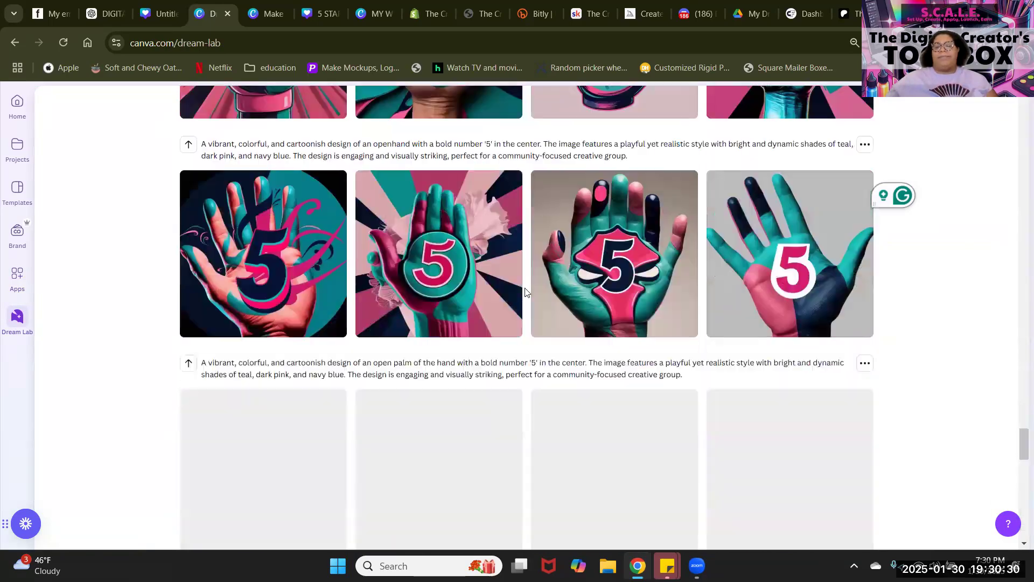
scroll(523, 291, up, 10)
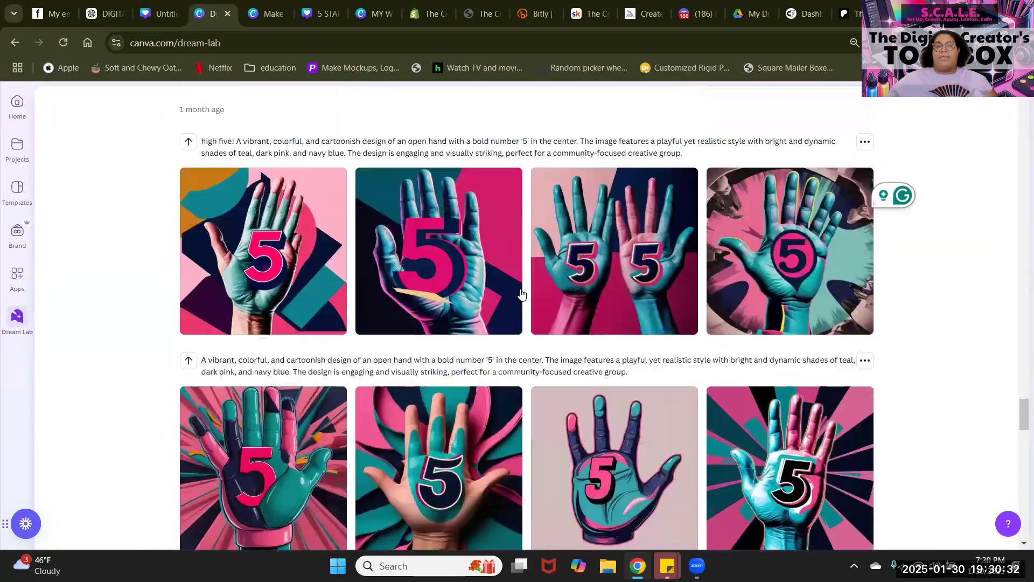
scroll(521, 293, up, 15)
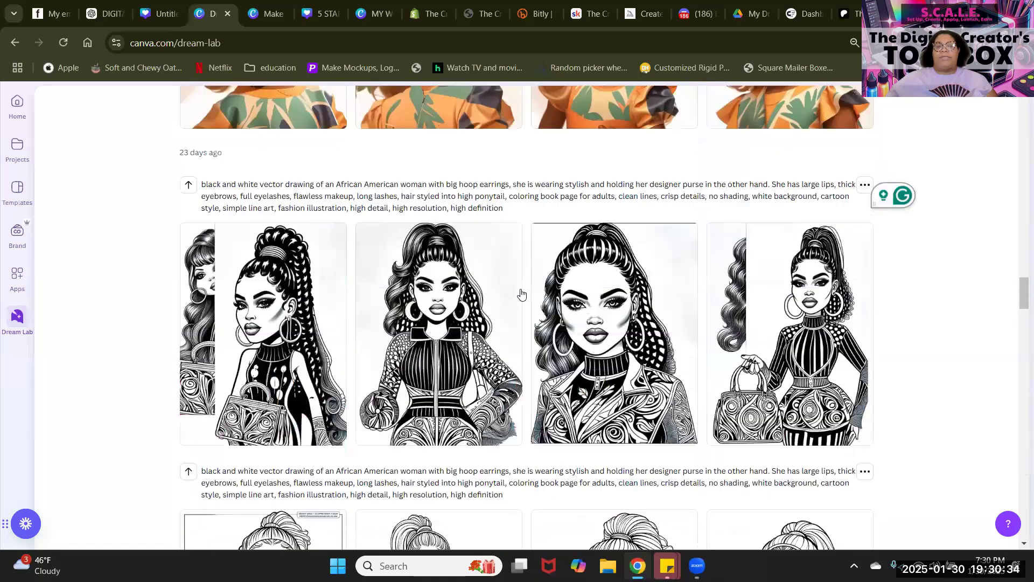
scroll(521, 293, up, 5)
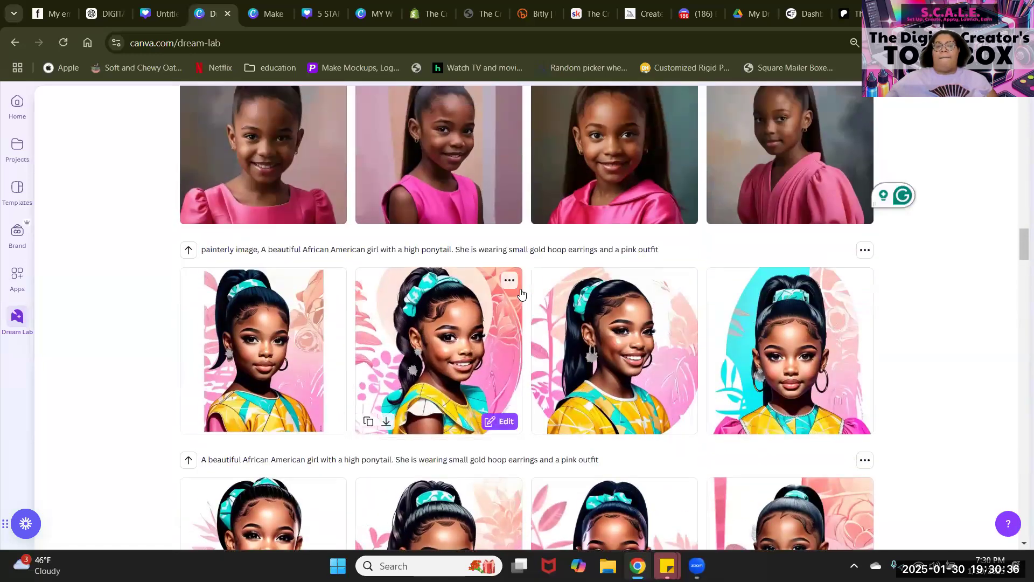
scroll(521, 292, up, 4)
scroll(521, 293, up, 5)
scroll(521, 293, up, 20)
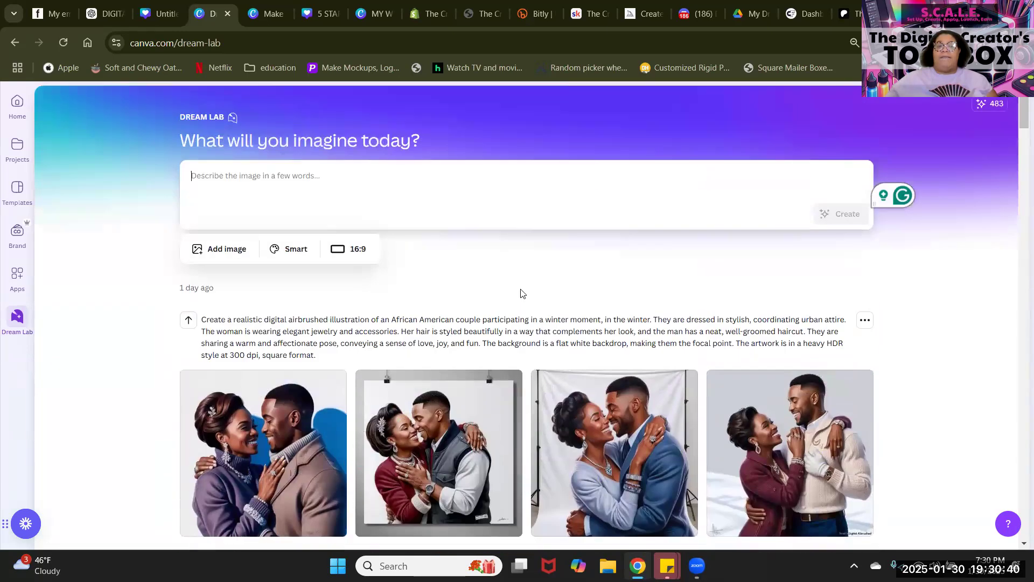
Step: Check Dream Lab's reference options for adding an image, and look over the recent generations of the woman in a white dress
click(224, 254)
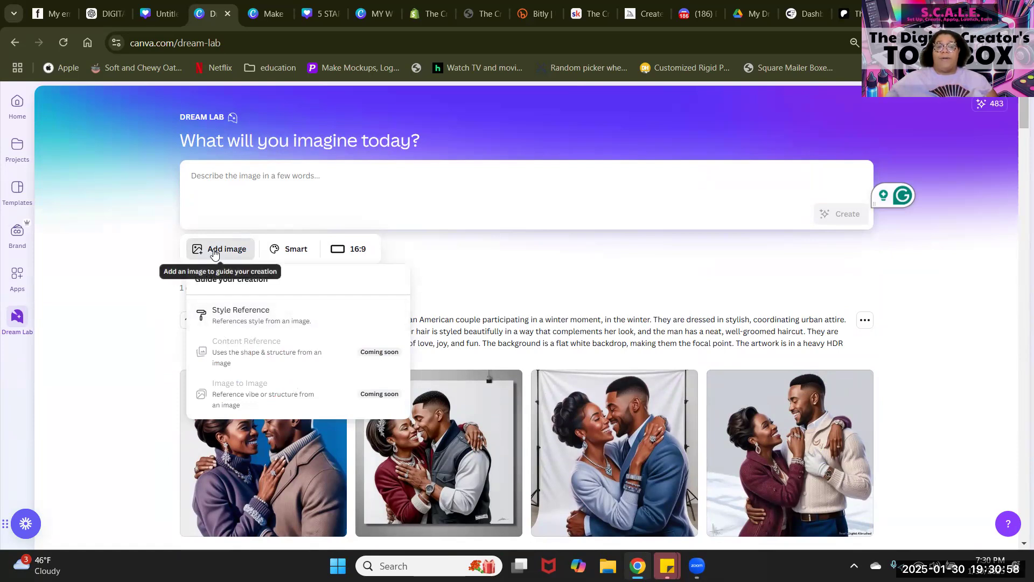
click(570, 347)
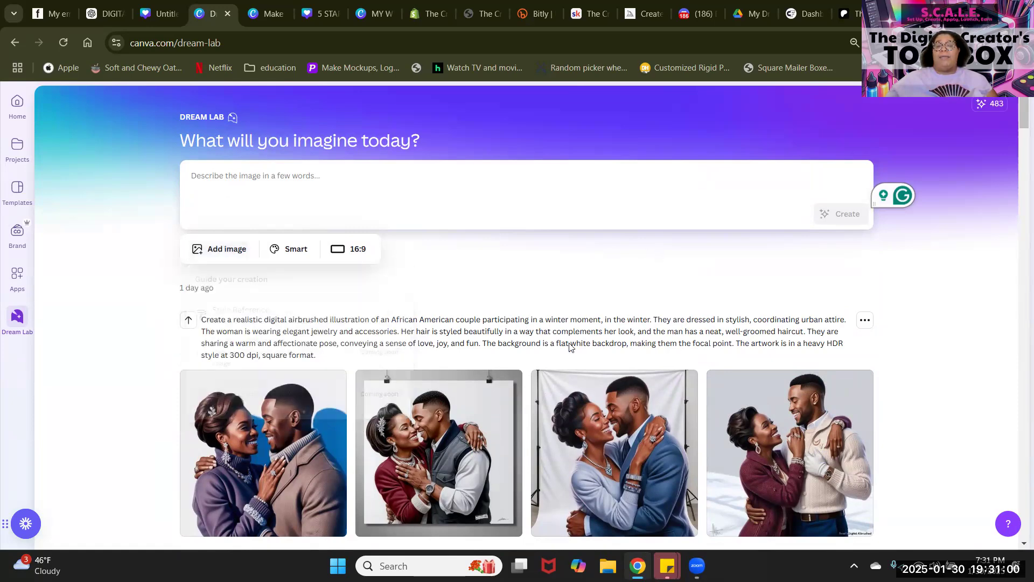
scroll(565, 350, down, 5)
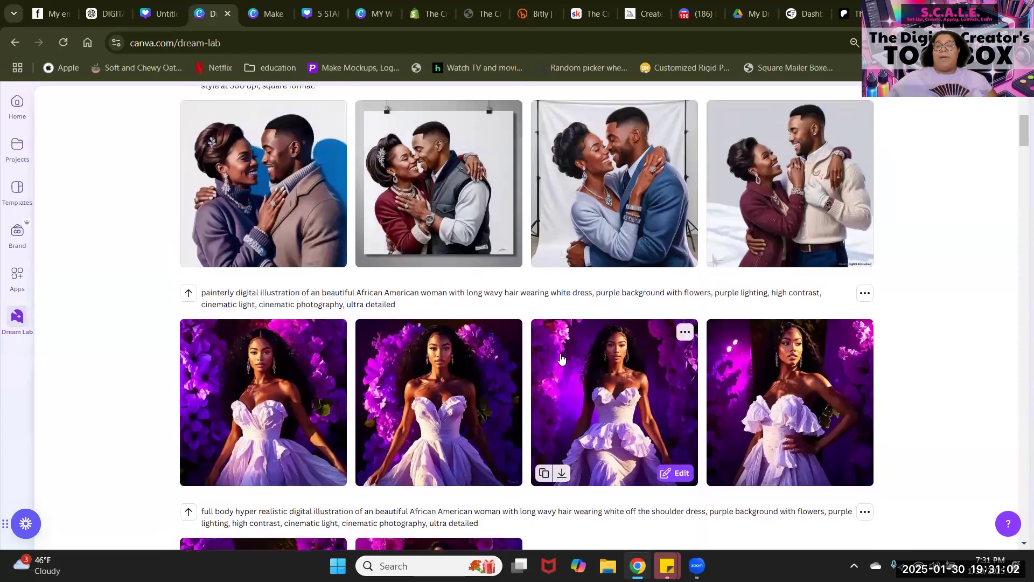
scroll(561, 359, down, 10)
scroll(561, 358, up, 8)
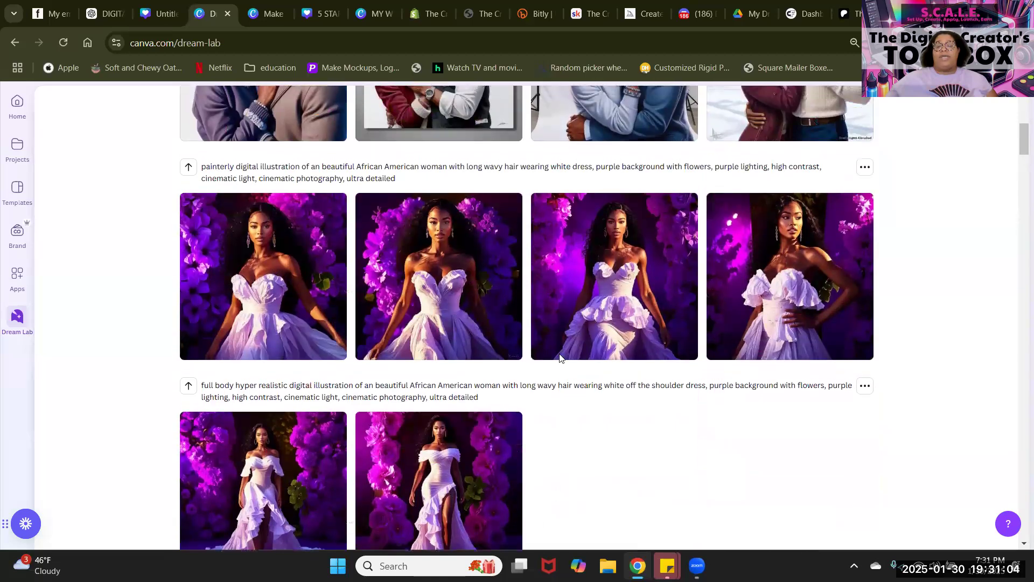
scroll(229, 294, up, 7)
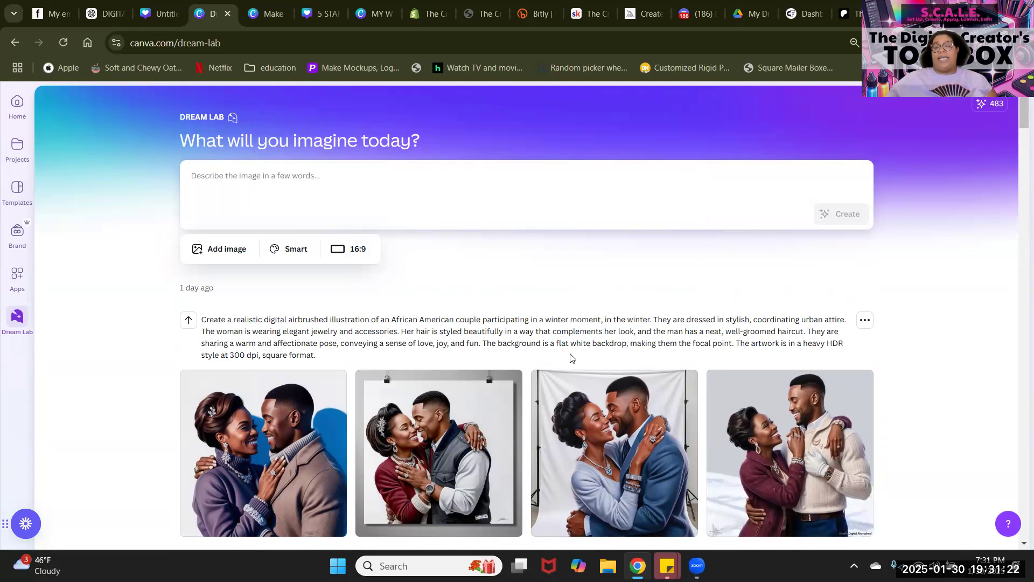
Step: View each of the four generated winter couple images enlarged with its prompt, closing each preview
scroll(496, 372, down, 3)
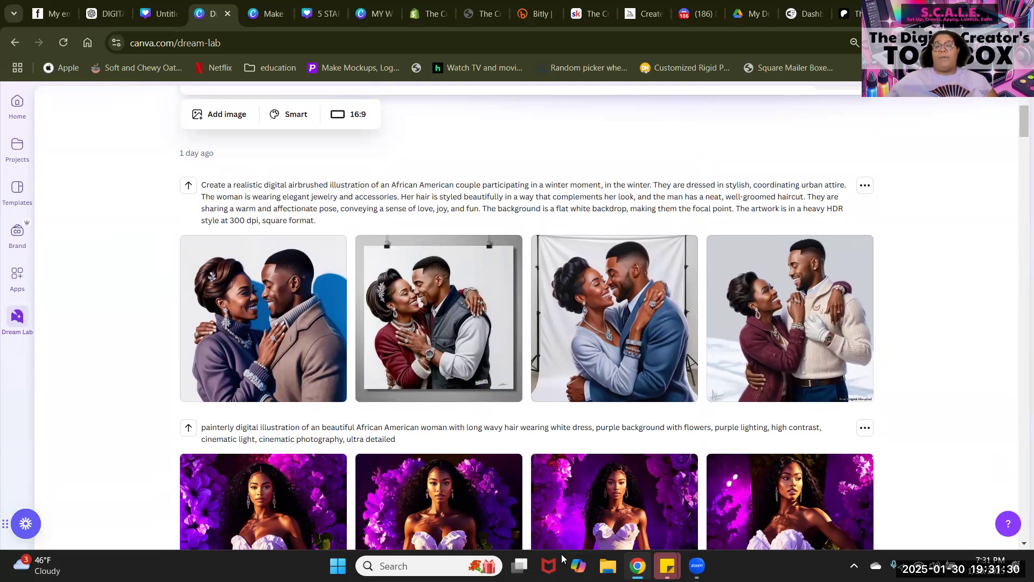
mouse_move(430, 250)
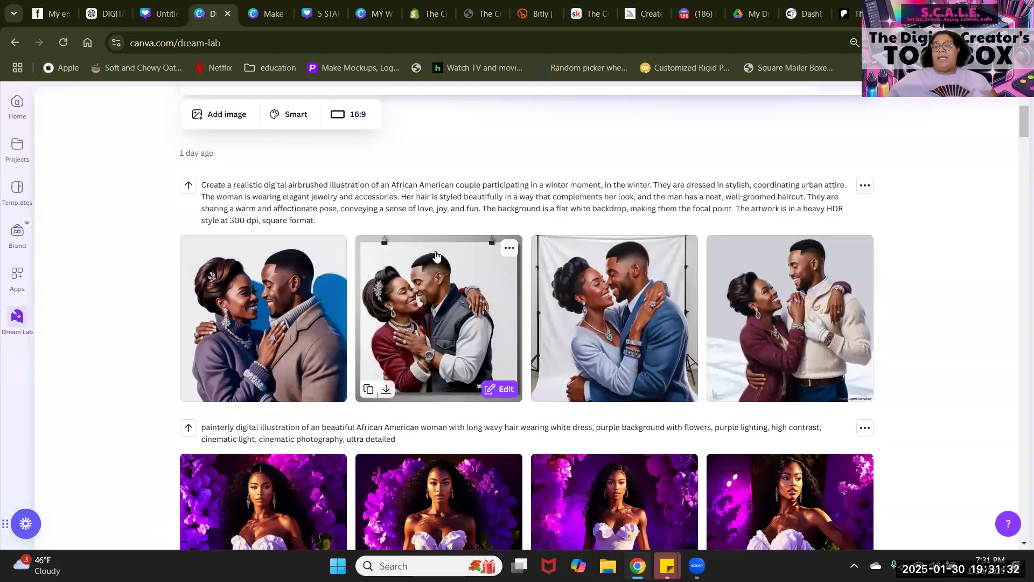
mouse_move(656, 299)
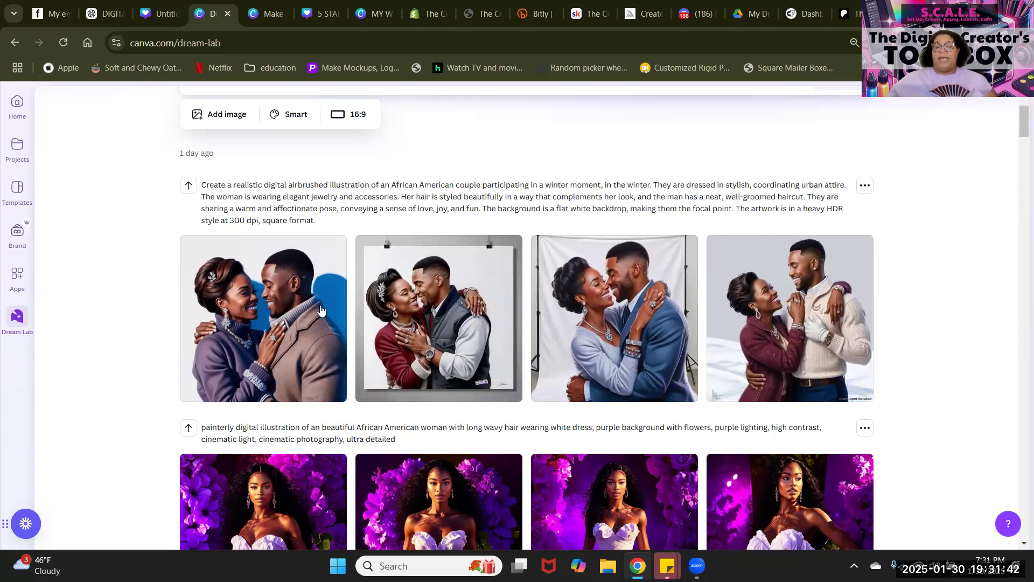
mouse_move(320, 307)
click(289, 321)
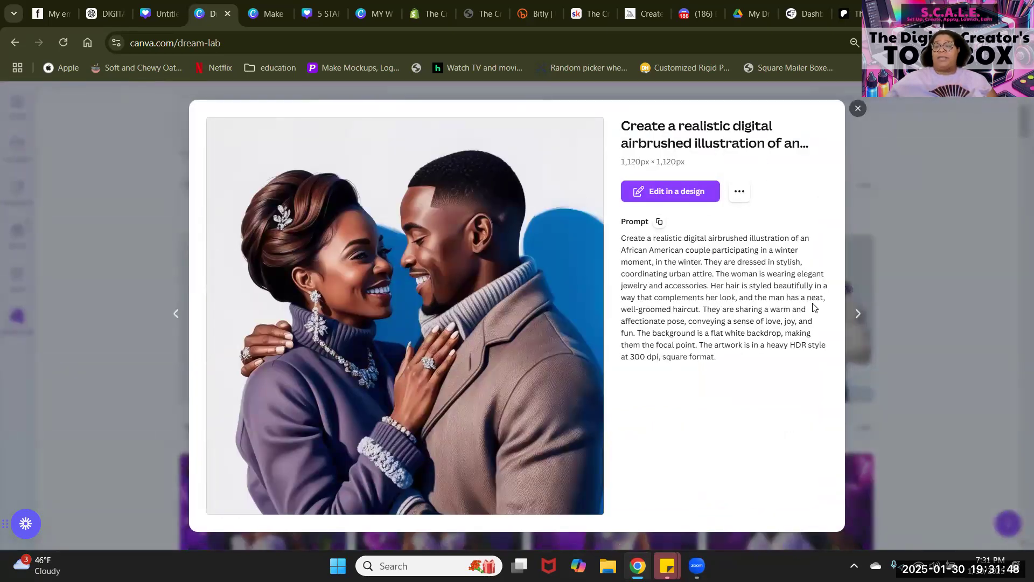
click(936, 278)
click(481, 337)
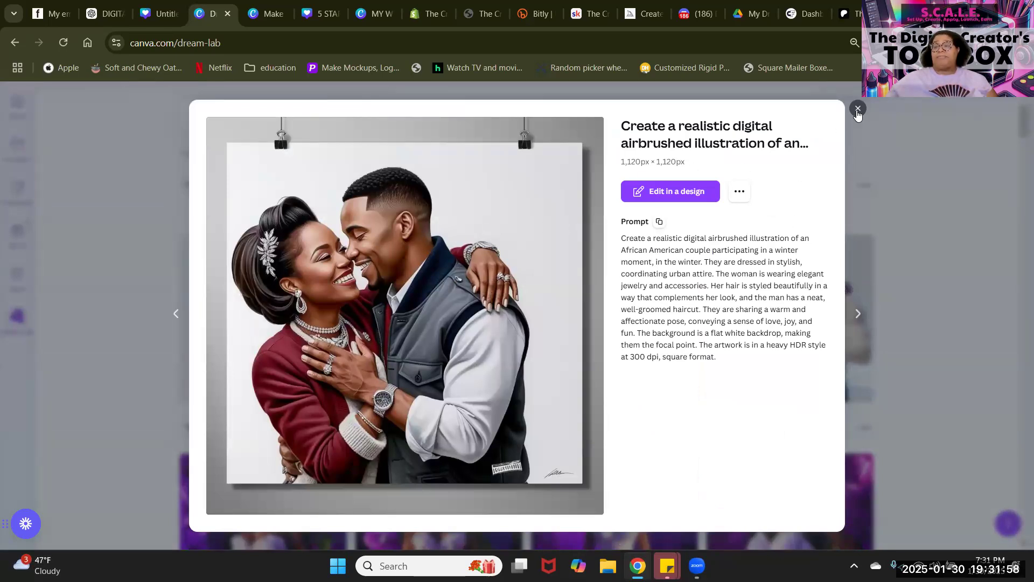
click(858, 110)
click(646, 321)
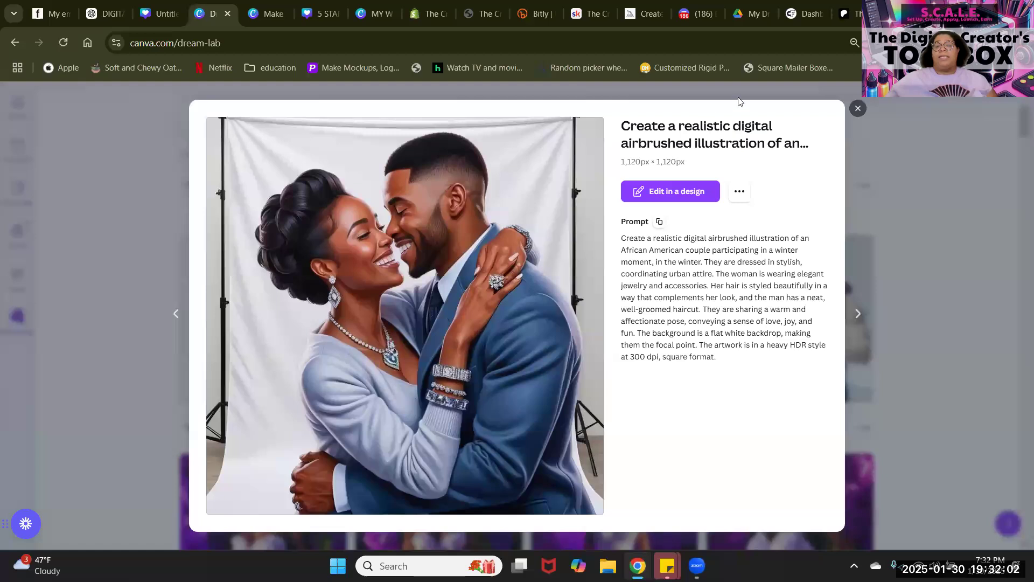
click(880, 228)
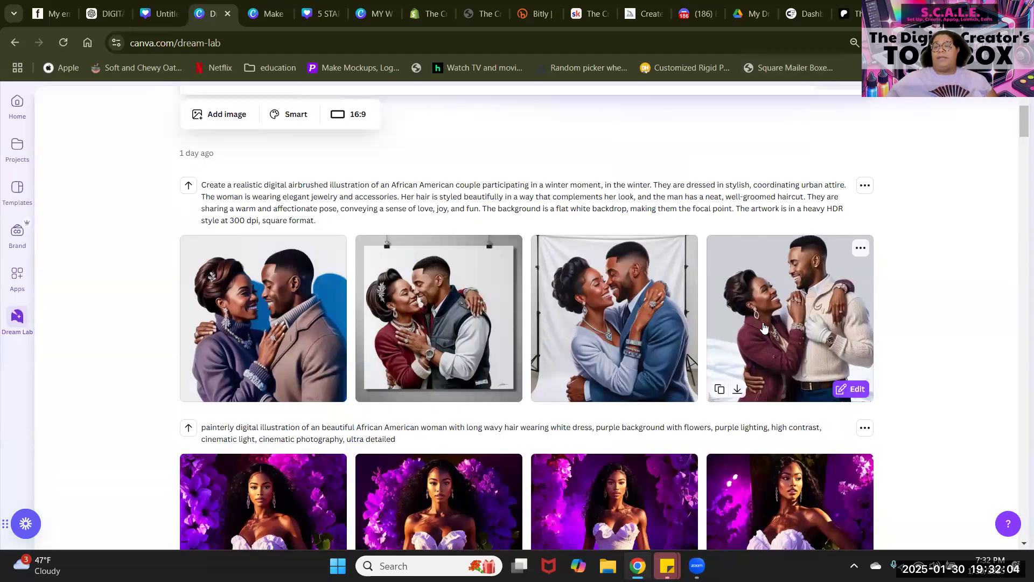
click(824, 323)
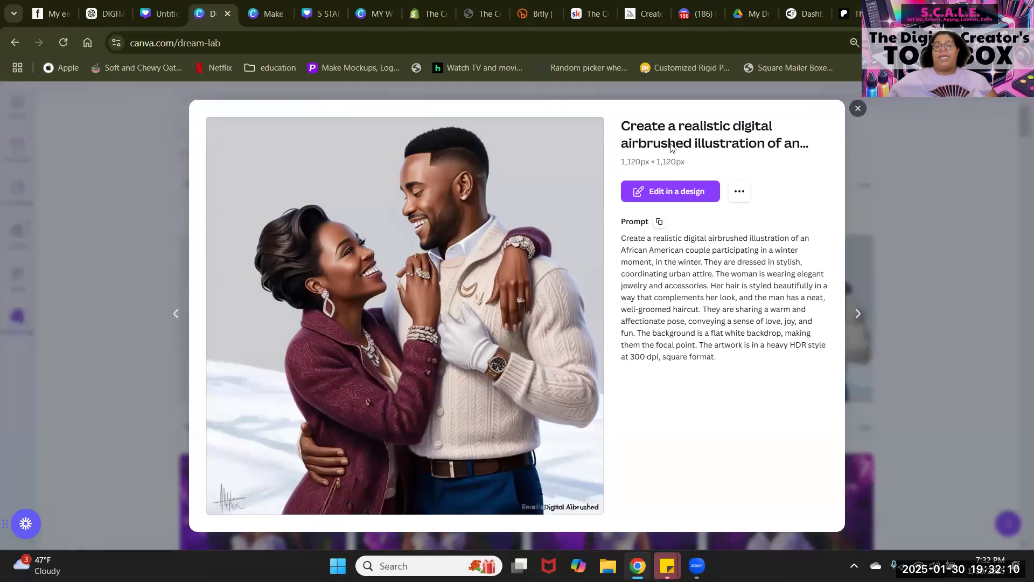
click(858, 108)
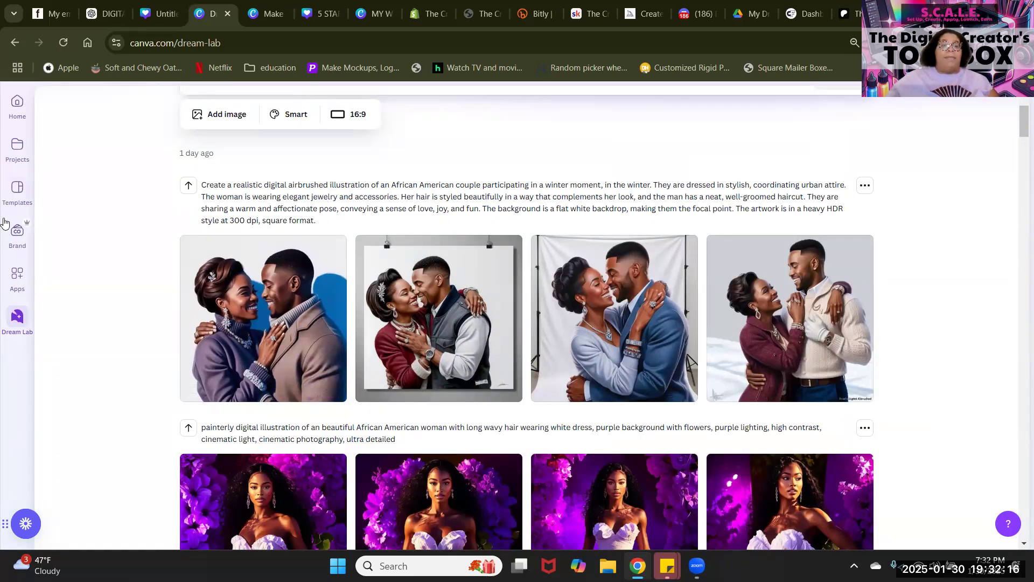
Step: Return to the home page and show the recent designs as a grid
click(17, 106)
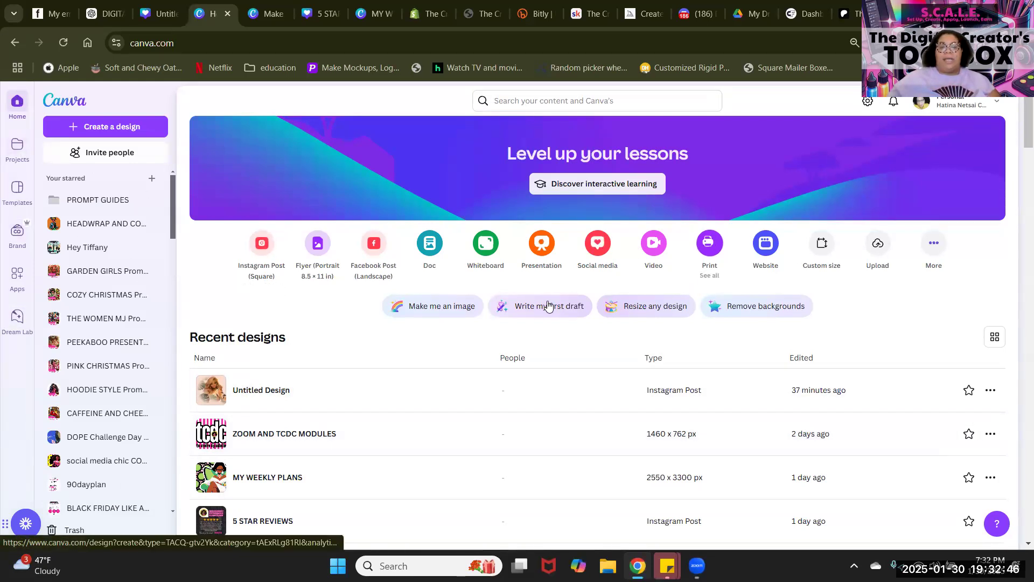
click(995, 337)
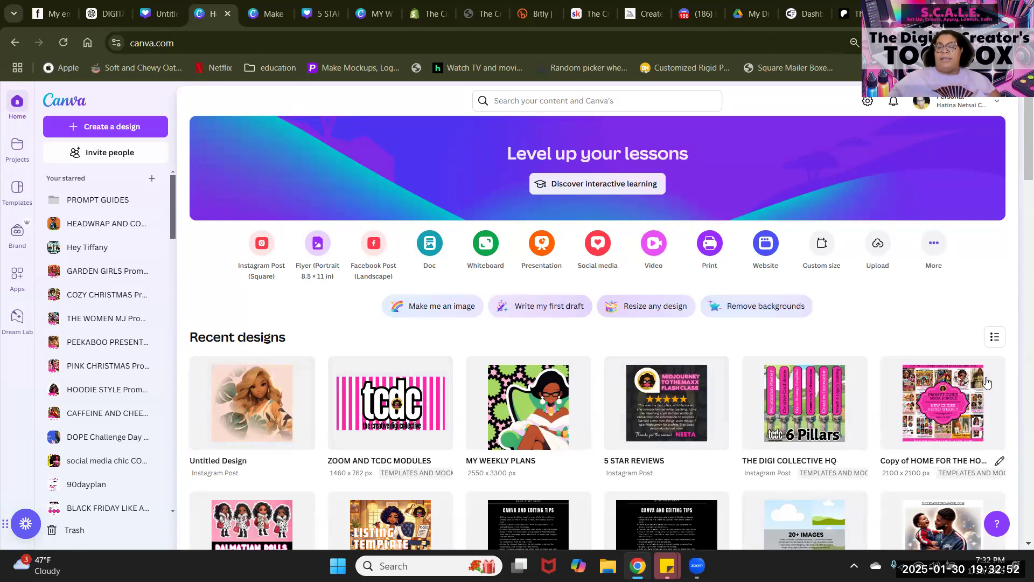
Step: Open the MY WEEKLY PLANS design and add a blank page after page 1
click(532, 389)
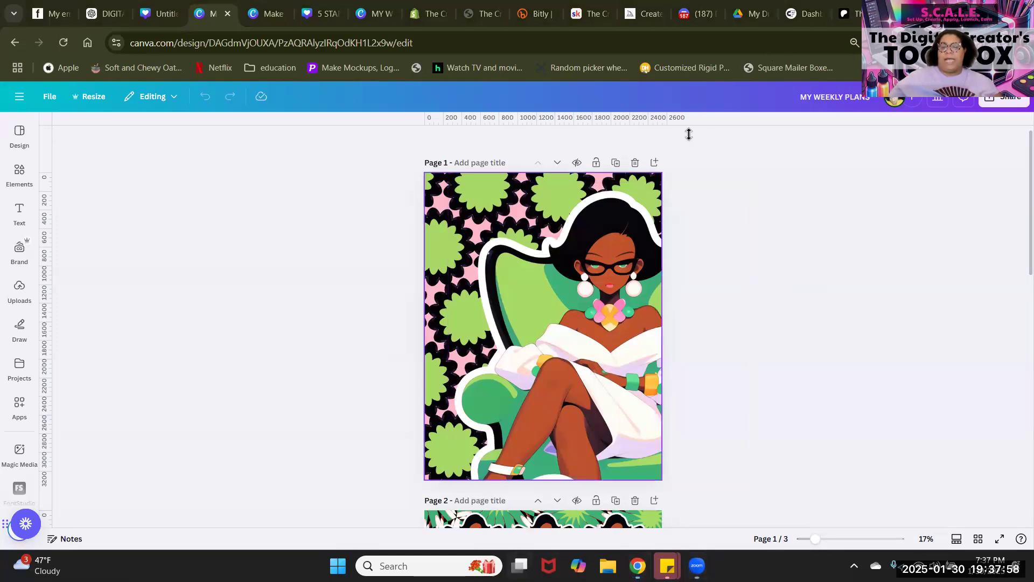
scroll(762, 248, down, 2)
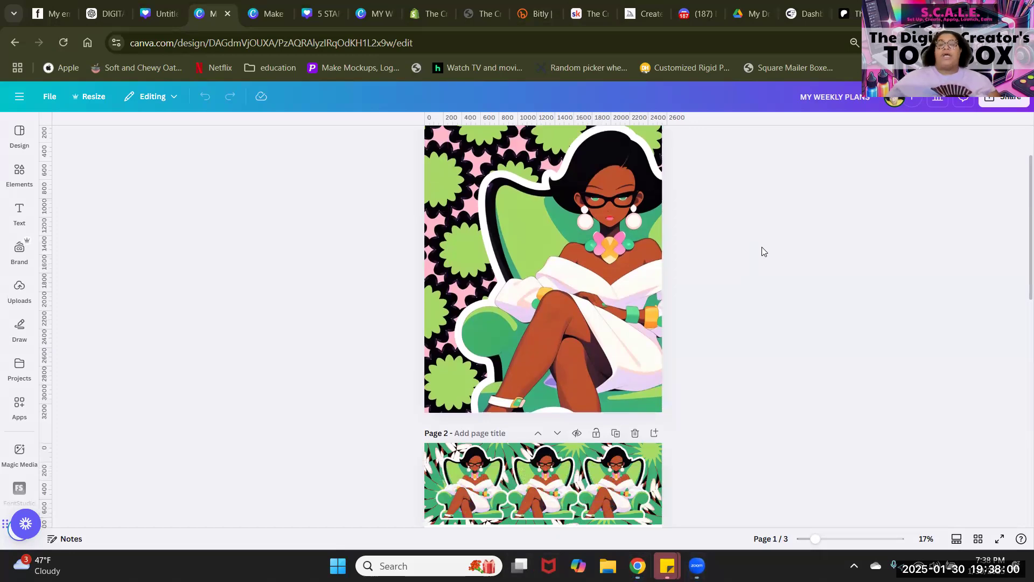
scroll(761, 251, up, 2)
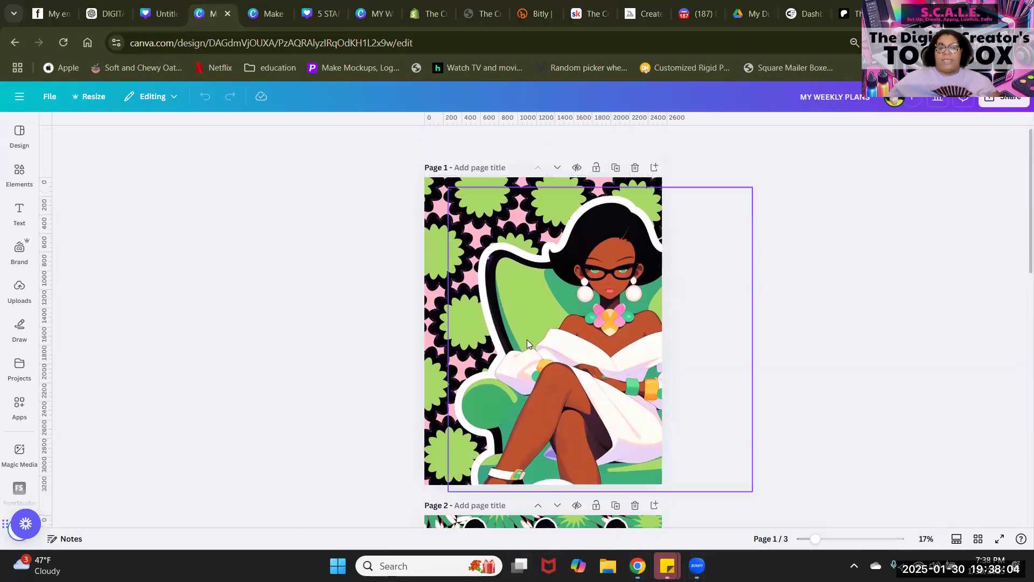
click(655, 168)
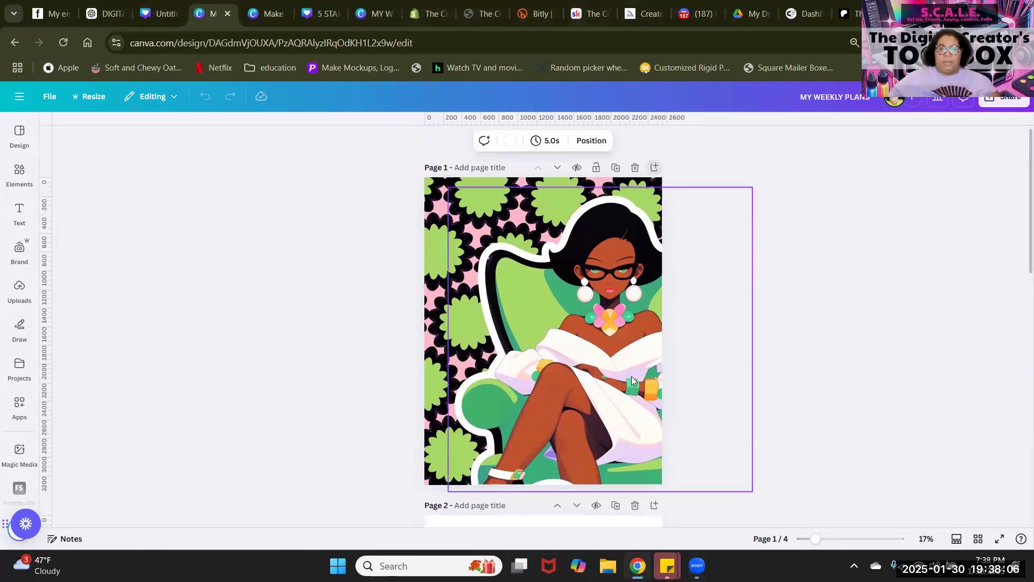
scroll(571, 220, up, 4)
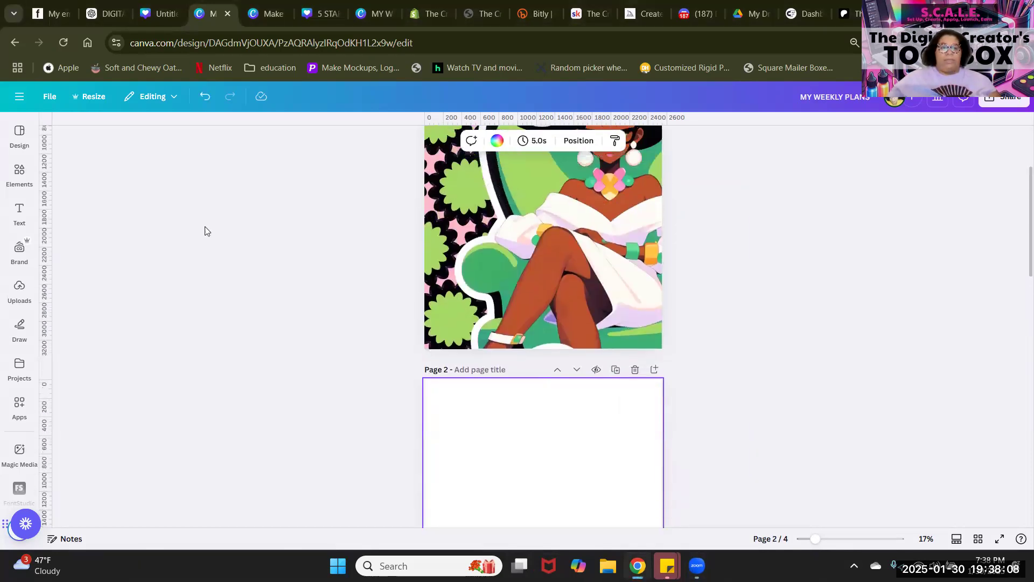
Step: Place the uploaded image of the woman in the green armchair on page 2 and enlarge it to nearly the page width
click(19, 291)
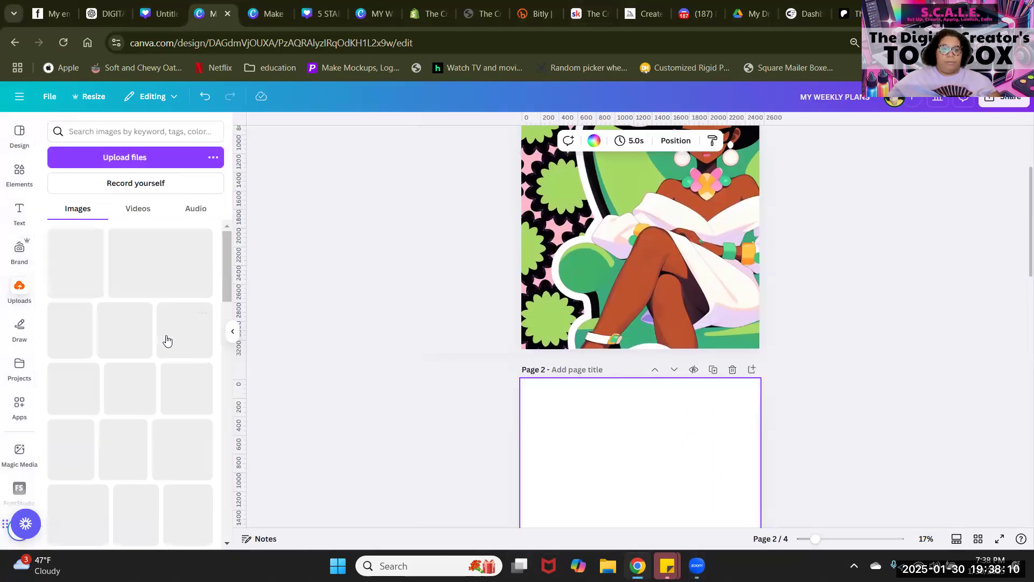
scroll(156, 337, down, 5)
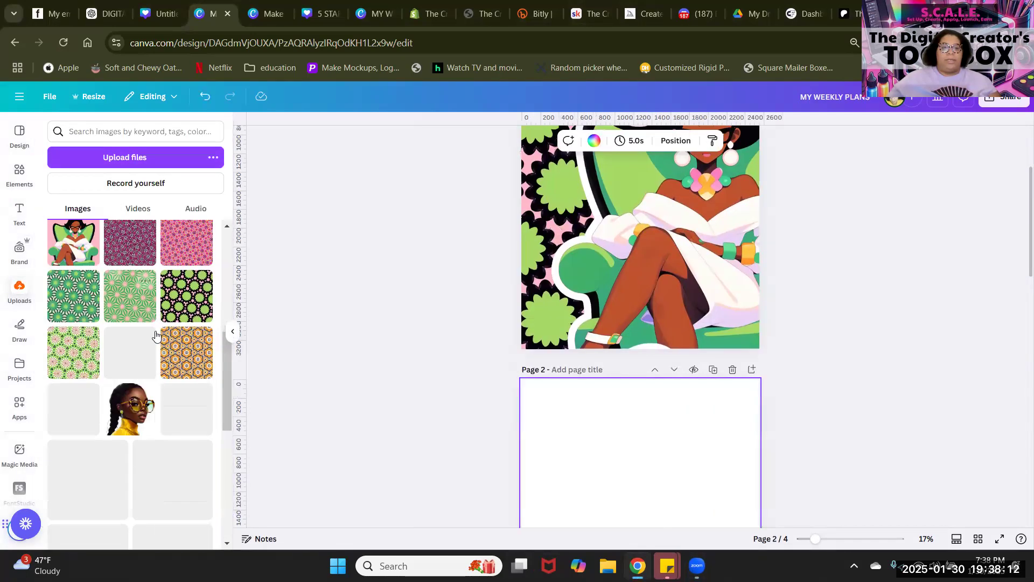
click(83, 256)
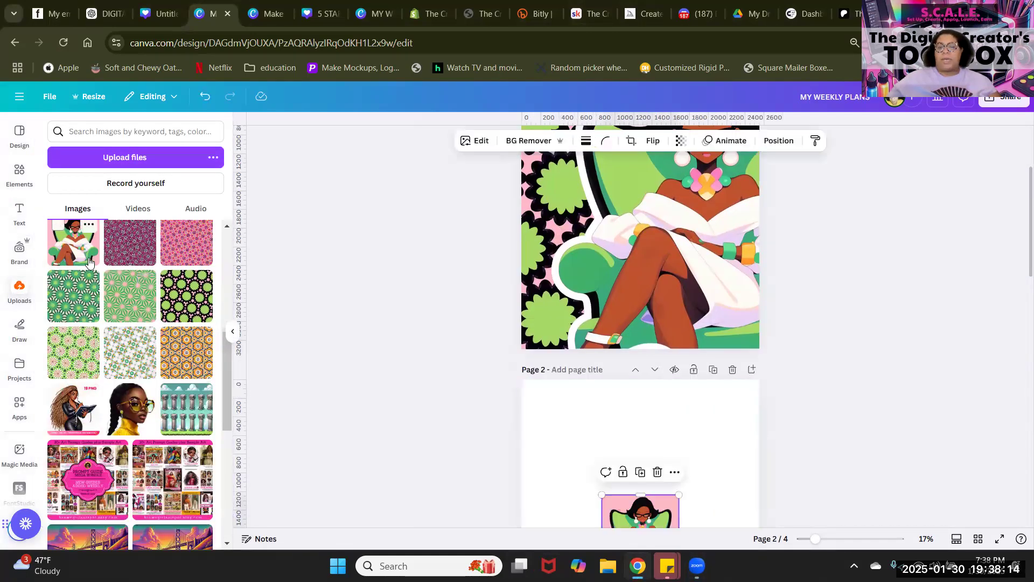
drag(679, 225, 764, 141)
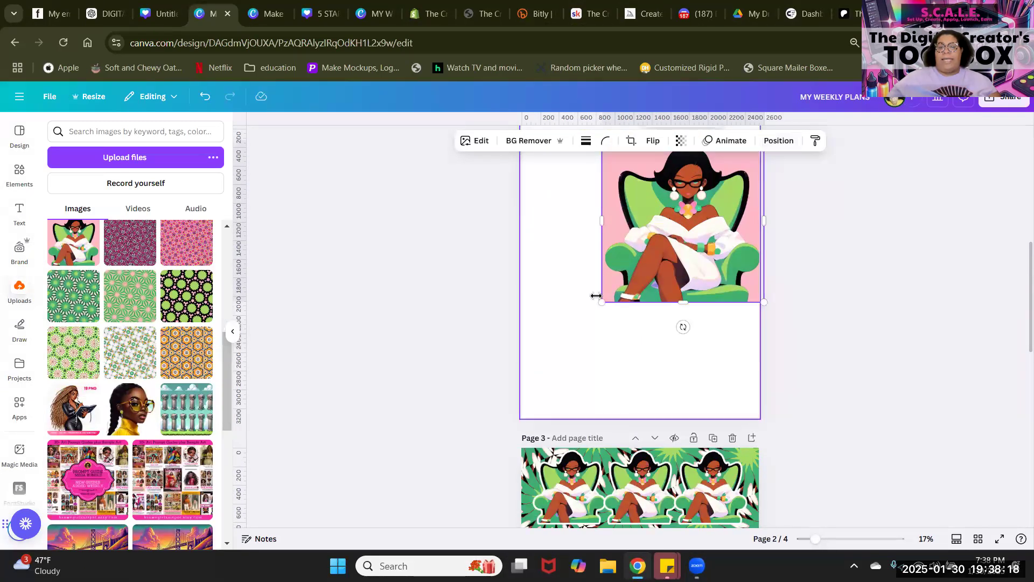
drag(597, 298, 528, 378)
drag(663, 335, 680, 310)
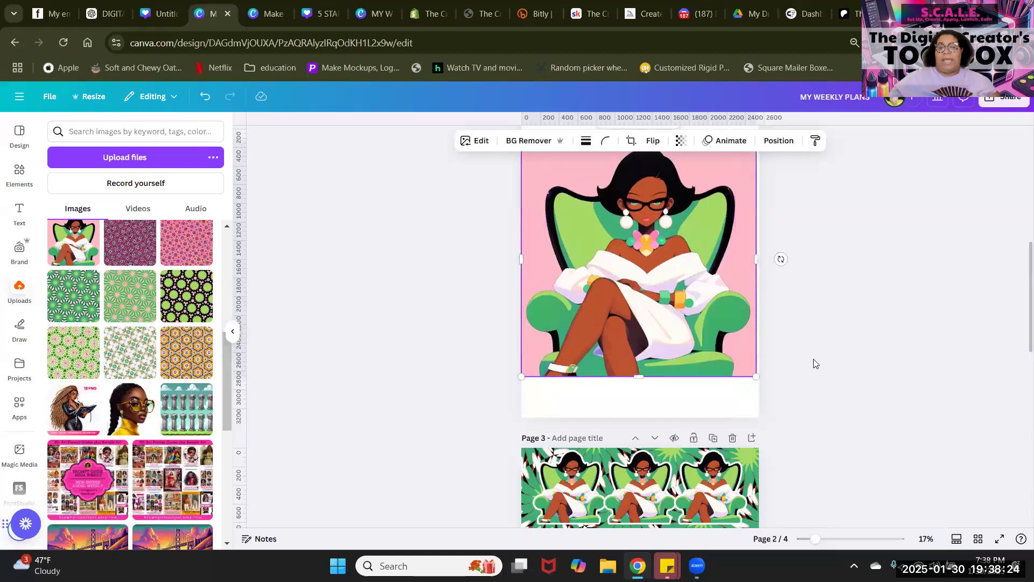
Step: Move the armchair image down so it sits near the bottom edge of page 2
scroll(815, 364, up, 7)
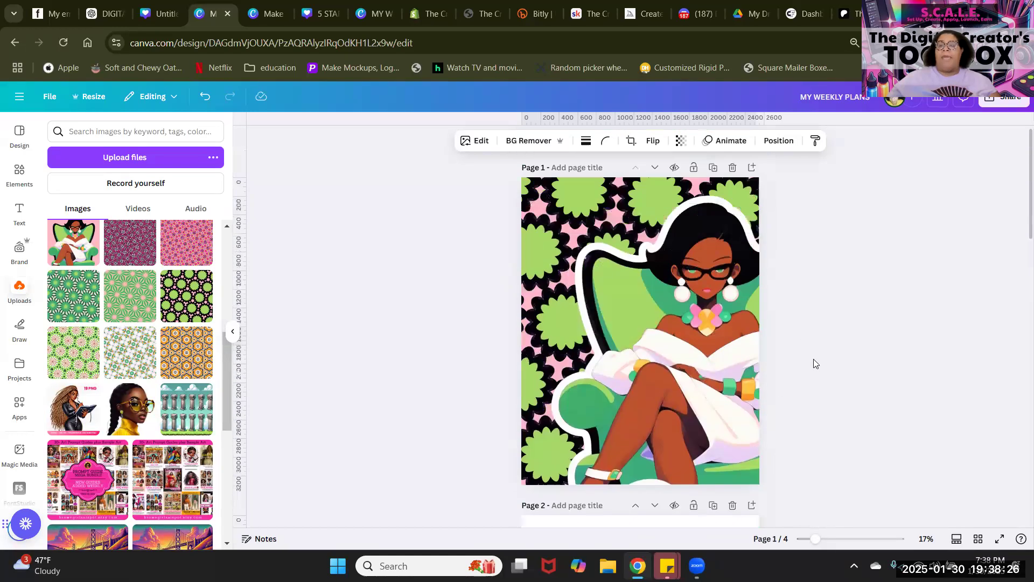
scroll(988, 366, down, 6)
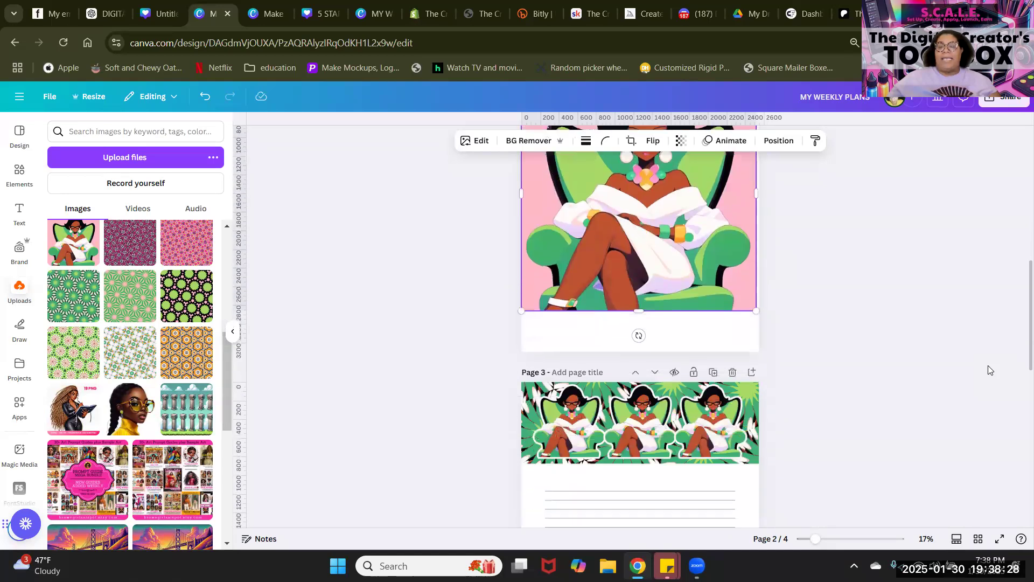
scroll(988, 370, up, 5)
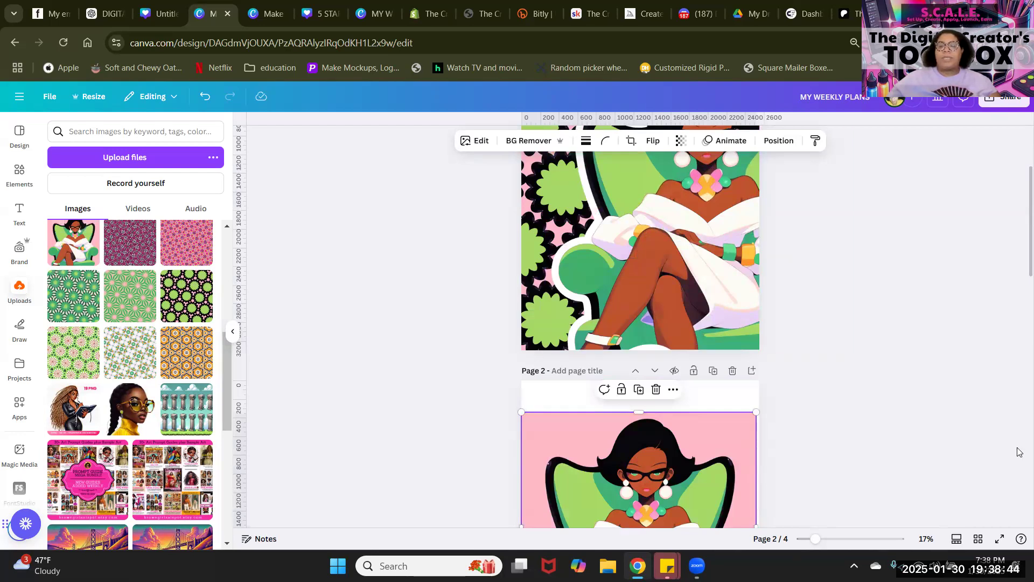
scroll(940, 381, up, 3)
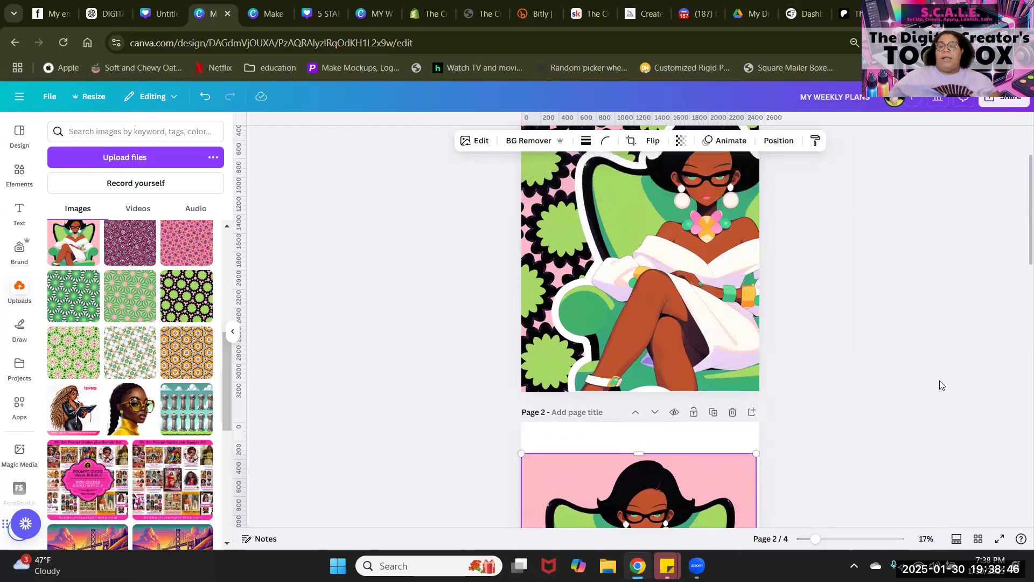
click(323, 294)
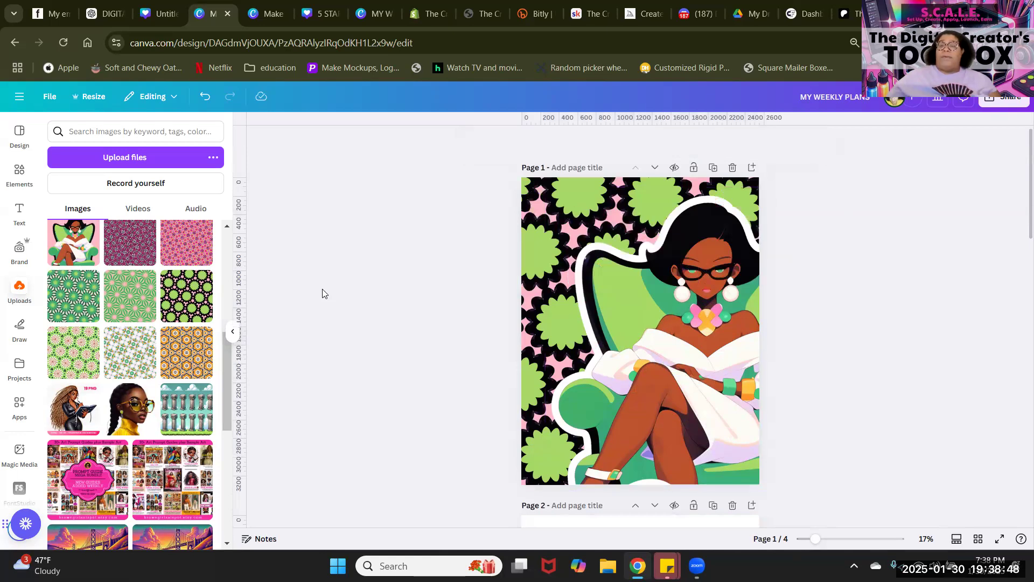
scroll(323, 293, down, 5)
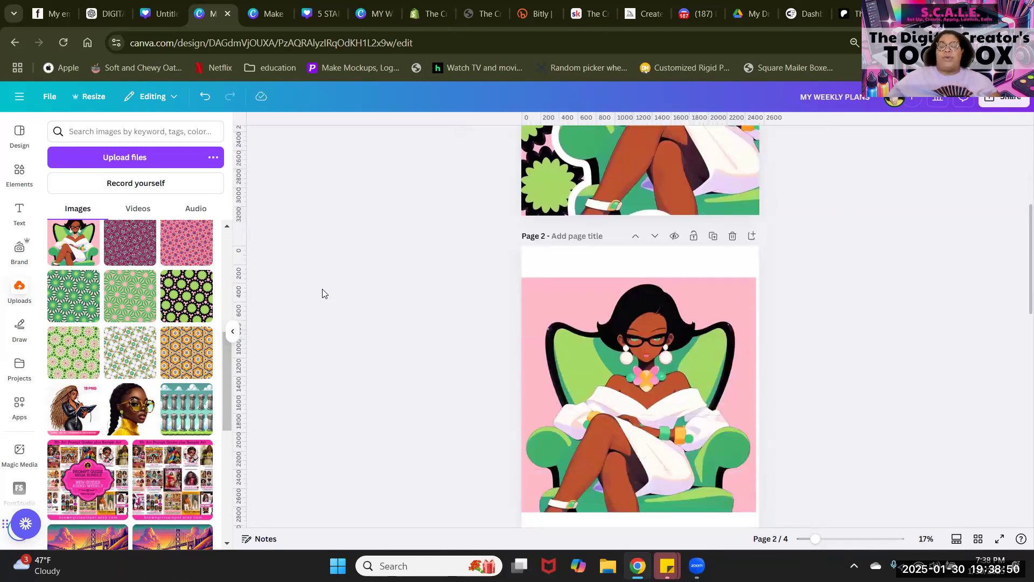
scroll(323, 294, down, 3)
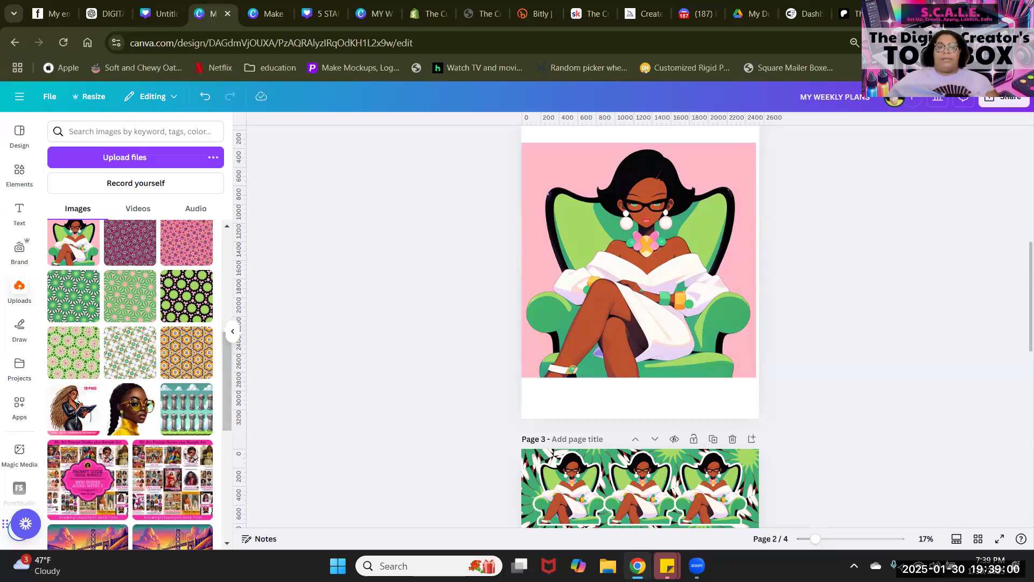
drag(605, 335, 606, 373)
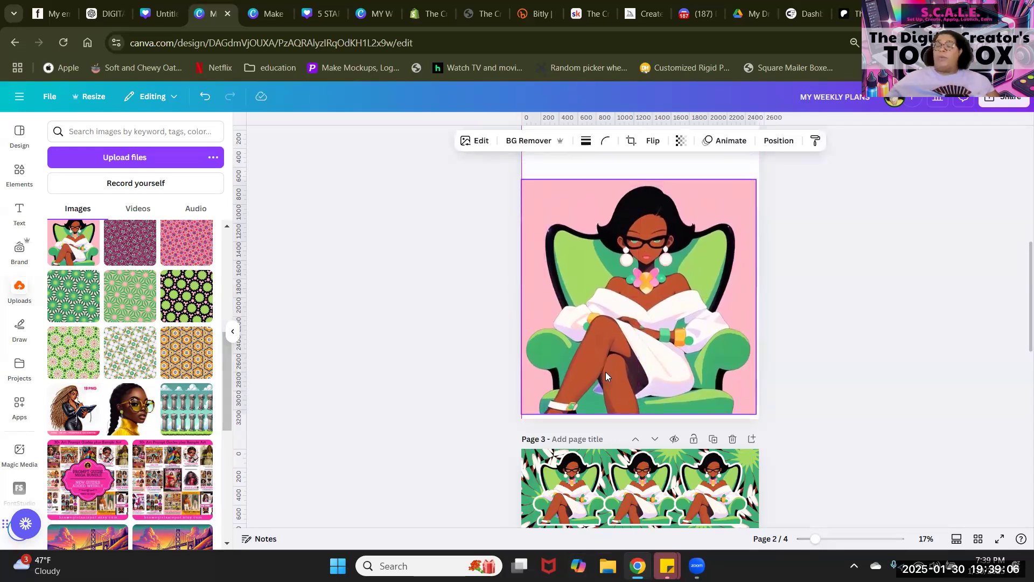
click(830, 355)
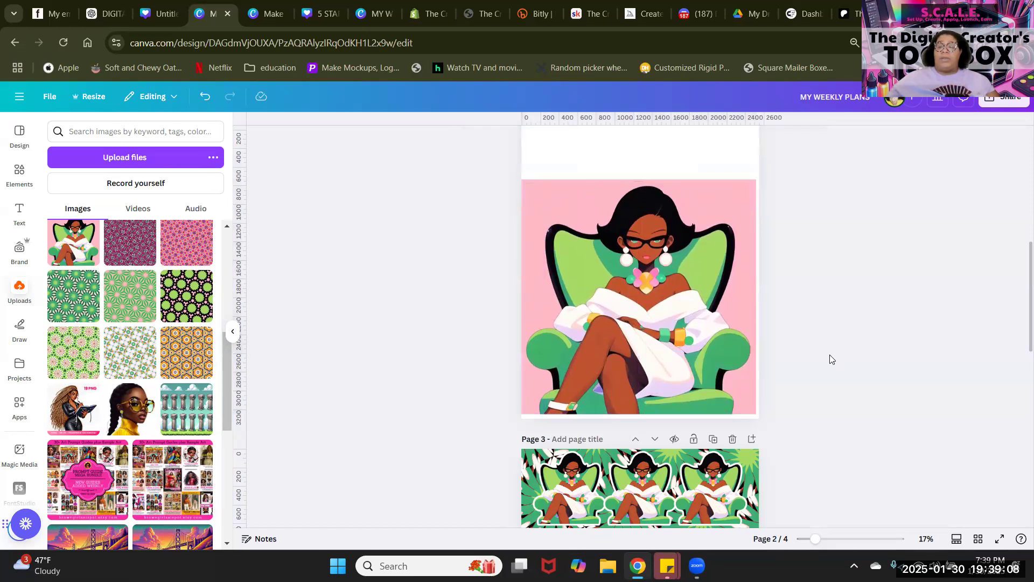
Step: Delete page 2 containing the armchair image with the plain pink background
scroll(837, 442, down, 4)
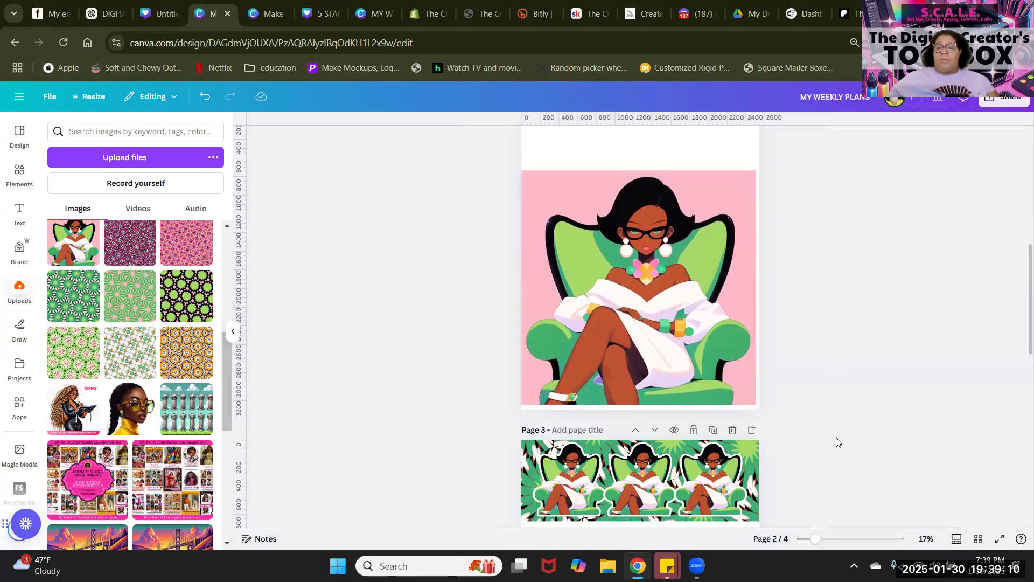
scroll(838, 441, up, 1)
scroll(838, 441, down, 3)
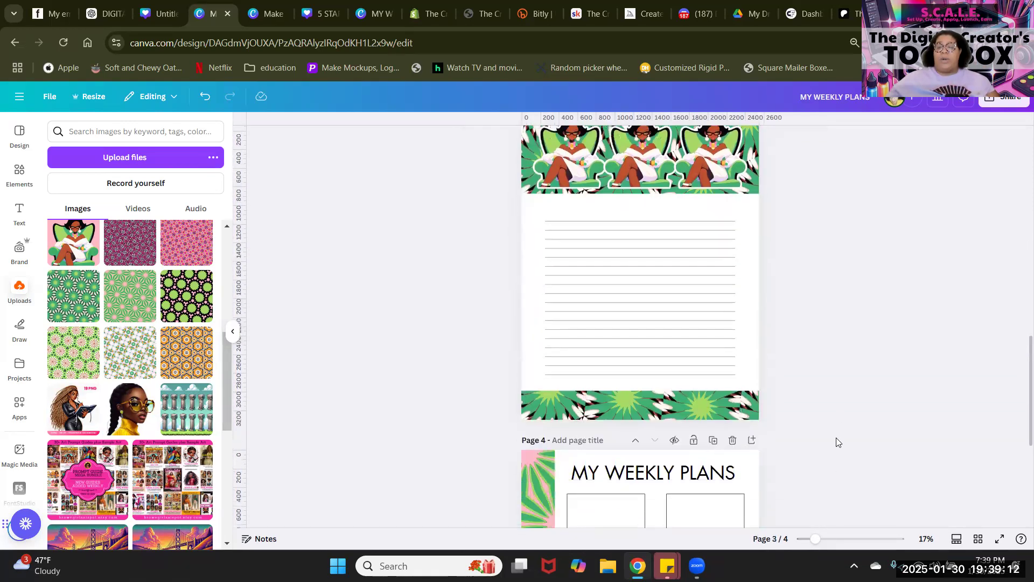
scroll(838, 442, down, 5)
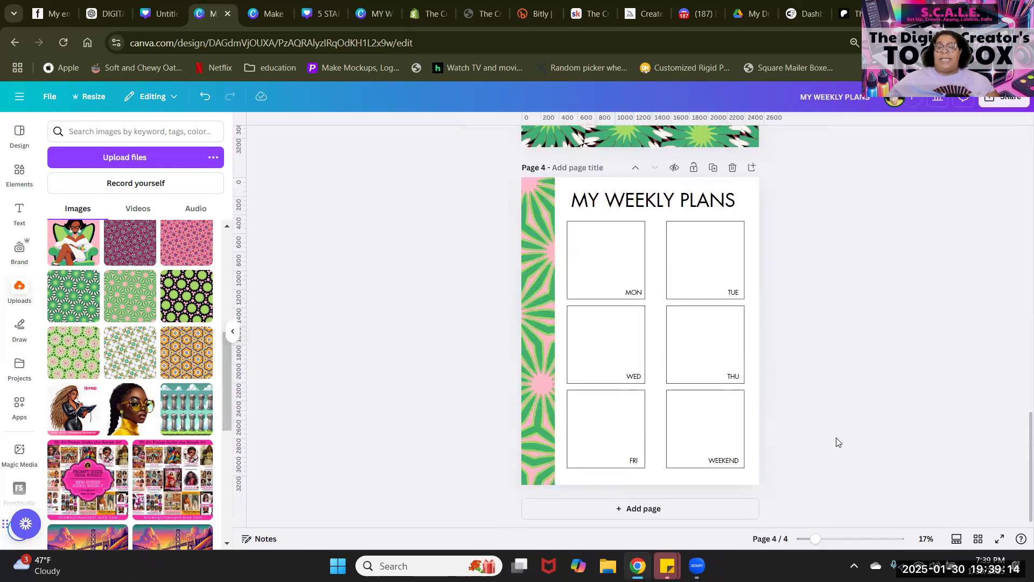
scroll(838, 441, up, 18)
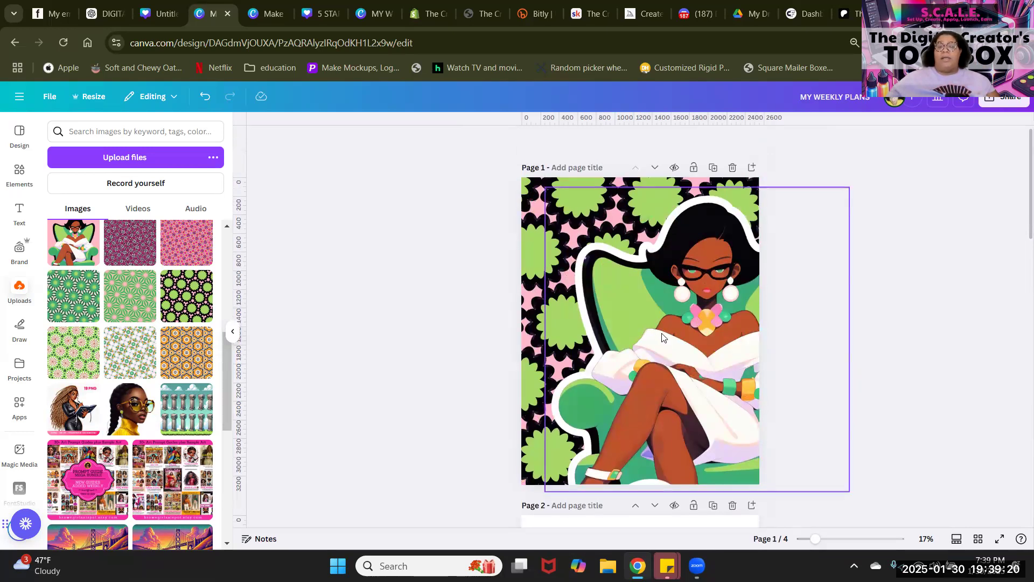
scroll(662, 338, down, 4)
scroll(664, 338, down, 2)
scroll(664, 338, up, 1)
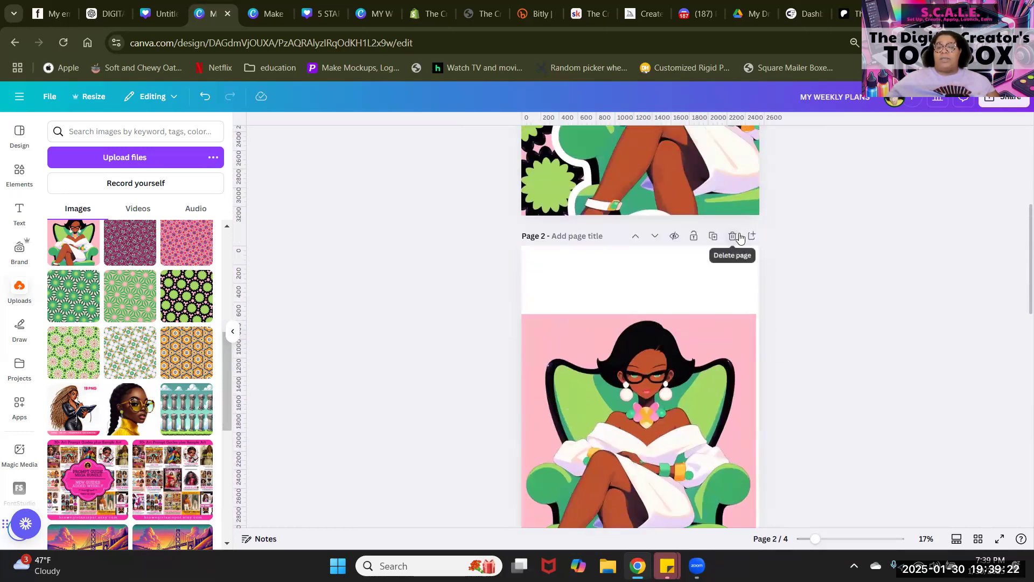
click(733, 236)
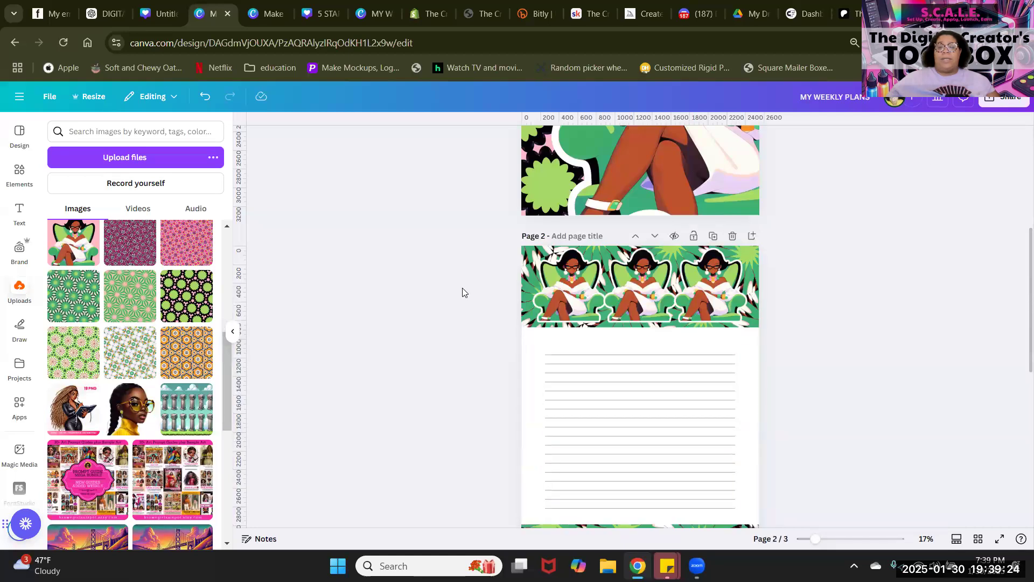
Step: Add a page after the weekly plans page and fill it with the uploaded lime green pattern of white and red starbursts
scroll(882, 381, down, 7)
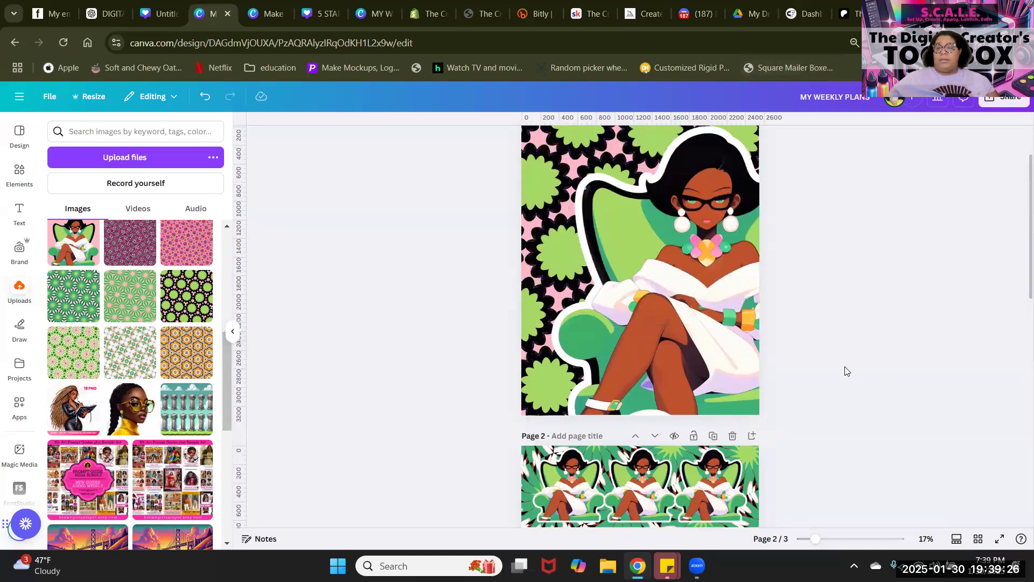
click(560, 513)
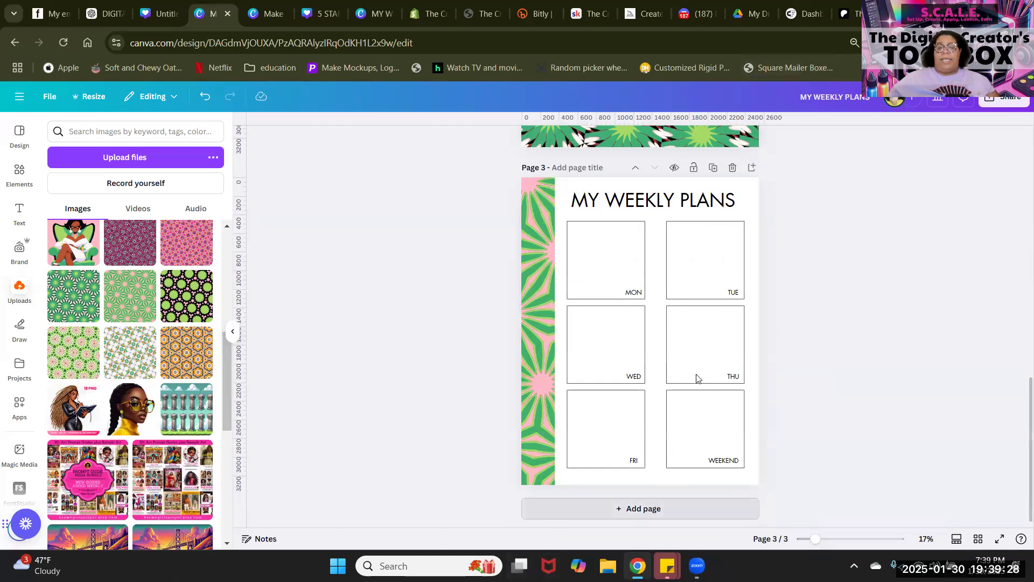
drag(106, 344, 547, 439)
click(608, 288)
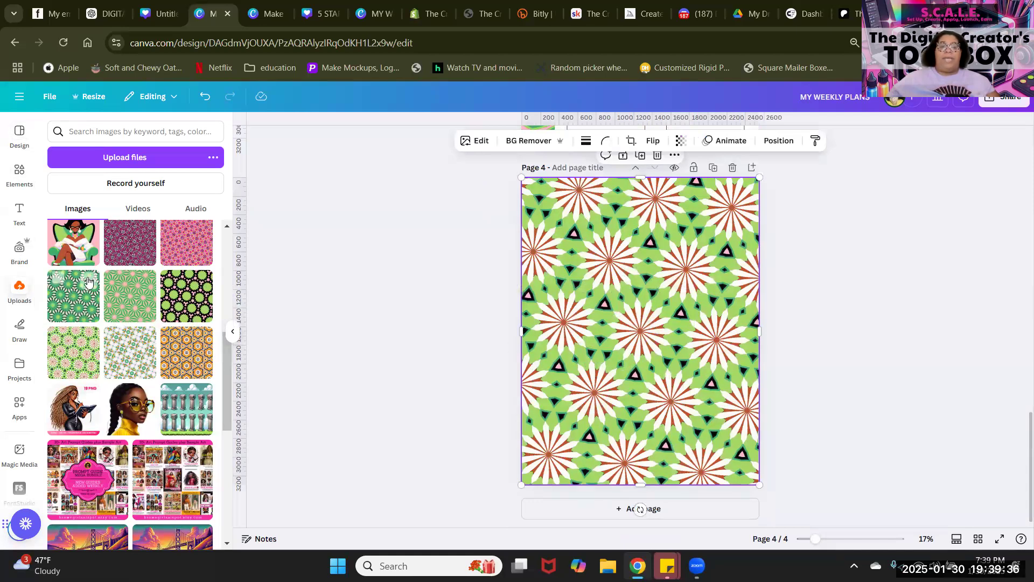
Step: Place the uploaded armchair woman image over the pattern on page 4, enlarge it to almost the page width and centre it
click(81, 227)
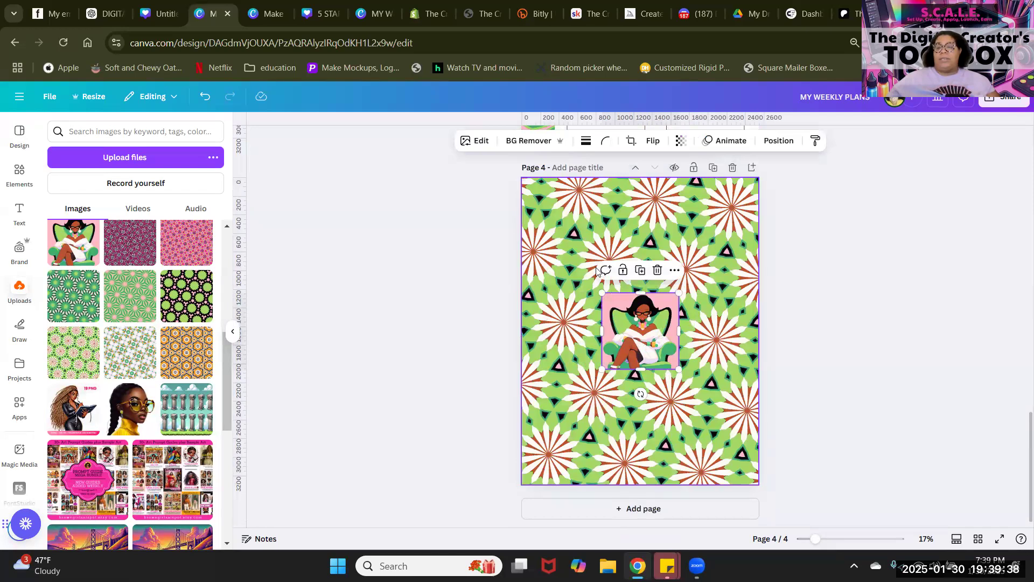
drag(680, 293, 756, 207)
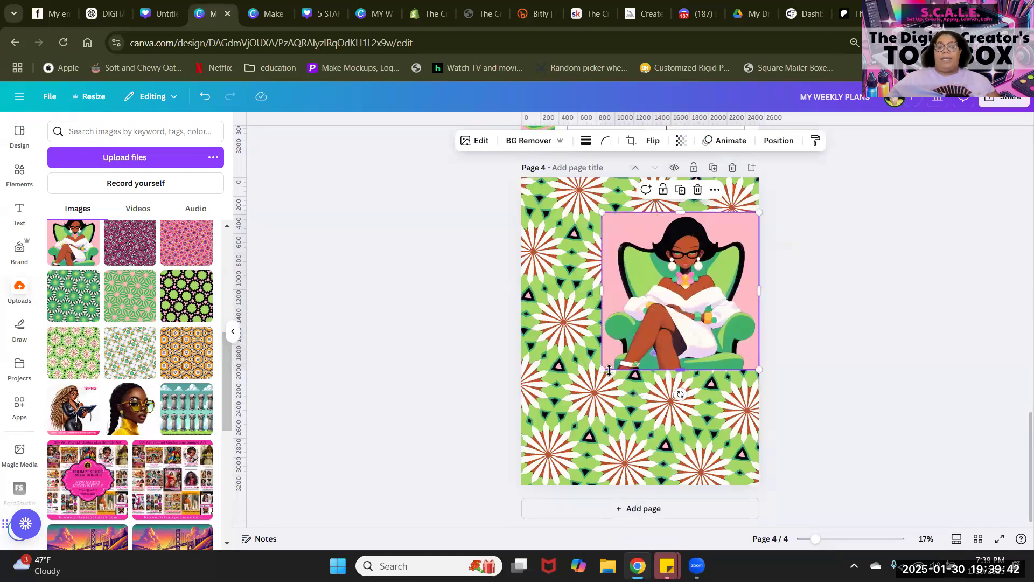
drag(604, 368, 542, 429)
mouse_move(722, 266)
mouse_down()
mouse_move(728, 281)
mouse_move(708, 278)
mouse_up()
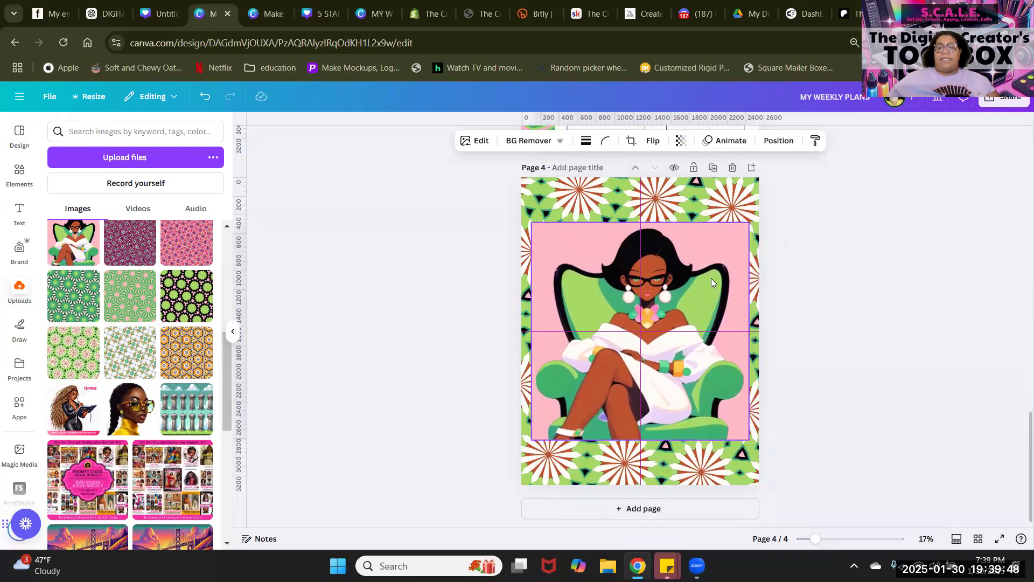
Step: Remove the armchair image's background and give the cutout an Outline shadow with size 42 and color #FFFFFF
click(528, 140)
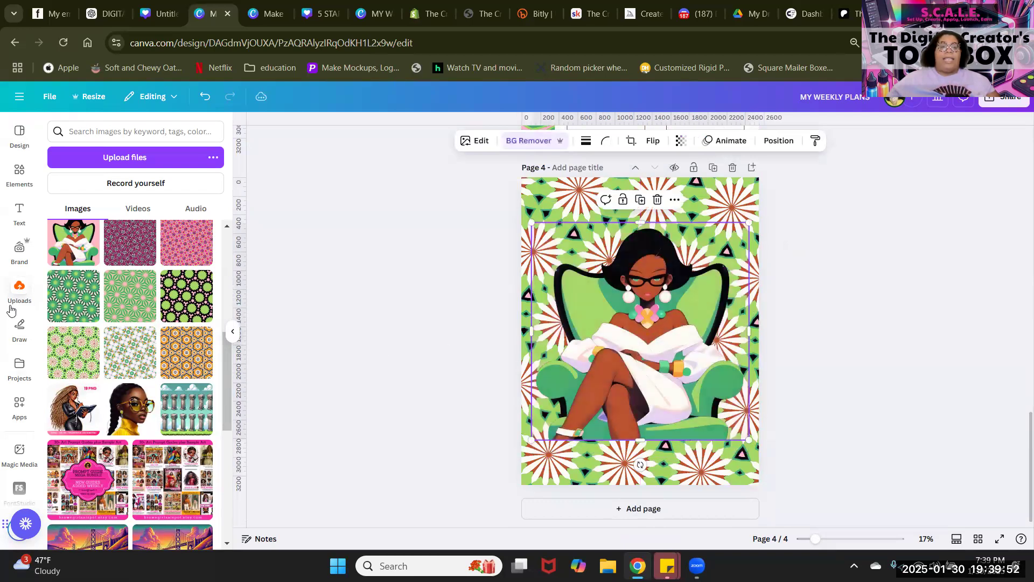
click(475, 141)
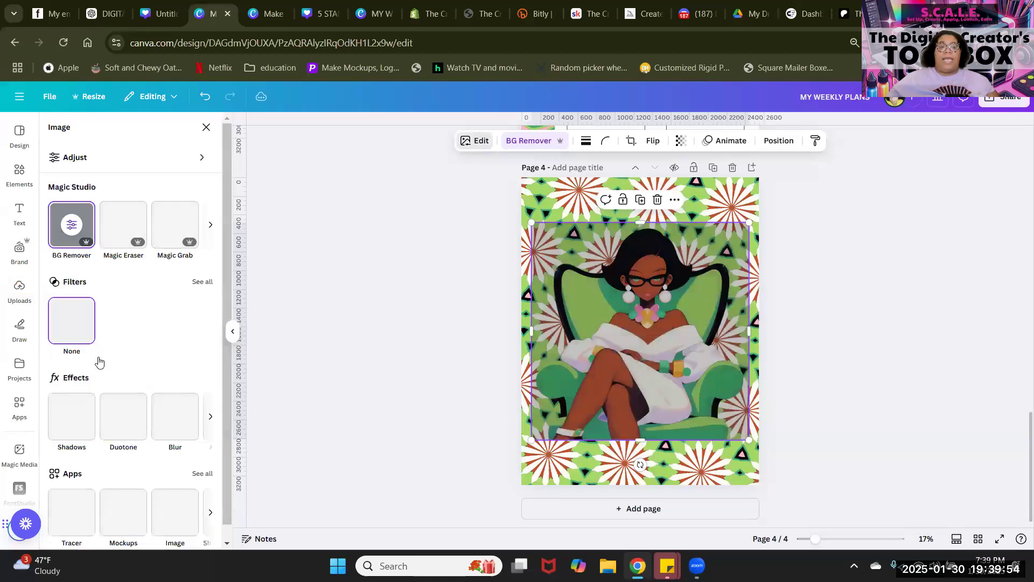
click(72, 415)
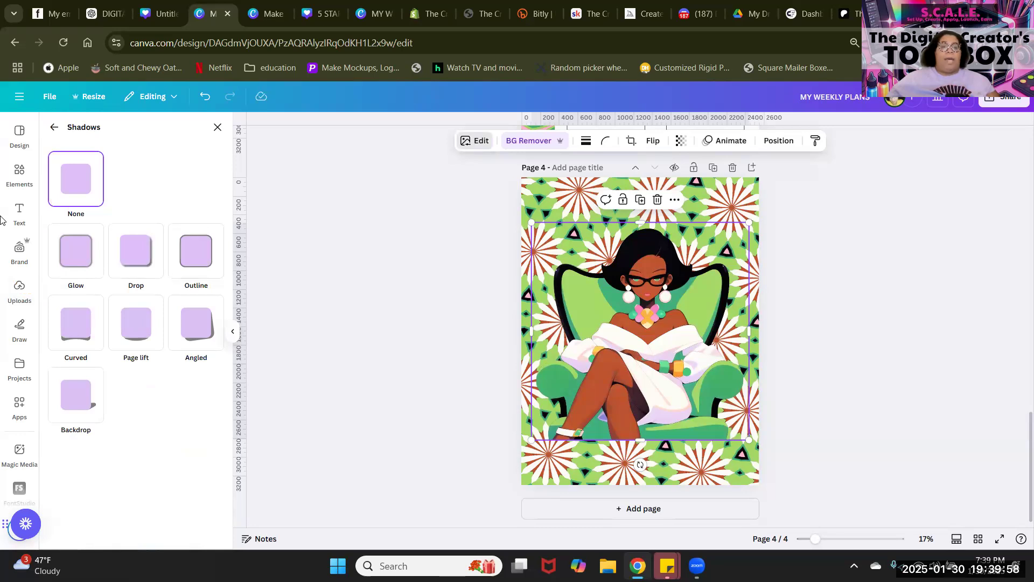
click(189, 248)
drag(84, 452, 106, 451)
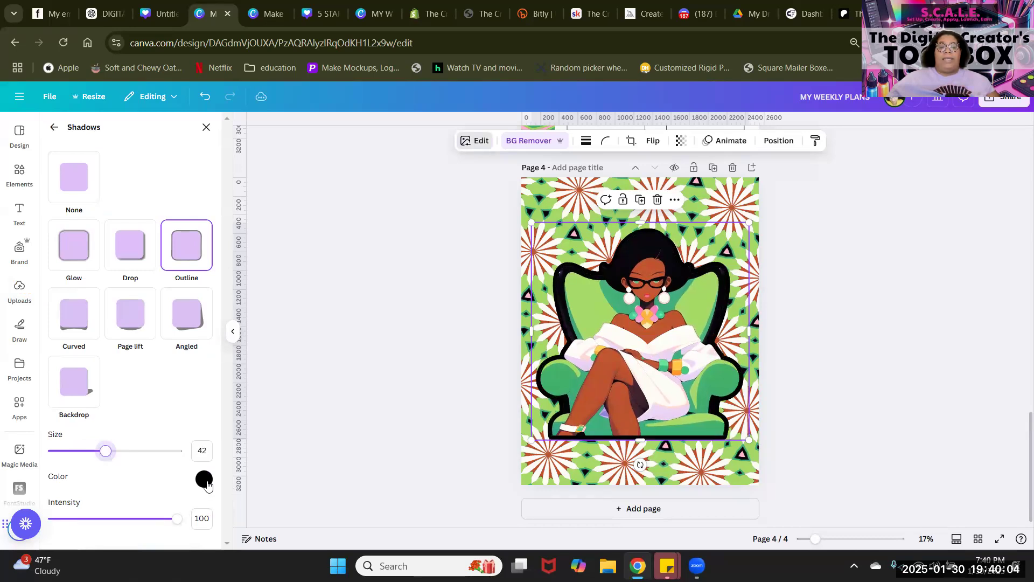
click(204, 480)
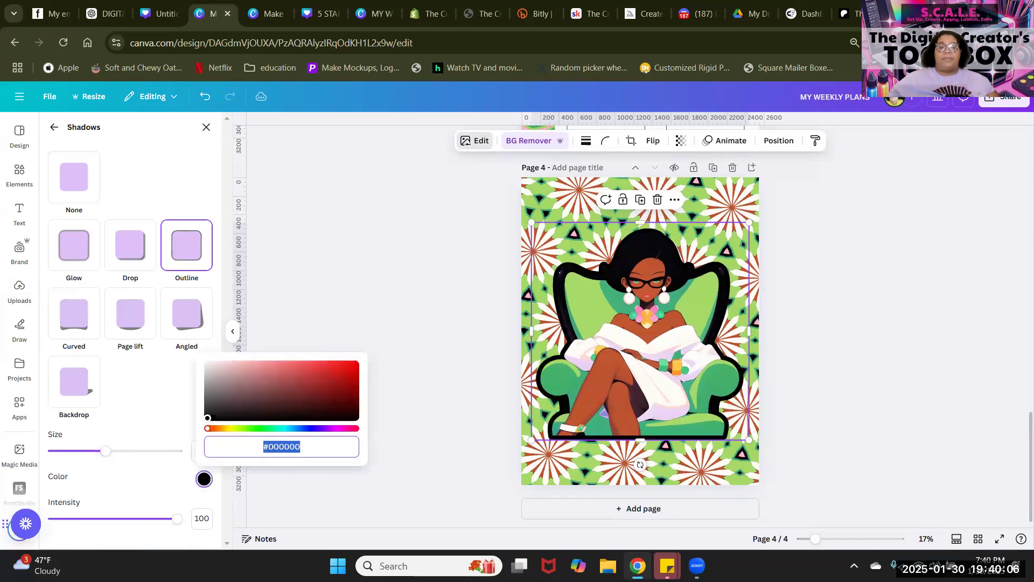
text(#ffffff)
key(Return)
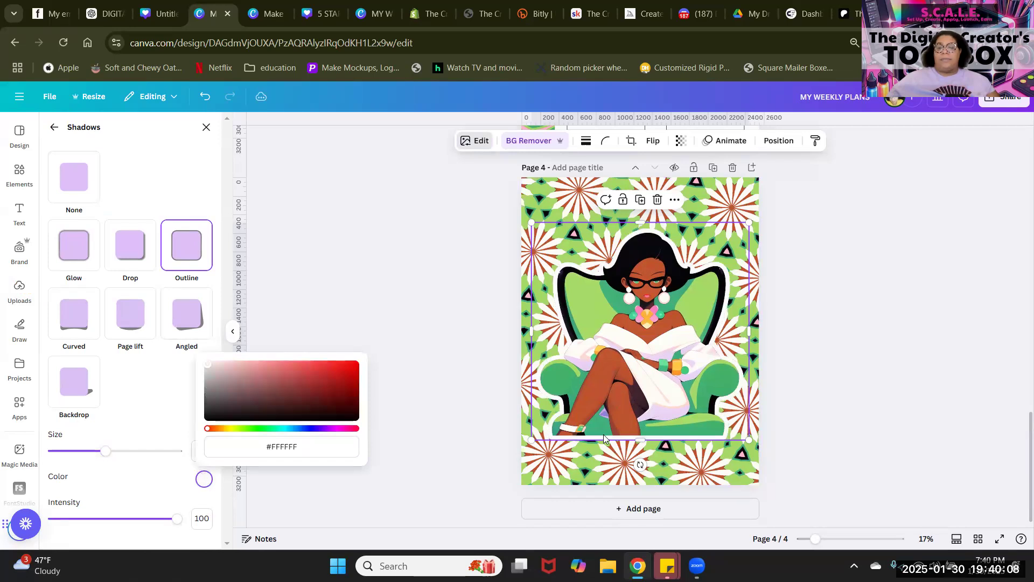
Step: Move the outlined cutout down to the bottom edge of page 4, enlarge it slightly and keep it horizontally centred
drag(669, 395, 668, 438)
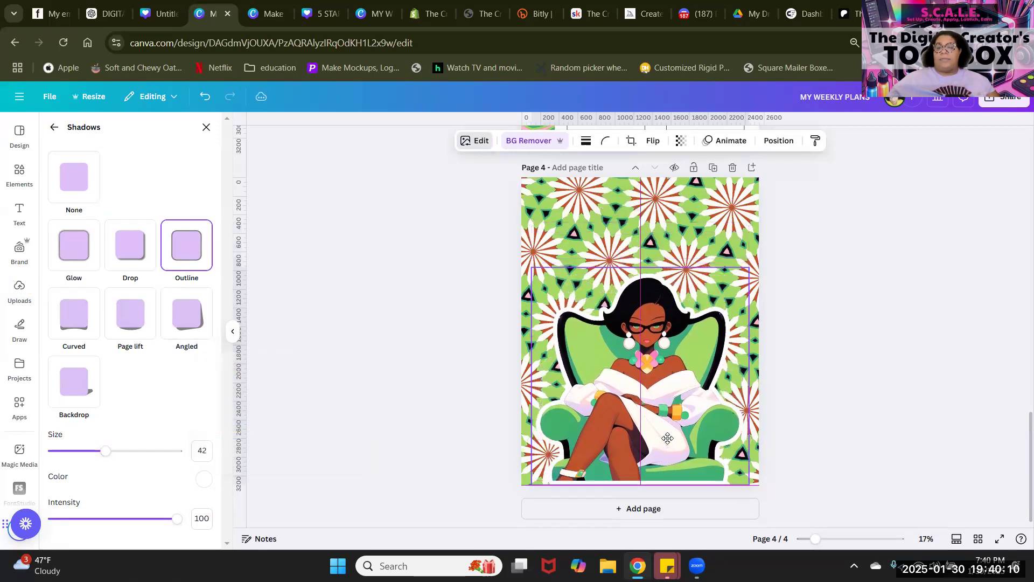
drag(669, 277, 670, 277)
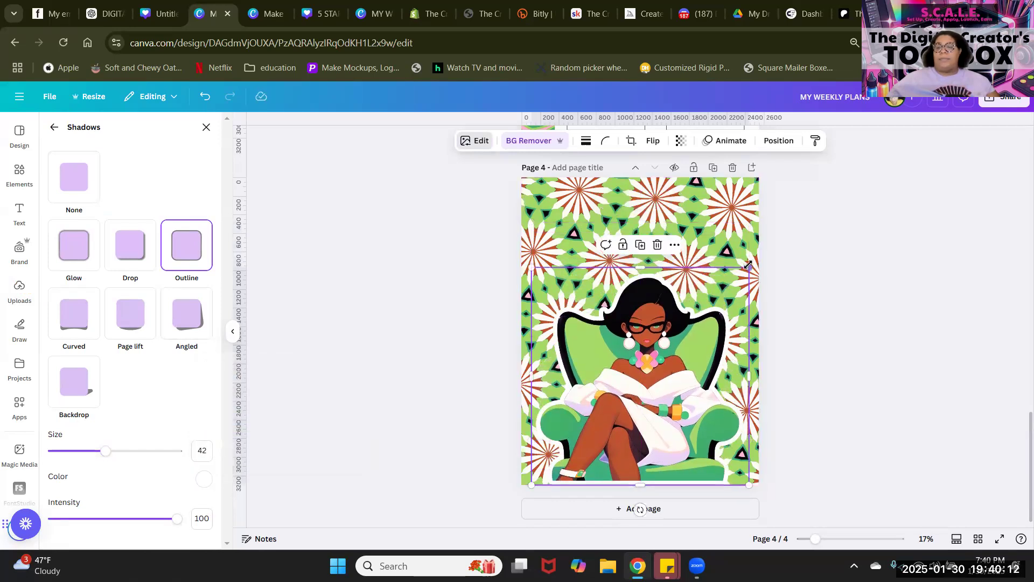
drag(753, 262, 756, 261)
drag(668, 415, 664, 413)
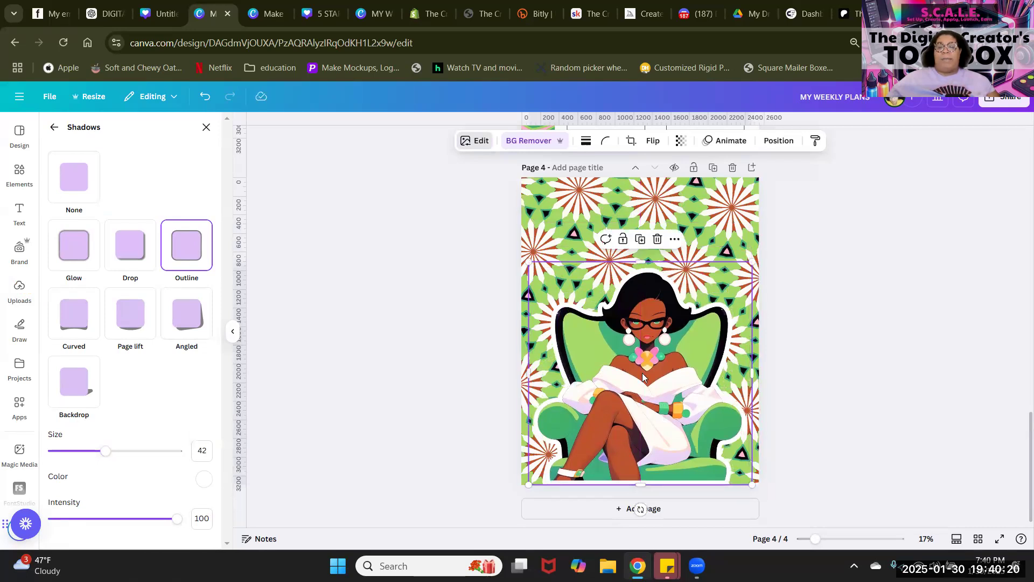
Step: Add a blank page 5 and move the outlined armchair cutout onto it from page 4, centring it on the page
click(667, 525)
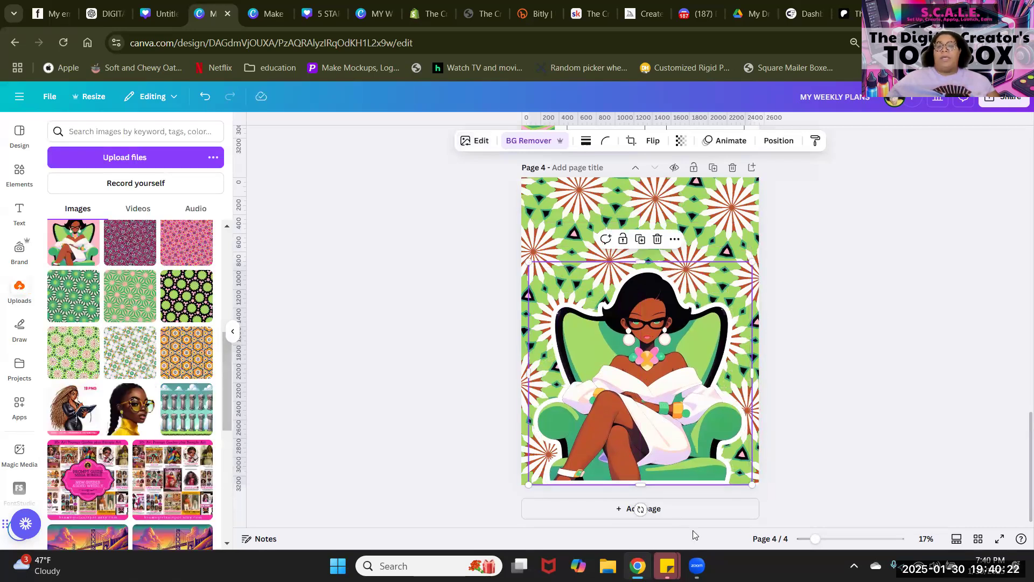
click(692, 509)
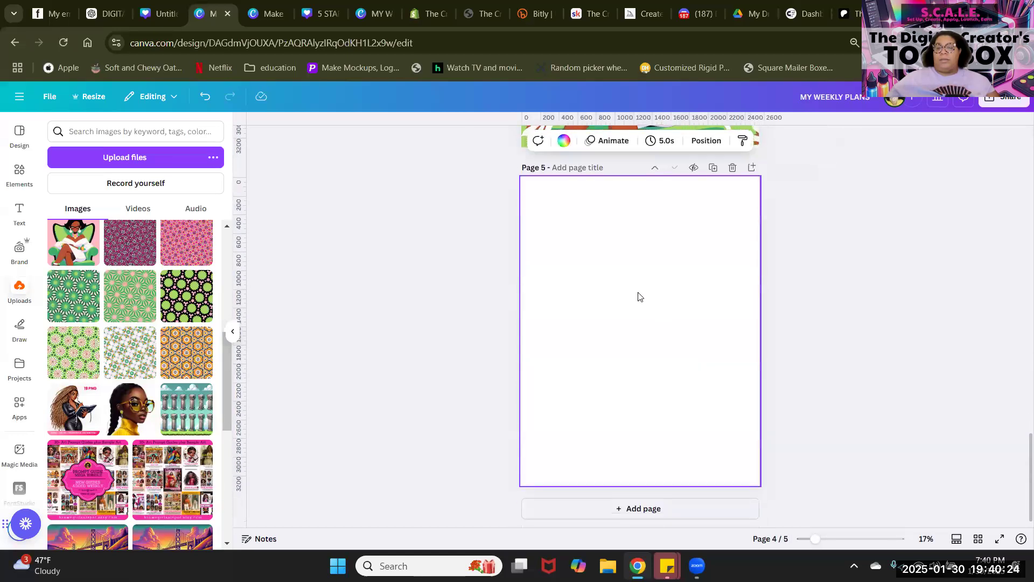
scroll(655, 365, up, 3)
drag(612, 269, 640, 529)
scroll(963, 361, down, 3)
drag(638, 375, 642, 383)
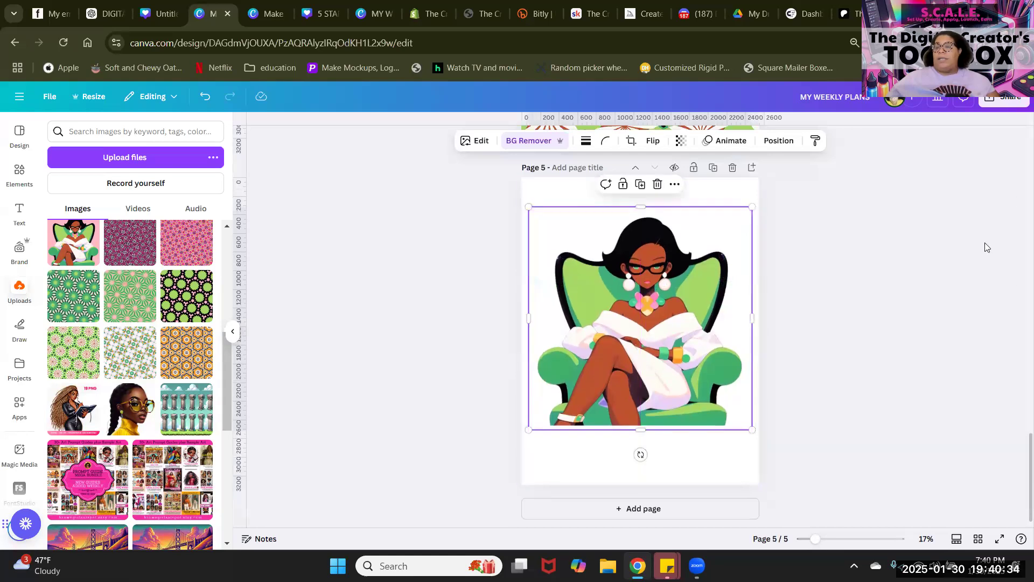
click(931, 276)
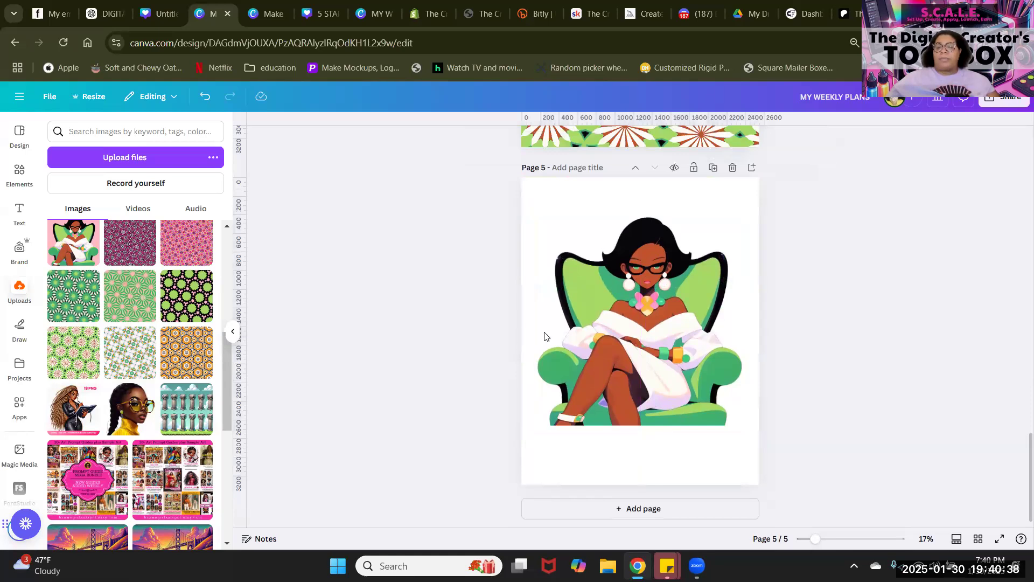
Step: Set up a PNG download with a transparent background, limited to the current page (page 5) instead of all pages
click(999, 102)
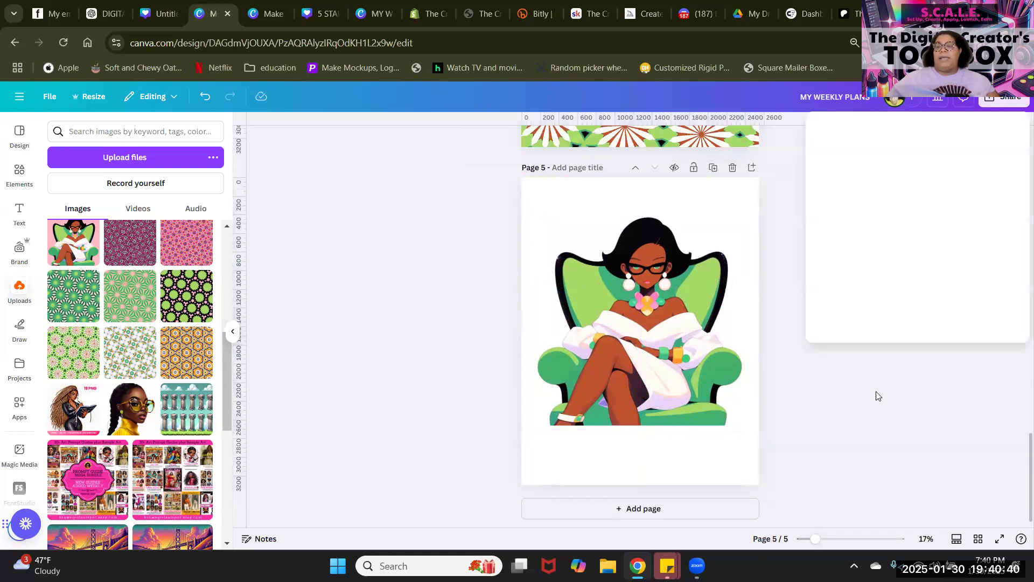
click(839, 305)
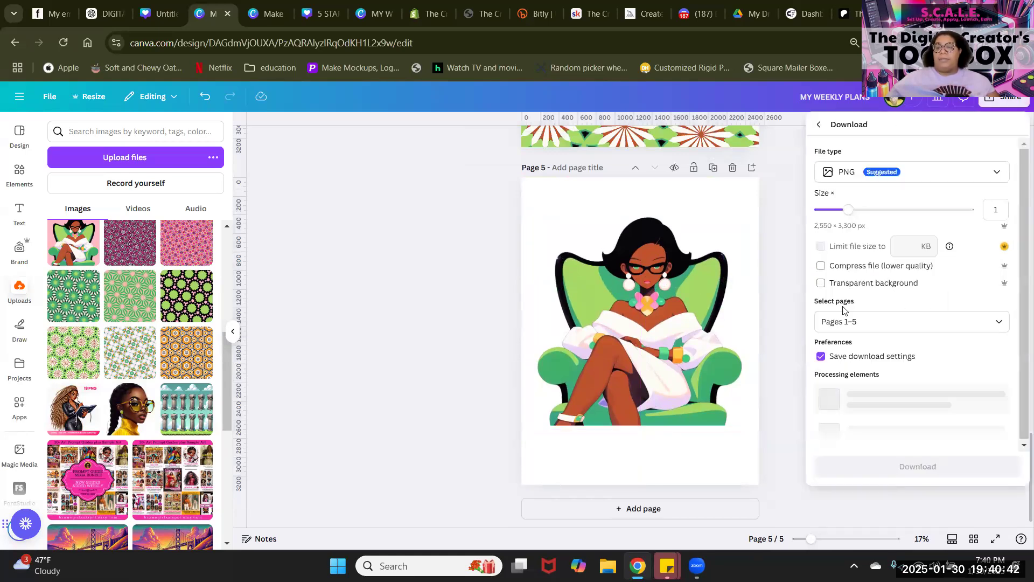
click(819, 284)
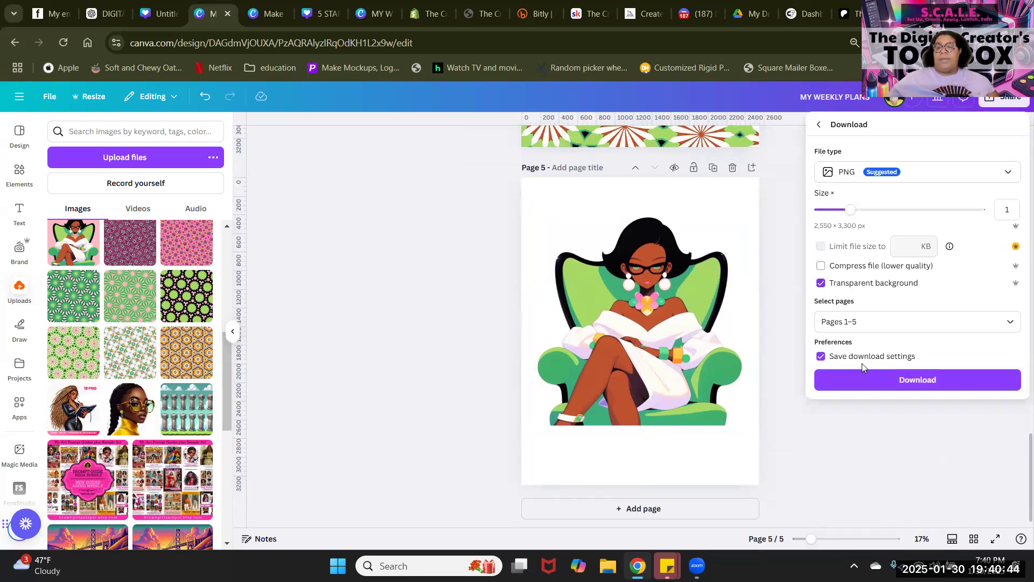
click(872, 326)
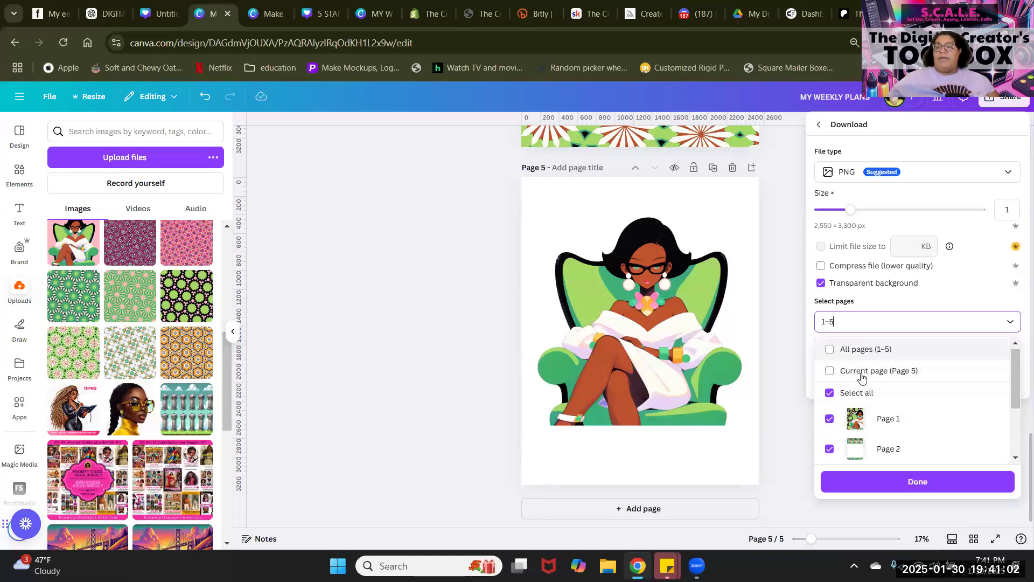
click(829, 395)
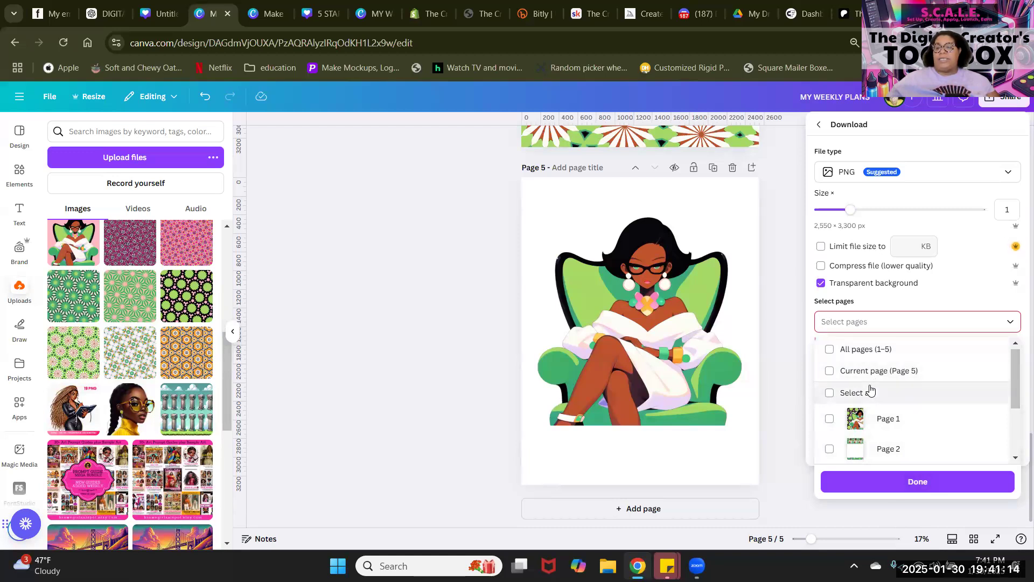
click(830, 371)
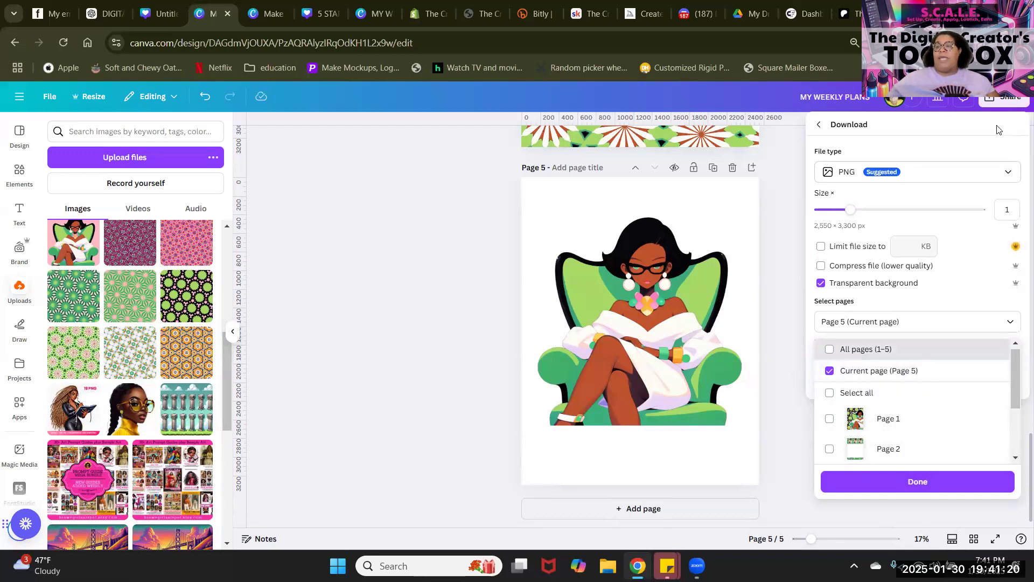
click(955, 480)
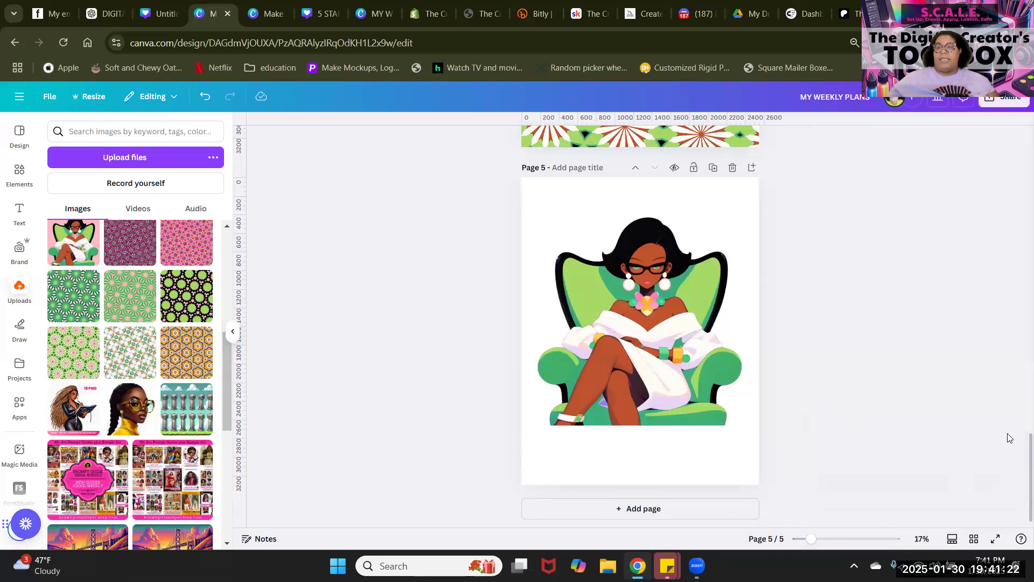
Step: Download page 5 as a transparent PNG using the chosen settings
click(1004, 98)
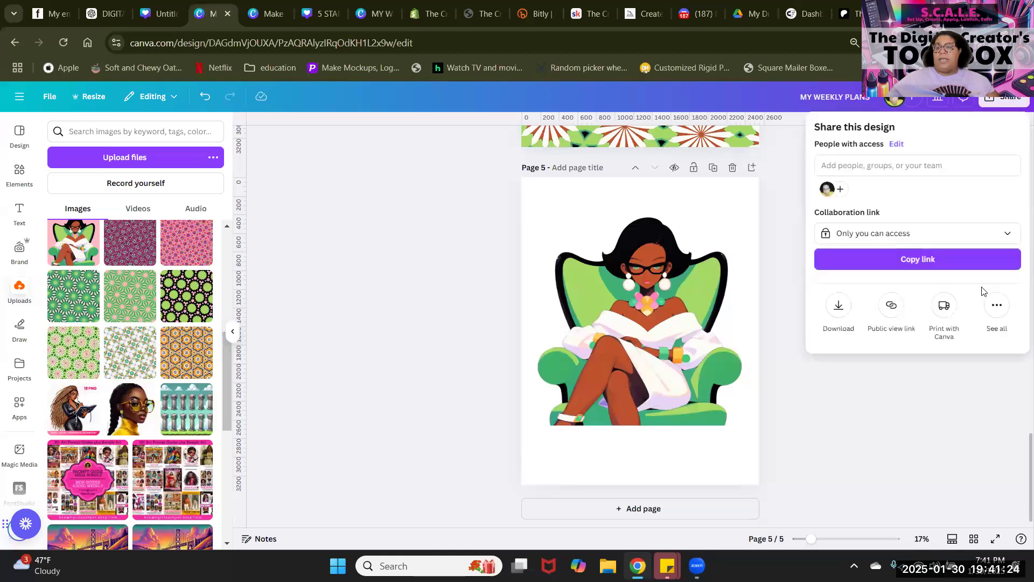
click(834, 317)
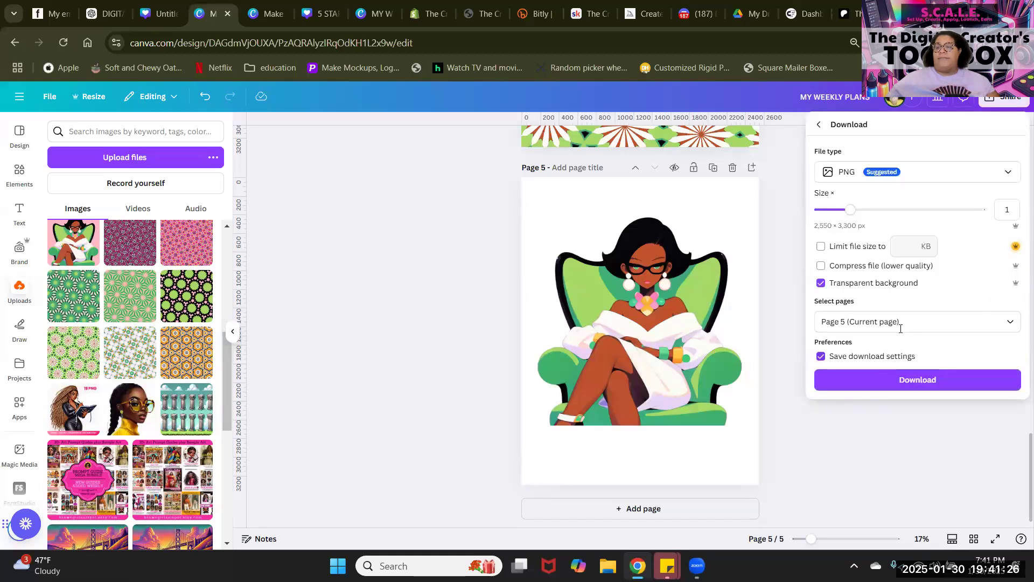
click(875, 386)
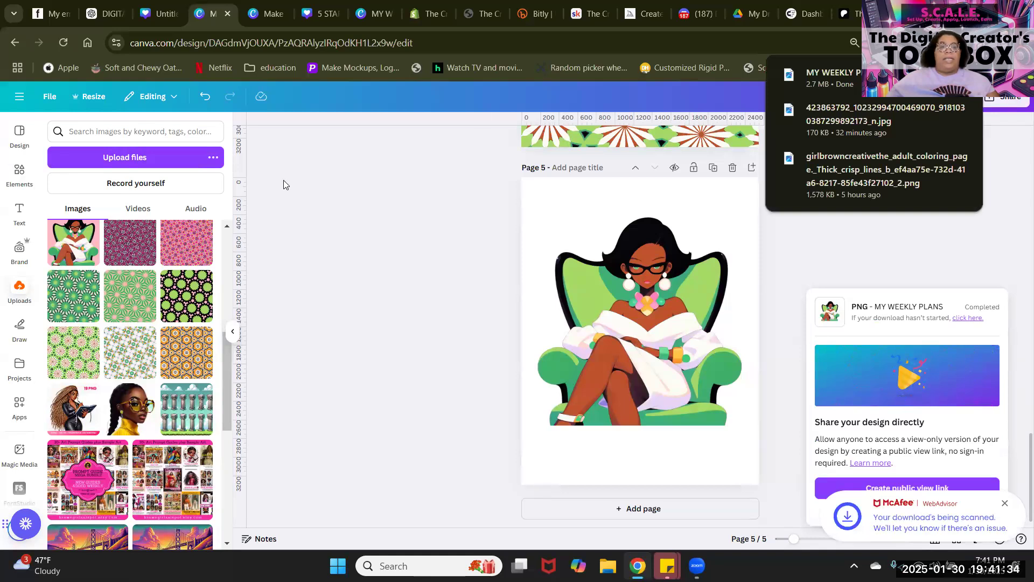
Step: Upload the downloaded transparent PNG of the armchair woman and place it over the starburst pattern on page 4
click(128, 157)
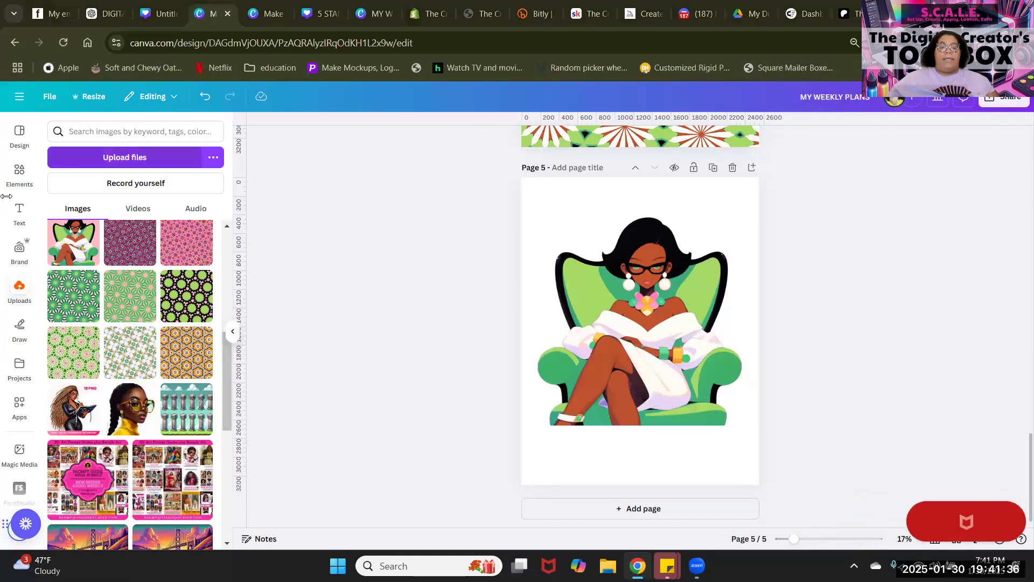
double_click(236, 150)
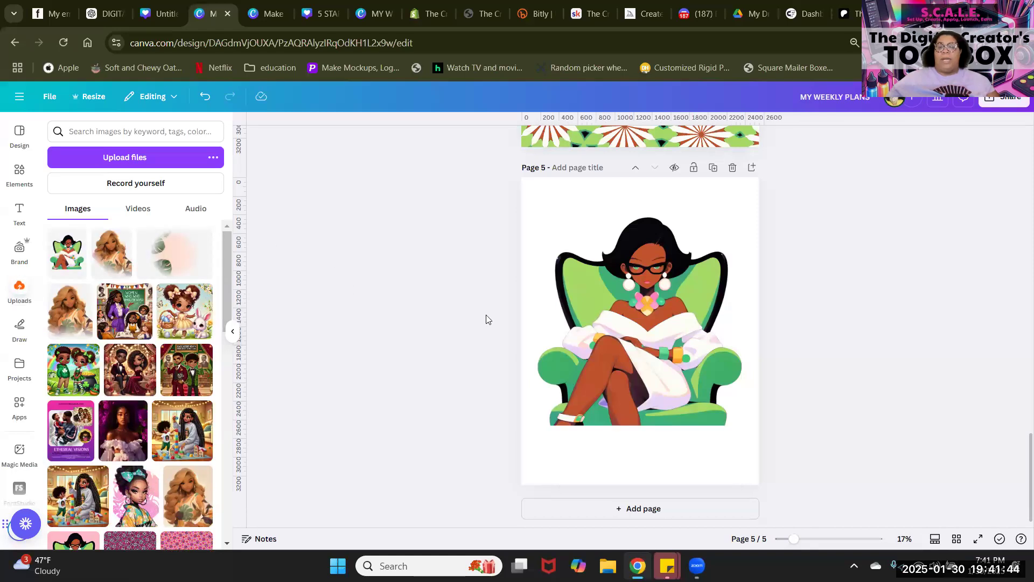
scroll(485, 319, up, 5)
click(76, 266)
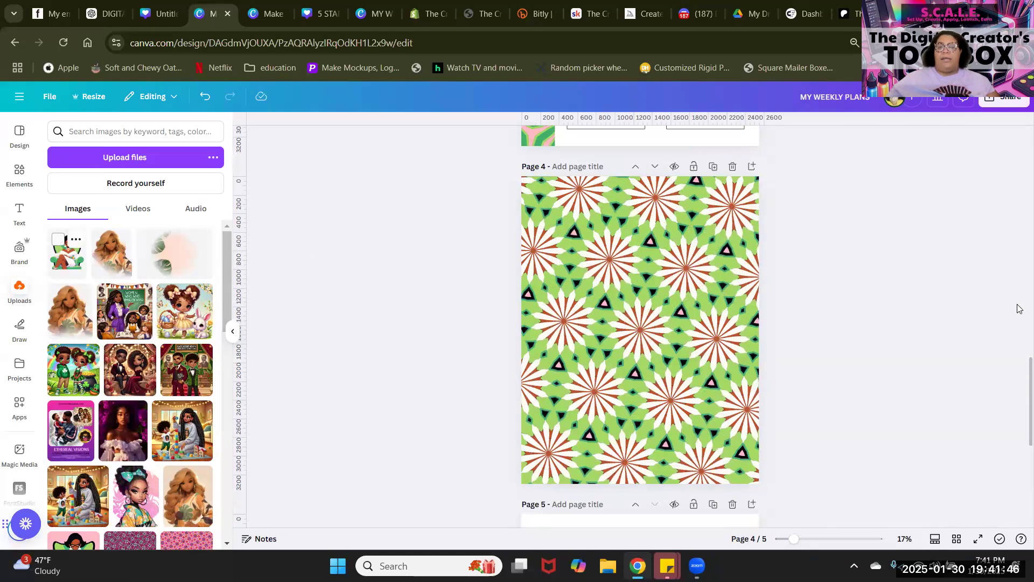
drag(605, 283, 601, 332)
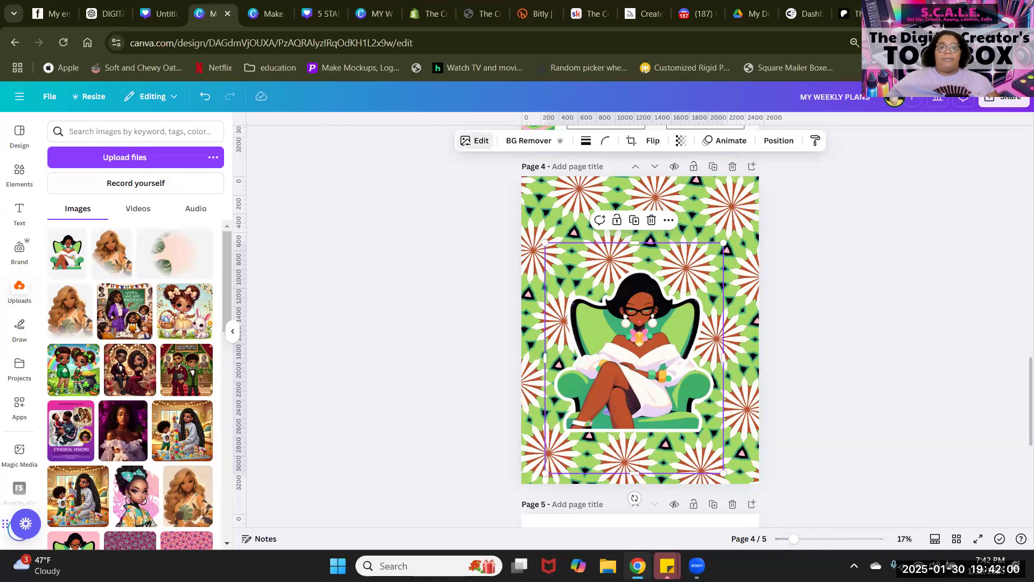
Step: Apply a Drop shadow effect to the uploaded outlined cutout on page 4
click(474, 141)
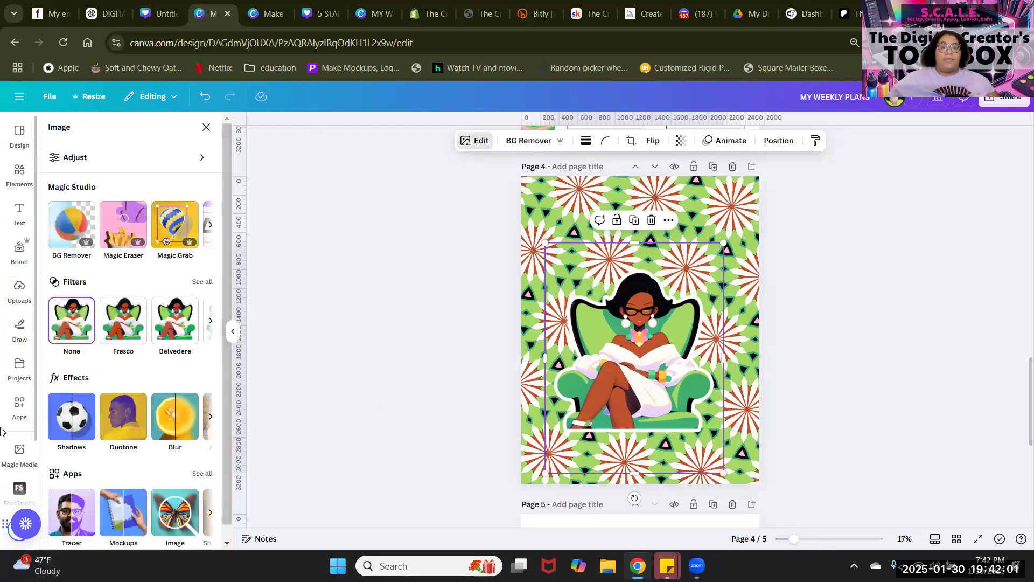
click(73, 420)
click(143, 262)
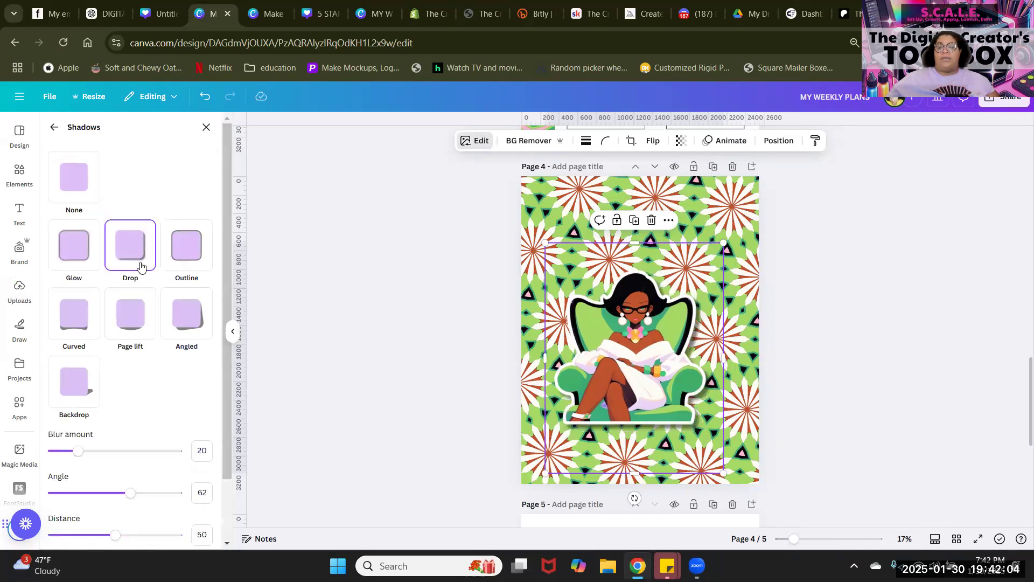
Step: Enlarge the shadowed cutout until the armchair nearly spans page 4 and position it centred in the lower part of the page
drag(627, 389, 621, 428)
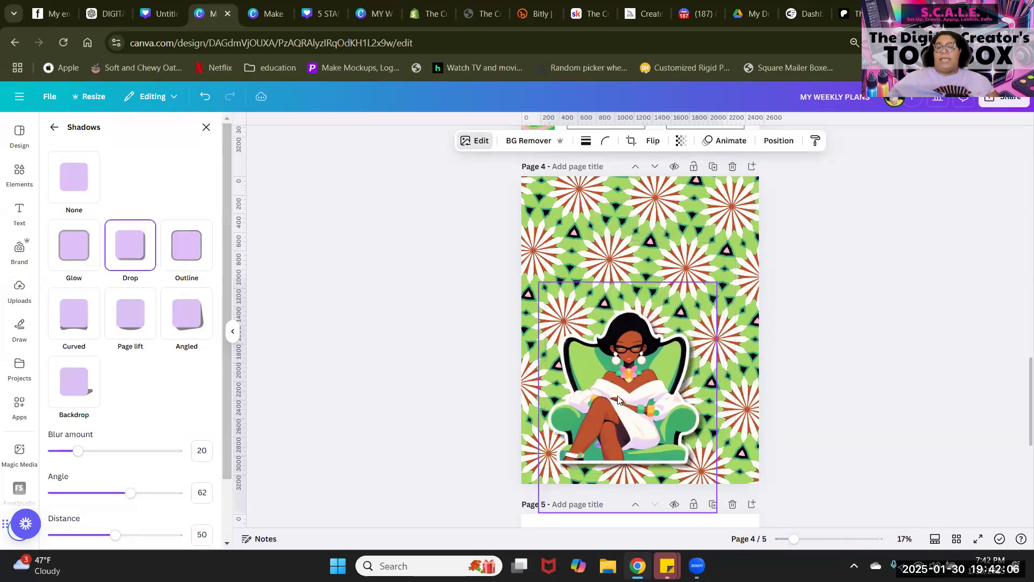
drag(715, 282, 857, 192)
drag(652, 411, 662, 410)
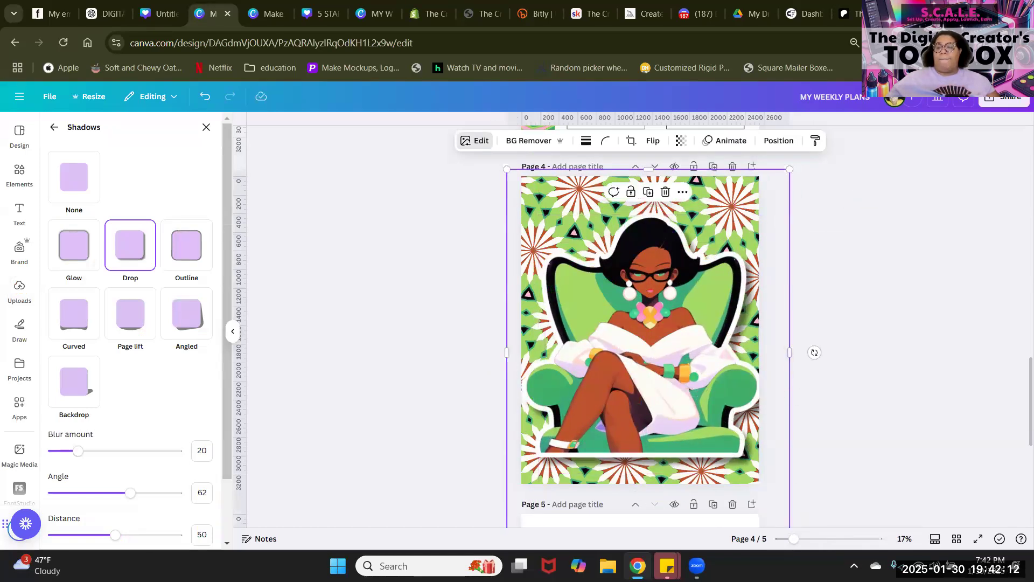
scroll(797, 438, down, 3)
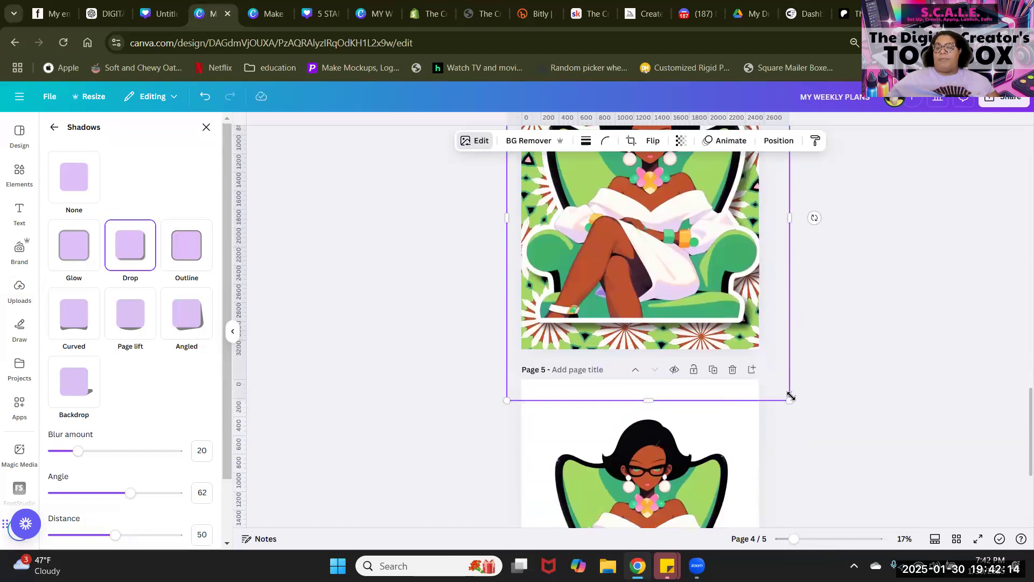
drag(767, 369, 754, 353)
drag(614, 231, 612, 254)
scroll(1019, 355, up, 4)
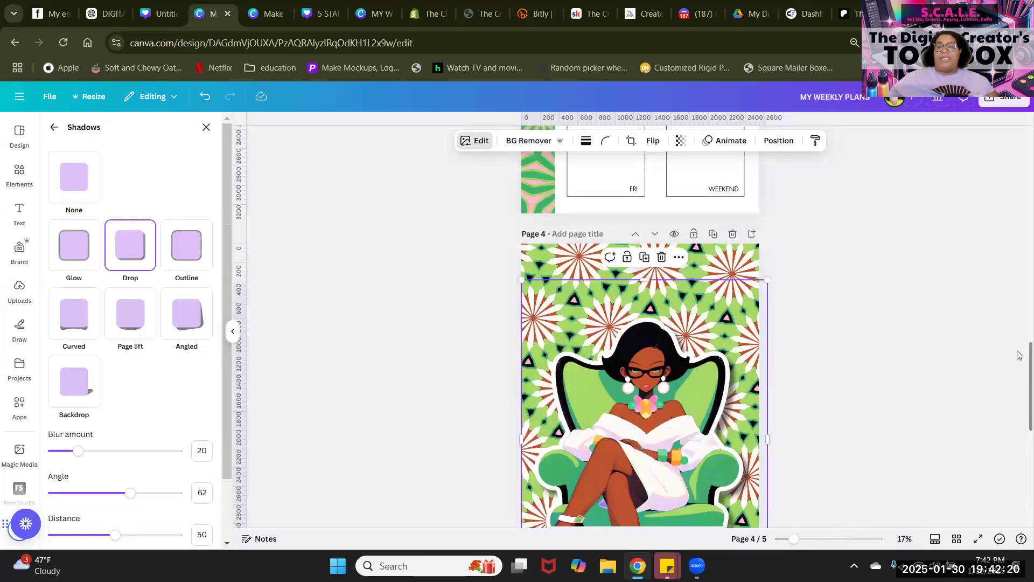
scroll(1019, 355, down, 1)
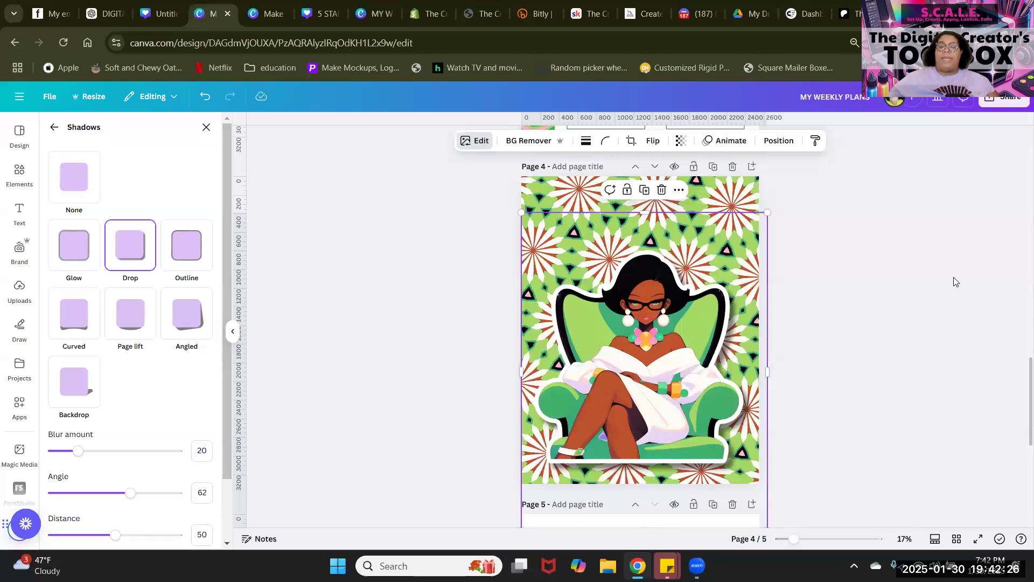
scroll(955, 281, up, 1)
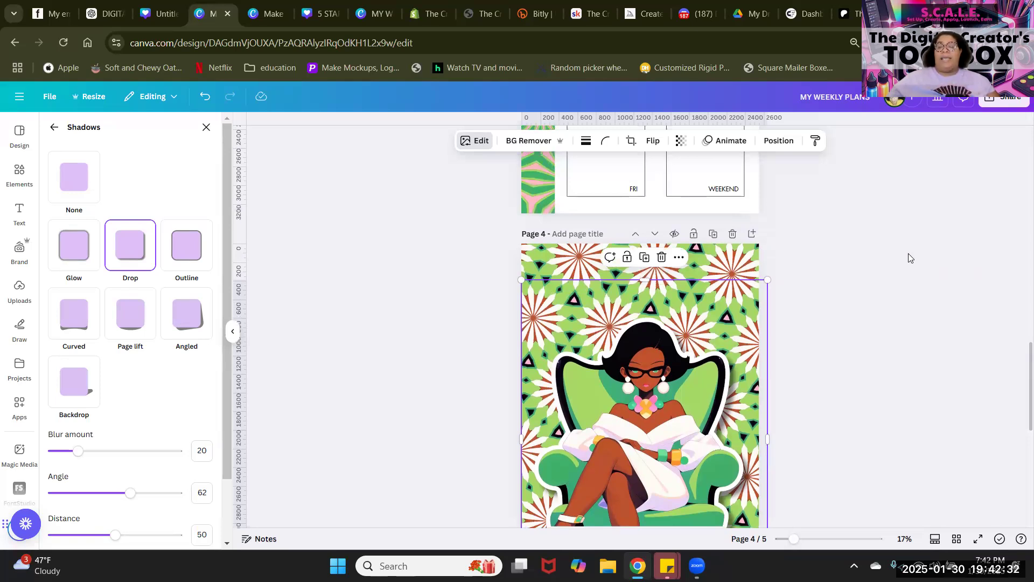
scroll(909, 258, up, 1)
scroll(909, 258, down, 2)
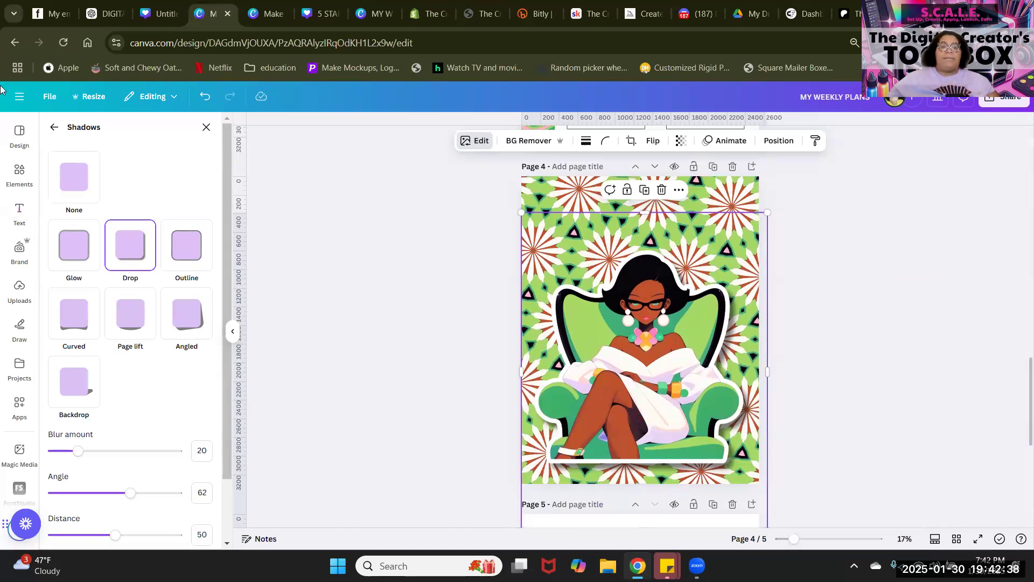
Step: Add a square shape to page 4 and stretch it into a horizontal band 2550 px wide and about 990 px high
click(20, 173)
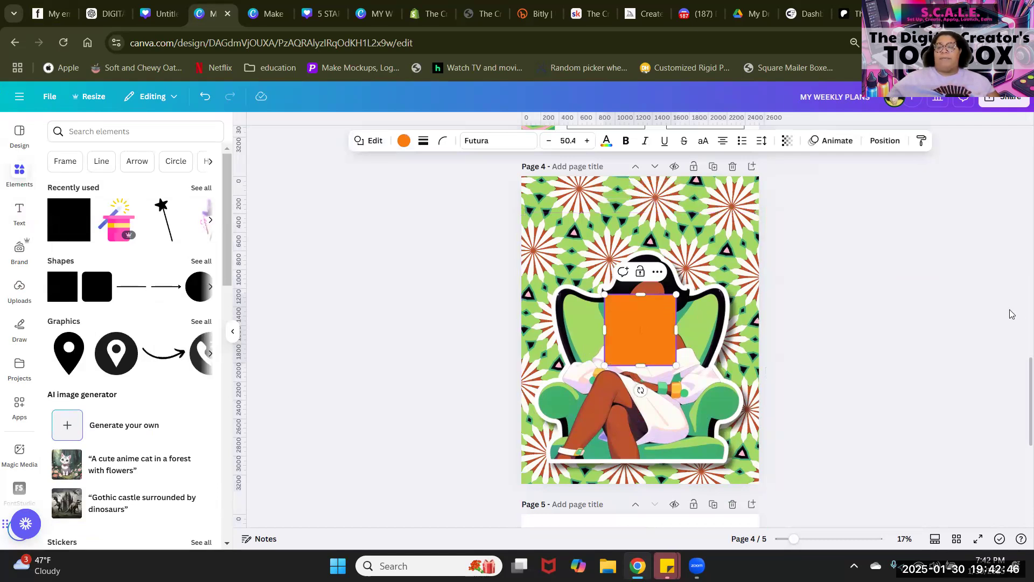
drag(637, 335, 759, 345)
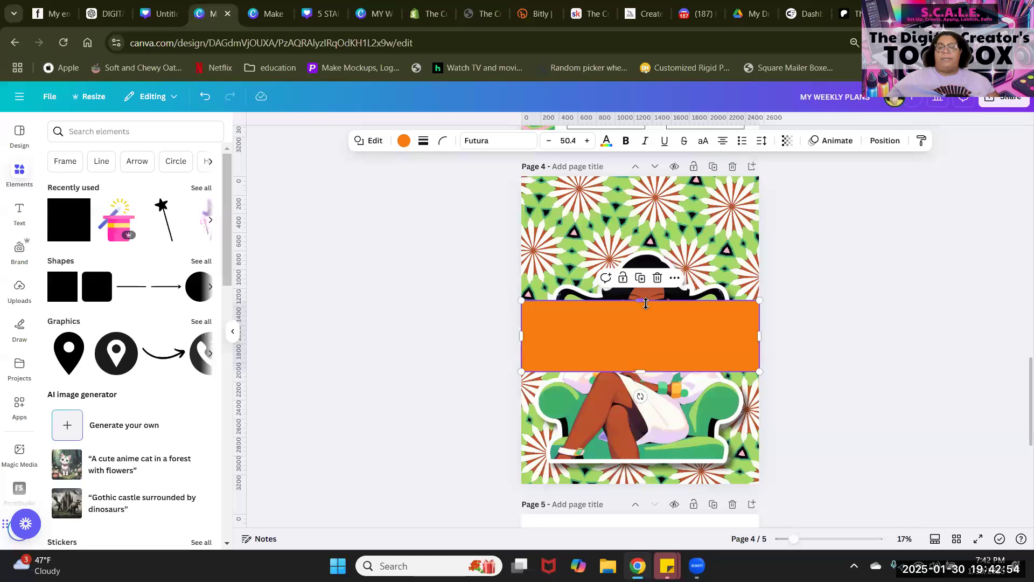
drag(645, 295, 645, 280)
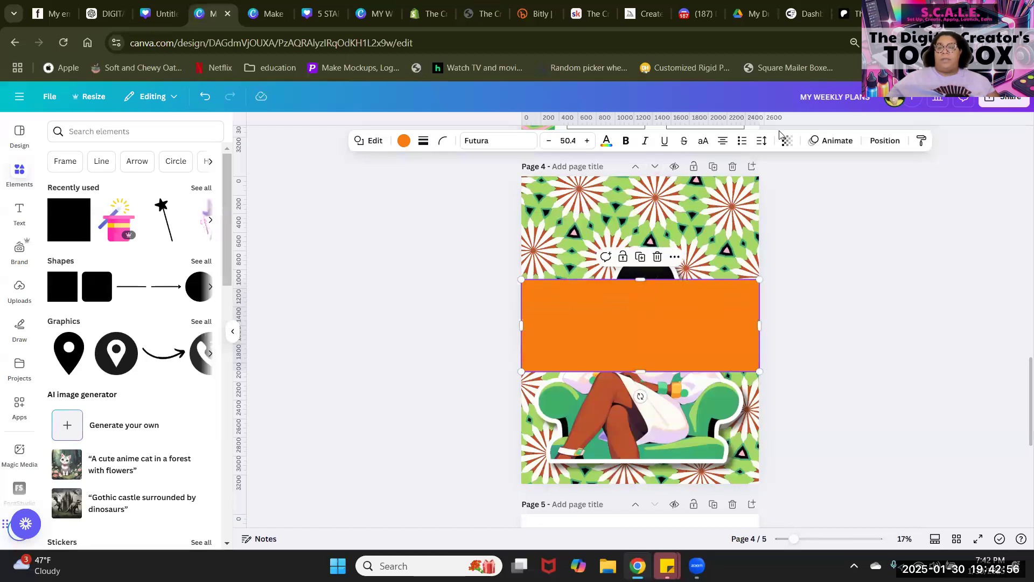
Step: Reorder page 4's layers so the orange band sits behind the armchair cutout and above the starburst pattern
click(887, 141)
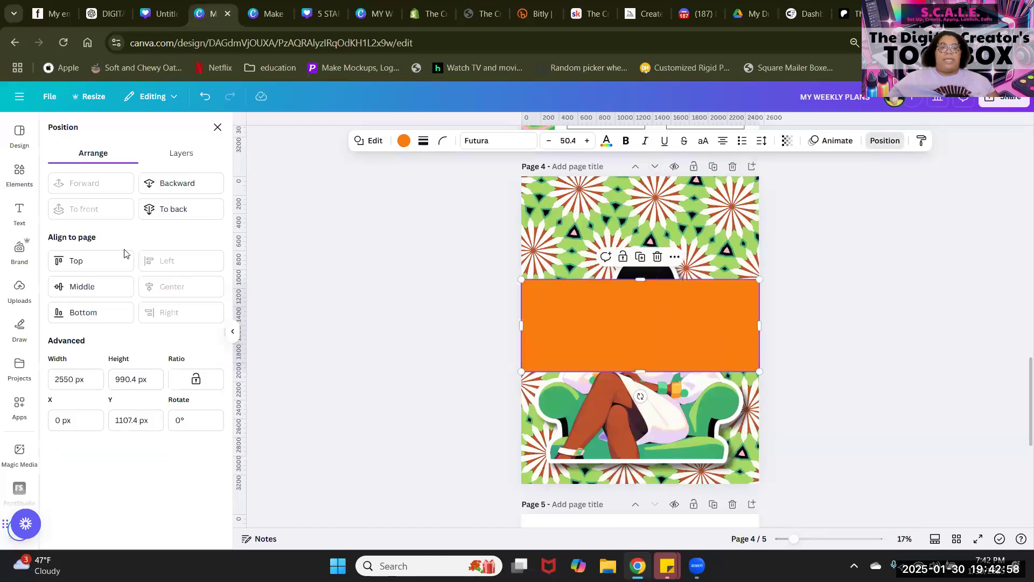
click(167, 153)
drag(132, 220, 133, 267)
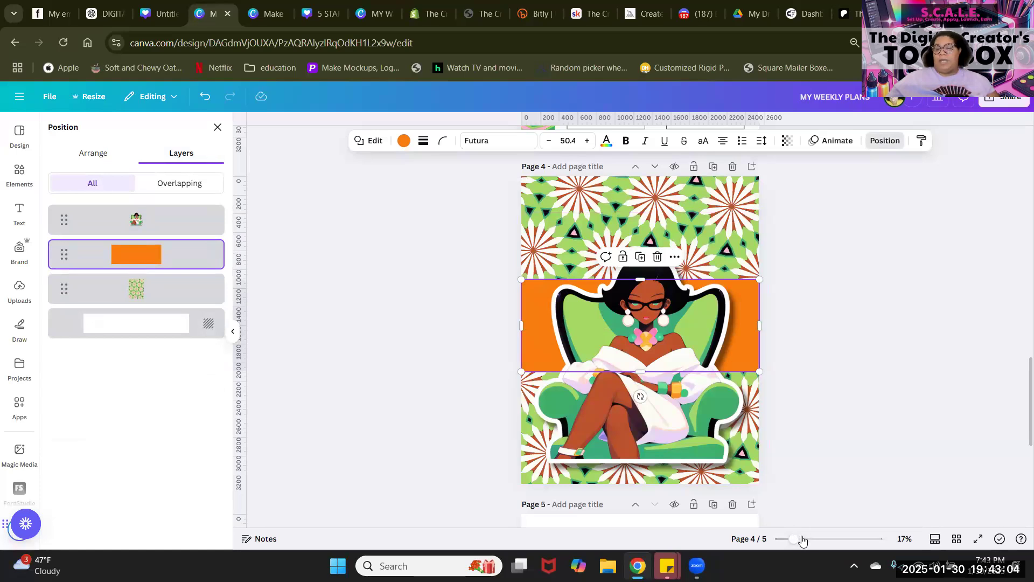
Step: Recolour the orange band on page 4 to #FA7FBD pink, sampled from the woman's necklace
drag(795, 539, 817, 539)
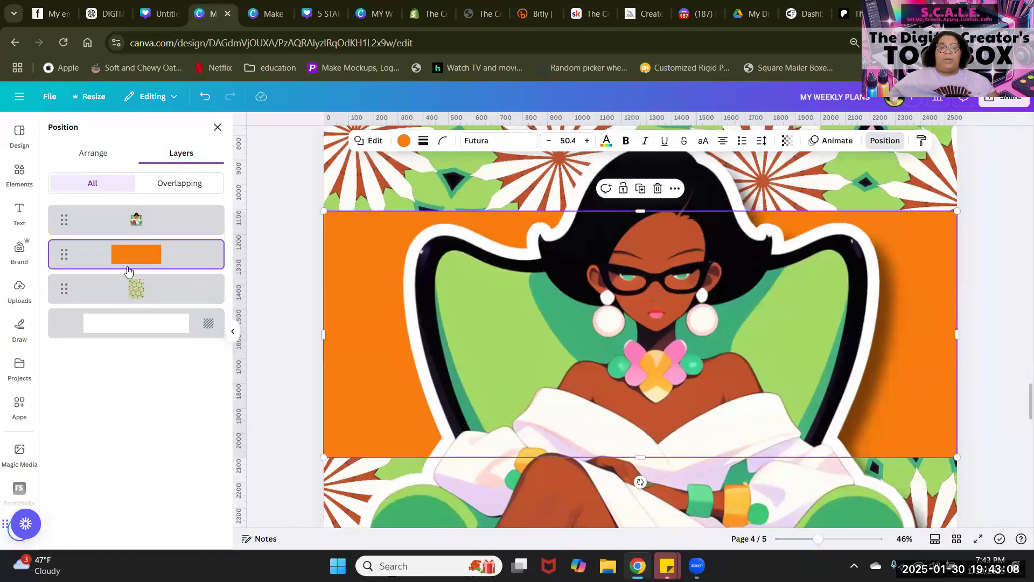
click(404, 141)
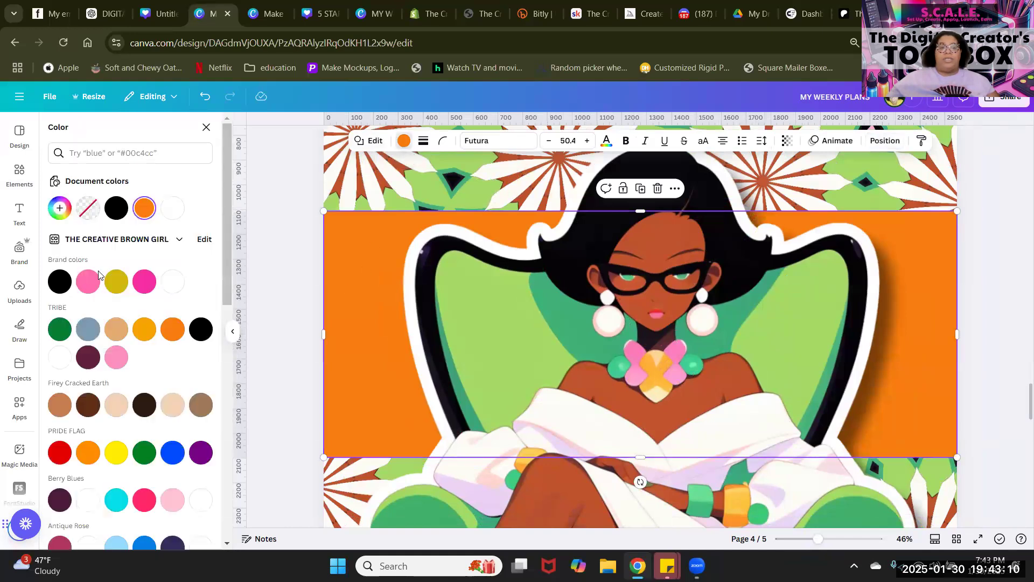
click(59, 208)
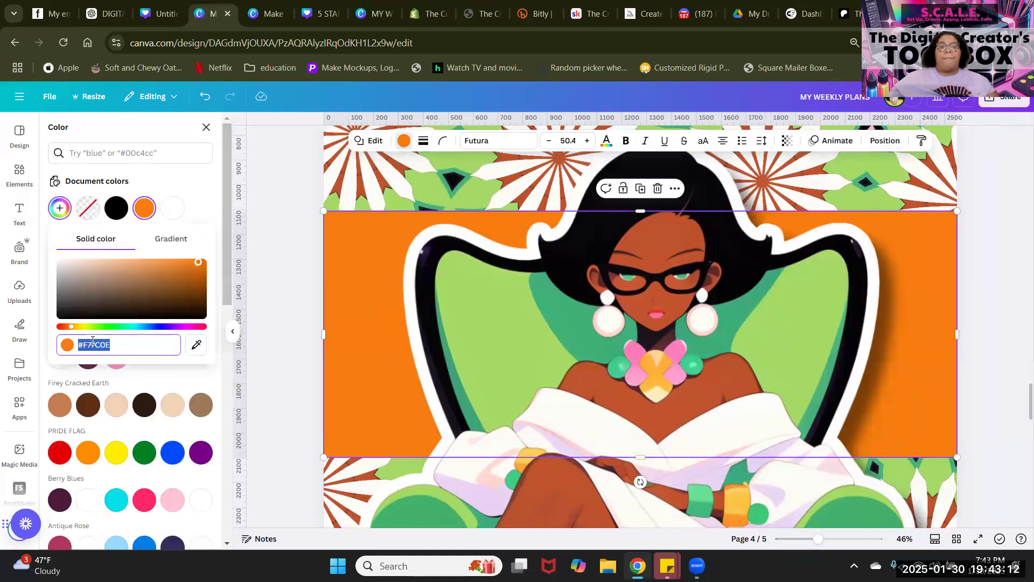
click(196, 345)
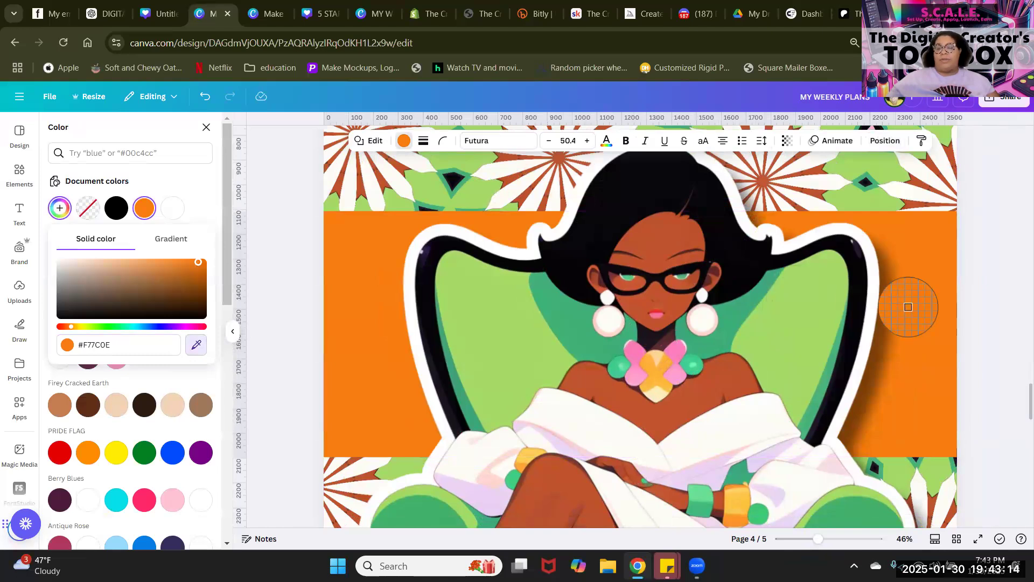
click(675, 348)
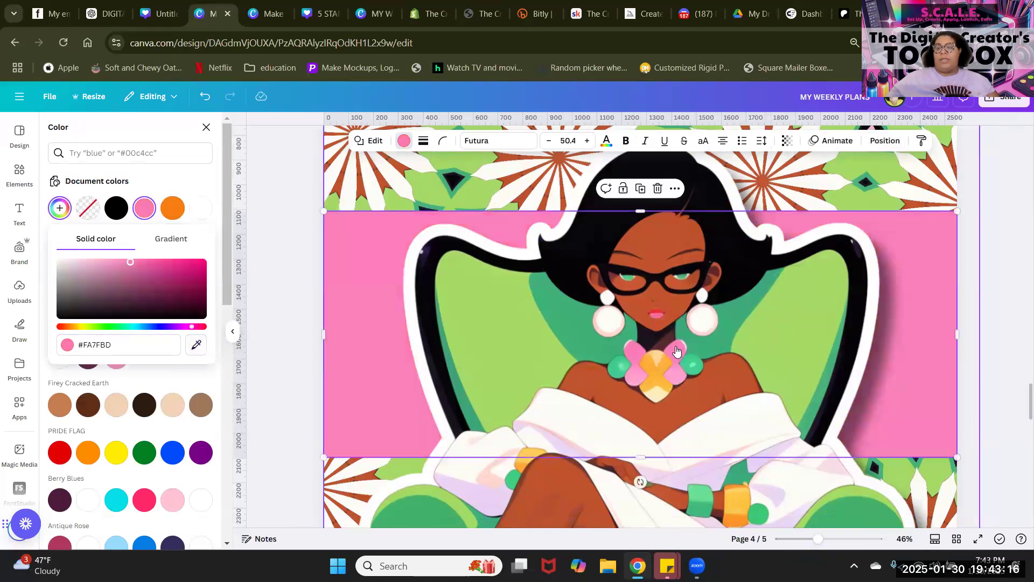
click(288, 268)
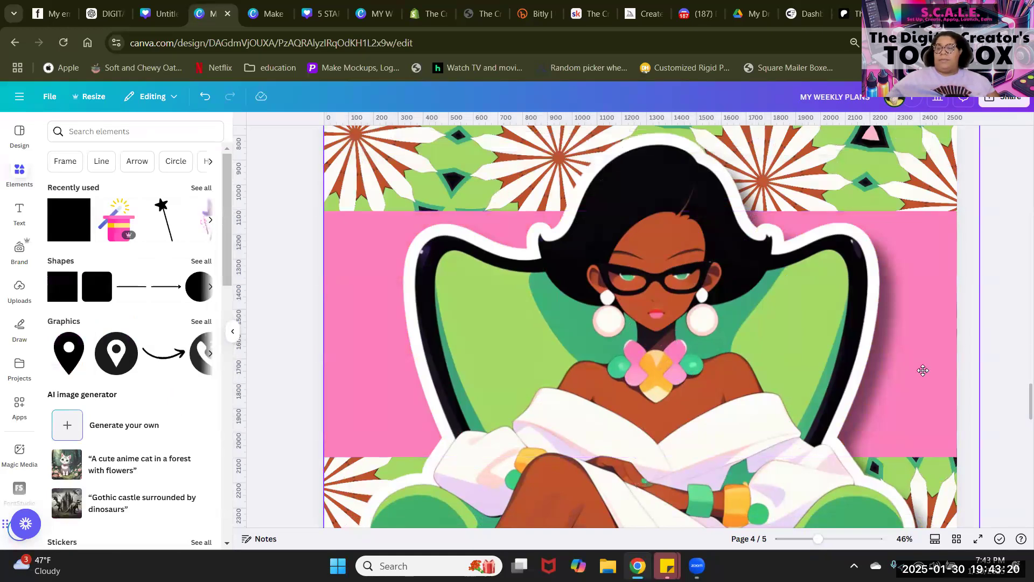
Step: Move the armchair cutout slightly higher on page 4, leaving more of the starburst pattern exposed beneath it
click(924, 370)
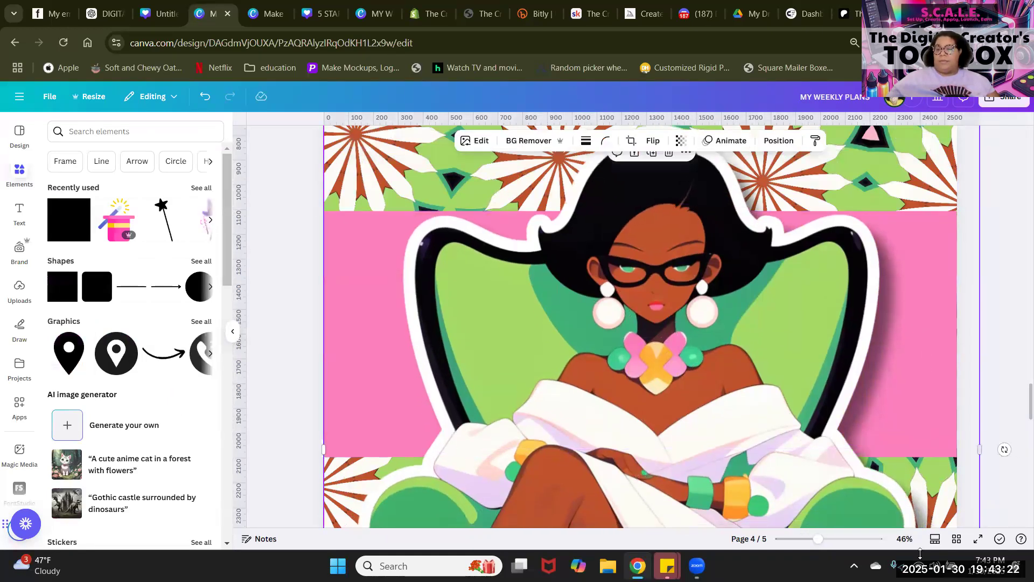
mouse_move(817, 543)
mouse_down()
mouse_move(798, 543)
mouse_move(838, 543)
mouse_move(804, 544)
mouse_up()
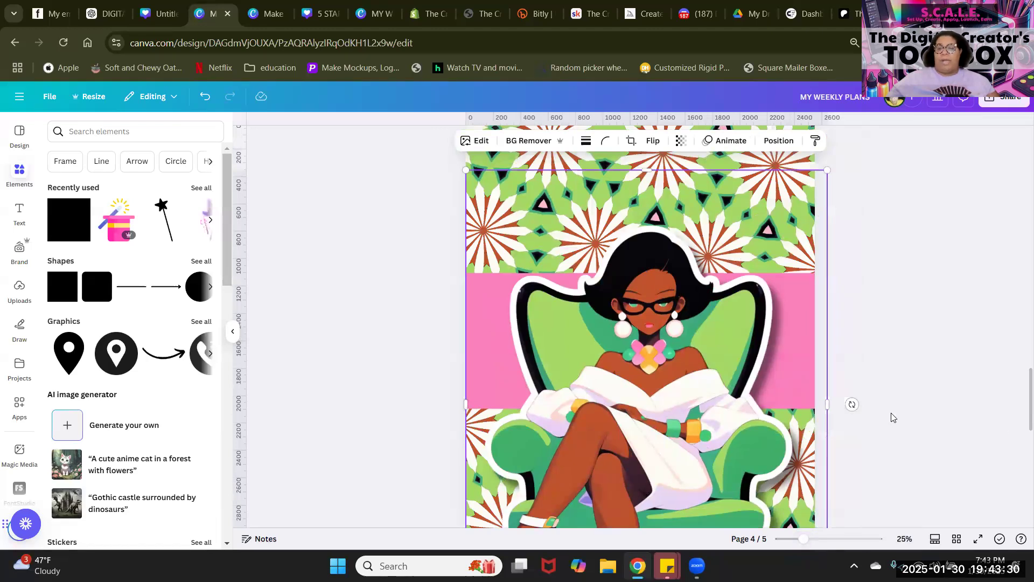
scroll(892, 416, down, 3)
scroll(891, 417, up, 3)
scroll(577, 380, down, 1)
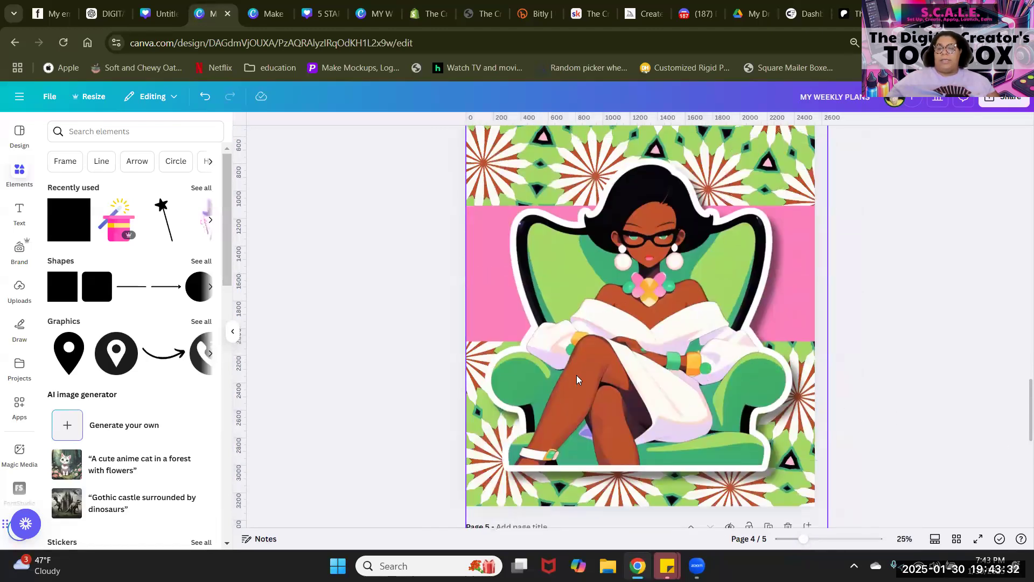
click(623, 399)
drag(623, 399, 619, 363)
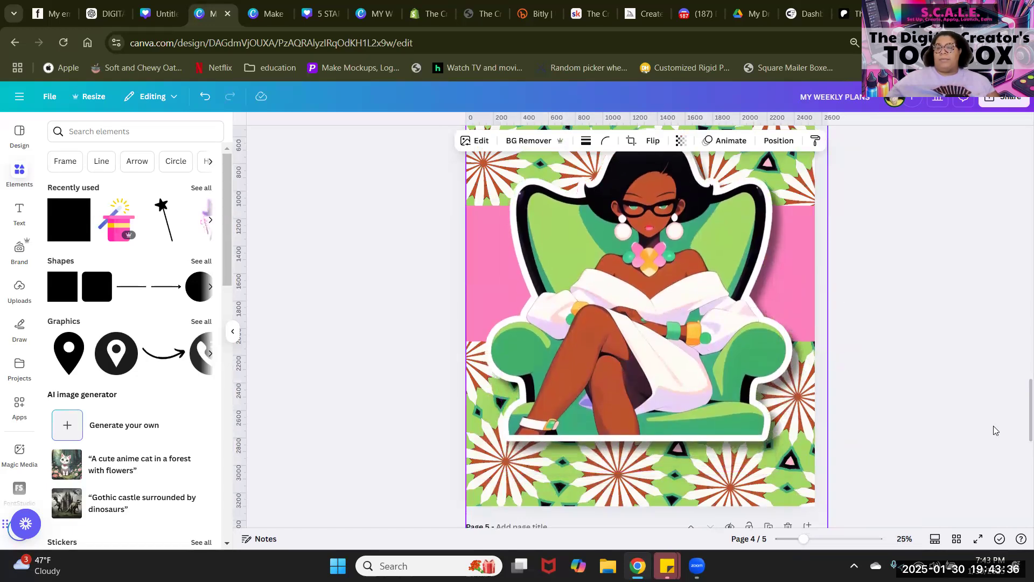
click(986, 397)
Step: Review the finished cover on page 4 against the weekly plans page and the plain cutout page around it
scroll(986, 396, up, 3)
scroll(992, 388, down, 2)
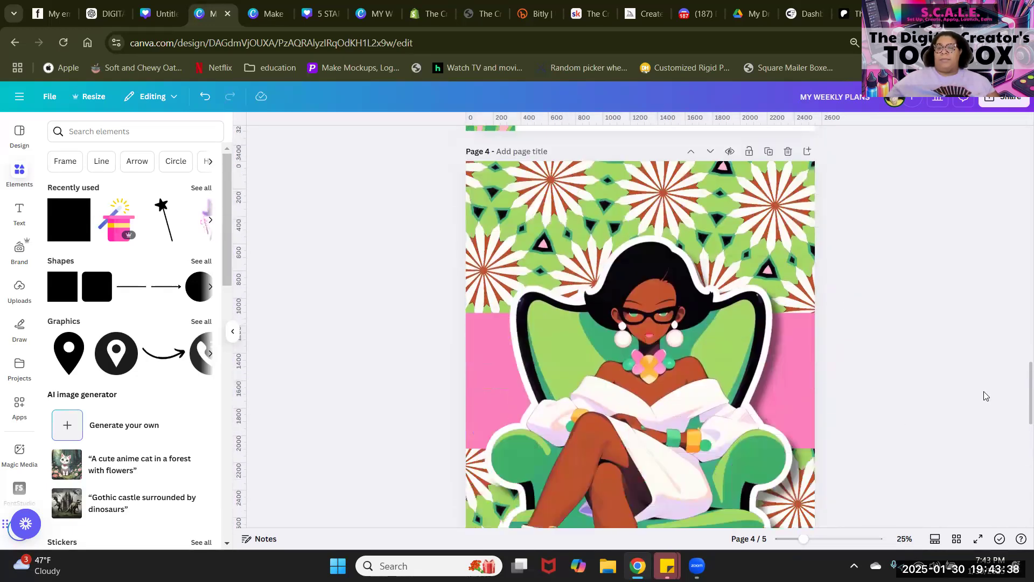
scroll(910, 402, down, 5)
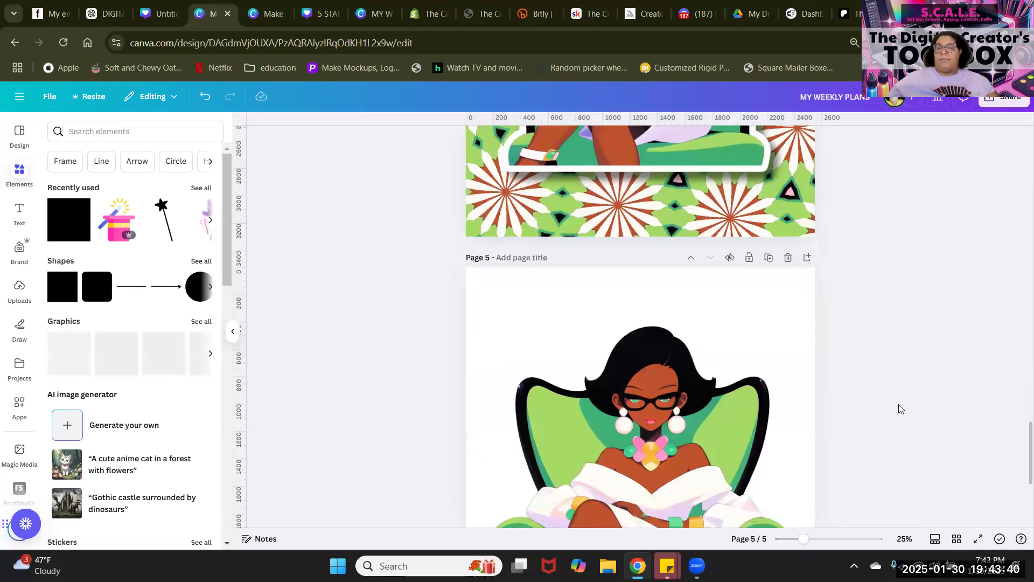
scroll(897, 409, up, 2)
scroll(894, 408, down, 5)
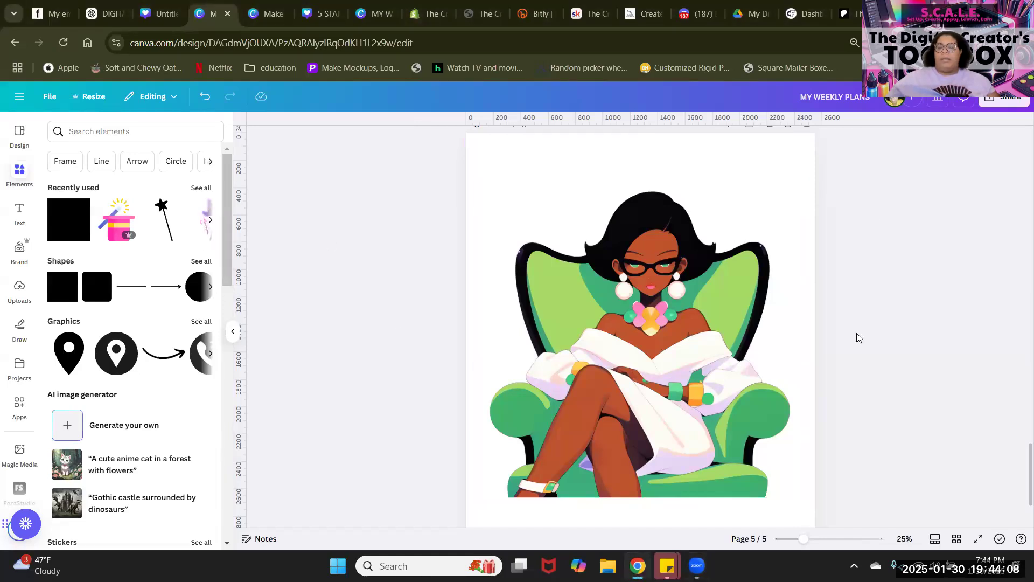
scroll(857, 333, up, 10)
scroll(857, 334, down, 3)
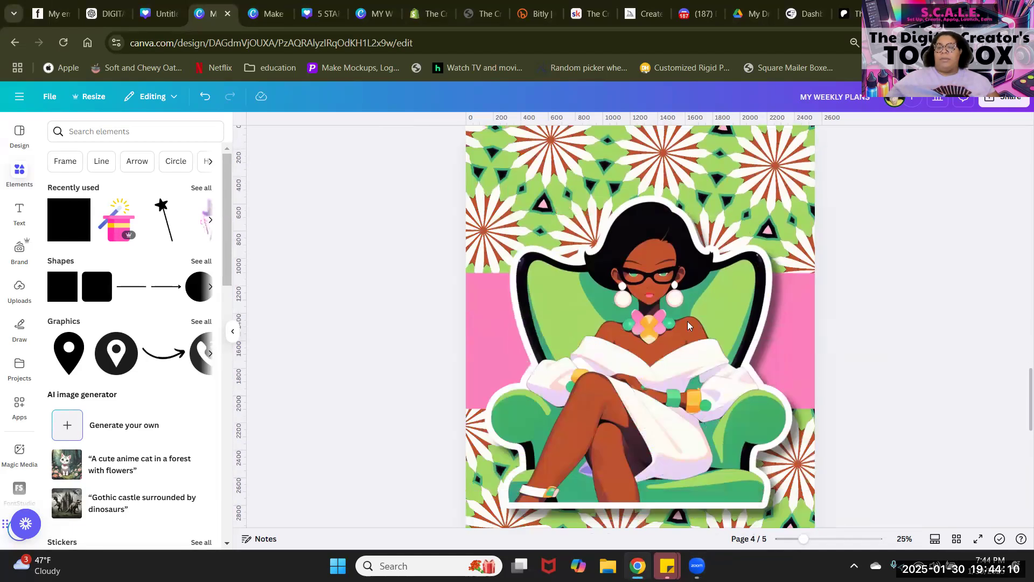
scroll(838, 386, up, 6)
scroll(695, 402, down, 3)
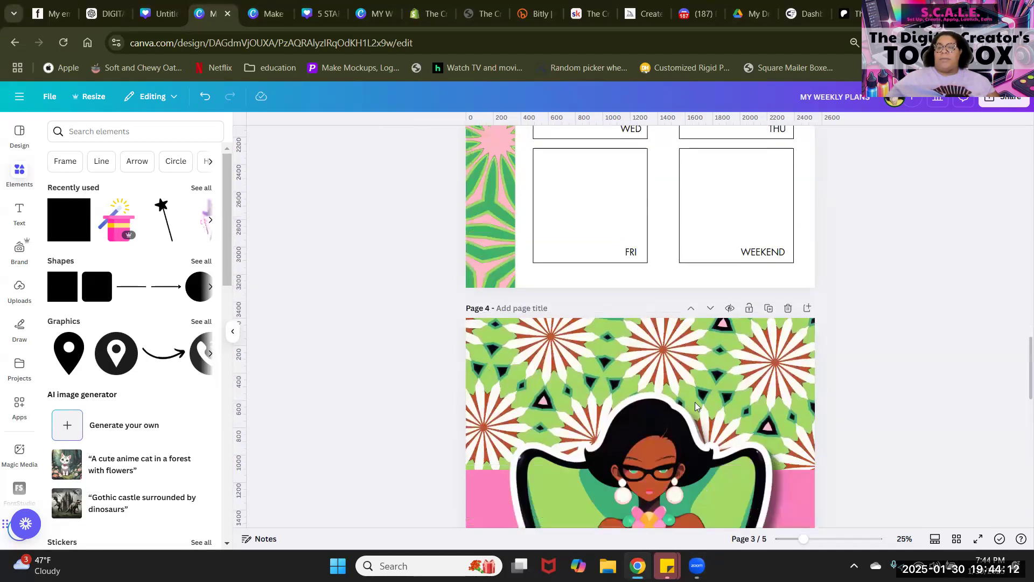
scroll(702, 406, up, 7)
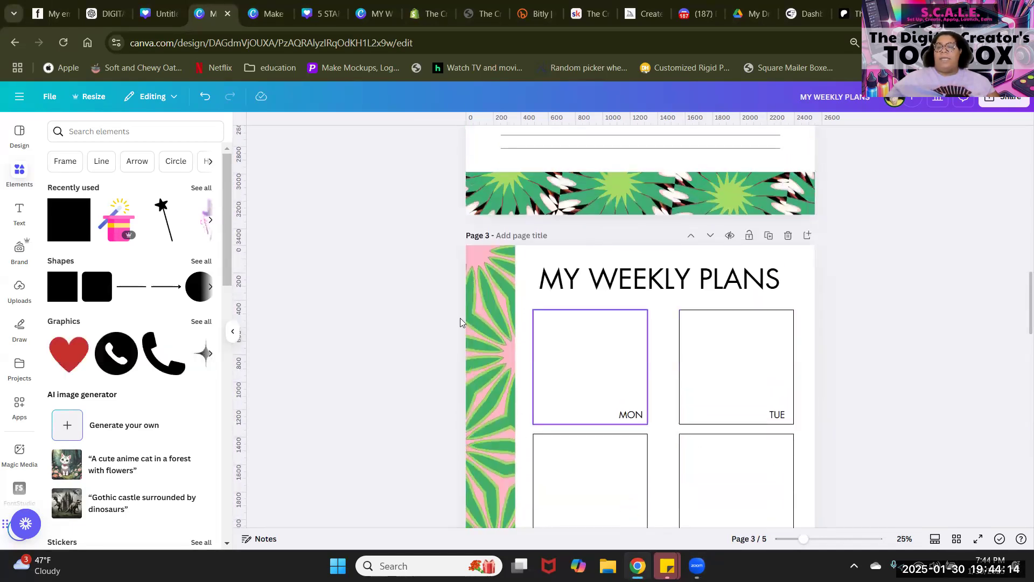
click(484, 288)
scroll(770, 458, down, 10)
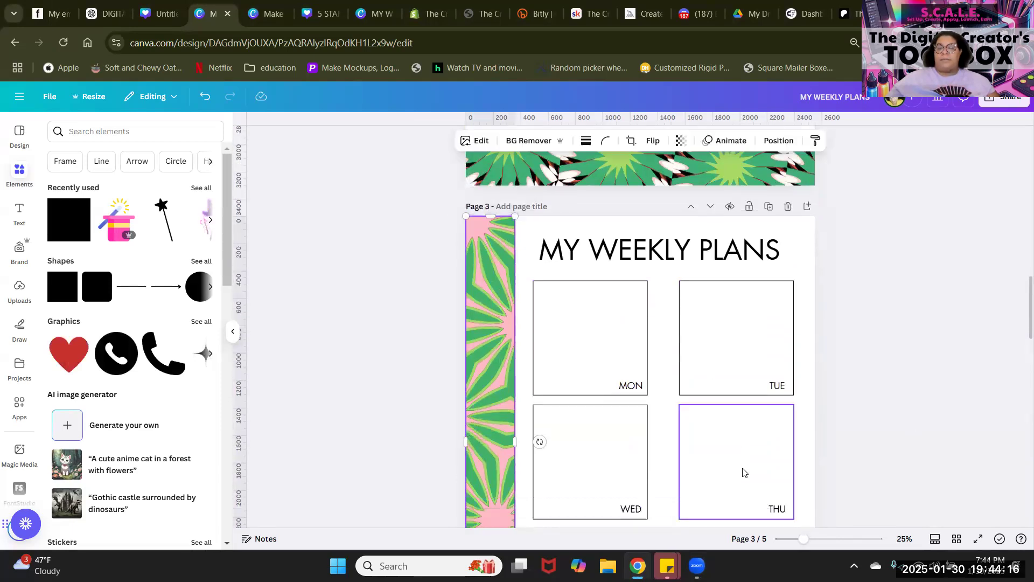
scroll(741, 468, up, 3)
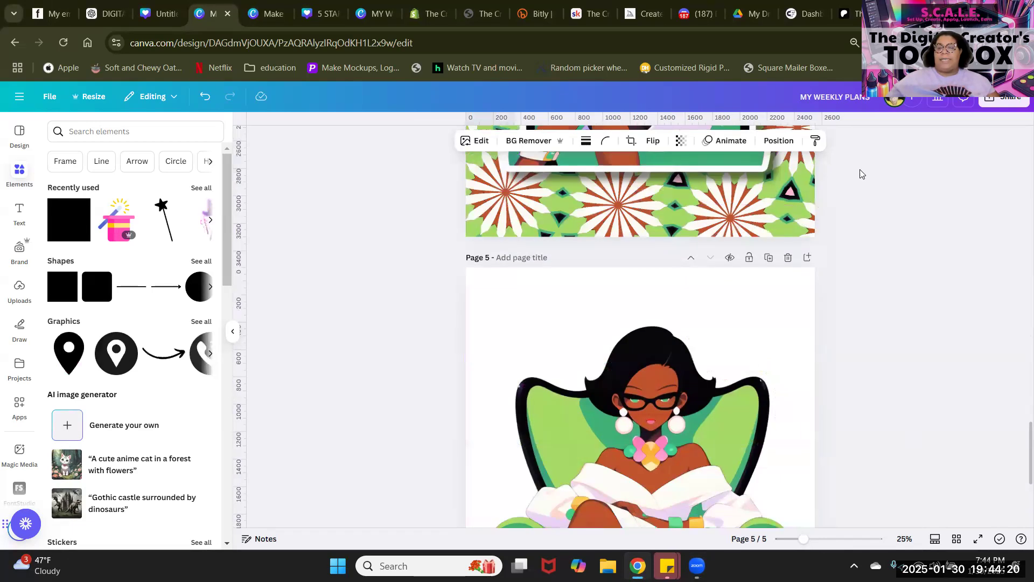
click(645, 340)
scroll(819, 263, up, 9)
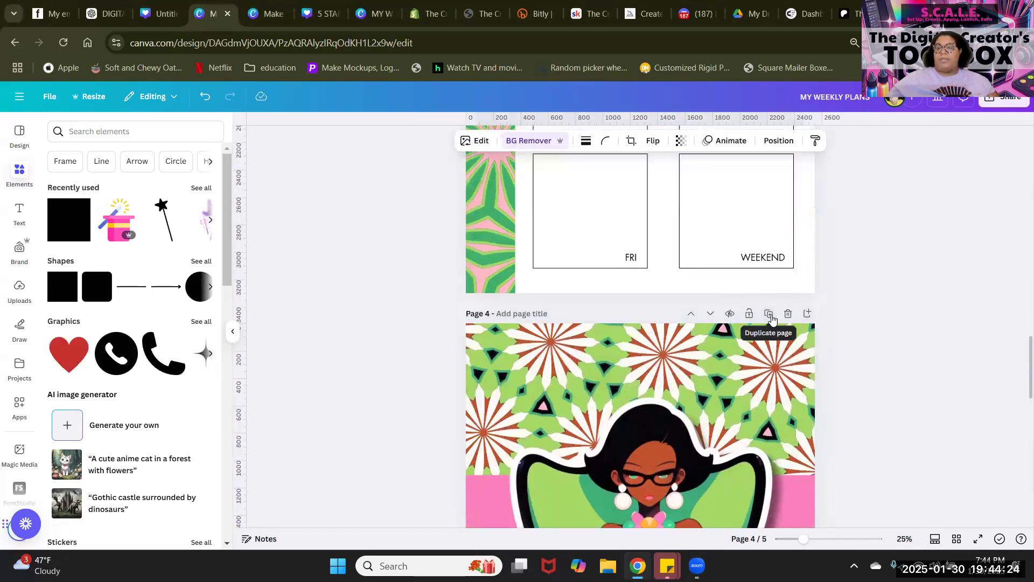
Step: Add a blank page after page 4 and place the uploaded black, green and pink scalloped pattern in its upper-left corner
click(807, 314)
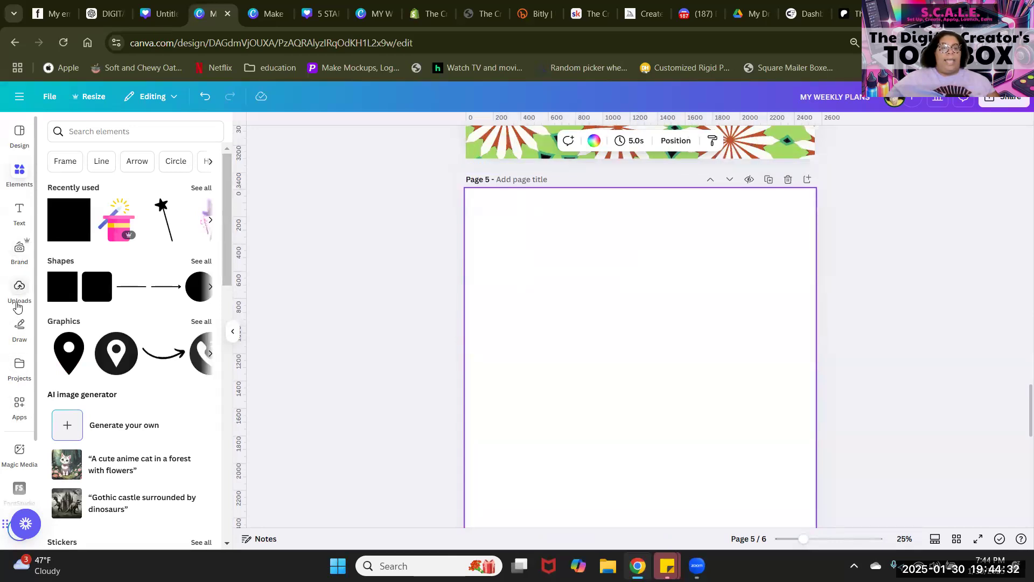
click(39, 285)
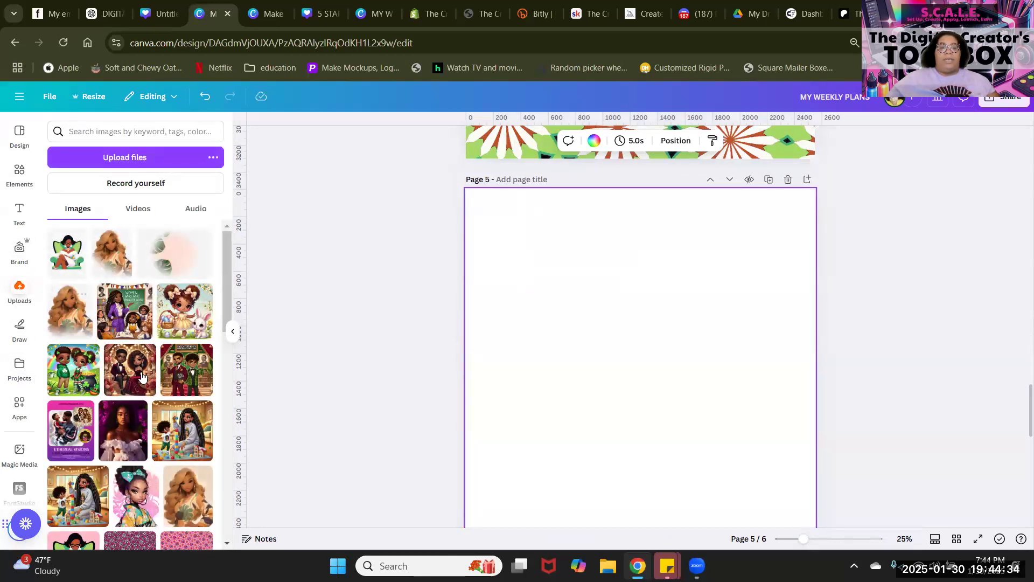
scroll(142, 376, down, 5)
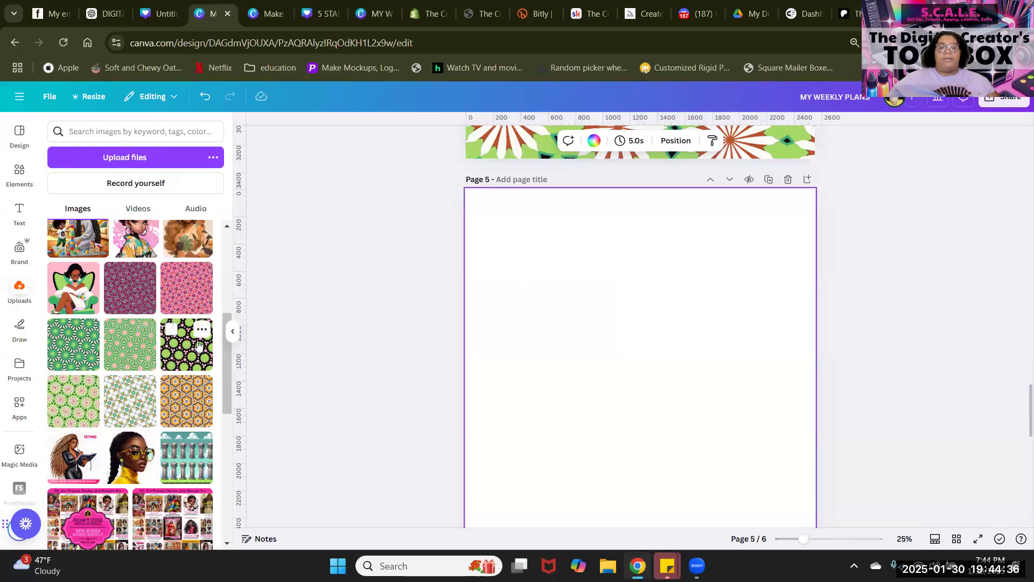
click(200, 359)
drag(650, 405, 618, 296)
Step: Crop the scalloped pattern into a vertical strip about 400 px wide along page 5's left edge, extending the full page height
drag(724, 316, 511, 316)
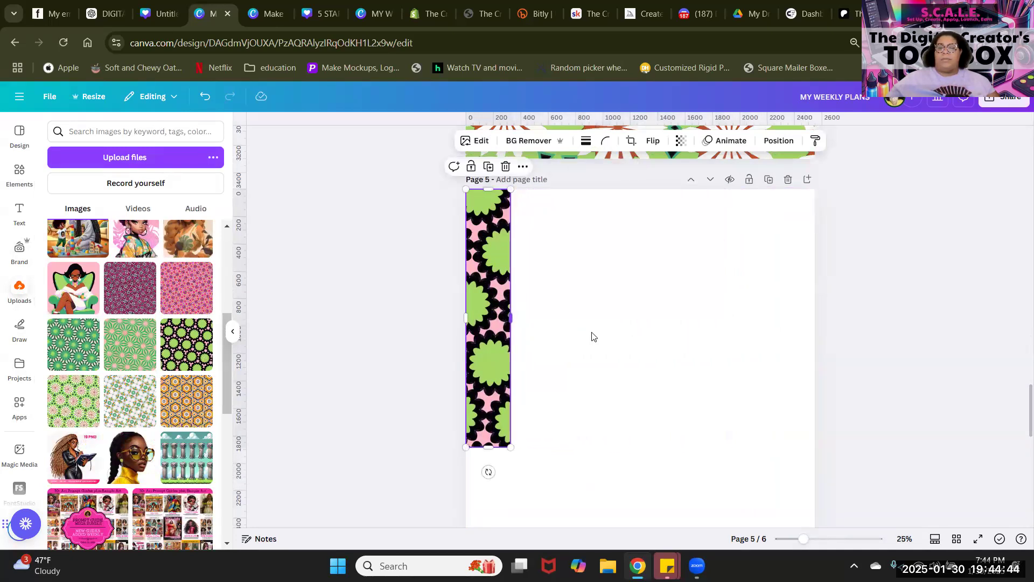
scroll(397, 325, down, 5)
drag(534, 277, 532, 371)
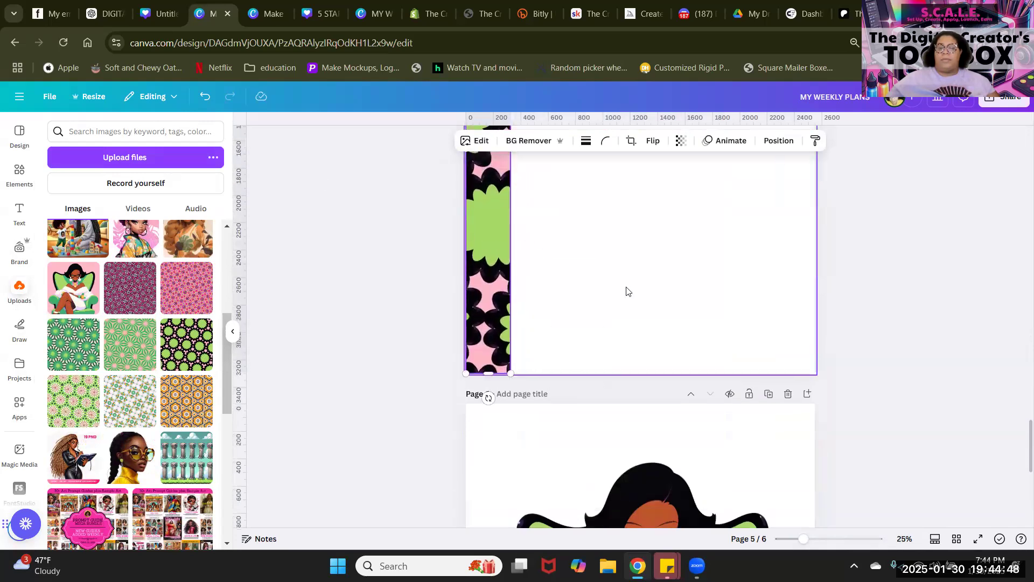
scroll(626, 291, up, 4)
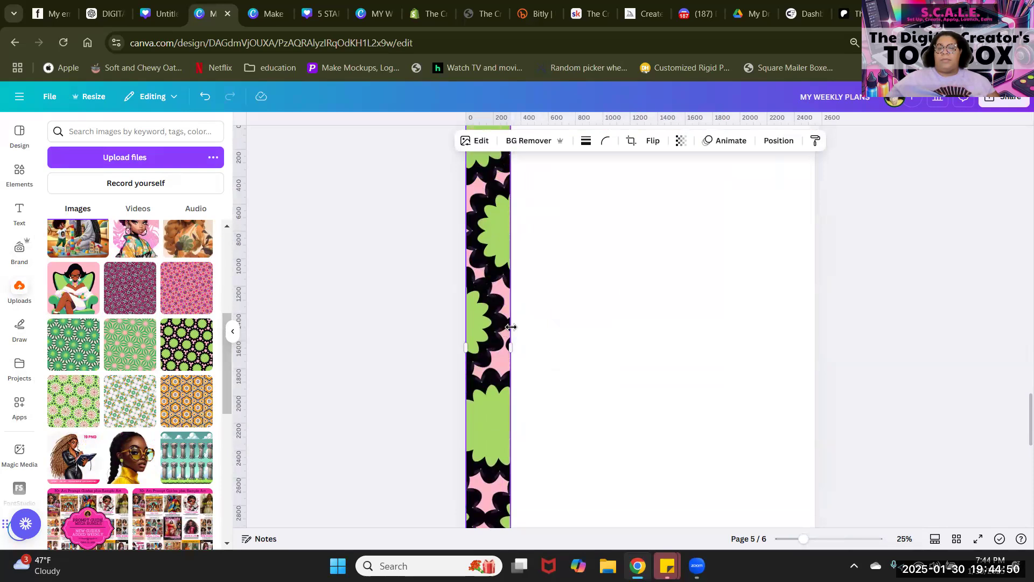
drag(523, 327, 533, 328)
scroll(792, 294, up, 5)
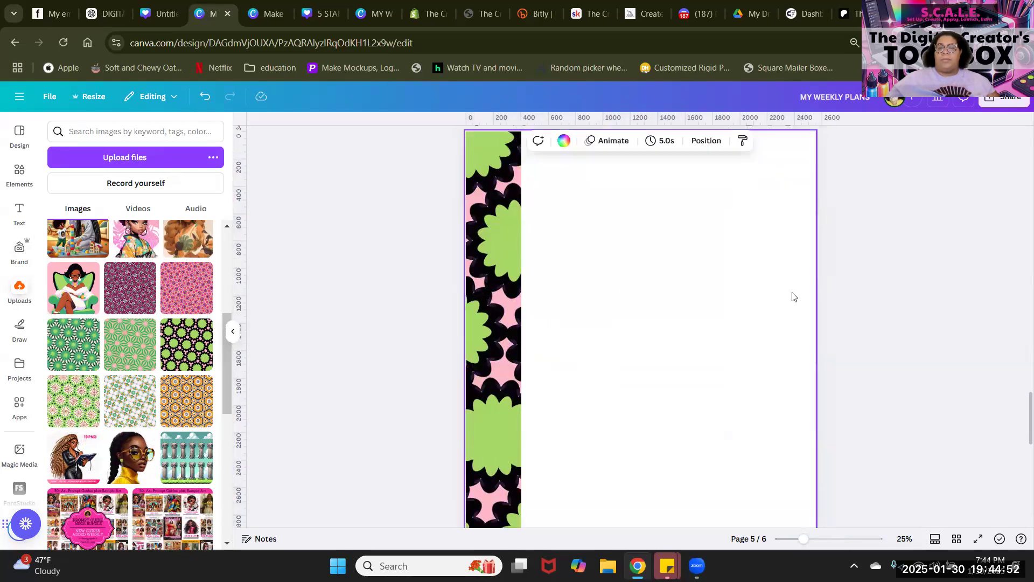
scroll(792, 292, down, 4)
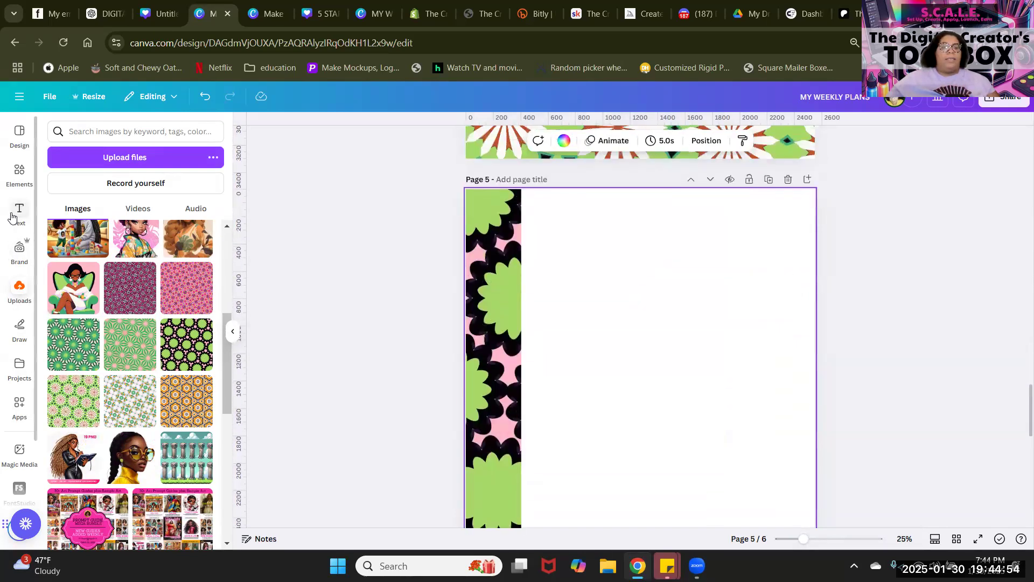
Step: Add a circle shape about 880 px in diameter to the upper part of page 5, beside the pattern strip
click(20, 172)
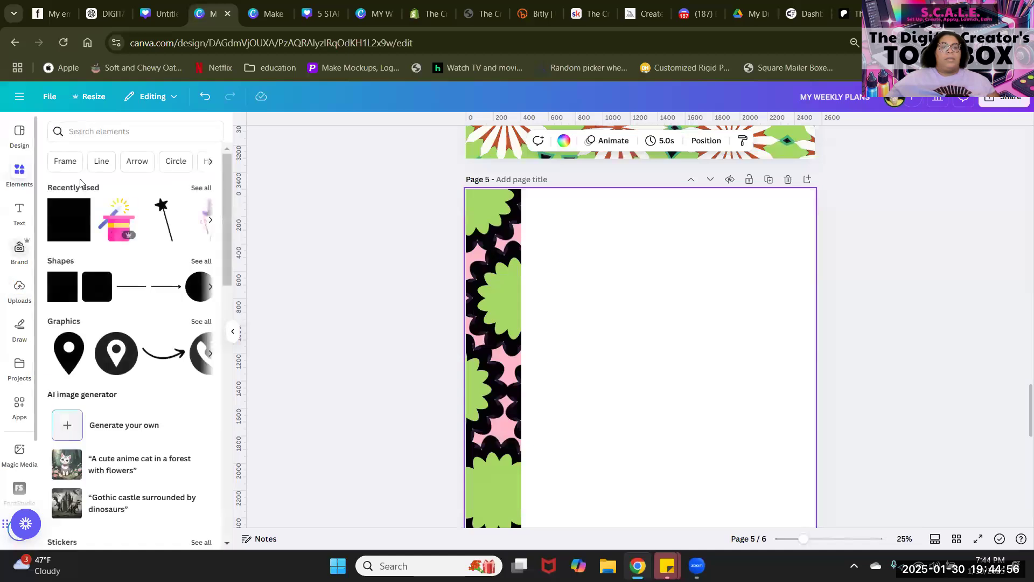
click(196, 296)
drag(642, 430, 591, 328)
drag(653, 351, 617, 327)
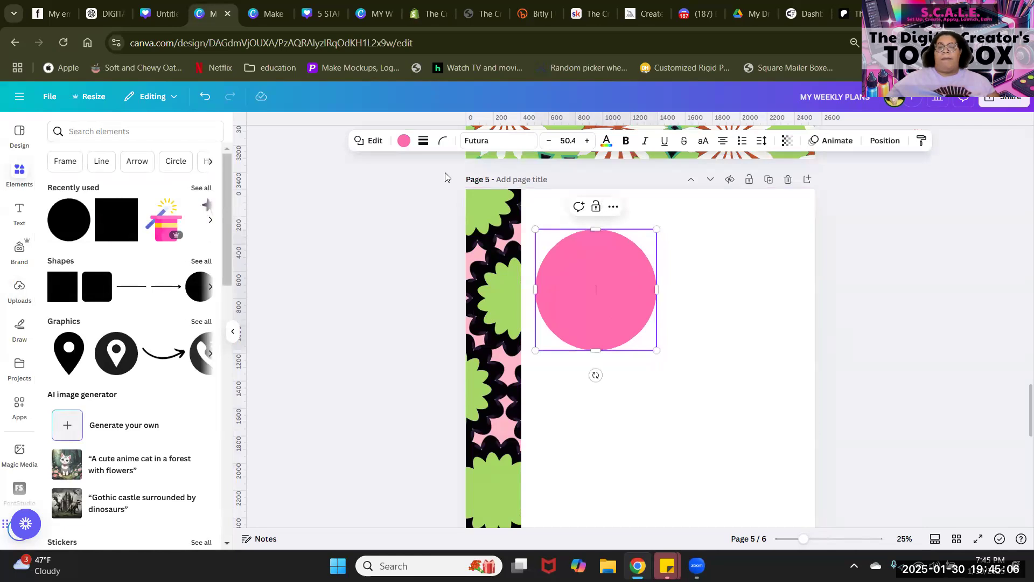
Step: Give the pink circle a thin solid black border
click(424, 141)
click(402, 177)
drag(393, 212, 373, 212)
click(633, 297)
Step: Enlarge the bordered circle to about 1020 px in diameter and shift it closer to the pattern strip on page 5
drag(658, 350, 676, 369)
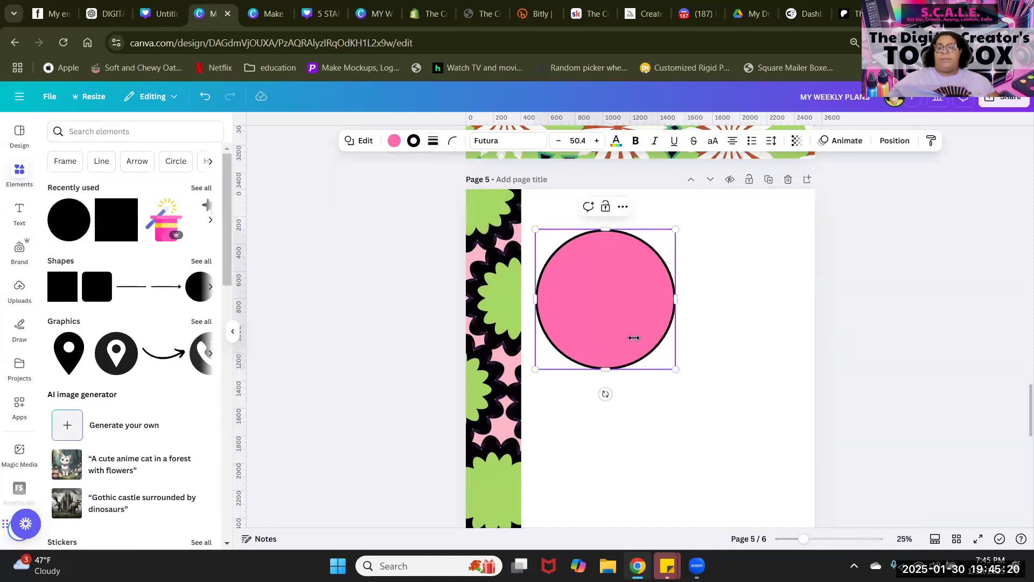
drag(635, 332, 634, 327)
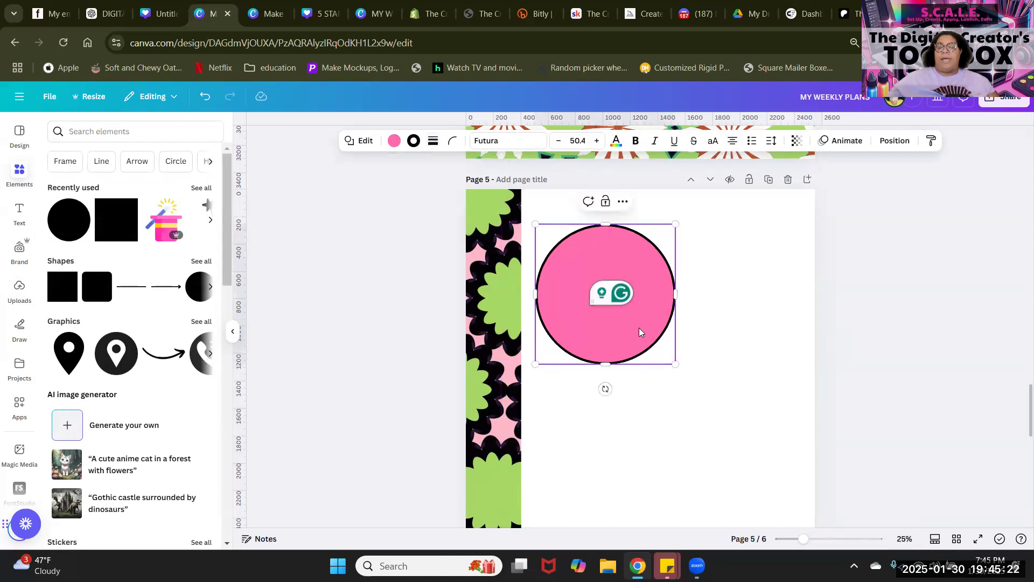
drag(627, 343, 621, 345)
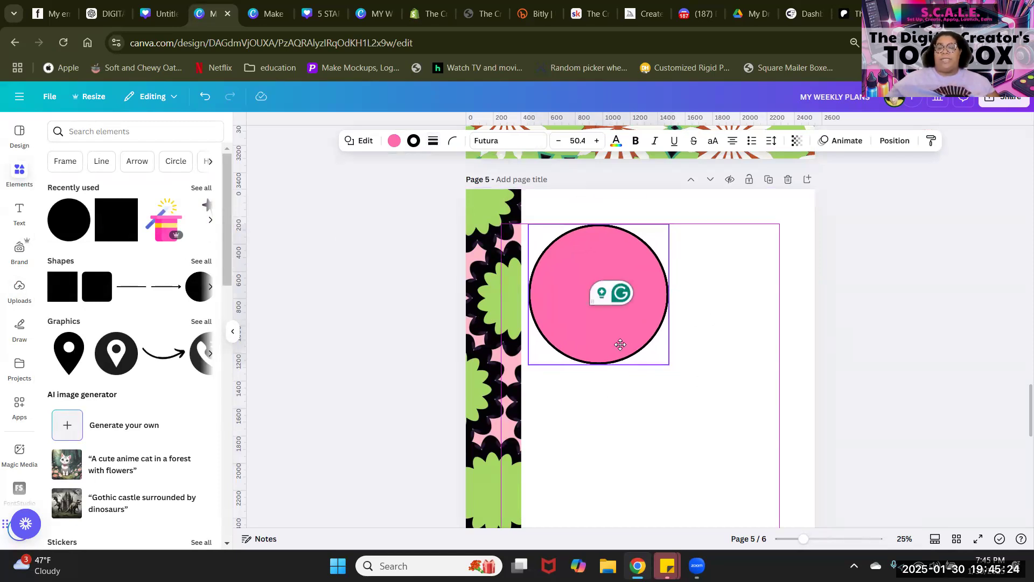
click(855, 312)
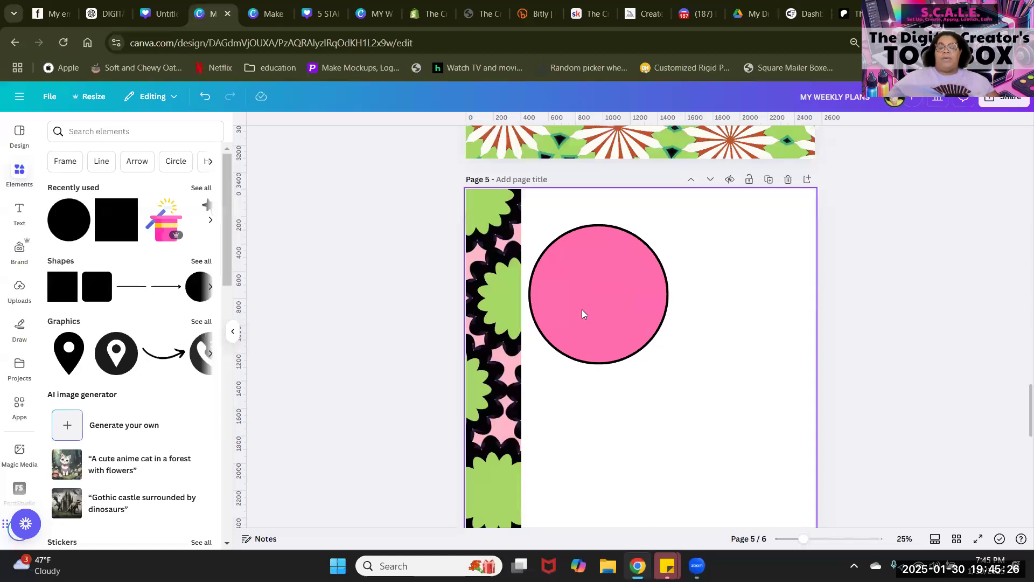
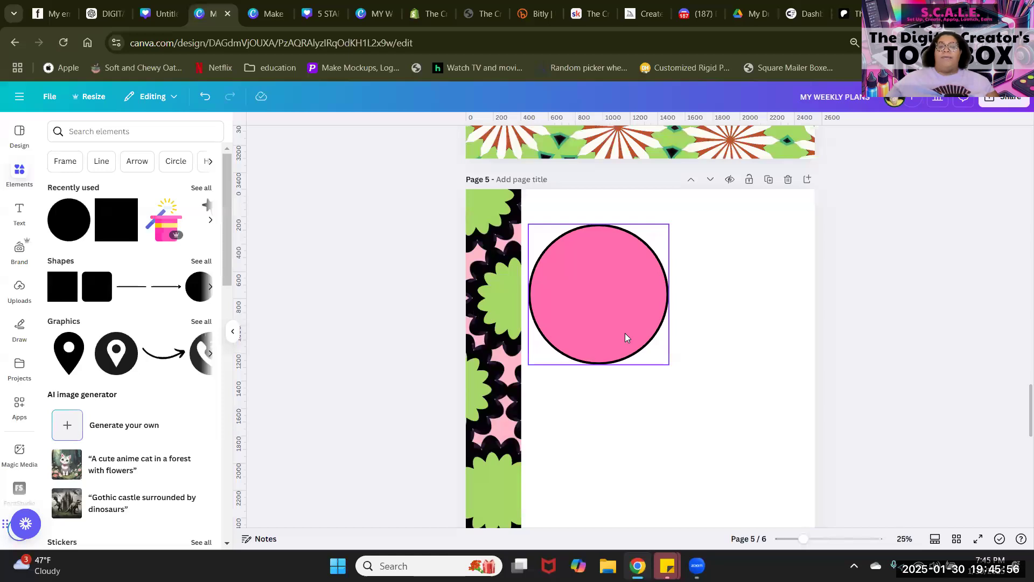
scroll(625, 333, up, 3)
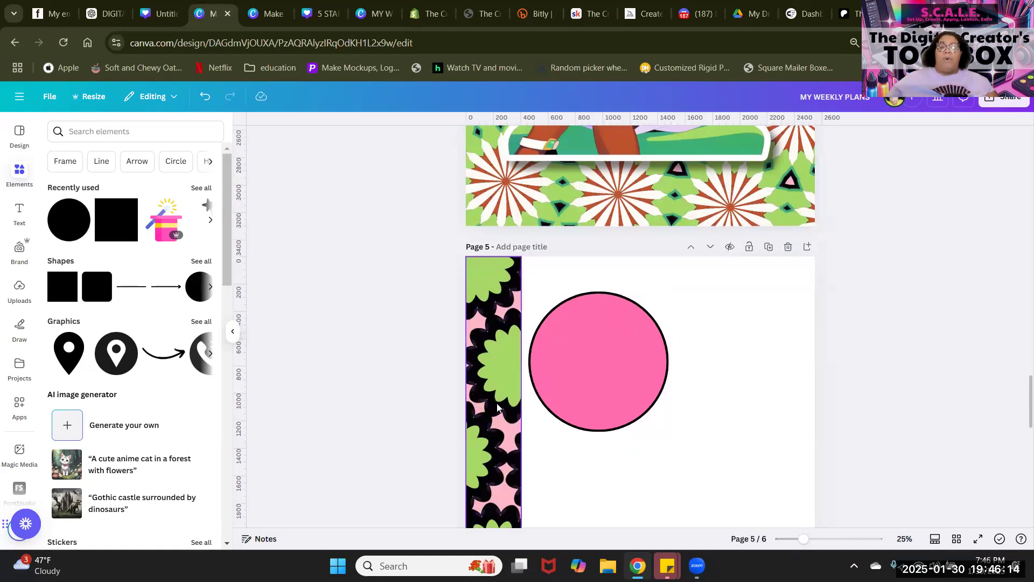
Step: Change the fill of the pink circle on page 5 to white
scroll(577, 424, down, 5)
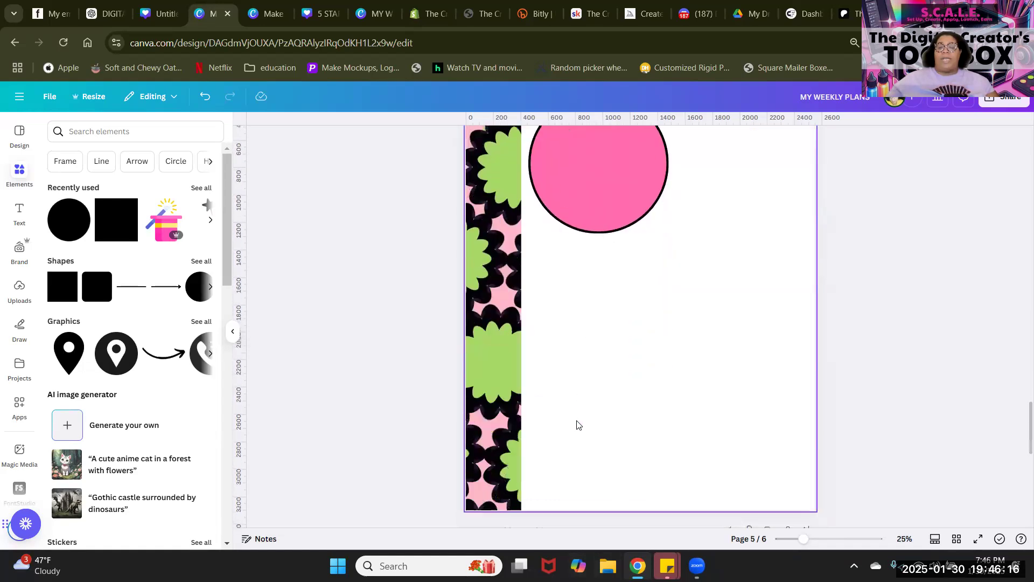
scroll(577, 423, up, 7)
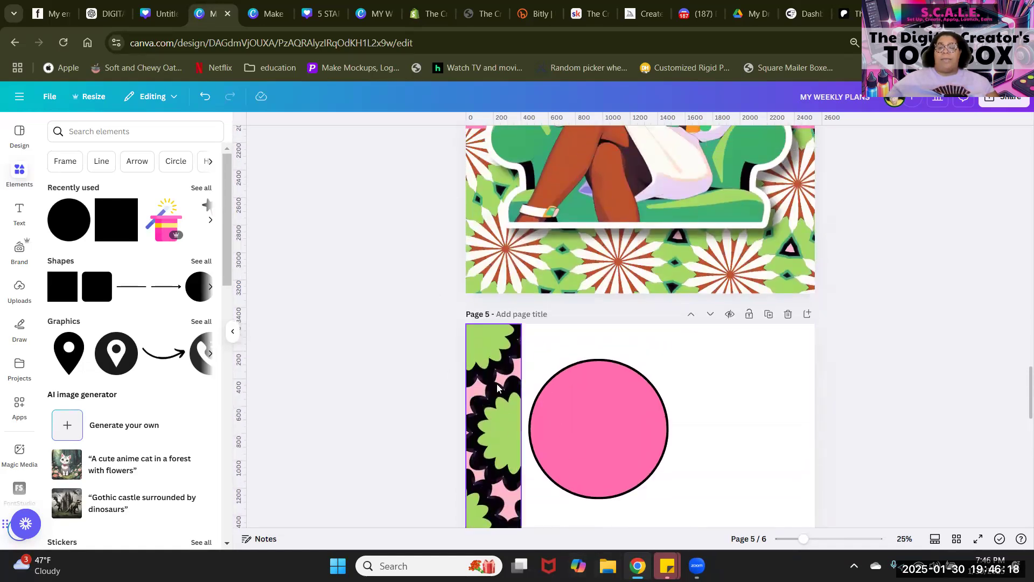
click(612, 419)
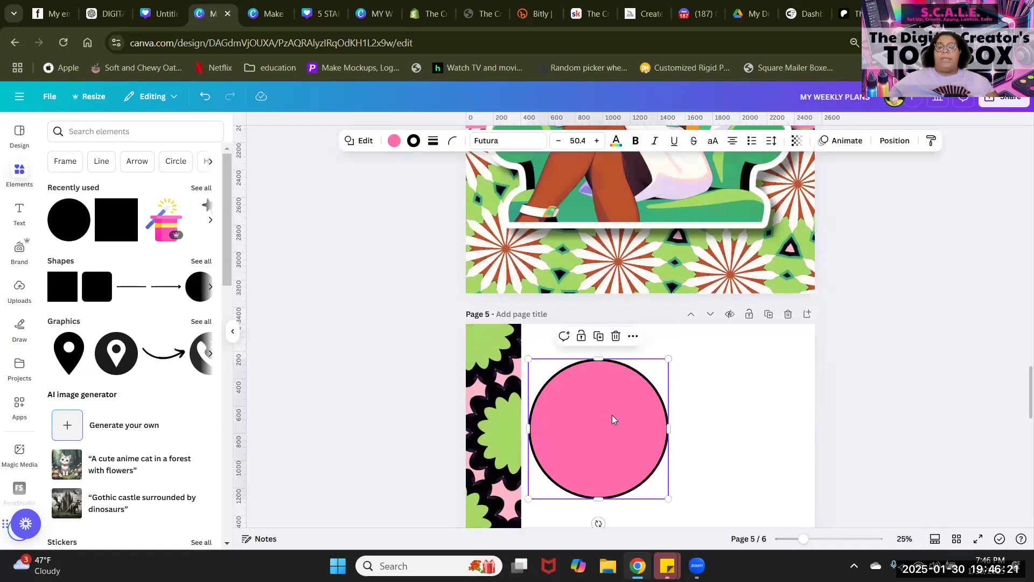
click(394, 140)
click(201, 208)
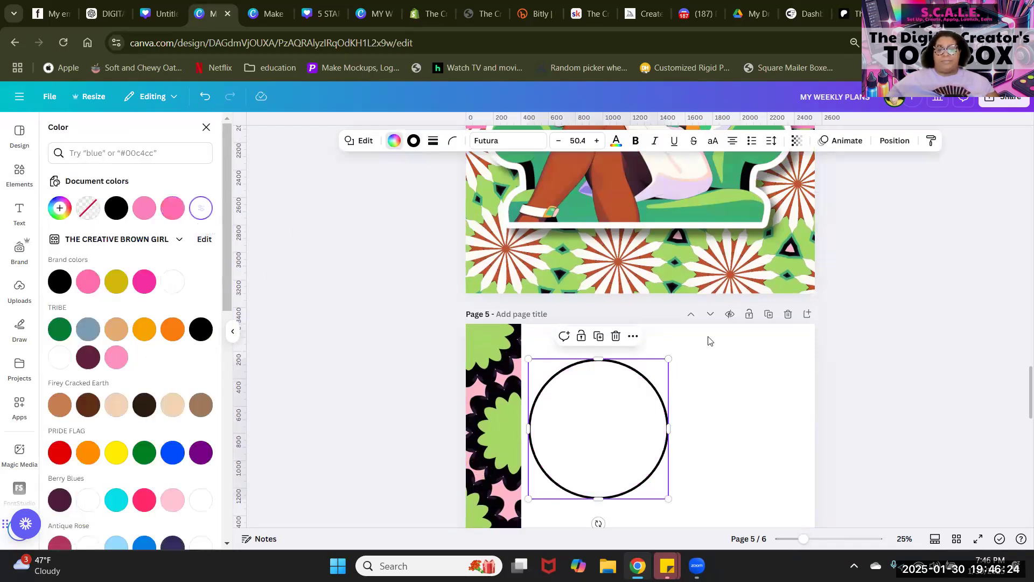
click(207, 127)
Step: Duplicate the white circle and align the two circles side by side on page 5, about 26 px apart
click(621, 432)
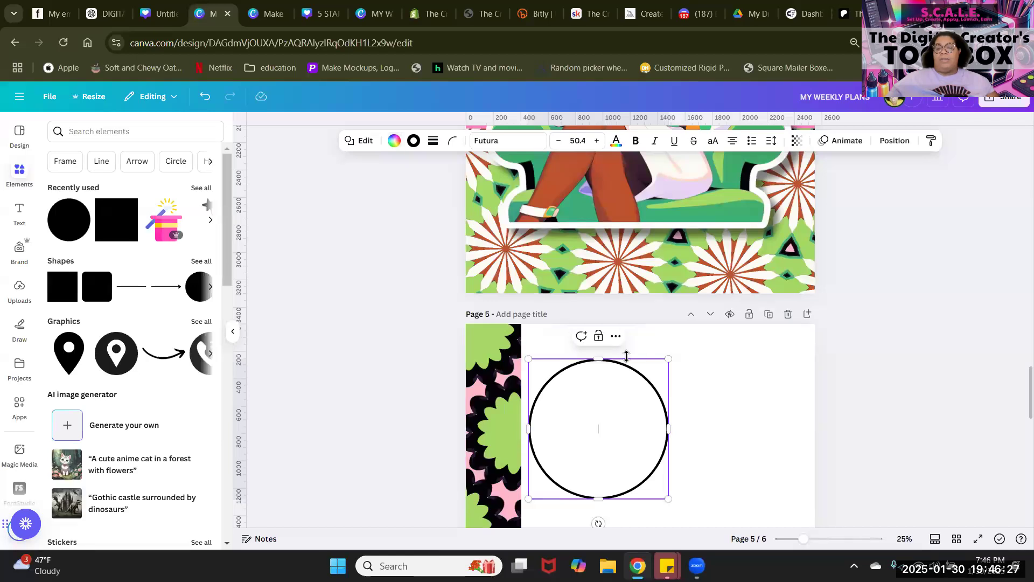
click(790, 461)
click(574, 429)
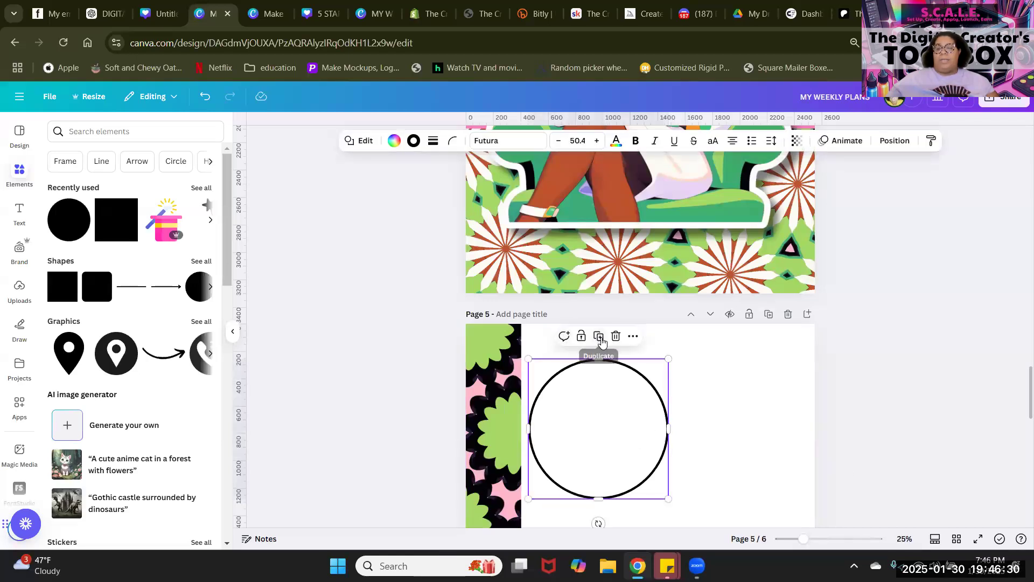
drag(693, 456, 735, 452)
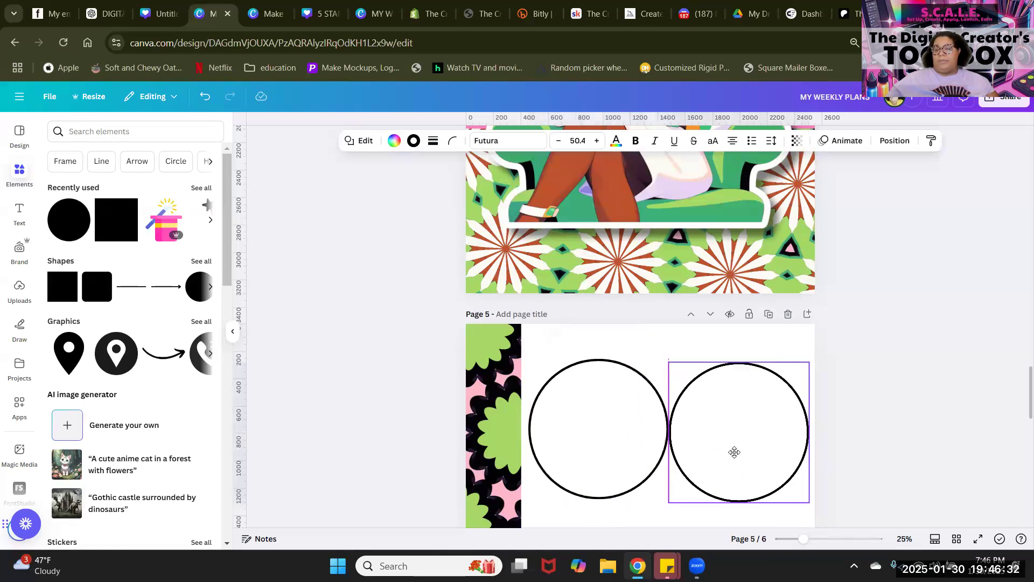
drag(636, 457, 633, 455)
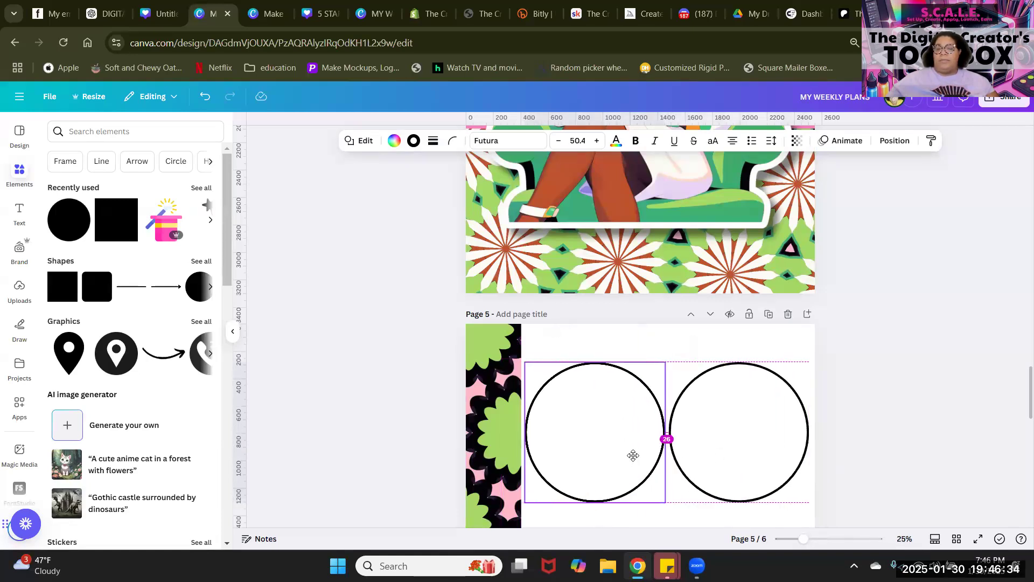
click(907, 363)
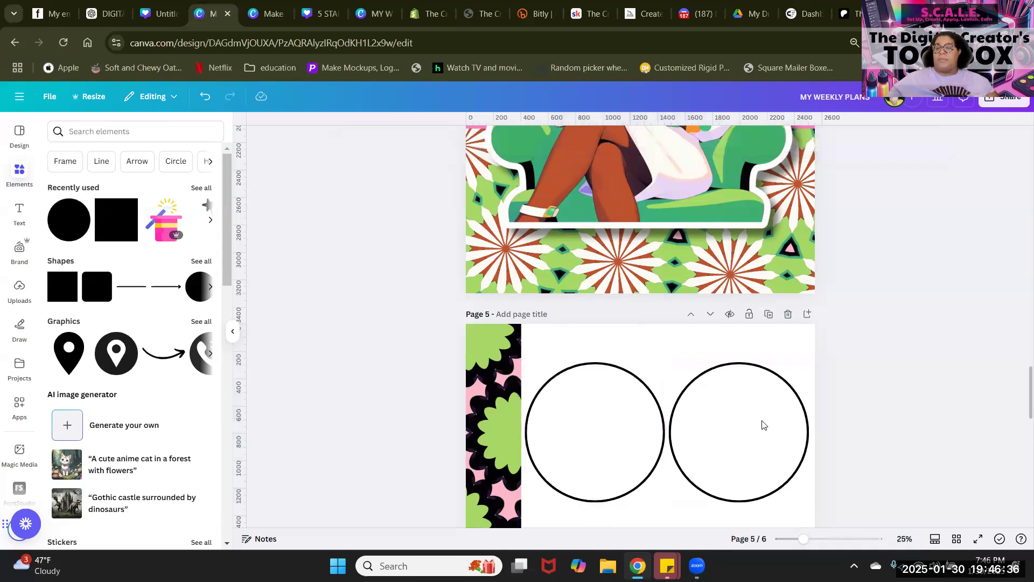
Step: Group the two side-by-side circles on page 5
scroll(859, 404, down, 3)
drag(855, 268, 535, 281)
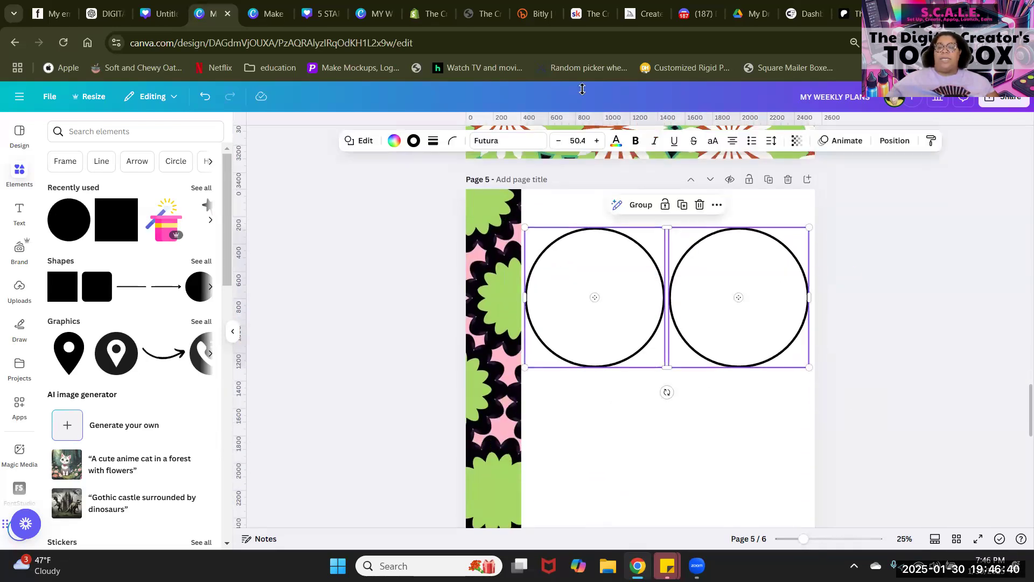
click(895, 141)
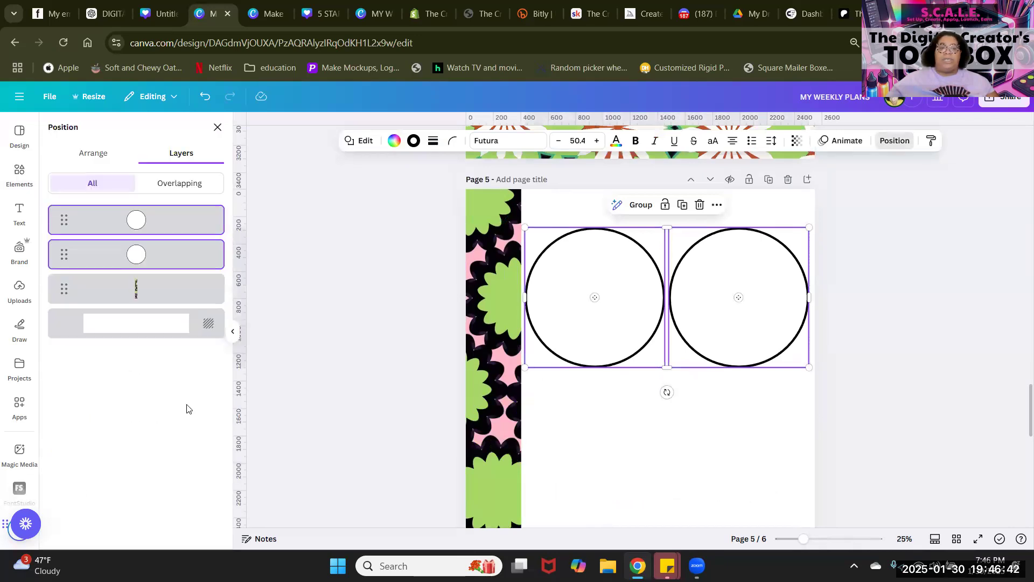
click(86, 154)
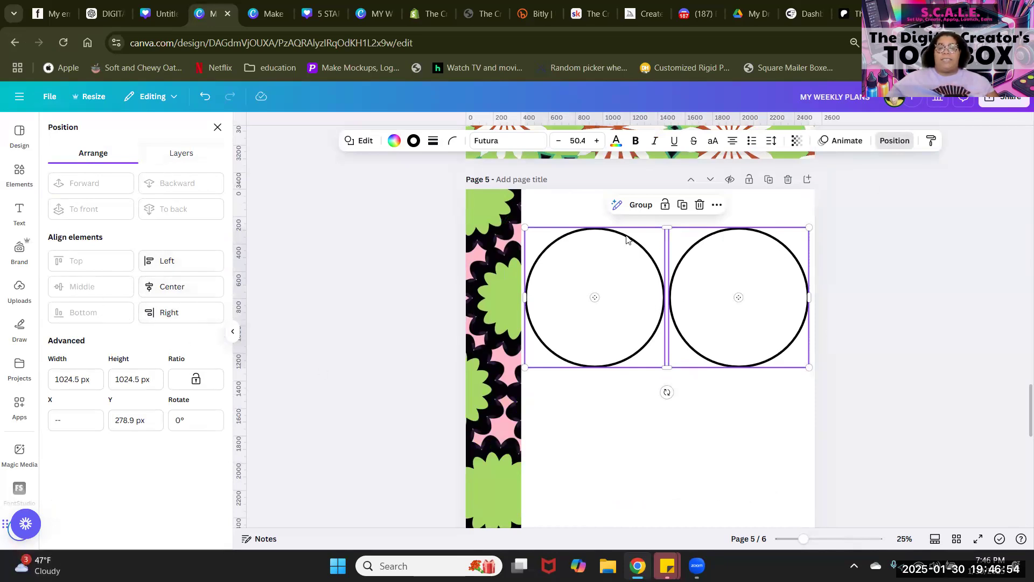
click(891, 257)
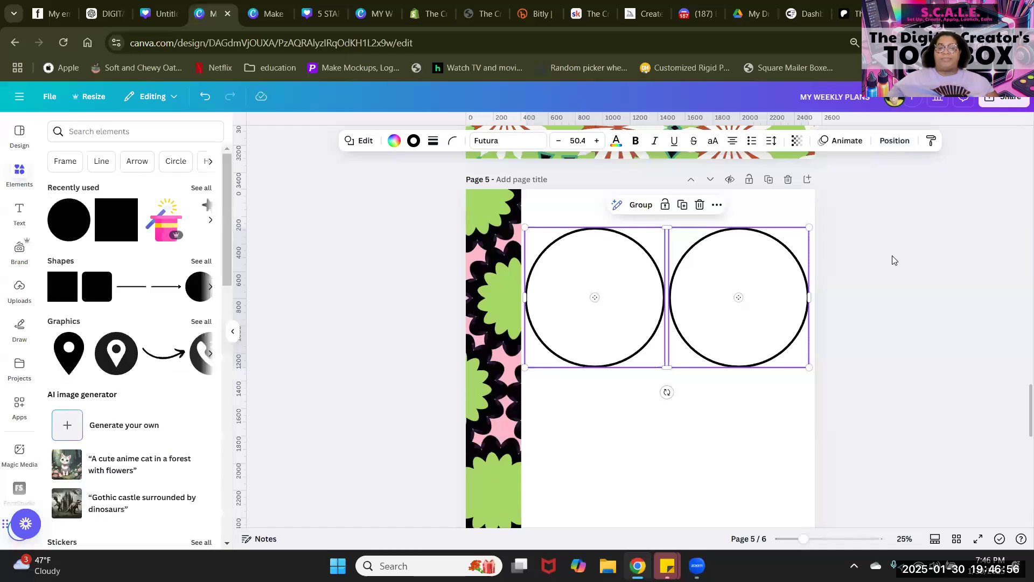
drag(890, 256, 593, 343)
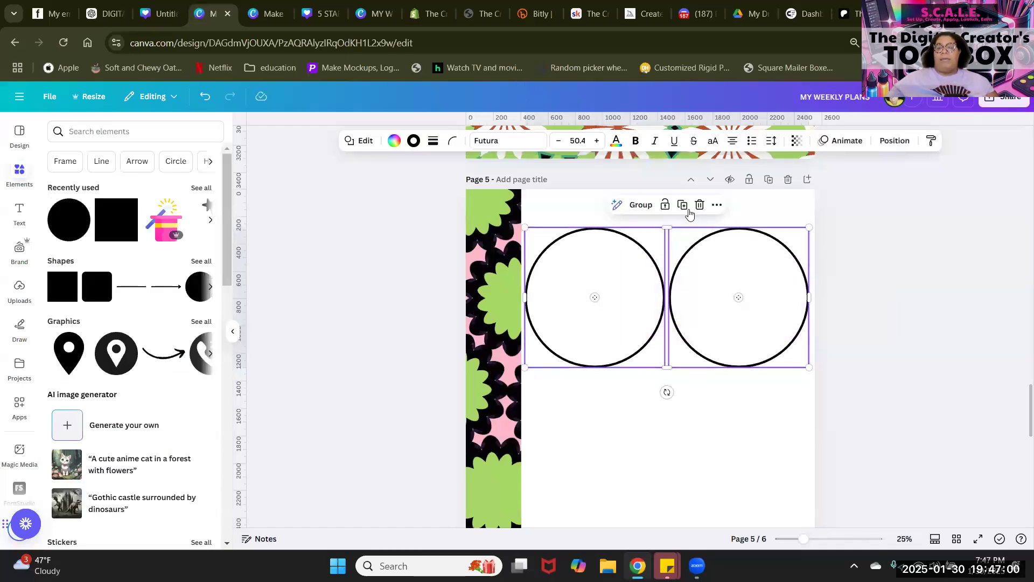
click(643, 215)
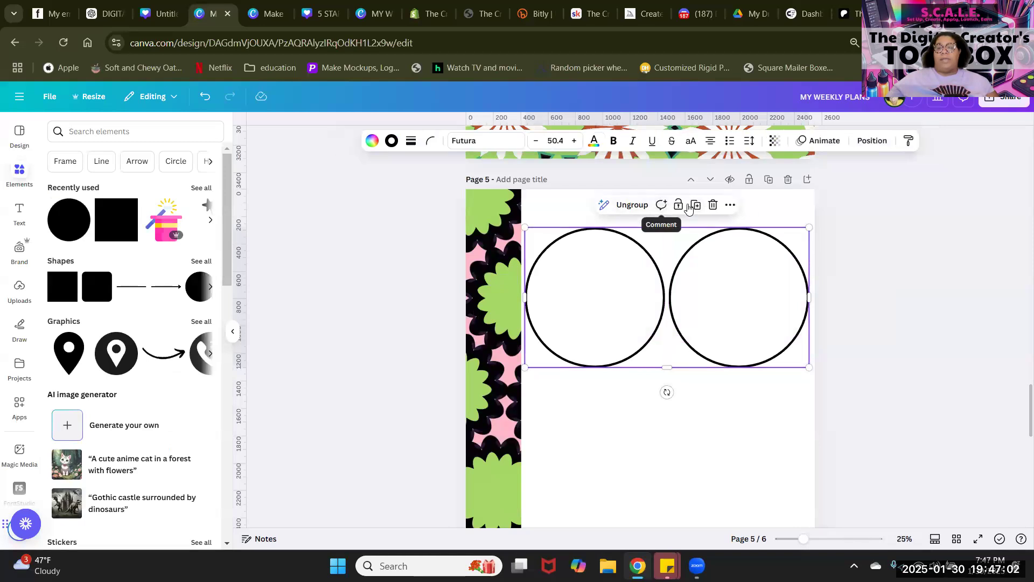
Step: Duplicate the circle pair twice and stack the copies beneath it to form three rows of two circles on page 5
click(695, 208)
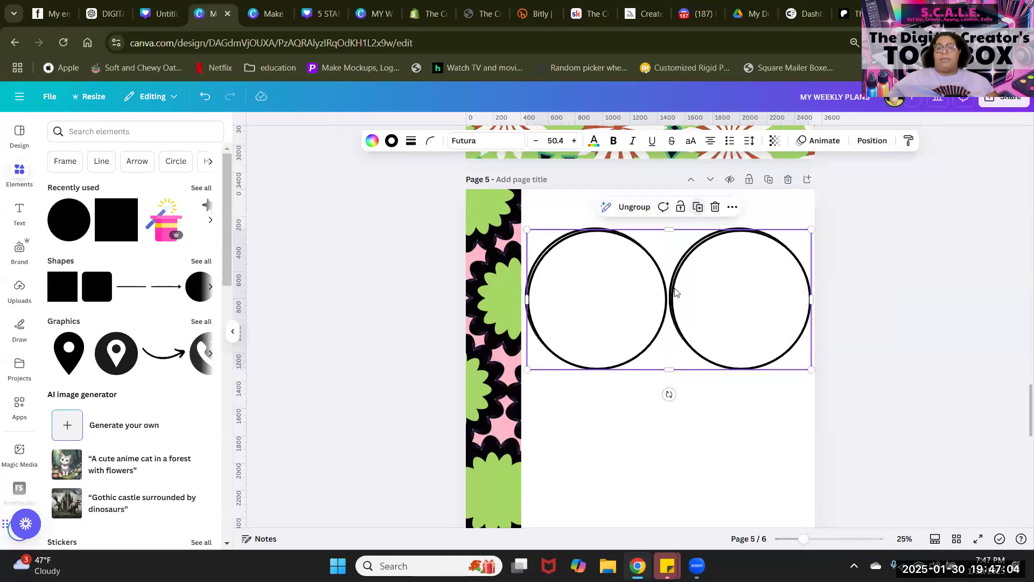
scroll(862, 334, down, 4)
drag(670, 194, 667, 426)
scroll(715, 406, up, 4)
drag(716, 296, 713, 426)
drag(739, 247, 742, 244)
click(751, 423)
drag(752, 420, 752, 423)
scroll(737, 423, down, 3)
click(738, 436)
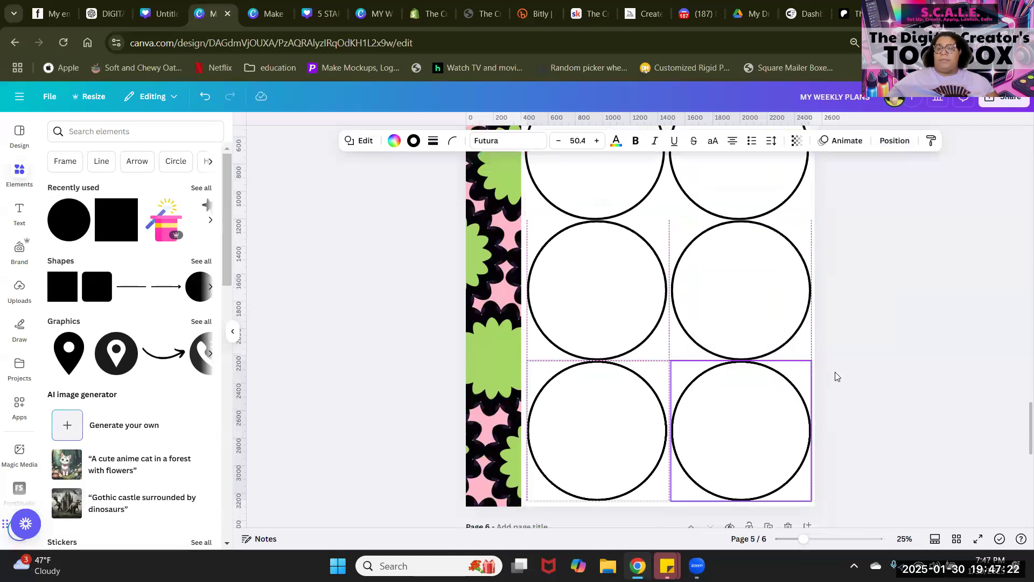
Step: Align and evenly space the three circle rows on page 5 with Tidy up
click(919, 291)
scroll(919, 294, up, 2)
drag(899, 199, 577, 536)
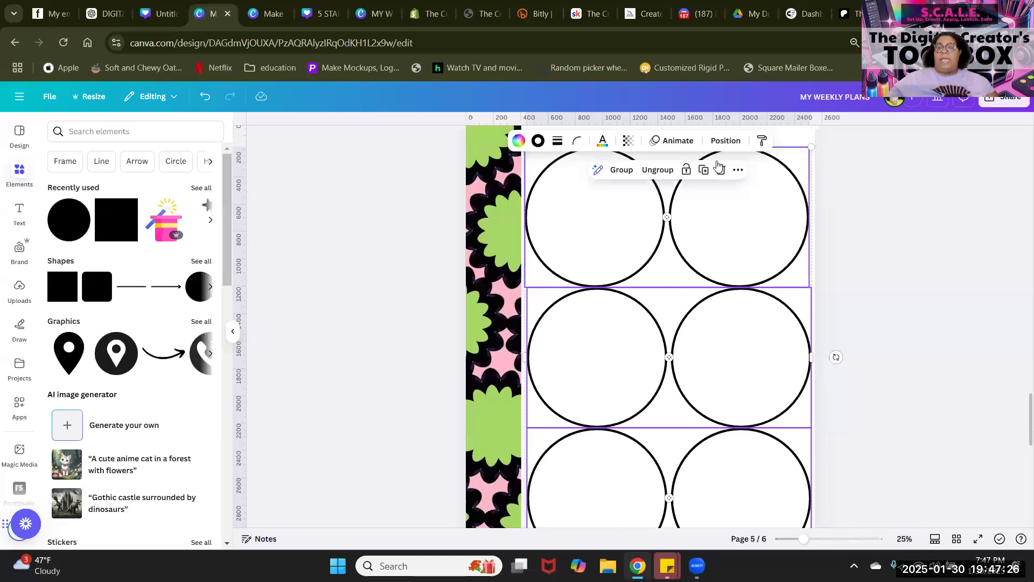
click(720, 140)
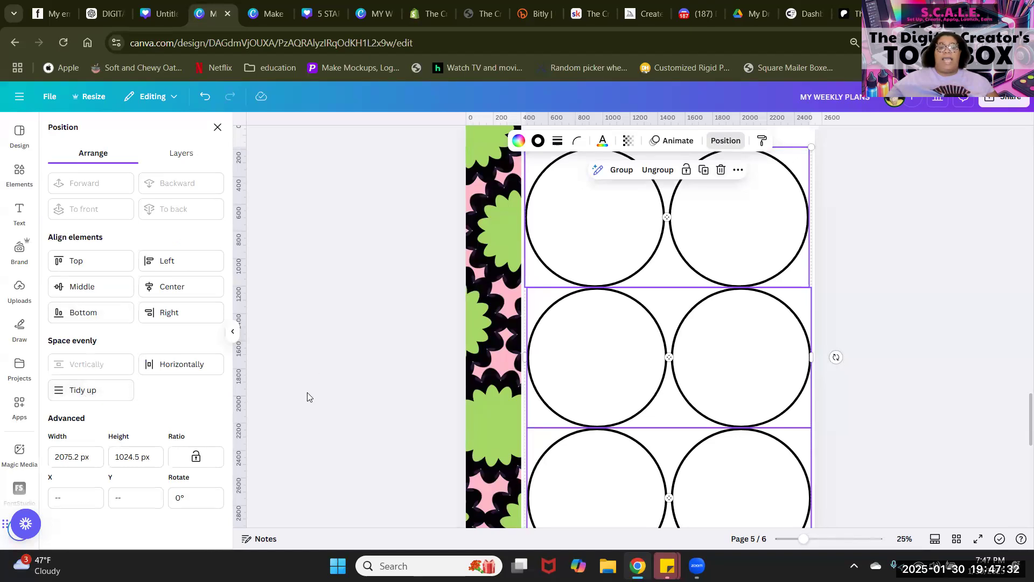
click(82, 389)
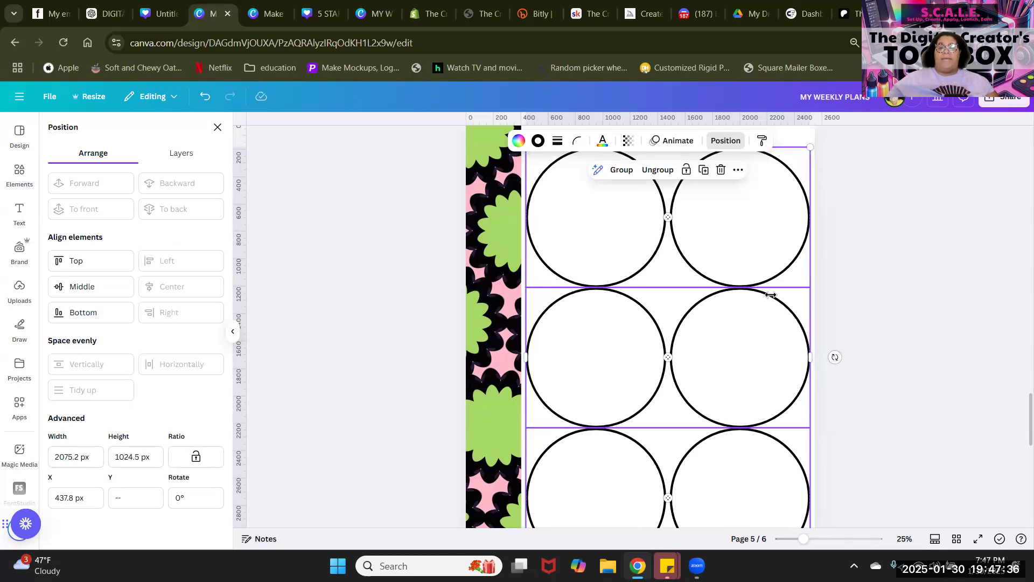
click(923, 349)
scroll(922, 350, down, 2)
scroll(922, 350, up, 5)
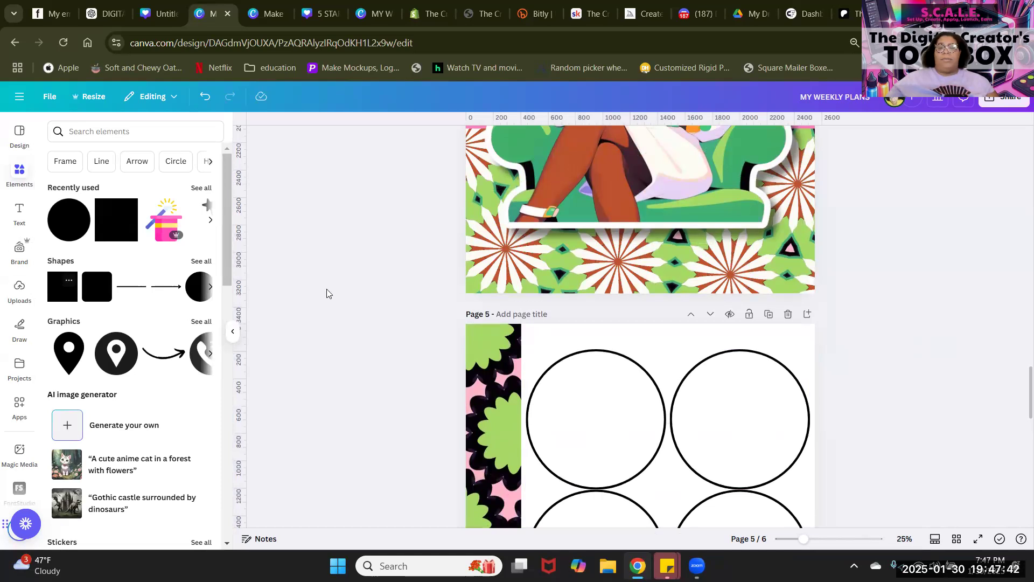
key(r)
scroll(754, 294, up, 3)
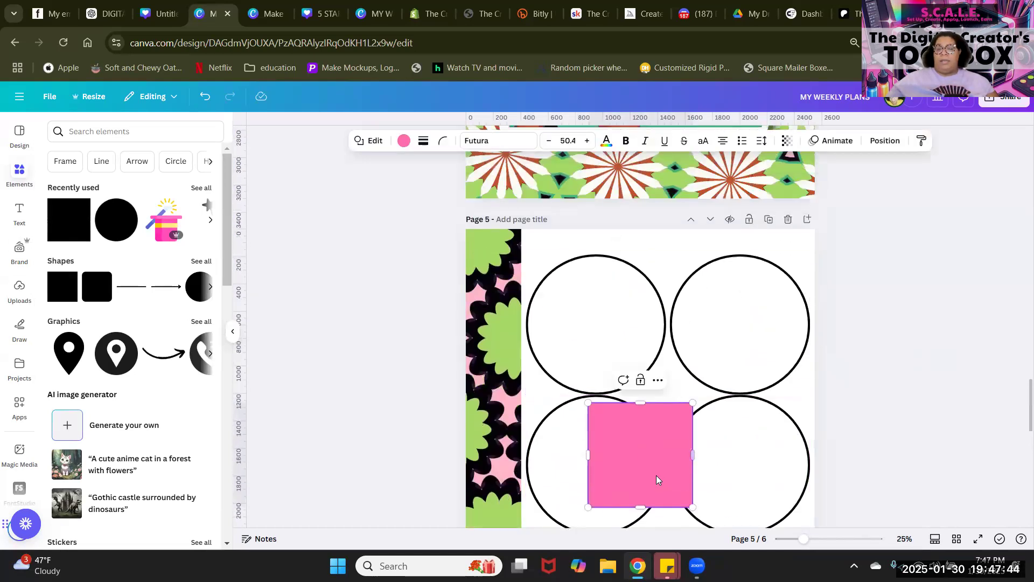
drag(658, 478, 660, 264)
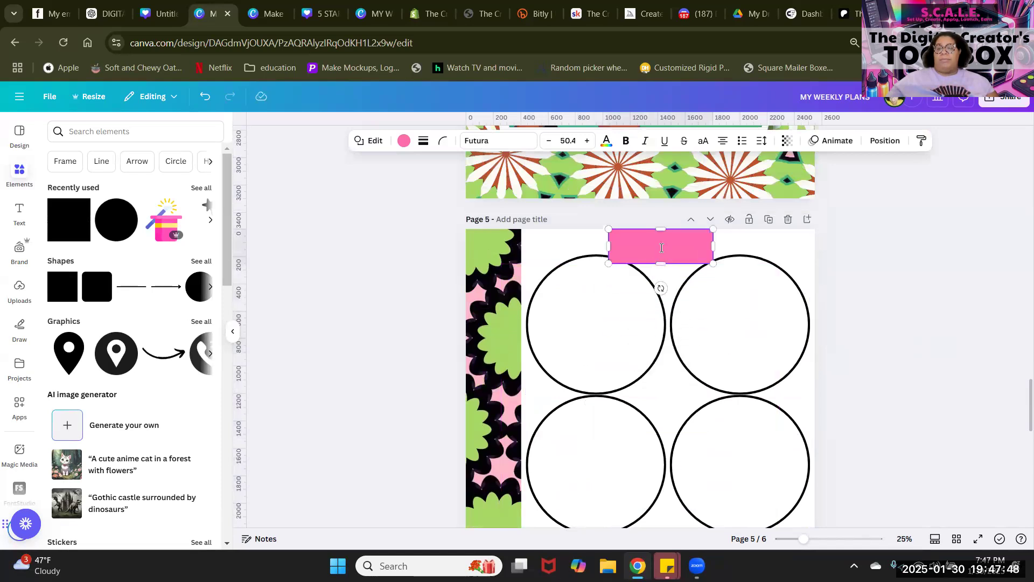
click(954, 274)
drag(658, 260, 658, 268)
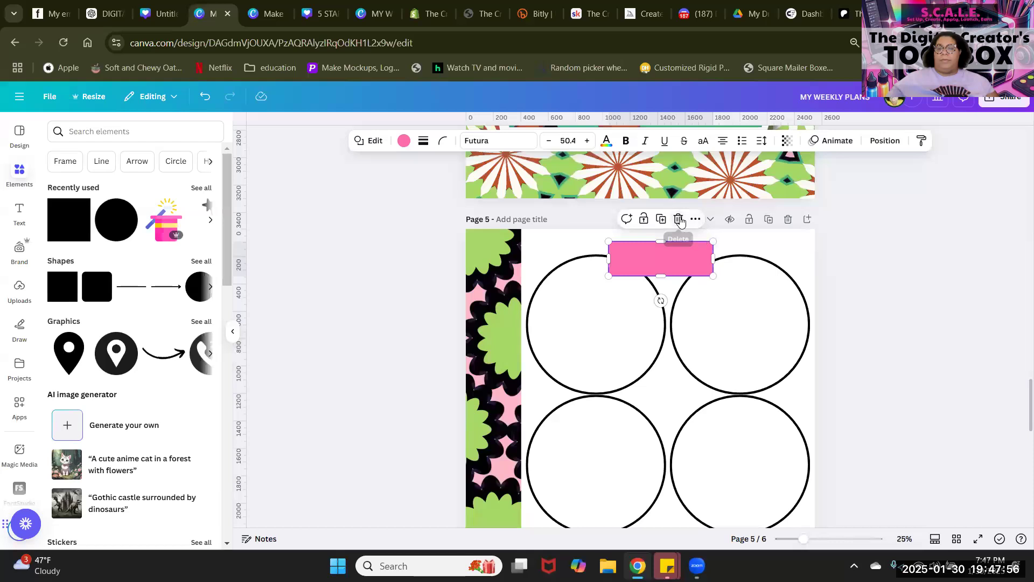
key(Delete)
Step: Shrink all six circles together to about 950 px in diameter and reposition them with white space above for a title
scroll(1019, 469, down, 3)
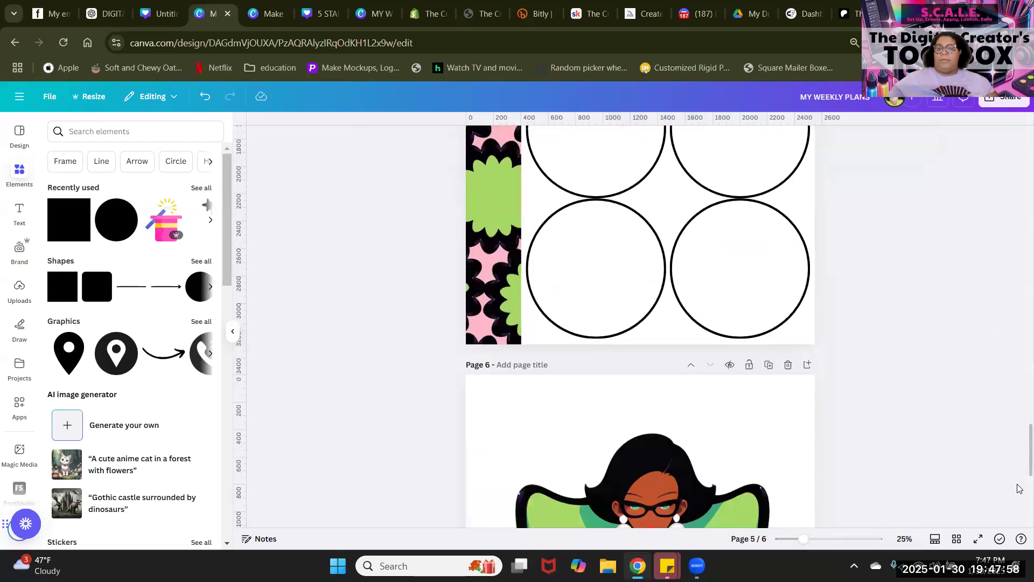
scroll(1020, 360, up, 3)
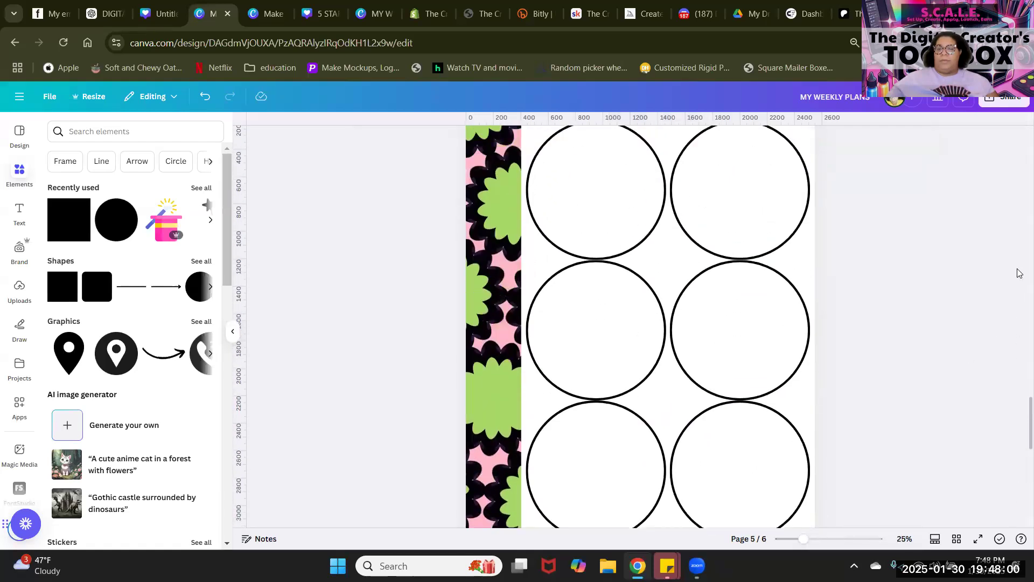
drag(873, 186, 557, 510)
scroll(934, 399, up, 3)
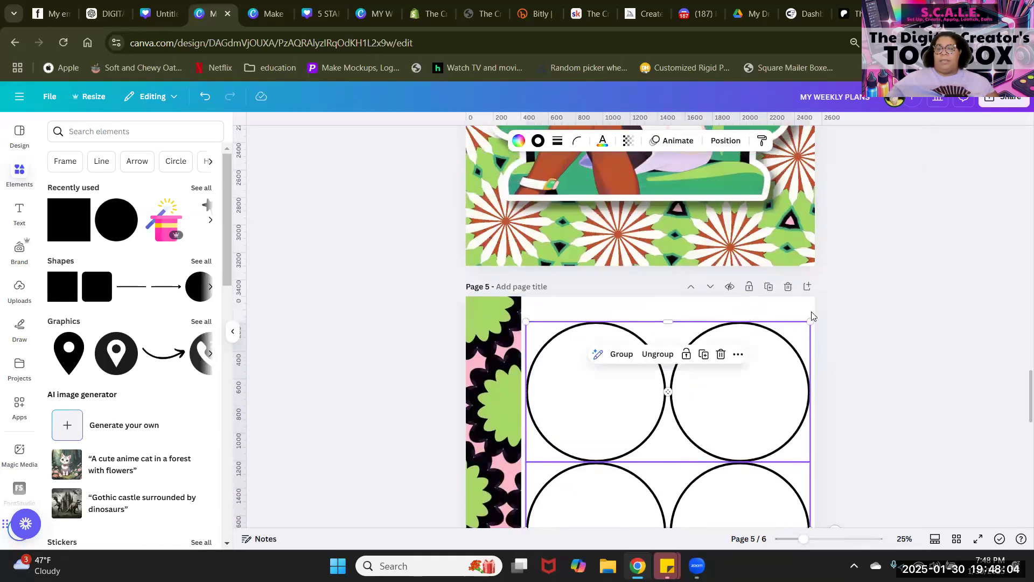
drag(806, 322, 786, 352)
drag(690, 512, 687, 493)
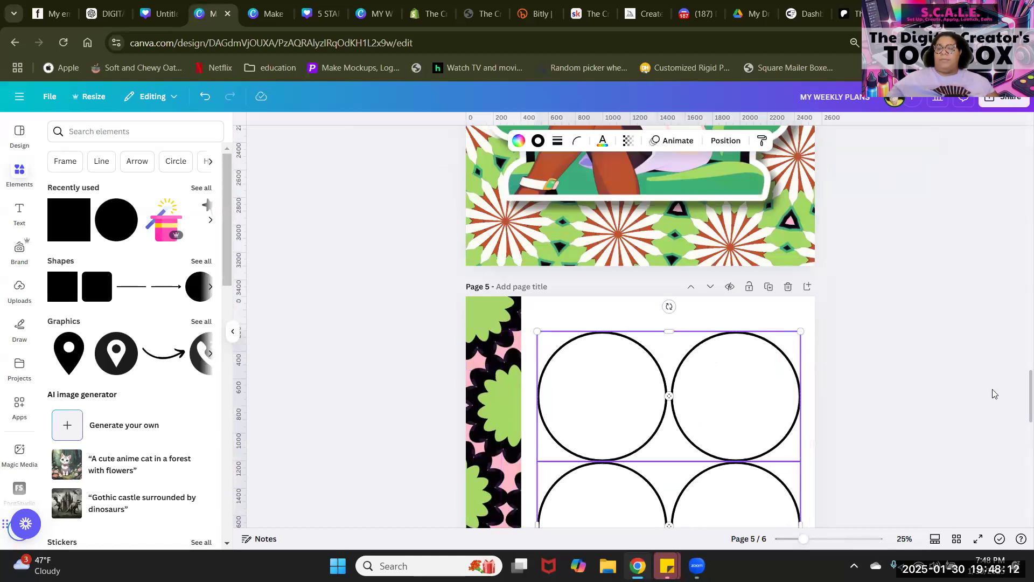
scroll(995, 394, down, 5)
drag(801, 541, 793, 539)
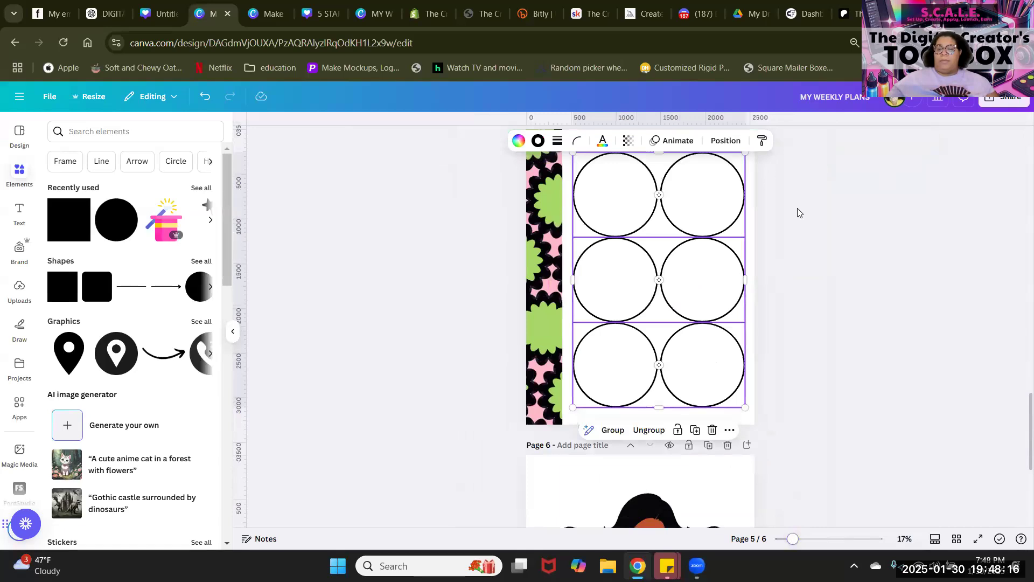
scroll(799, 212, up, 2)
drag(655, 288, 654, 293)
click(1017, 265)
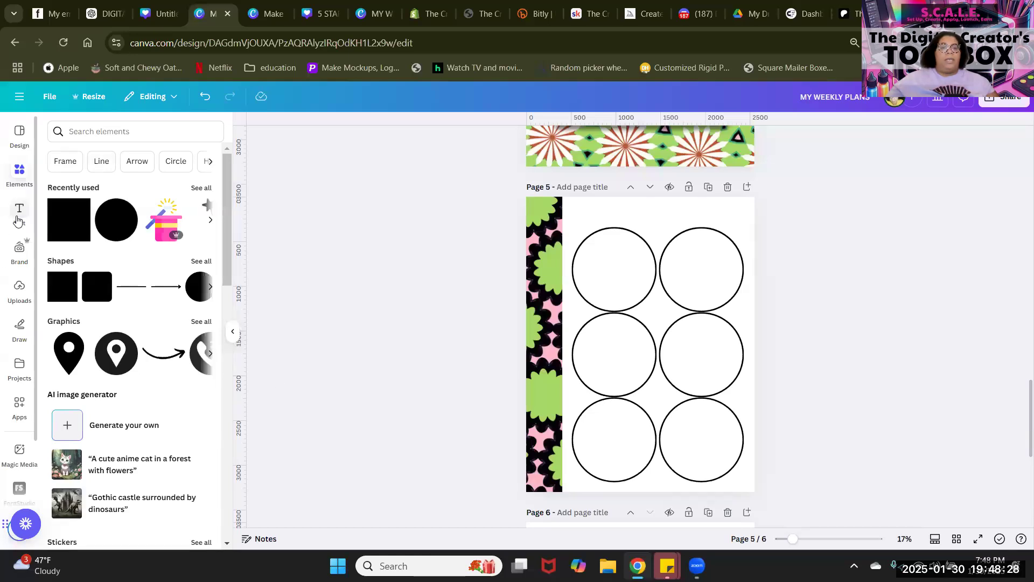
Step: Add a text box above the circles on page 5 reading WEEK AT A GLANCE
click(18, 221)
click(142, 161)
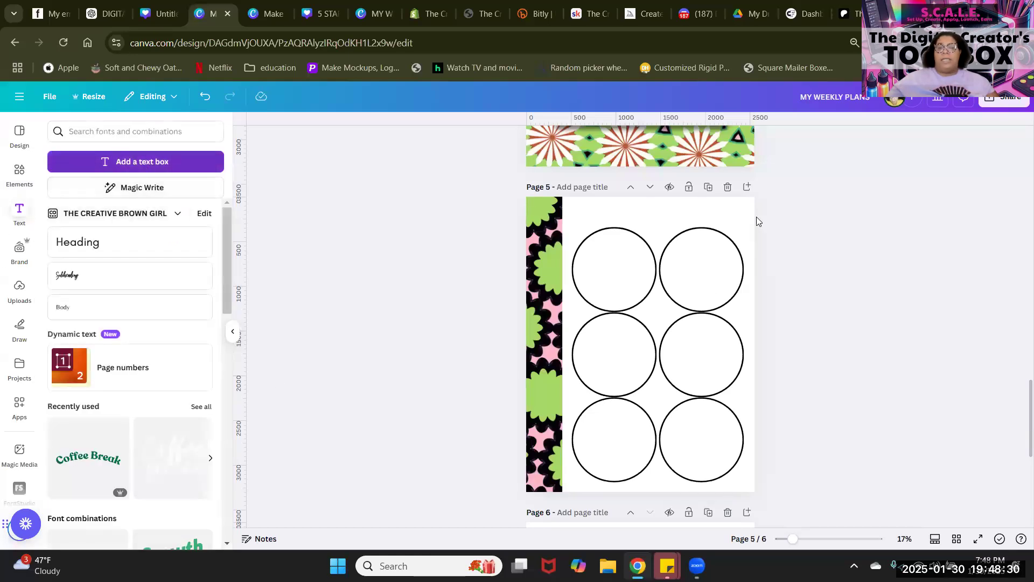
drag(614, 341, 587, 322)
drag(607, 373, 658, 249)
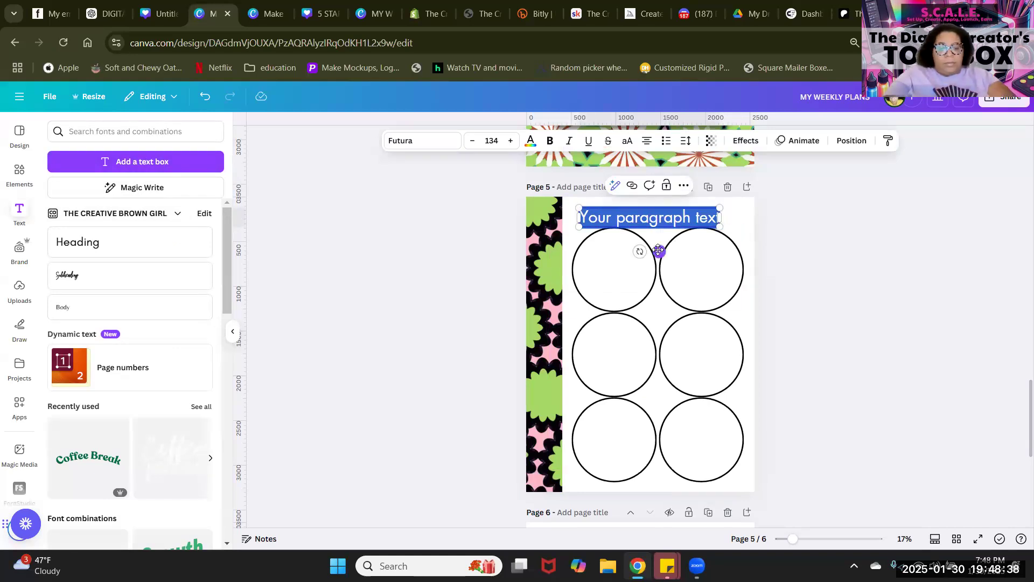
text(WE)
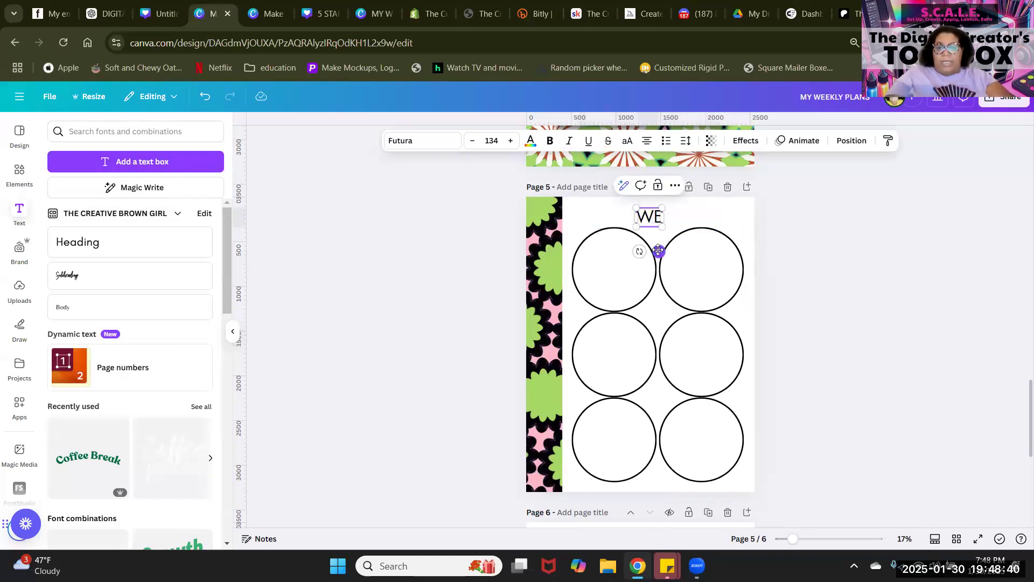
text(EK)
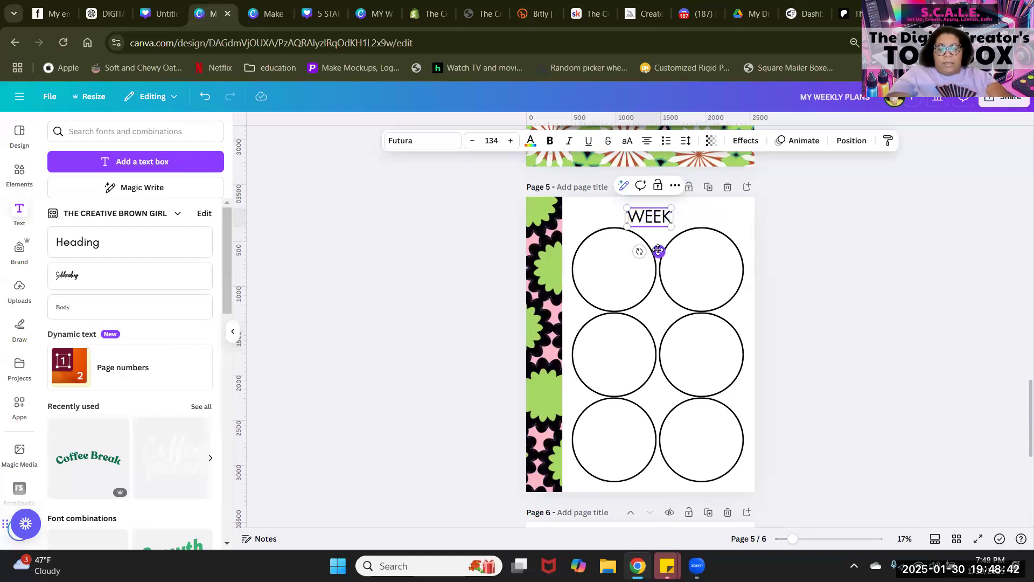
text( AT A GLANCE)
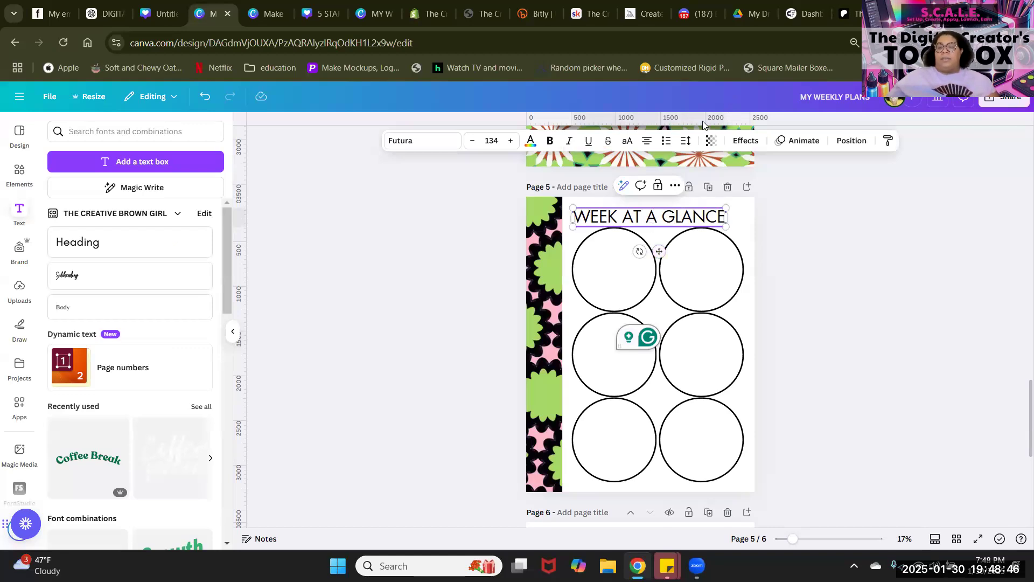
Step: Center the WEEK AT A GLANCE title above the circles on page 5, slightly higher in the white space
drag(659, 252, 669, 252)
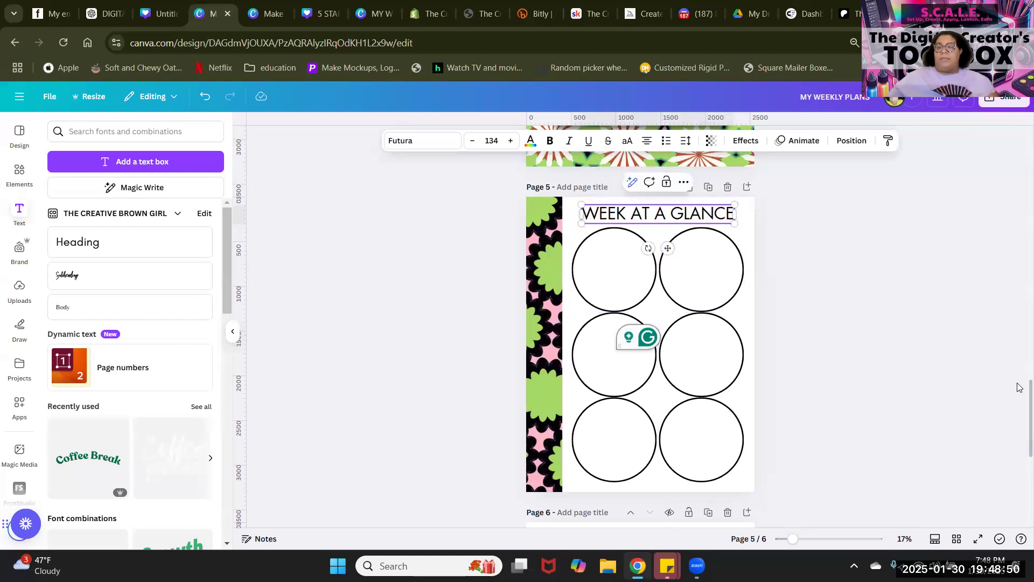
click(787, 312)
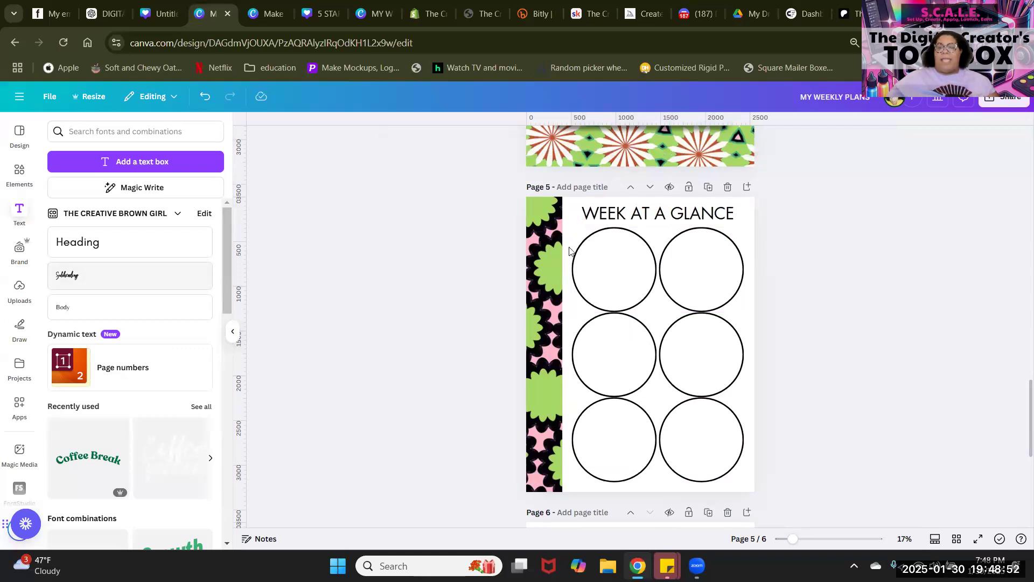
Step: Add a text box reading MONDAY inside the first circle of the top row on page 5
click(160, 161)
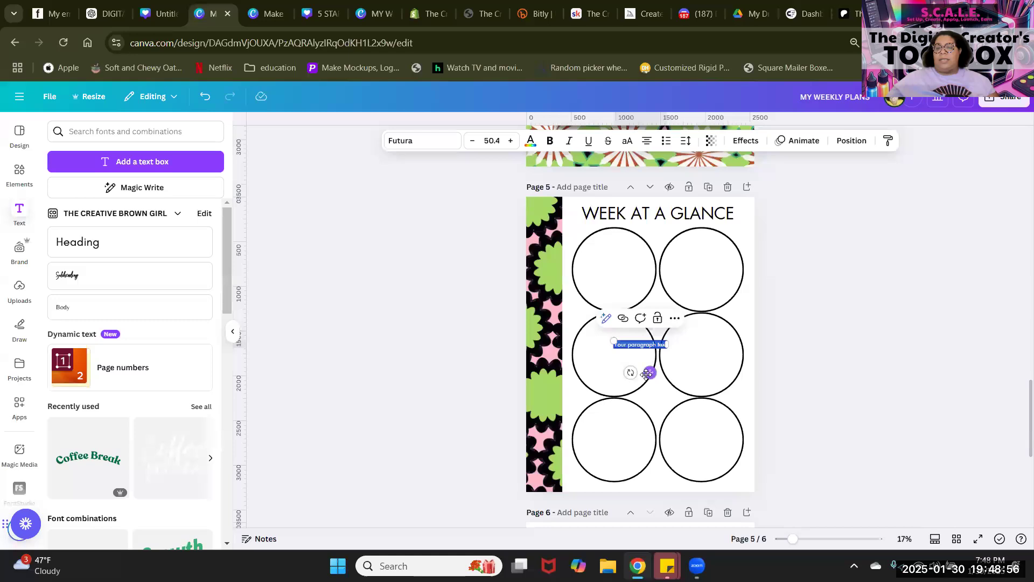
drag(650, 372, 618, 294)
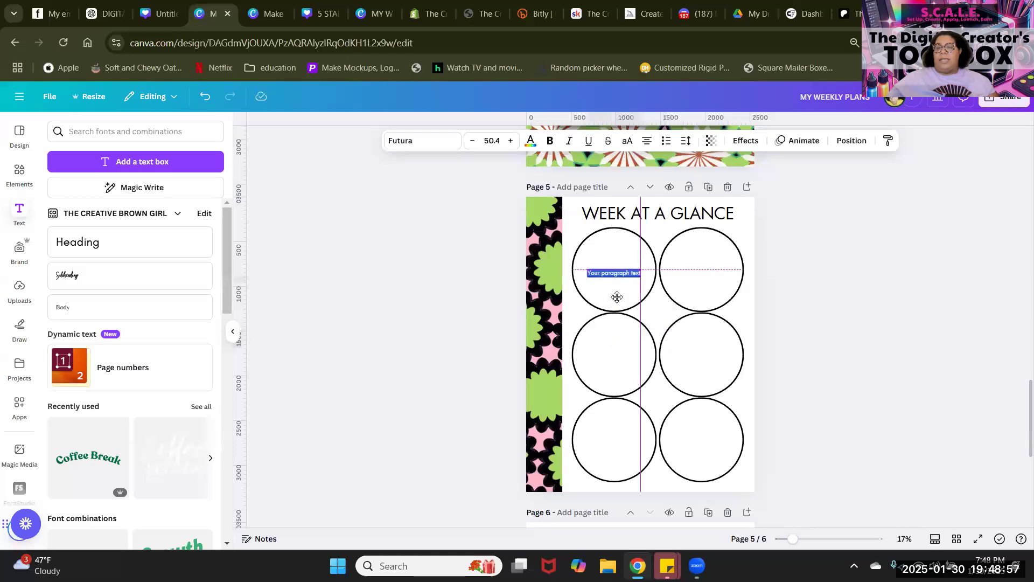
click(608, 265)
triple_click(607, 264)
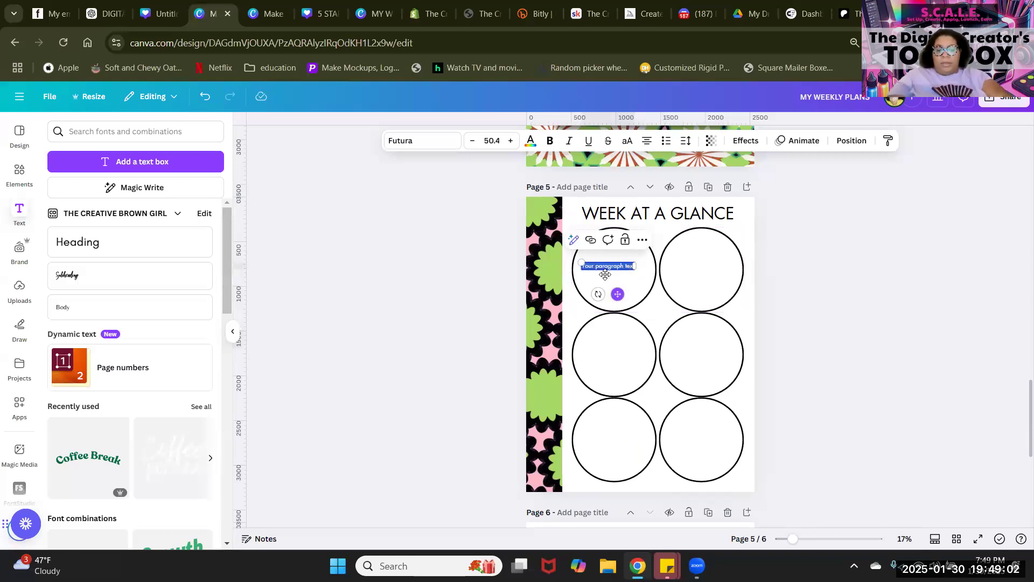
key(BackSpace)
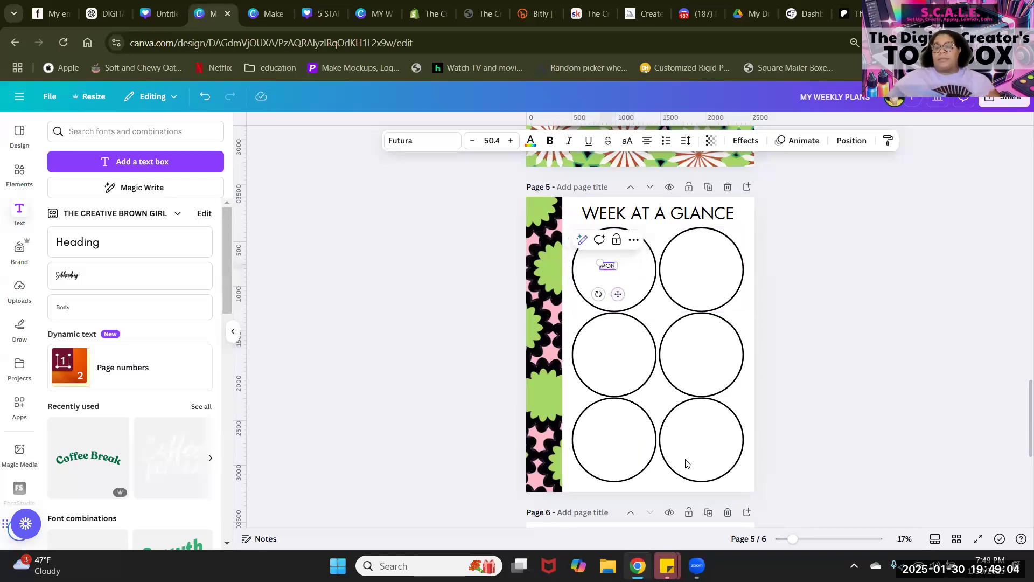
drag(791, 540, 818, 539)
scroll(532, 252, up, 1)
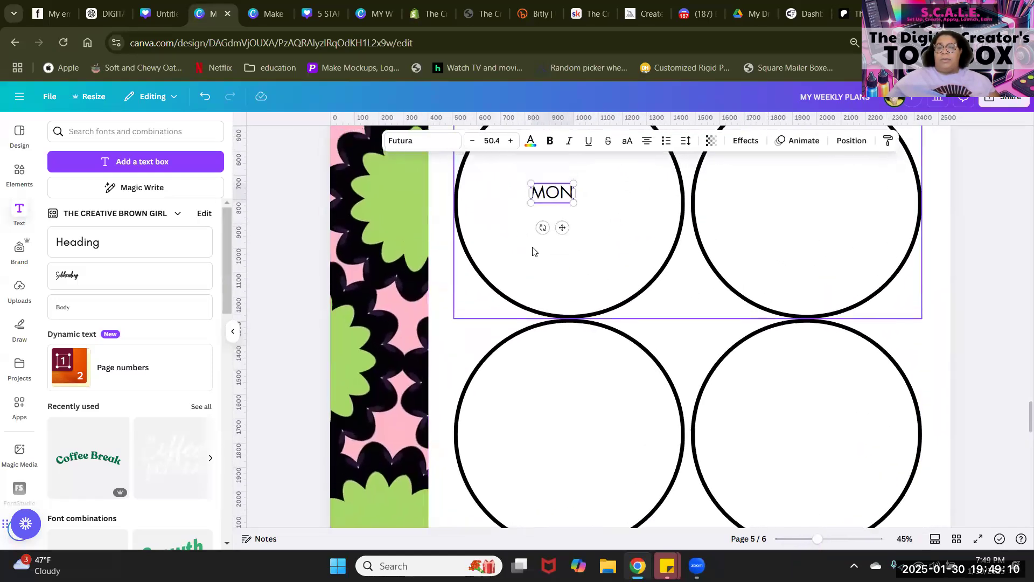
scroll(533, 251, up, 3)
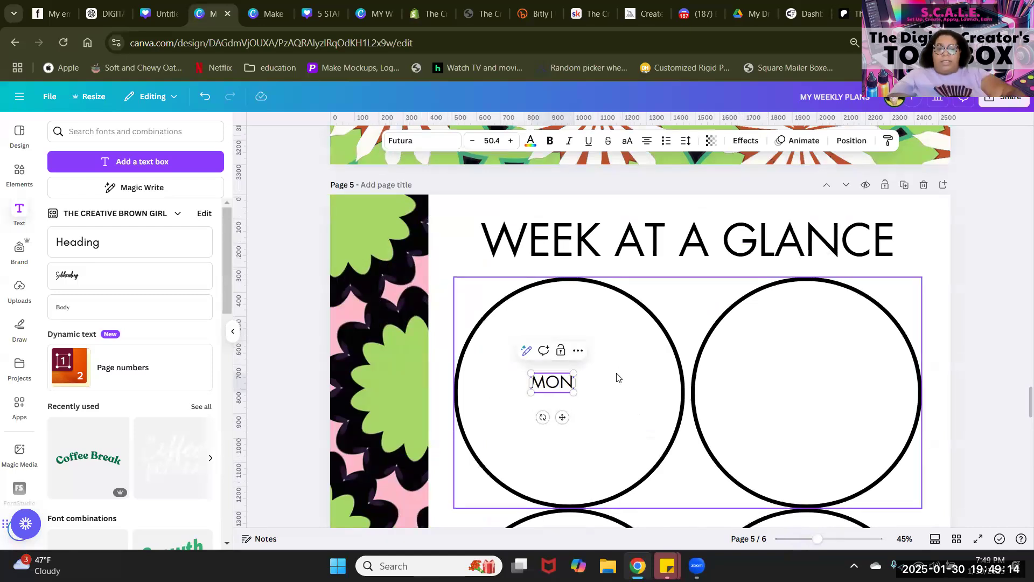
text(DAY)
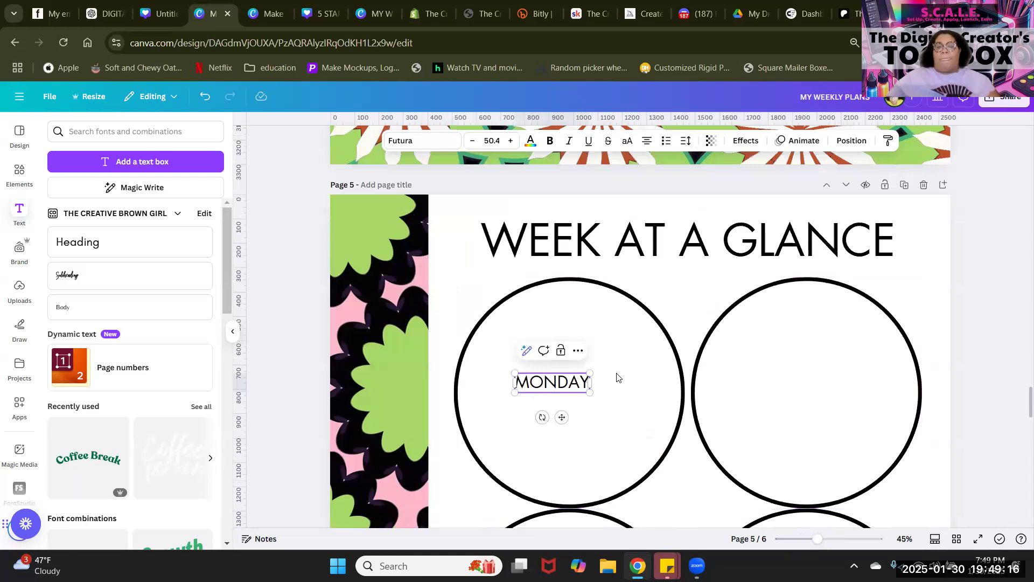
Step: Apply the Curve text effect to MONDAY and tilt it along the upper-left edge inside its circle
drag(567, 415, 539, 355)
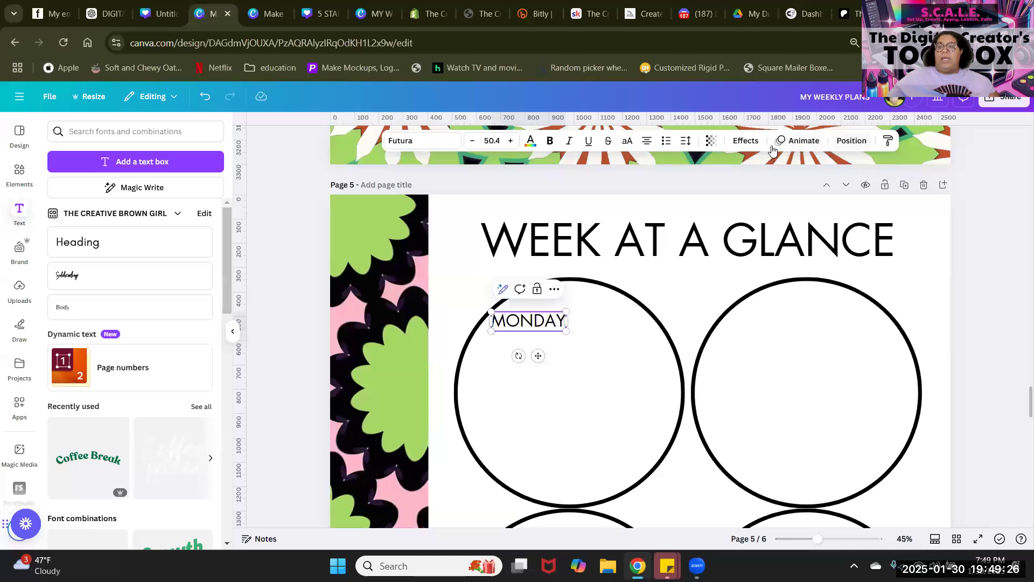
click(746, 141)
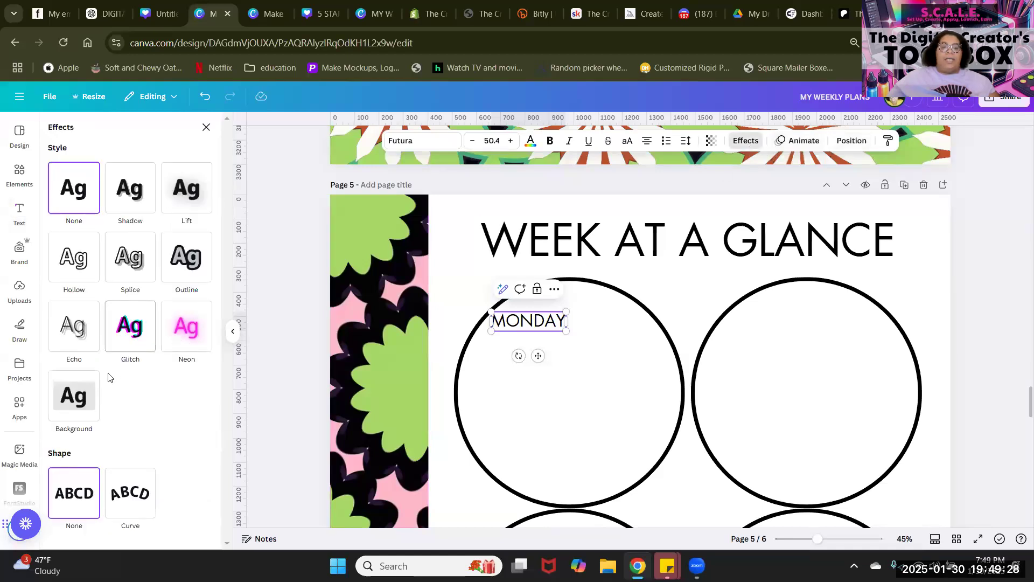
click(139, 492)
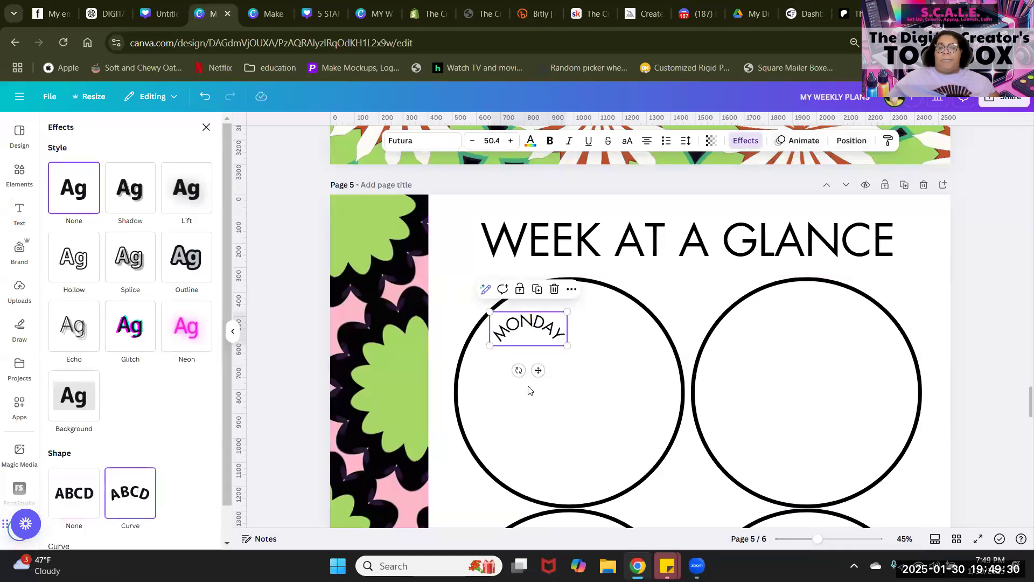
mouse_move(541, 366)
mouse_down()
mouse_move(534, 349)
mouse_move(536, 360)
mouse_up()
drag(562, 310, 526, 307)
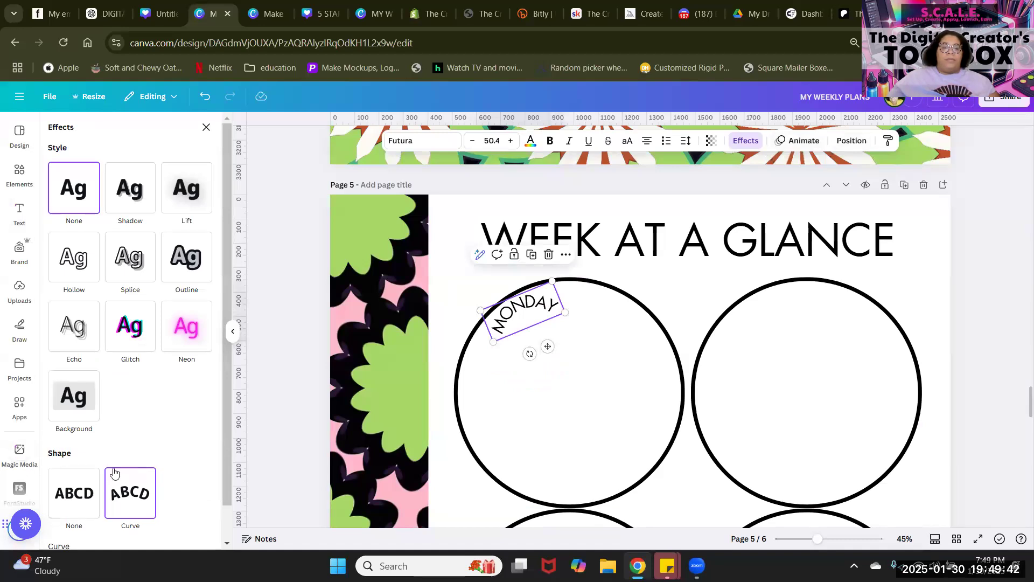
Step: Enlarge MONDAY to font size 71.9, set its curve to 49, and fit its position and tilt to the circle's upper-left edge
scroll(129, 501, down, 1)
drag(137, 526, 127, 525)
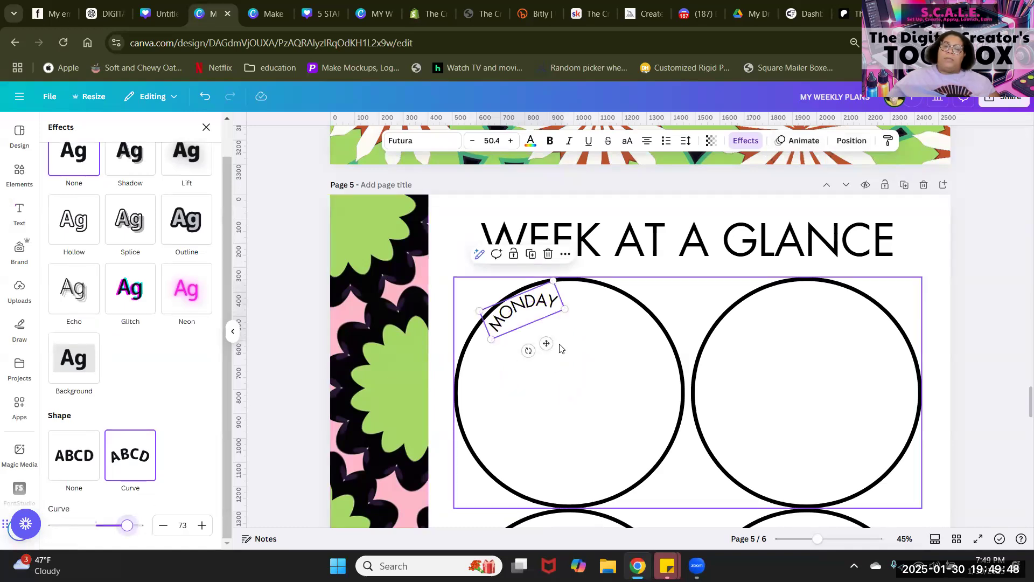
drag(545, 343, 553, 338)
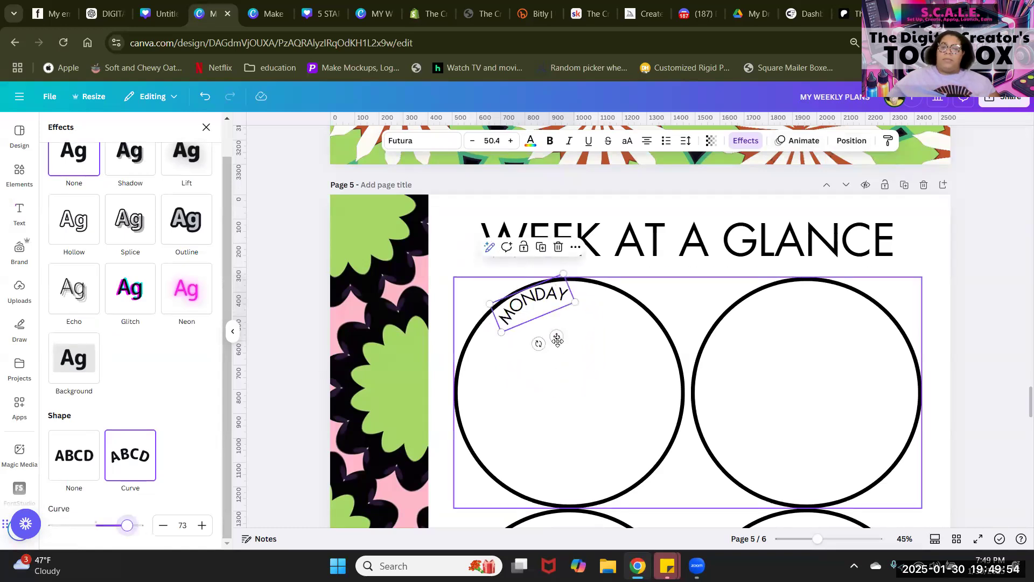
drag(547, 302, 544, 307)
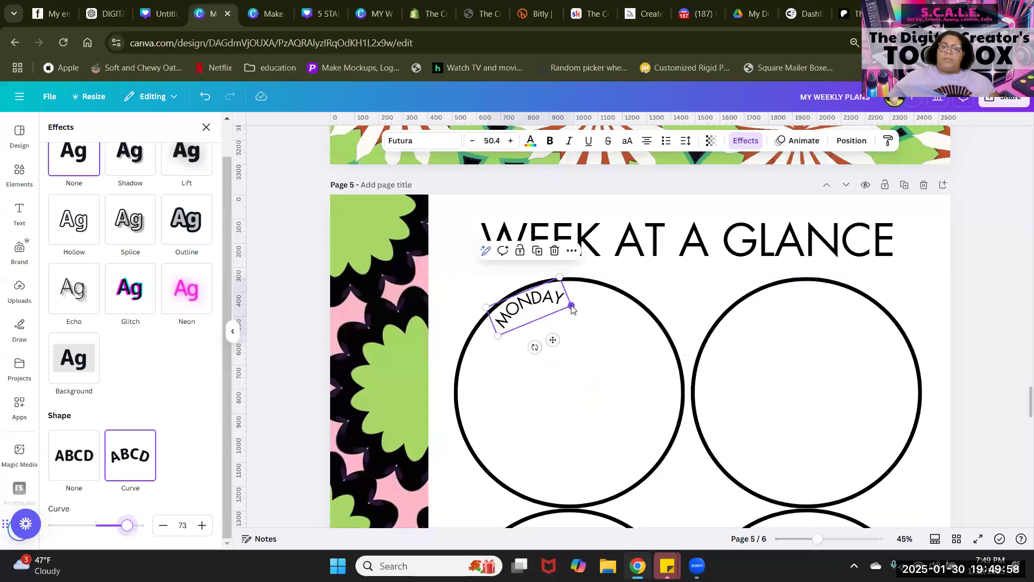
drag(607, 314, 541, 330)
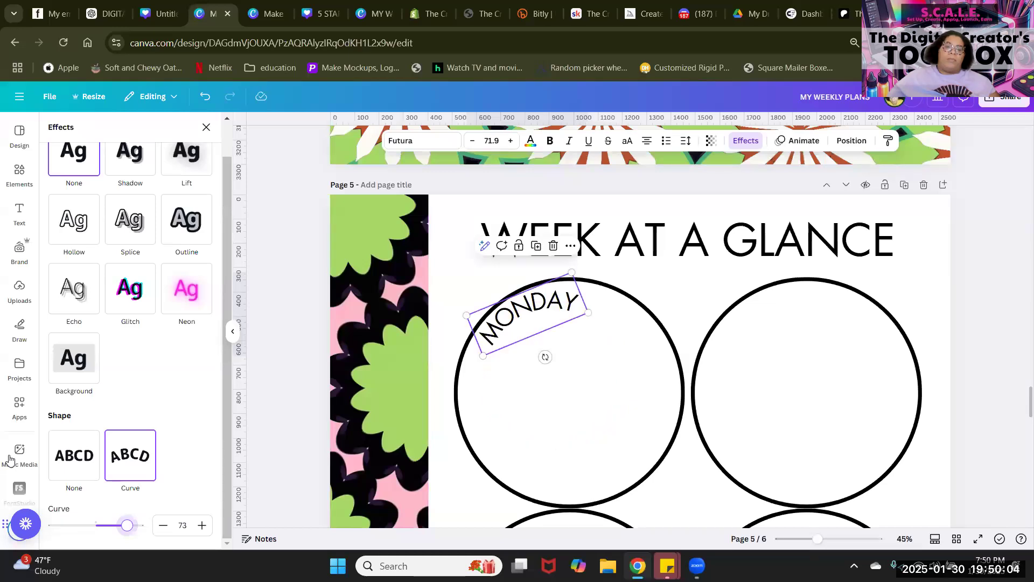
drag(124, 526, 117, 525)
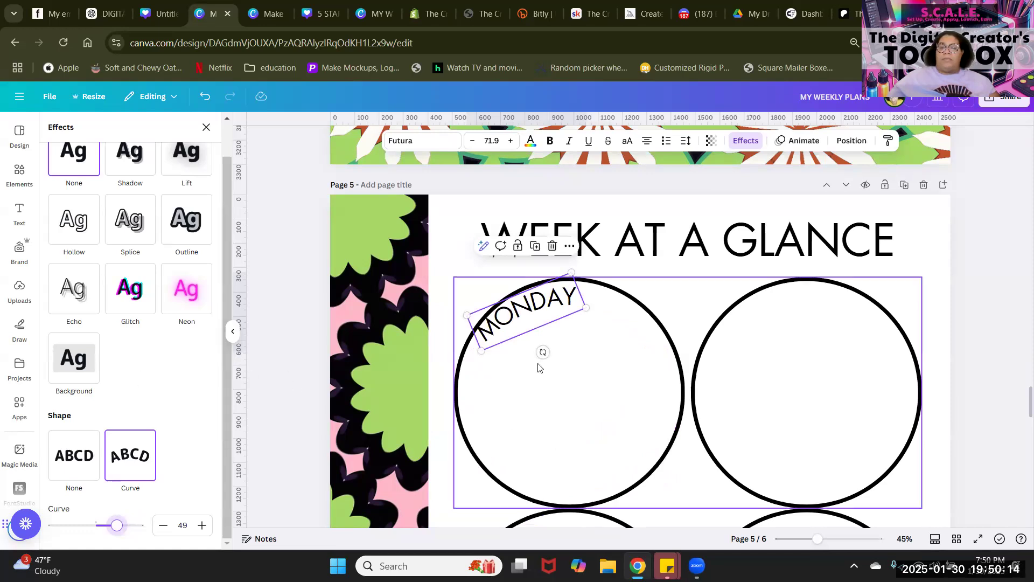
mouse_move(540, 350)
mouse_down()
mouse_move(549, 360)
mouse_move(548, 351)
mouse_up()
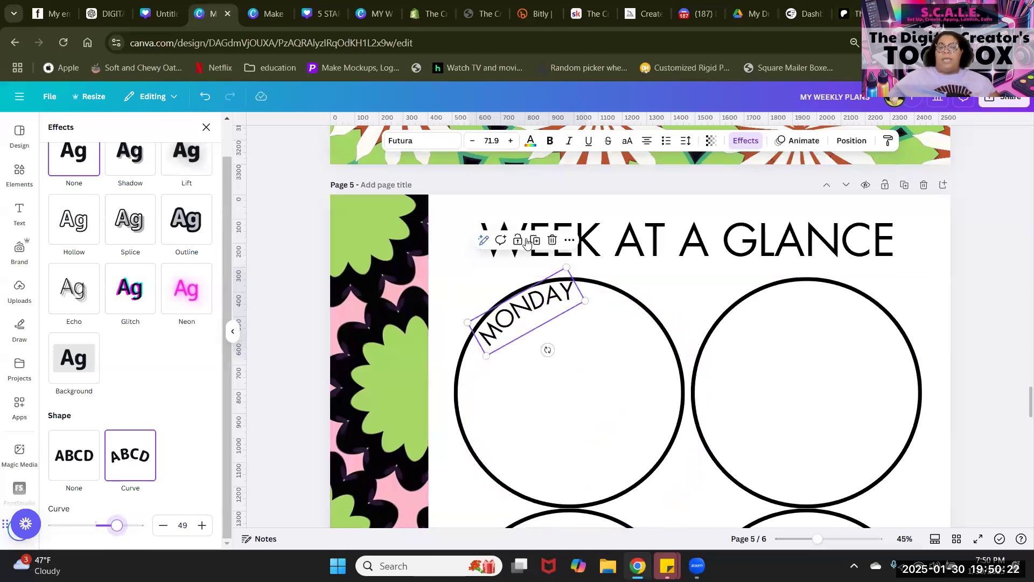
Step: Place a copy of the curved MONDAY label in the top row's second circle and change it to TUESDAY
drag(532, 311, 757, 314)
double_click(757, 314)
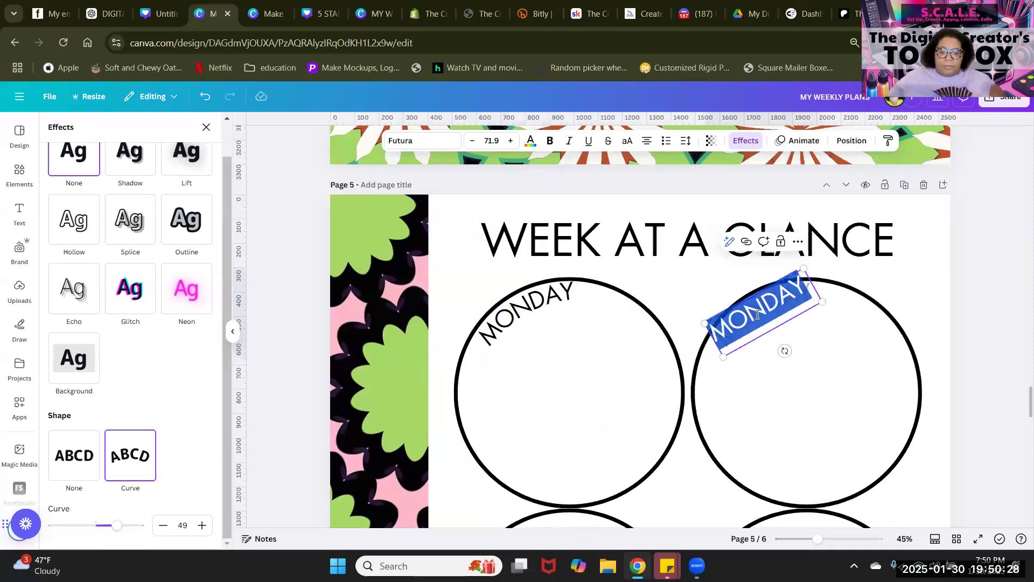
text(TUESDAY)
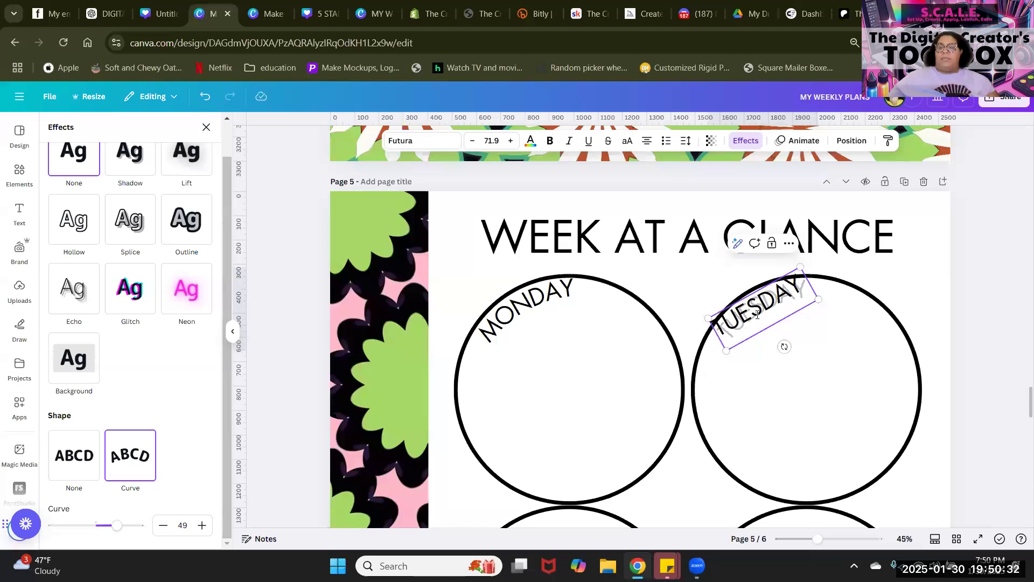
click(832, 428)
Step: Duplicate the curved MONDAY label into the left-hand circles of the second and third rows
click(536, 317)
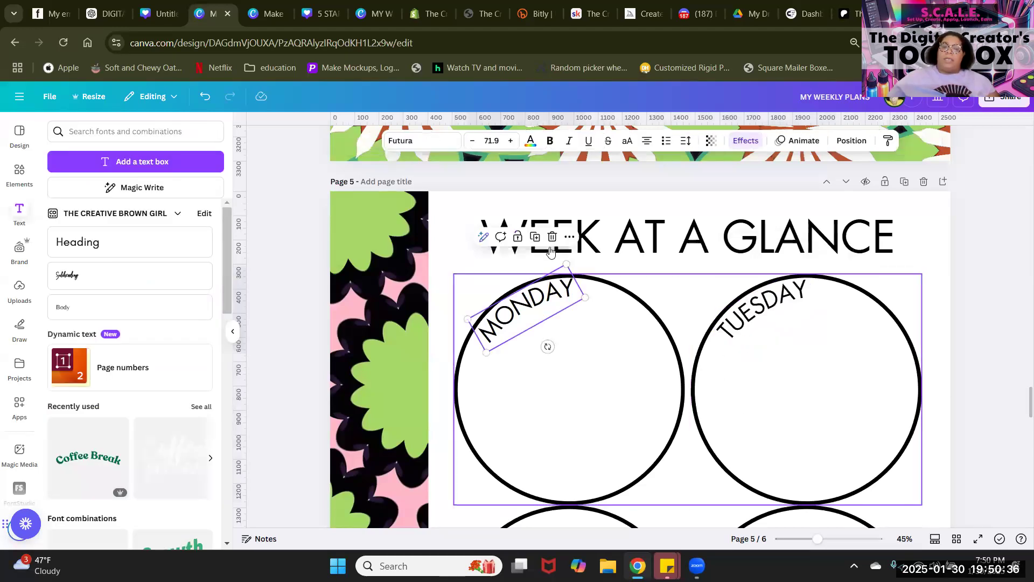
click(535, 237)
drag(549, 349, 601, 411)
scroll(601, 411, down, 4)
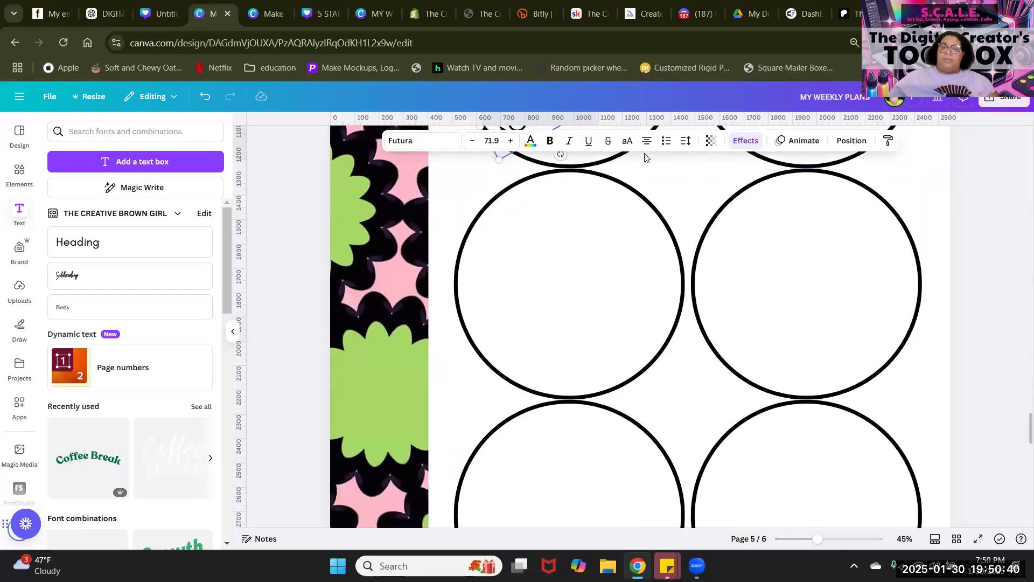
drag(541, 233, 537, 331)
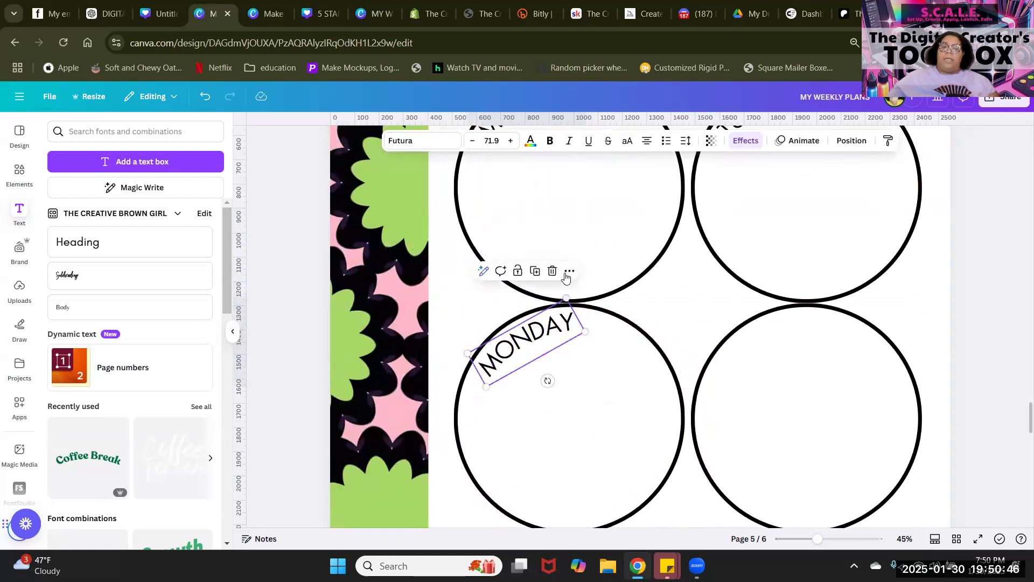
click(536, 273)
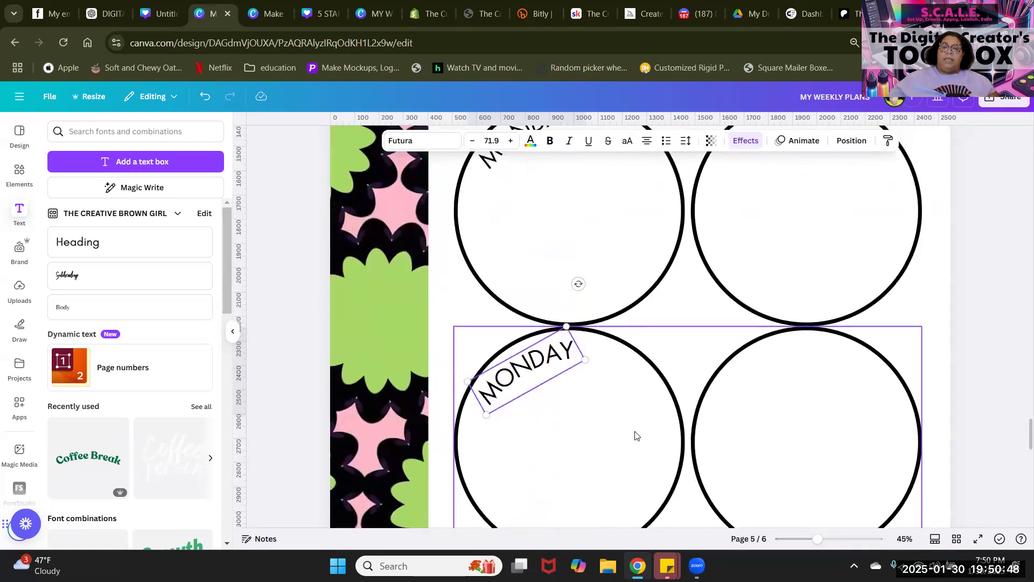
Step: Duplicate the curved TUESDAY label into the right-hand circles of the second and third rows
scroll(636, 431, up, 3)
click(780, 245)
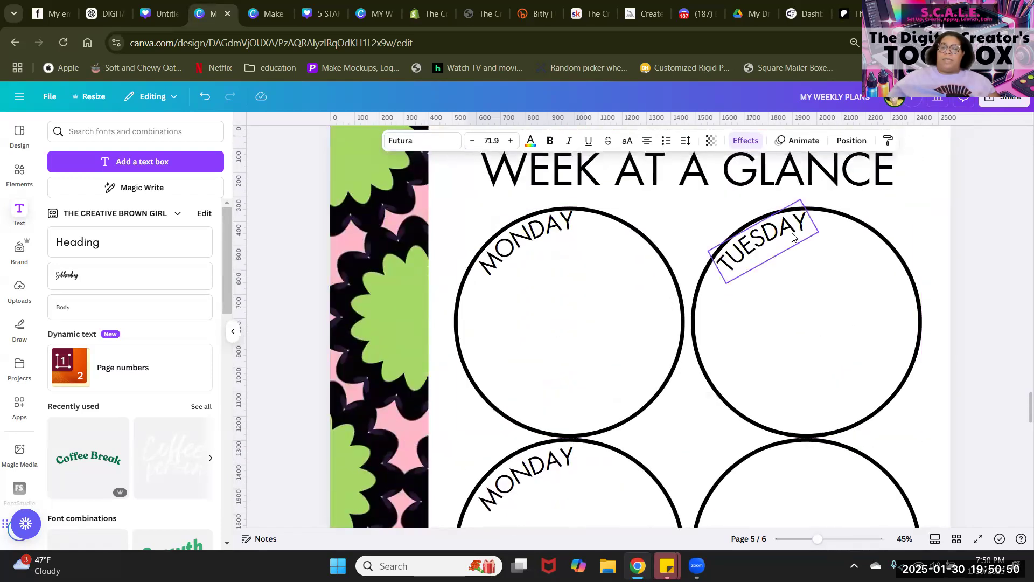
drag(782, 244, 775, 470)
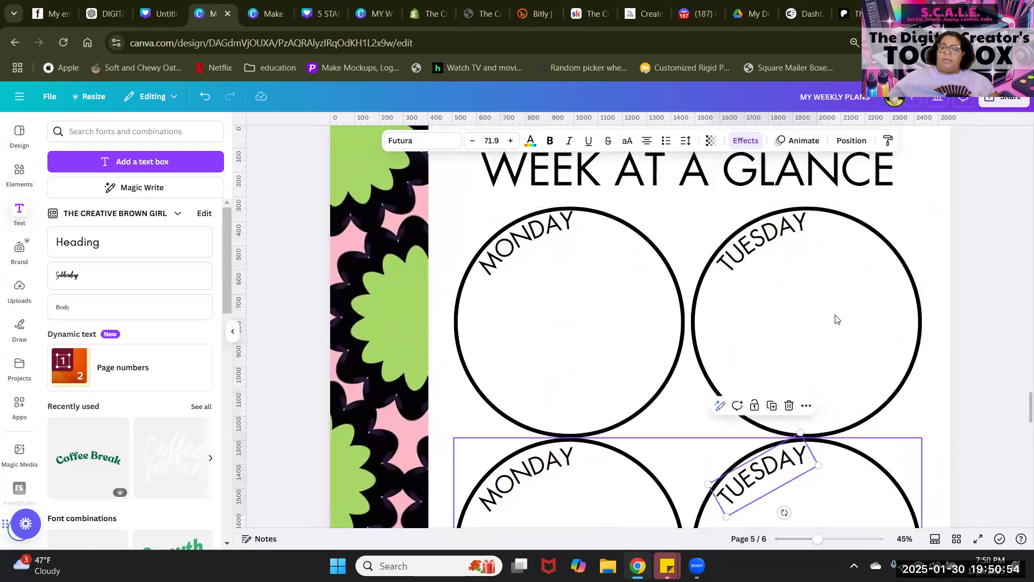
scroll(888, 431, down, 5)
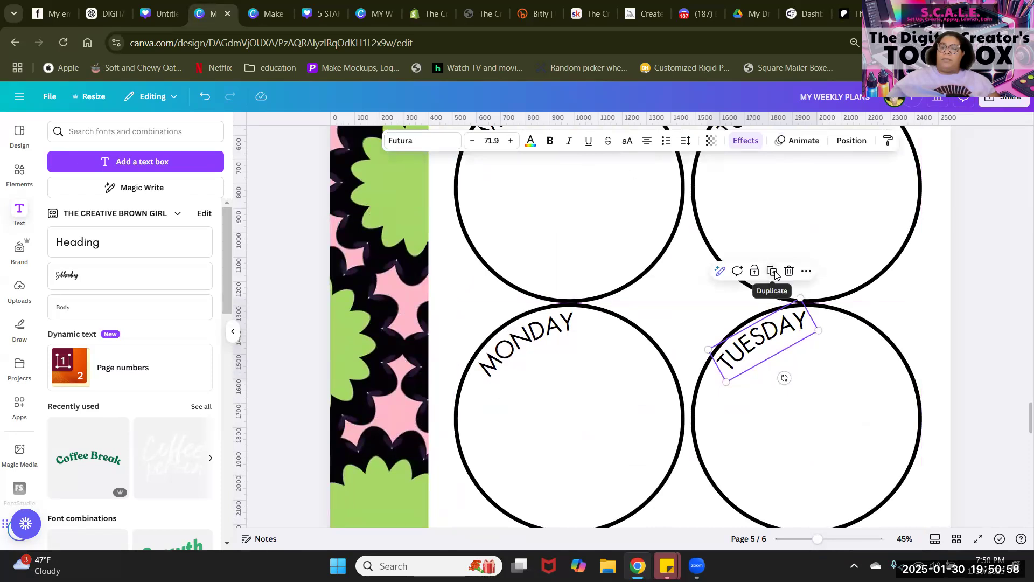
Step: Change the label in the second row's left circle to WEDNESDAY
click(575, 374)
click(531, 334)
click(531, 332)
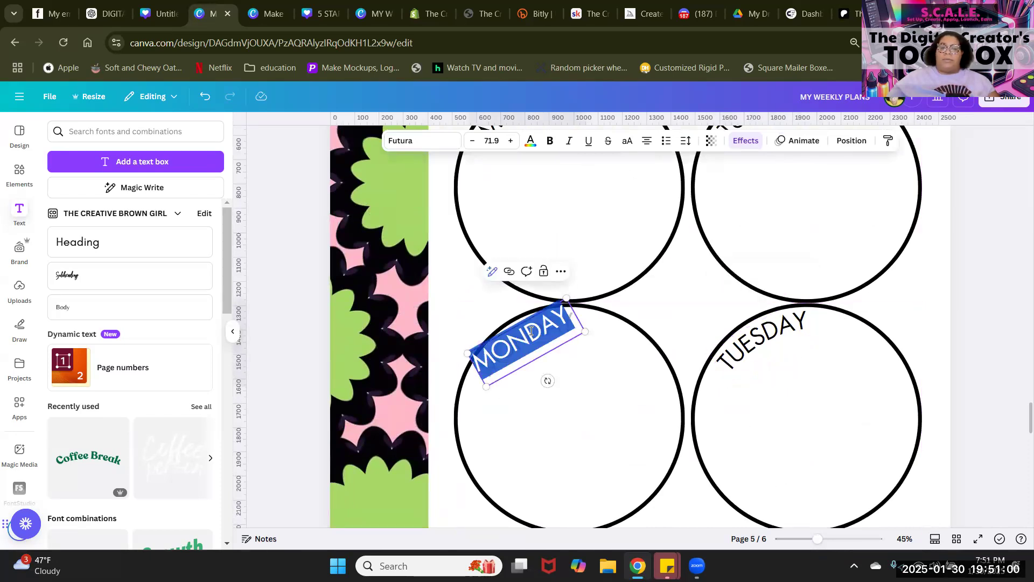
text(WED)
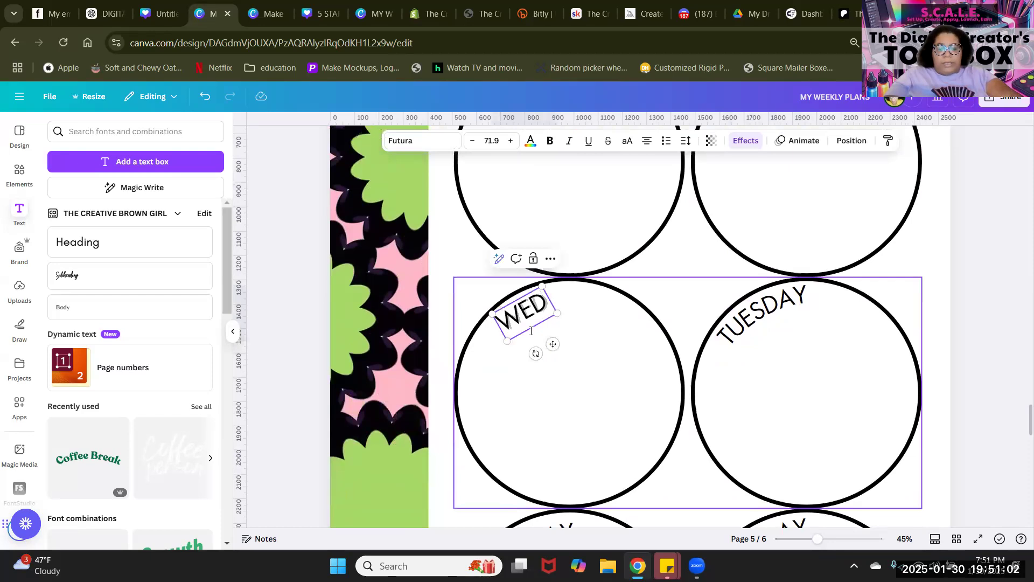
text(NESDAY)
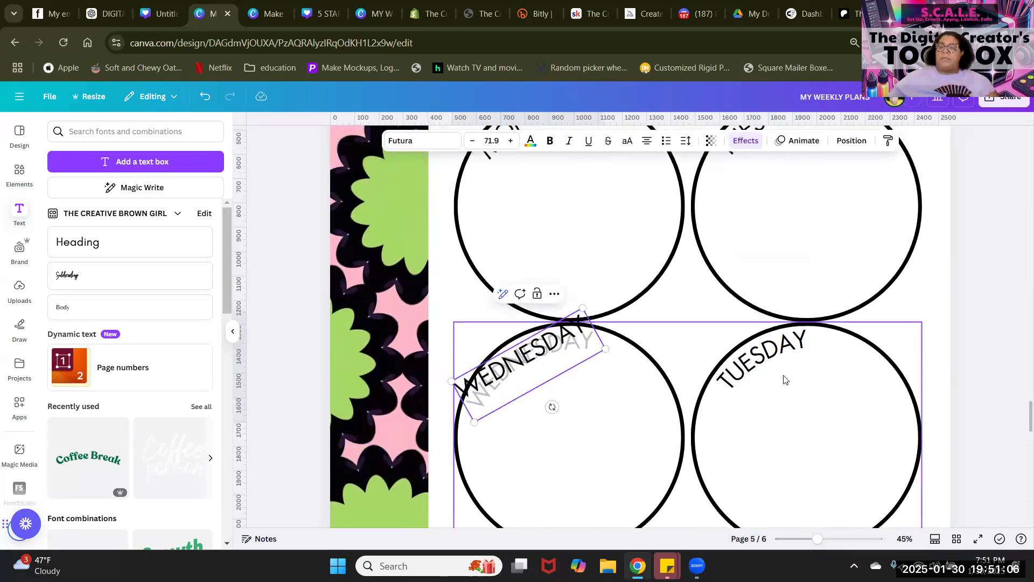
Step: Change the label in the second row's right circle to THURSDAY
click(768, 359)
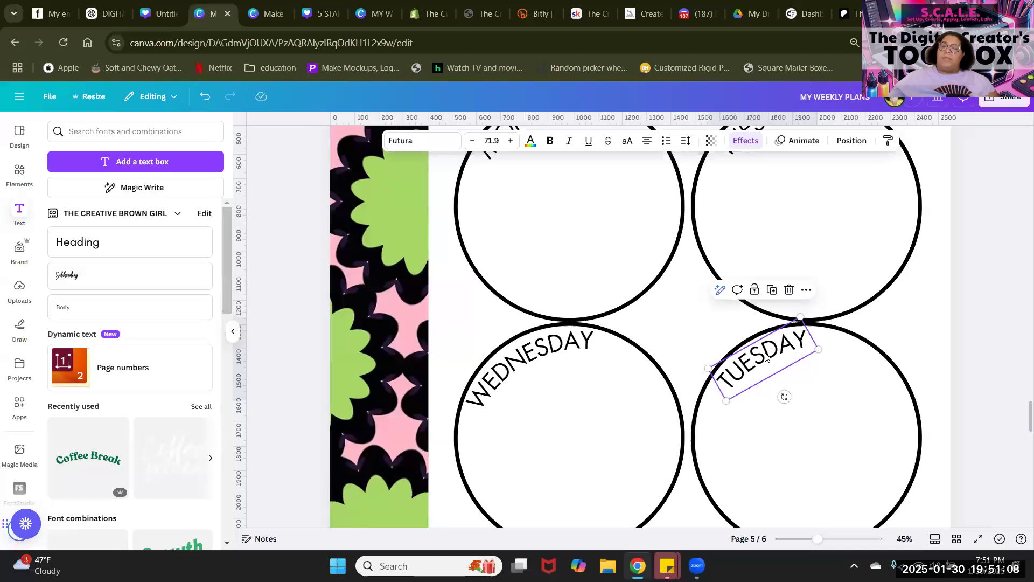
double_click(767, 356)
text(T)
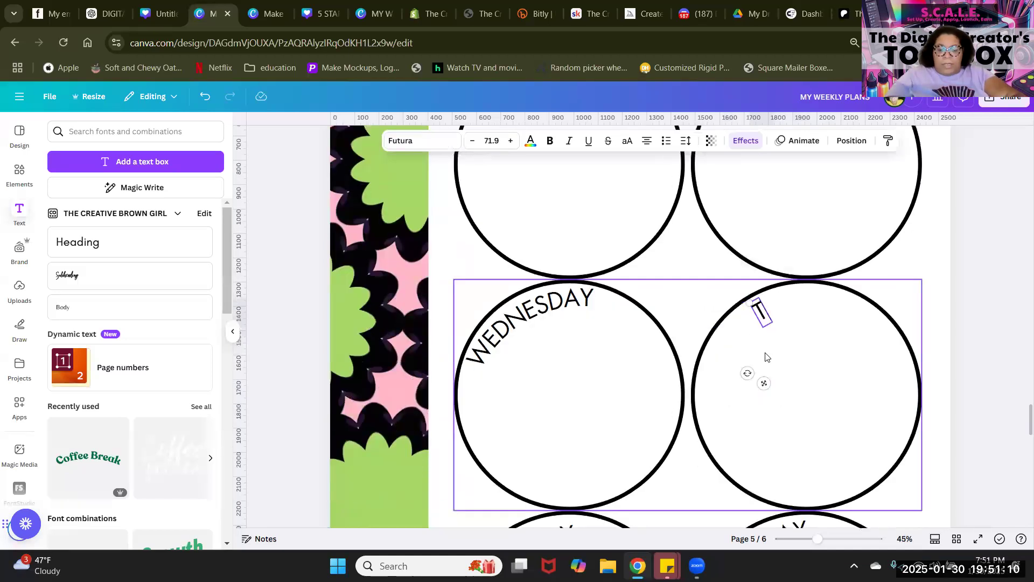
text(HURSDAY)
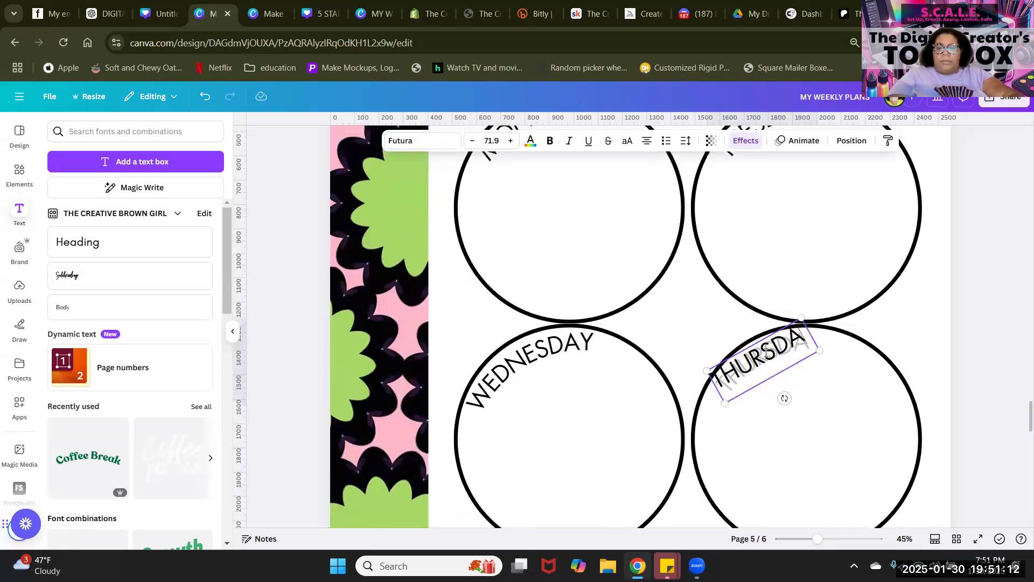
click(888, 420)
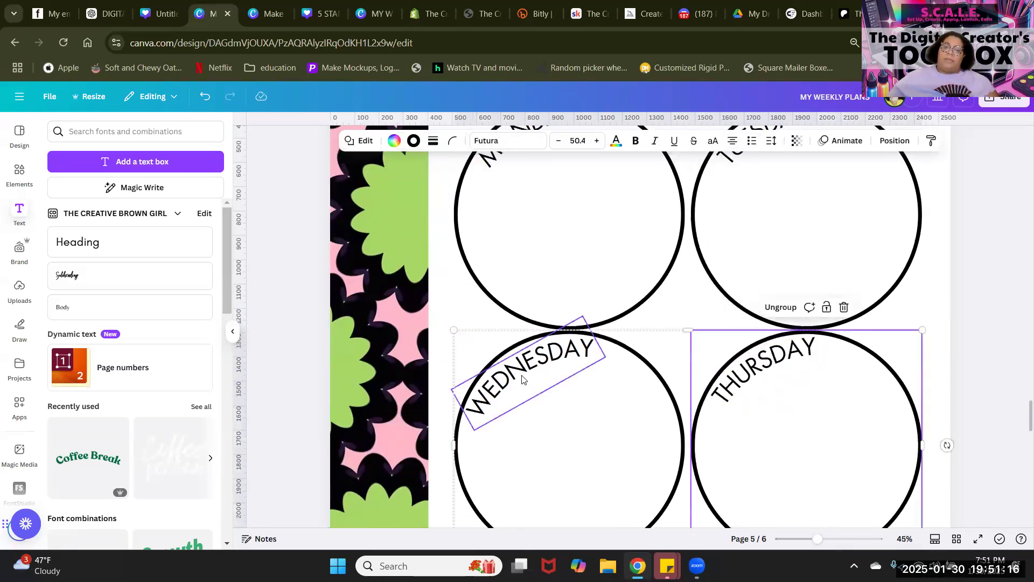
Step: Nudge the WEDNESDAY label and rotate it to about -31° so it follows the edge of its circle
drag(525, 379, 521, 376)
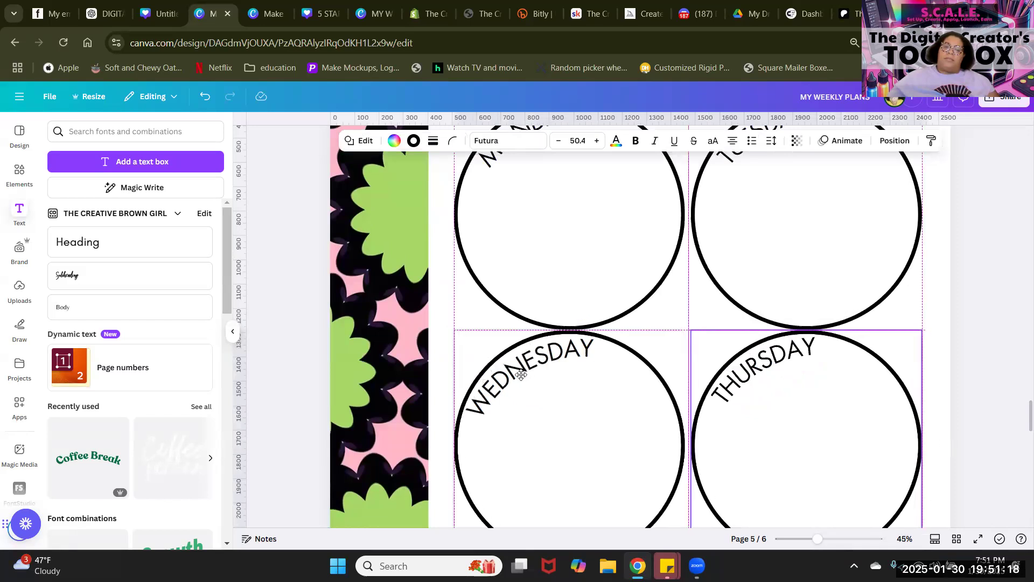
click(545, 392)
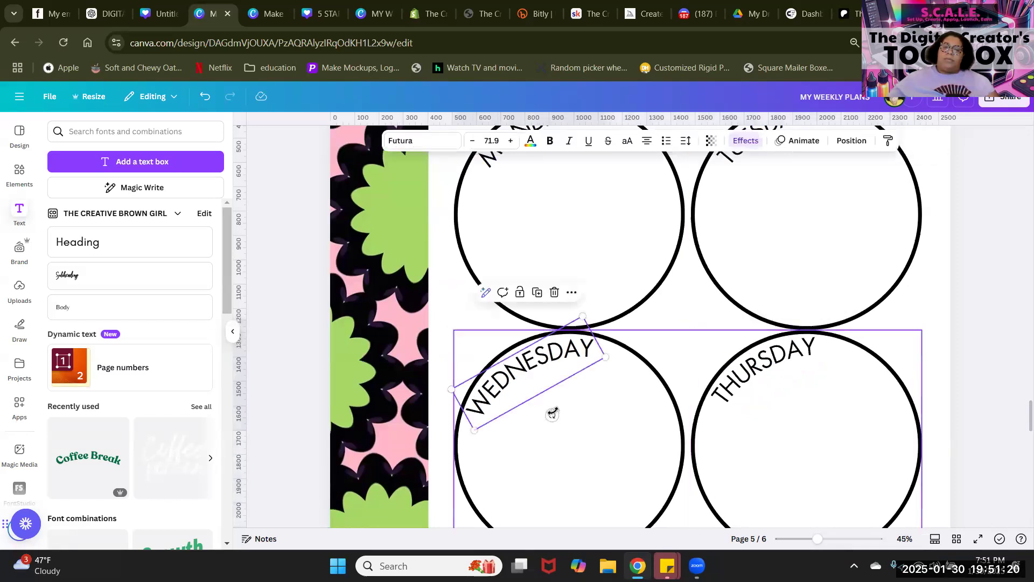
drag(552, 416, 555, 420)
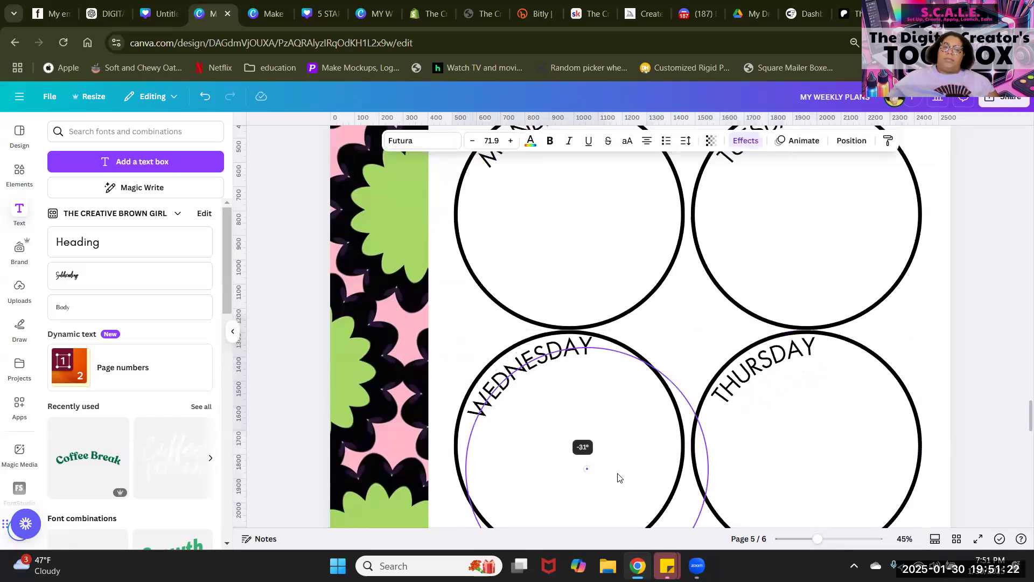
drag(619, 478, 619, 479)
click(813, 457)
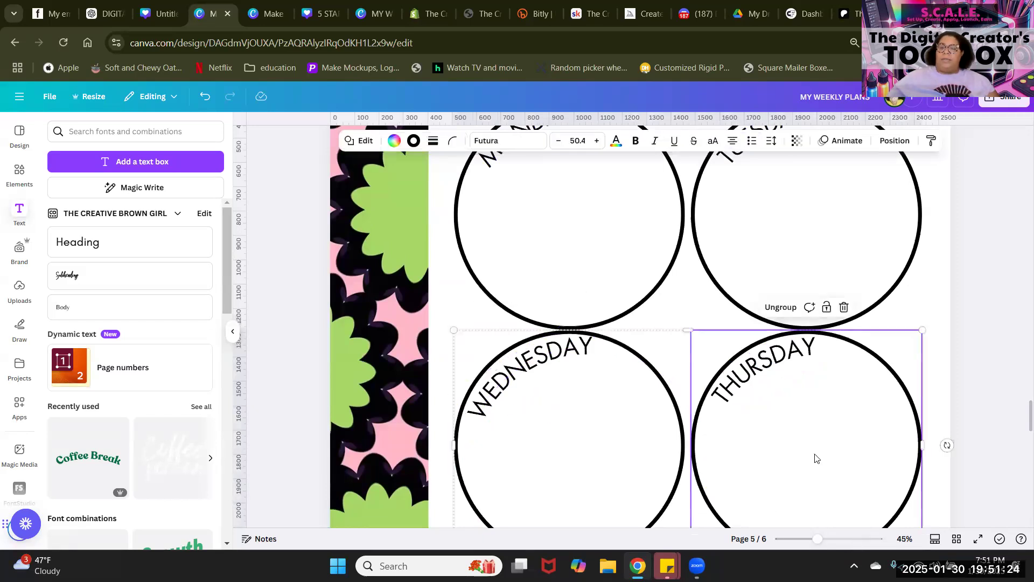
Step: Change the label in the third row's left circle to FRIDAY and move it closer to the circle's edge
scroll(812, 457, down, 5)
click(555, 331)
click(555, 326)
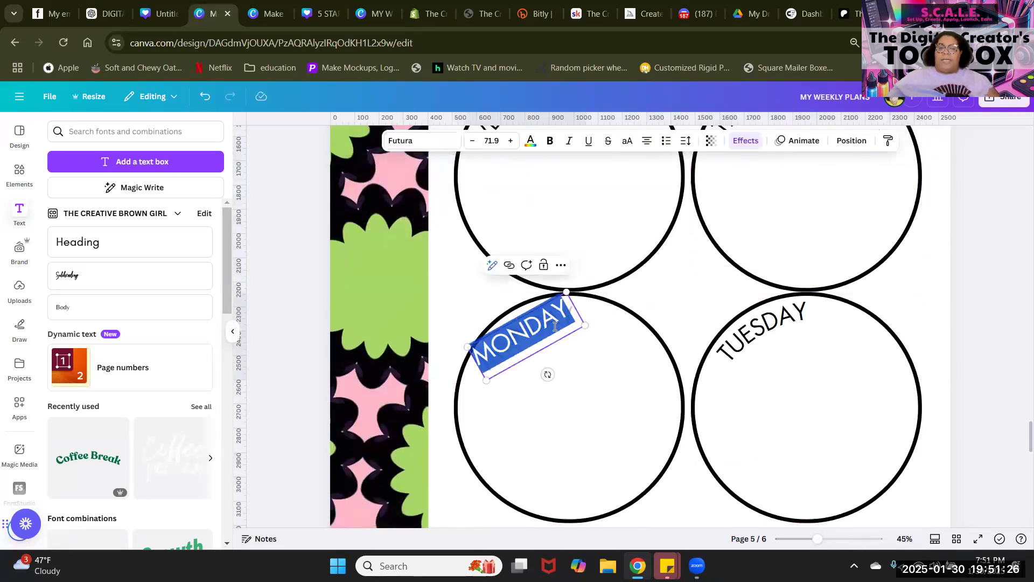
text(FRIDAY)
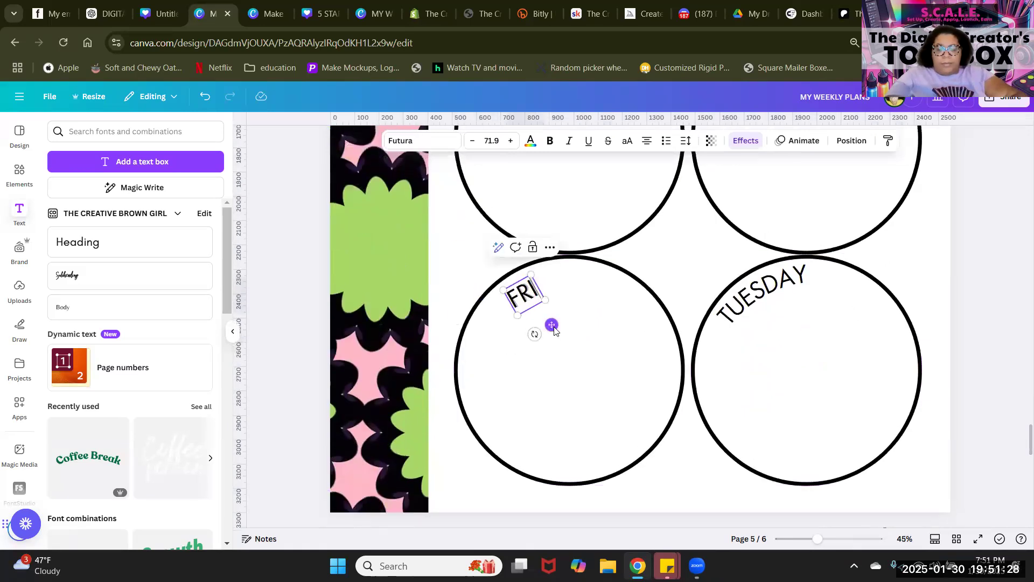
click(579, 376)
click(539, 317)
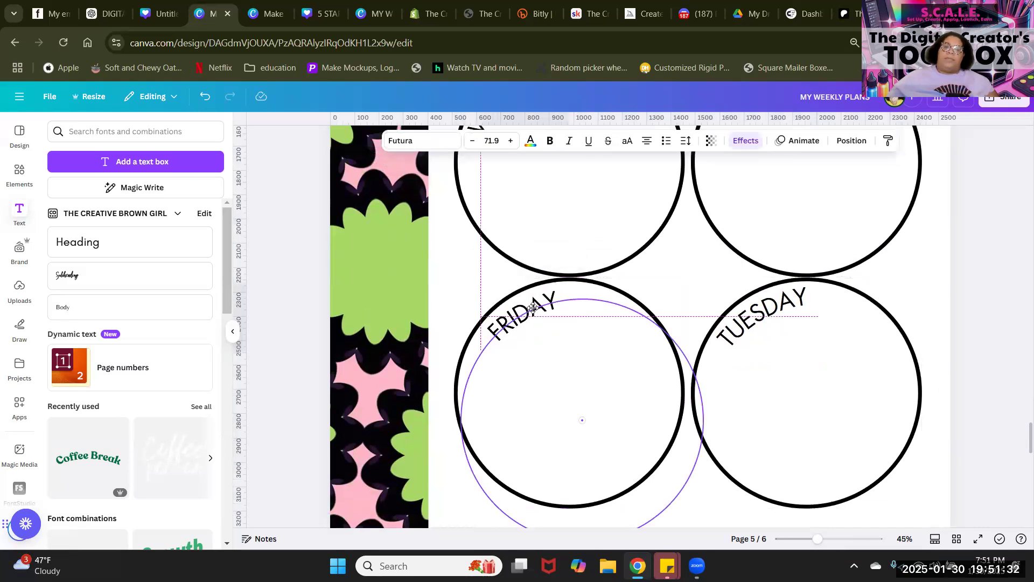
drag(533, 306, 534, 308)
Step: Change the label in the third row's right circle to SAT/SUN
click(733, 318)
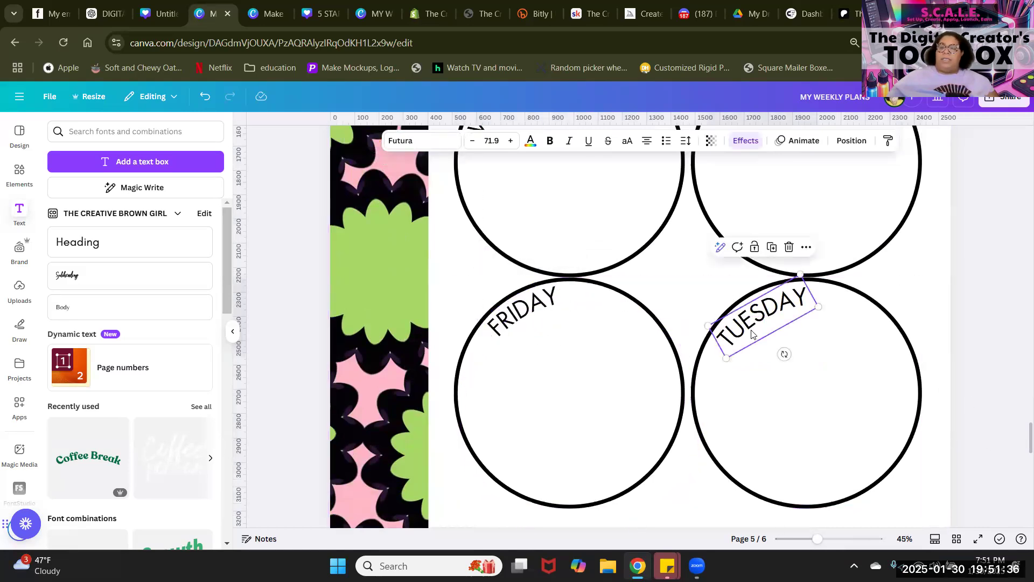
double_click(753, 329)
text(SAT)
scroll(753, 332, down, 1)
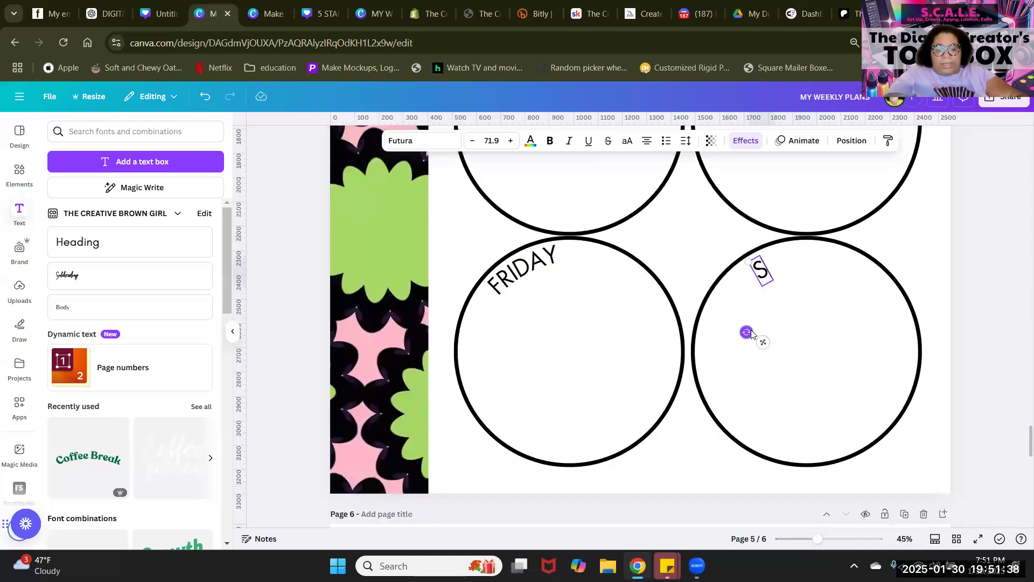
text(/SUN)
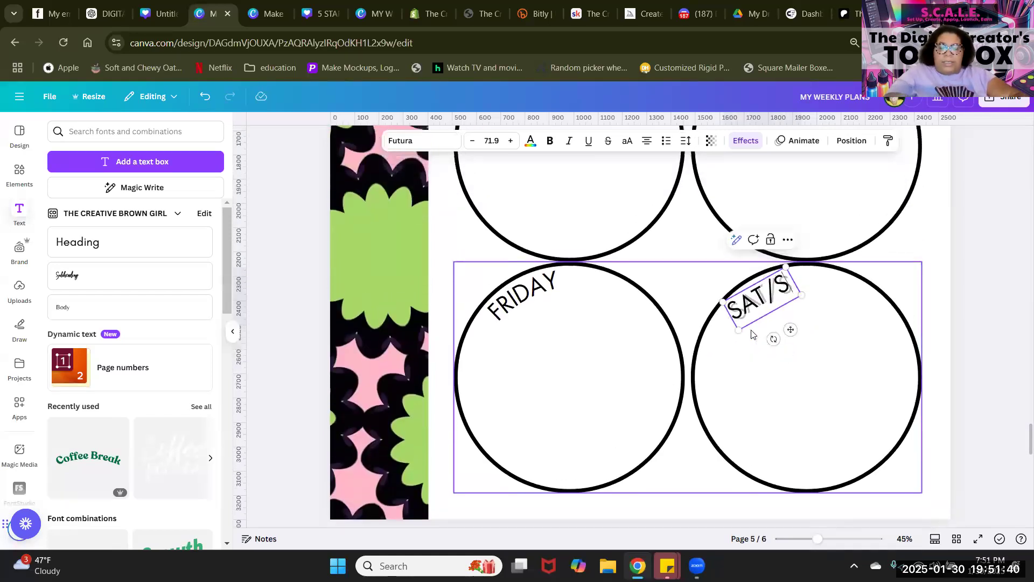
scroll(753, 331, up, 1)
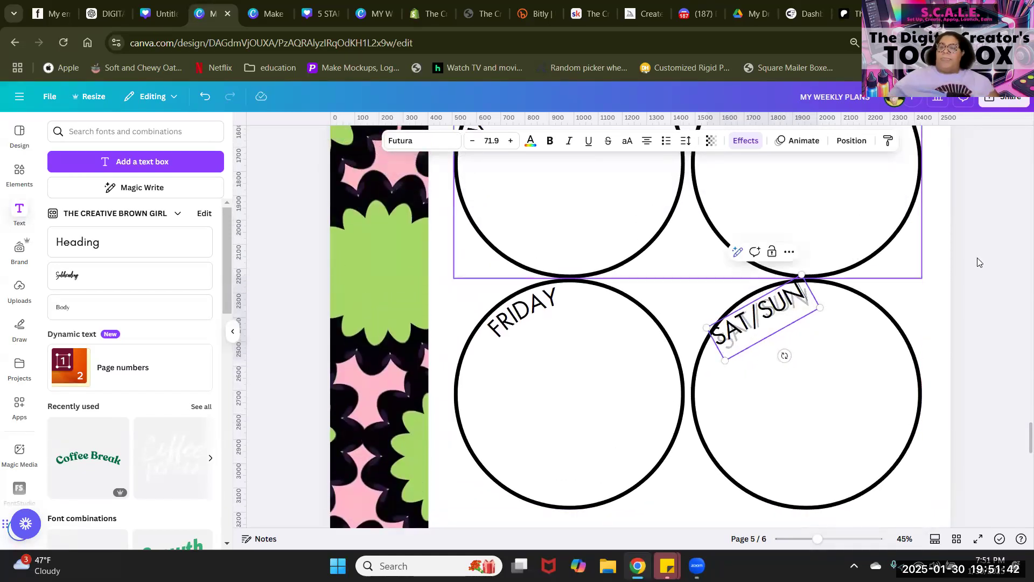
click(1003, 314)
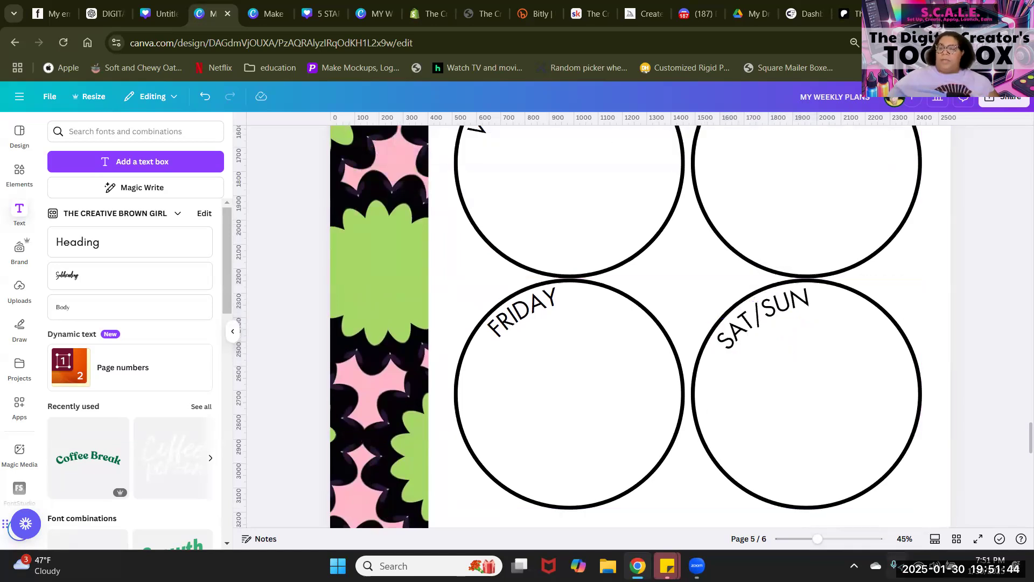
Step: Preview the WEEK AT A GLANCE page in full screen, and return to the editor
click(981, 539)
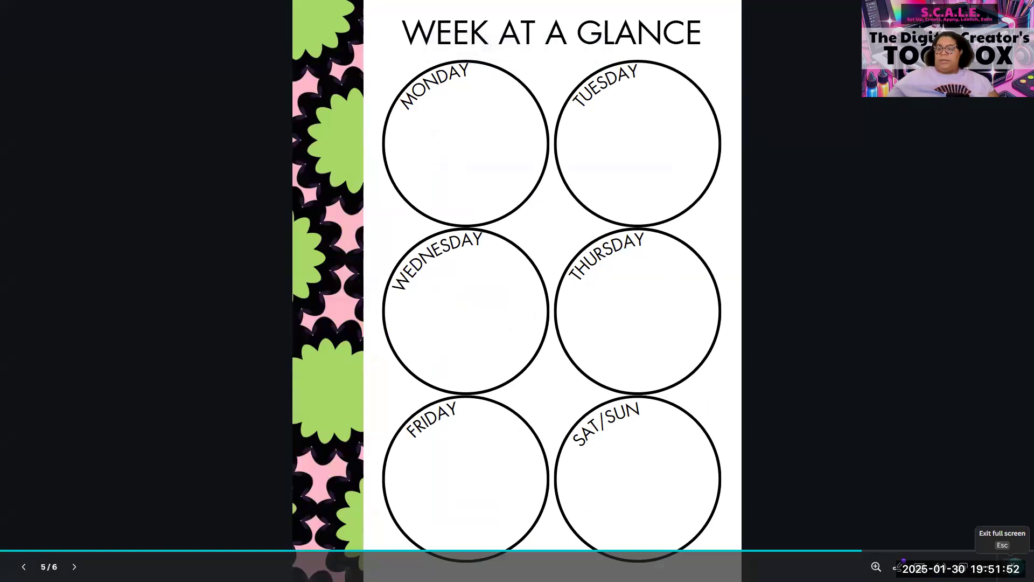
click(1012, 566)
scroll(952, 350, up, 5)
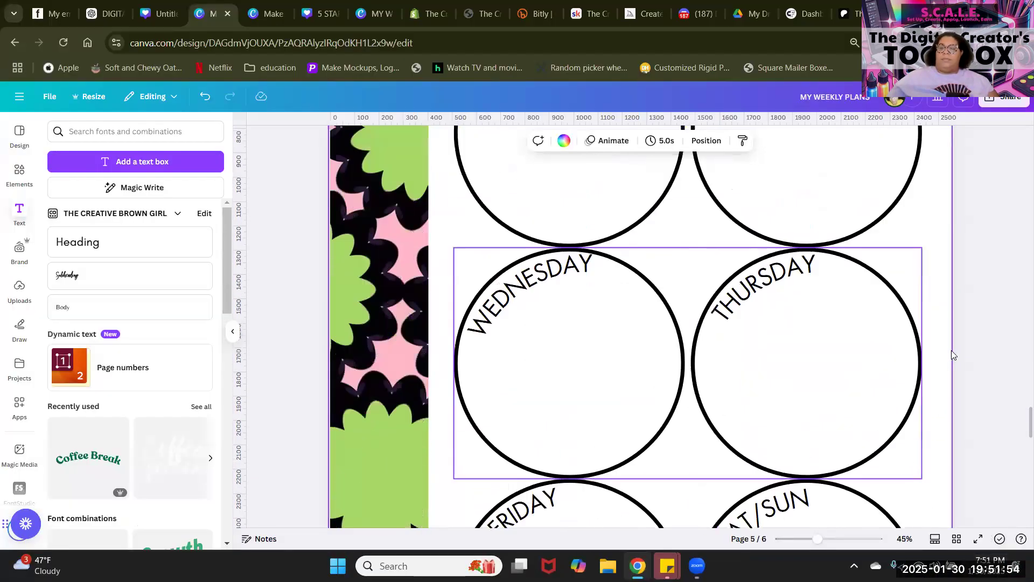
Step: Lower the opacity of the seated-woman illustration on page 6 until it is a faint background image
scroll(937, 367, down, 10)
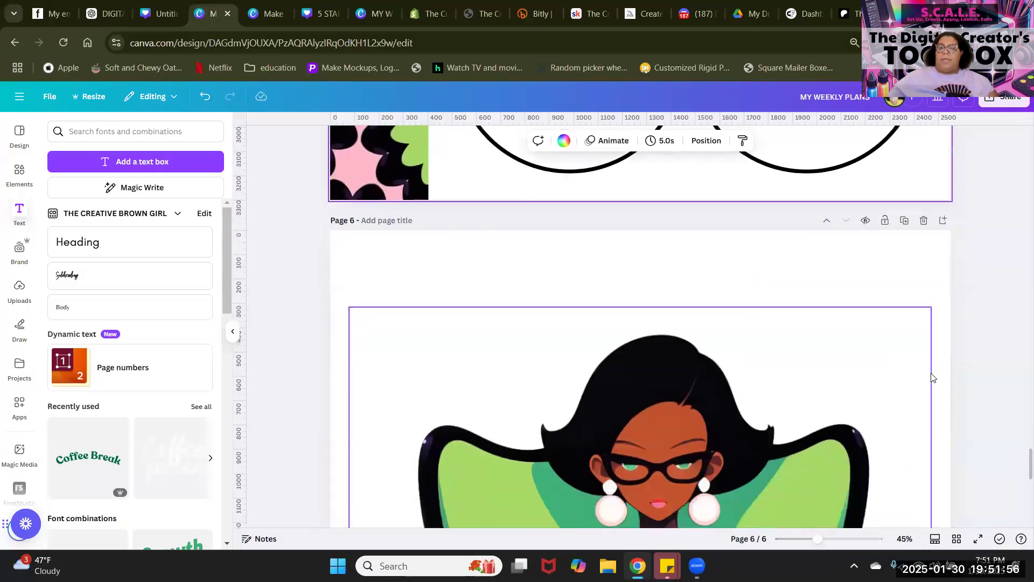
scroll(933, 377, up, 3)
scroll(613, 477, down, 5)
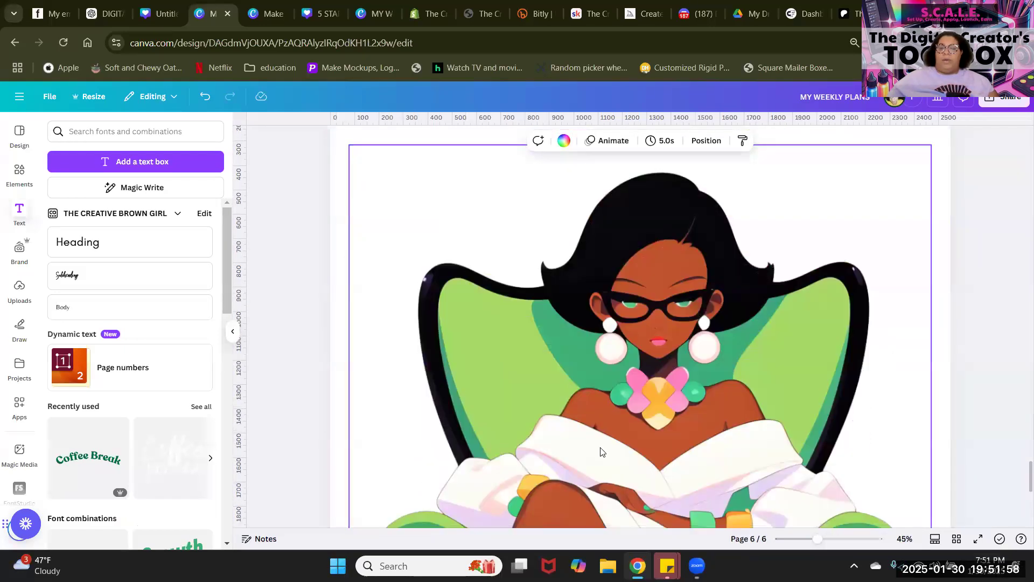
scroll(713, 276, up, 3)
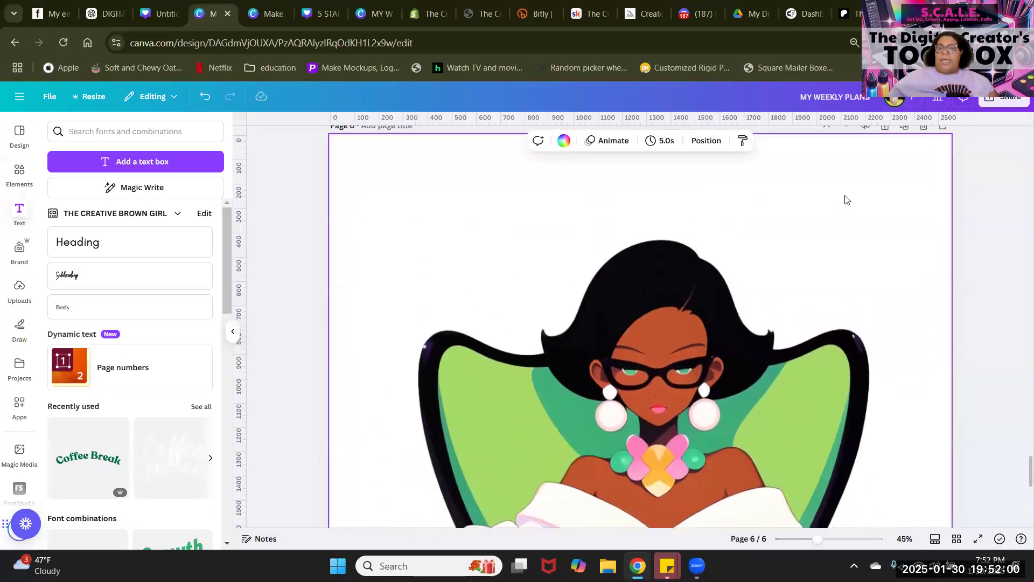
click(712, 395)
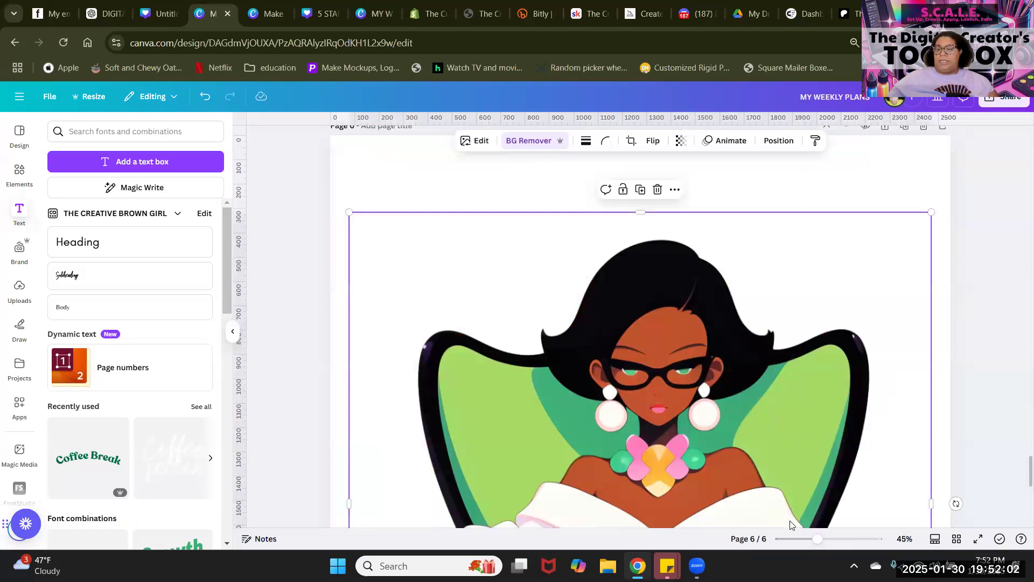
drag(824, 547, 790, 549)
drag(675, 427, 676, 438)
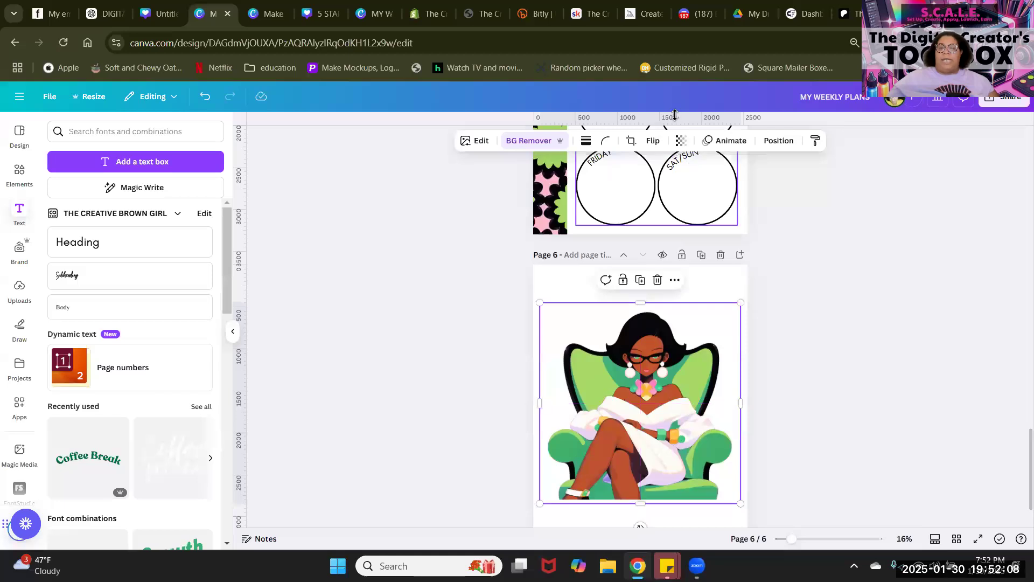
click(681, 141)
drag(697, 191, 635, 203)
click(1001, 474)
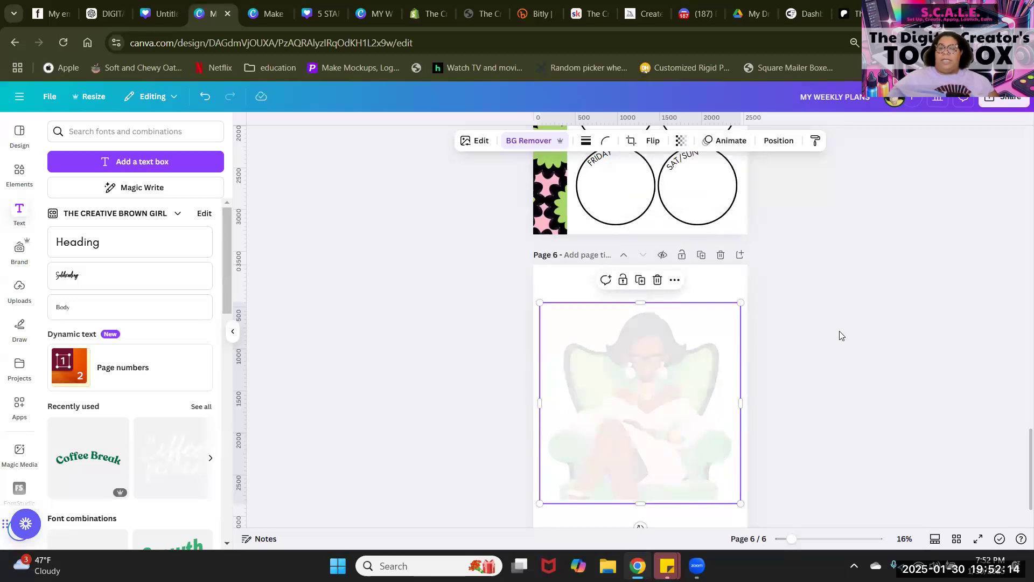
click(839, 335)
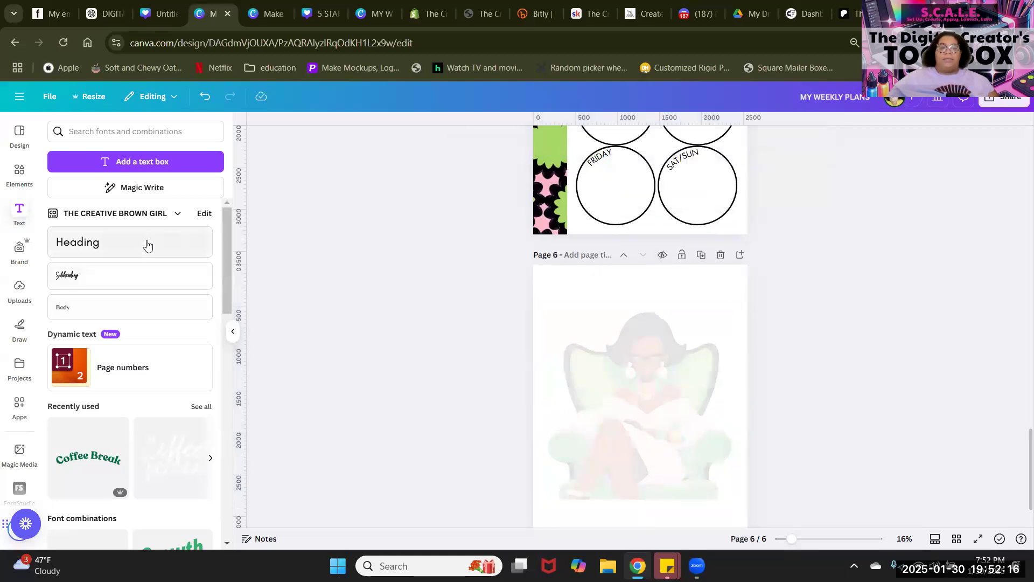
Step: Add a straight line to page 6 and stretch it across the page along the upper edge of the faded portrait
click(621, 364)
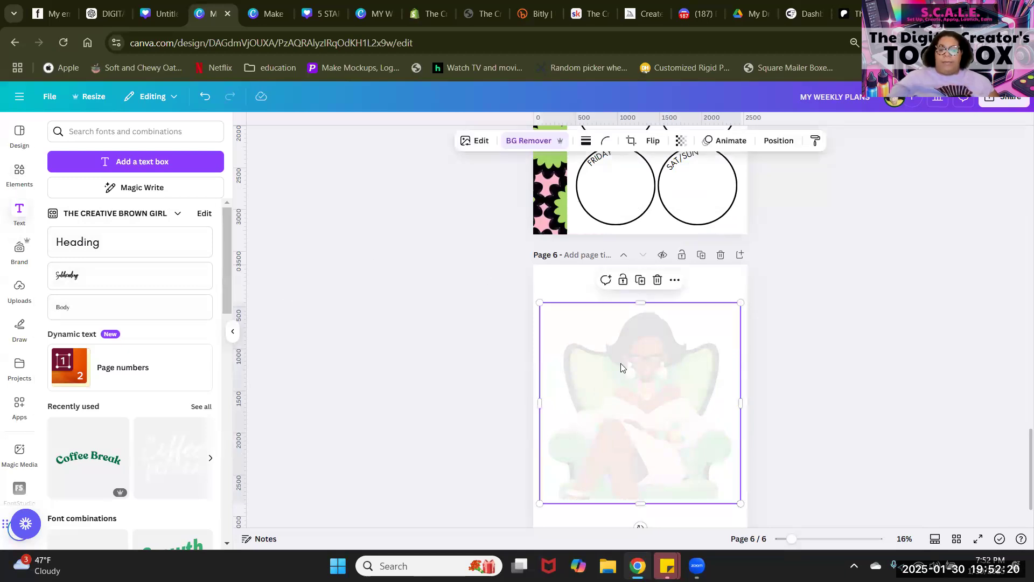
key(l)
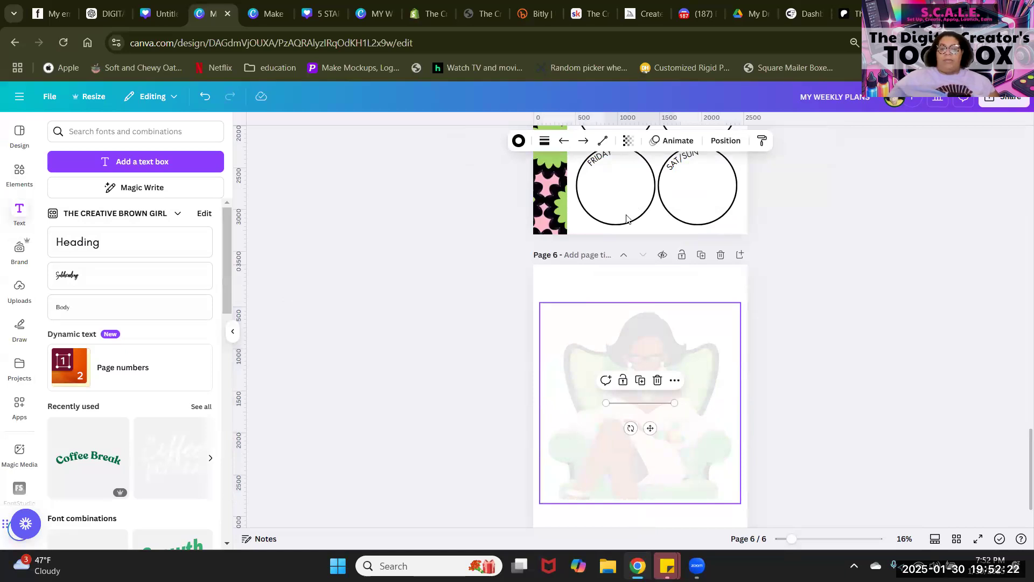
drag(636, 403, 726, 302)
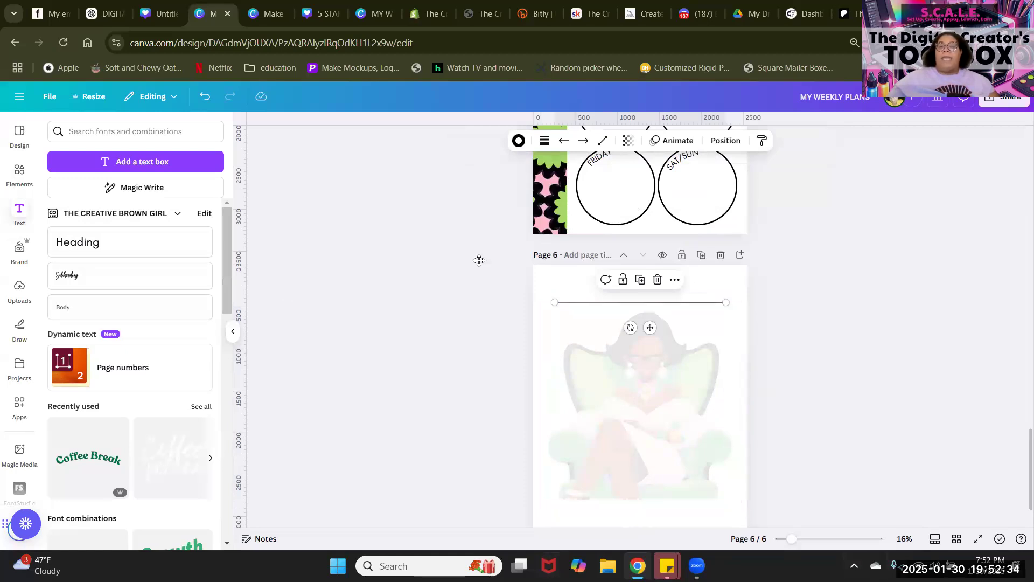
Step: Set the weight of the line on page 6 to 1.5
click(545, 142)
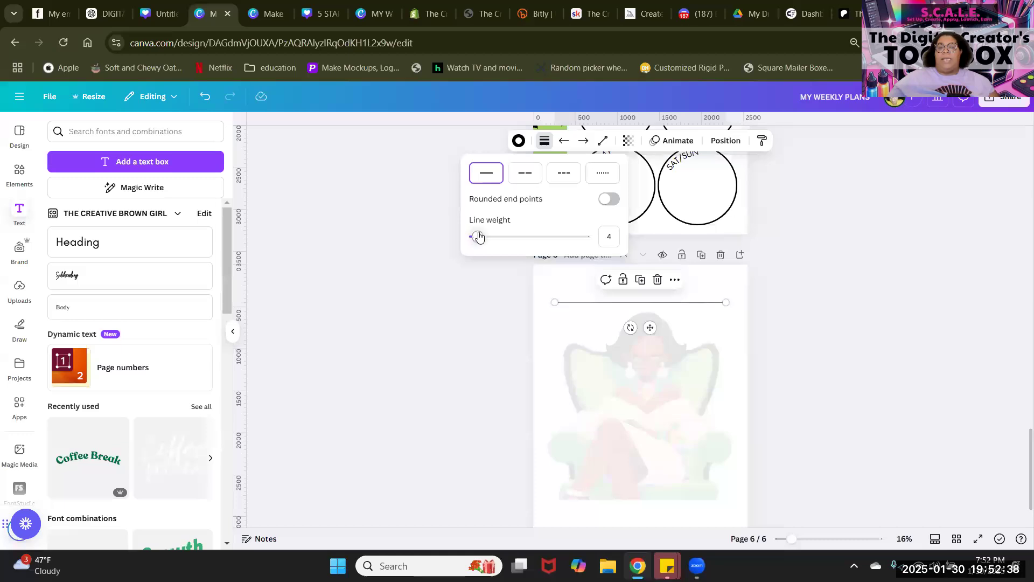
drag(475, 239, 473, 240)
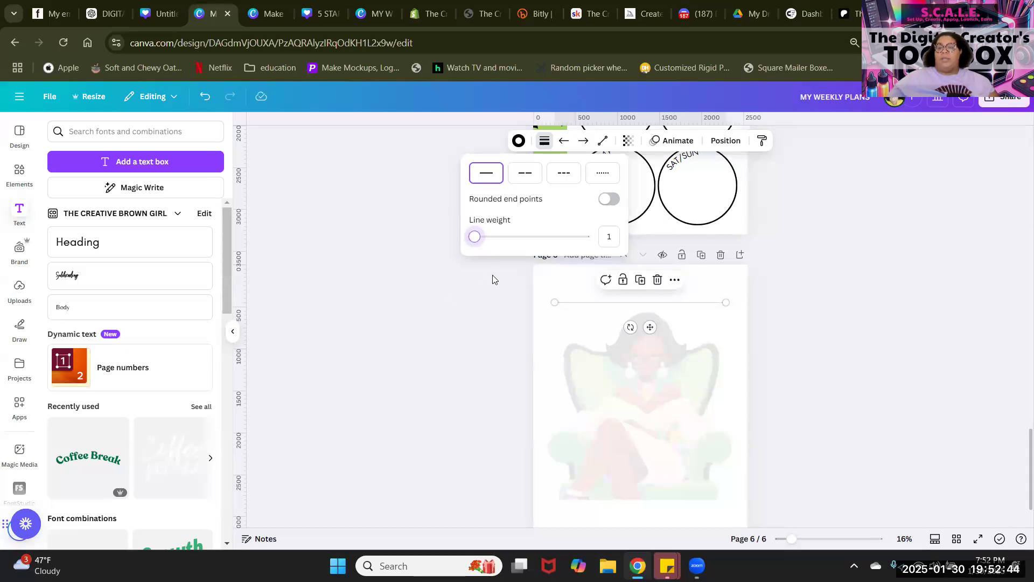
click(609, 237)
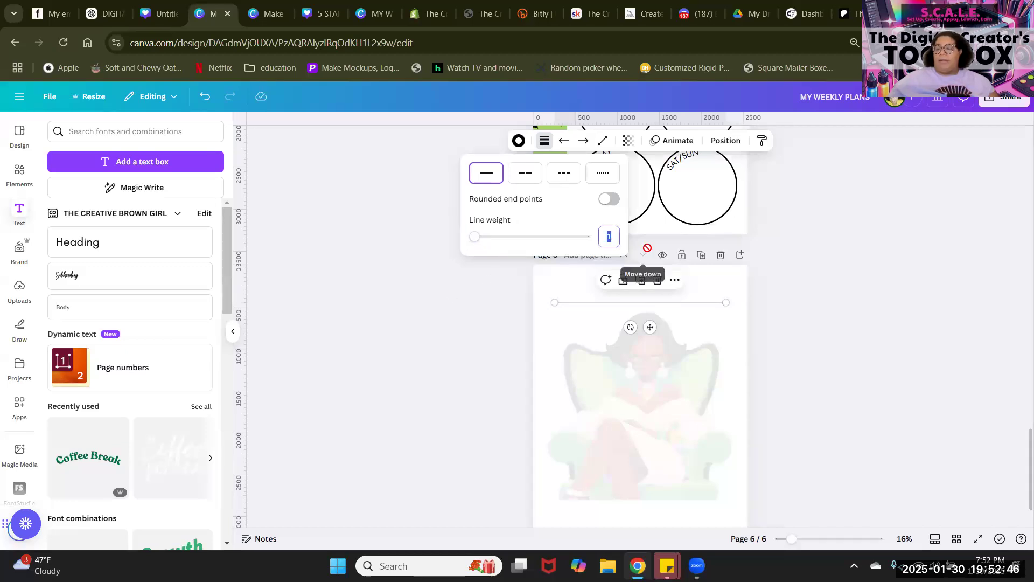
text(.5)
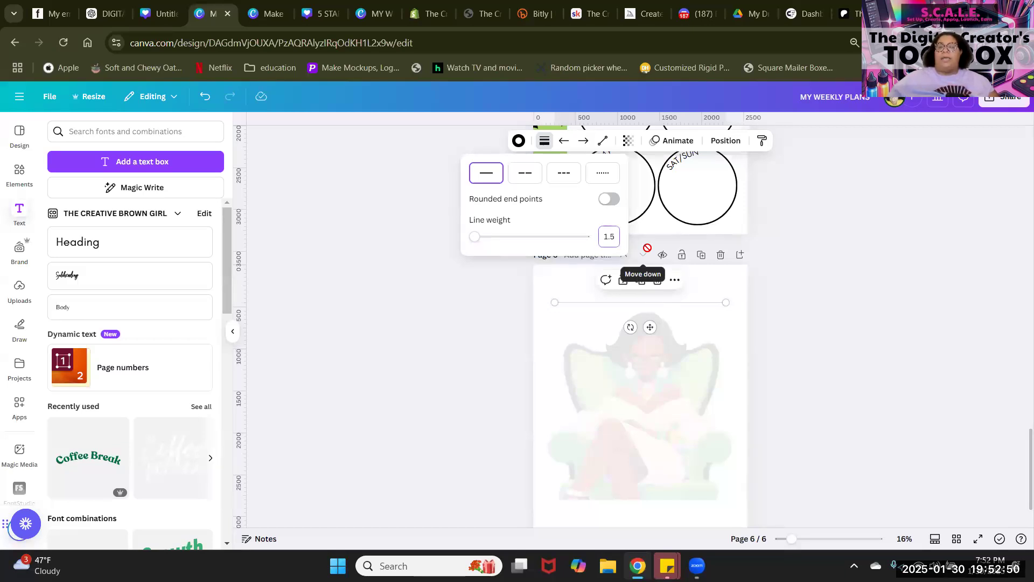
click(790, 324)
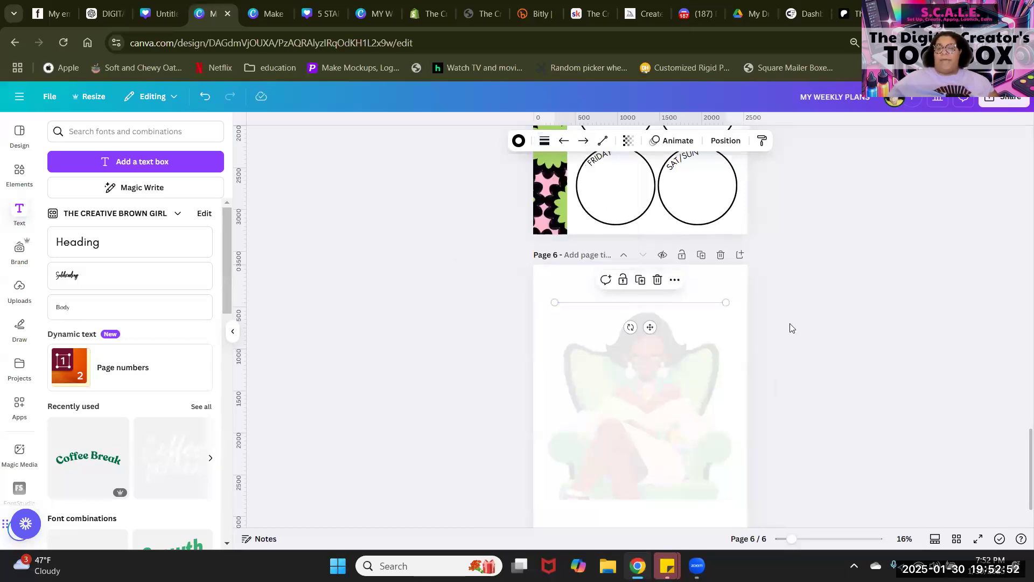
Step: Duplicate the line and place the copy a short distance directly below the original, aligned with it
drag(791, 540, 806, 541)
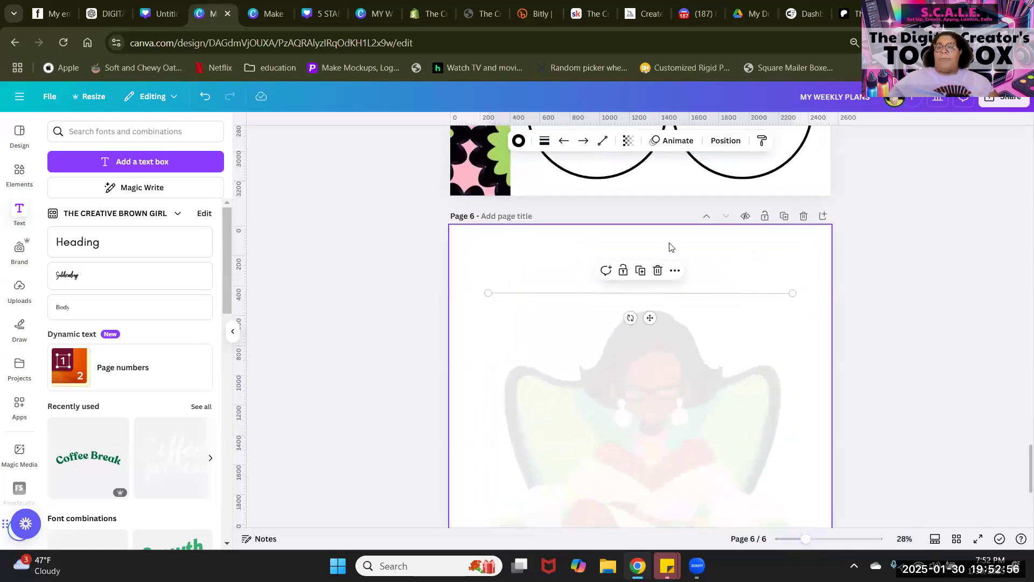
click(646, 274)
drag(650, 318, 651, 333)
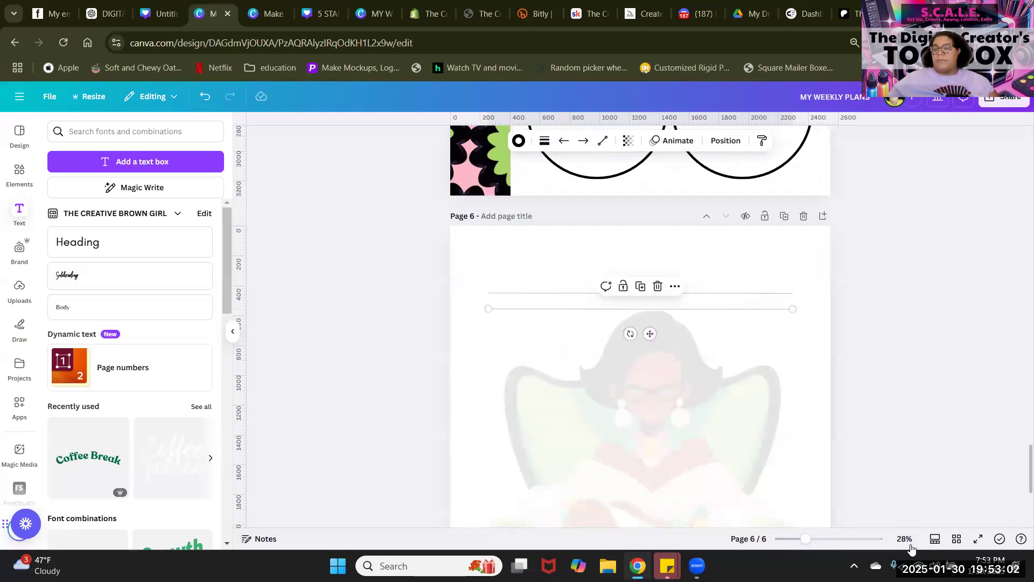
Step: Keep duplicating the newest line at the same spacing until ruled lines fill page 6 down to its bottom margin
click(641, 288)
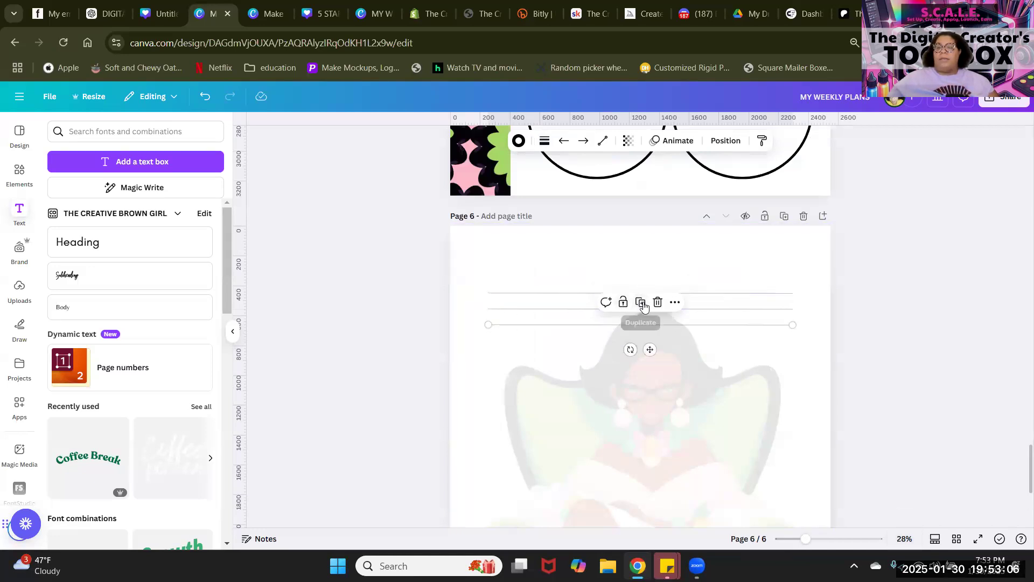
click(643, 303)
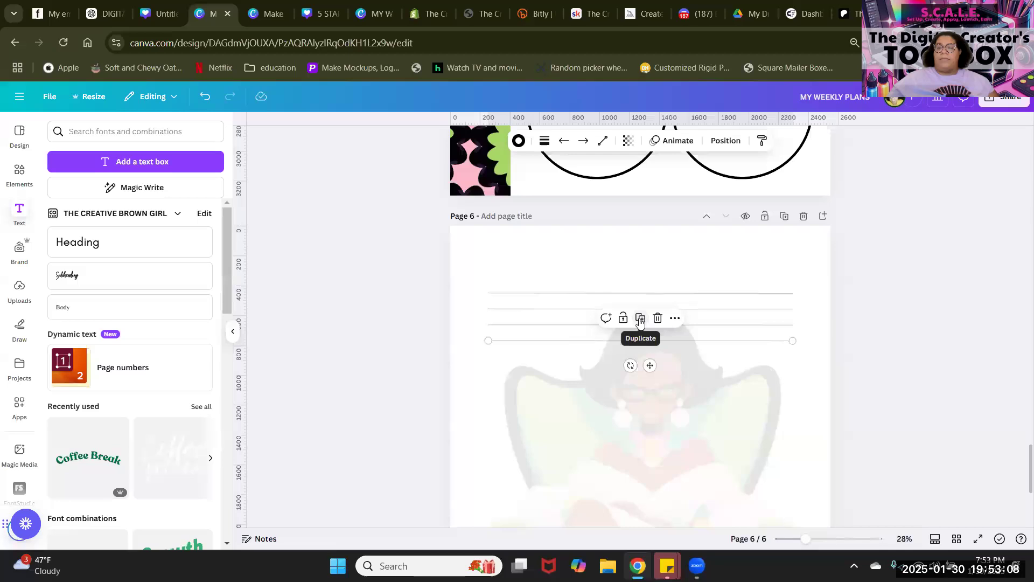
click(640, 320)
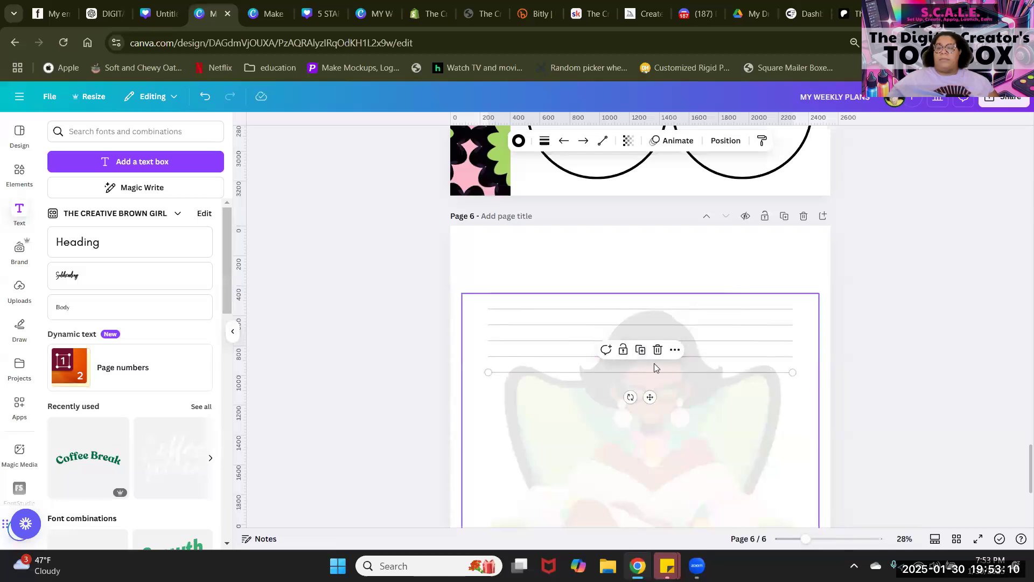
click(641, 350)
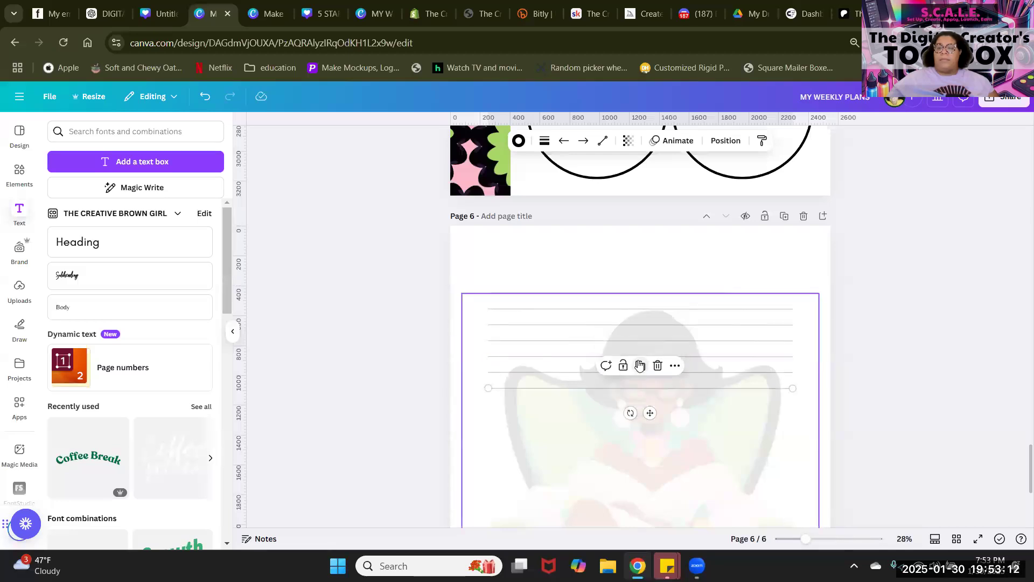
click(640, 366)
click(640, 381)
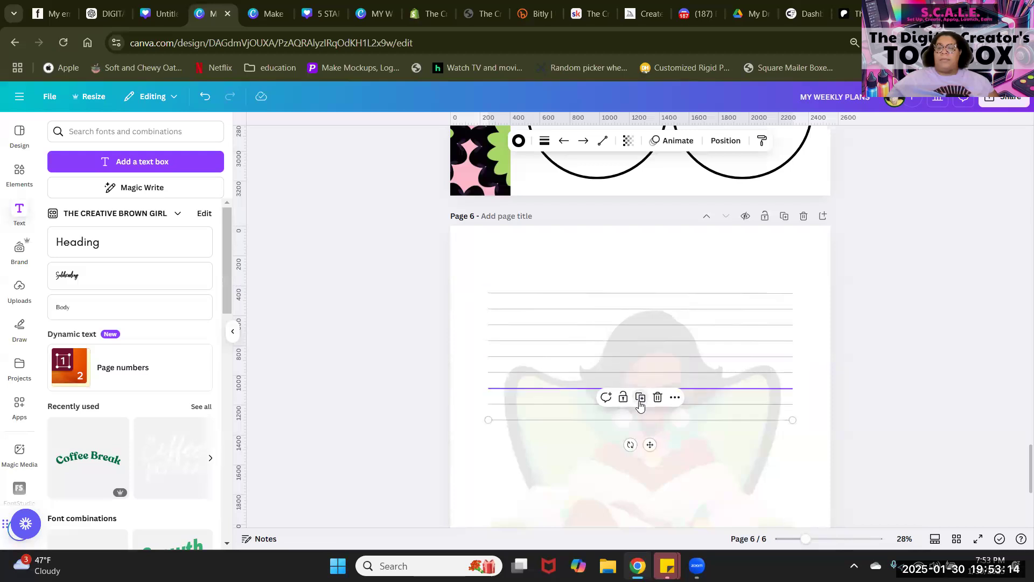
click(640, 403)
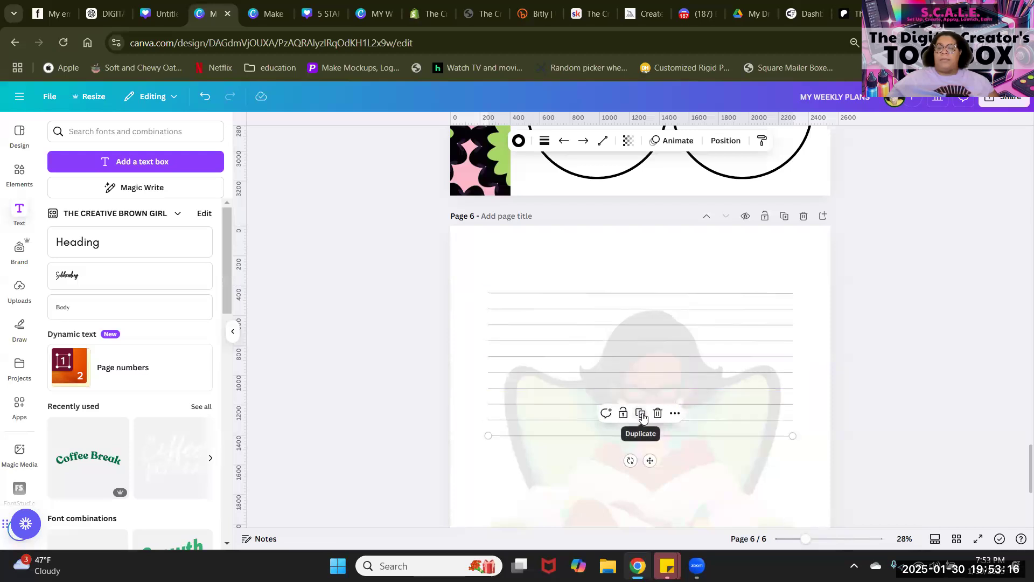
click(640, 414)
scroll(625, 462, down, 4)
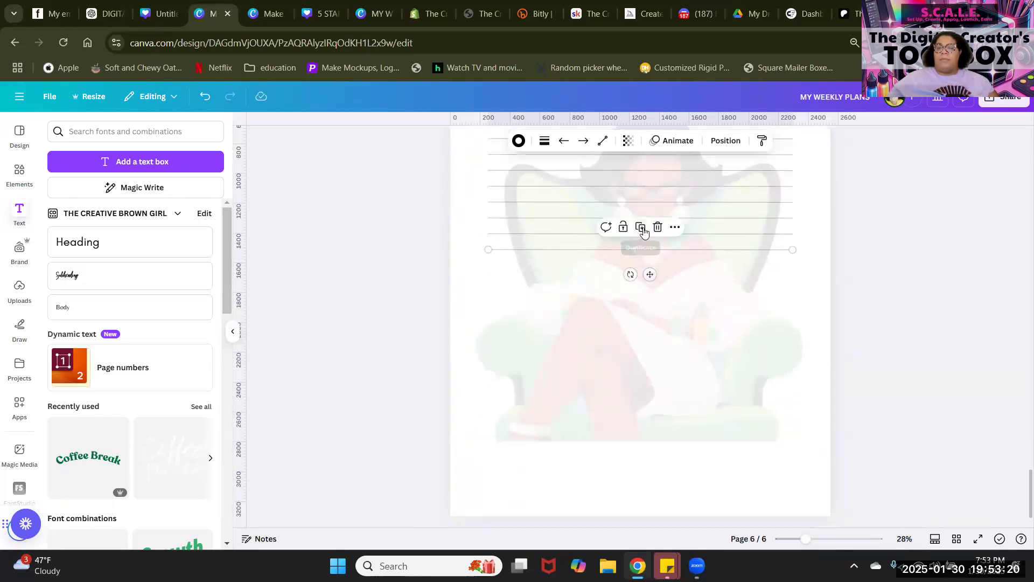
click(643, 231)
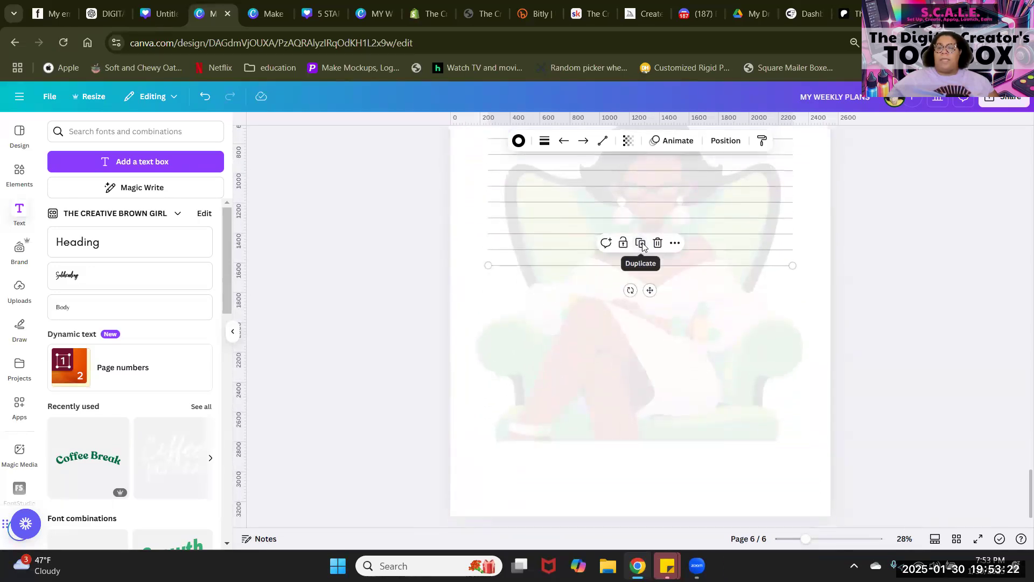
click(642, 243)
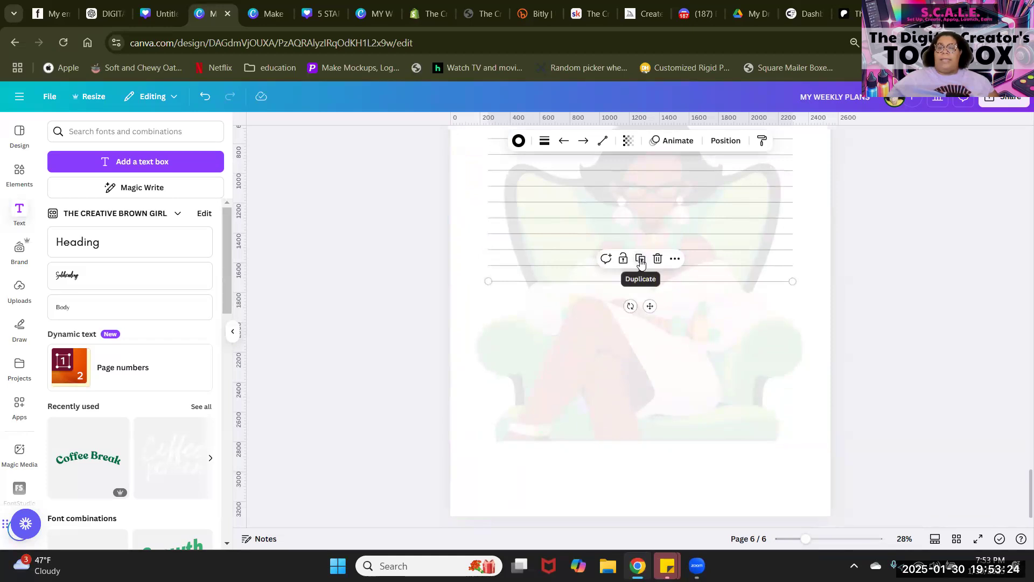
click(640, 260)
click(641, 275)
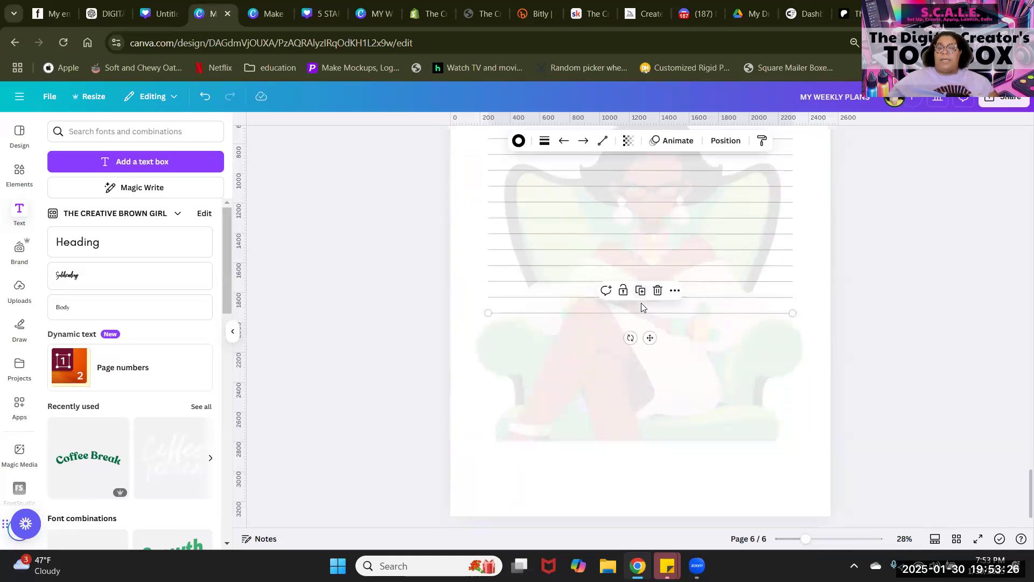
click(641, 291)
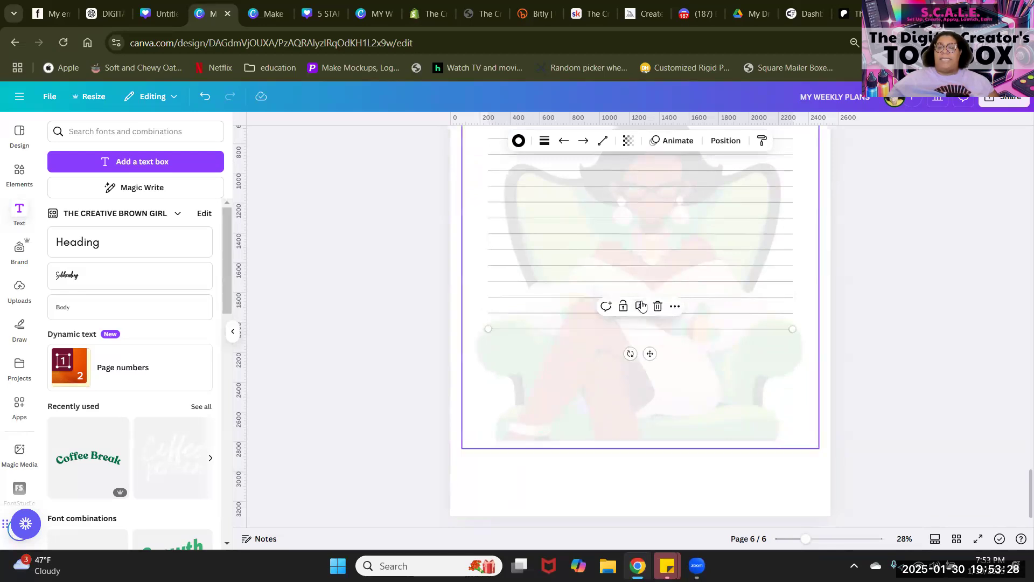
click(641, 307)
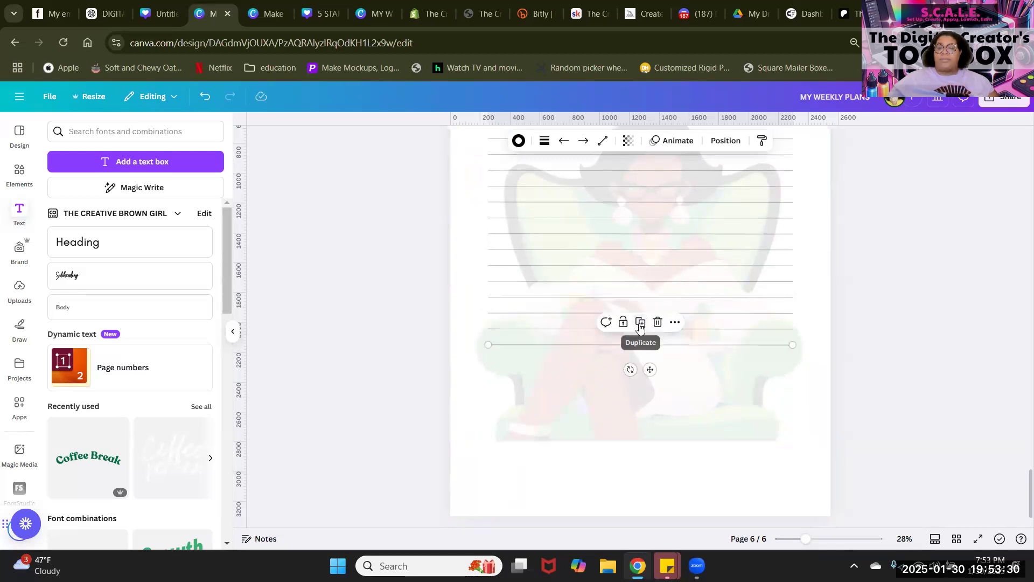
click(640, 322)
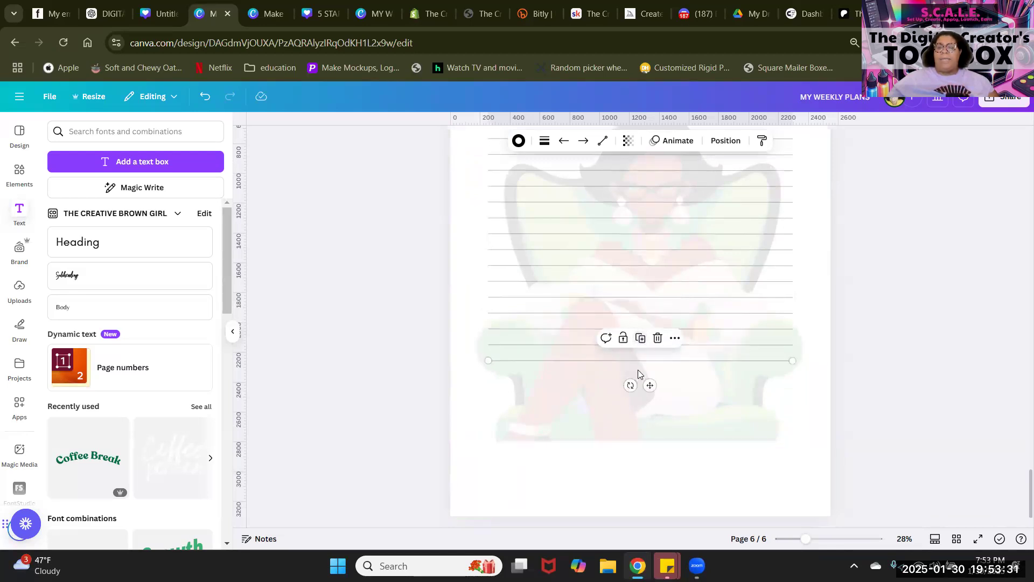
click(640, 338)
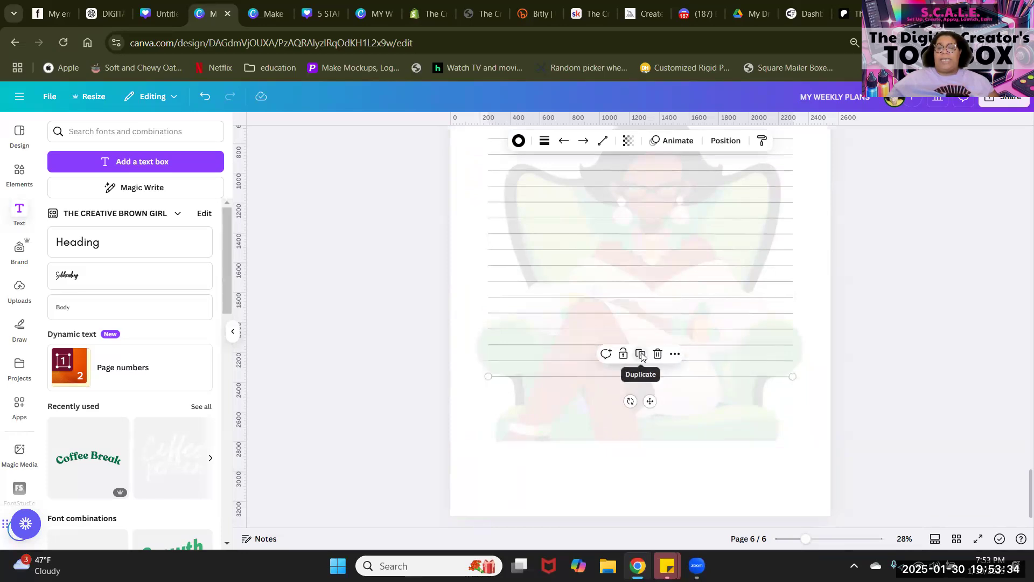
click(641, 354)
click(641, 371)
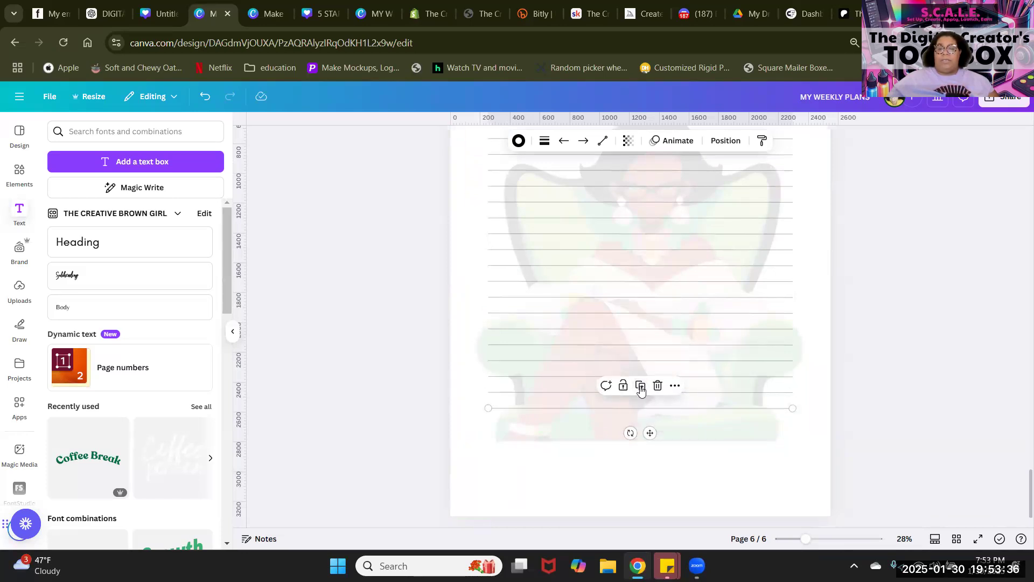
click(640, 386)
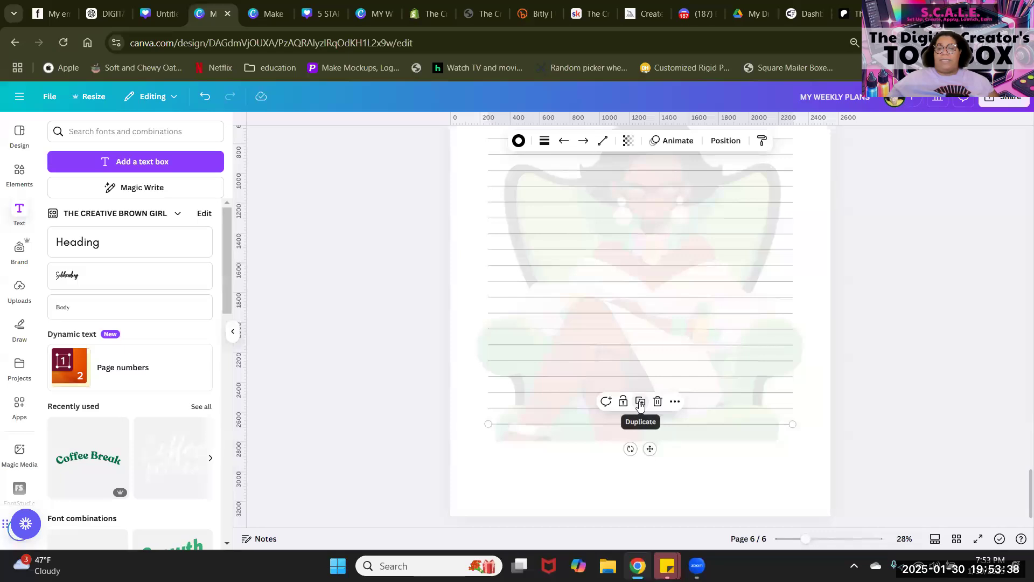
click(641, 403)
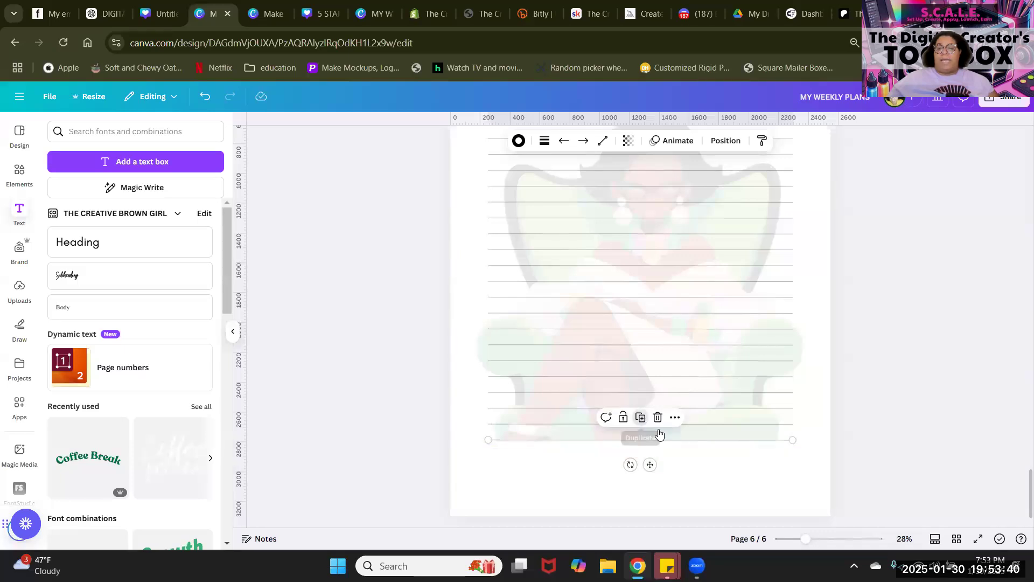
click(641, 419)
click(640, 435)
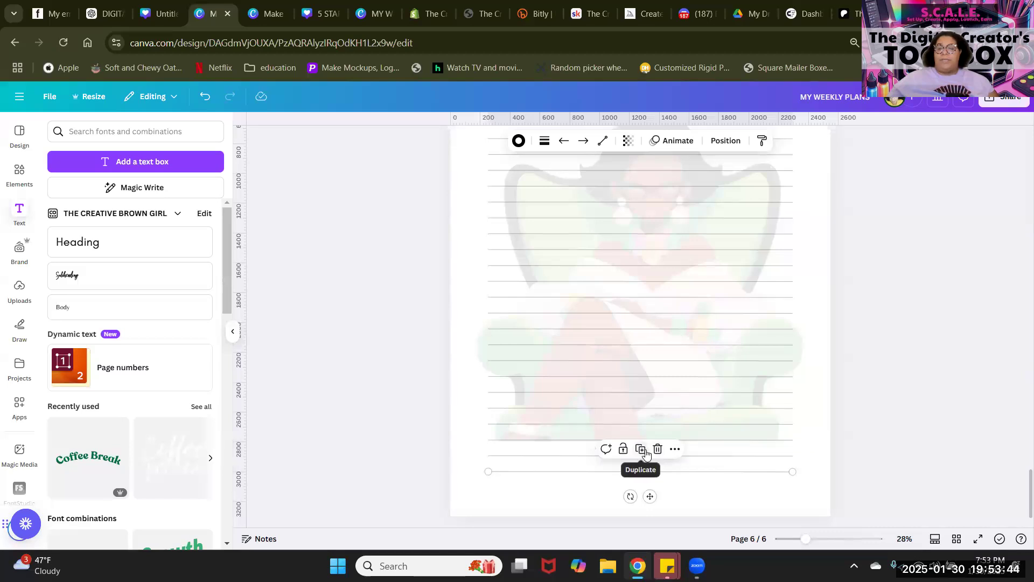
click(642, 452)
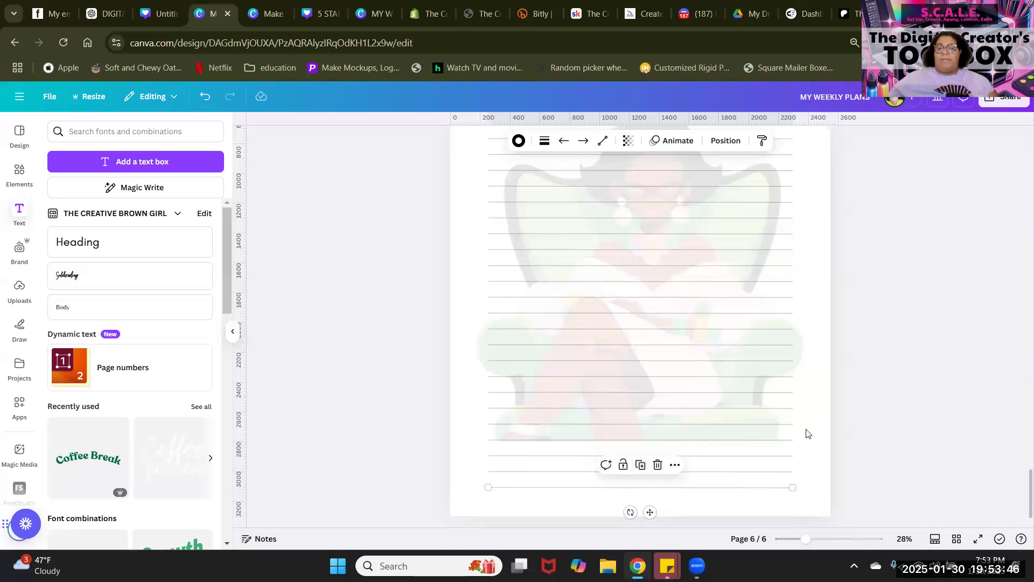
click(896, 378)
Step: Review the ruled page and the whole set of pages in grid view, and open page 4 in the editor
scroll(896, 382, up, 3)
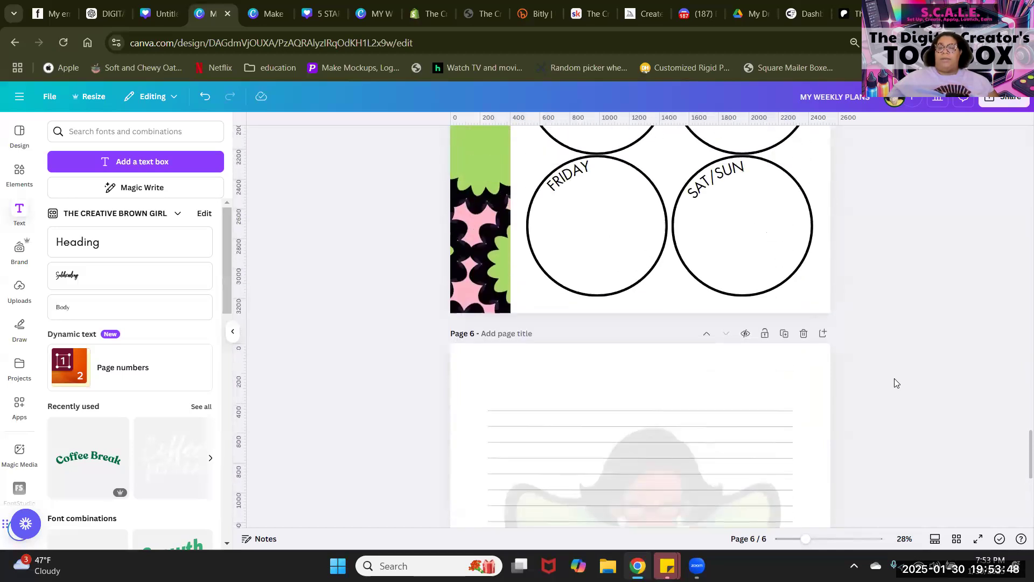
scroll(896, 382, down, 4)
scroll(896, 382, up, 3)
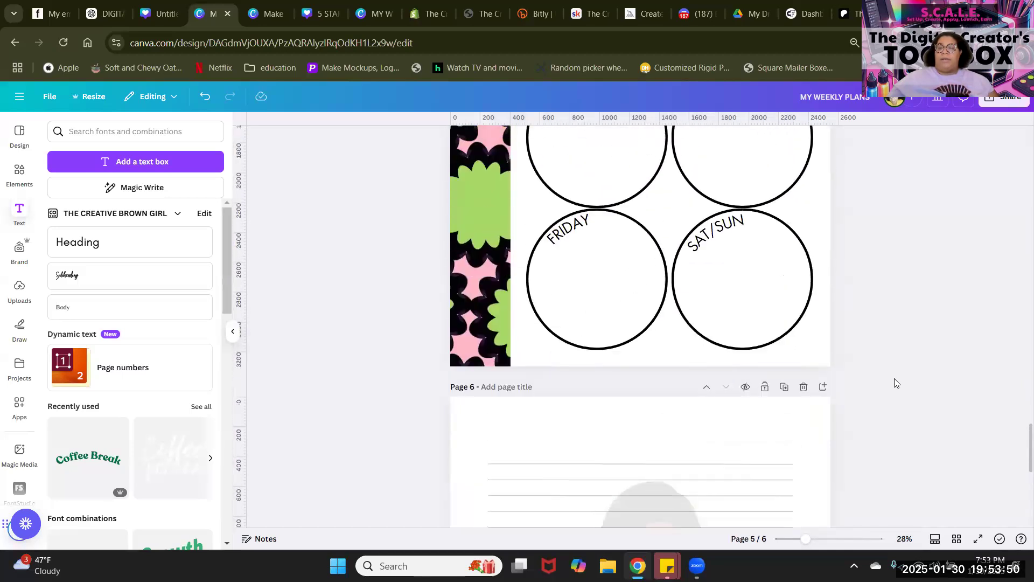
scroll(896, 383, down, 4)
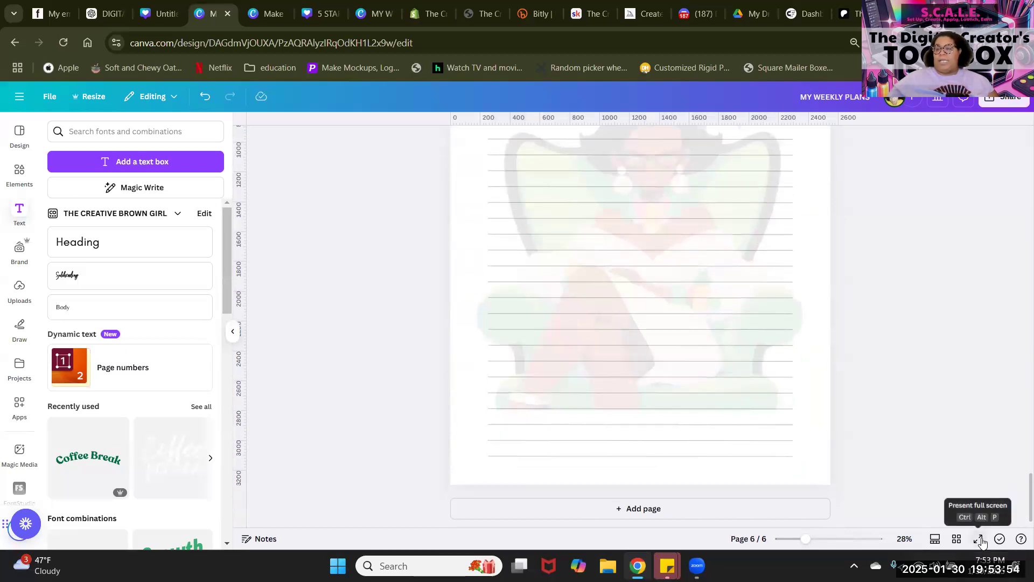
click(958, 538)
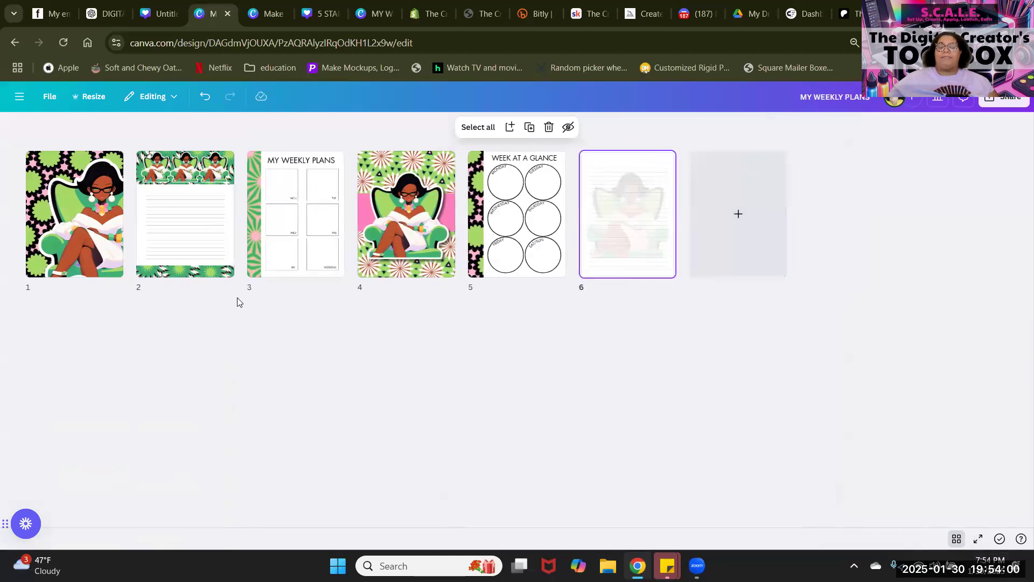
click(446, 332)
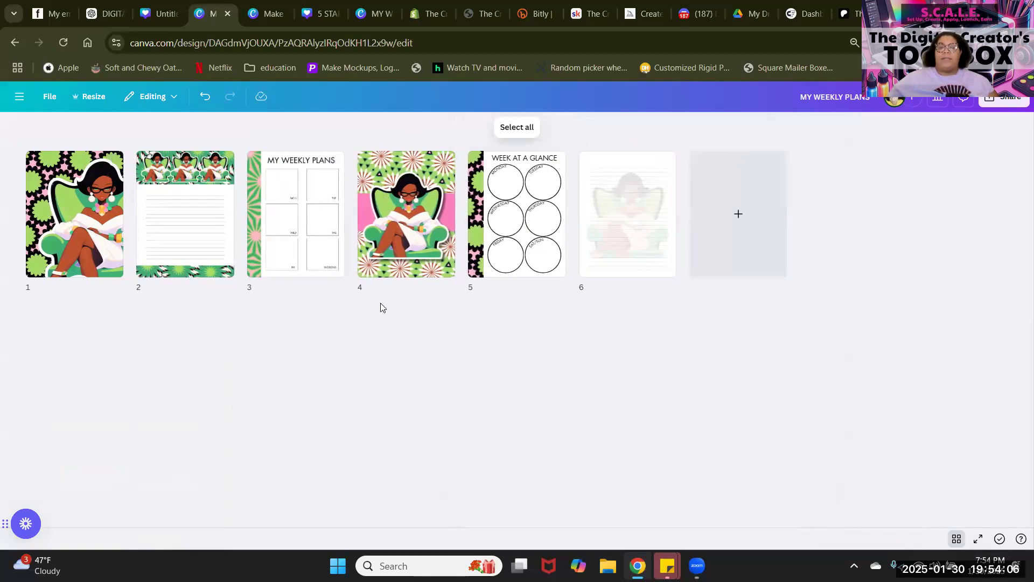
double_click(388, 164)
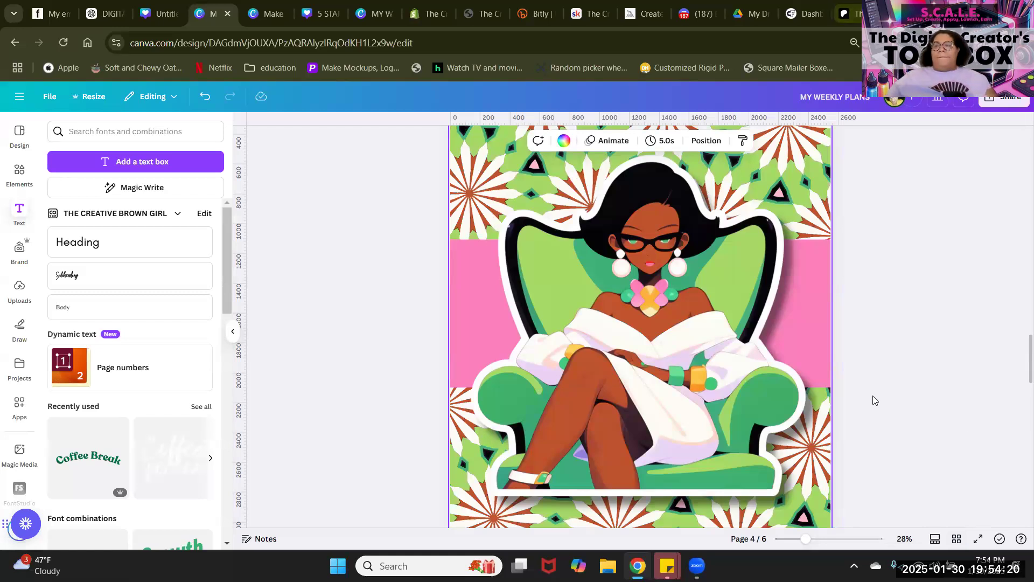
Step: Download all six pages of the planner as a PDF Standard file and dismiss the download notices
click(905, 253)
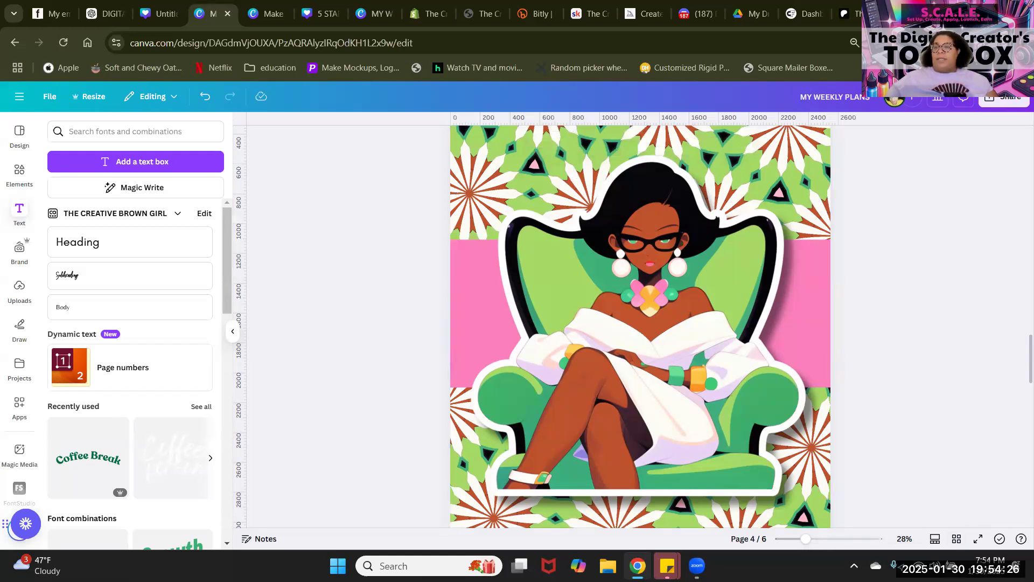
click(1004, 100)
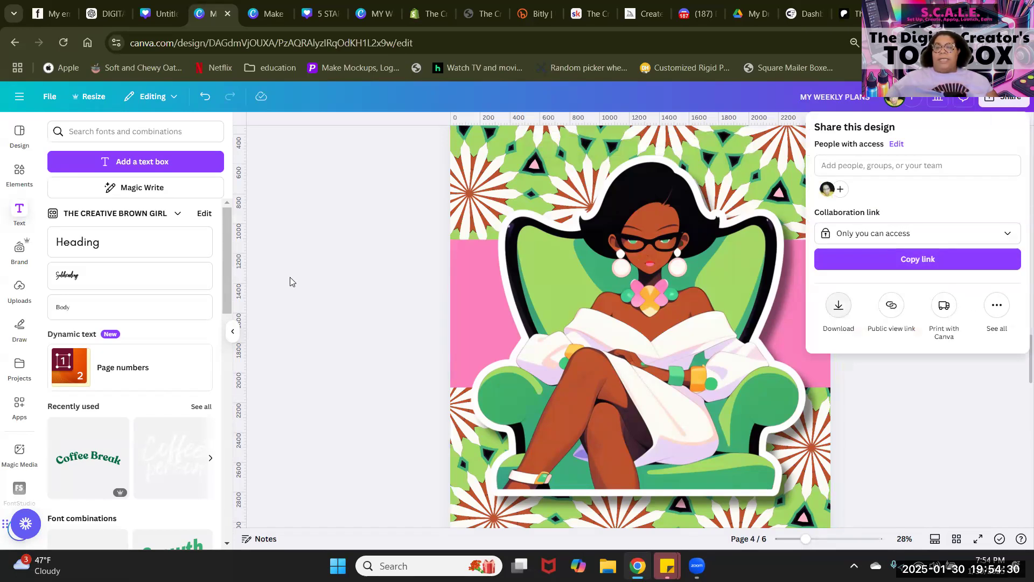
click(840, 315)
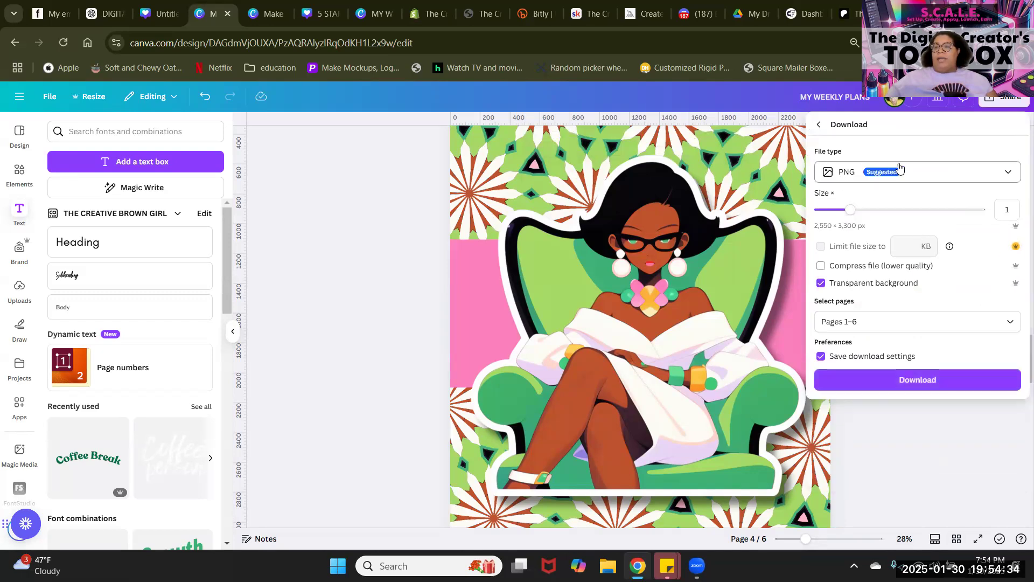
click(894, 322)
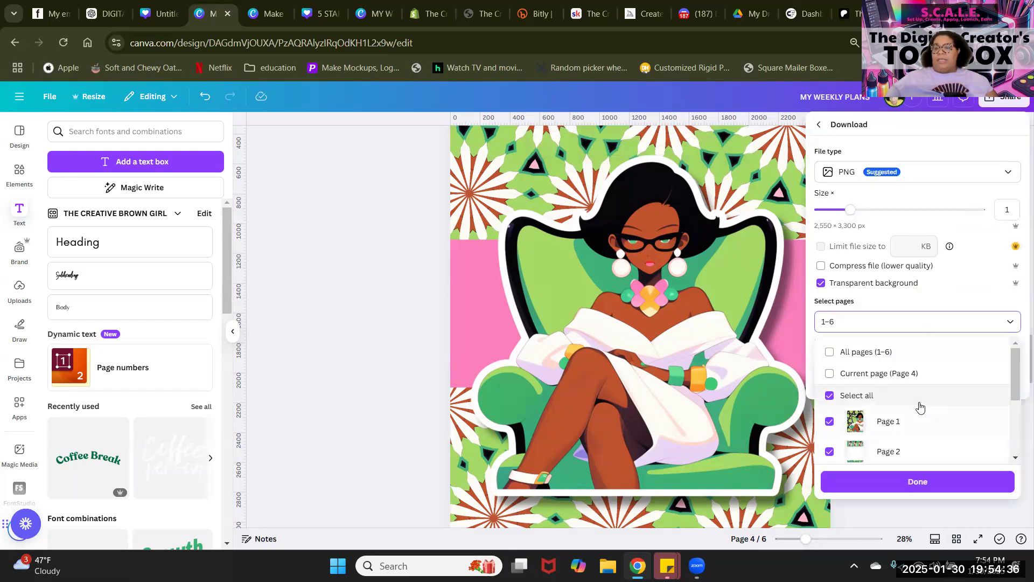
click(831, 353)
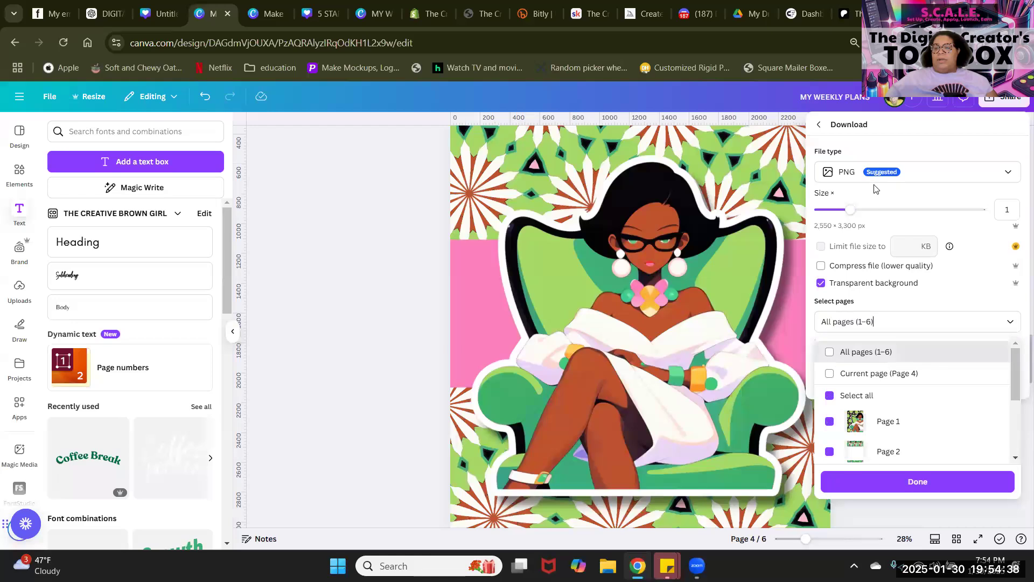
click(849, 177)
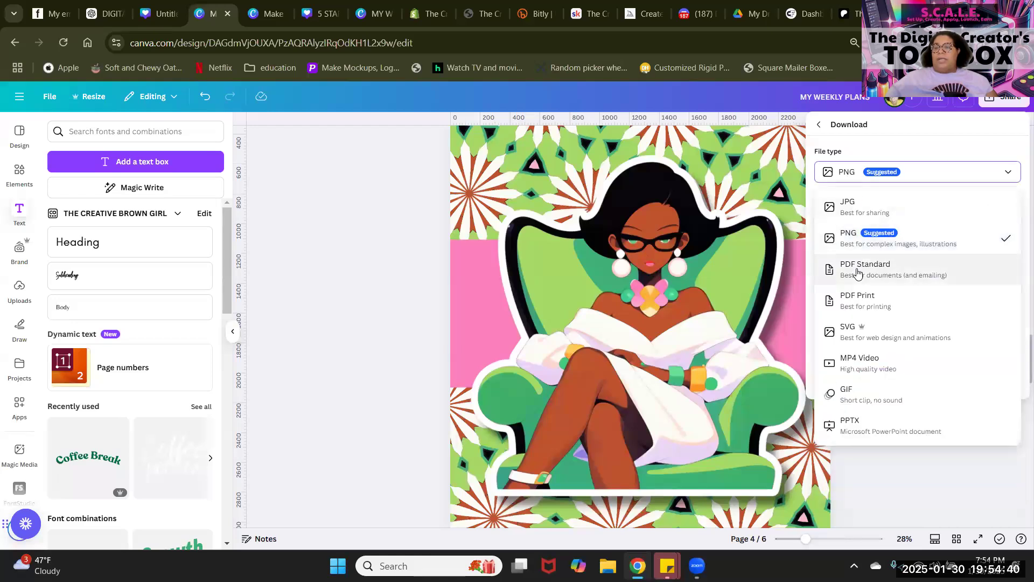
click(1019, 277)
click(923, 307)
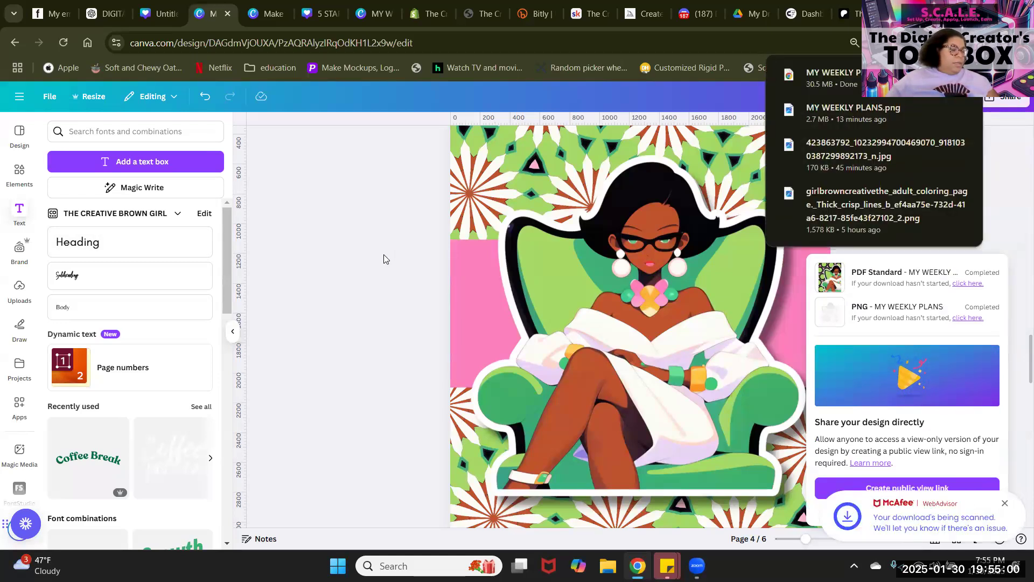
click(1018, 242)
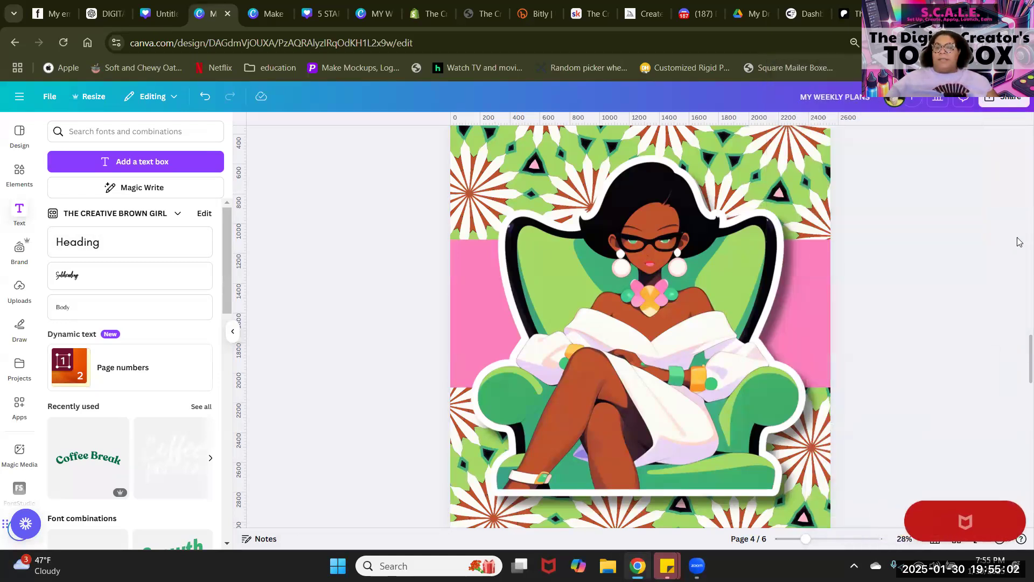
scroll(1019, 349, up, 5)
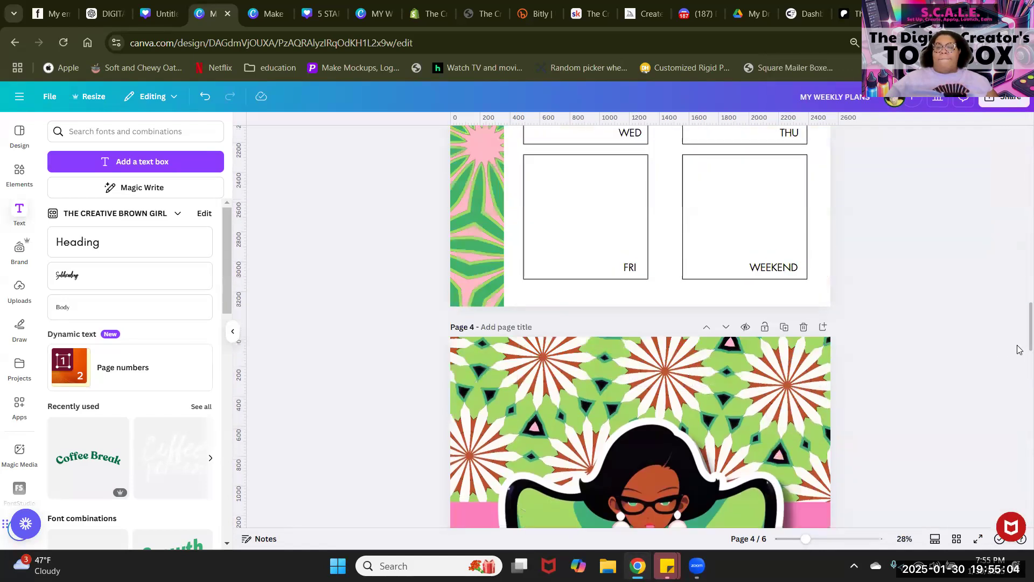
scroll(1019, 349, down, 8)
scroll(1019, 349, up, 11)
scroll(1018, 349, up, 5)
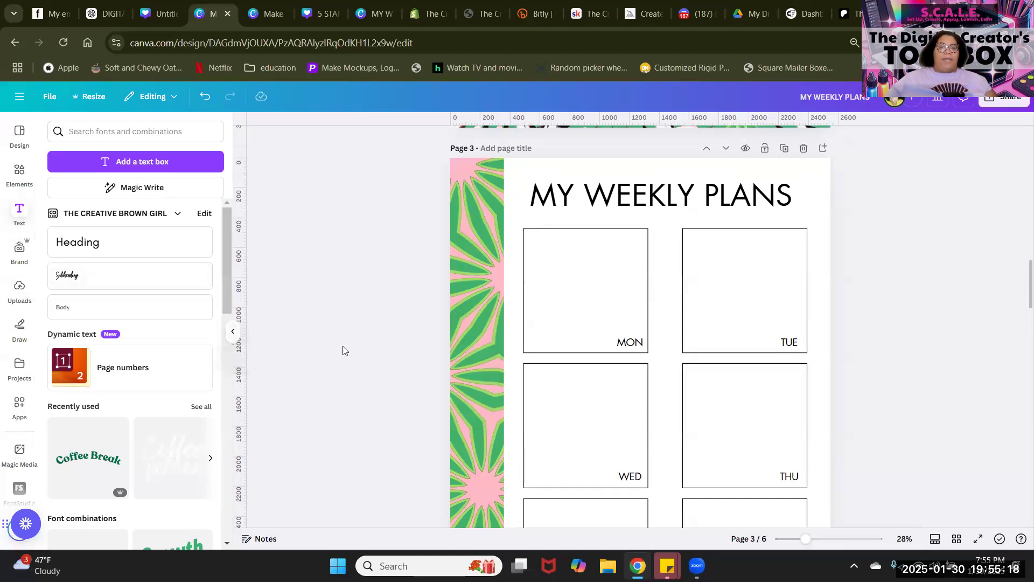
scroll(342, 366, down, 10)
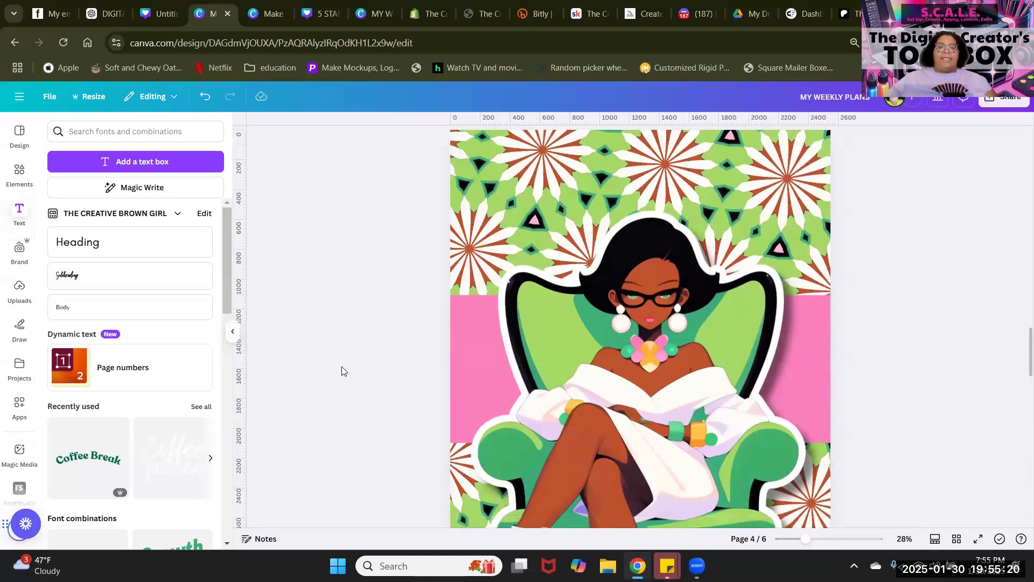
scroll(341, 371, up, 1)
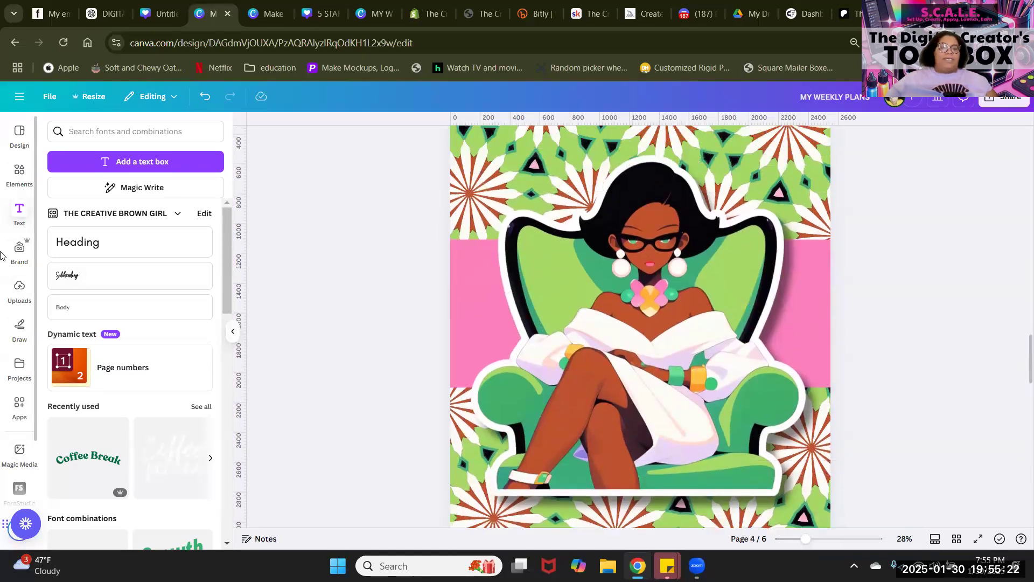
Step: Open the FontStudio app from the saved apps and choose its Color Swirl lettering template
click(18, 410)
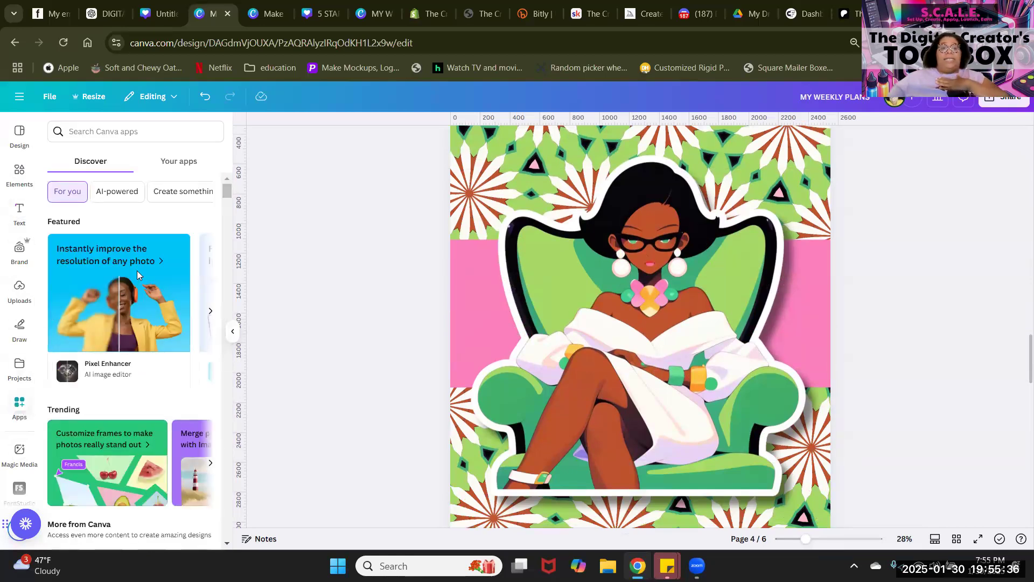
scroll(137, 271, down, 3)
scroll(137, 270, up, 3)
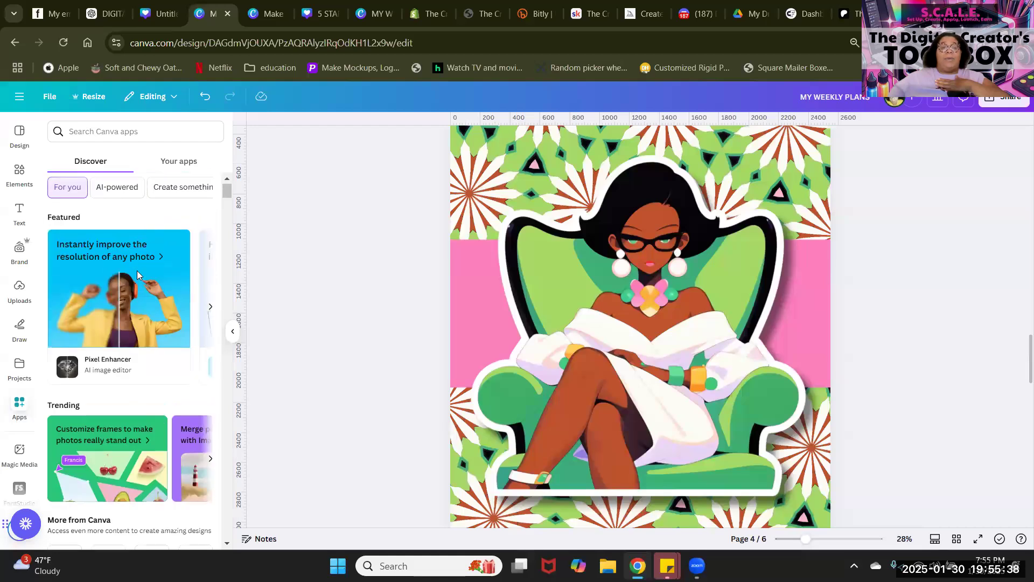
click(185, 170)
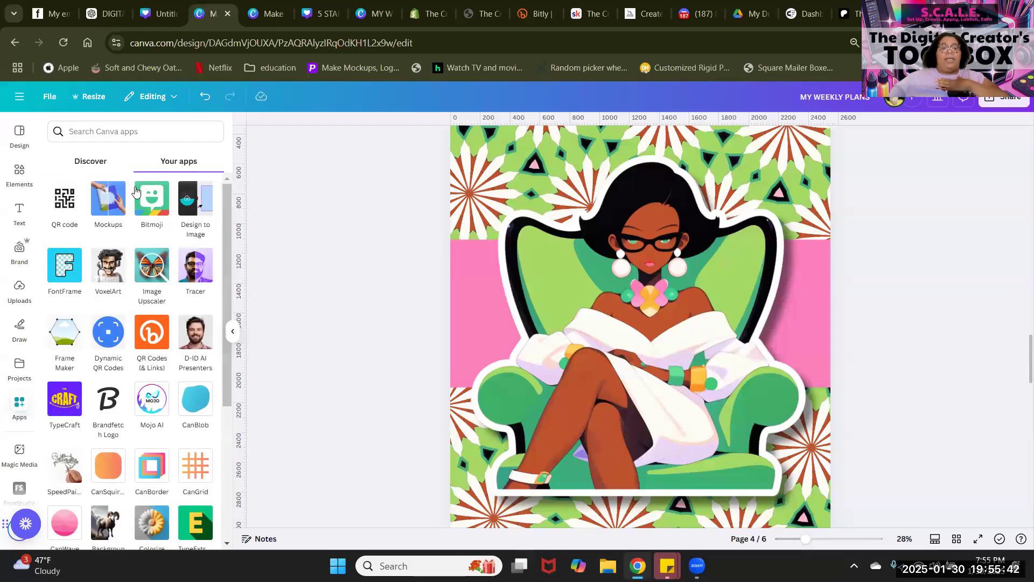
scroll(181, 364, down, 4)
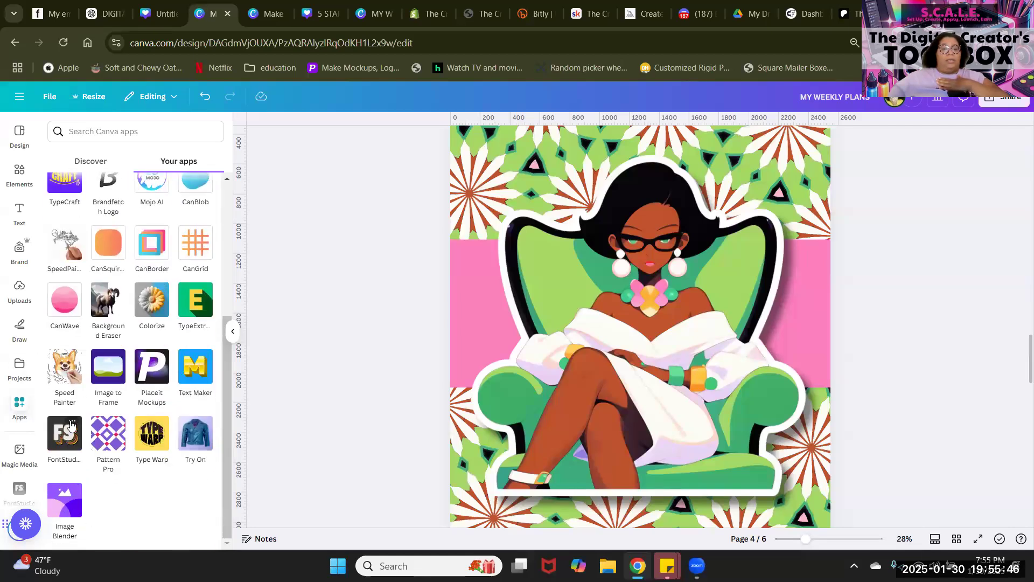
click(61, 438)
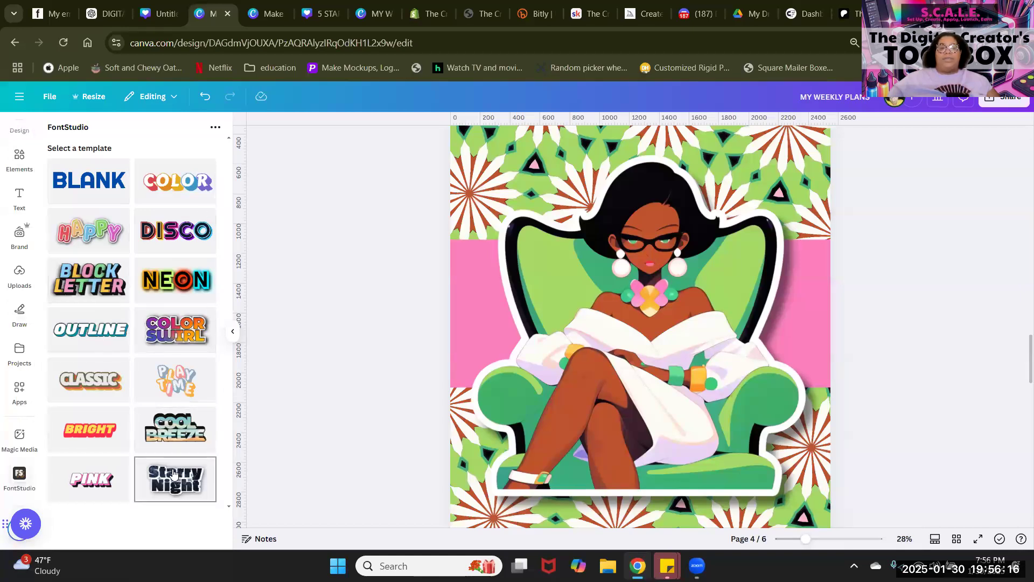
scroll(396, 364, down, 2)
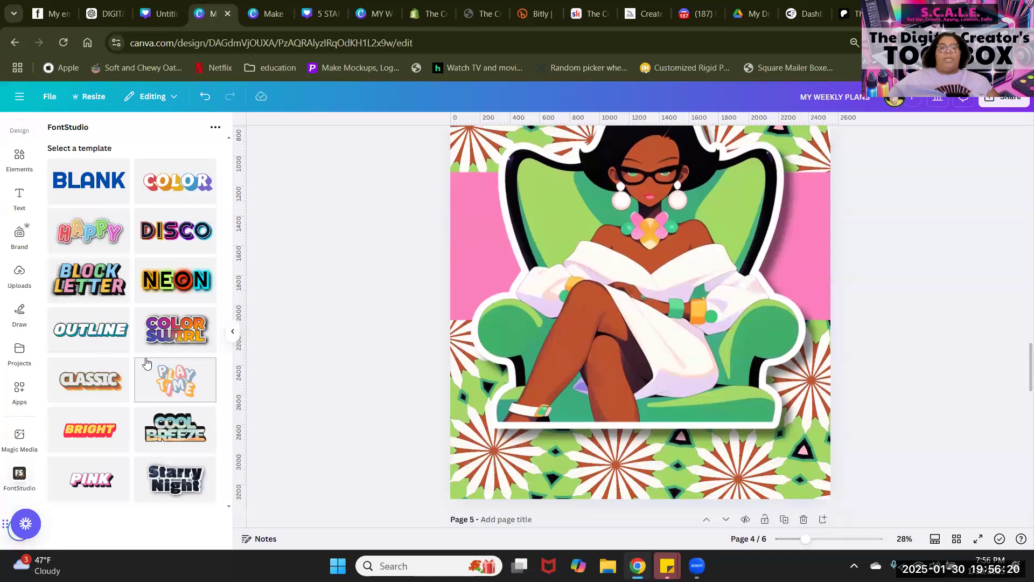
click(173, 328)
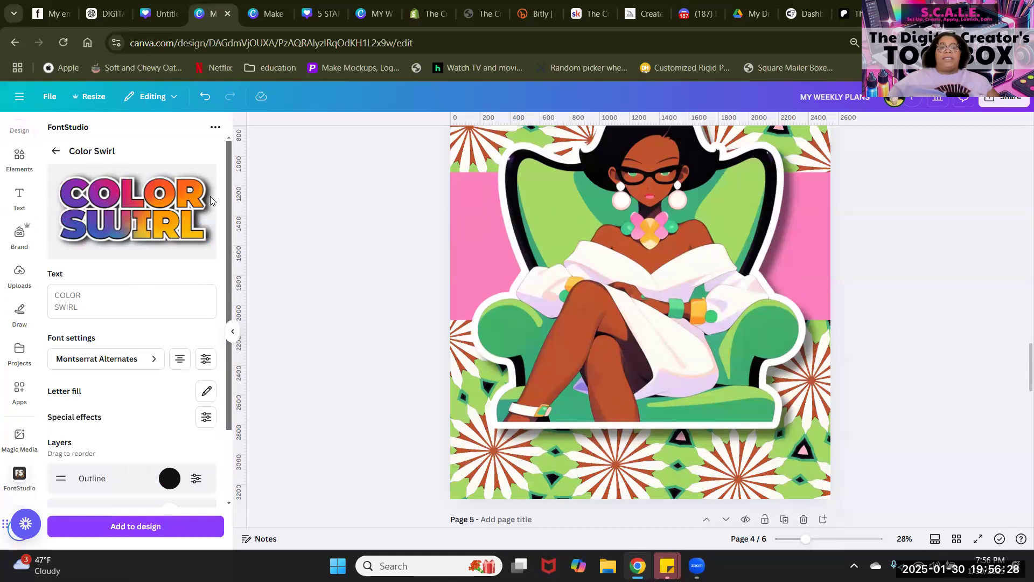
Step: Set the Color Swirl lettering's text to SITTING PRETTY, with one word on each of two lines
click(64, 297)
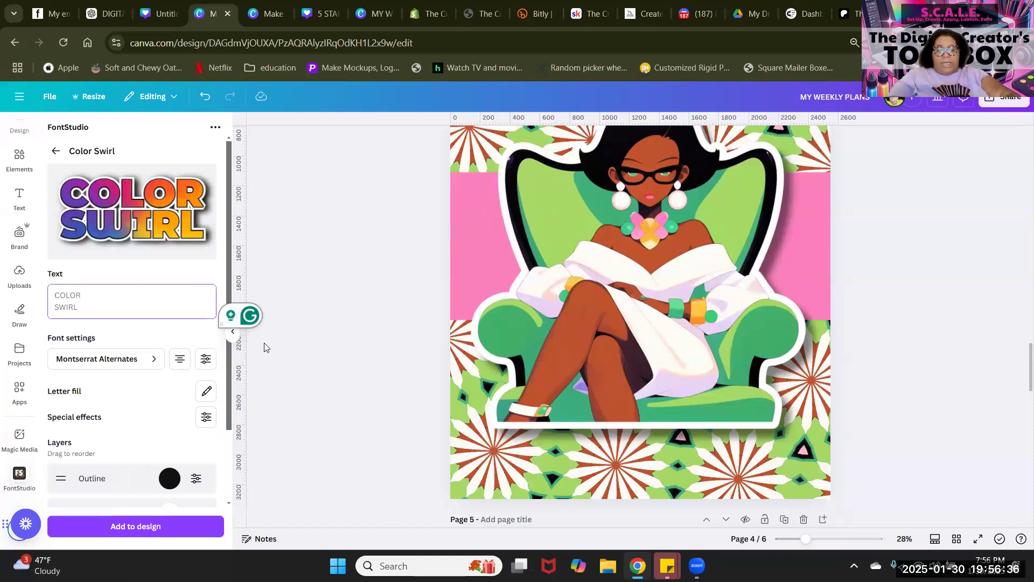
text(SIT)
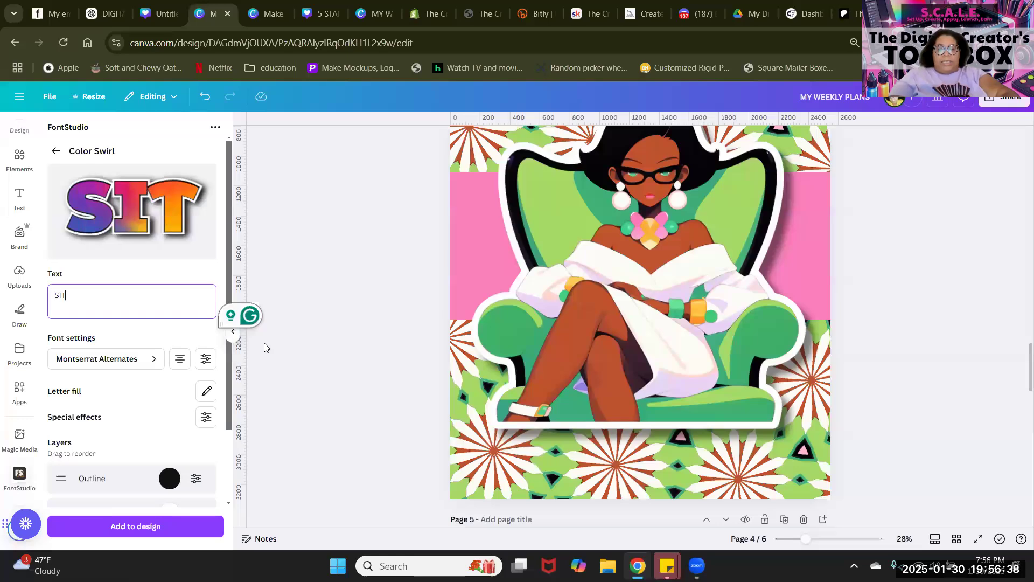
text(TING)
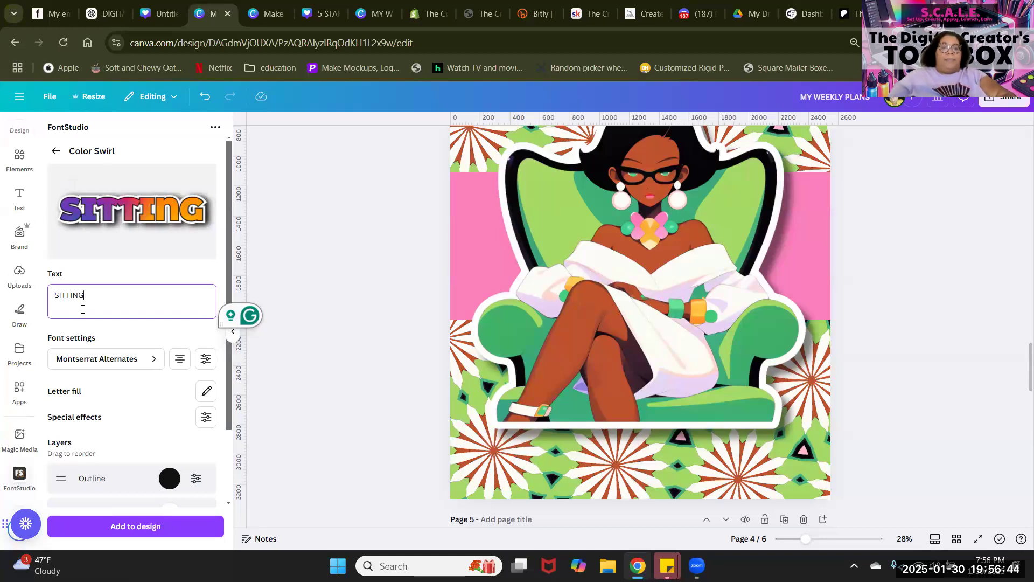
key(Return)
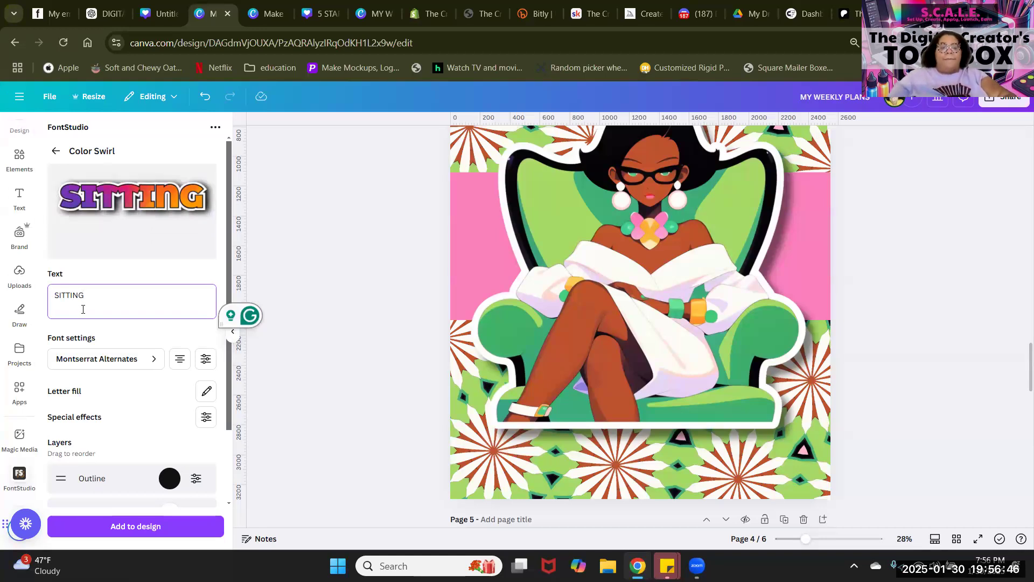
text(PETTY)
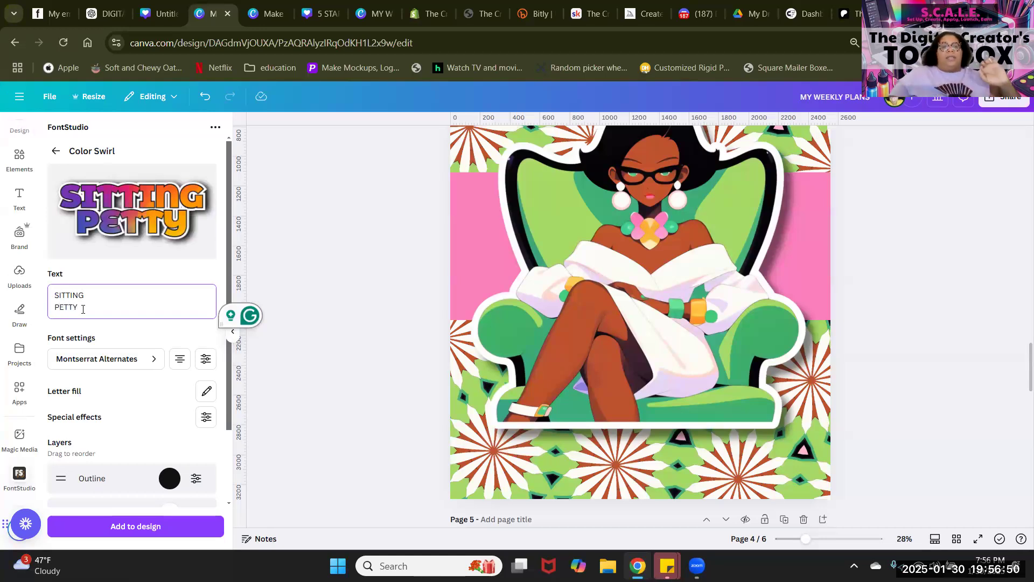
key(BackSpace)
key(BackSpace)
key(BackSpace)
key(BackSpace)
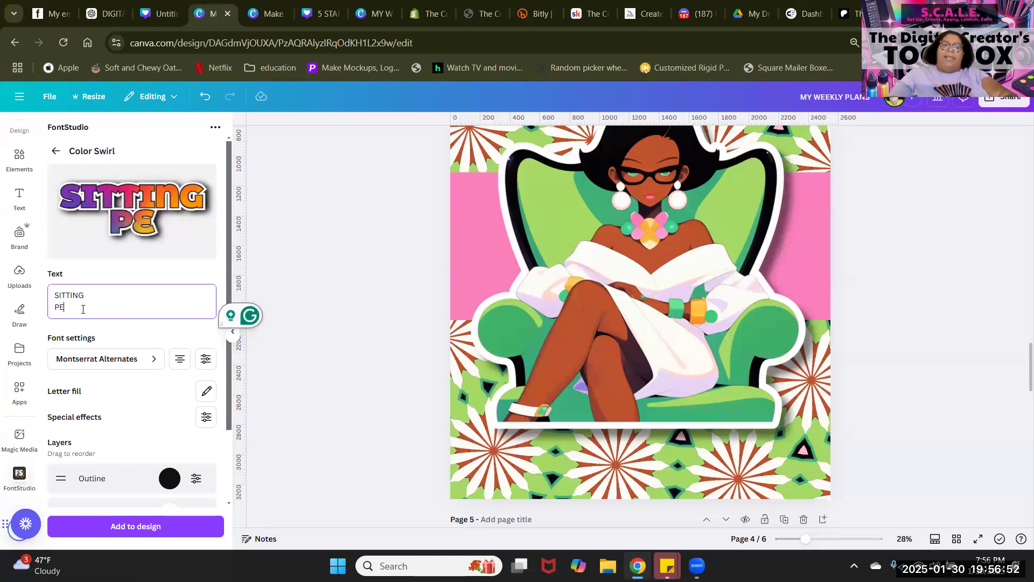
text(RE)
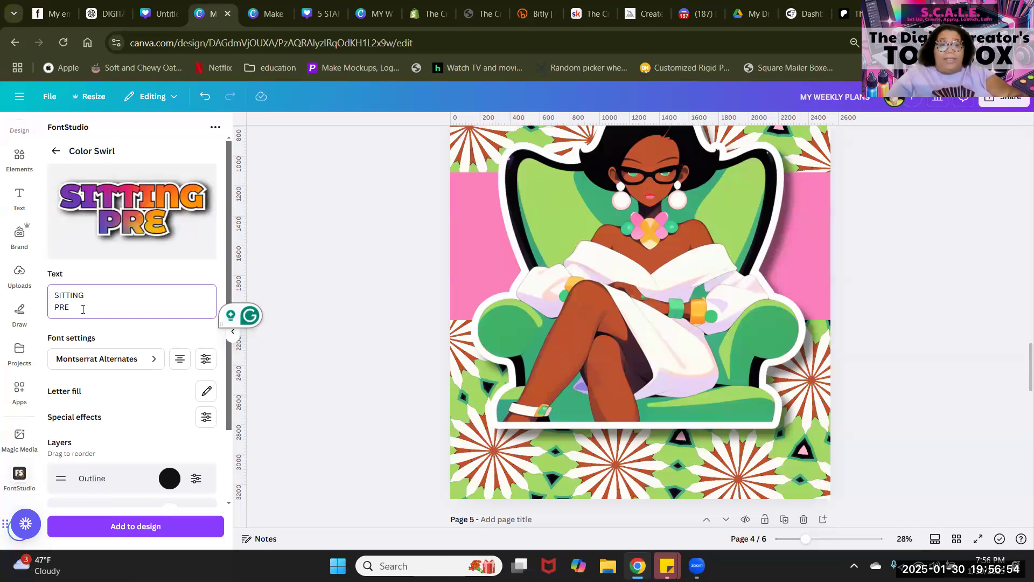
text(TTY)
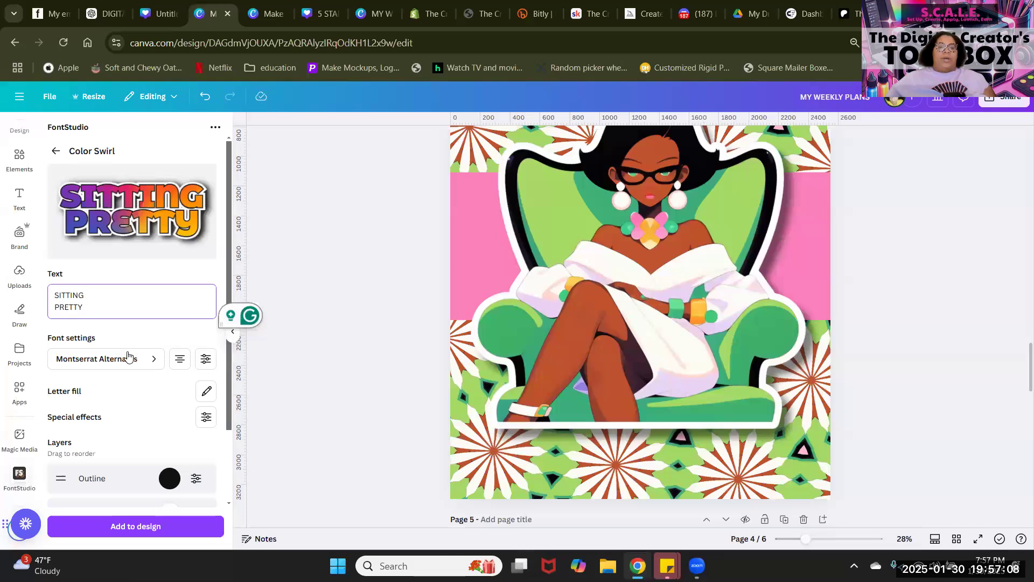
Step: Try the Merienda font on the SITTING PRETTY lettering
click(153, 362)
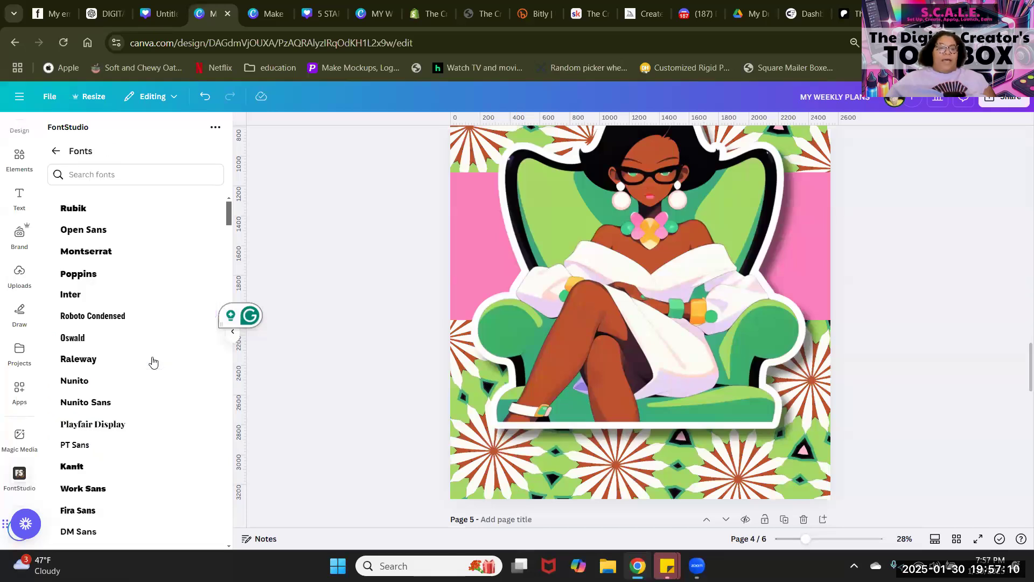
scroll(153, 362, down, 15)
scroll(173, 352, down, 15)
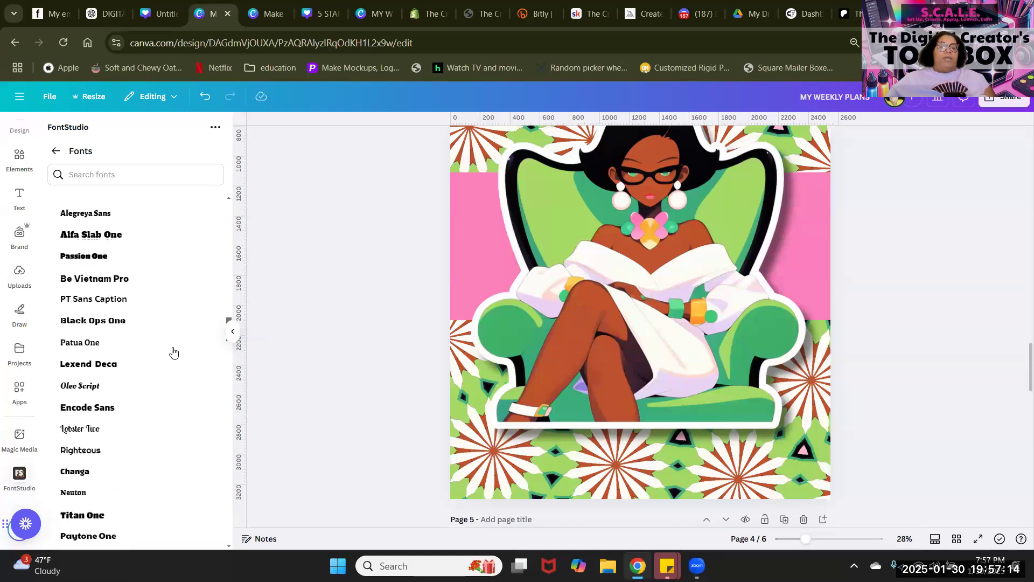
scroll(173, 351, down, 5)
scroll(173, 352, down, 6)
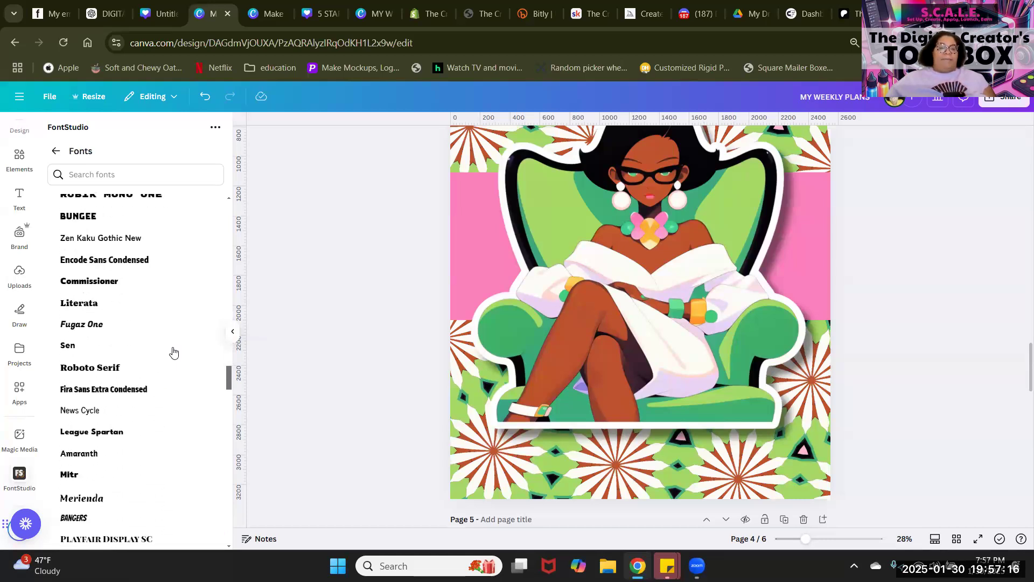
scroll(150, 455, down, 1)
scroll(150, 454, down, 2)
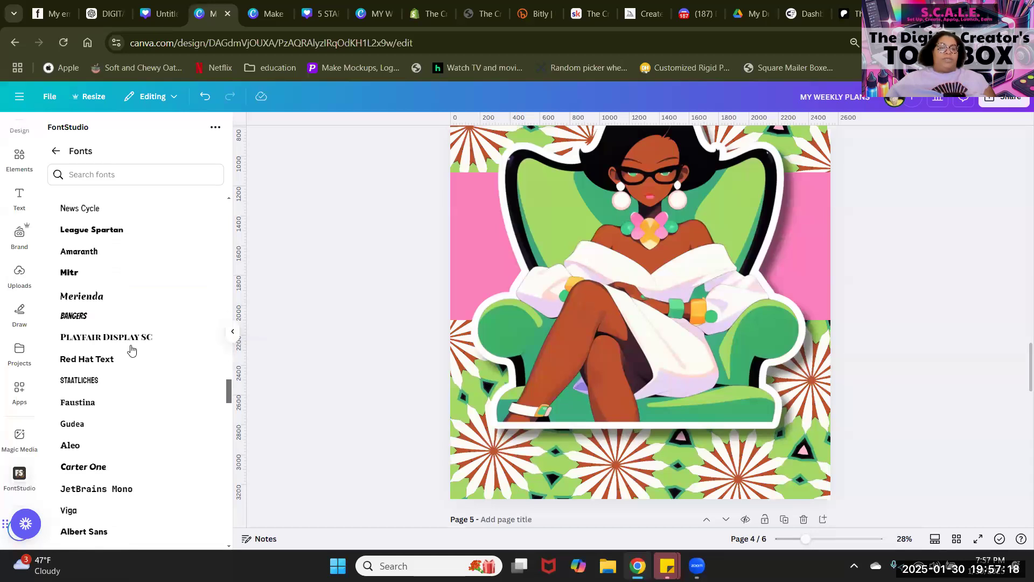
click(72, 299)
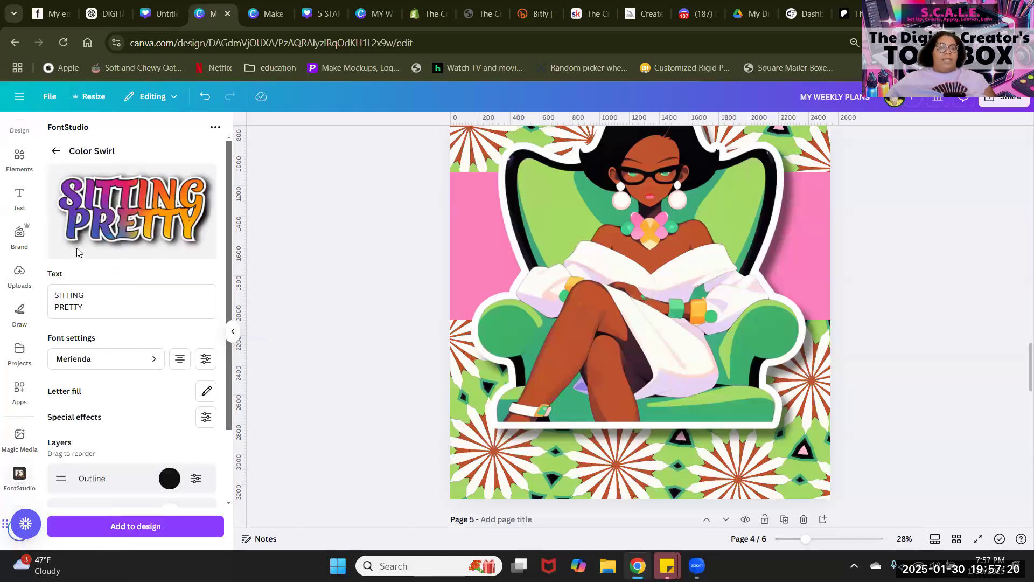
Step: Change the font of the SITTING PRETTY lettering to Encode Sans Condensed
click(107, 360)
scroll(126, 323, up, 5)
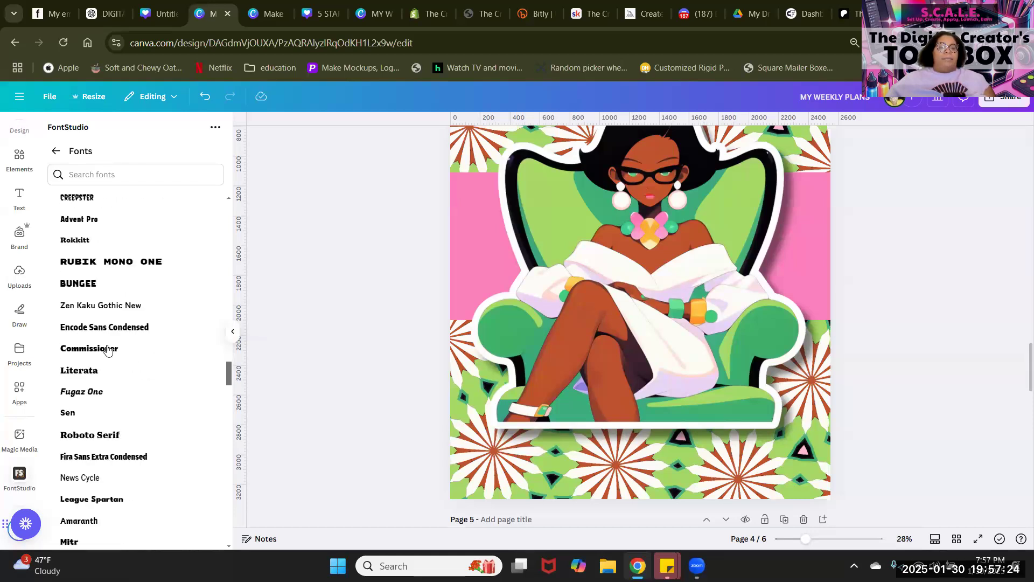
click(104, 326)
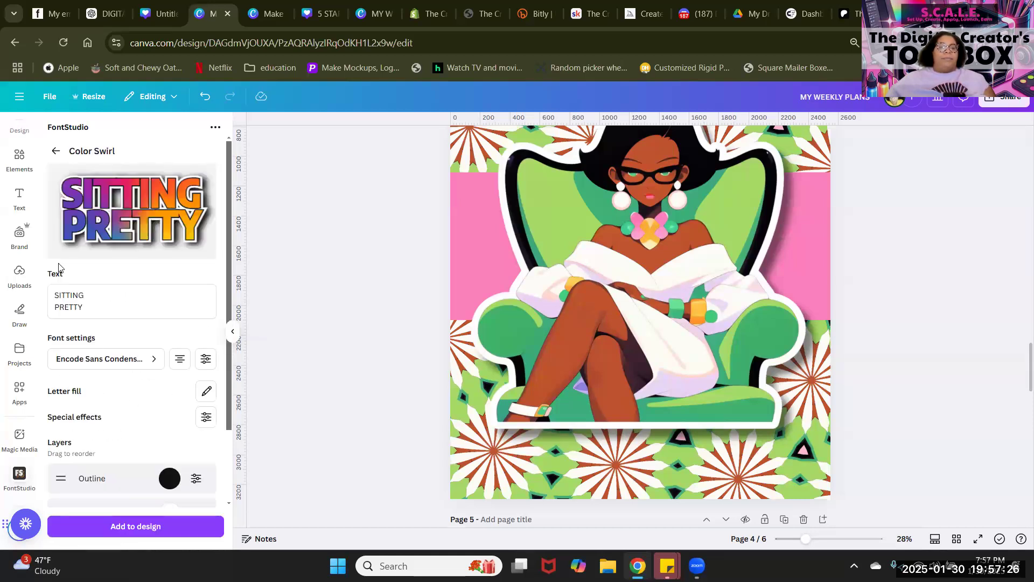
Step: Change the font of the SITTING PRETTY lettering to Montserrat
click(97, 358)
scroll(102, 299, up, 9)
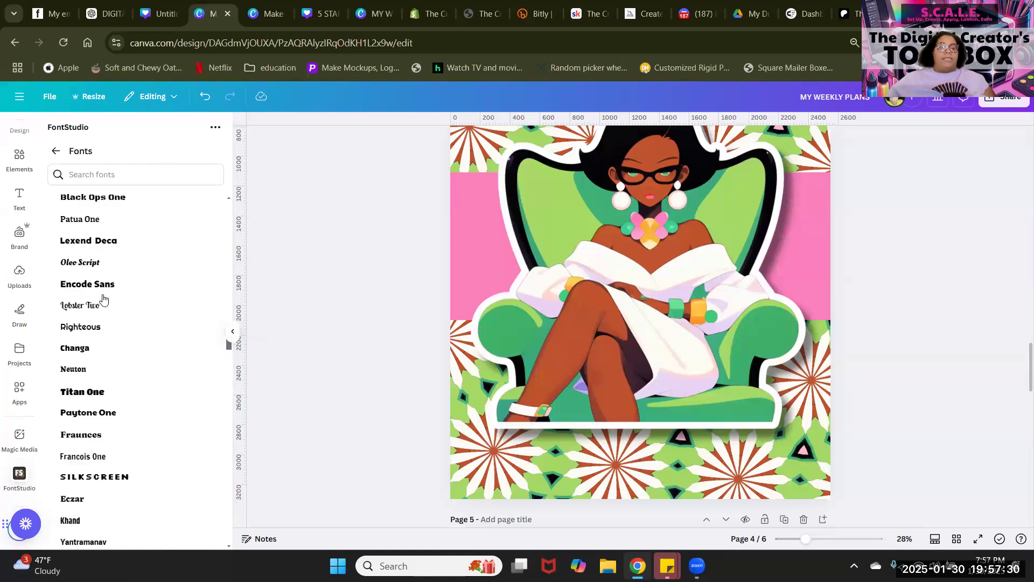
click(87, 263)
click(82, 303)
click(113, 357)
scroll(177, 279, down, 10)
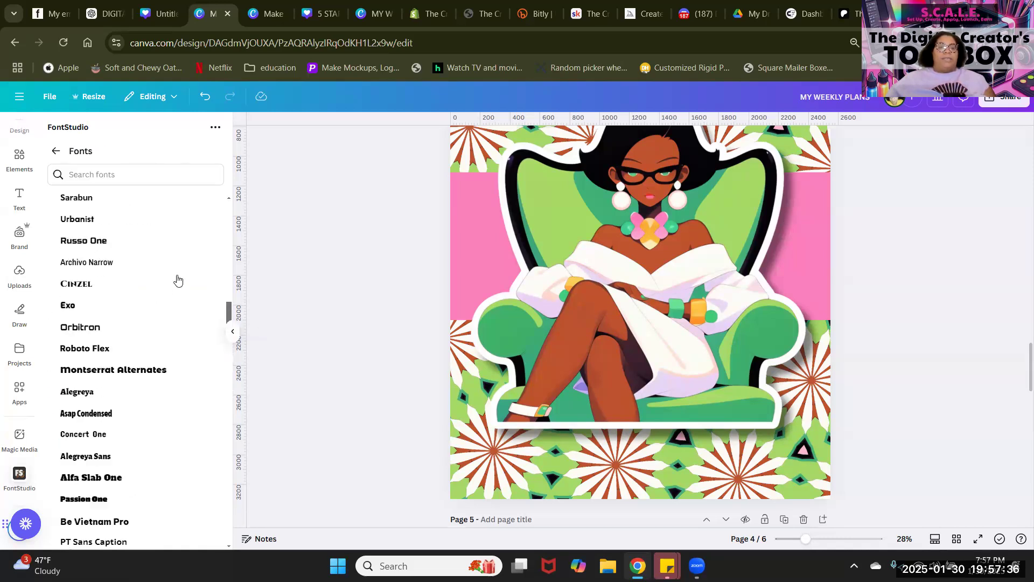
scroll(178, 280, up, 10)
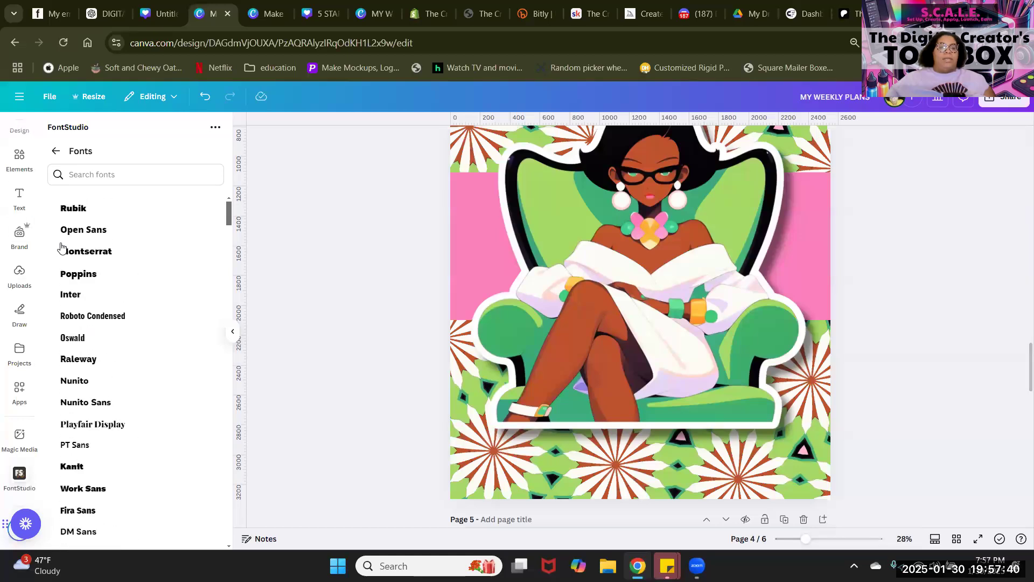
click(84, 253)
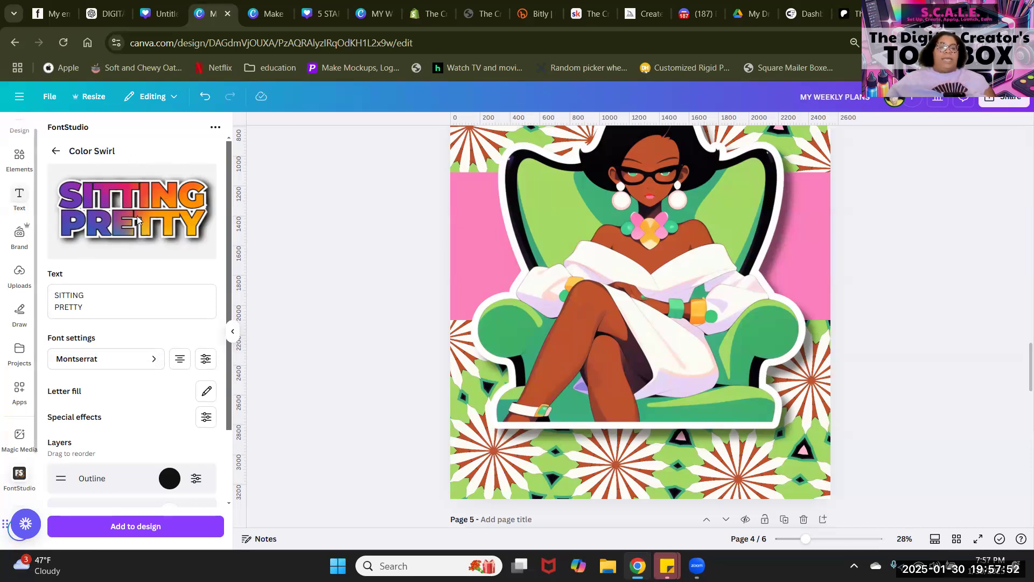
Step: Try an image file as the letter fill of the SITTING PRETTY lettering
click(205, 391)
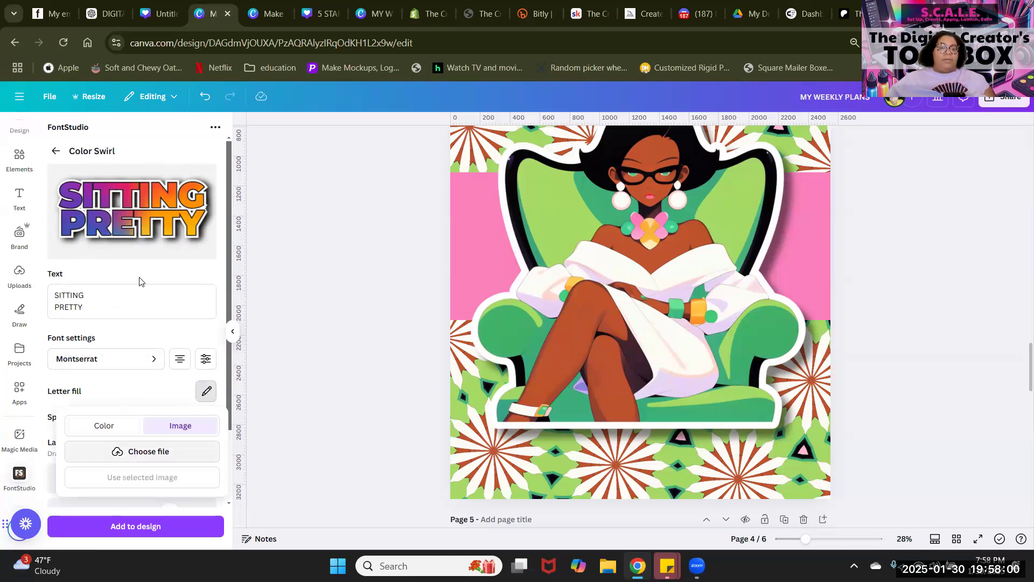
click(145, 452)
double_click(204, 157)
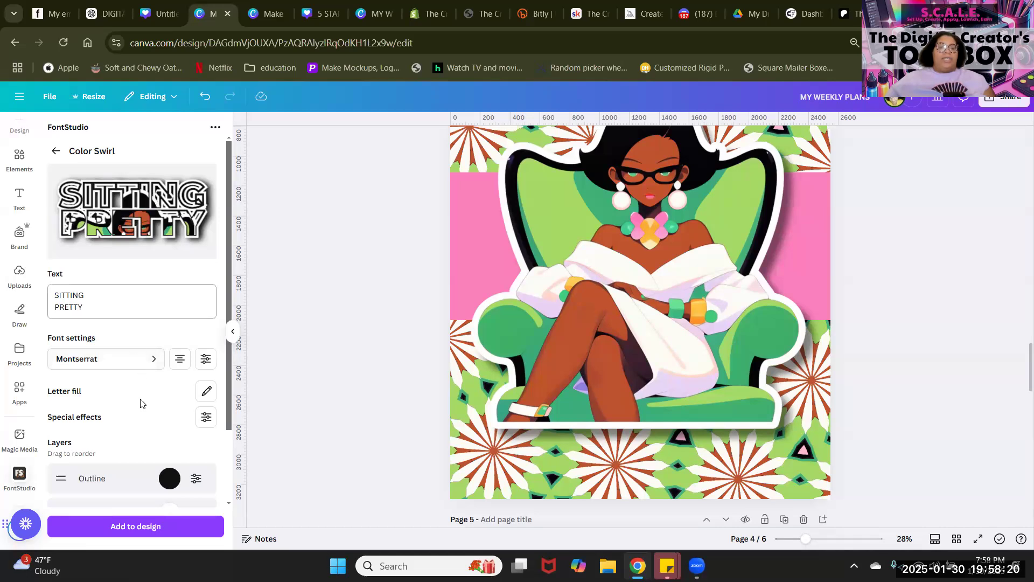
Step: Switch the letter fill to colors and replace the light blue with the dark green #3EB175 sampled from the armchair
click(206, 392)
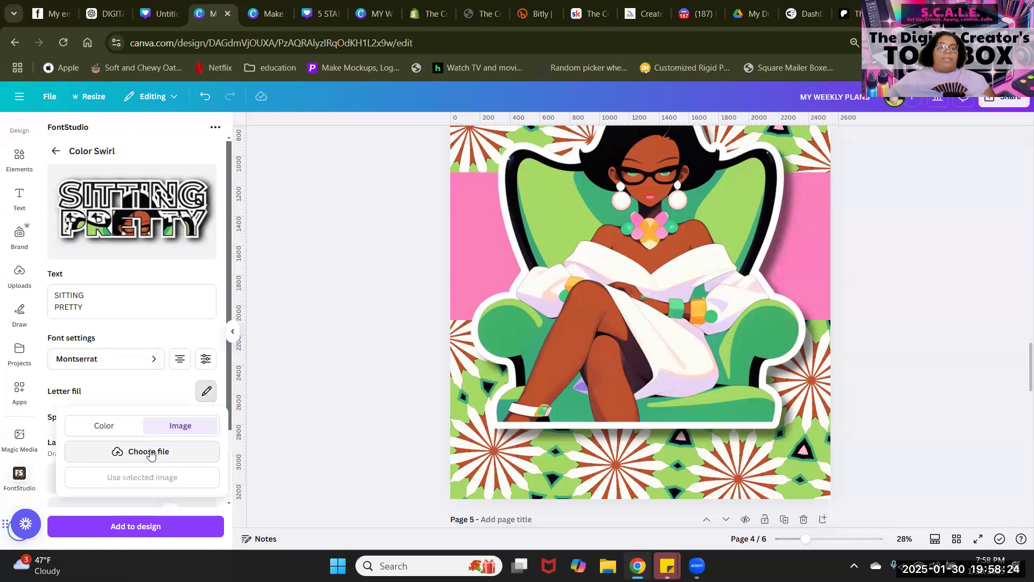
click(114, 427)
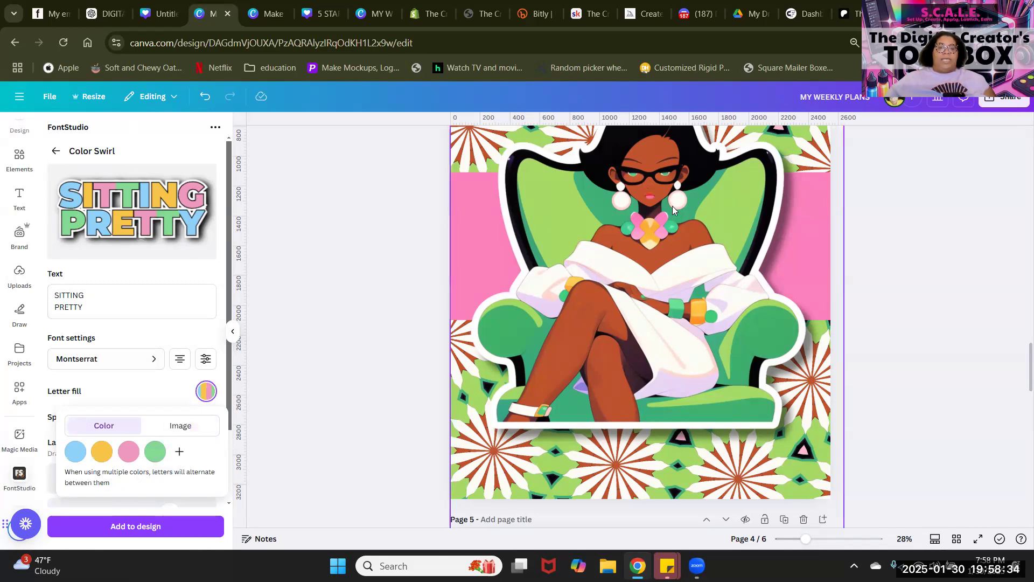
click(76, 453)
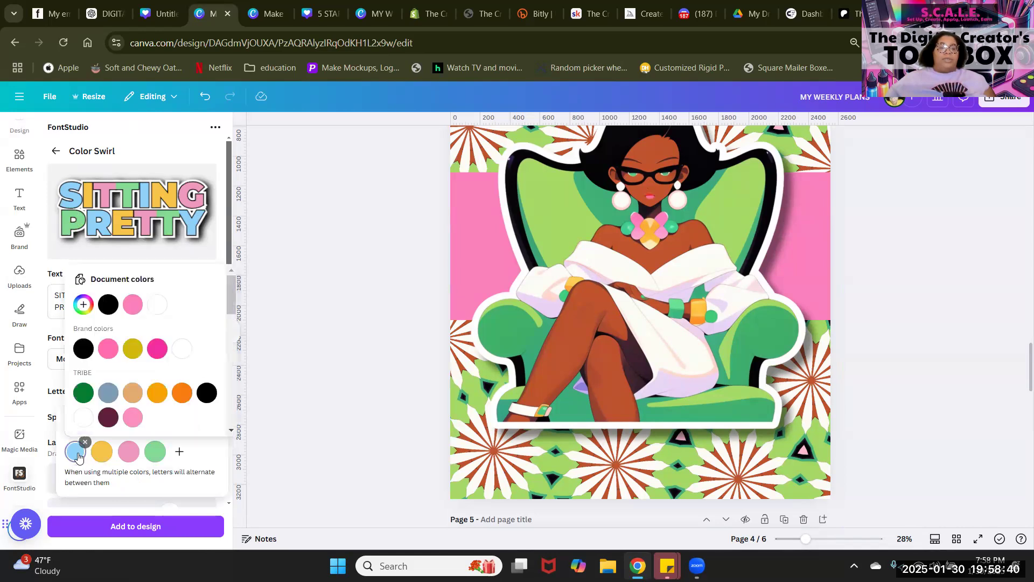
click(83, 304)
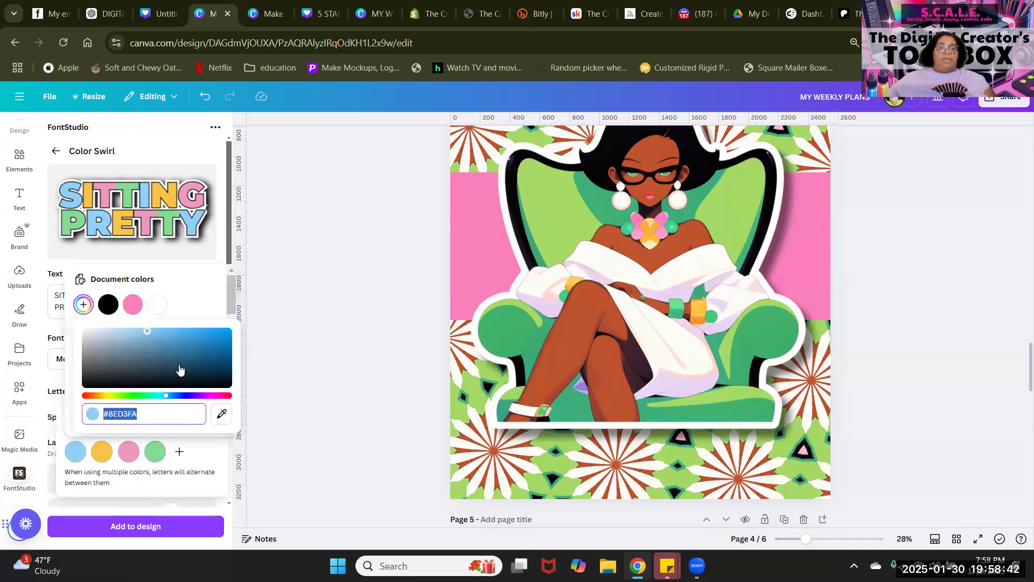
click(221, 414)
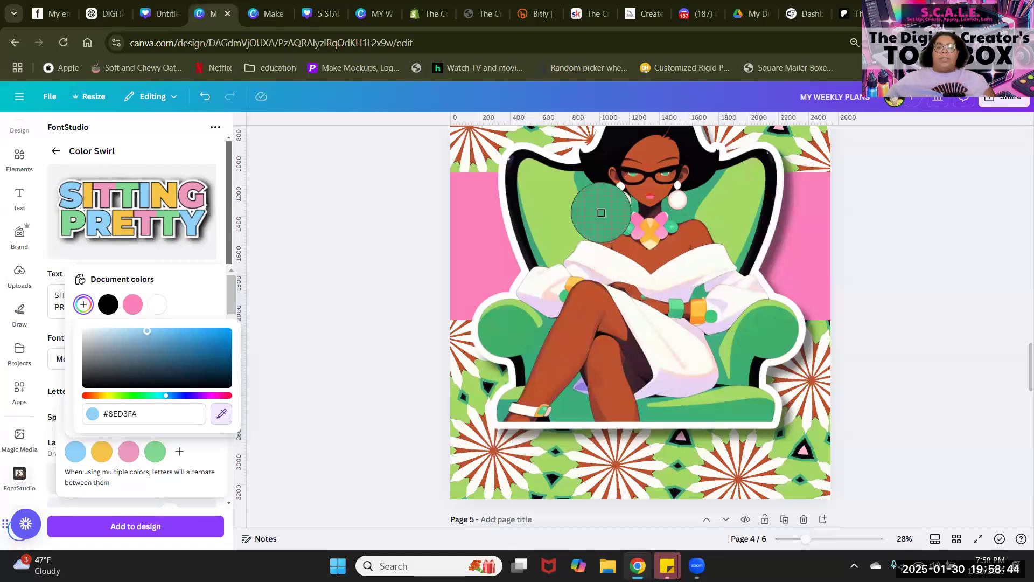
click(599, 205)
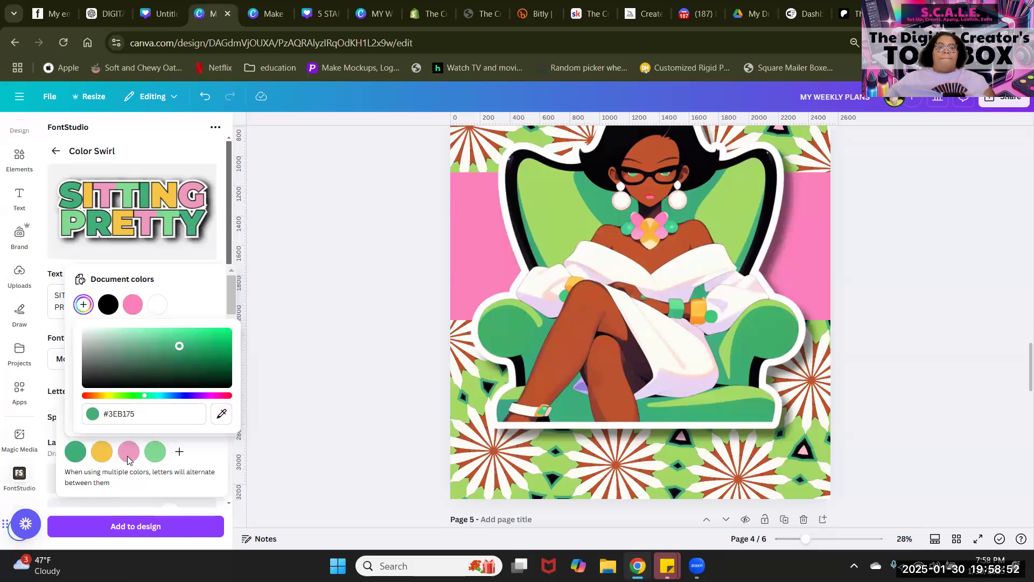
Step: Replace the light green letter fill with the pink #F97FBC sampled from the page background, and remove the paler pink
click(152, 455)
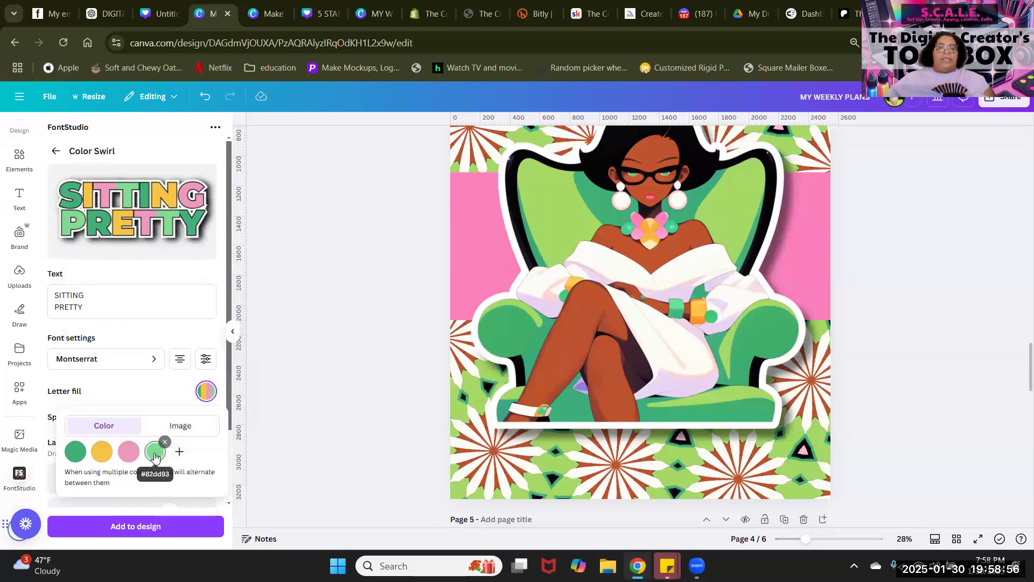
click(155, 456)
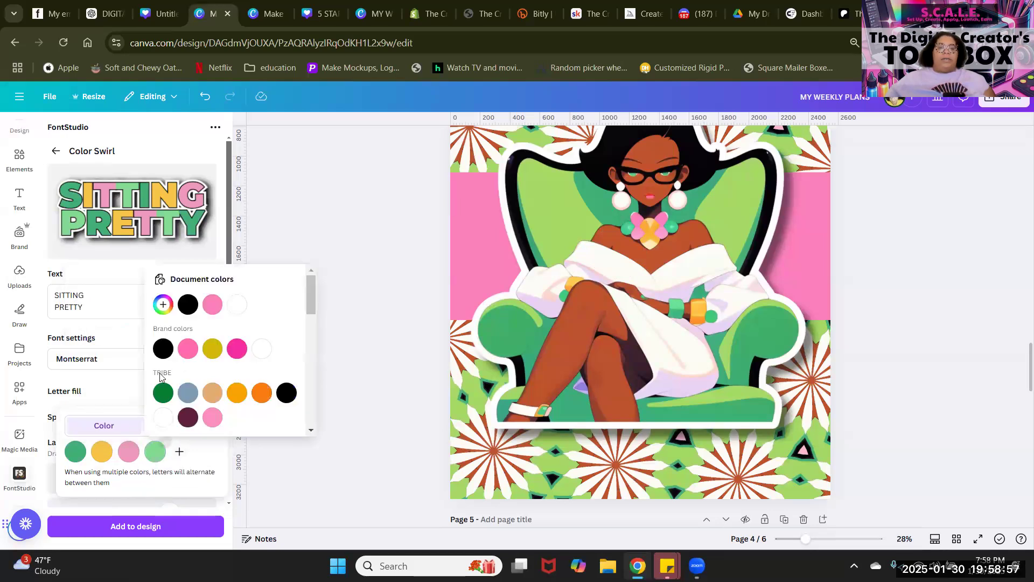
click(163, 305)
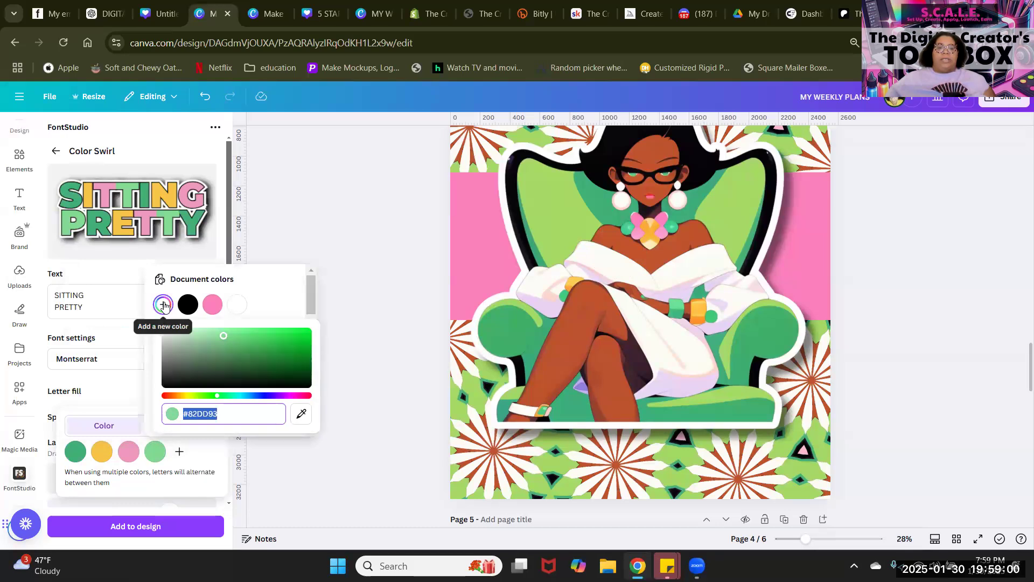
click(302, 413)
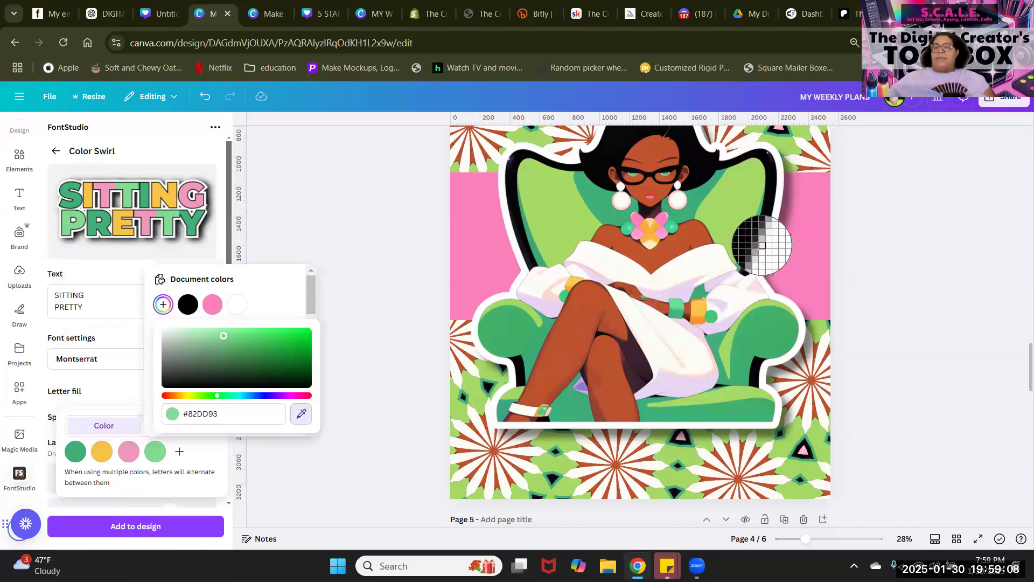
click(798, 257)
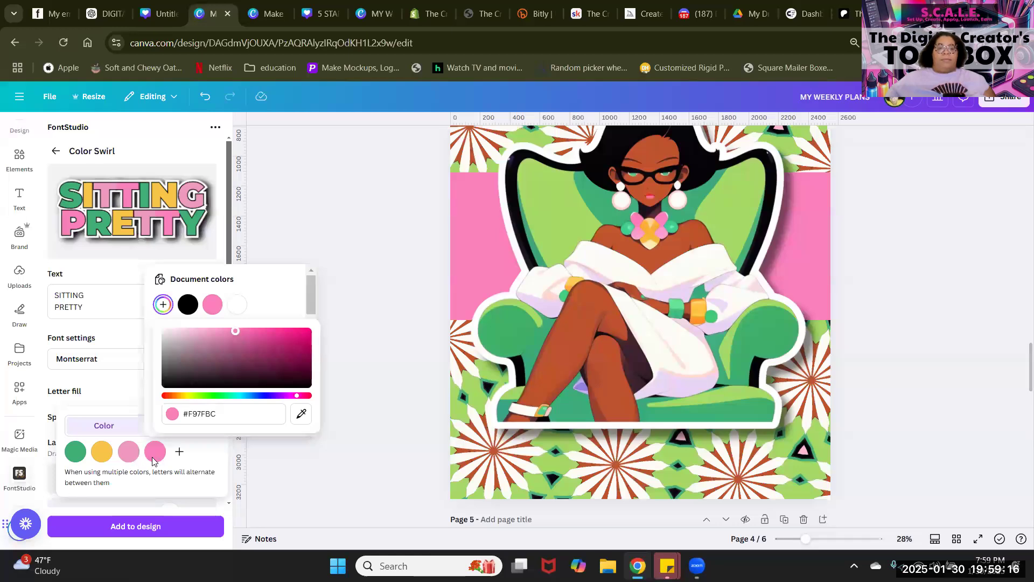
click(190, 457)
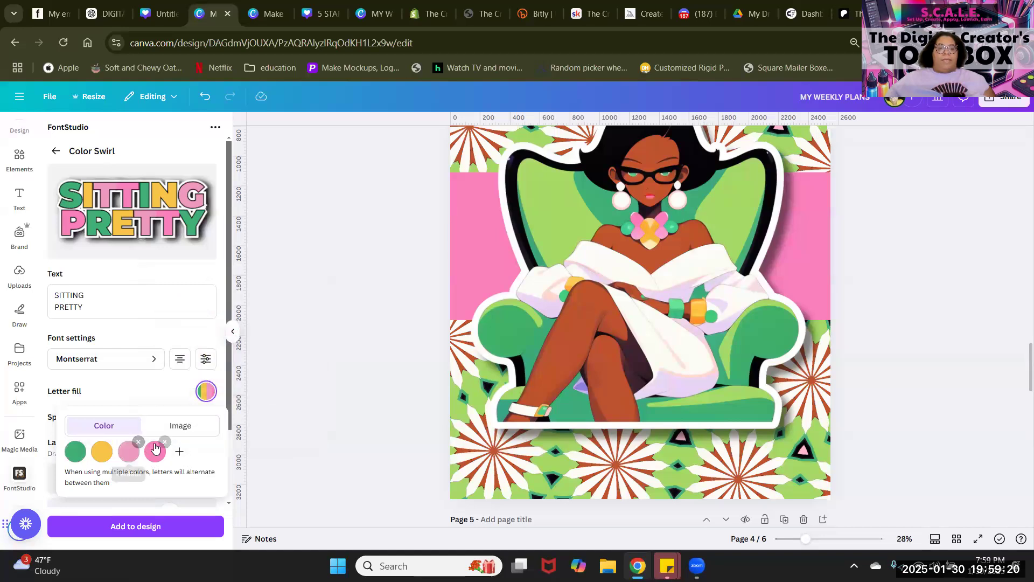
click(138, 443)
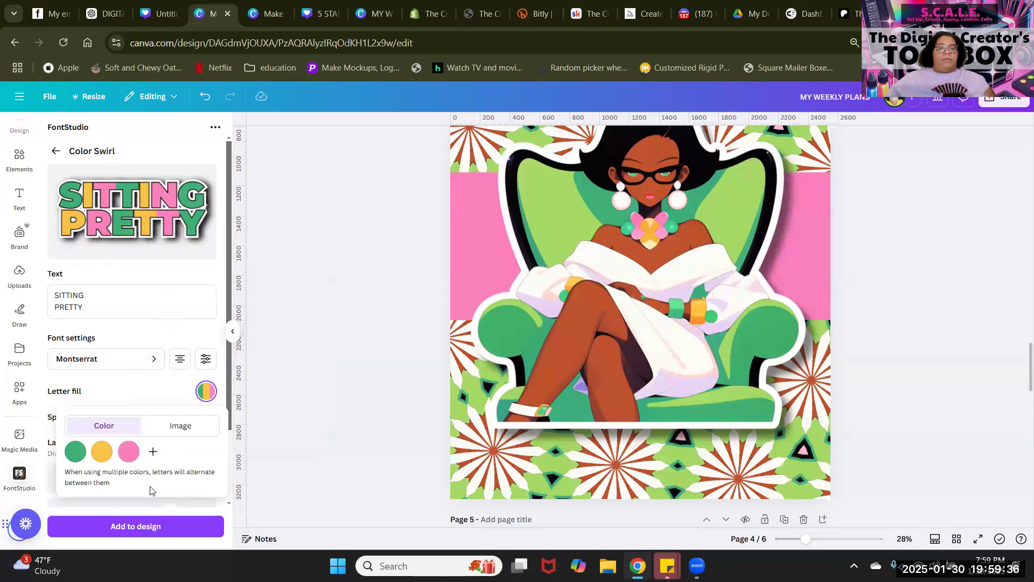
click(135, 402)
Step: Set the lettering's letter tilt to -12 and its letter separation to 5
click(205, 417)
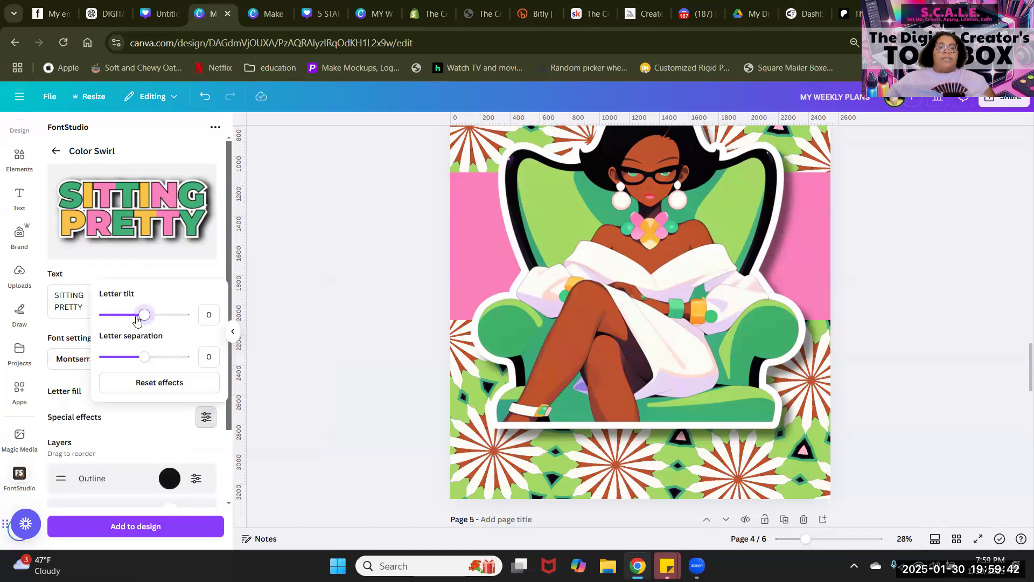
mouse_move(143, 318)
mouse_down()
mouse_move(124, 321)
mouse_move(150, 324)
mouse_move(134, 324)
mouse_up()
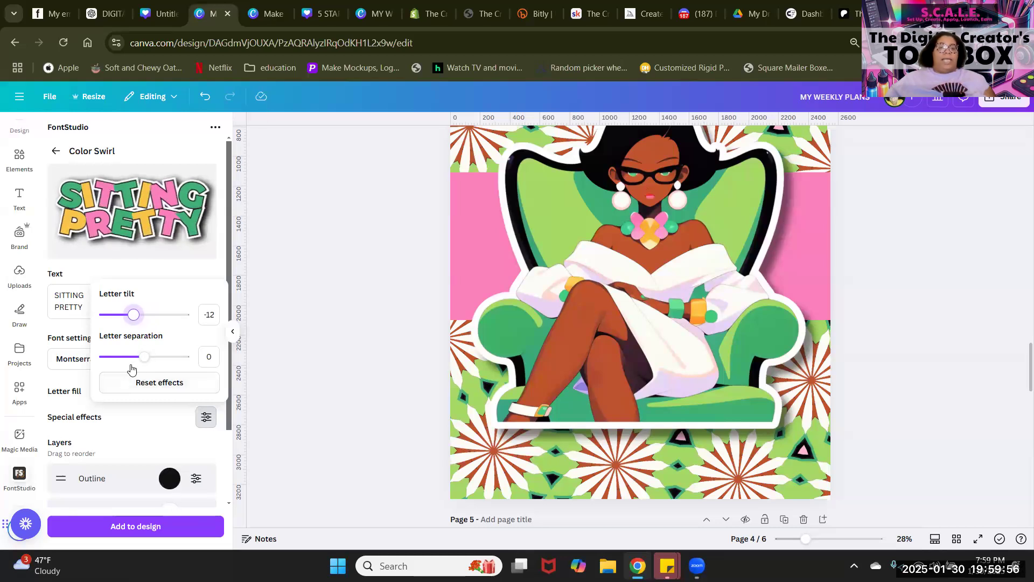
mouse_move(139, 362)
mouse_down()
mouse_move(99, 361)
mouse_move(186, 364)
mouse_move(151, 367)
mouse_up()
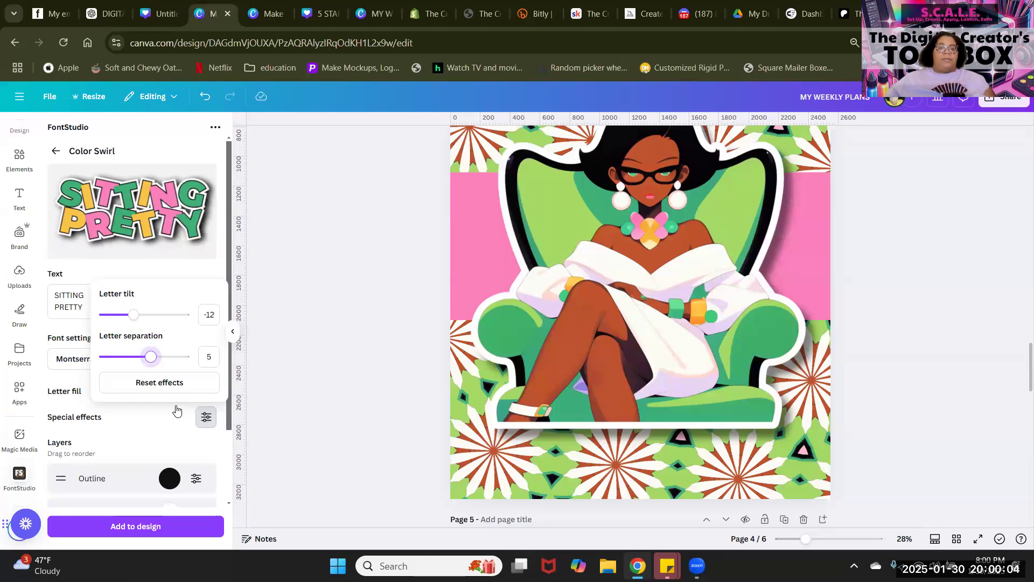
click(162, 440)
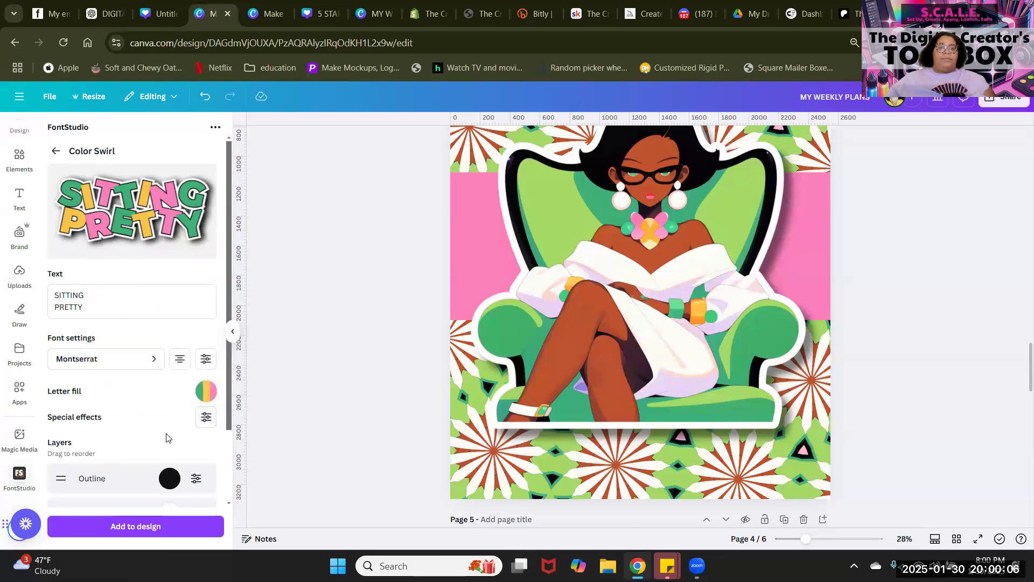
Step: Add another outline layer to the lettering and place it above the shadow layer
scroll(162, 215, down, 2)
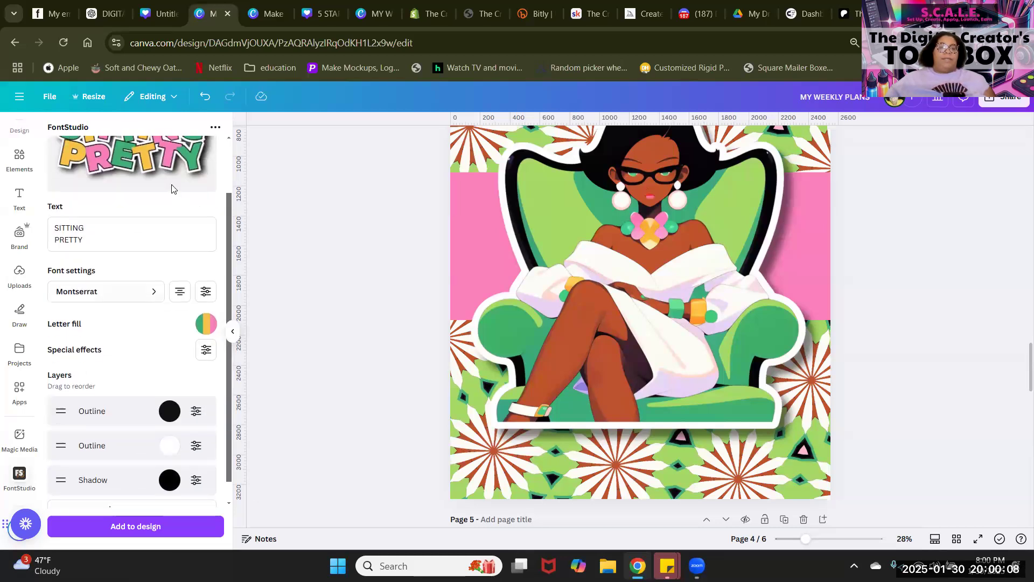
scroll(161, 163, up, 2)
scroll(176, 341, down, 3)
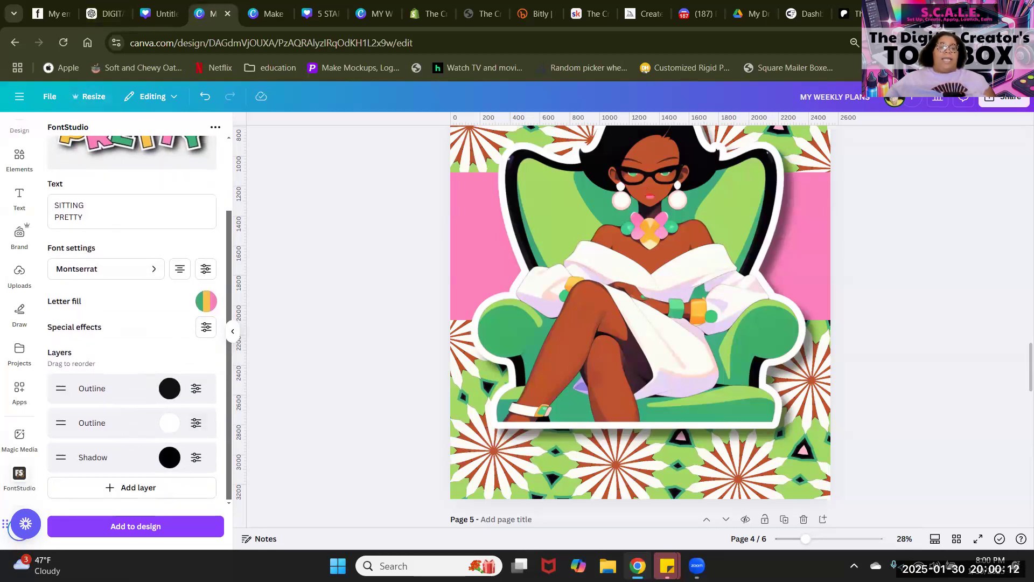
scroll(160, 337, up, 3)
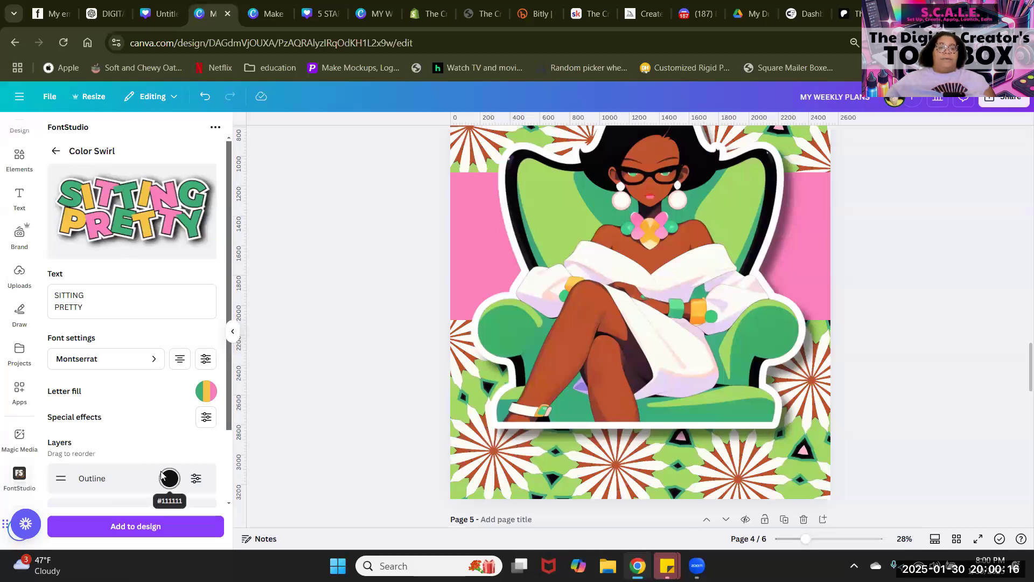
scroll(161, 477, down, 2)
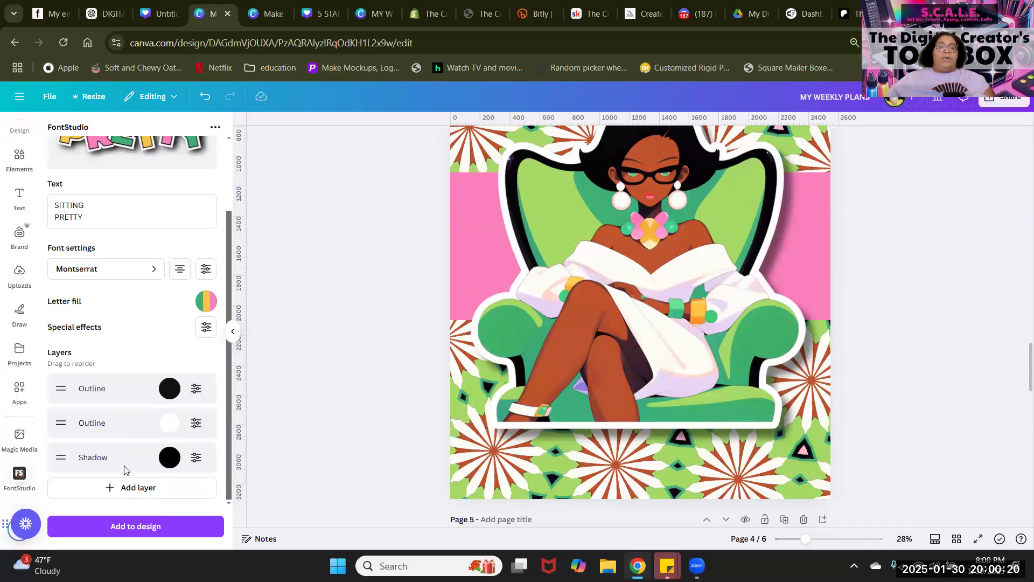
scroll(126, 467, up, 3)
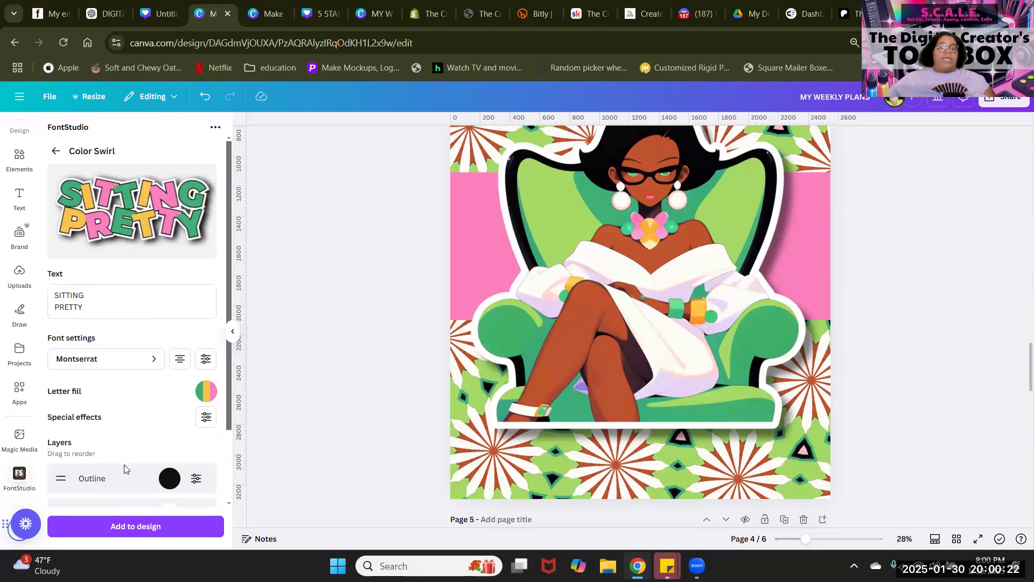
scroll(123, 464, down, 3)
click(133, 494)
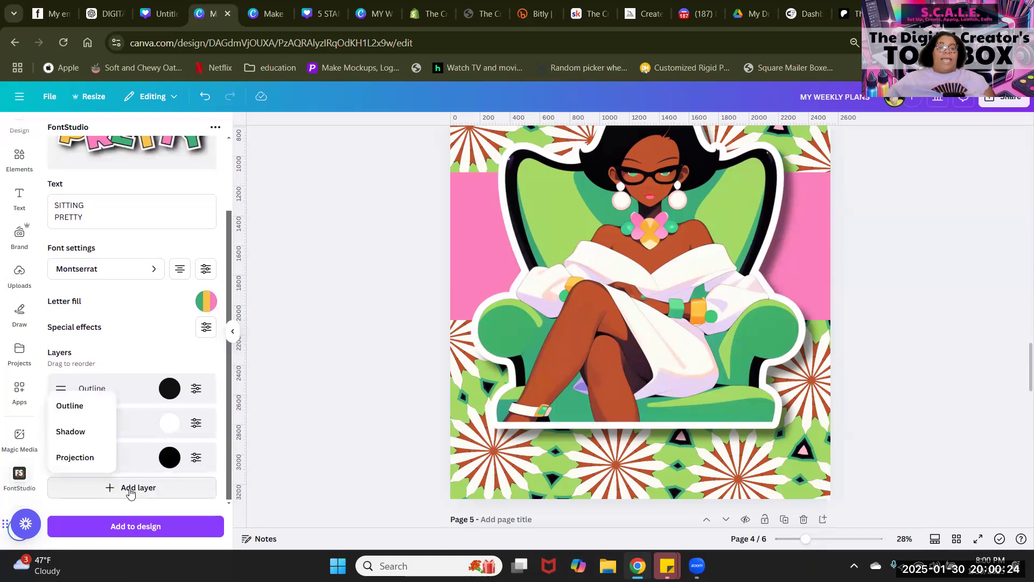
click(78, 411)
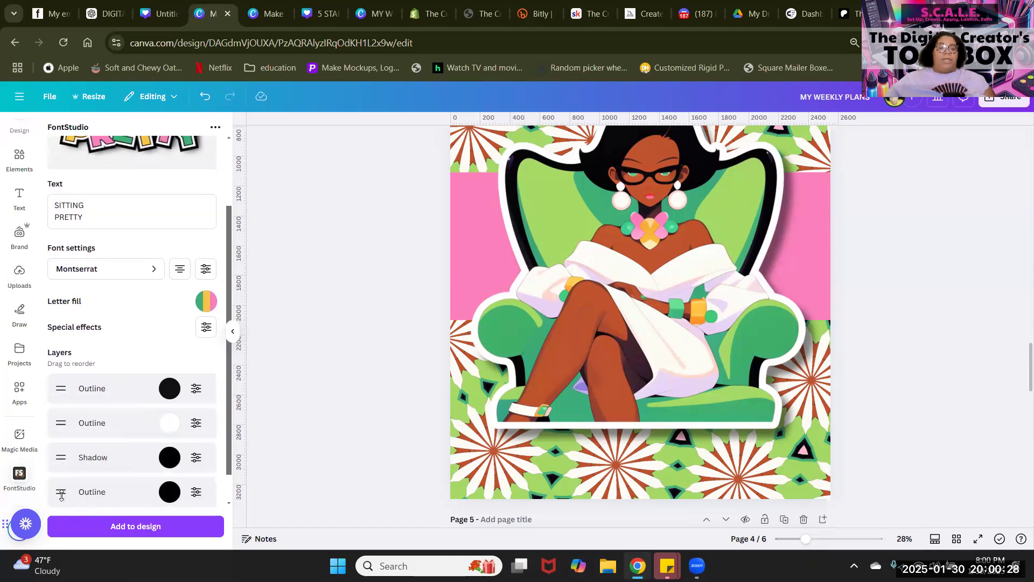
drag(66, 480, 63, 450)
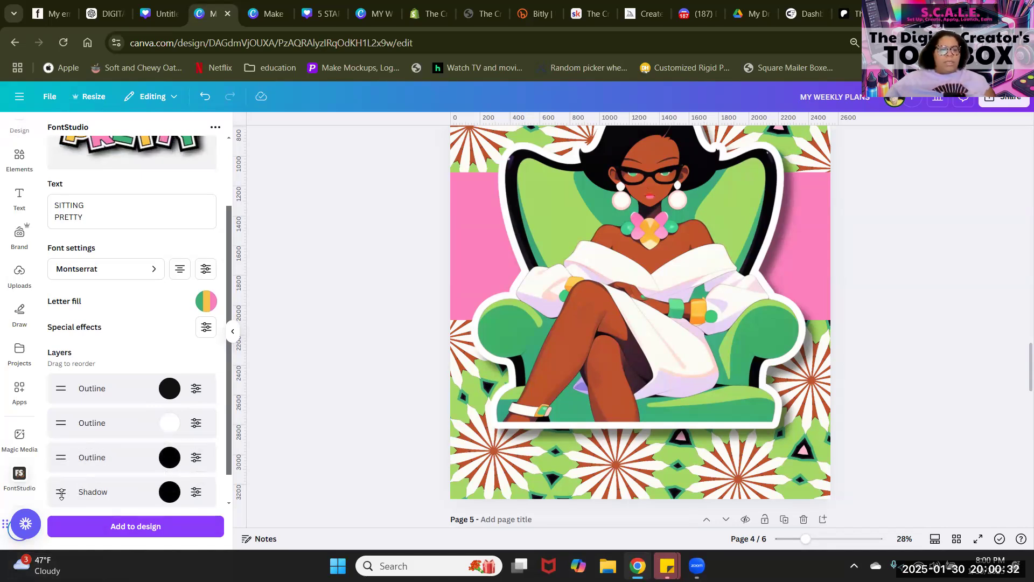
mouse_move(61, 491)
mouse_down()
mouse_move(64, 437)
mouse_move(58, 503)
mouse_move(63, 480)
mouse_up()
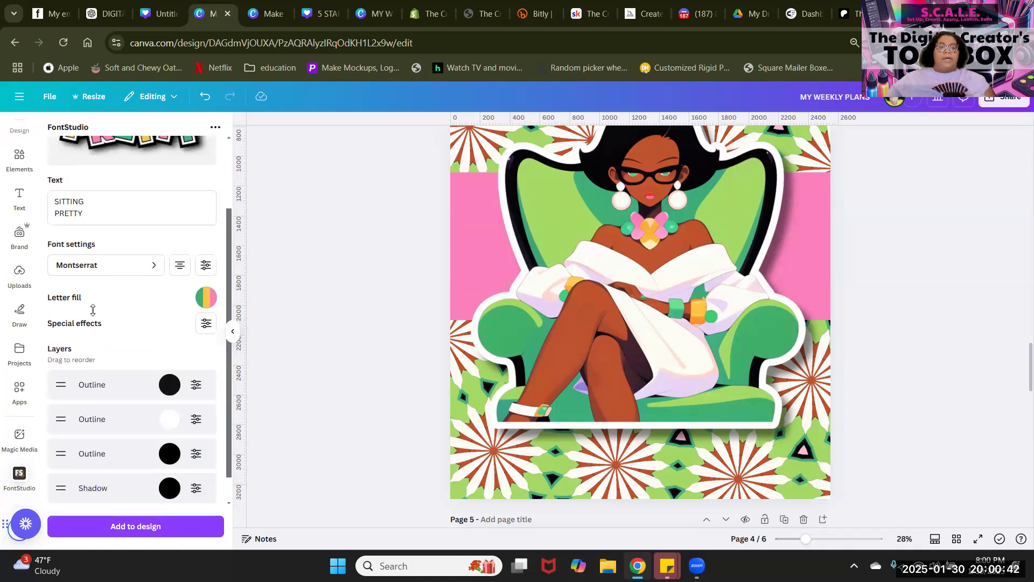
Step: Change the black outline layer just above the shadow to the pink document color and check the lettering preview
scroll(91, 307, up, 3)
scroll(171, 337, down, 3)
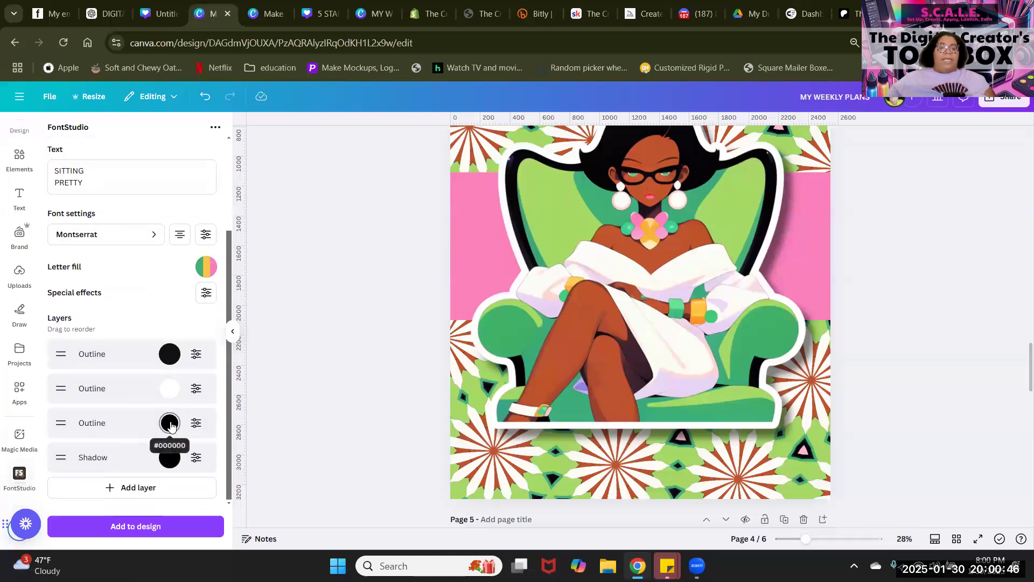
click(170, 424)
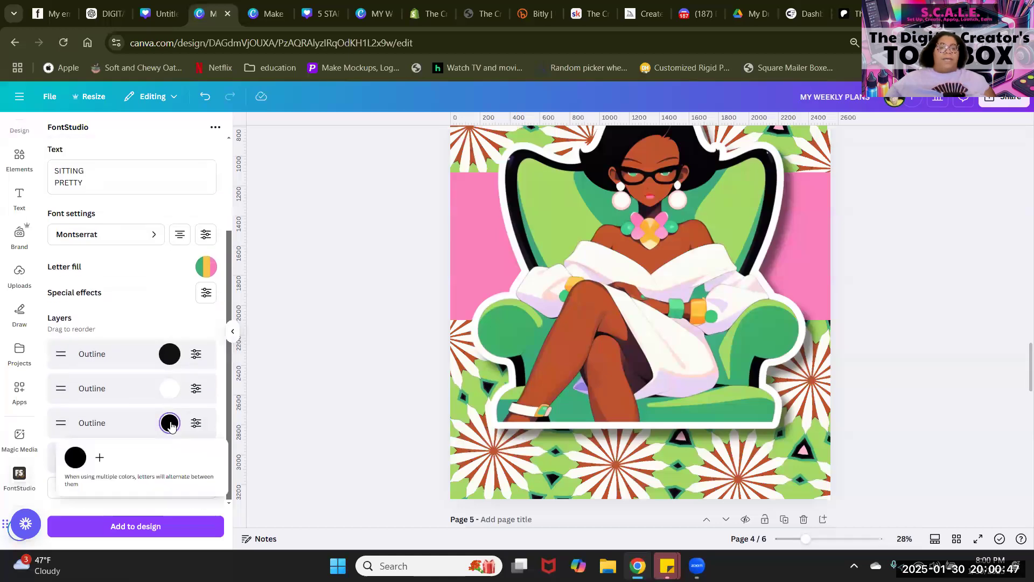
click(76, 458)
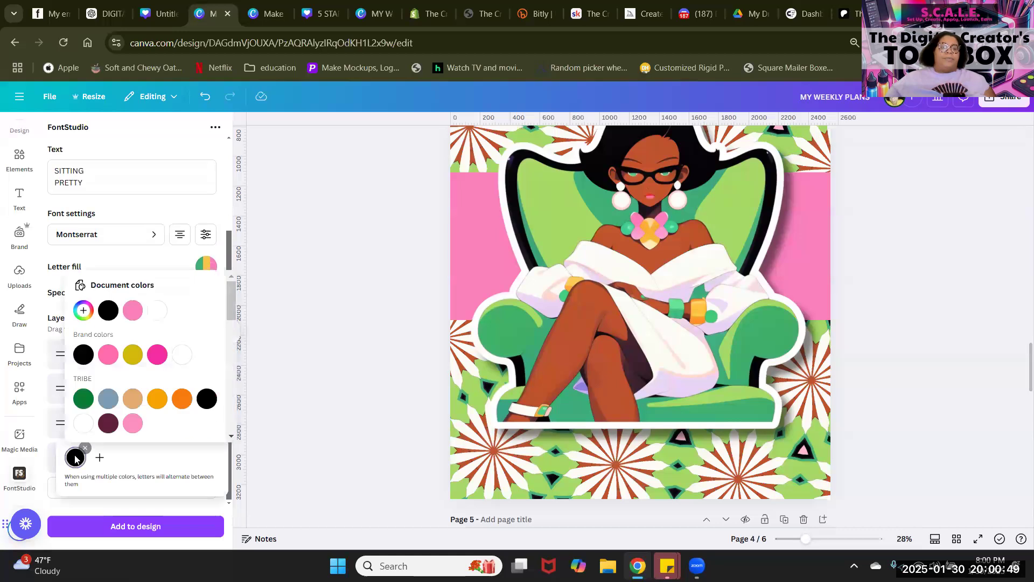
click(133, 311)
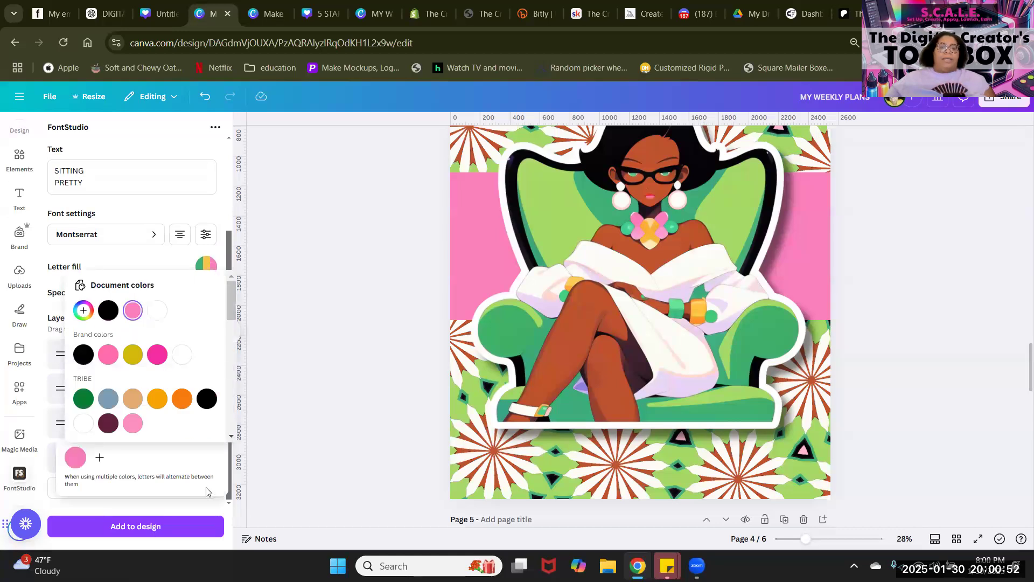
click(188, 461)
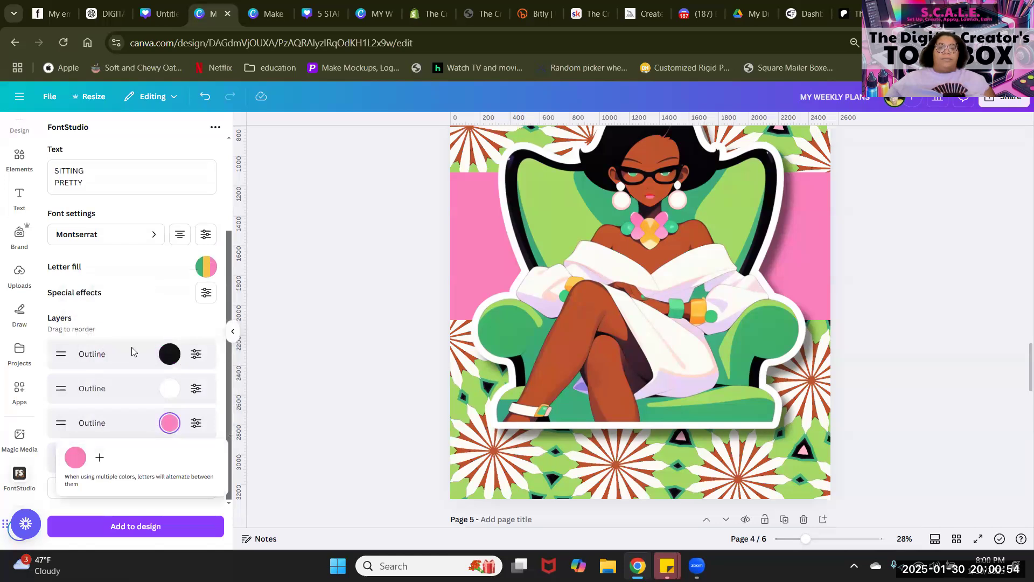
scroll(157, 324, up, 3)
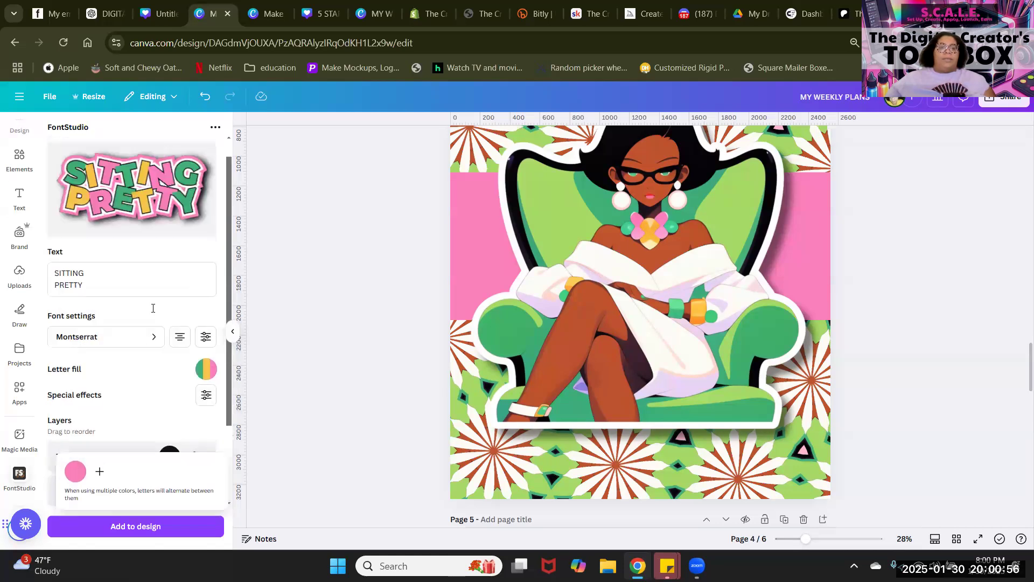
scroll(149, 298, down, 2)
scroll(150, 297, up, 2)
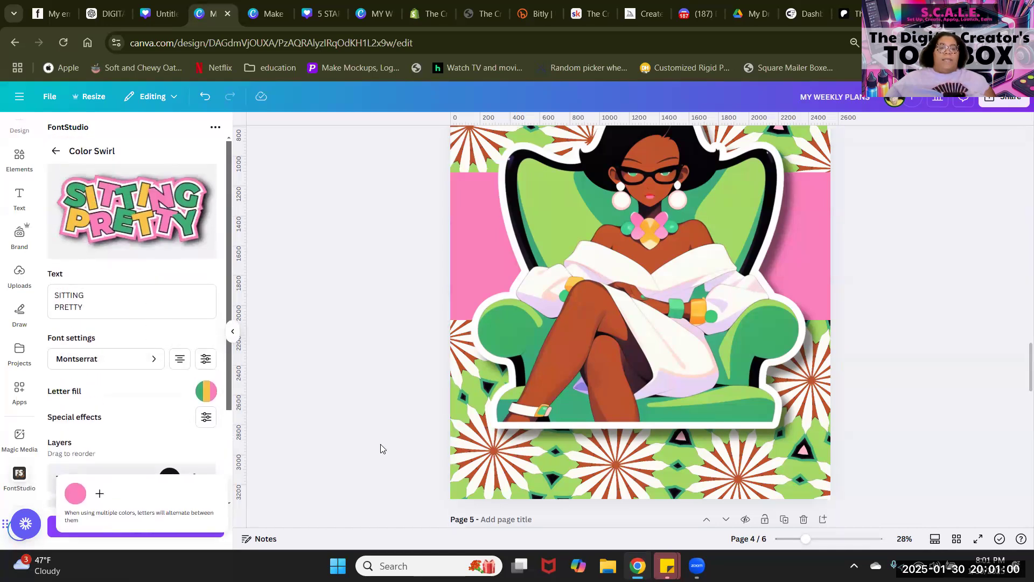
scroll(106, 374, down, 2)
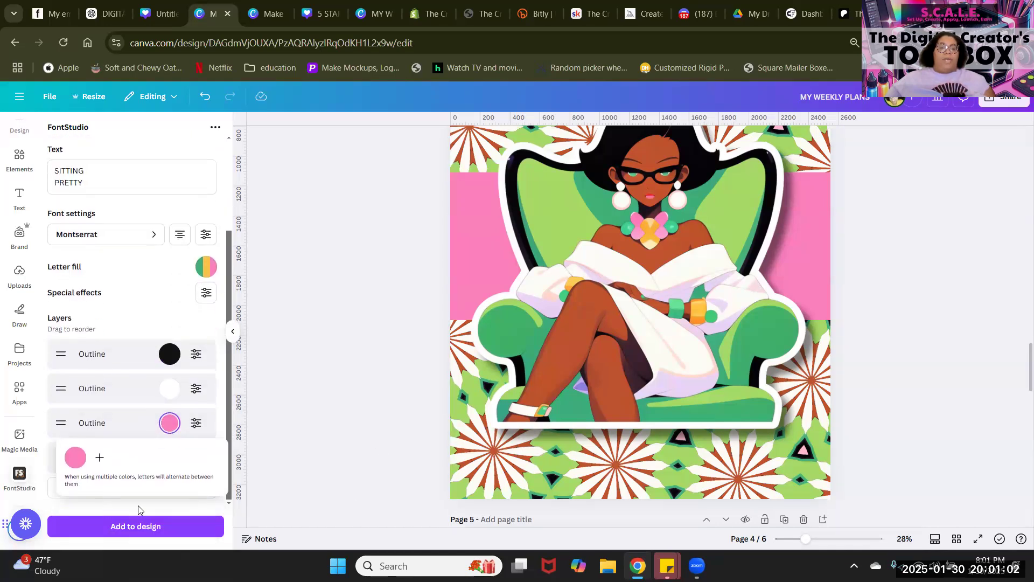
click(130, 319)
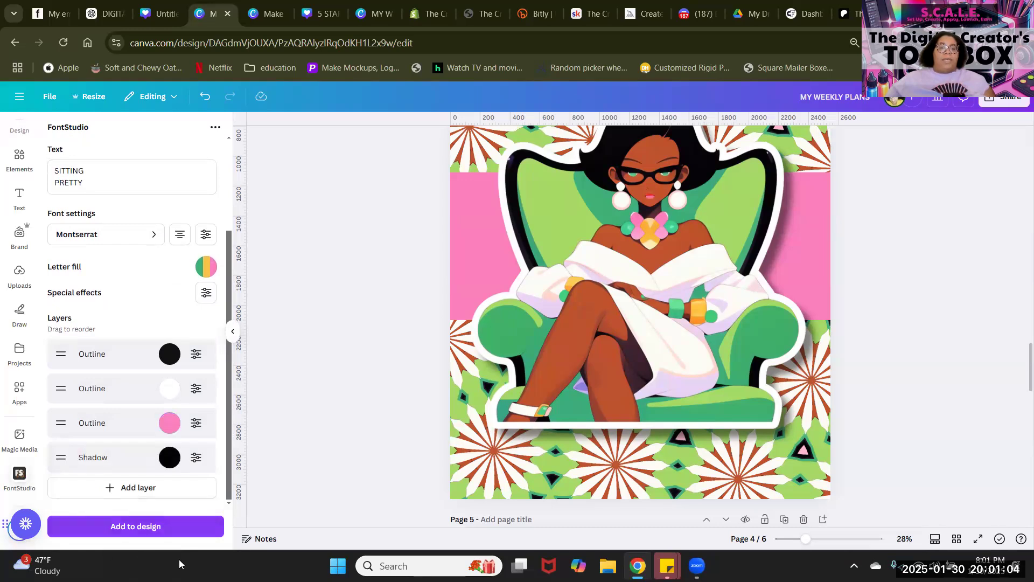
Step: Add the SITTING PRETTY lettering to page 4, enlarge it to nearly the page width, and place it over the bottom of the armchair artwork
click(165, 526)
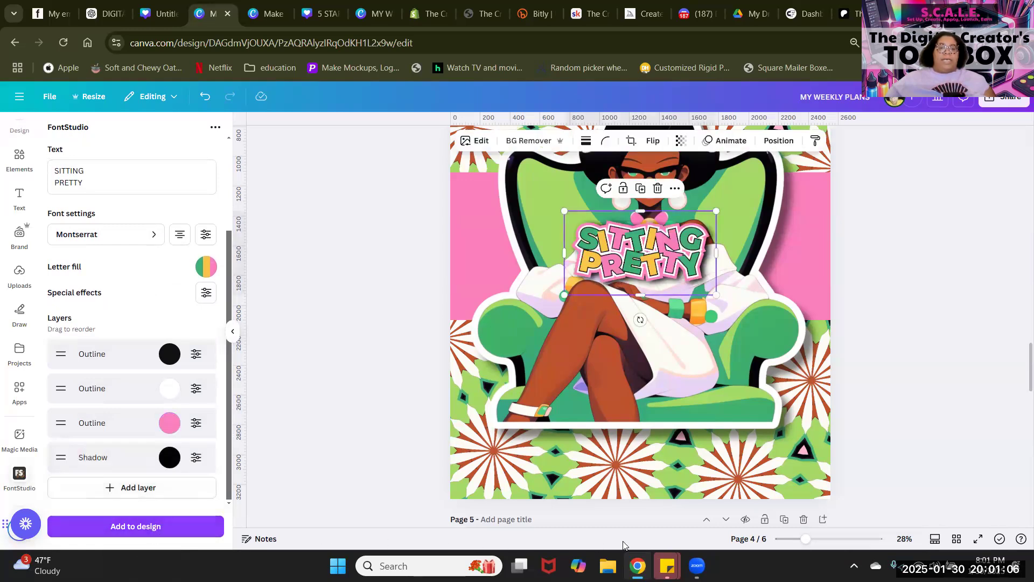
drag(717, 208, 889, 194)
drag(769, 217, 687, 440)
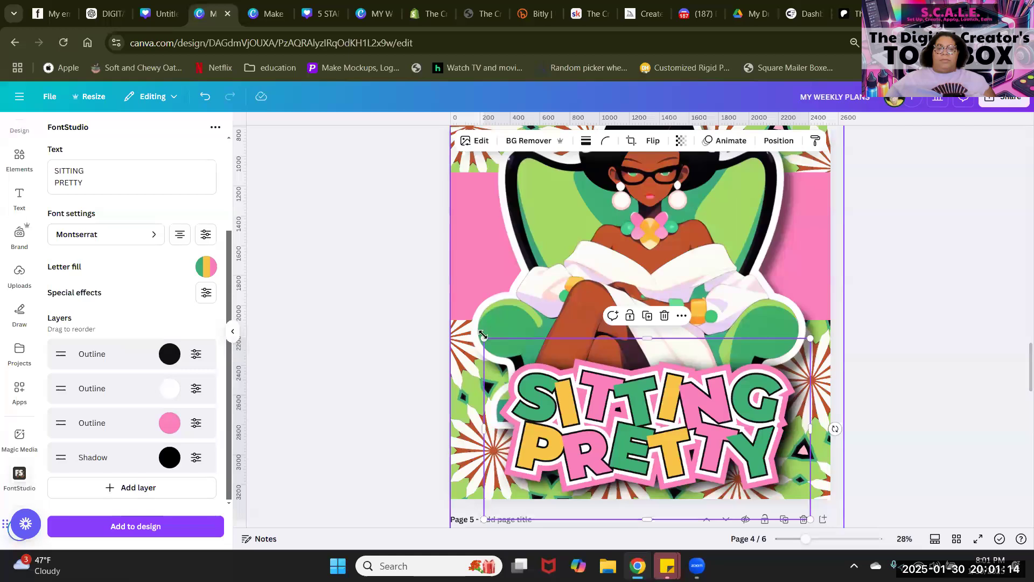
drag(484, 338, 481, 337)
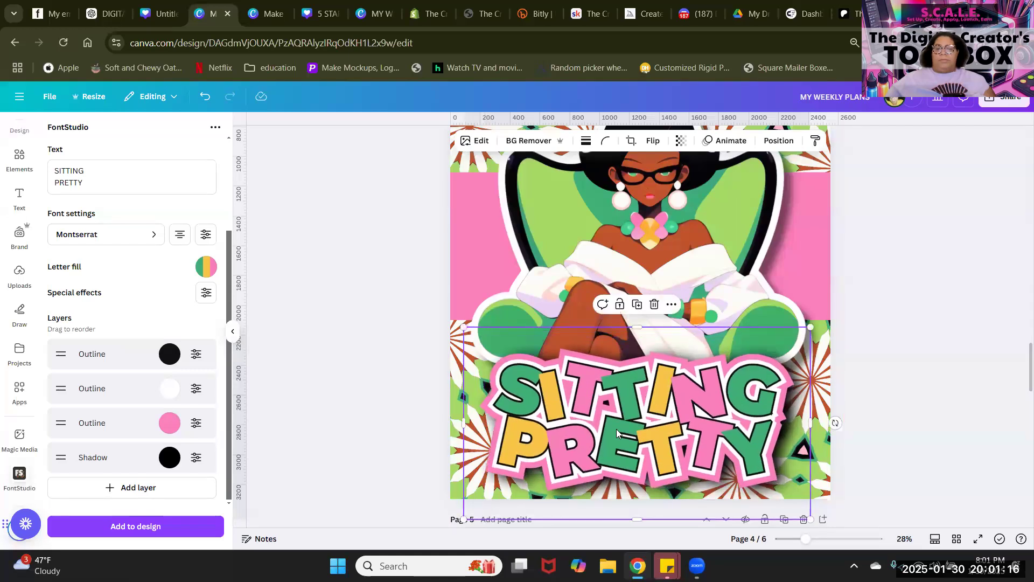
drag(647, 437, 640, 439)
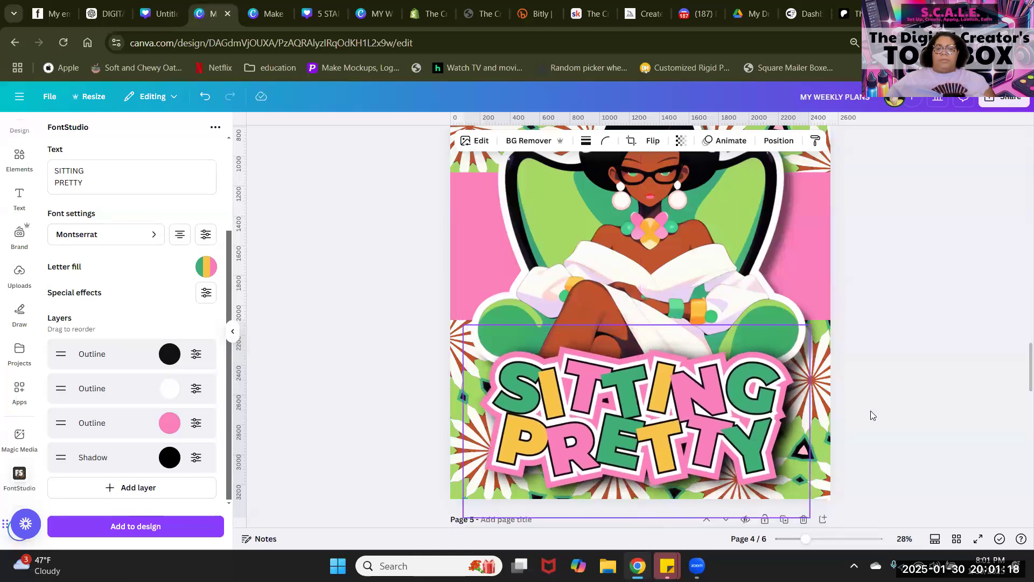
click(965, 373)
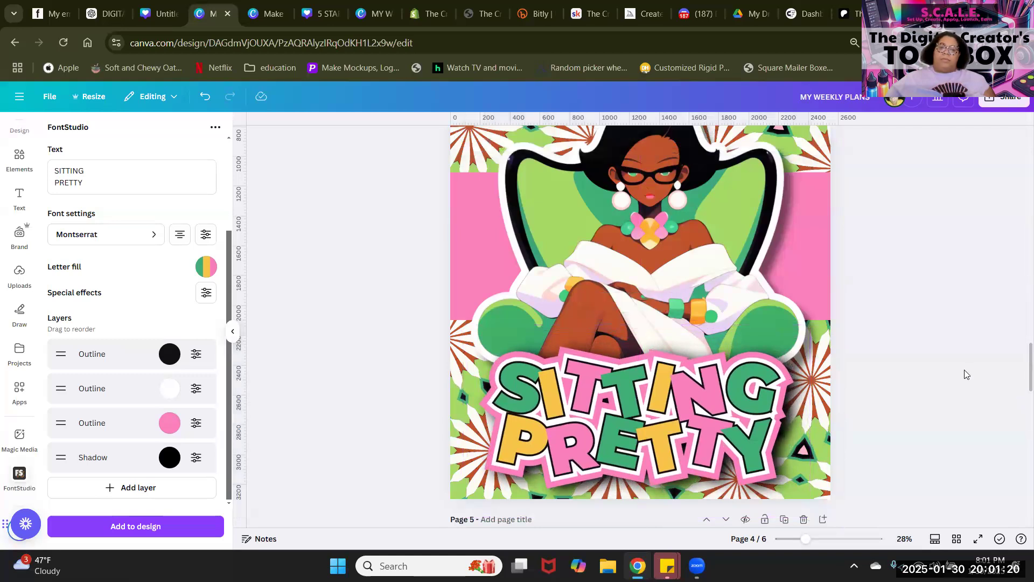
Step: Examine the cover with its lettering and the WEEK AT A GLANCE page in full-screen view
scroll(966, 374, up, 4)
scroll(966, 374, down, 5)
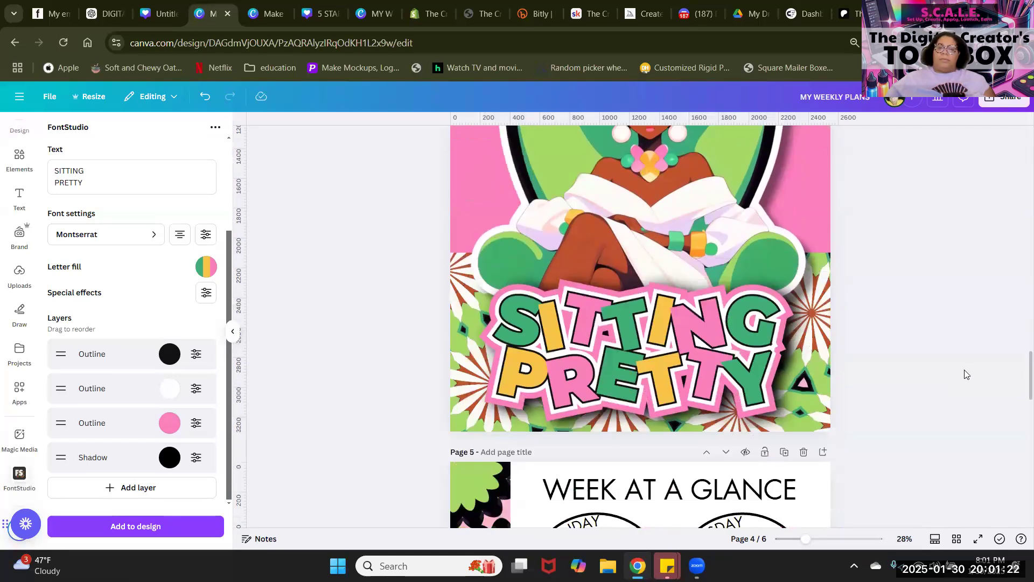
scroll(966, 374, up, 3)
drag(745, 322, 750, 311)
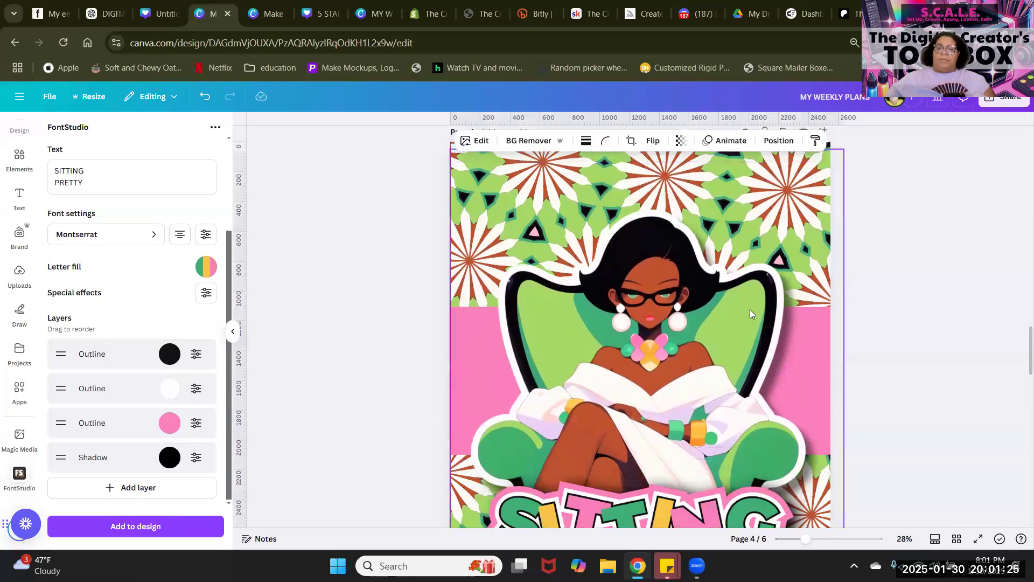
click(954, 351)
click(979, 539)
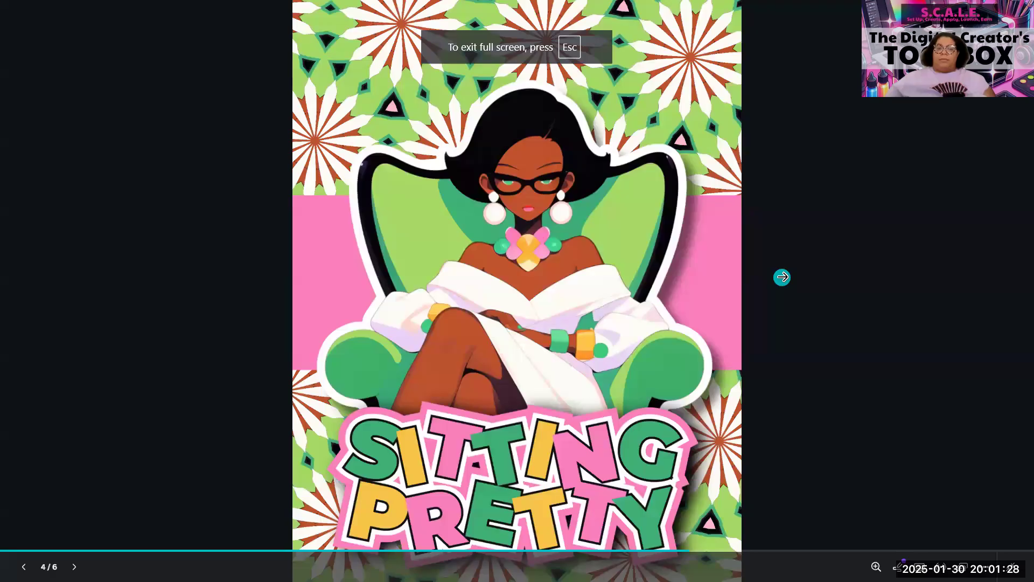
click(948, 422)
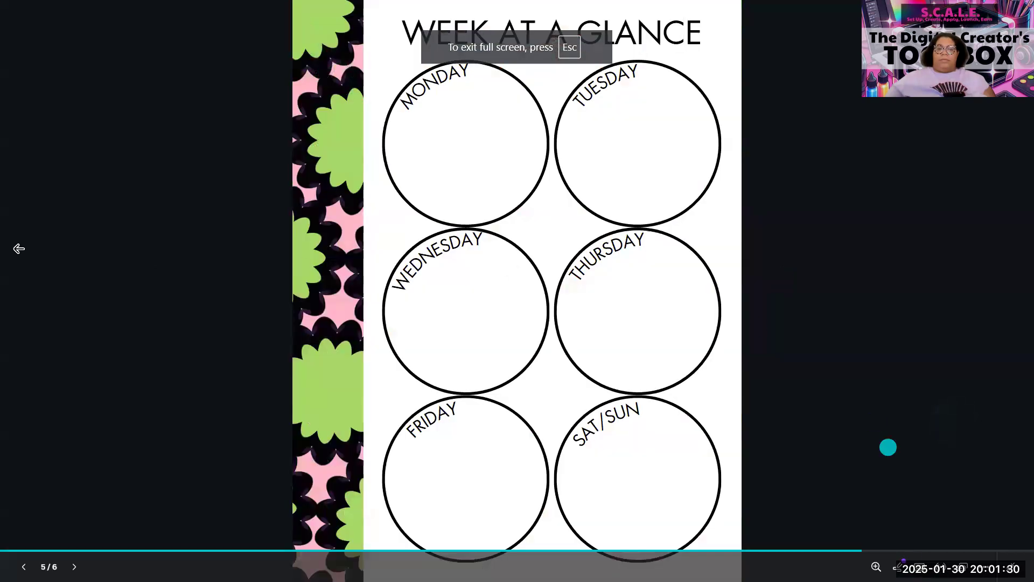
click(105, 245)
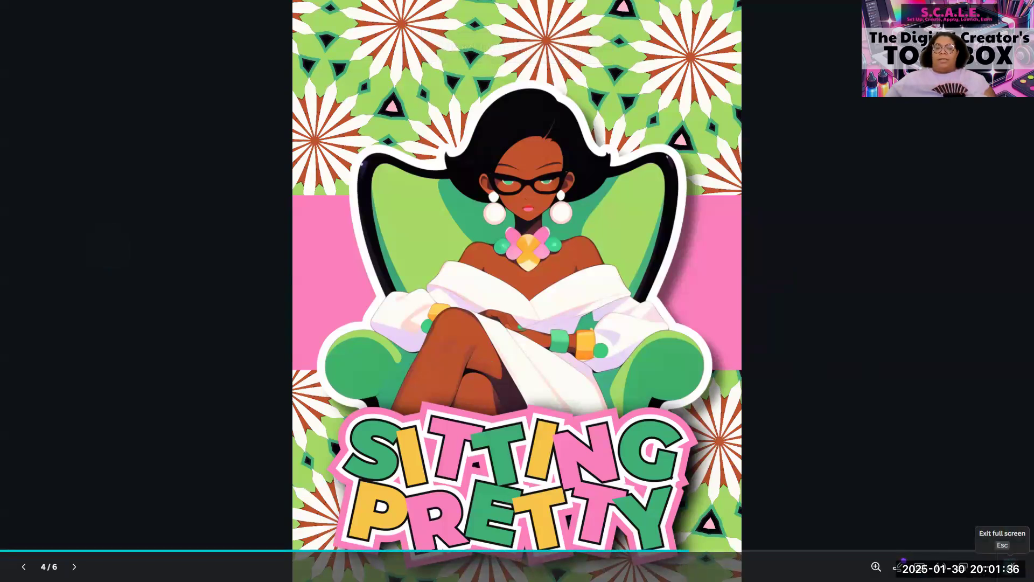
click(1013, 567)
Step: Hide the FontStudio settings and review the remaining planner pages through the lined page at the end
scroll(699, 276, down, 5)
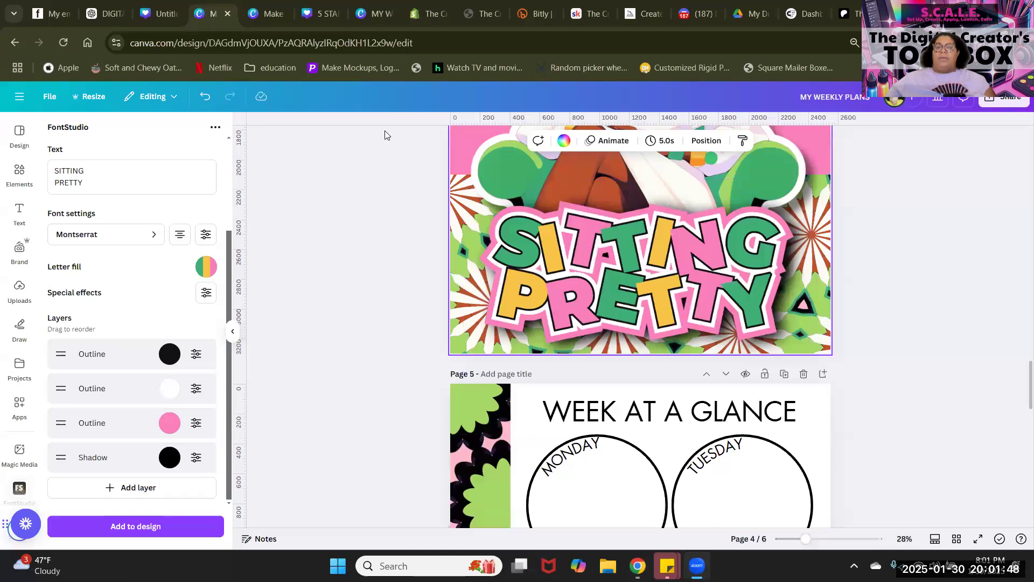
click(236, 331)
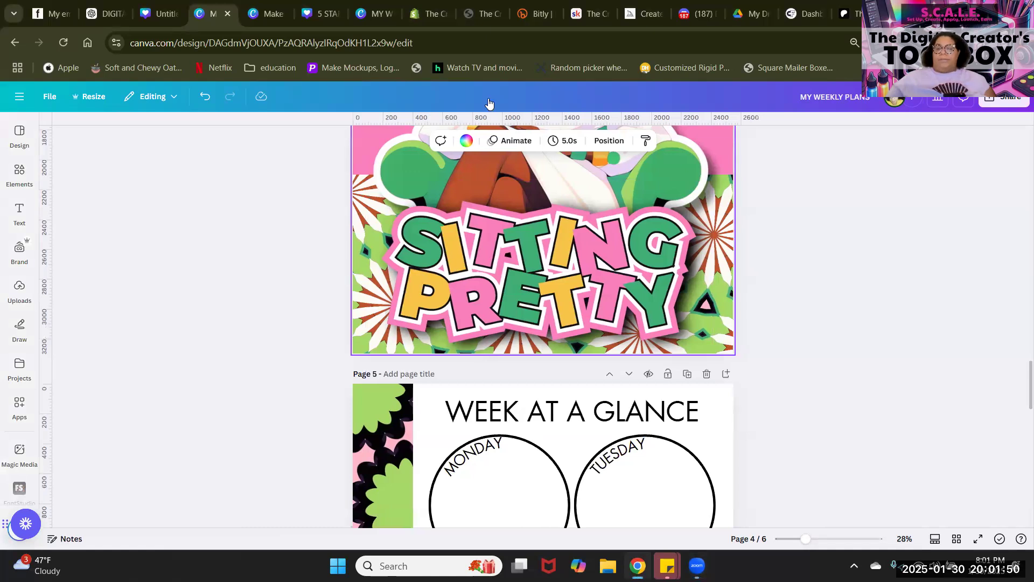
click(802, 243)
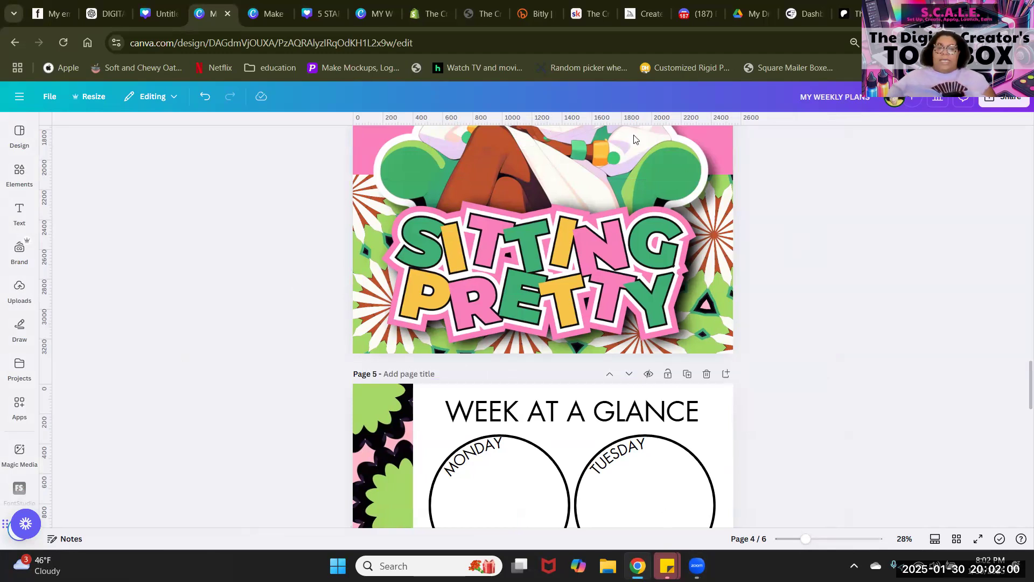
scroll(692, 356, down, 1)
scroll(692, 357, down, 15)
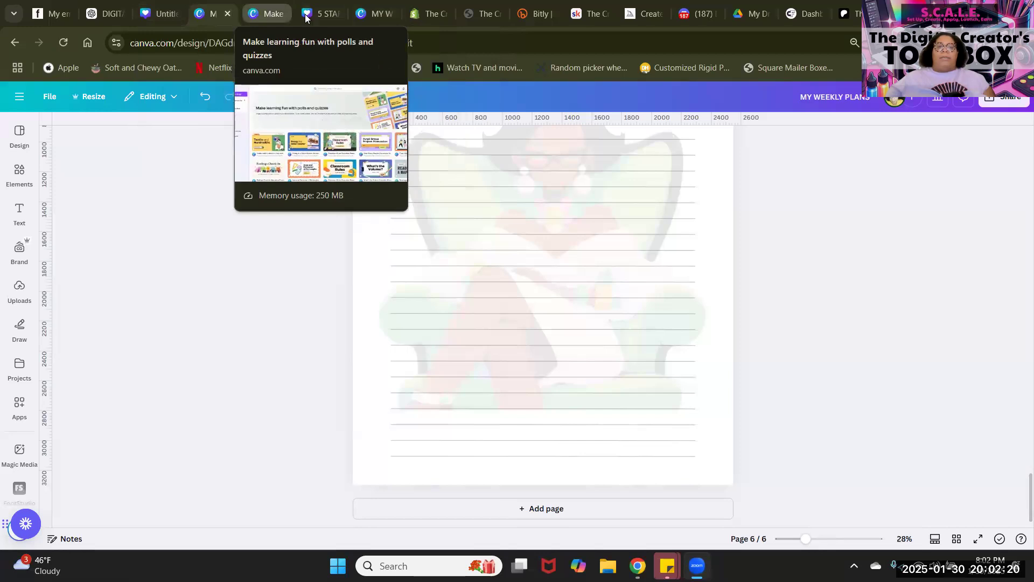
Step: Open the recent Untitled Design with the blonde woman and palm leaves from the Canva home page and look through its two pages
click(264, 14)
click(18, 100)
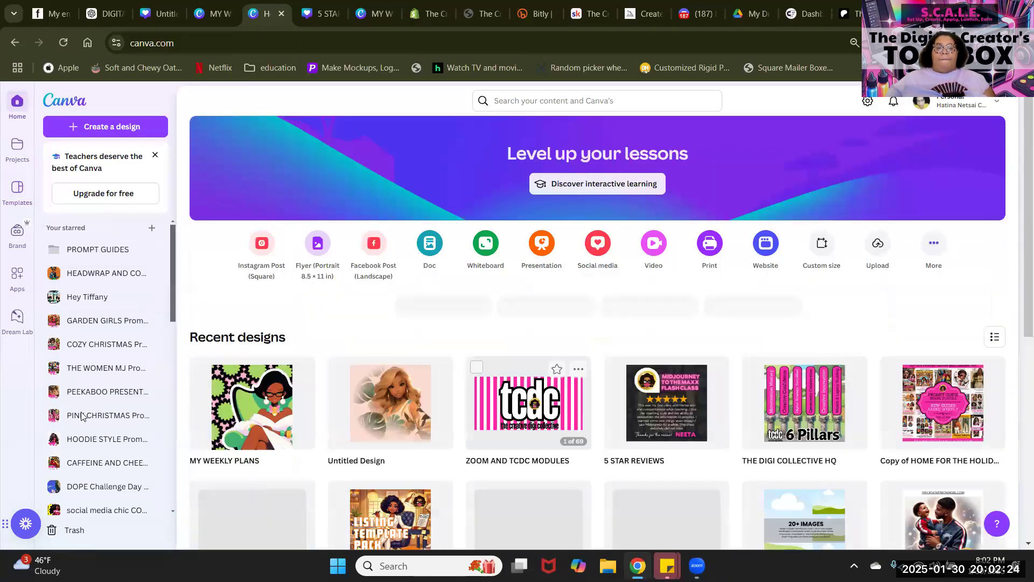
click(354, 378)
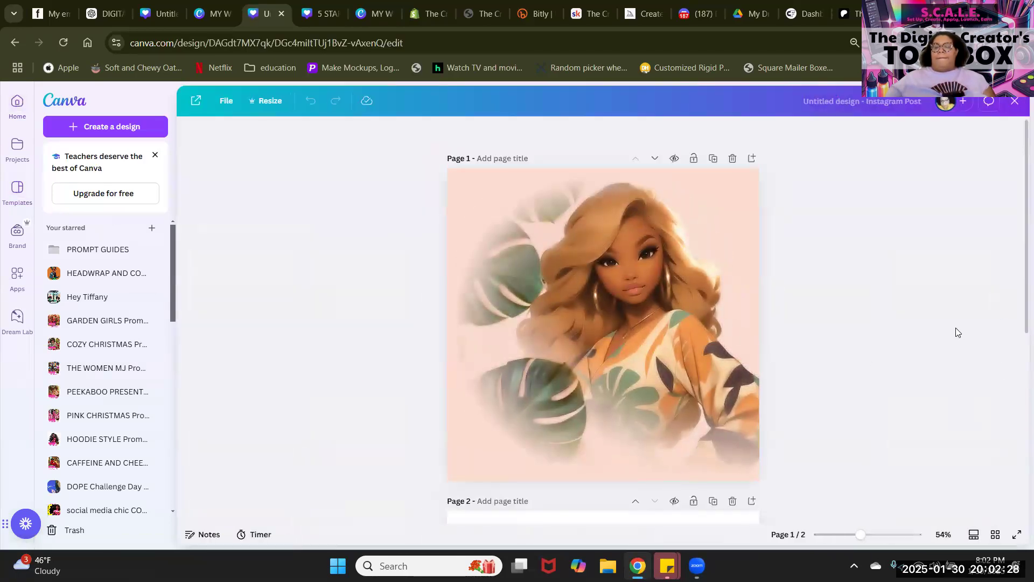
scroll(662, 276, down, 4)
scroll(662, 276, down, 2)
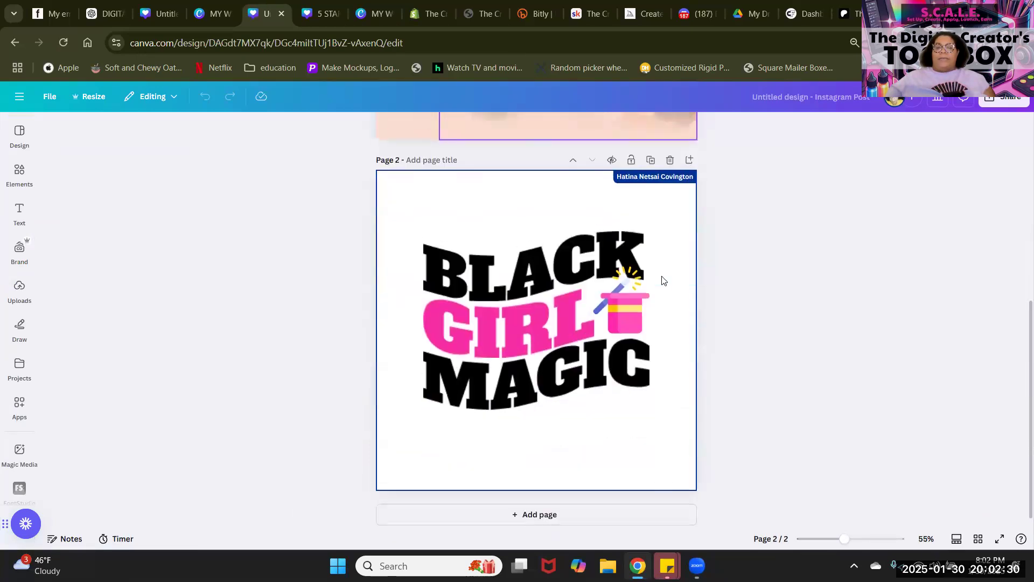
scroll(661, 276, up, 5)
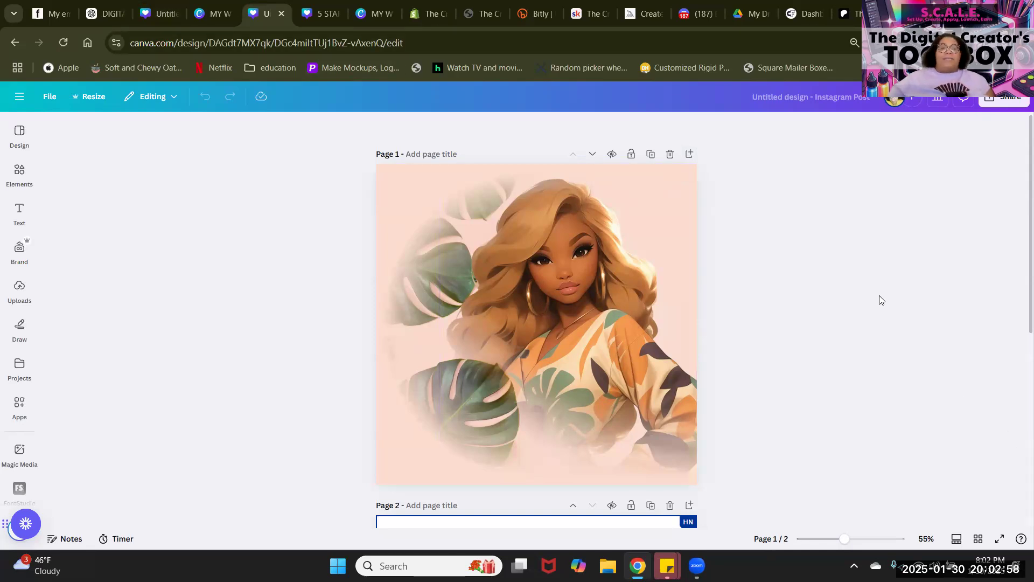
Step: Add a blank third page after the BLACK GIRL MAGIC page
click(21, 367)
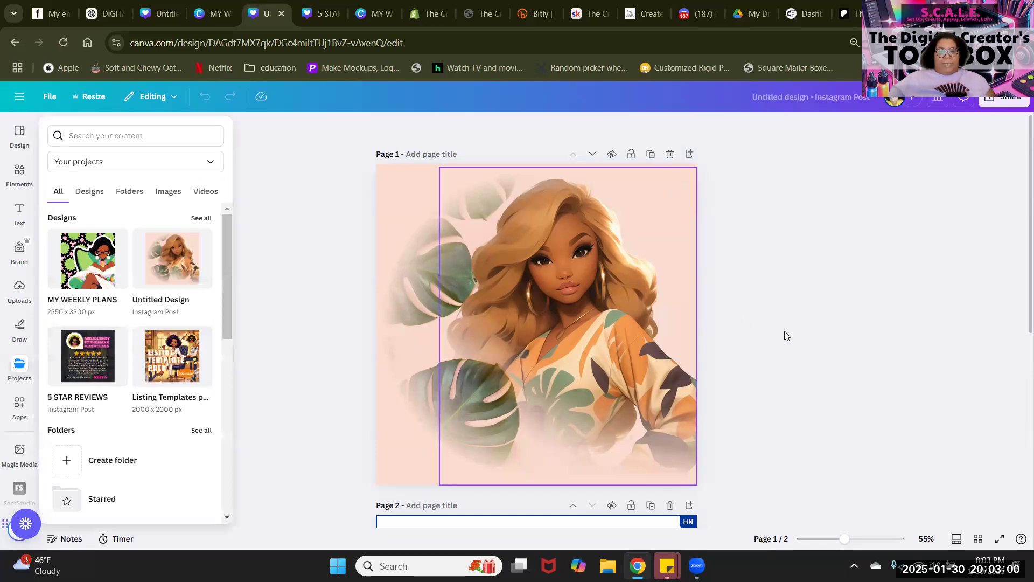
click(910, 372)
scroll(910, 372, down, 5)
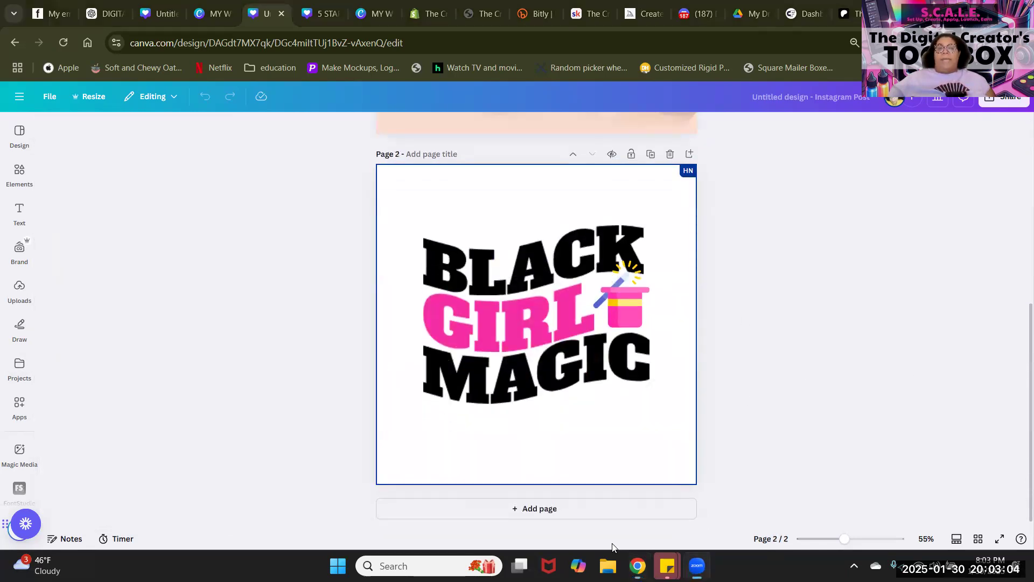
click(638, 509)
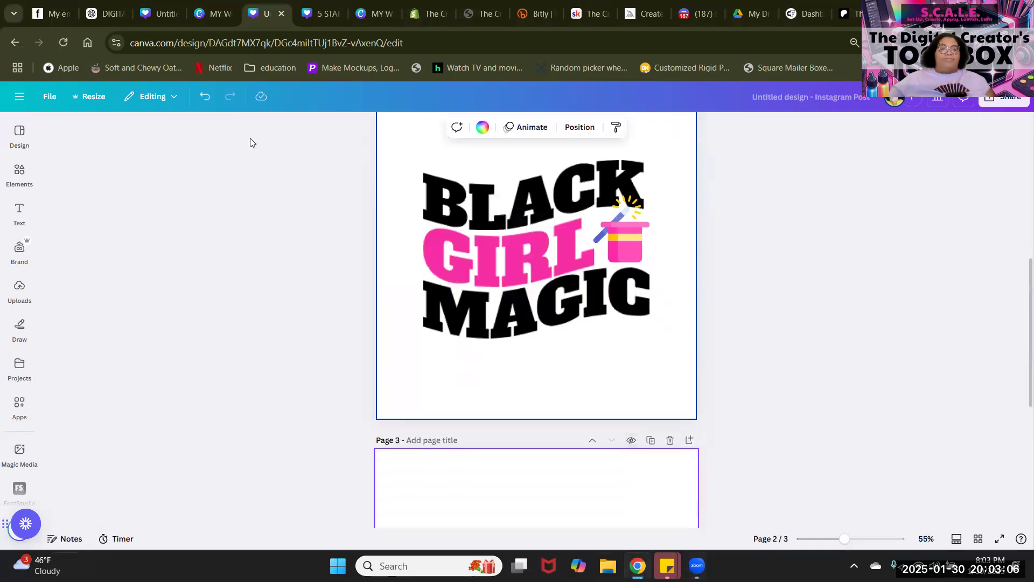
Step: Find the Image Blender app among the Canva apps and open it
click(20, 453)
click(16, 408)
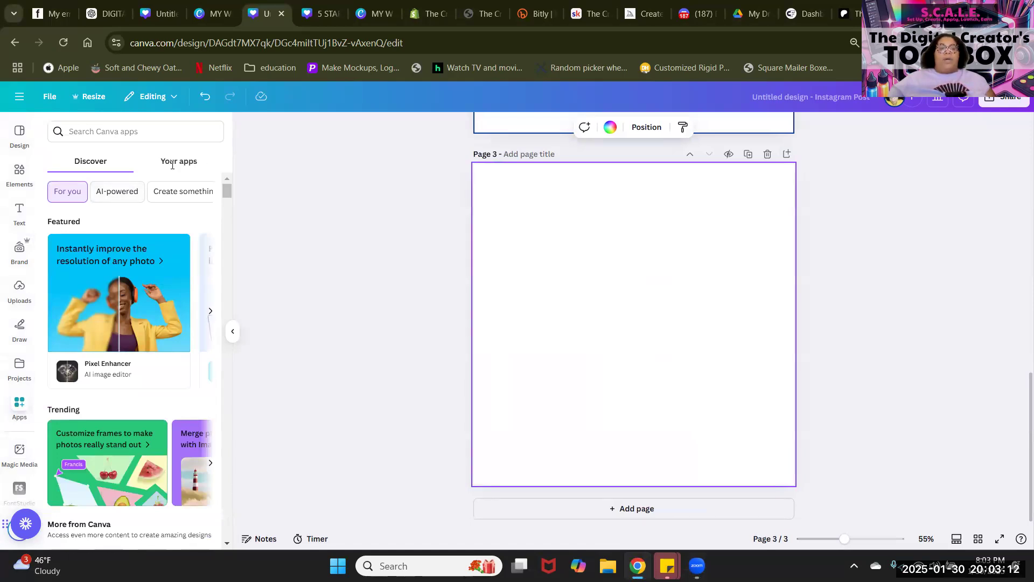
text(I)
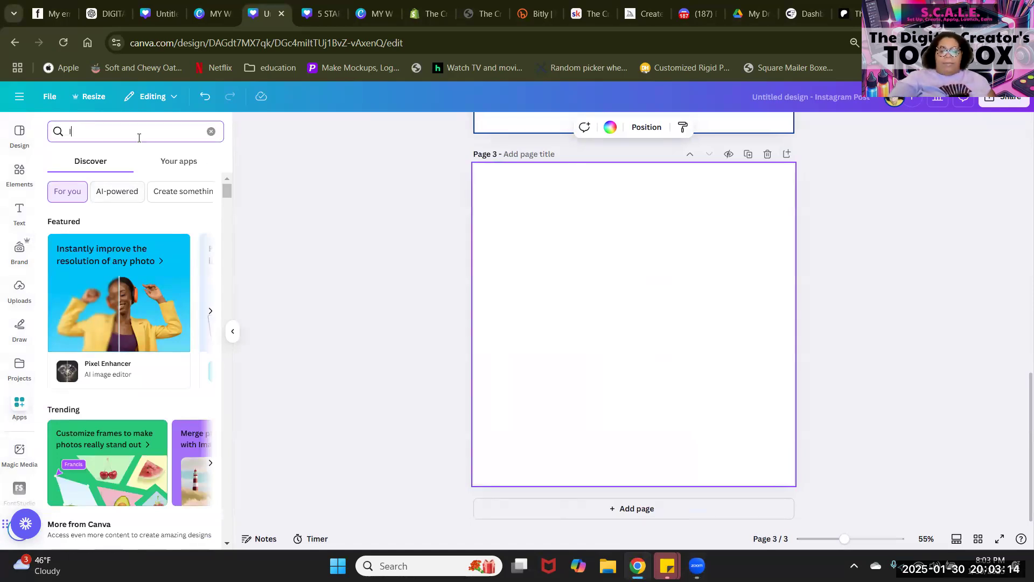
text(MA)
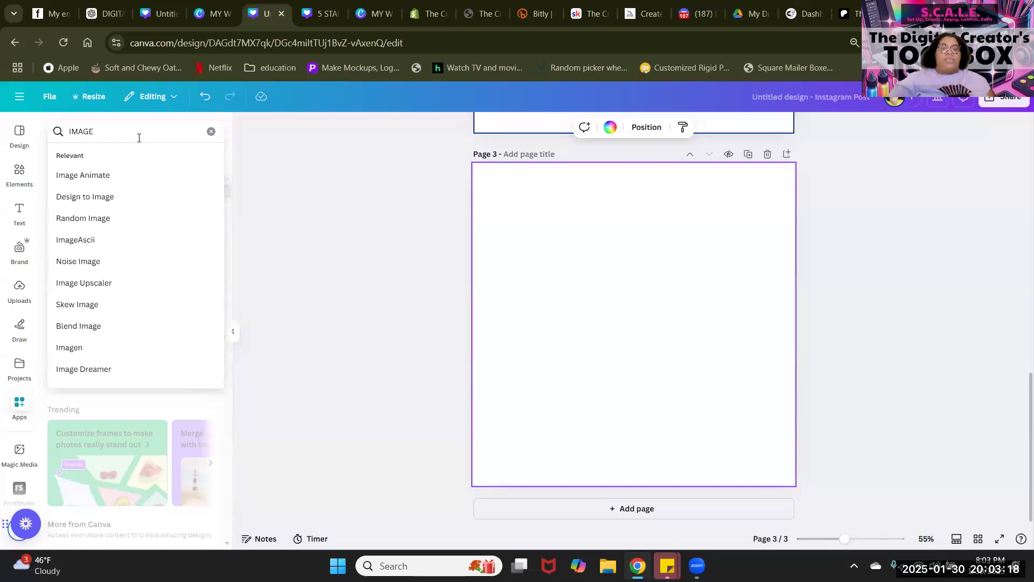
text(GE )
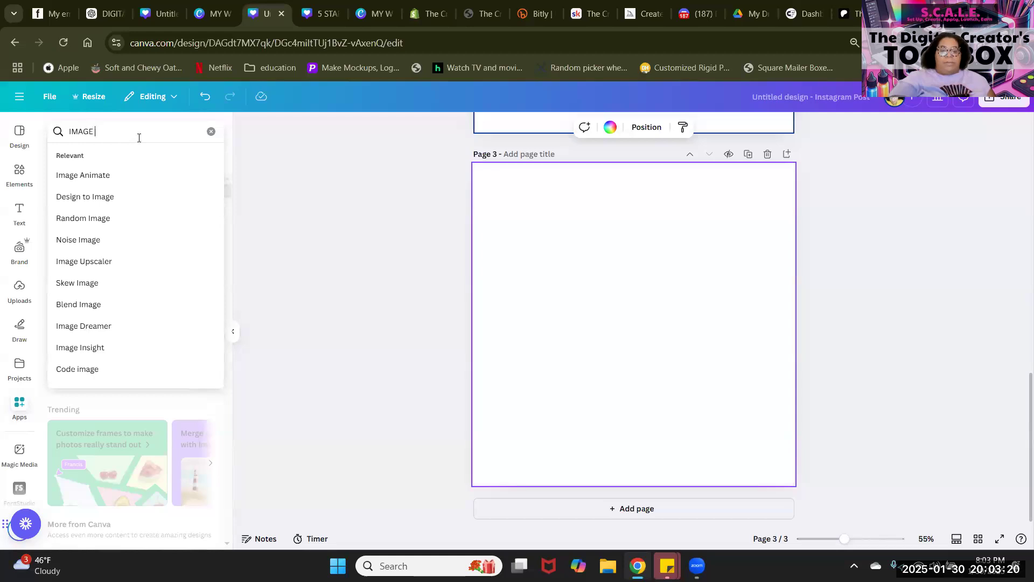
text(BLENDER)
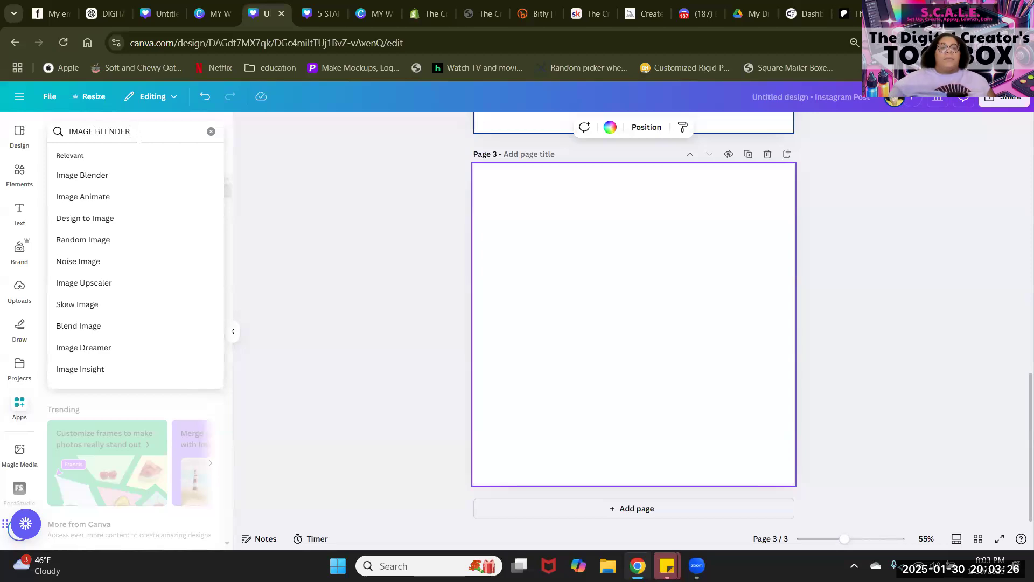
click(114, 178)
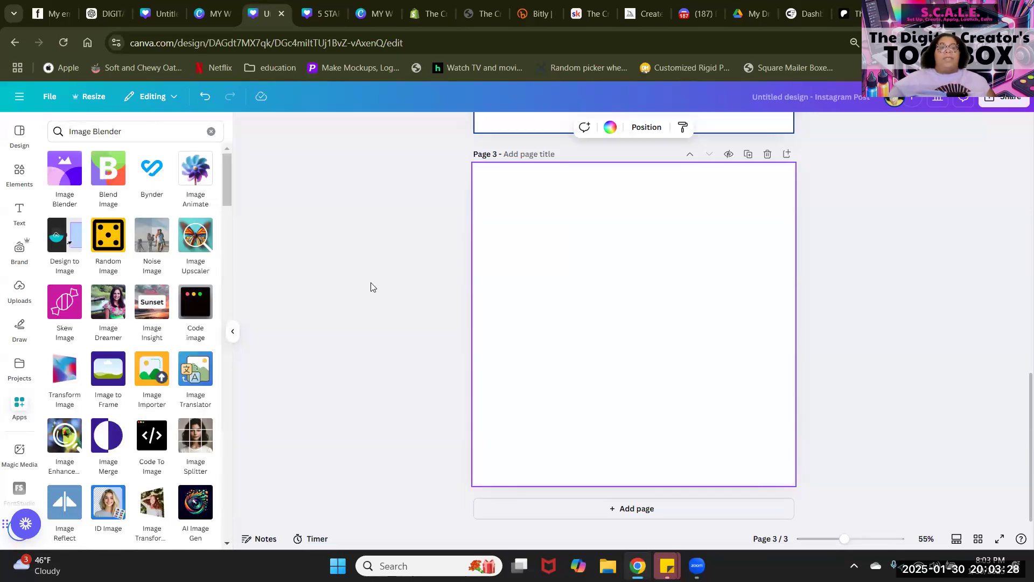
click(50, 174)
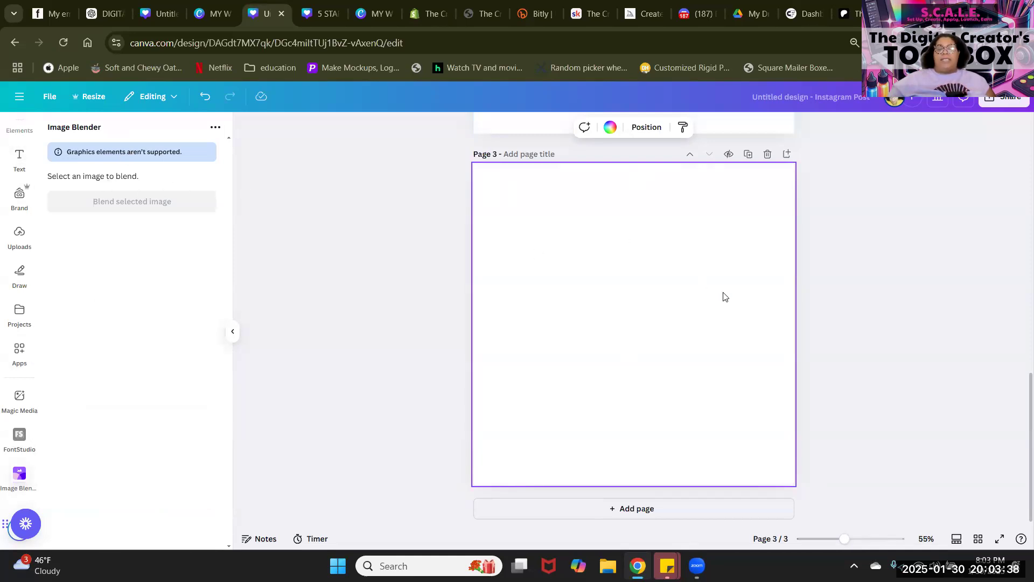
Step: Add the uploaded picture of the girl with the teal bow to page 3 and remove its background
click(20, 249)
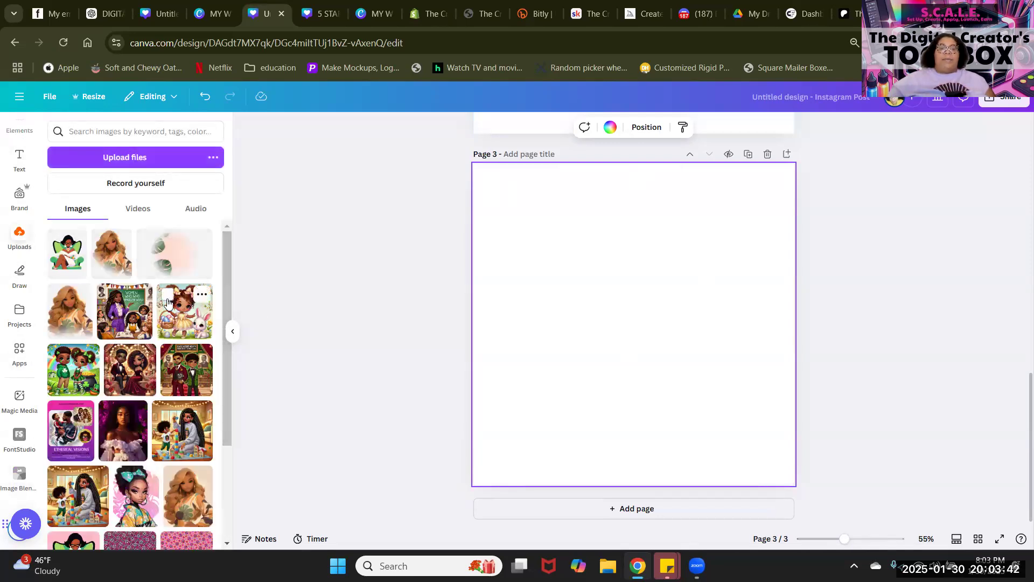
scroll(167, 302, down, 3)
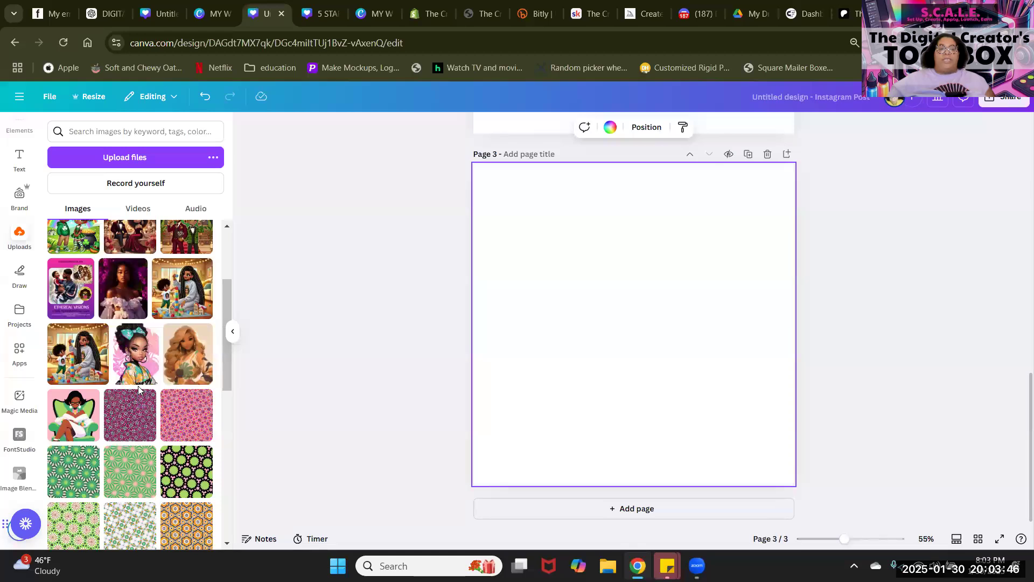
scroll(130, 356, down, 1)
scroll(129, 357, down, 3)
scroll(130, 357, up, 3)
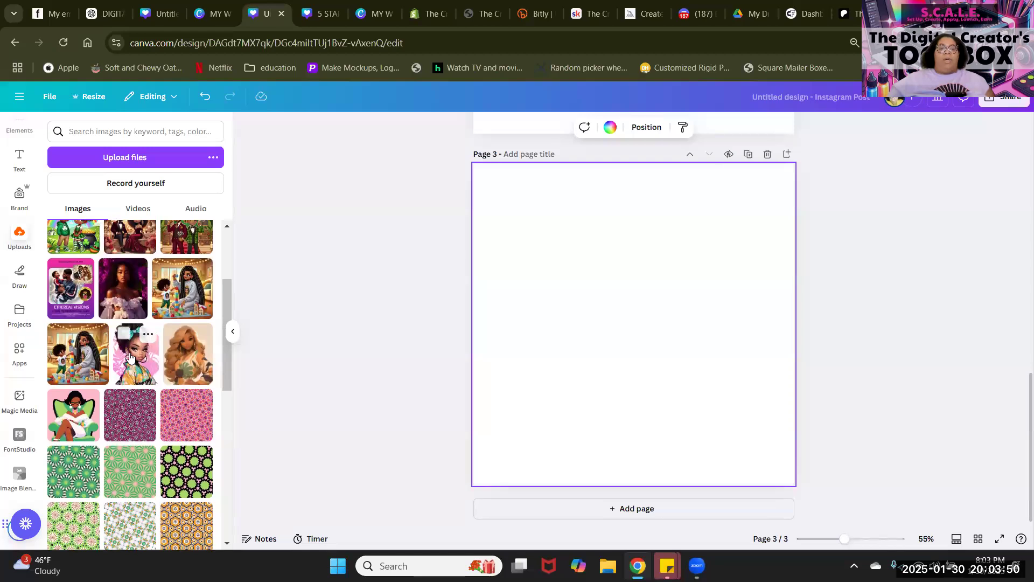
click(127, 336)
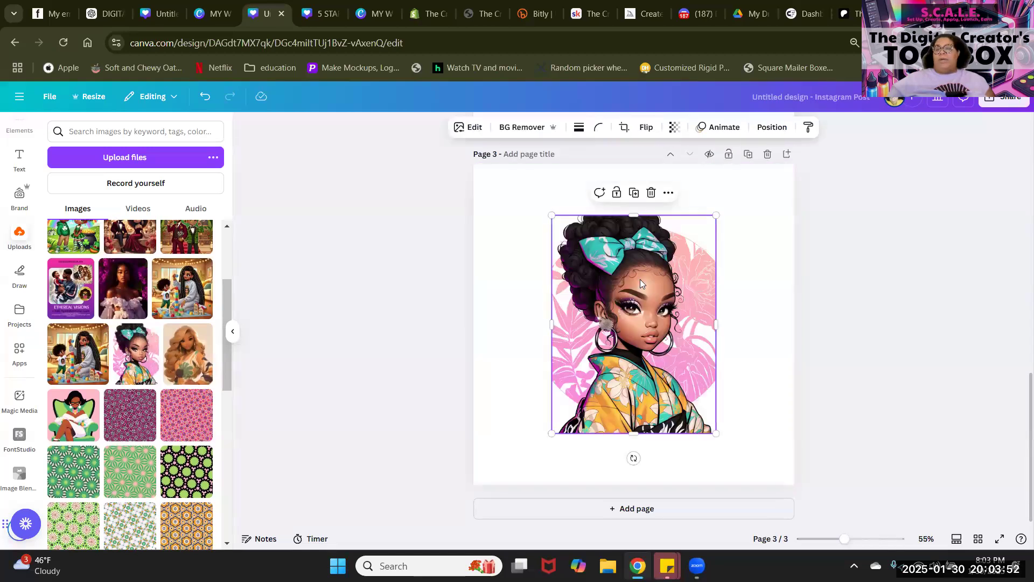
click(527, 128)
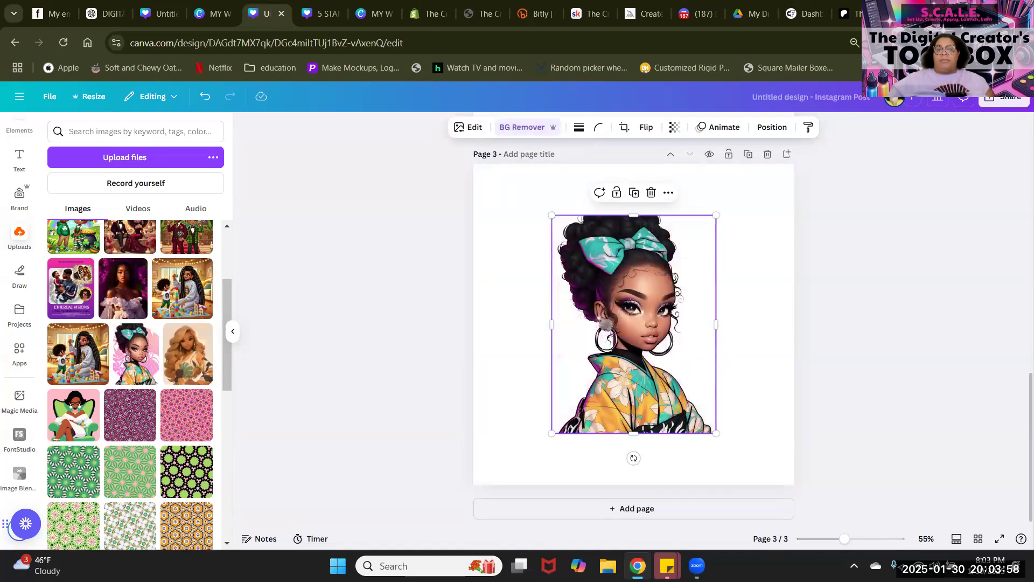
mouse_move(630, 324)
mouse_down()
mouse_move(615, 360)
mouse_move(576, 356)
mouse_move(601, 326)
mouse_move(638, 324)
mouse_move(635, 311)
mouse_move(631, 319)
mouse_up()
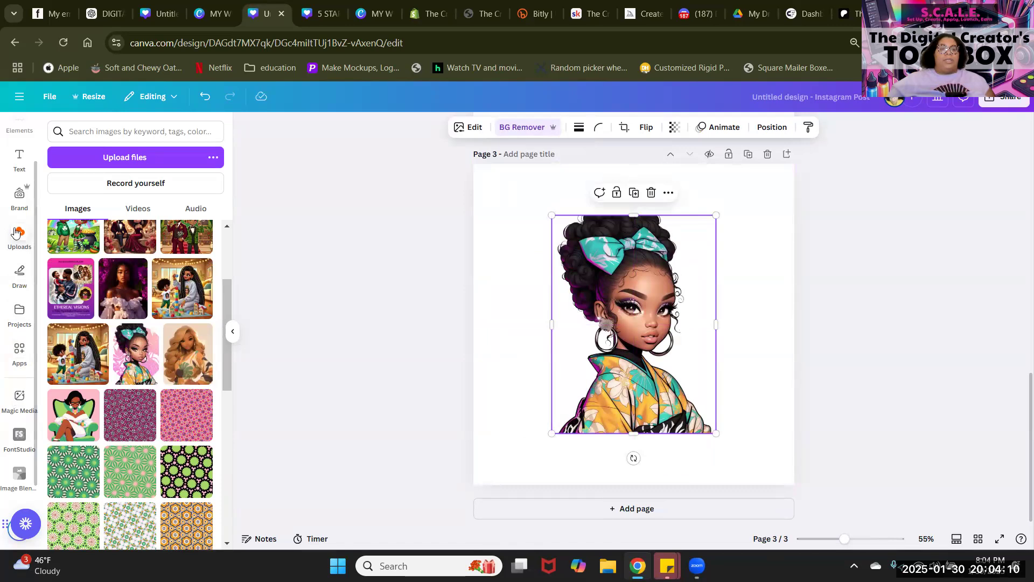
Step: Search the elements for "SKY BLUE ABSTRACT" and show all matching photos
scroll(25, 232, up, 2)
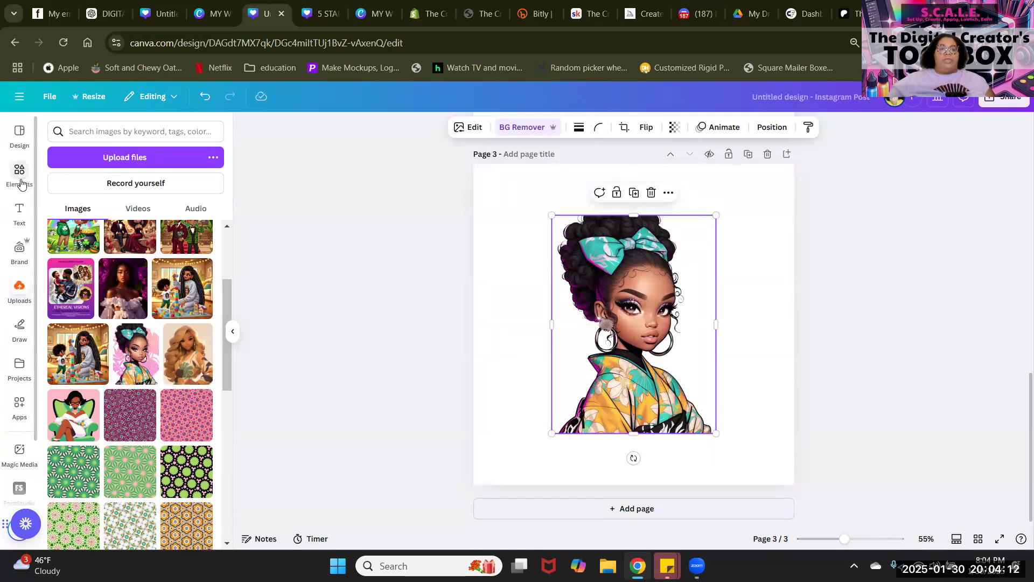
click(21, 180)
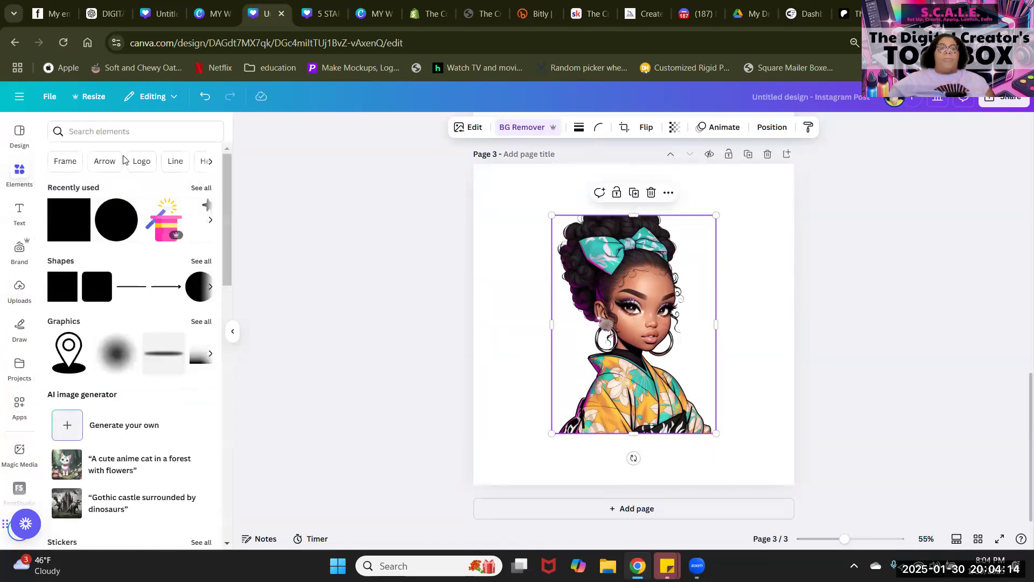
click(169, 131)
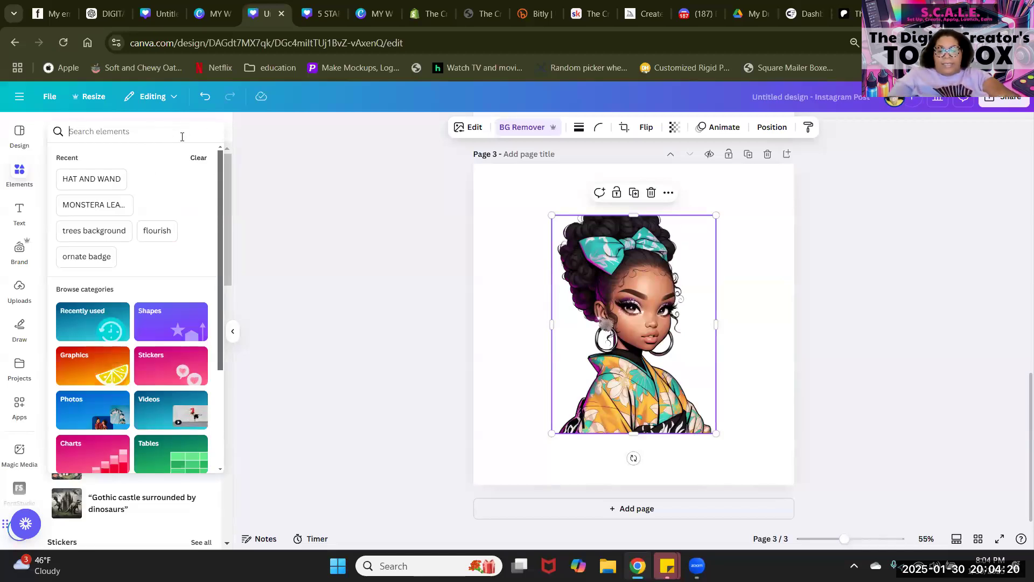
text(SKY BL)
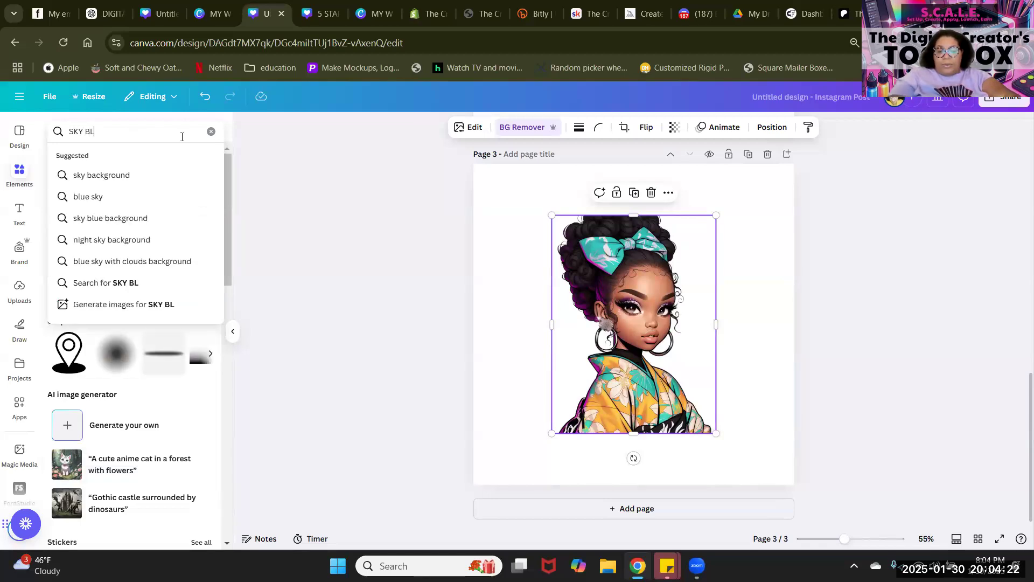
text(UE A)
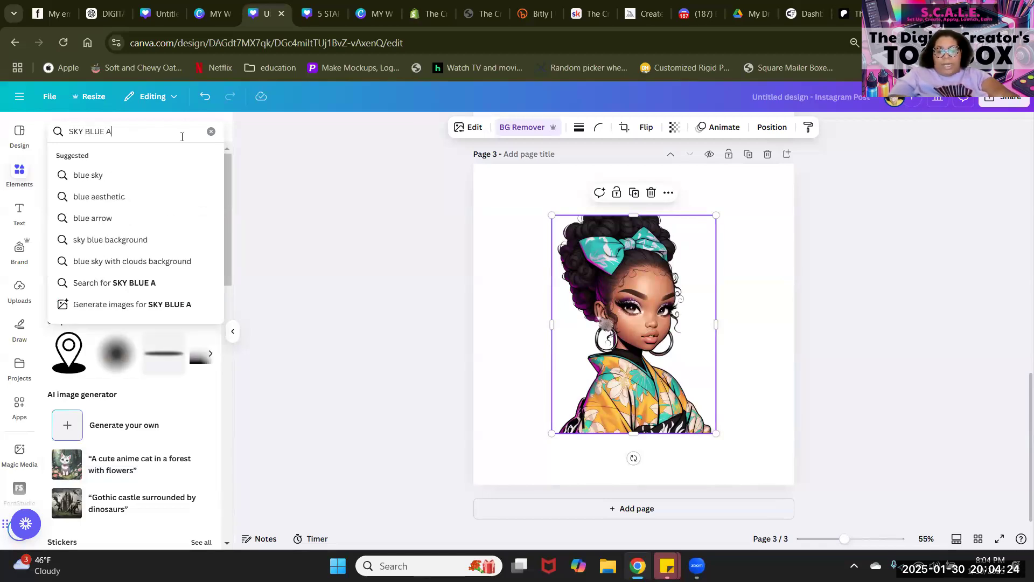
text(BSTRACT)
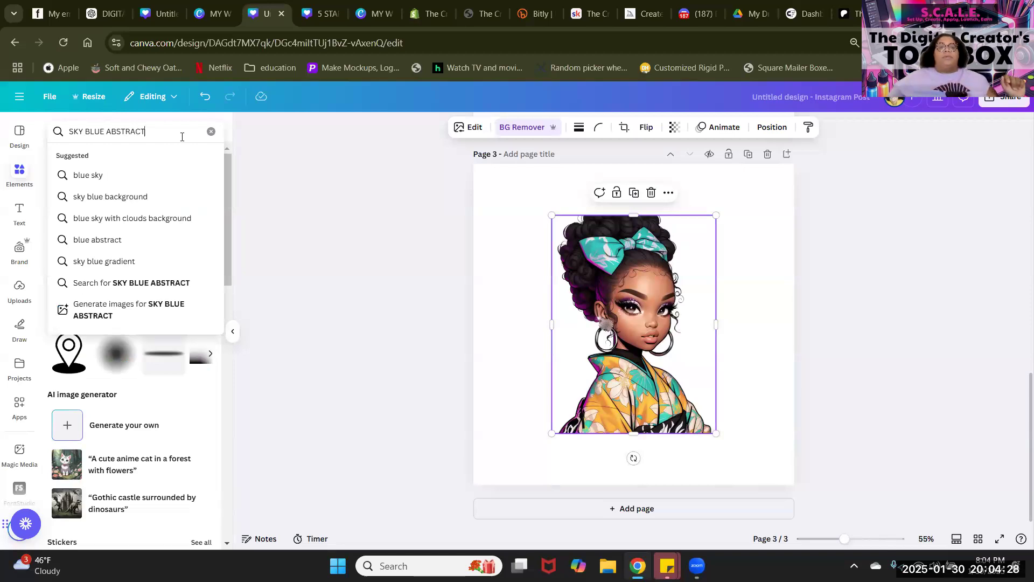
key(Return)
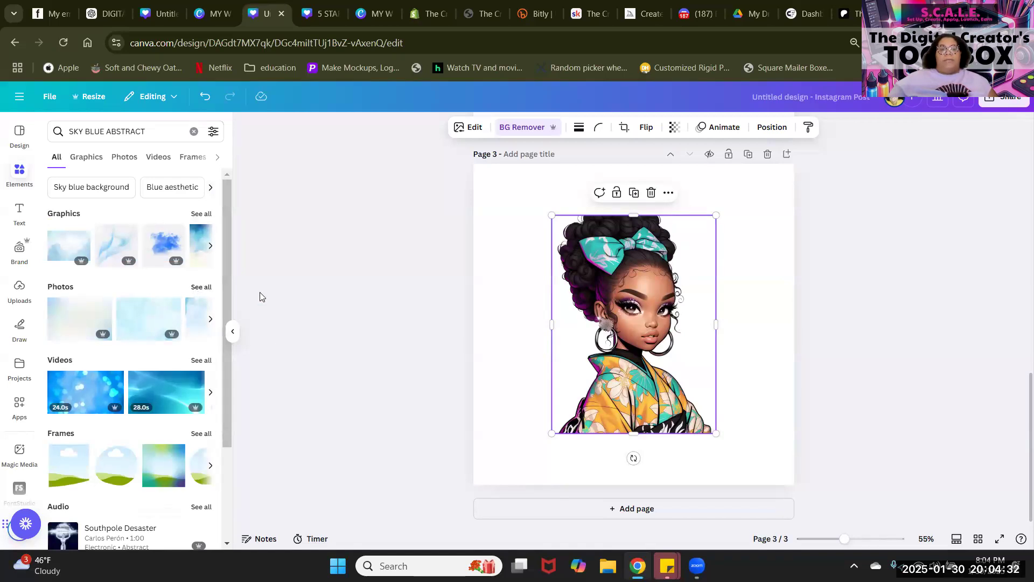
click(201, 287)
Step: Look through the sky blue abstract photos for a background suitable for blending with the girl
scroll(92, 336, down, 5)
scroll(91, 336, down, 10)
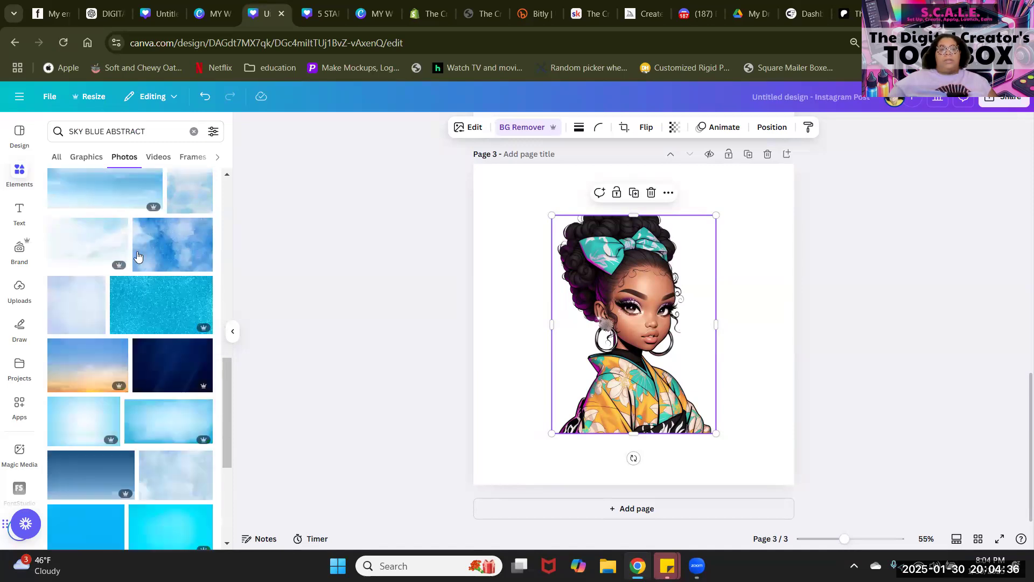
scroll(137, 251, down, 10)
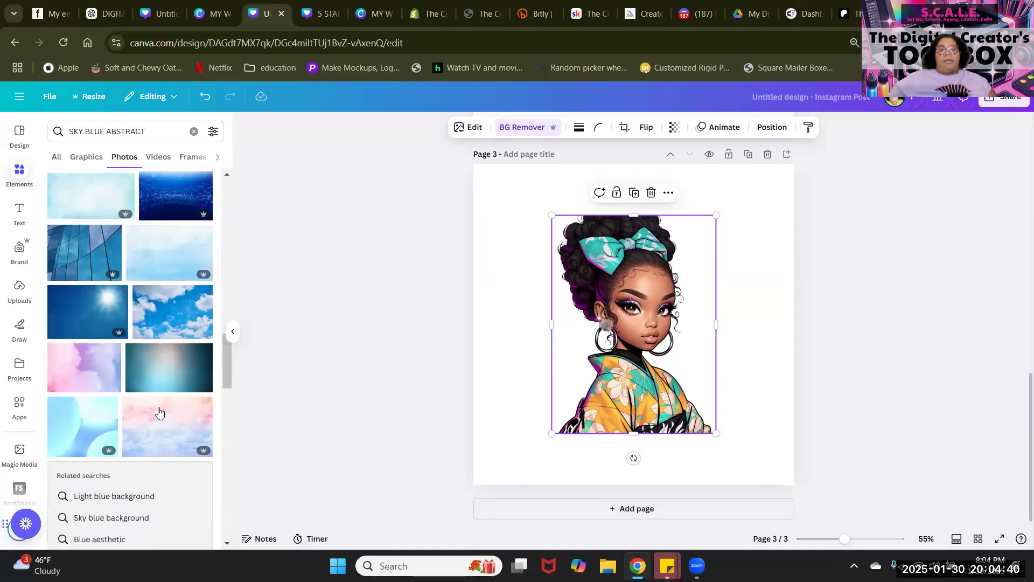
mouse_move(179, 445)
scroll(117, 382, down, 6)
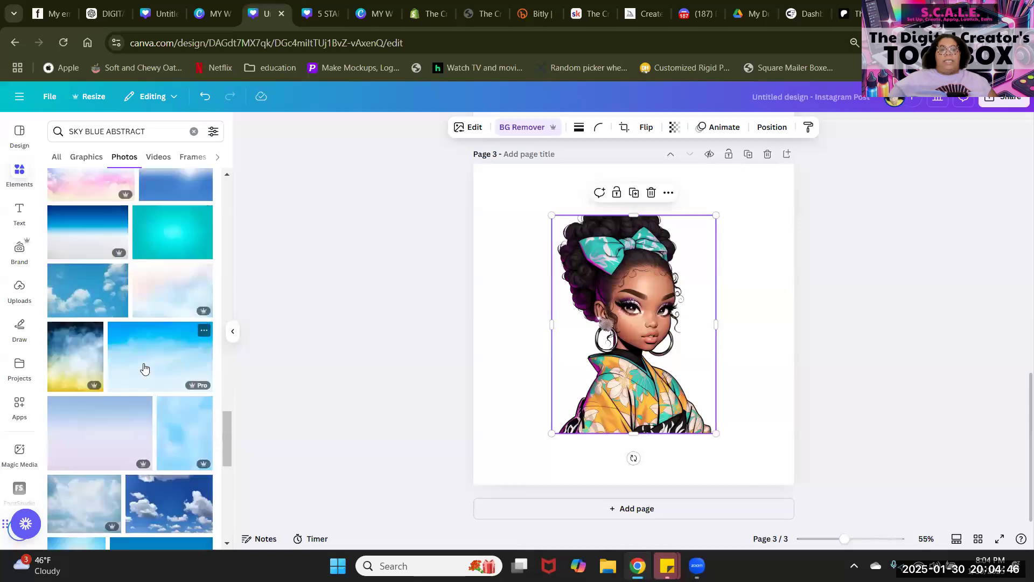
scroll(144, 368, down, 5)
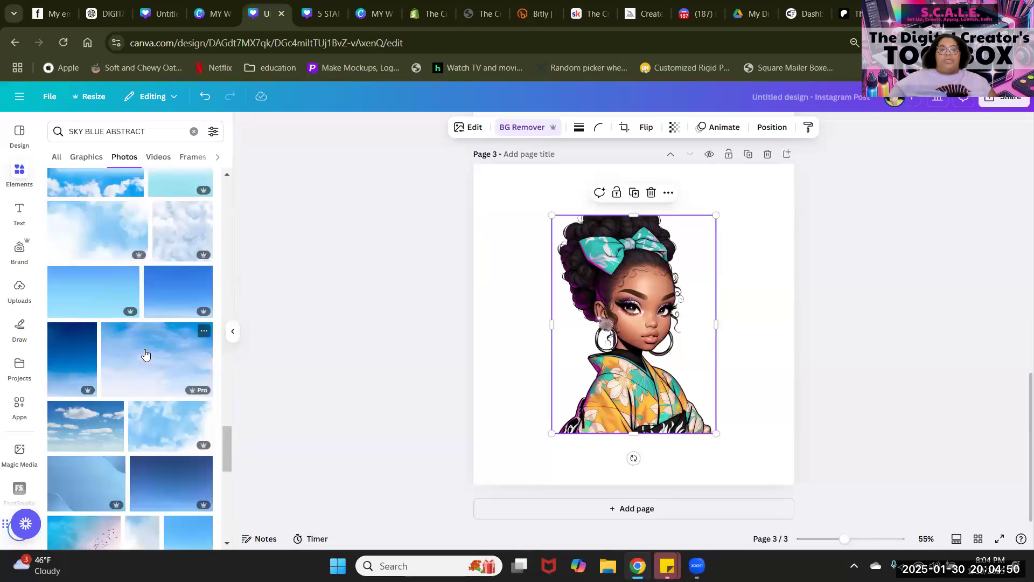
scroll(144, 353, up, 3)
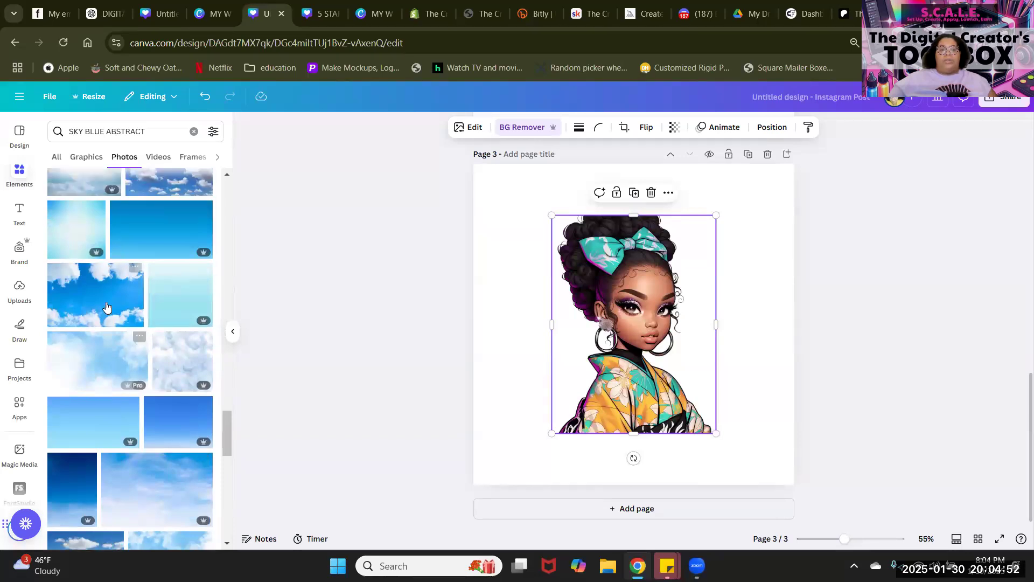
scroll(115, 365, down, 3)
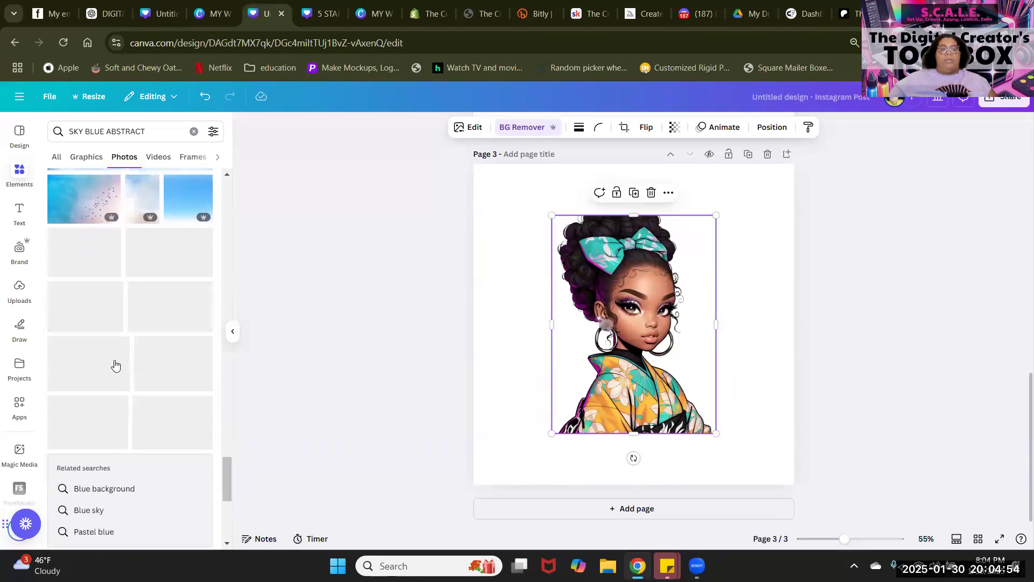
scroll(114, 360, up, 2)
scroll(114, 360, down, 3)
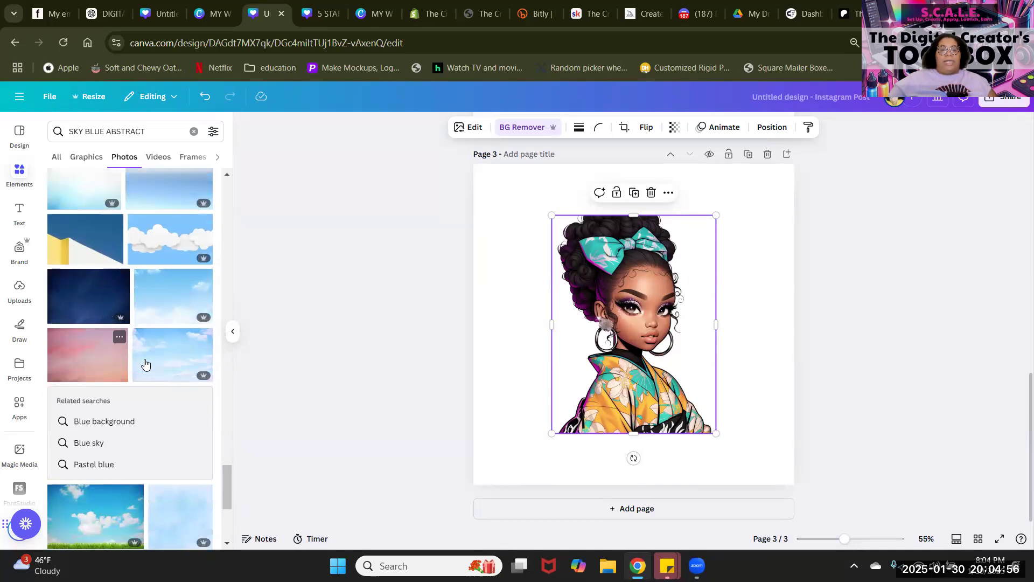
scroll(68, 365, down, 3)
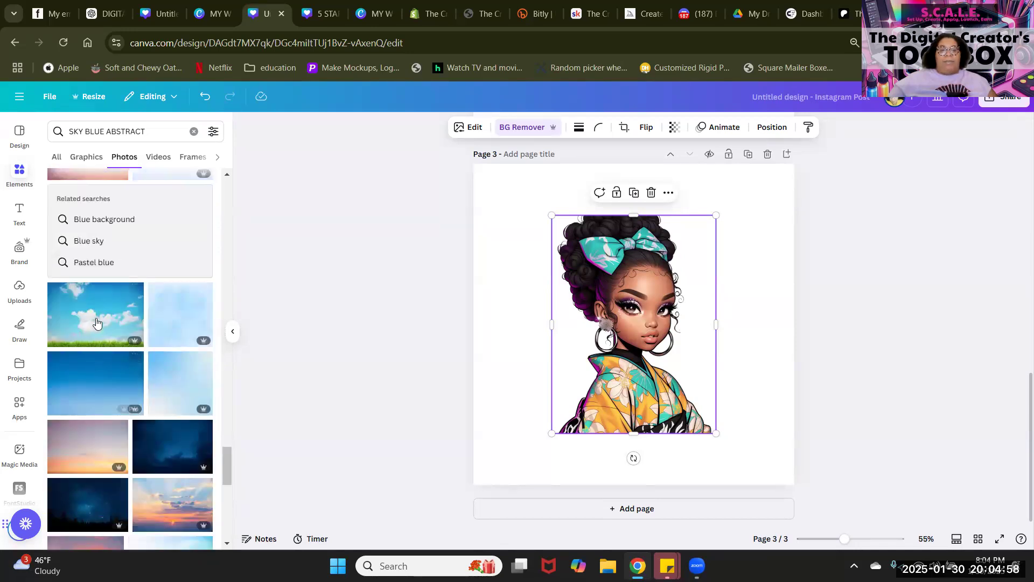
Step: Switch to the related search "Pastel blue" and add the photo of pink clouds on a teal sky to page 3
click(205, 263)
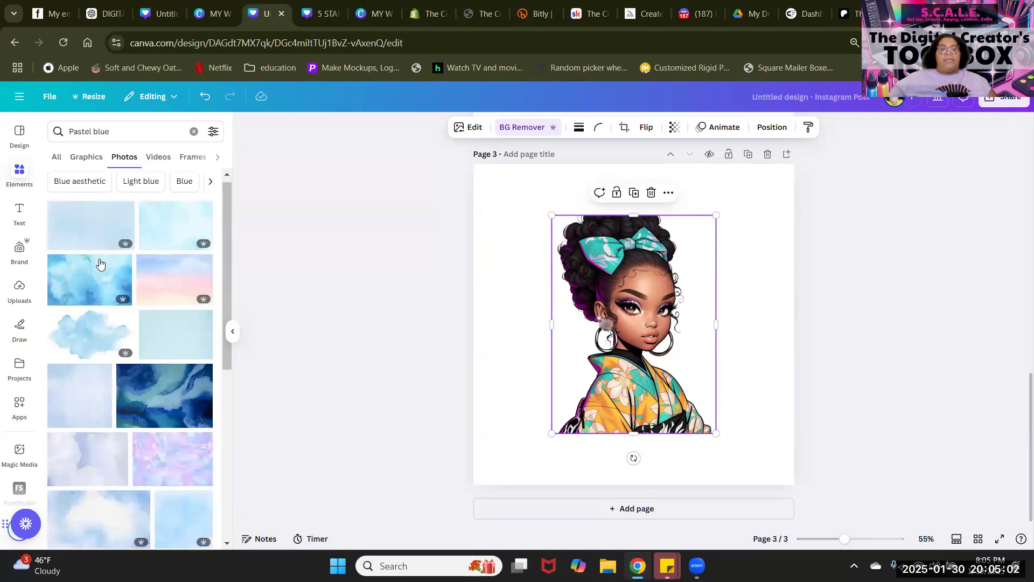
scroll(130, 309, down, 2)
scroll(123, 360, down, 3)
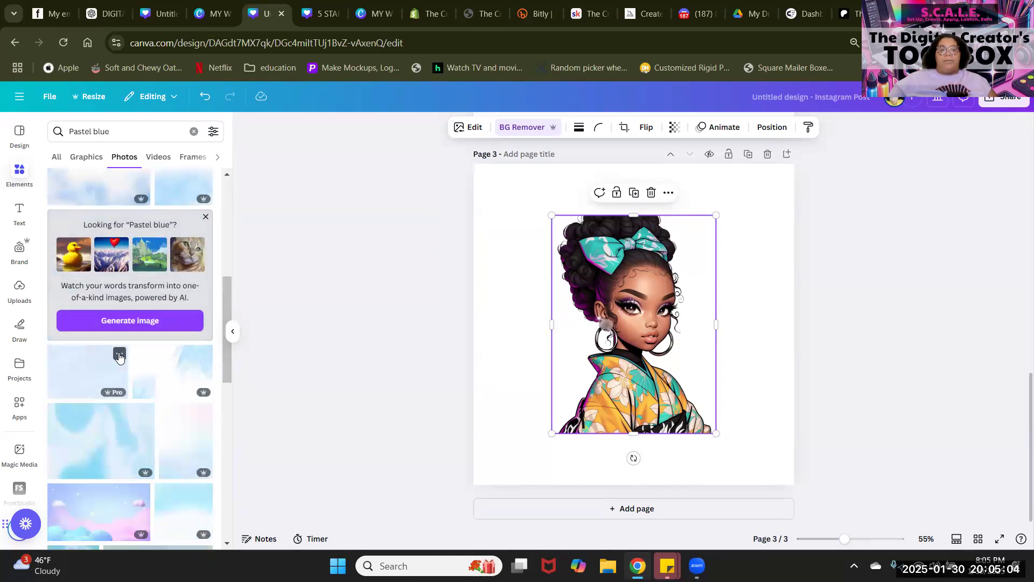
scroll(119, 359, down, 2)
scroll(119, 359, down, 1)
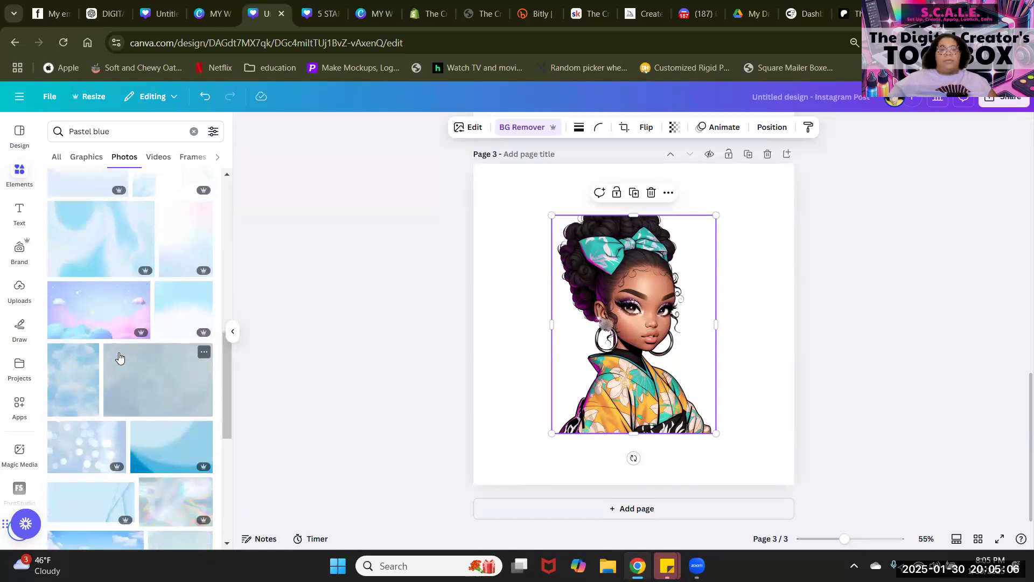
scroll(119, 358, down, 3)
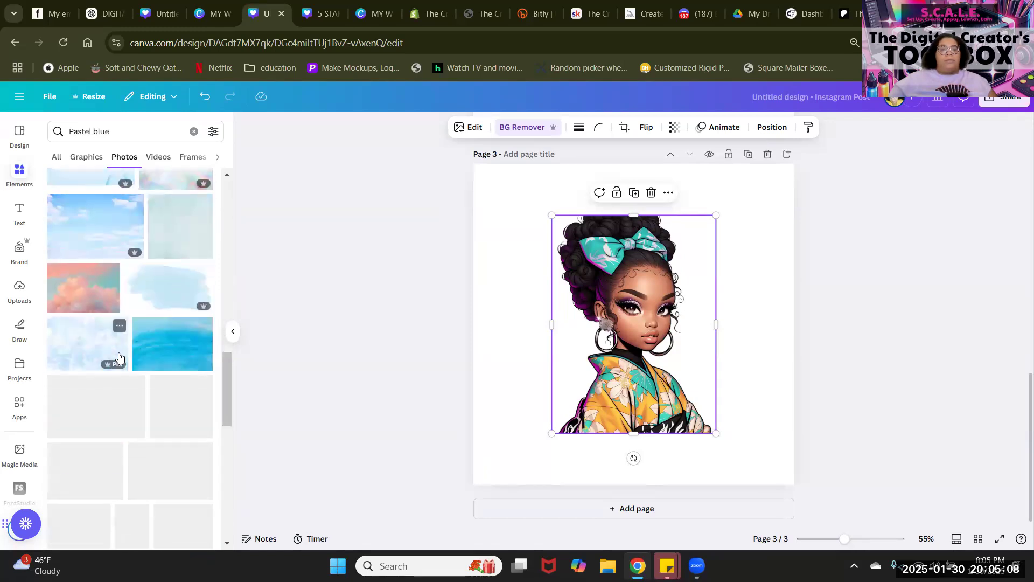
scroll(119, 356, down, 3)
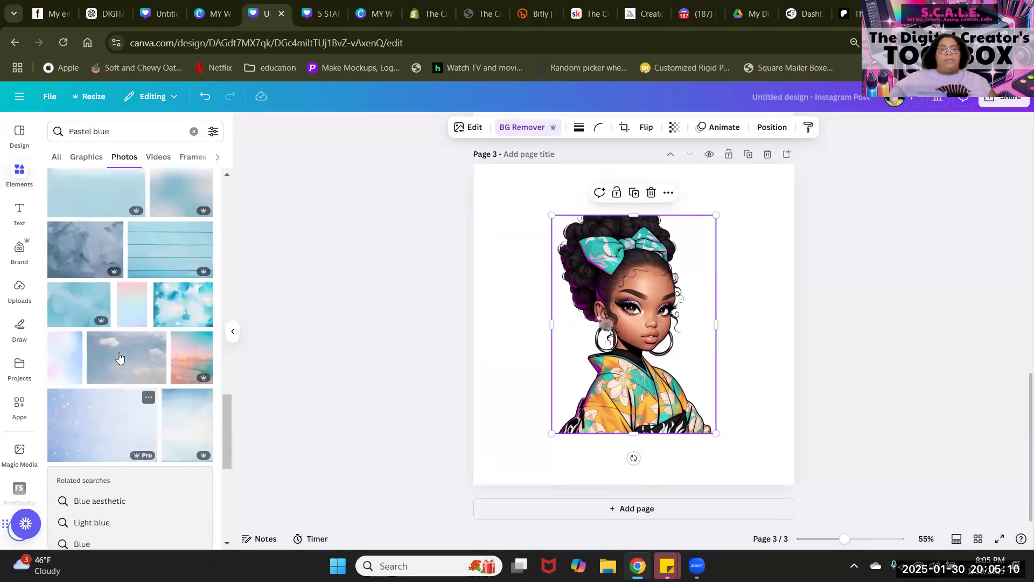
scroll(119, 358, up, 1)
scroll(119, 358, up, 3)
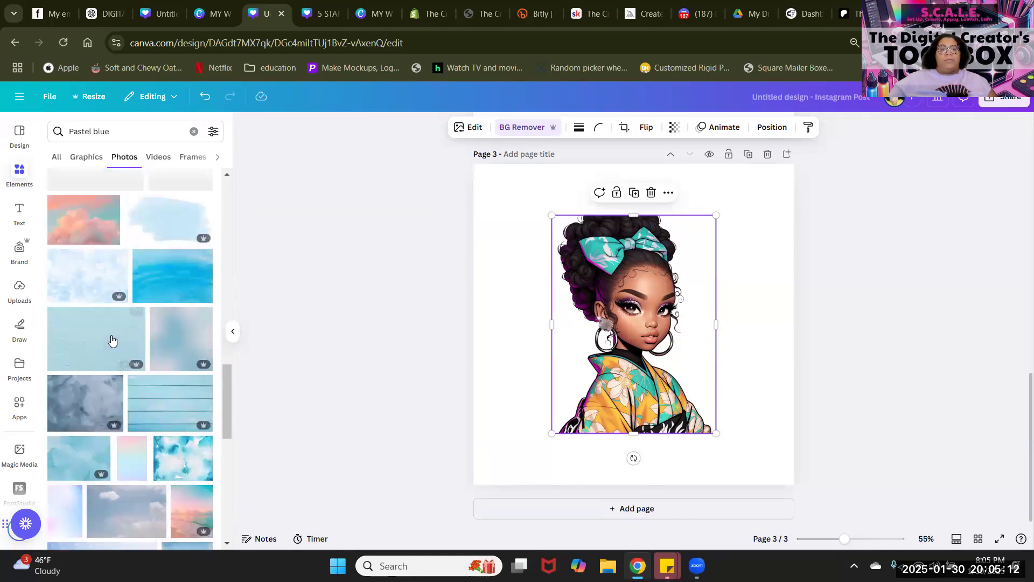
click(81, 230)
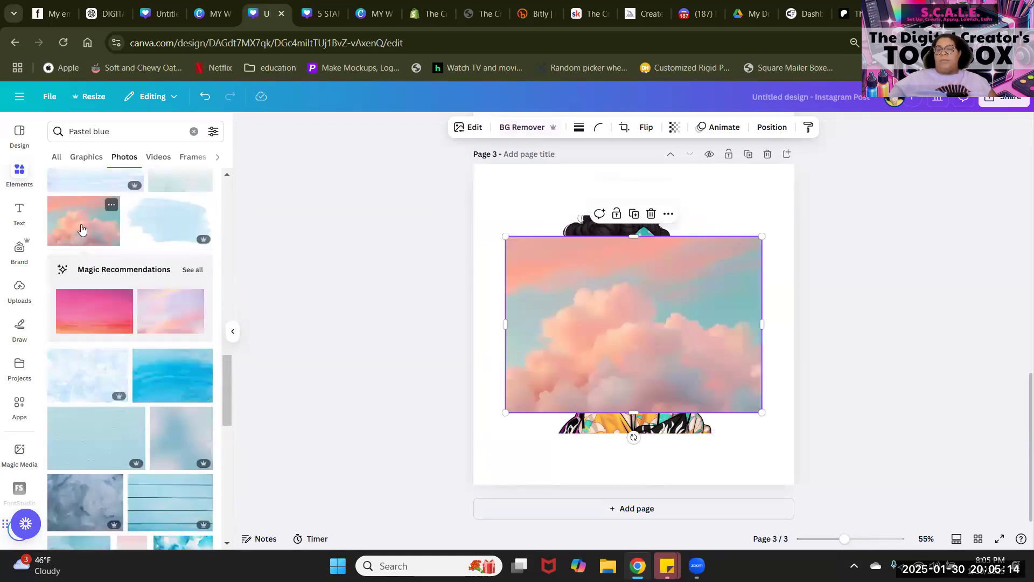
Step: Shift the pink cloud photo slightly up on page 3 and bring the picture of the girl to the front
mouse_move(681, 310)
mouse_down()
mouse_move(662, 249)
mouse_move(688, 294)
mouse_up()
click(684, 432)
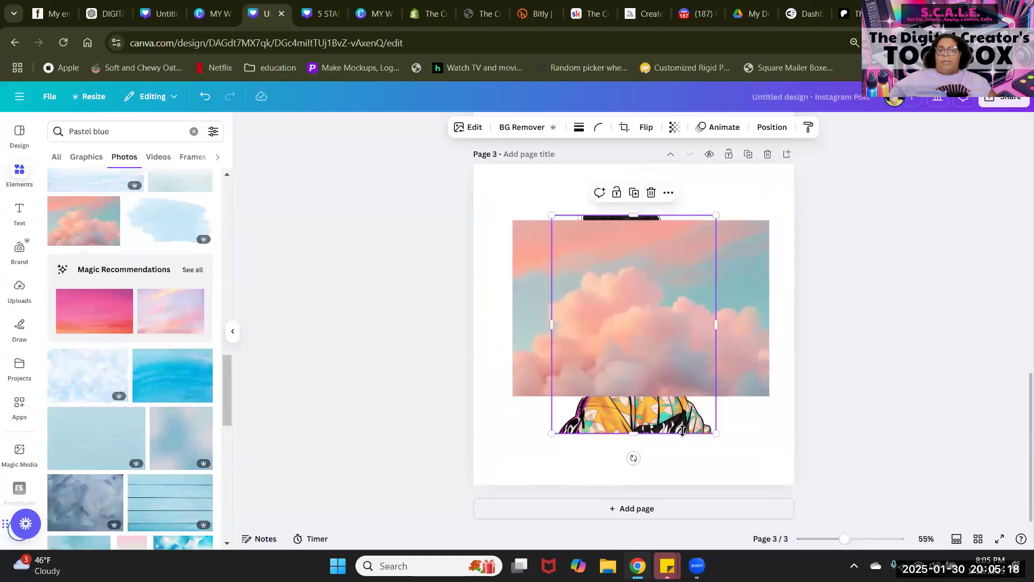
click(767, 131)
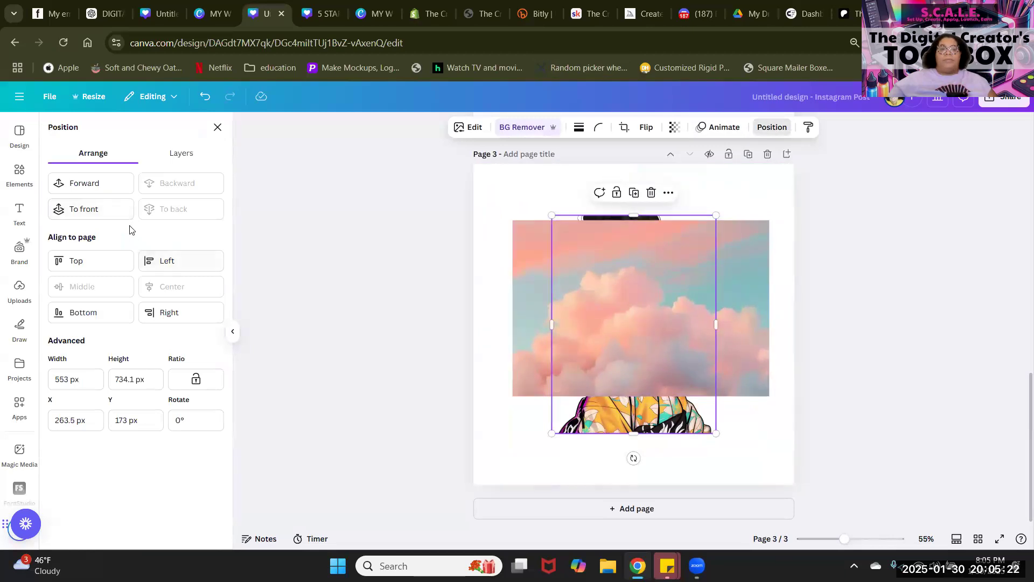
click(108, 208)
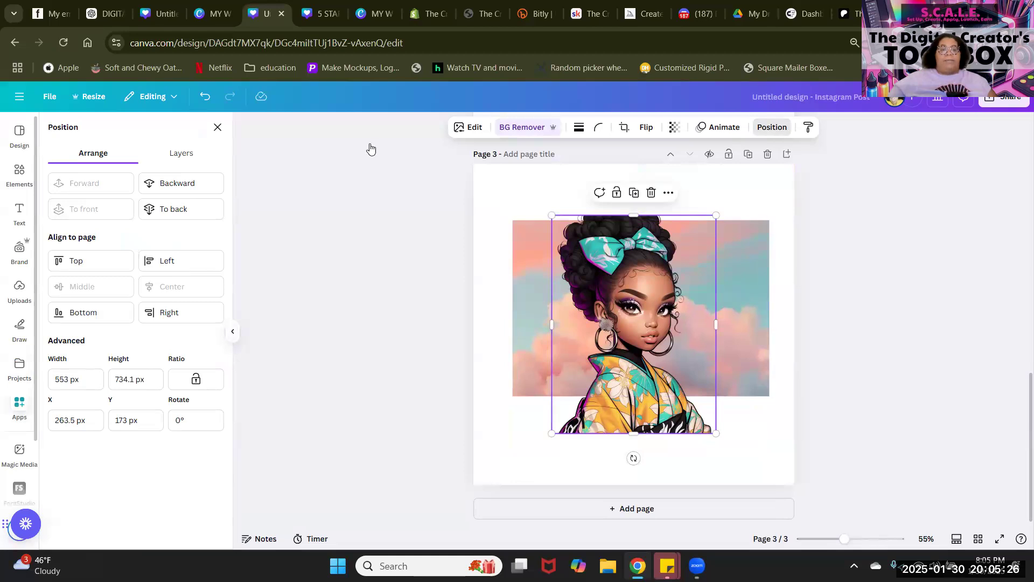
Step: Open Image Blender, then place the girl against the page's left edge and enlarge her picture to about 671 × 890 px
click(65, 186)
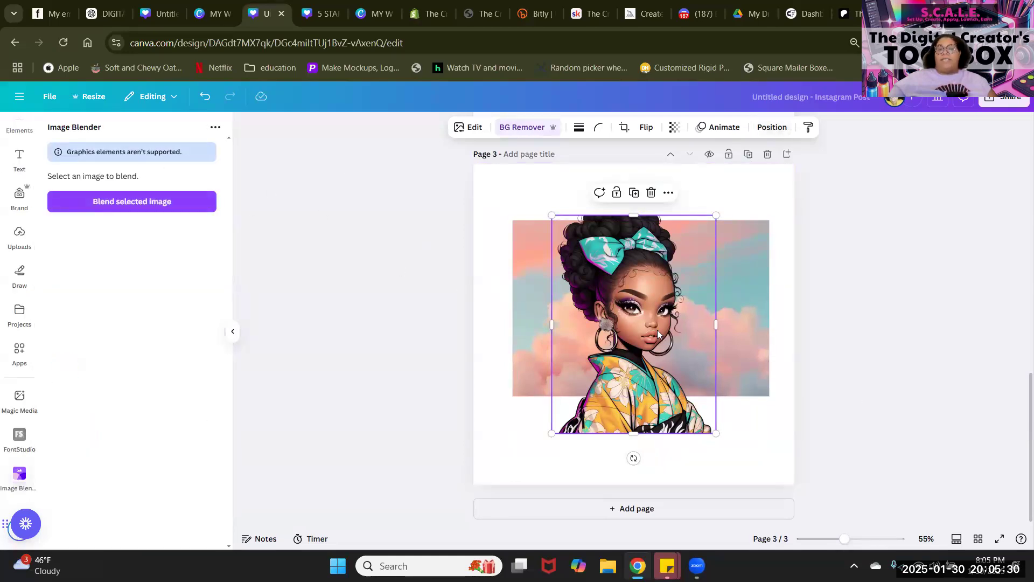
drag(611, 349, 508, 384)
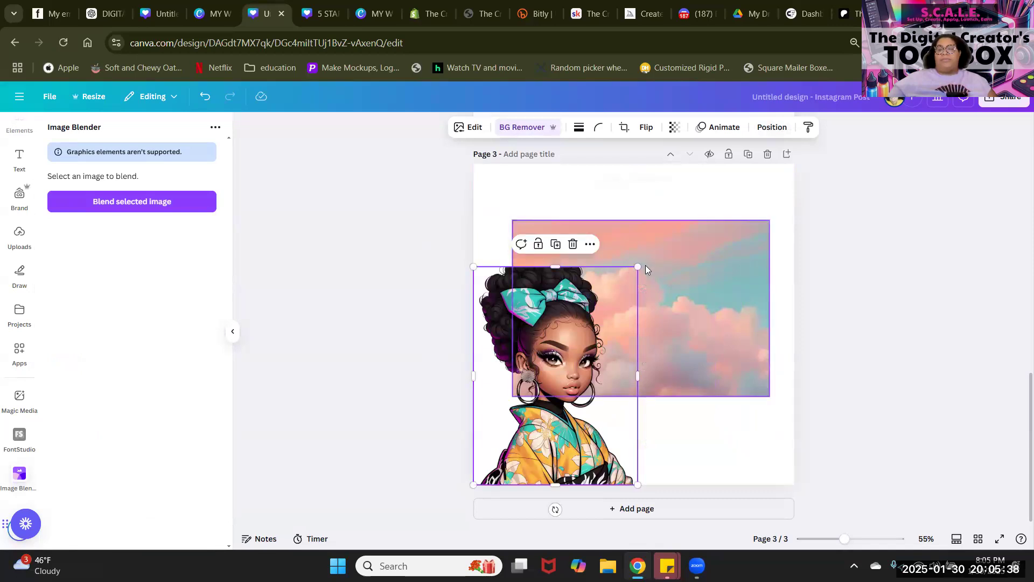
drag(638, 266, 673, 220)
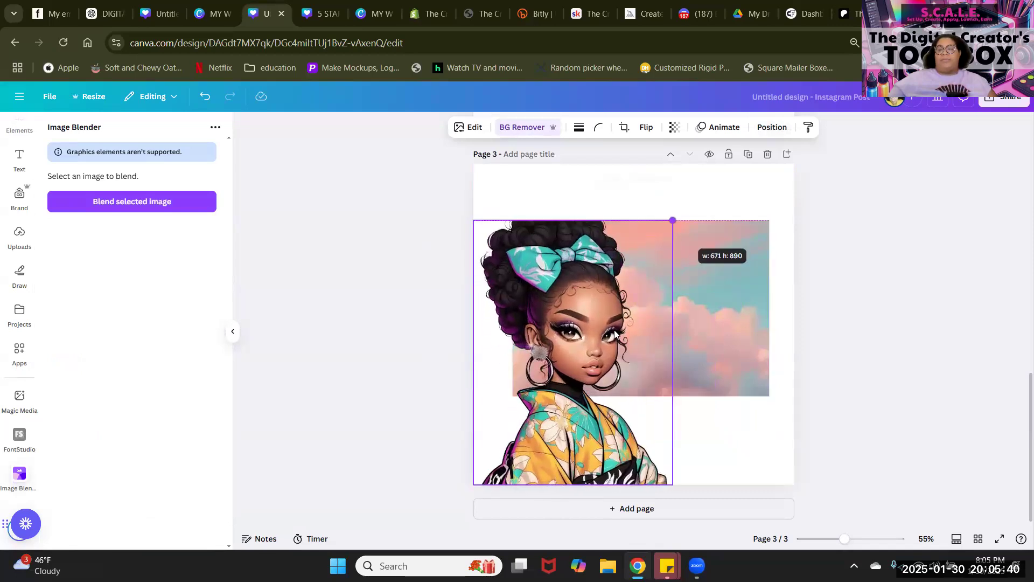
drag(573, 393, 573, 383)
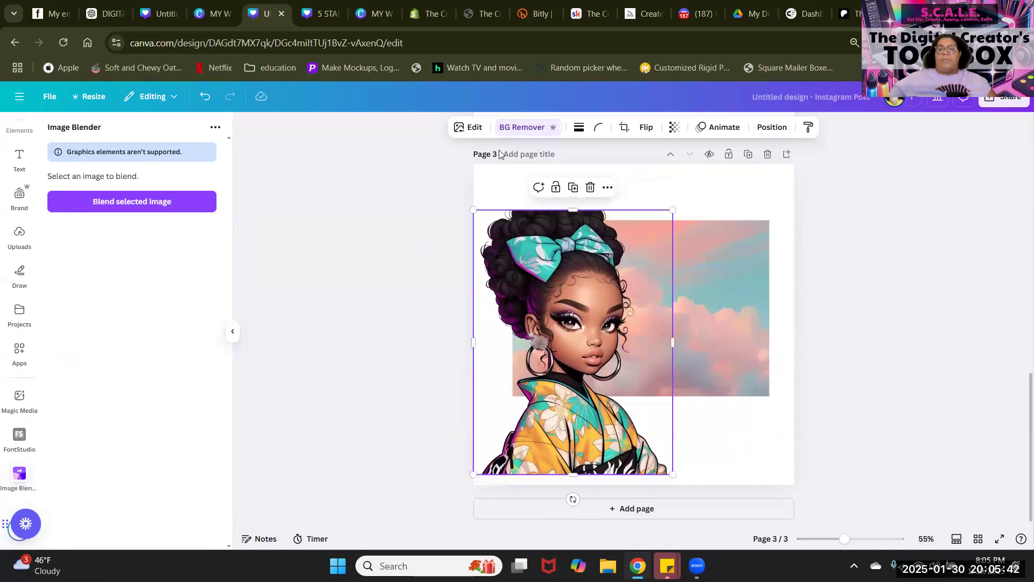
Step: Extend the girl's picture upward with a freeform Magic Expand to complete her cut-off hair, keeping the first generated result
click(472, 130)
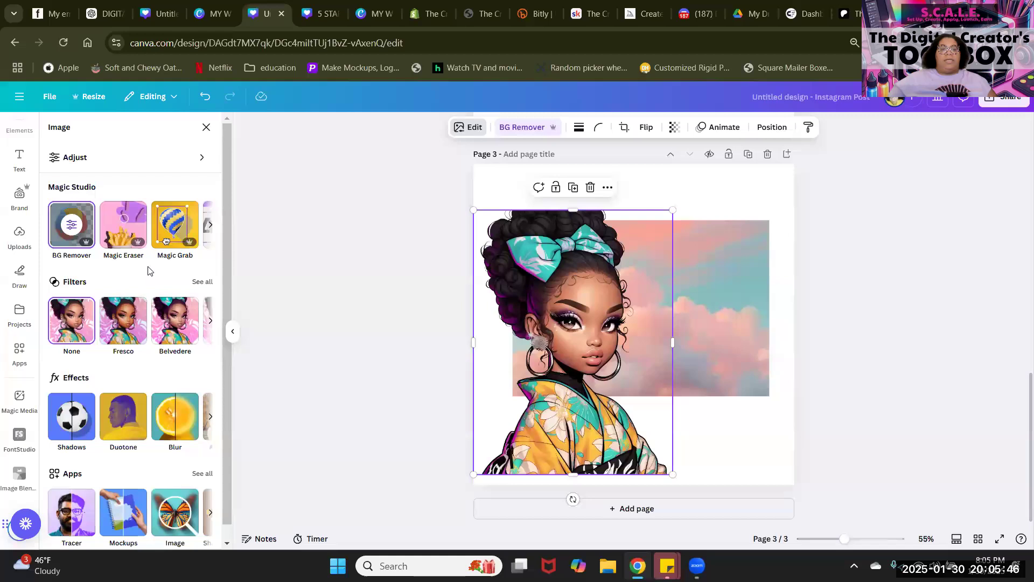
click(211, 225)
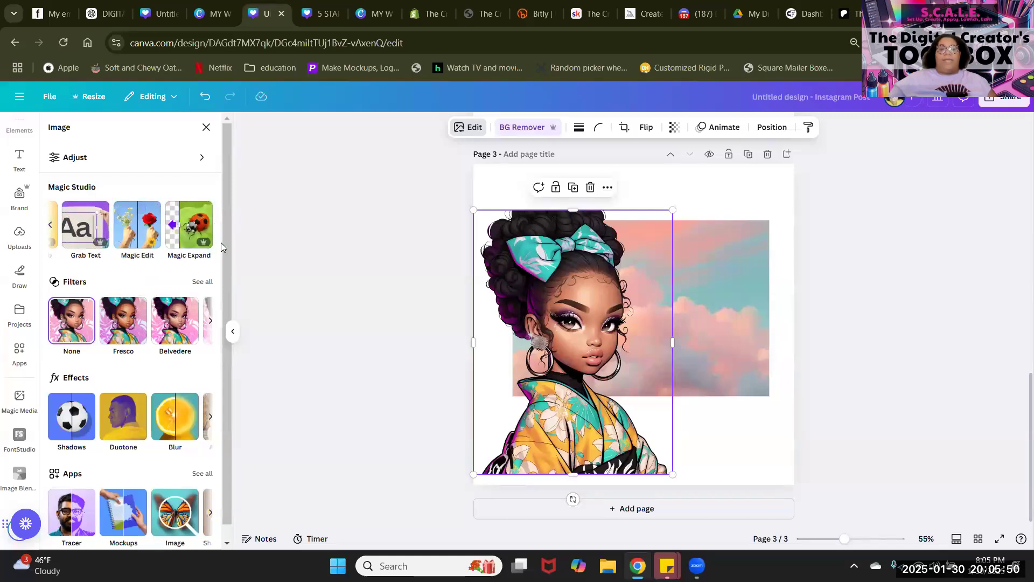
click(189, 225)
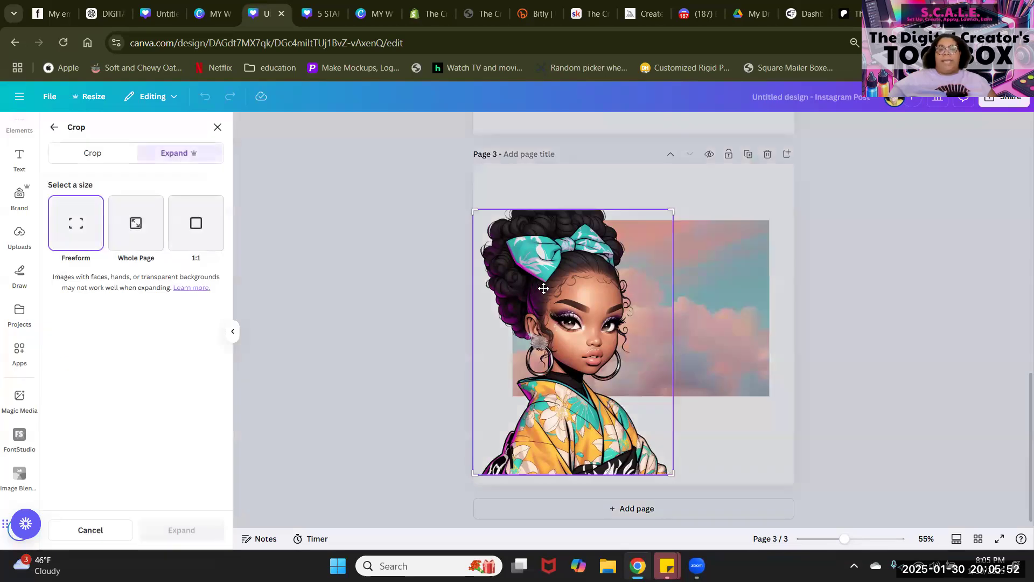
drag(666, 203, 667, 193)
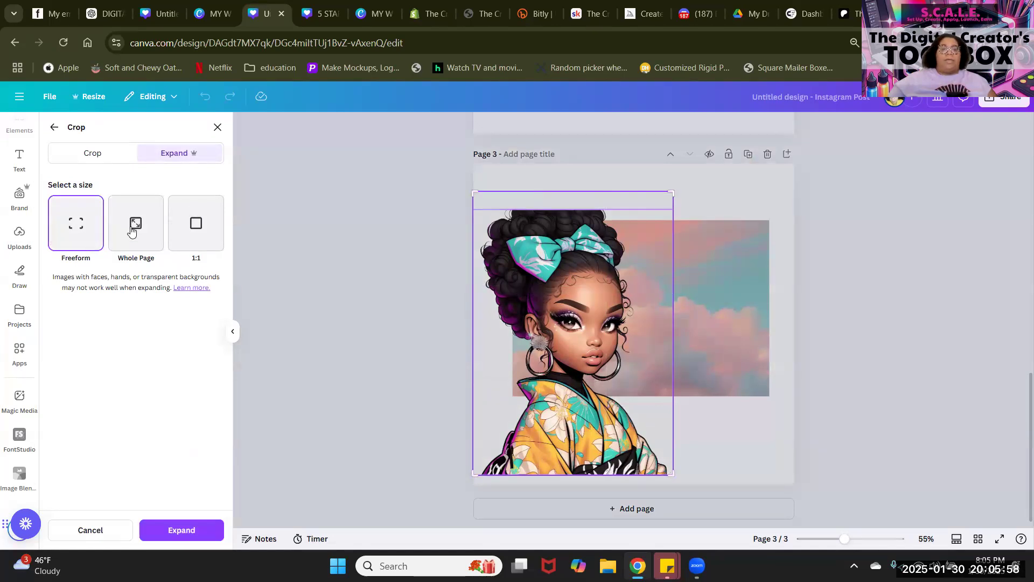
click(182, 530)
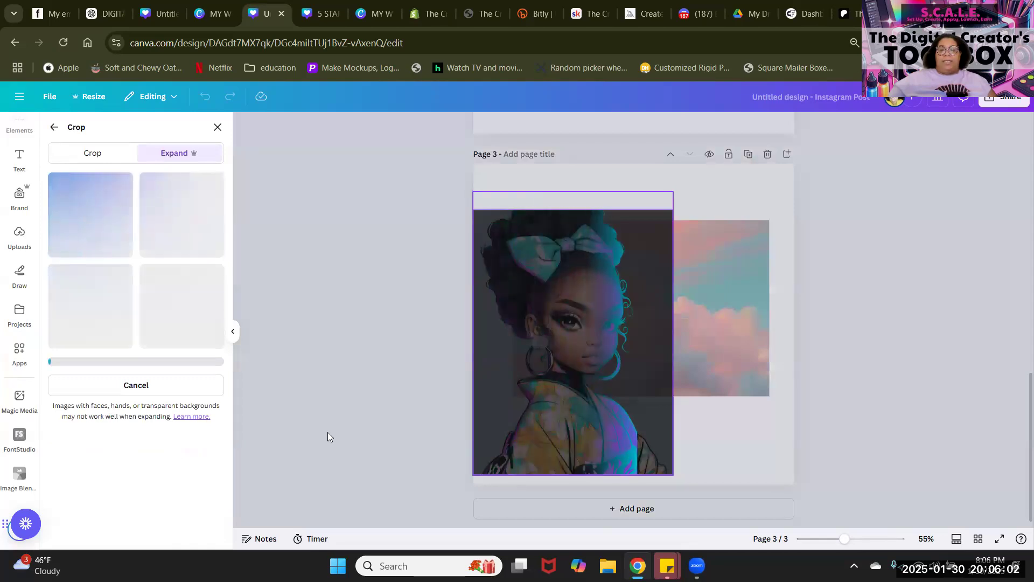
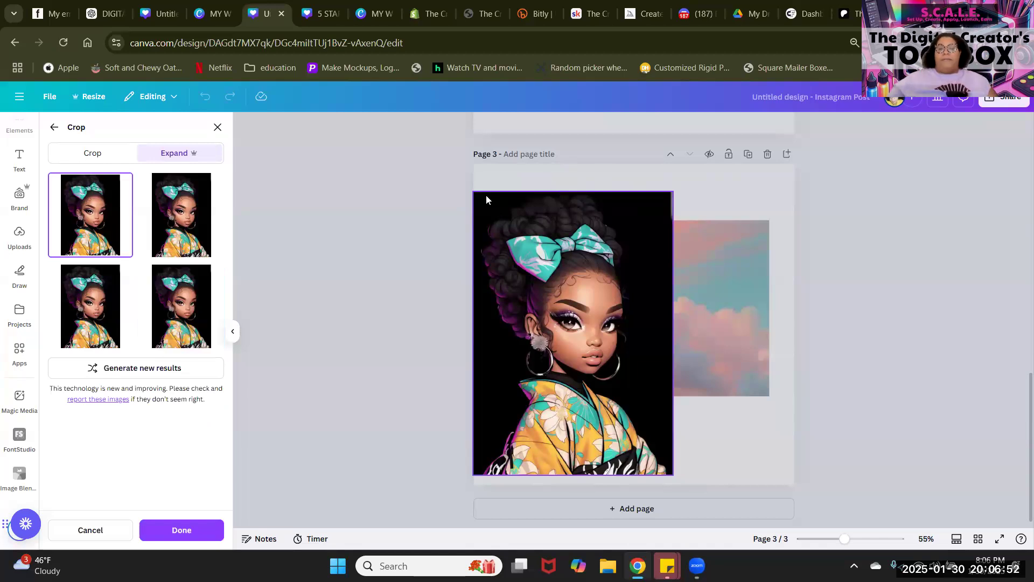
click(188, 528)
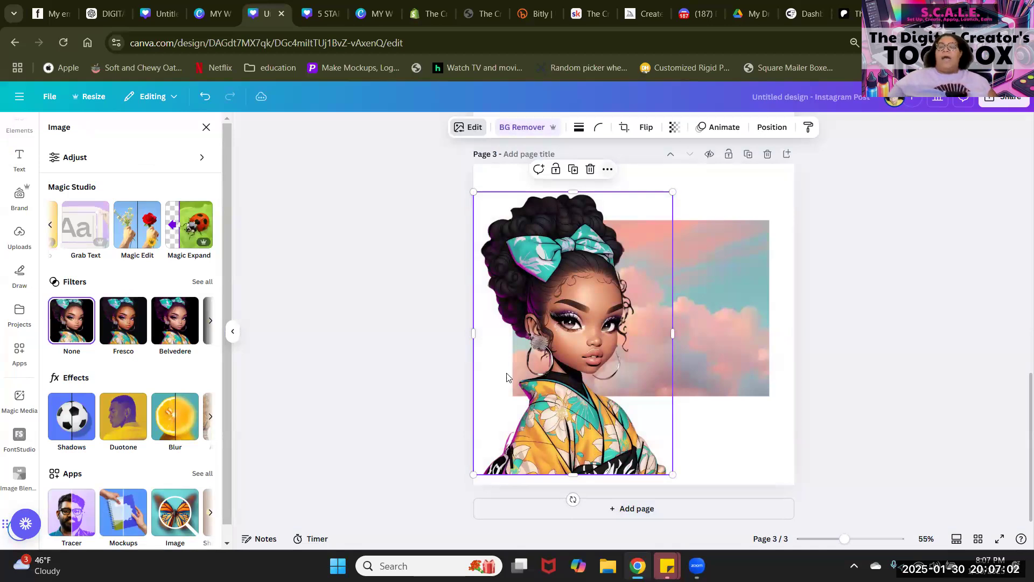
Step: Move the girl back over the middle of the cloud photo and reopen Image Blender
drag(565, 372, 621, 369)
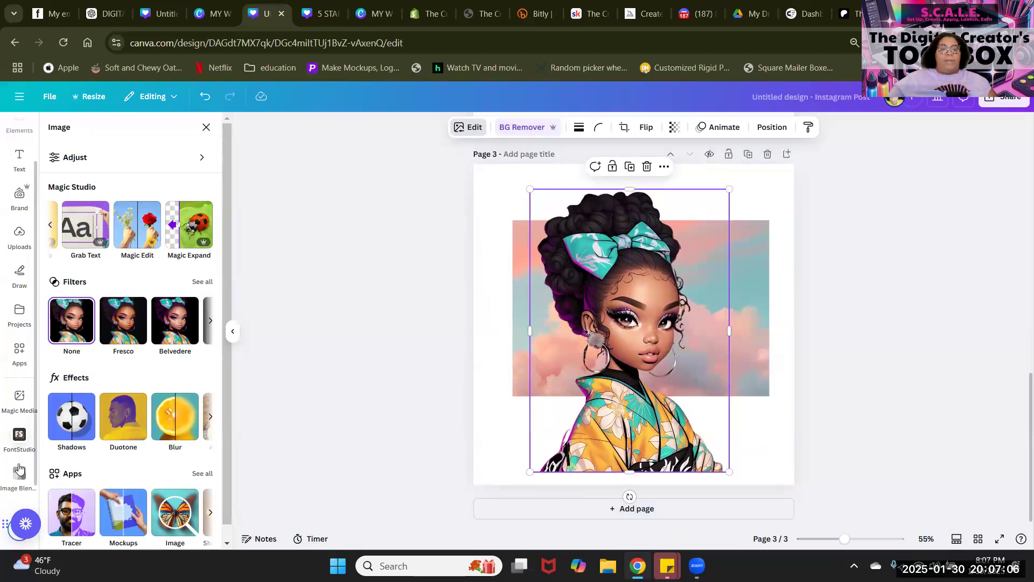
mouse_move(30, 474)
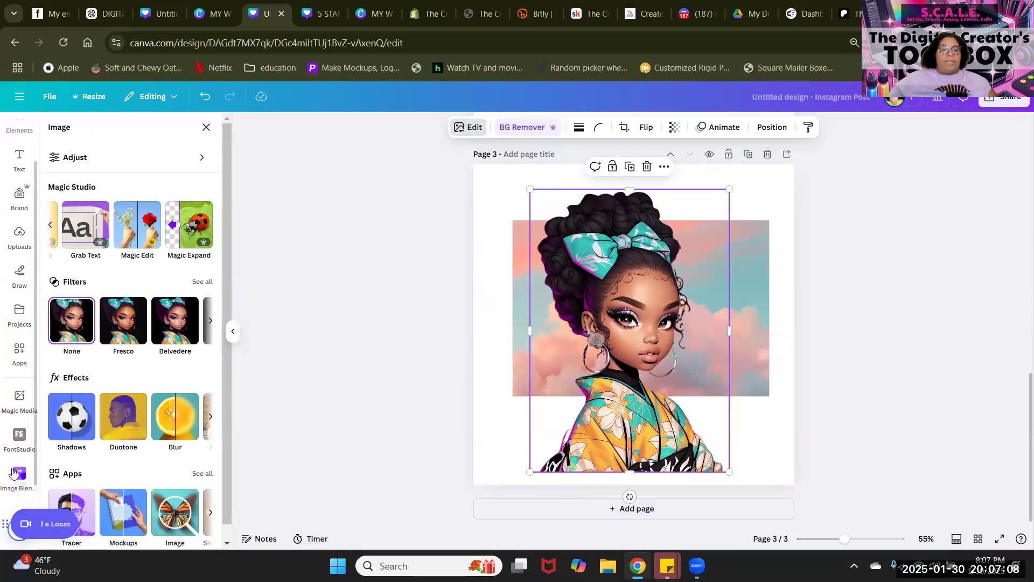
click(19, 472)
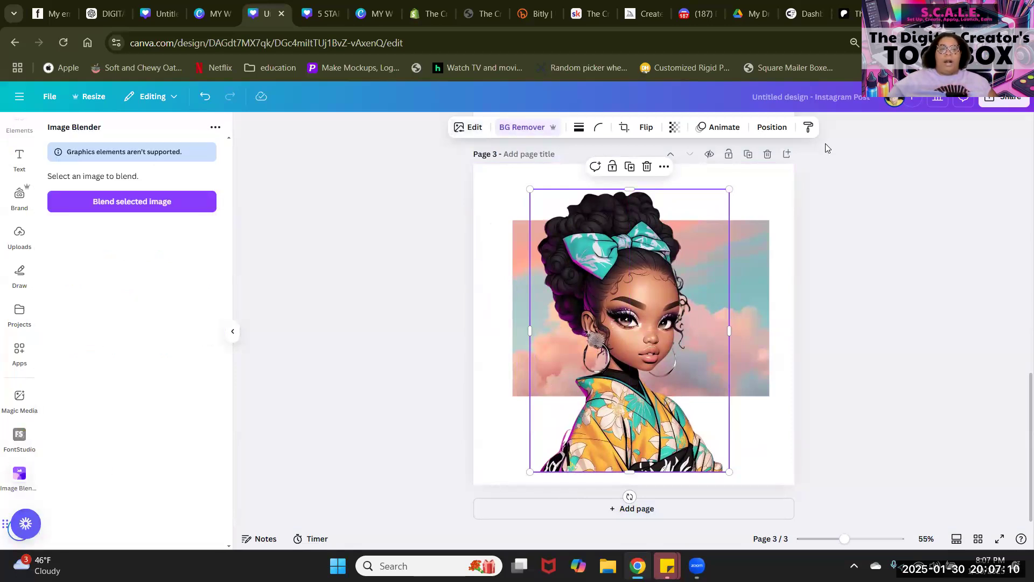
Step: Try linear and radial blends on the girl, adjusting the size and position of the radial circle around her face
click(126, 204)
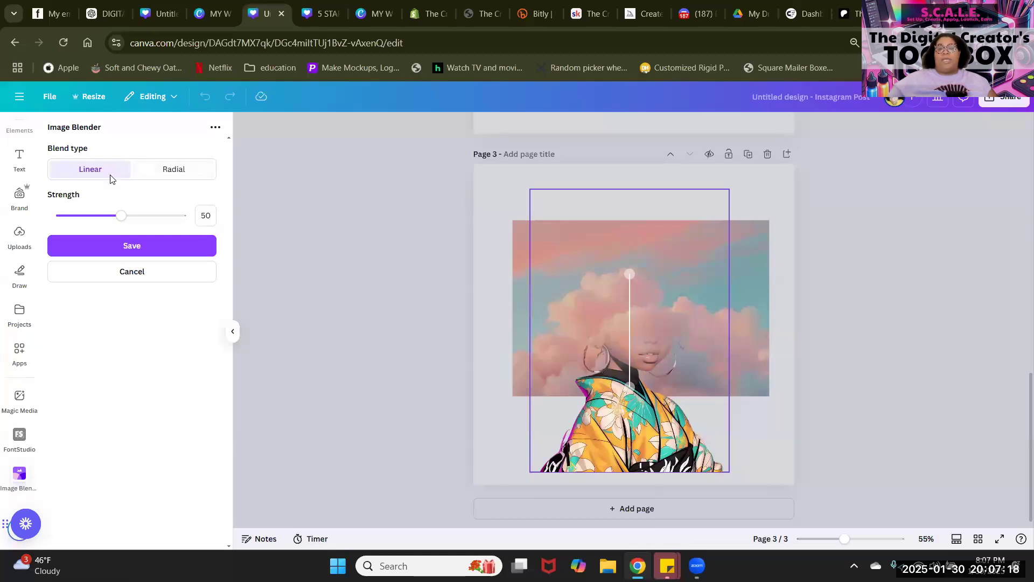
drag(629, 276, 487, 384)
click(173, 169)
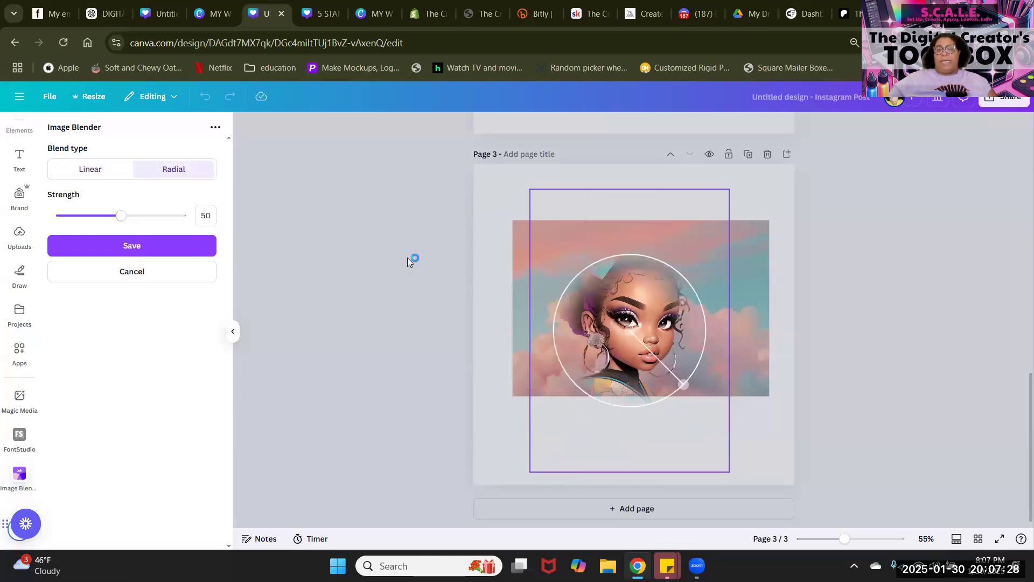
mouse_move(685, 385)
mouse_down()
mouse_move(719, 413)
mouse_move(713, 424)
mouse_move(684, 386)
mouse_up()
mouse_move(639, 337)
mouse_down()
mouse_move(576, 322)
mouse_move(574, 352)
mouse_move(615, 328)
mouse_move(611, 308)
mouse_move(666, 275)
mouse_move(604, 273)
mouse_move(553, 246)
mouse_move(593, 275)
mouse_move(637, 336)
mouse_up()
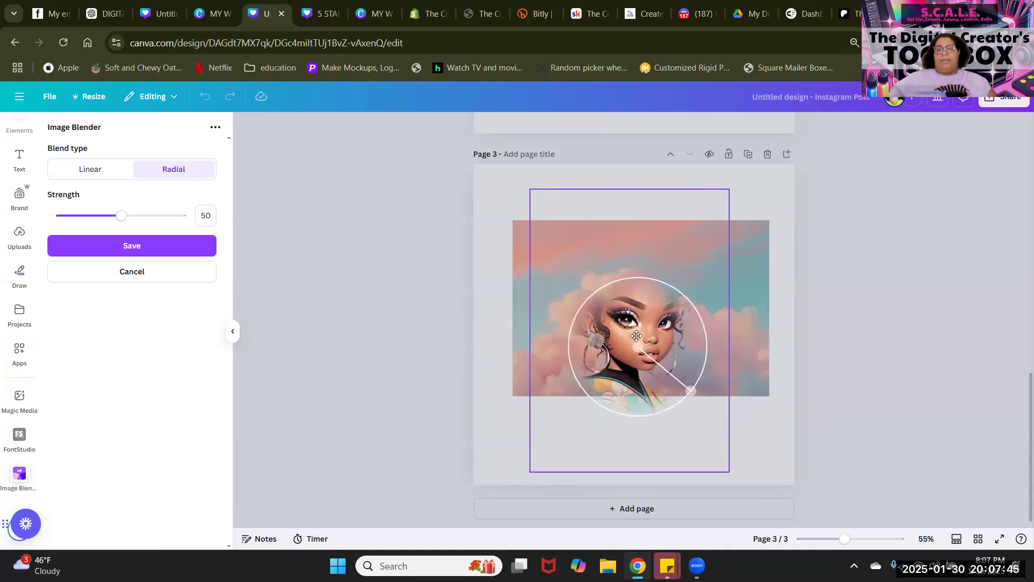
Step: Try a linear blend that fades out the lower part of the girl's kimono, with the strength set to 24
click(106, 168)
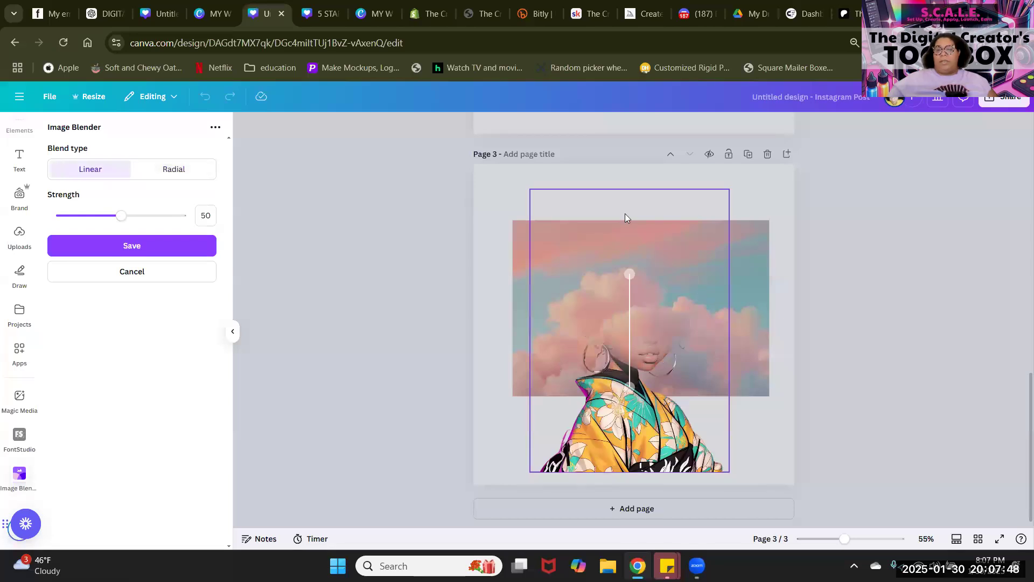
drag(629, 275, 725, 478)
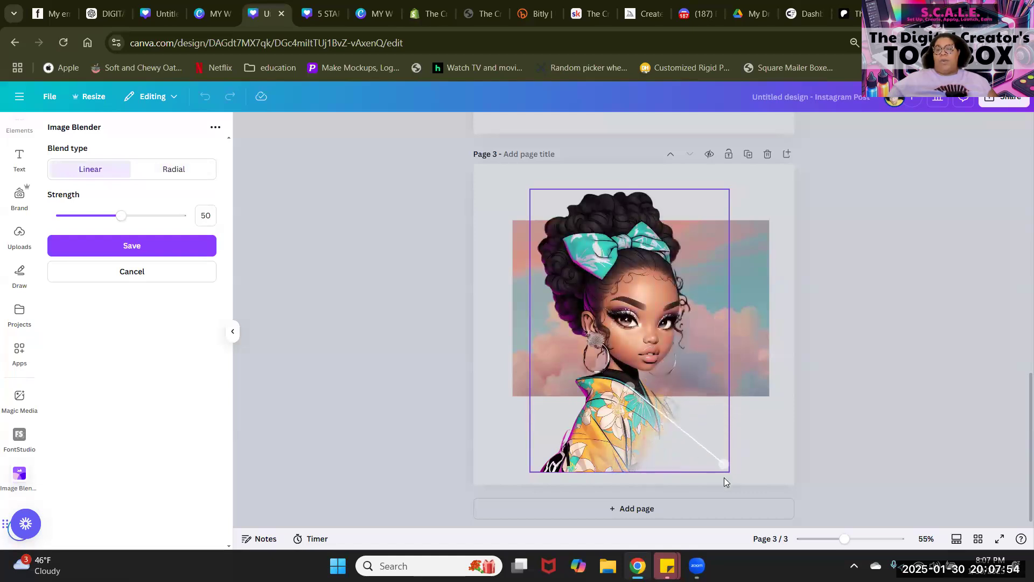
drag(676, 505, 616, 528)
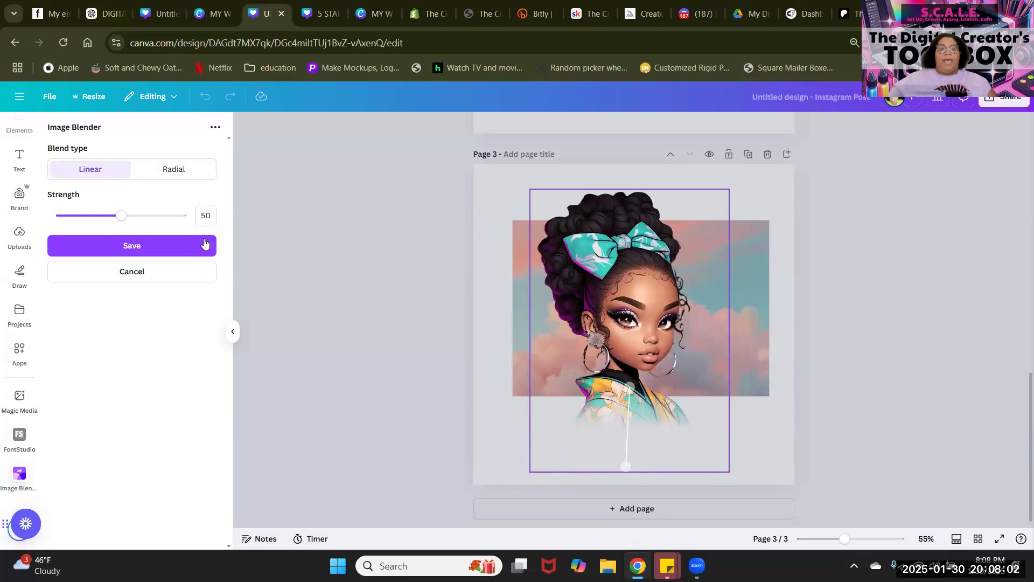
drag(120, 217, 90, 235)
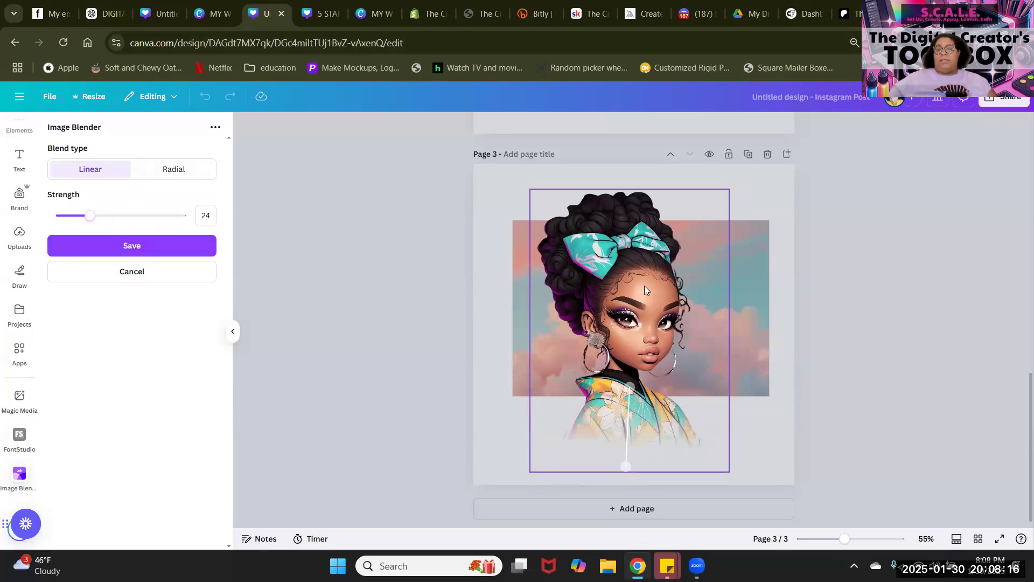
click(757, 288)
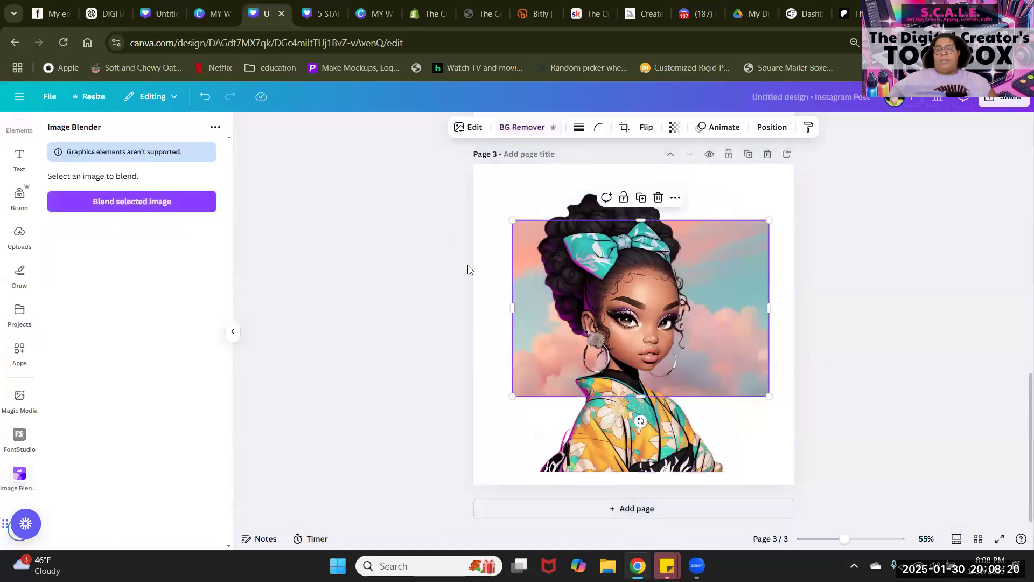
click(91, 204)
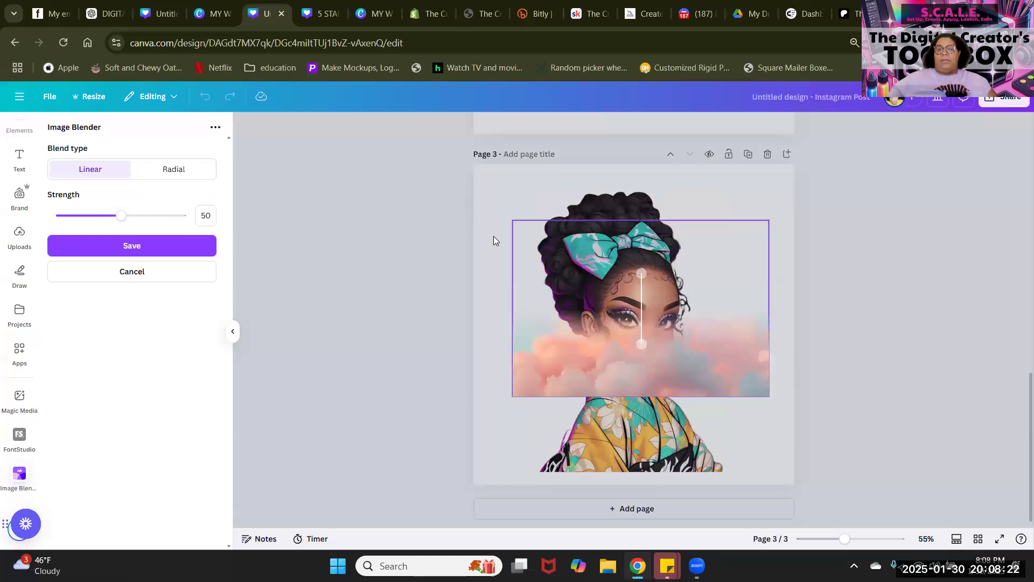
click(127, 271)
Step: Fade the girl's lower kimono downward with a linear blend, save it, and move her slightly up and right over the clouds
click(631, 290)
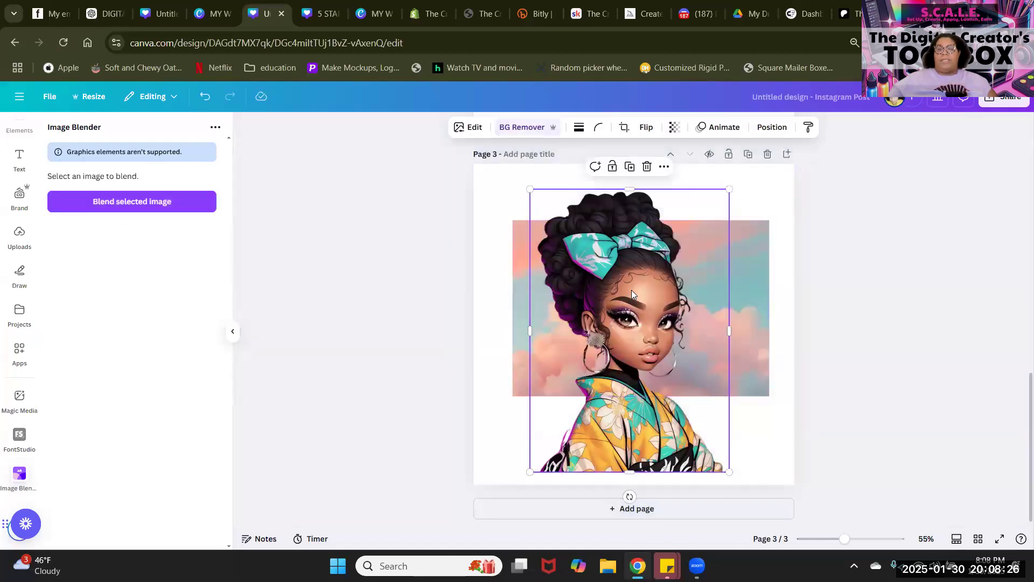
click(108, 202)
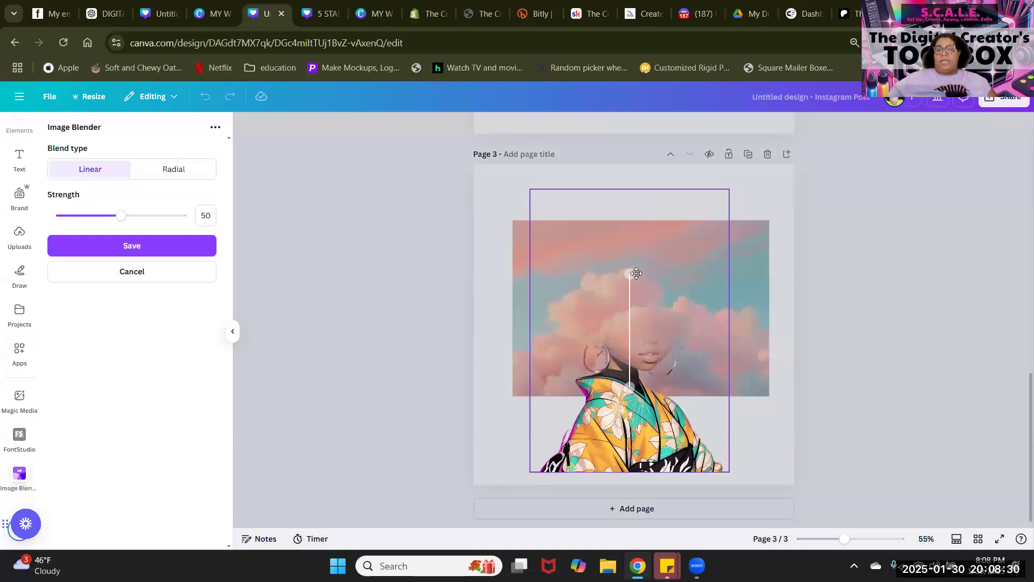
drag(629, 274, 626, 516)
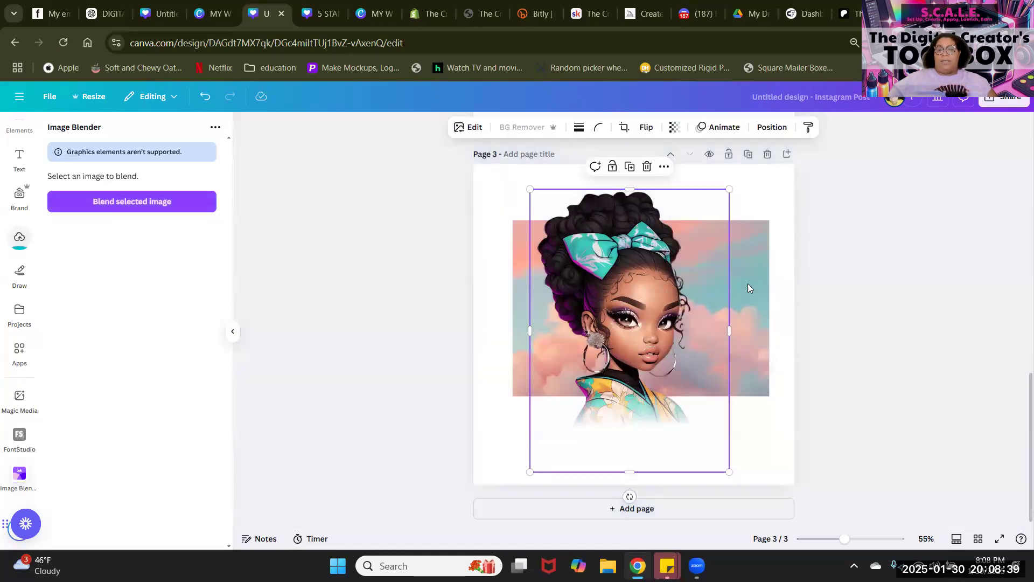
drag(626, 378, 643, 360)
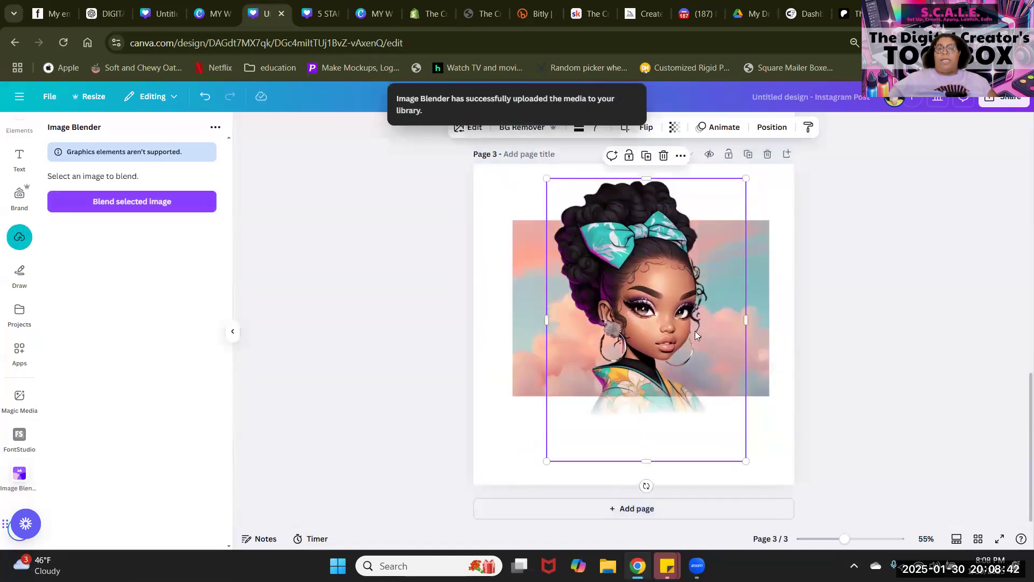
Step: Stretch the cloud photo behind the girl to all four edges so it covers the whole of page 3
click(762, 283)
right_click(762, 282)
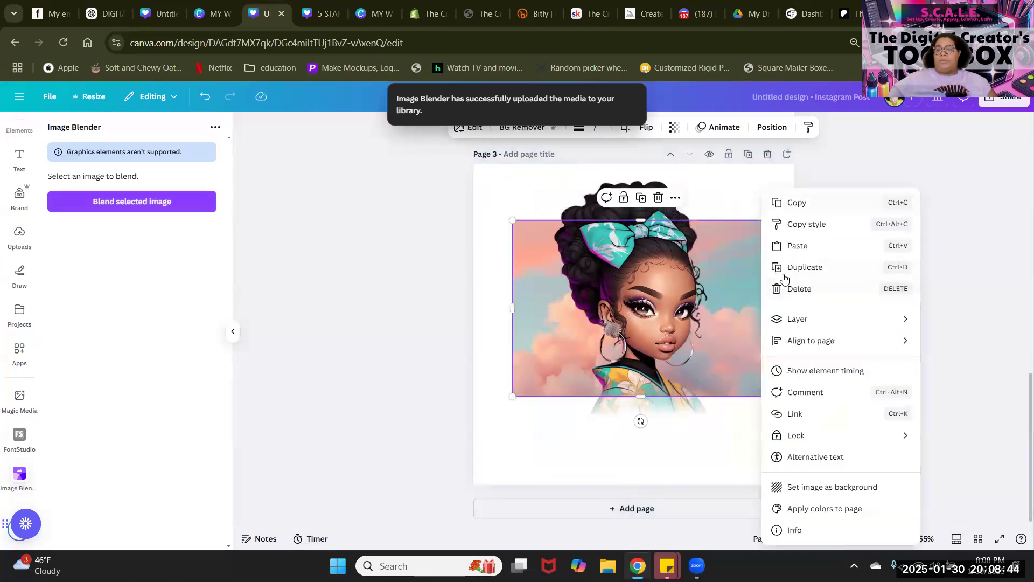
click(750, 223)
drag(725, 216, 723, 163)
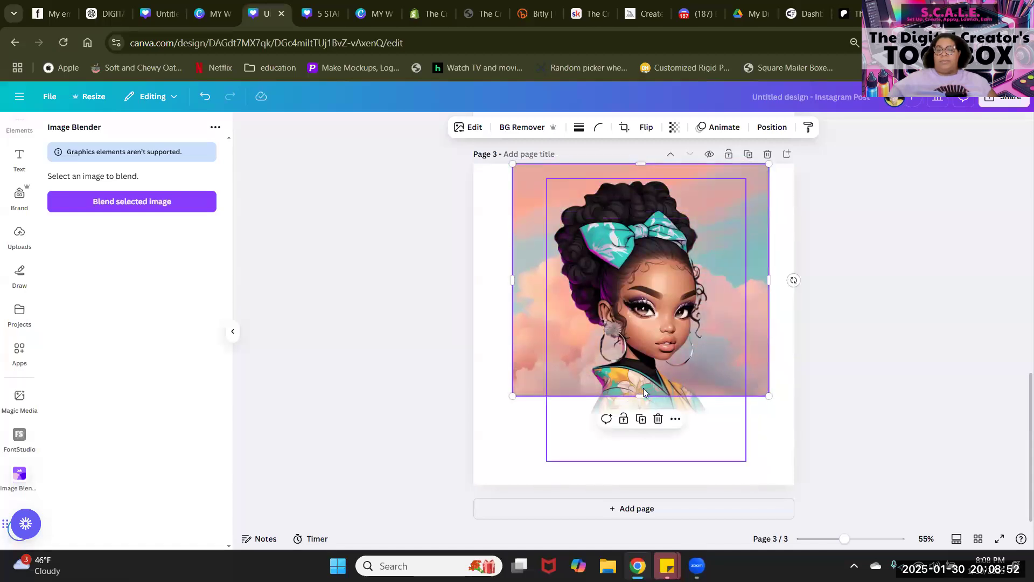
drag(640, 396, 639, 494)
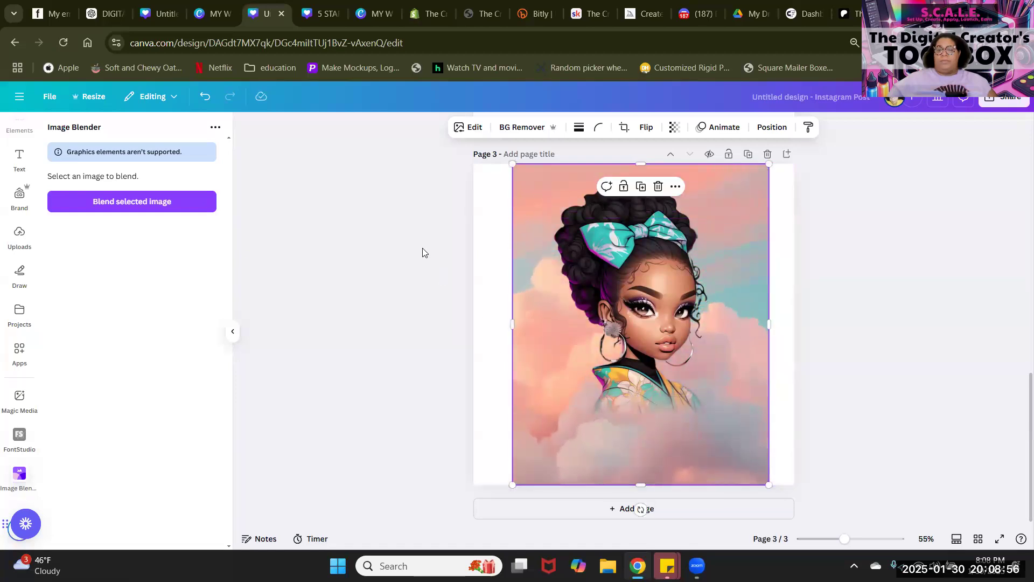
drag(516, 315, 474, 317)
drag(766, 315, 794, 315)
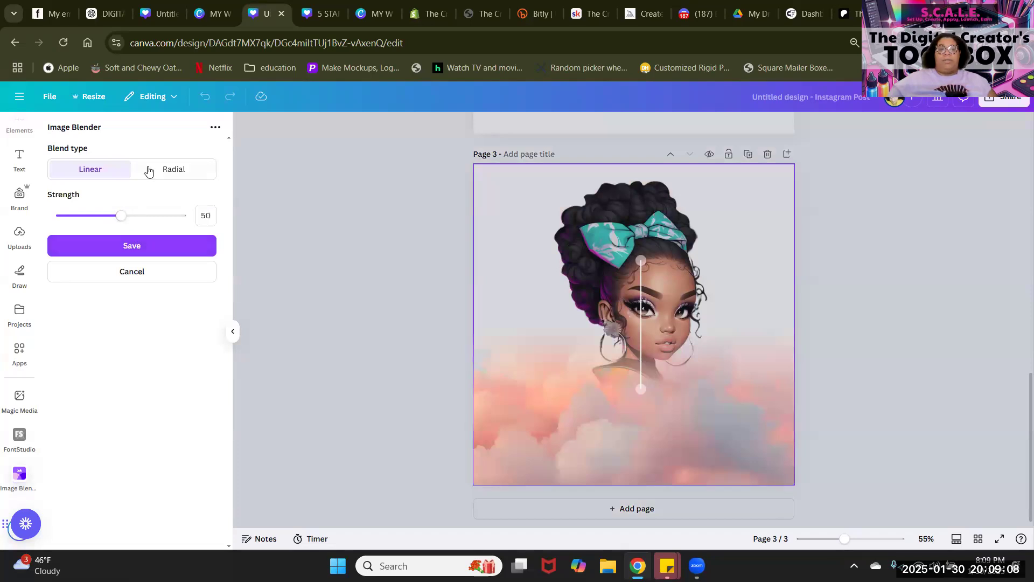
Step: Blend the cloud photo with a radial fade at strength 50, widening the circle to nearly the full page, and save it
click(173, 169)
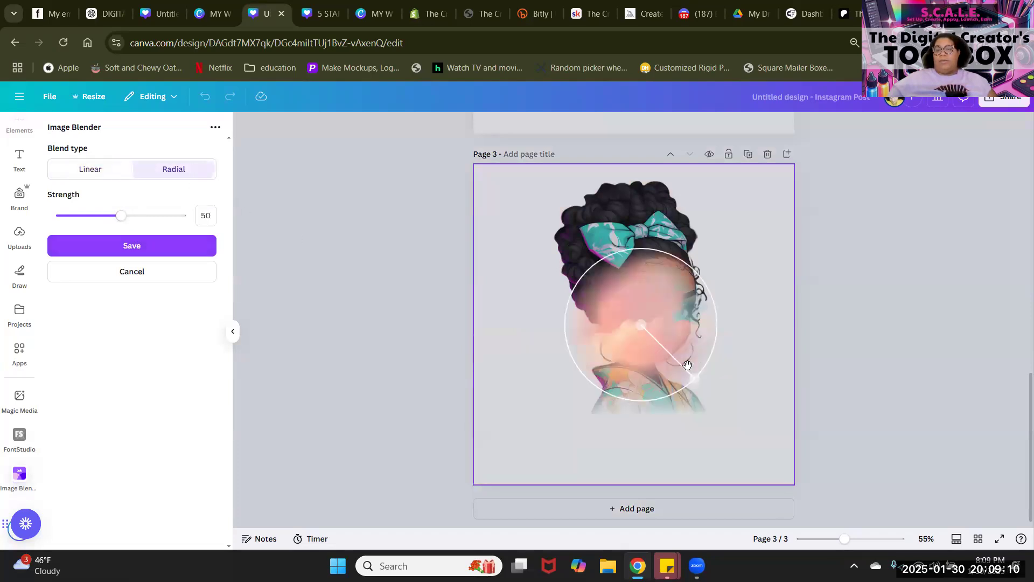
drag(695, 379, 641, 480)
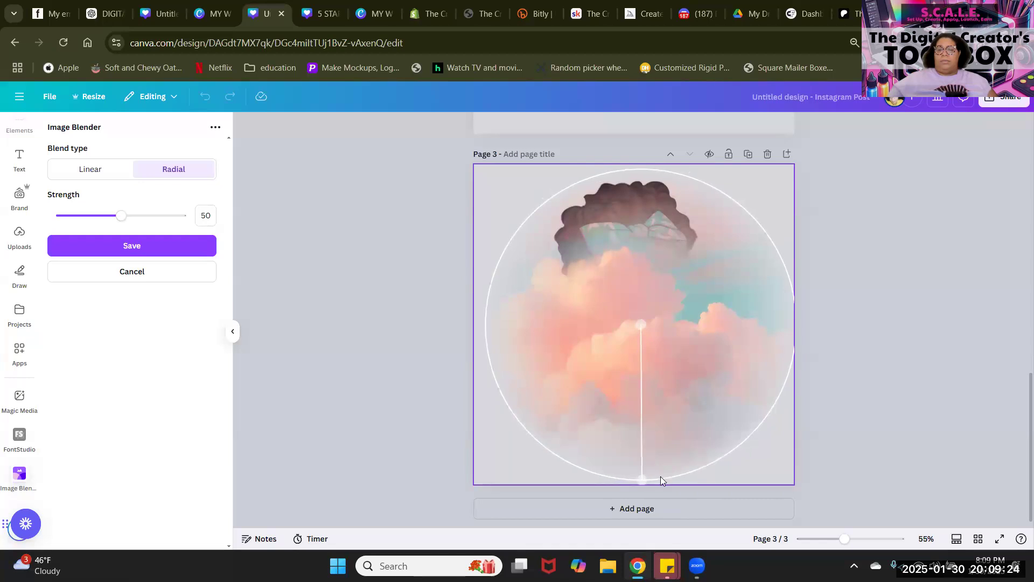
click(139, 242)
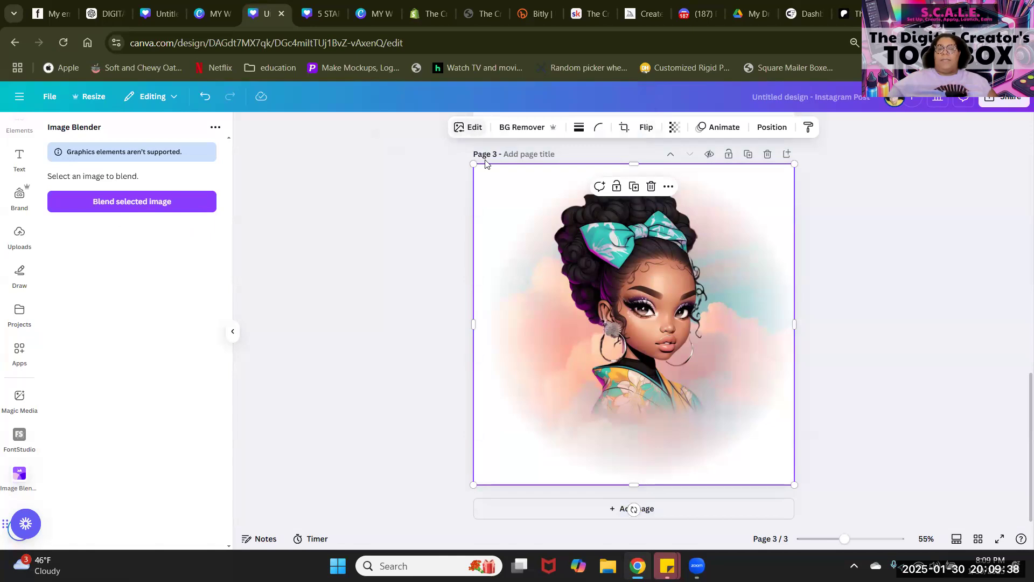
Step: Move the girl slightly left over the faded clouds on page 3
mouse_move(474, 164)
mouse_down()
mouse_move(462, 143)
mouse_move(473, 164)
mouse_up()
drag(430, 233, 939, 410)
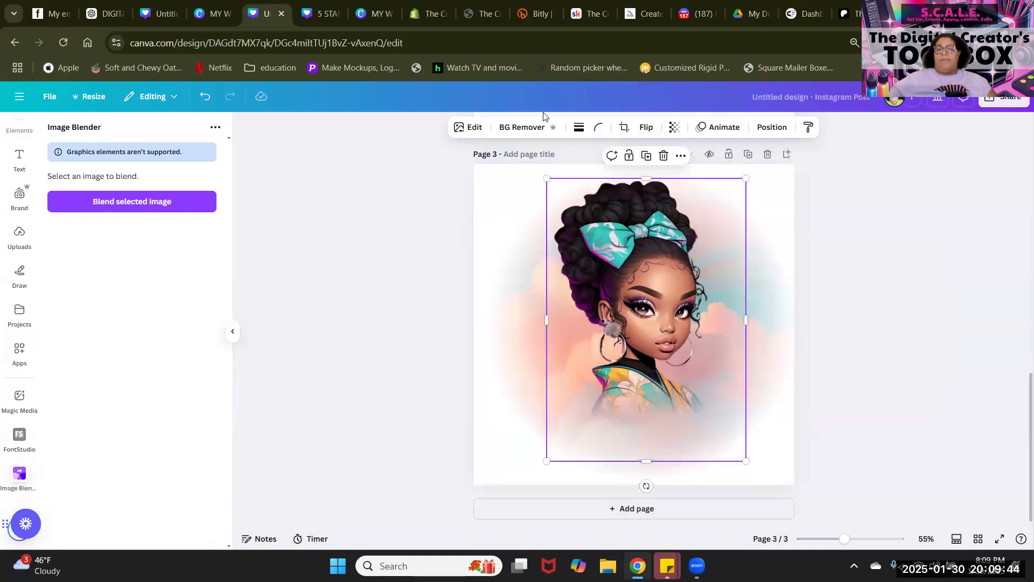
click(681, 156)
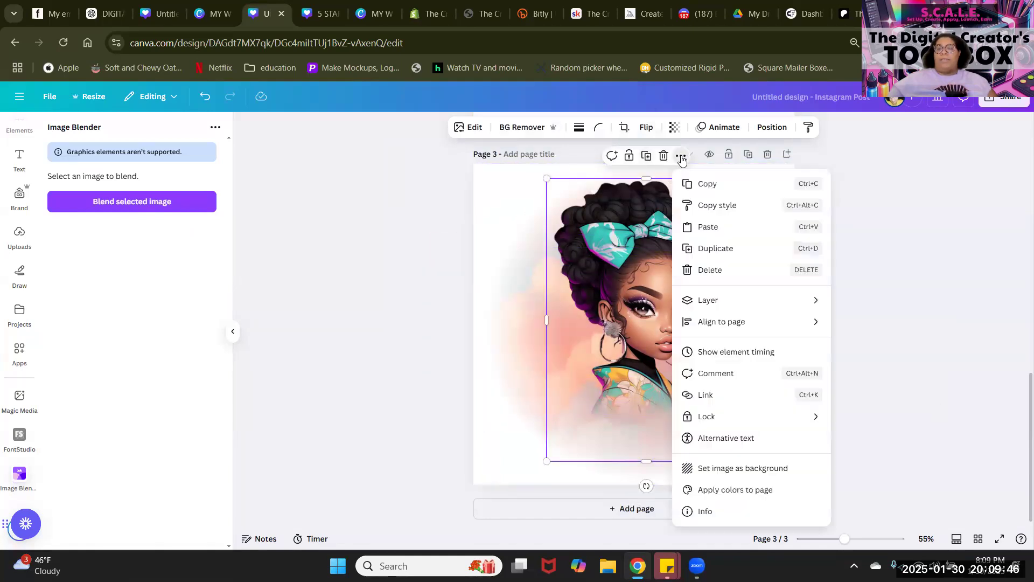
click(454, 347)
click(670, 332)
drag(671, 332, 650, 328)
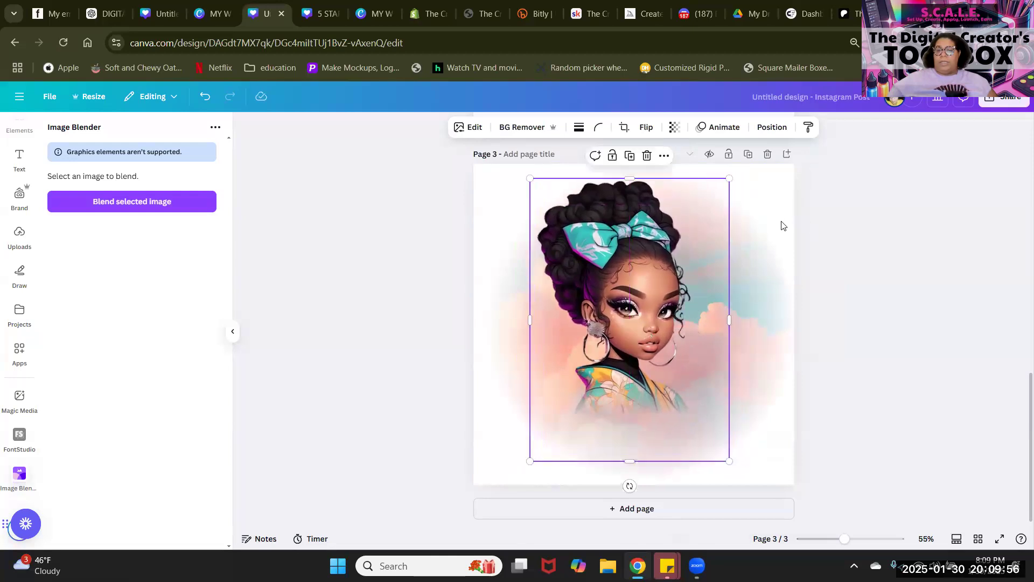
Step: Shrink the cloud photo toward its lower-left corner and try the pale peach document color as the page 3 background
click(782, 191)
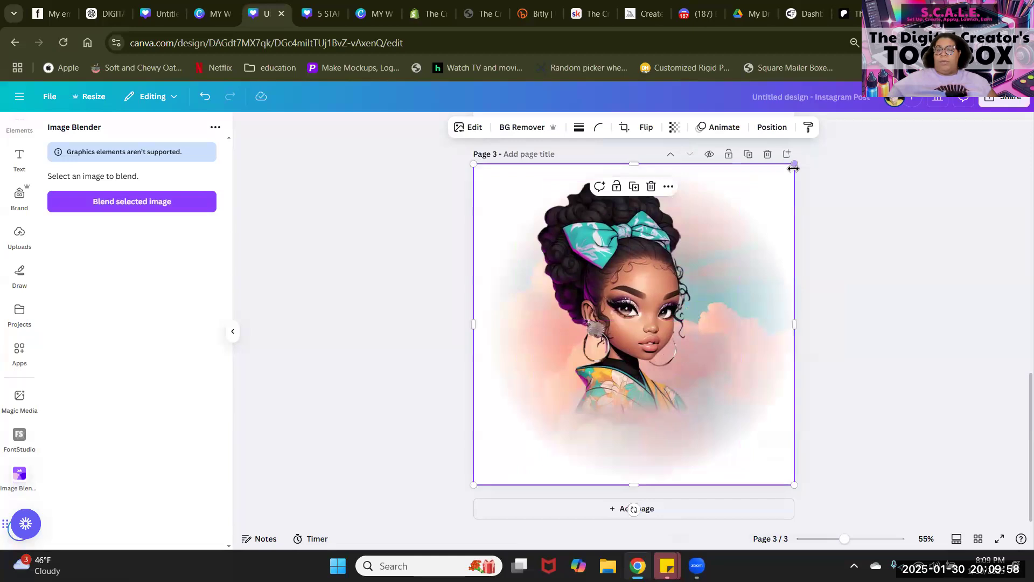
drag(774, 194, 760, 203)
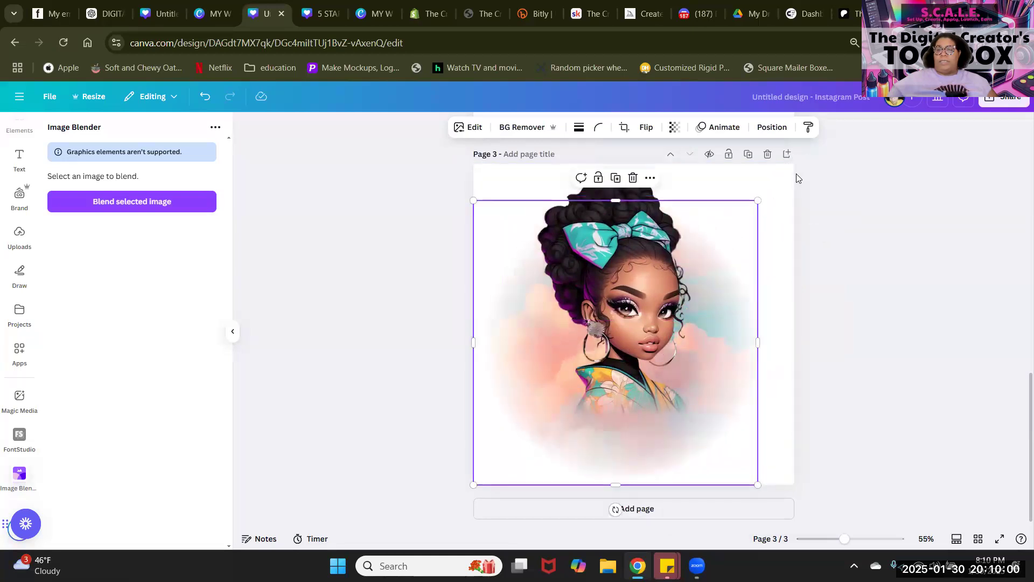
click(438, 152)
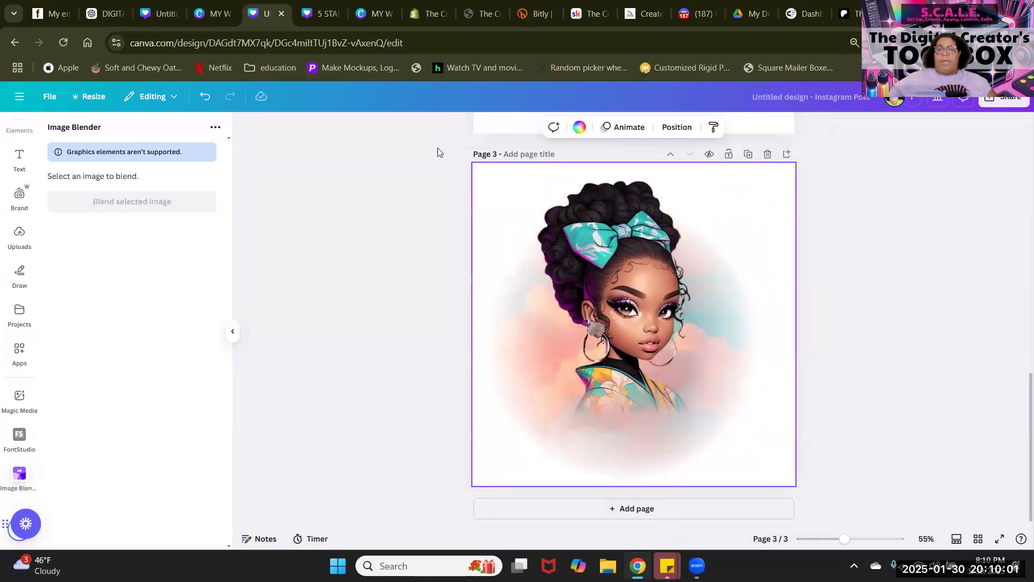
click(580, 127)
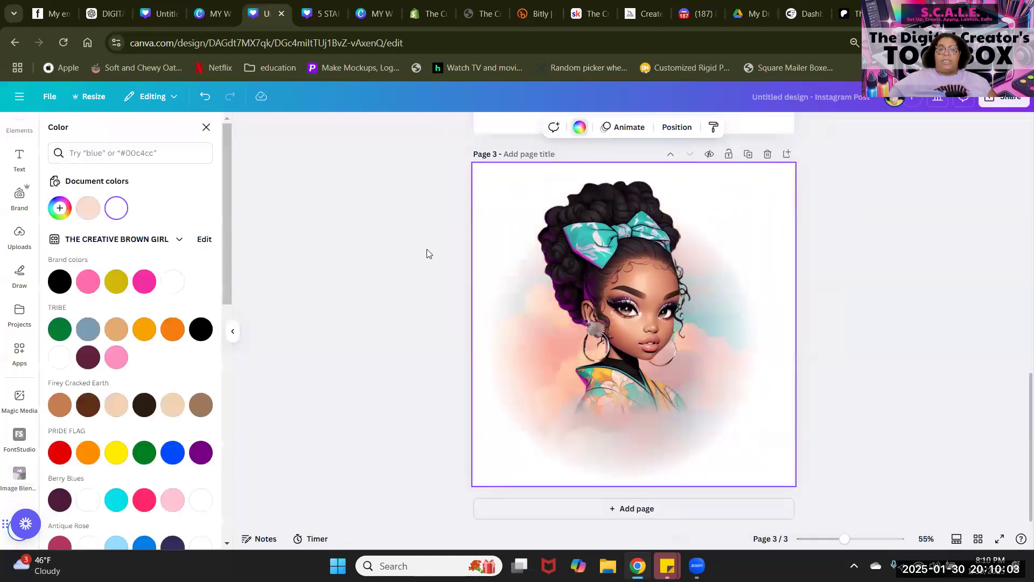
click(88, 208)
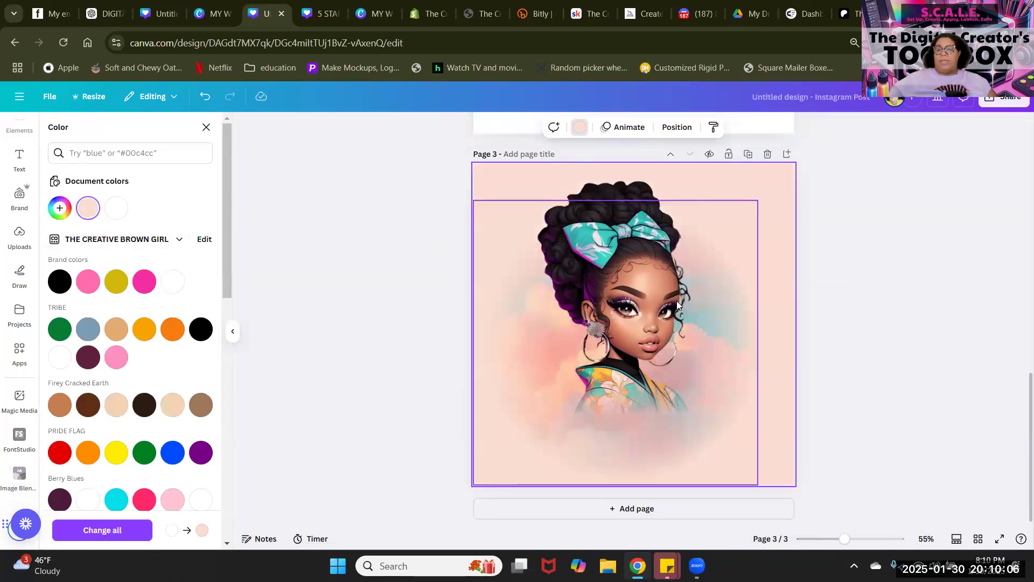
Step: Try the cloud photo at a larger and then a slightly smaller size, and set the page background back to white
click(637, 330)
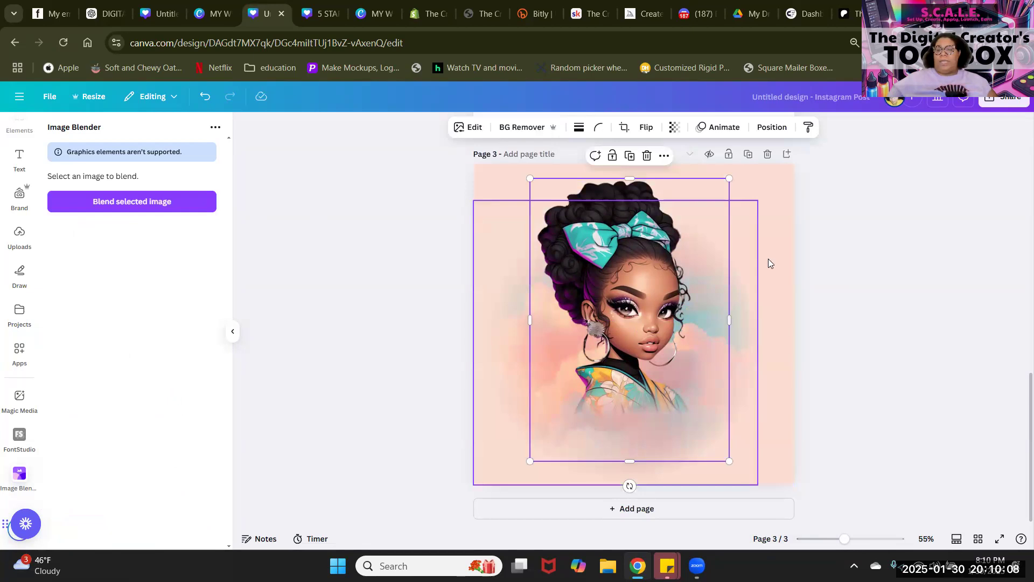
drag(759, 200, 793, 169)
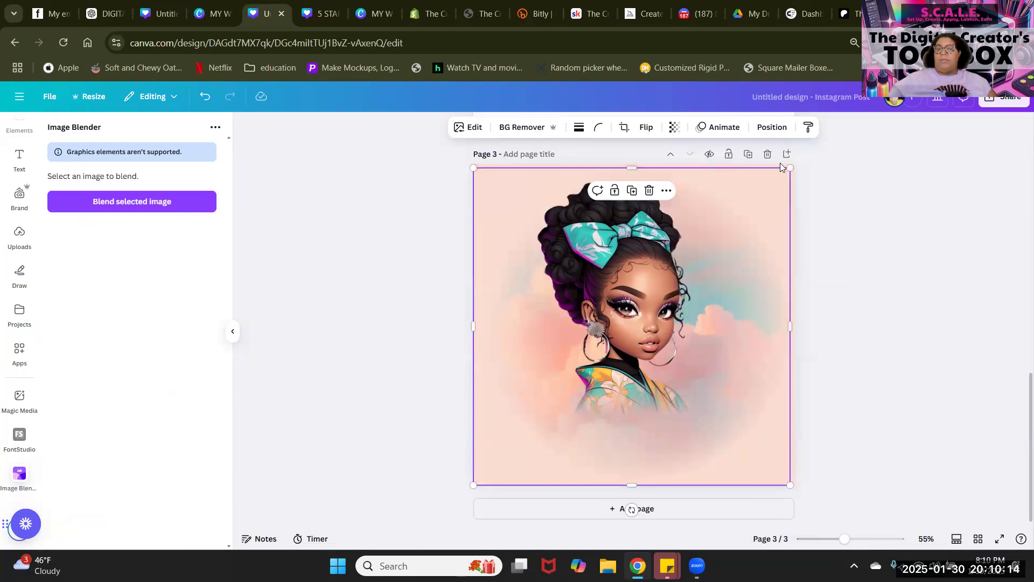
drag(791, 168, 771, 189)
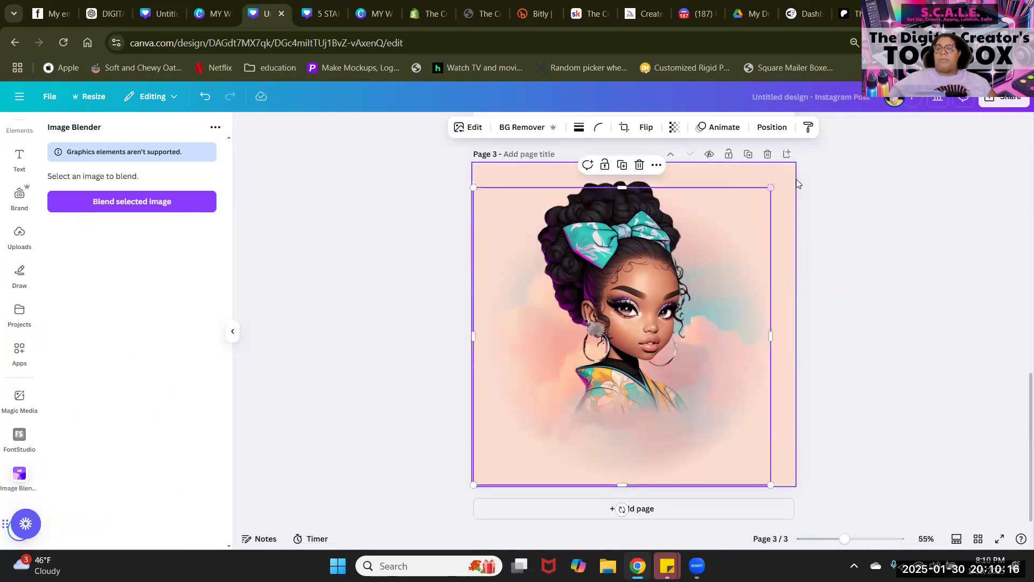
click(787, 174)
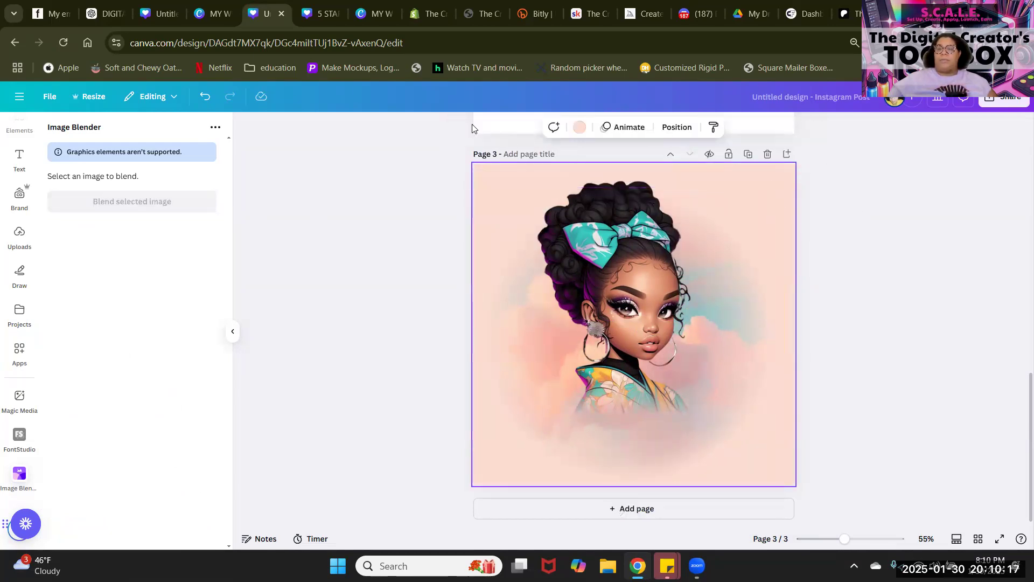
click(577, 130)
click(117, 209)
Step: Enlarge the cloud photo beyond the page and recenter it behind the girl so its faded edges reach the page borders
click(753, 205)
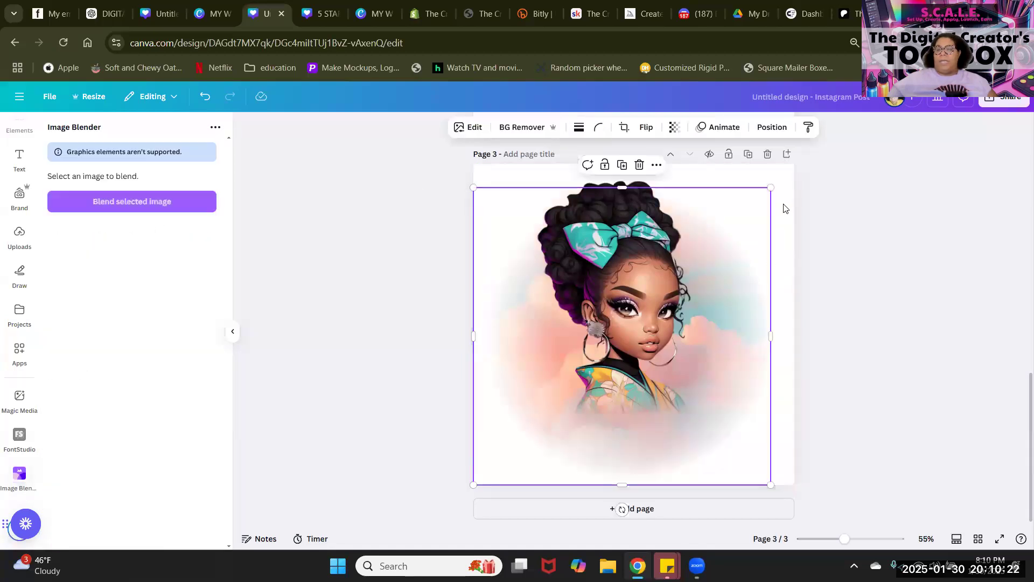
drag(770, 186, 834, 193)
drag(724, 304, 726, 305)
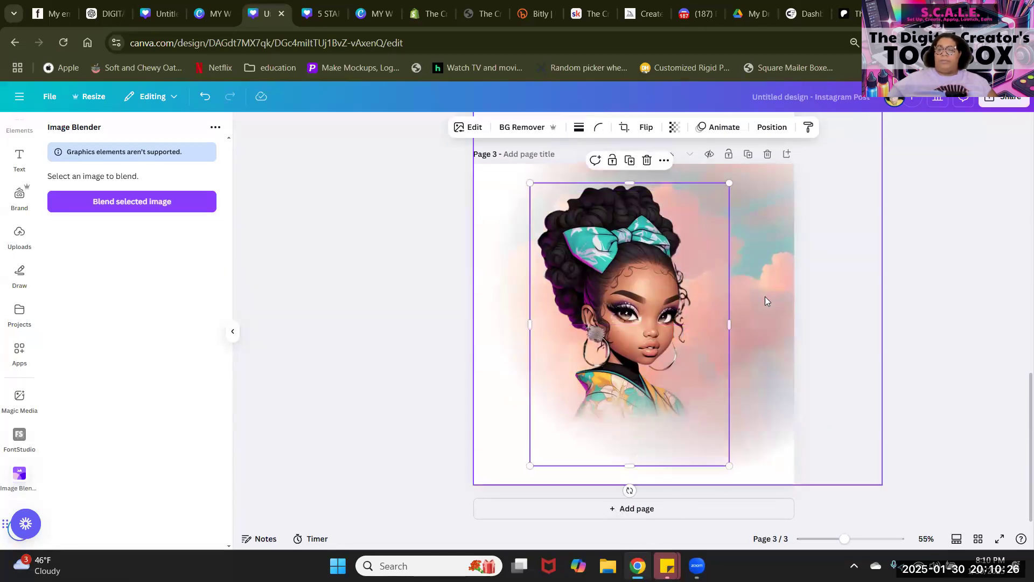
click(871, 275)
click(755, 249)
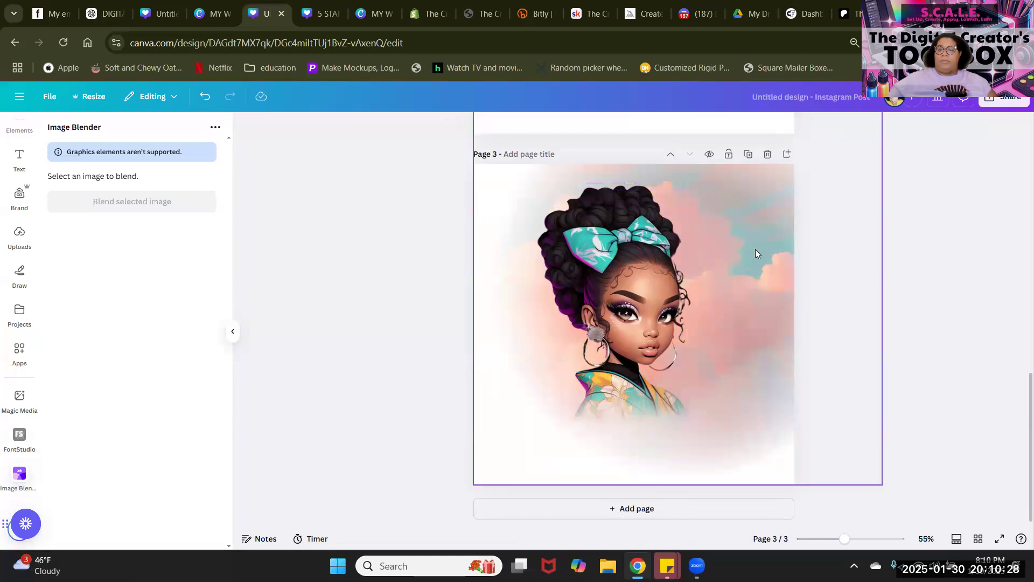
drag(755, 249, 706, 297)
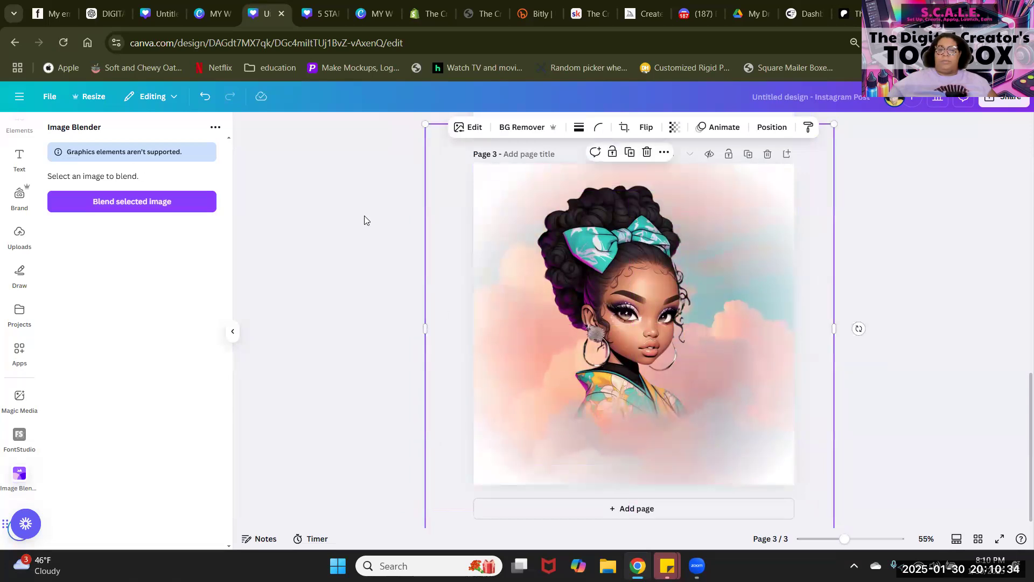
click(345, 209)
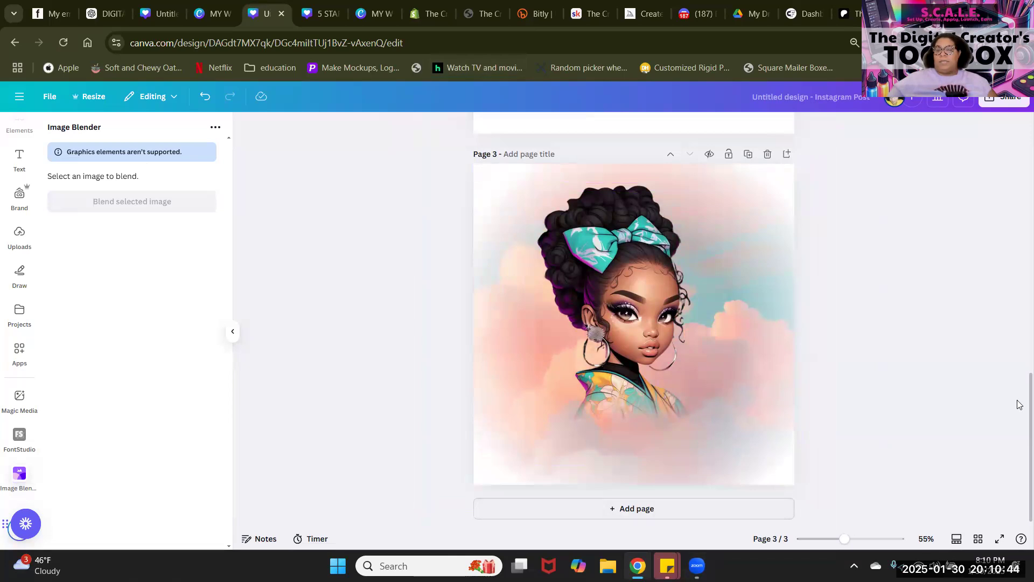
scroll(914, 371, up, 4)
scroll(912, 369, down, 4)
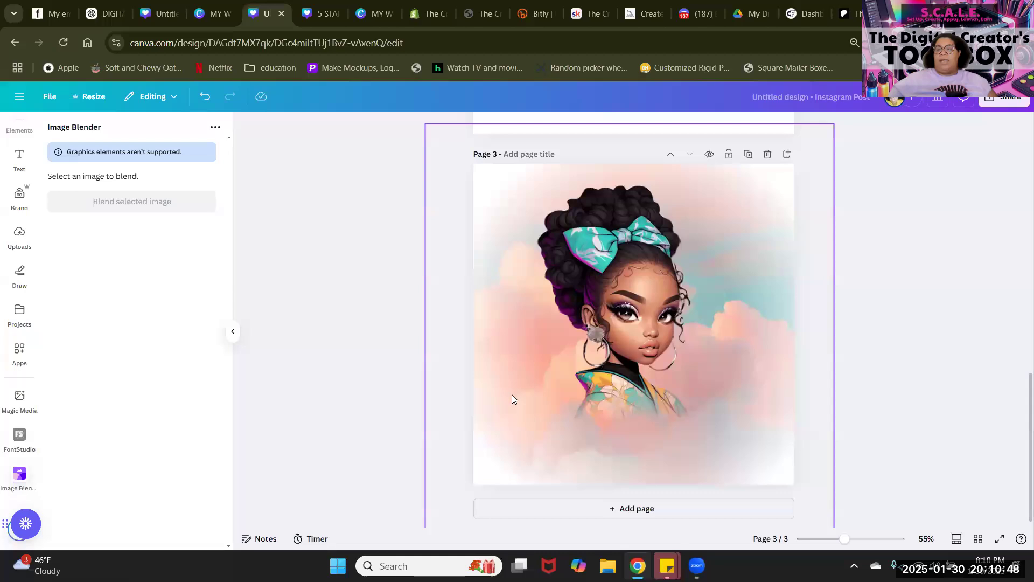
scroll(887, 352, up, 3)
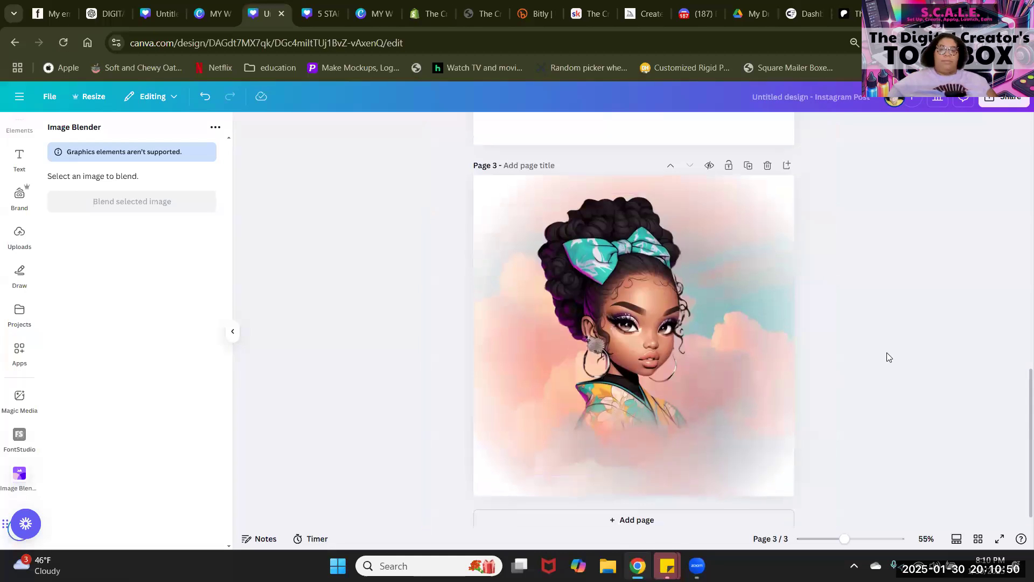
scroll(887, 352, down, 3)
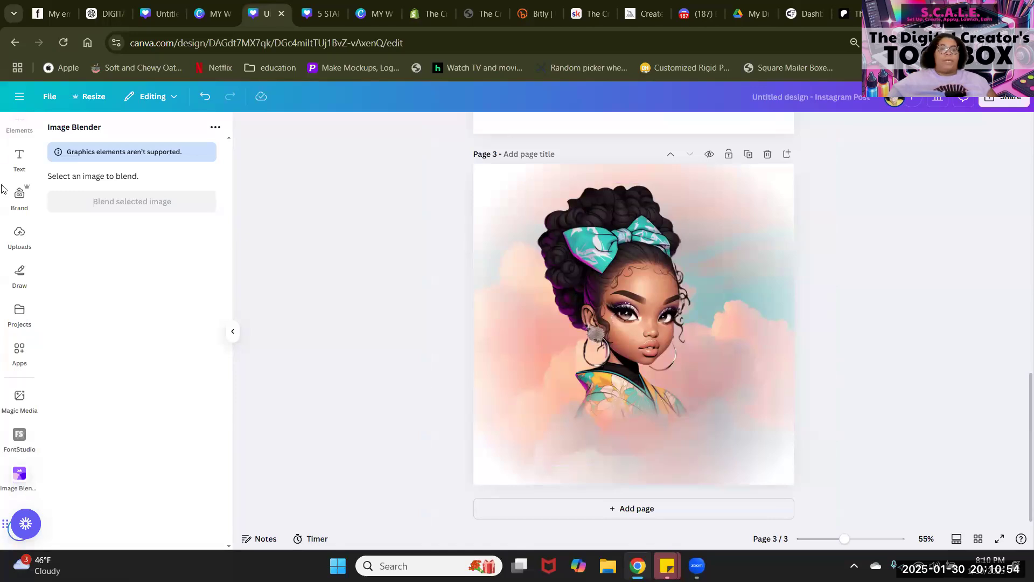
Step: Move the girl toward the left side of page 3 and browse the uploaded images
click(672, 329)
drag(619, 307, 562, 305)
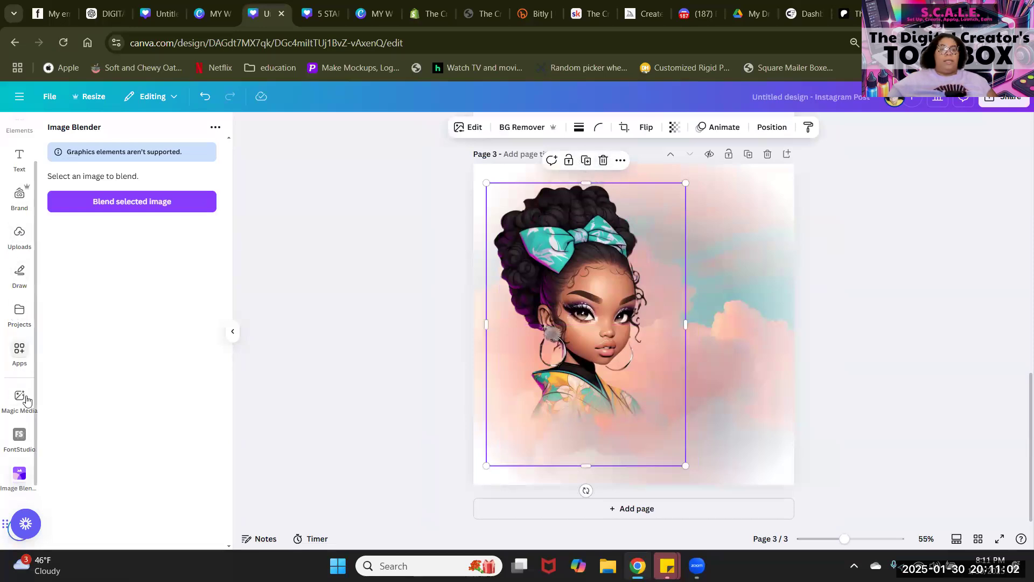
click(20, 234)
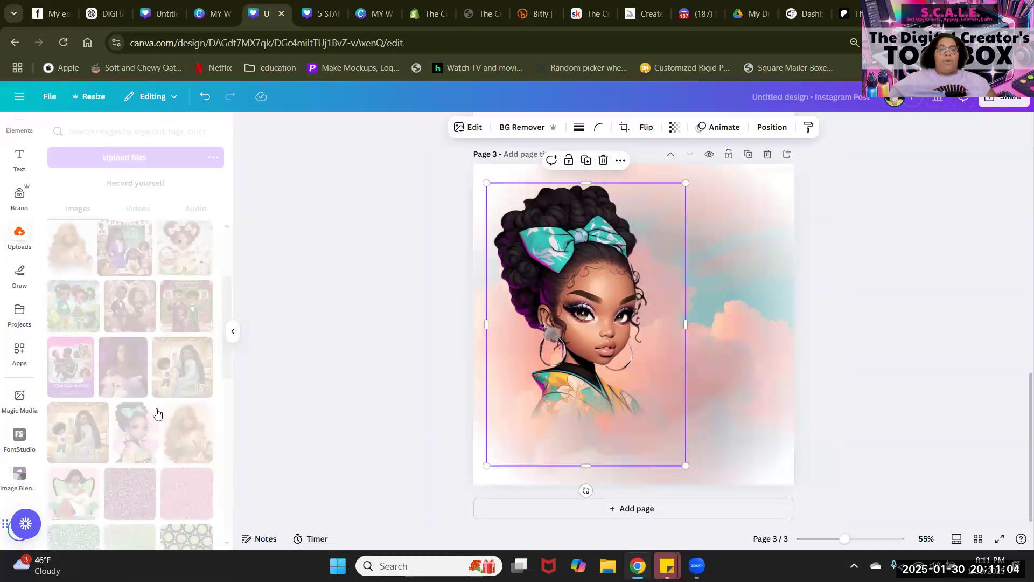
scroll(138, 387, down, 10)
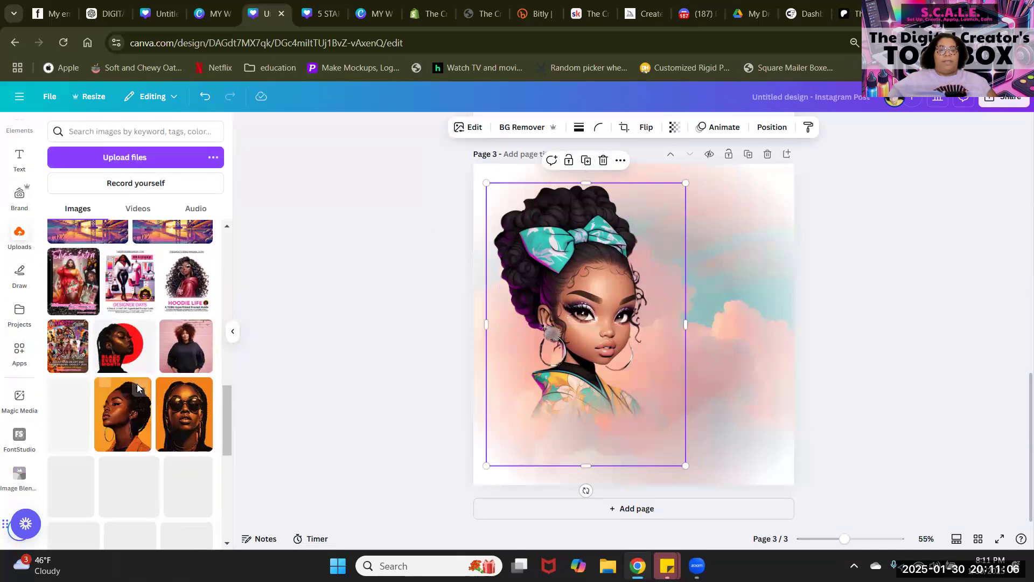
scroll(136, 387, down, 10)
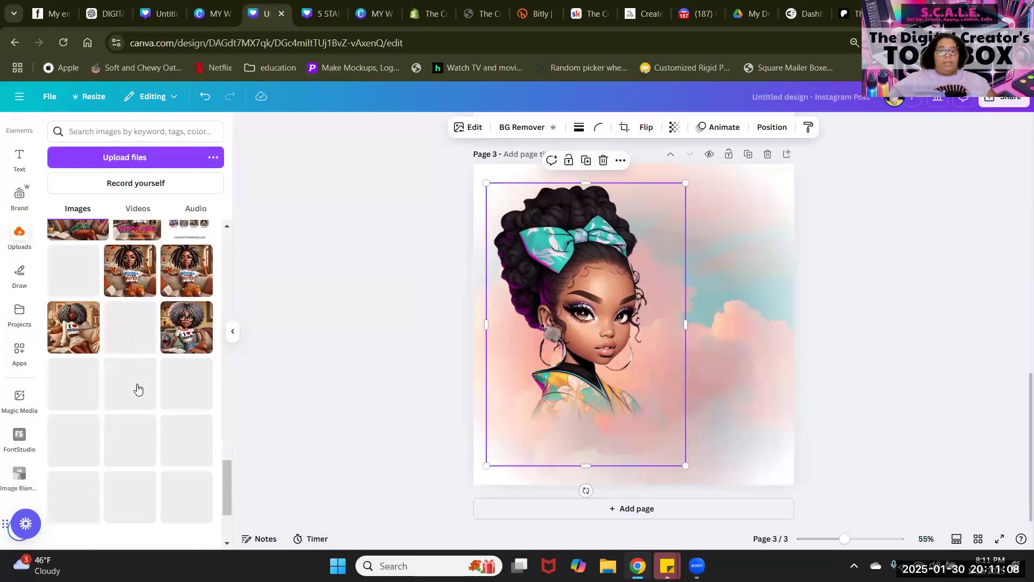
scroll(138, 387, down, 8)
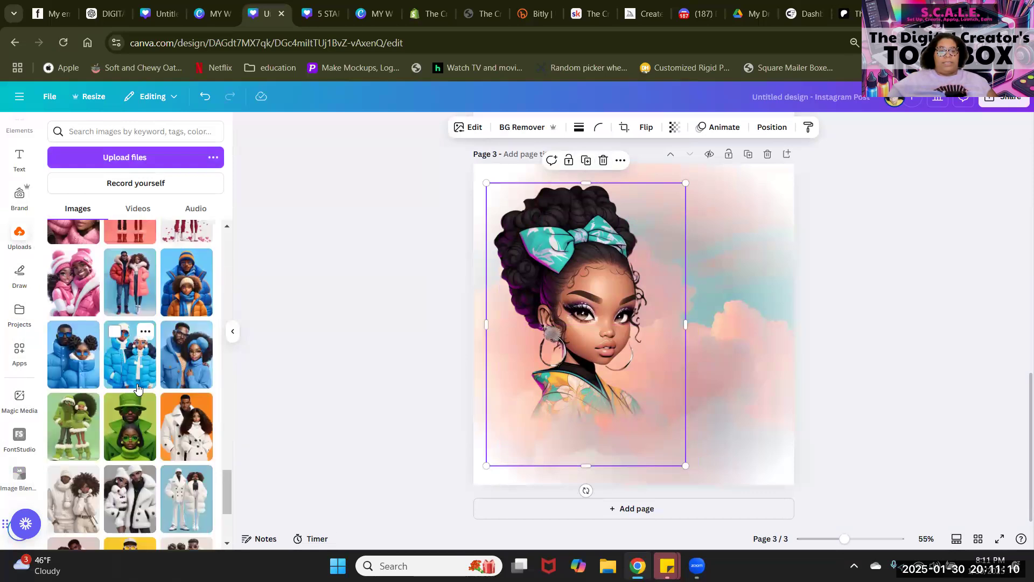
scroll(138, 386, up, 10)
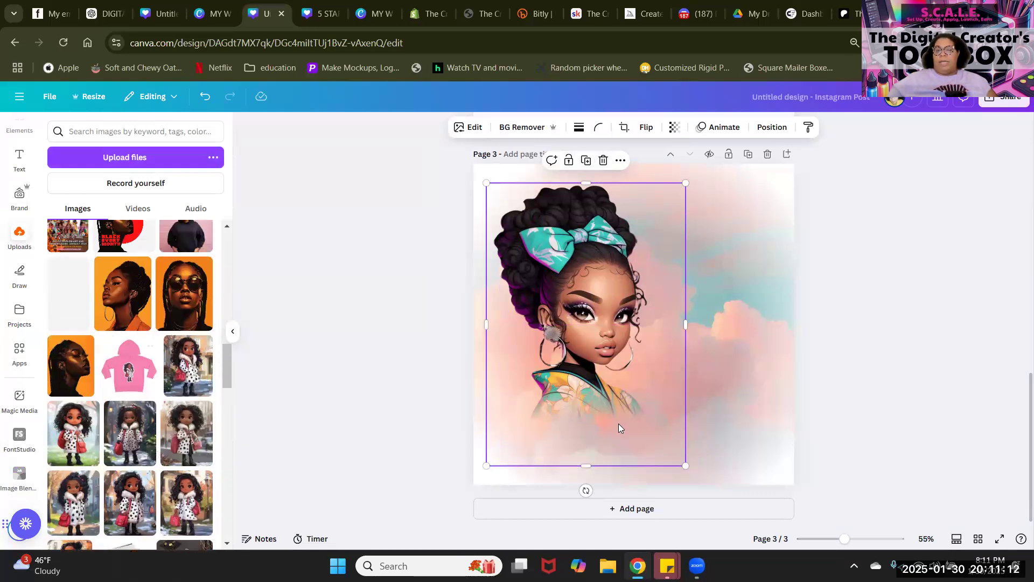
Step: Enlarge the girl slightly and reposition her just inside the left edge of page 3, leaving the clouds open beside her
drag(594, 372, 582, 385)
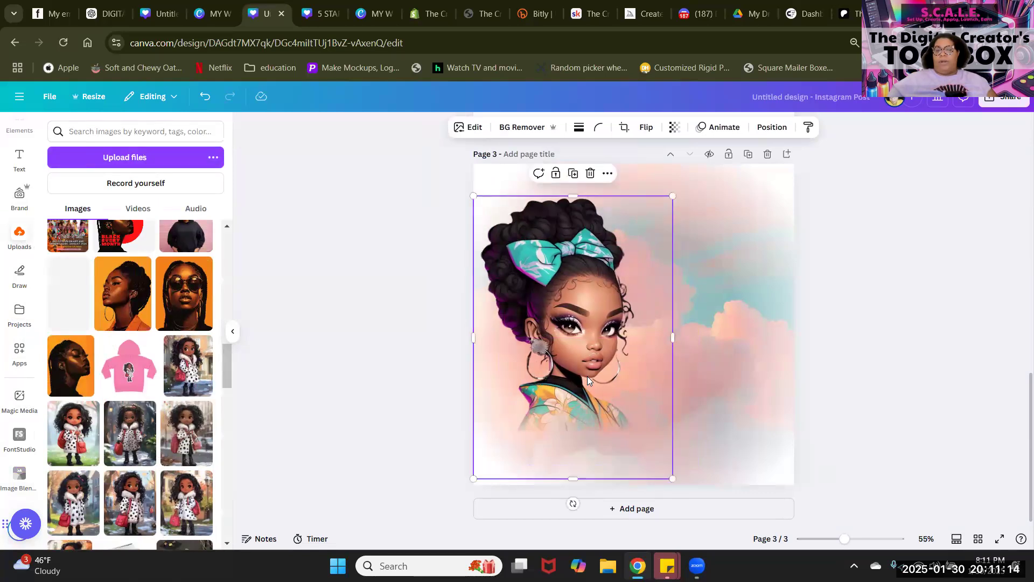
click(801, 357)
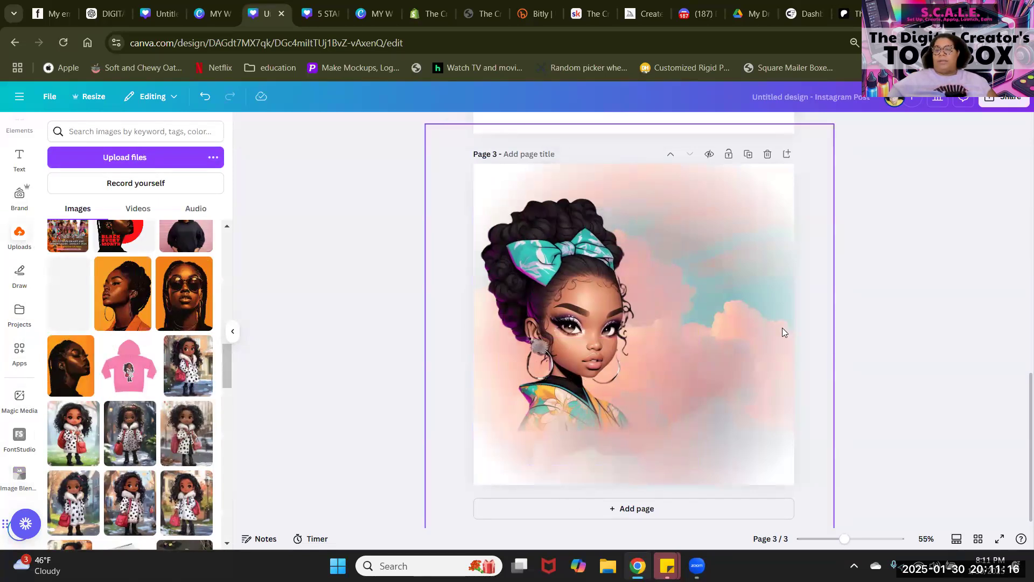
click(551, 264)
drag(674, 192, 683, 181)
drag(619, 388, 624, 377)
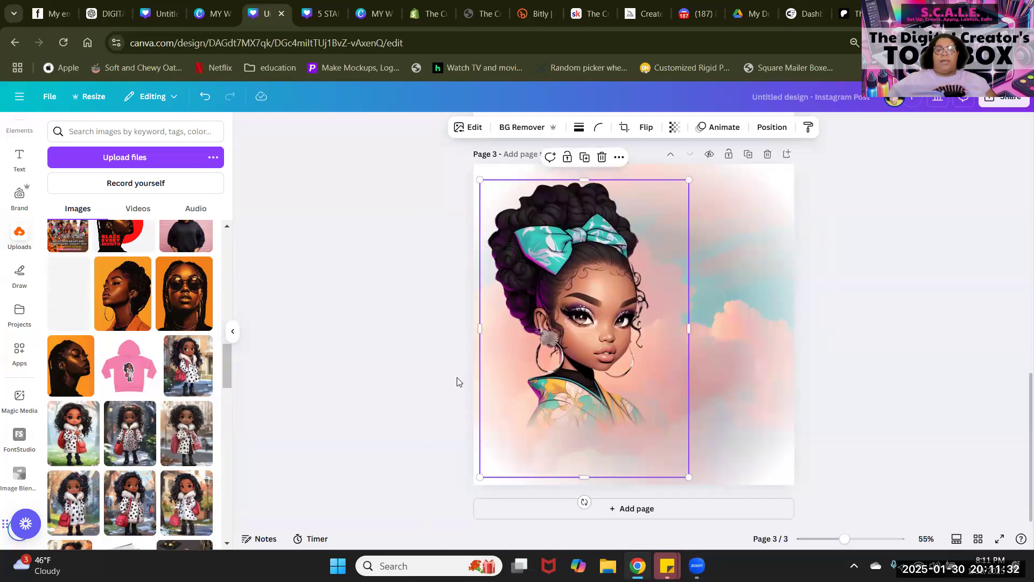
click(441, 375)
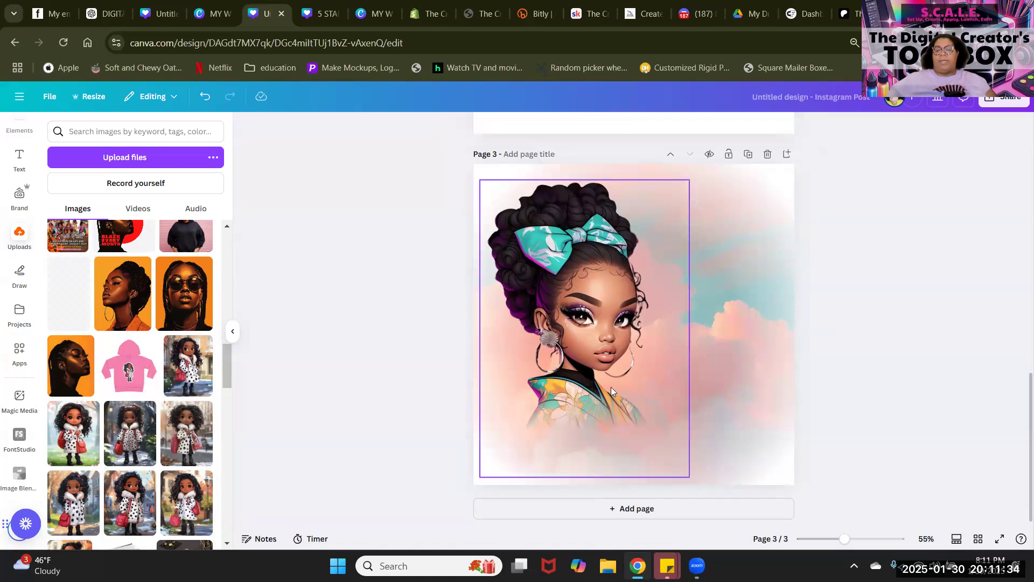
click(738, 364)
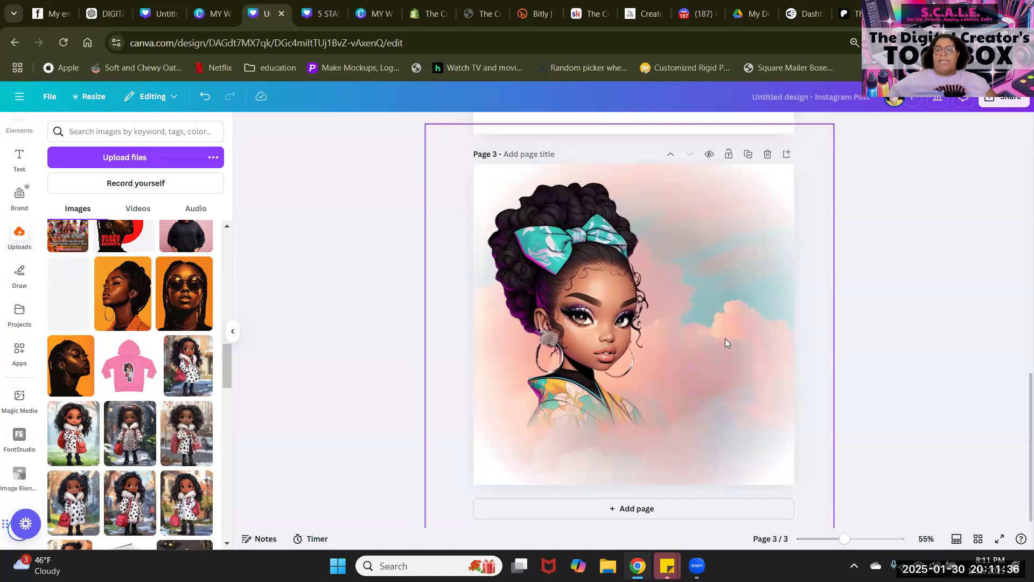
click(988, 319)
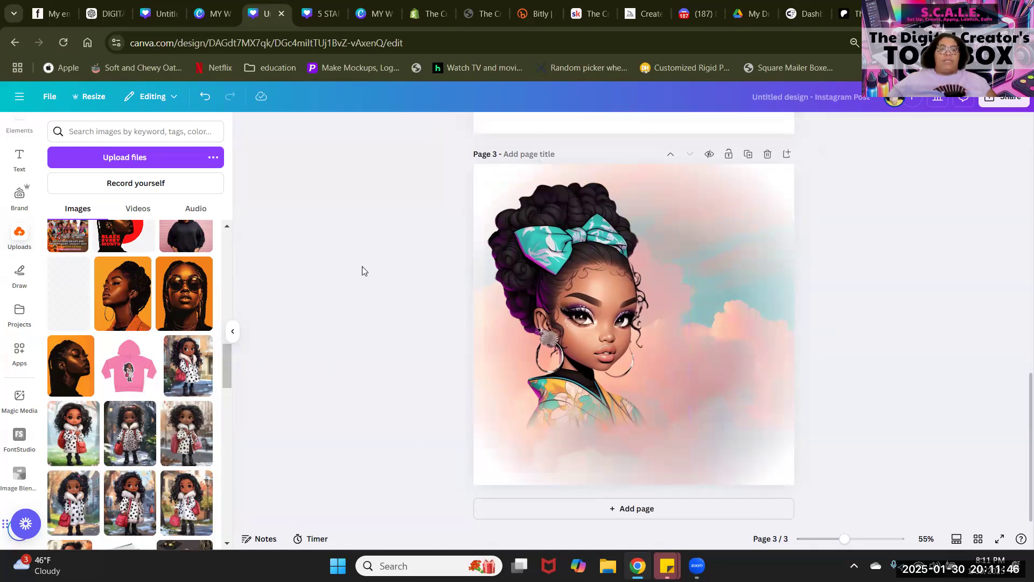
Step: Add a blank fourth page to the design and open the Type Warp app
click(707, 511)
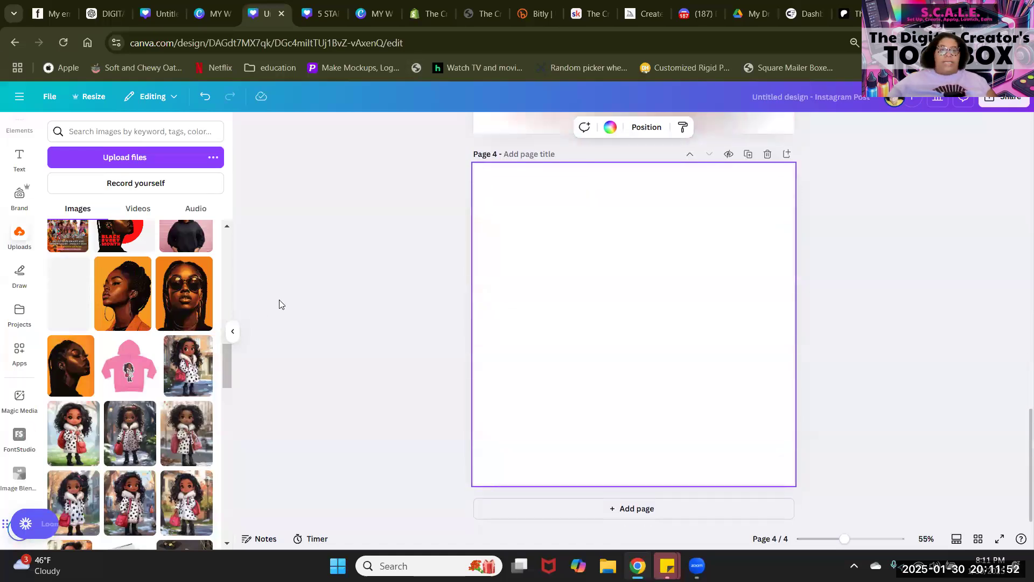
scroll(401, 320, up, 10)
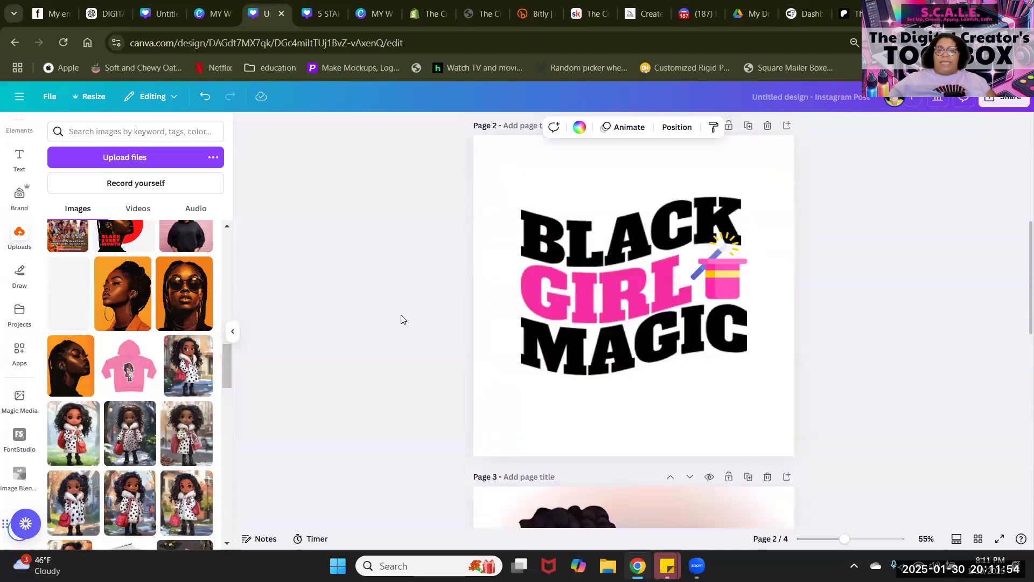
scroll(617, 337, down, 10)
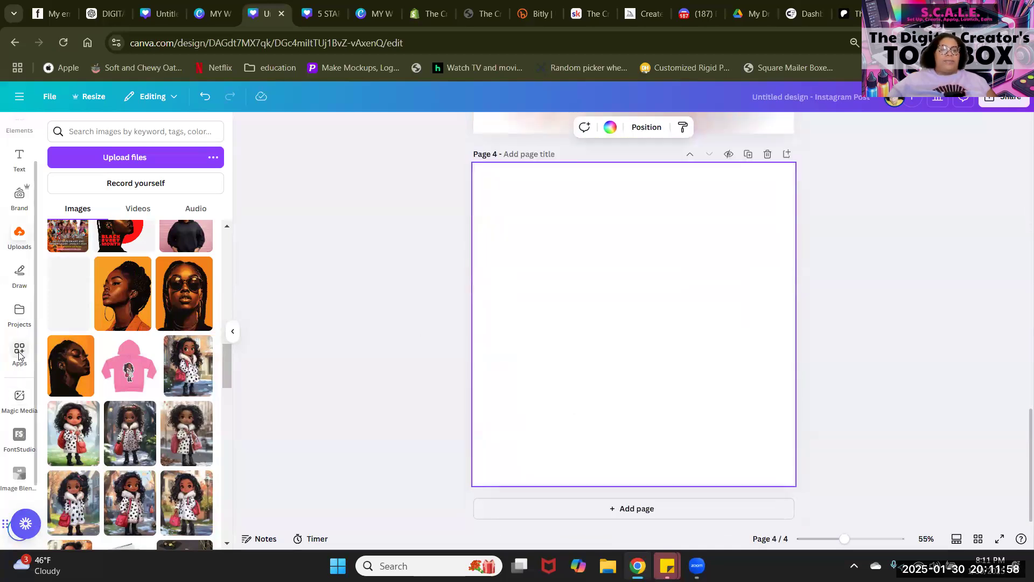
mouse_move(16, 485)
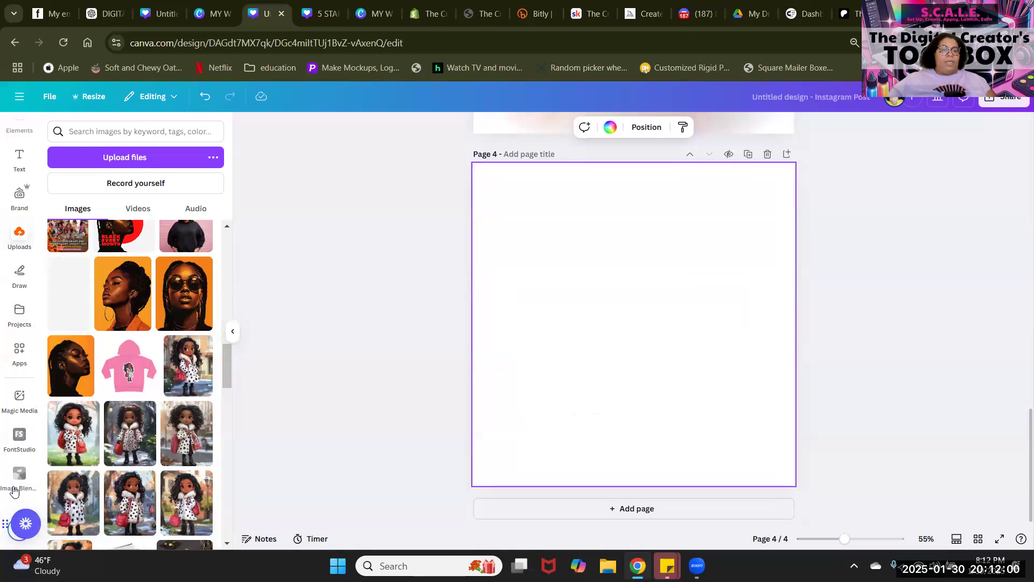
scroll(13, 442, down, 1)
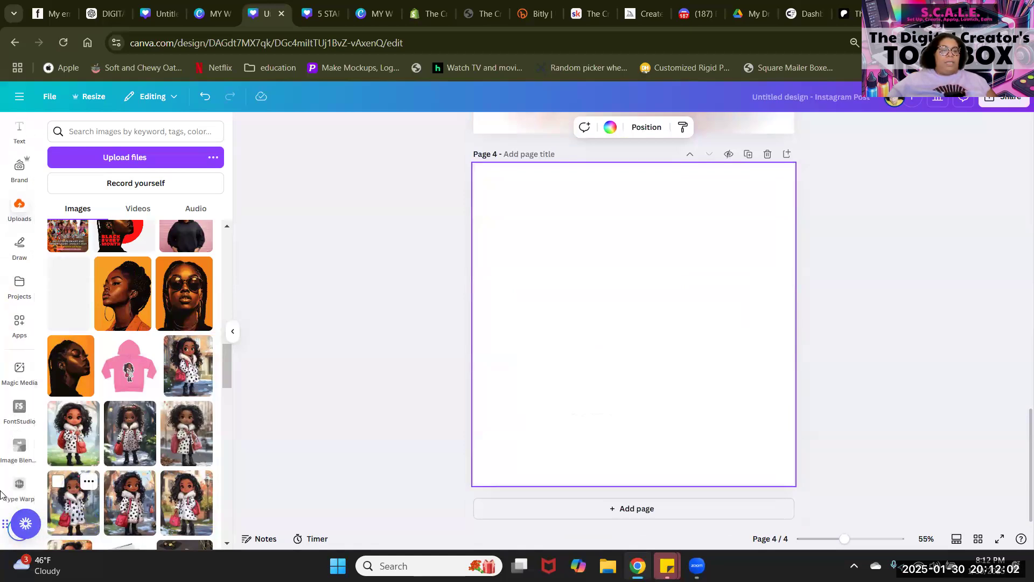
click(20, 485)
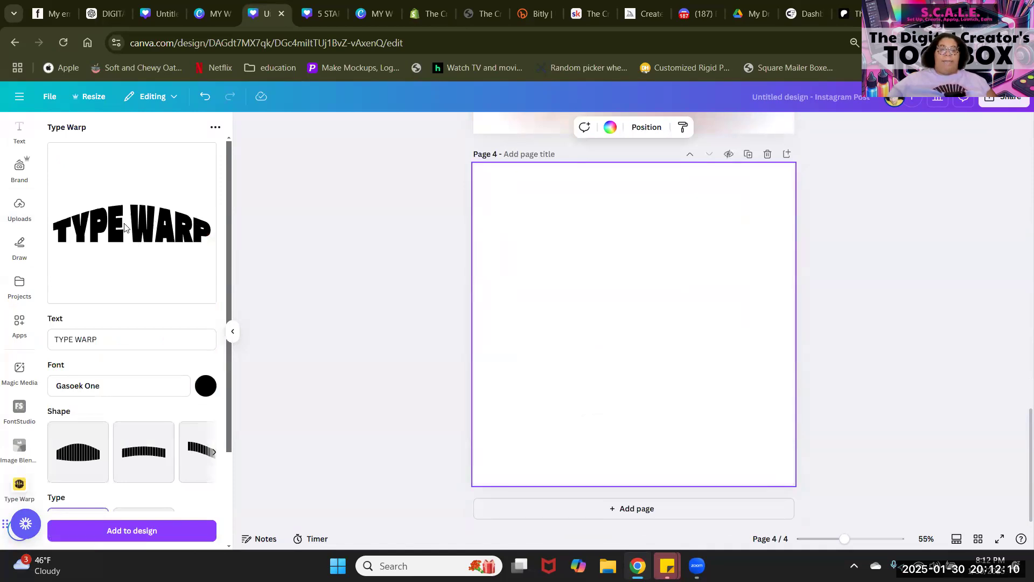
Step: Set the Type Warp text to BLACK and color it red #EF2105
triple_click(91, 339)
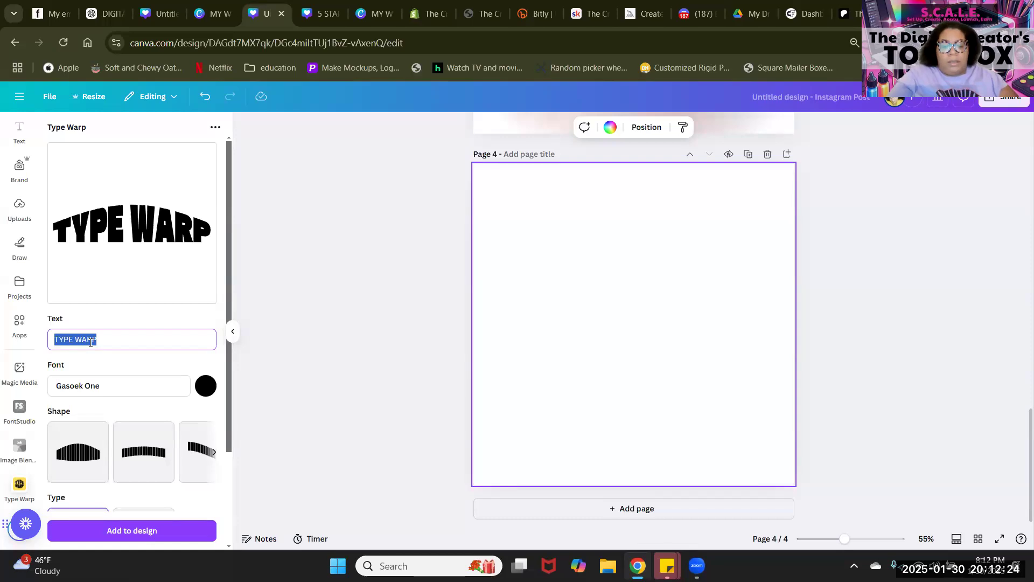
text(BLACK)
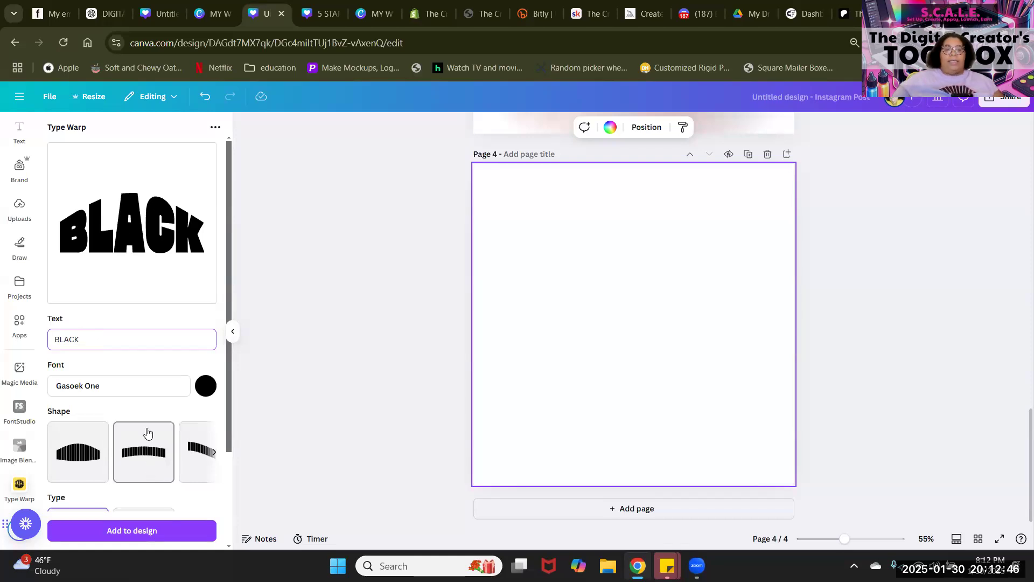
click(205, 386)
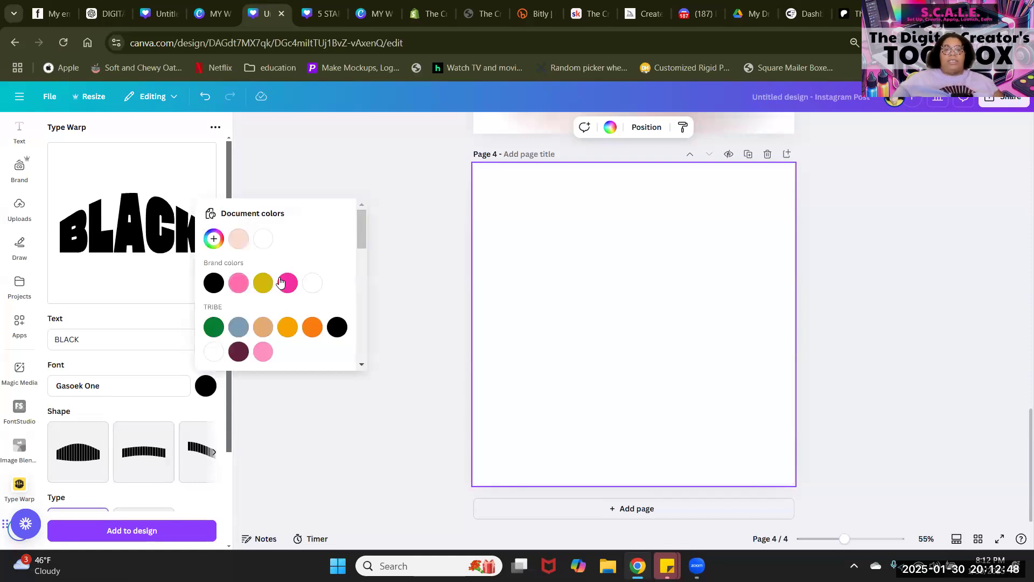
scroll(286, 286, down, 5)
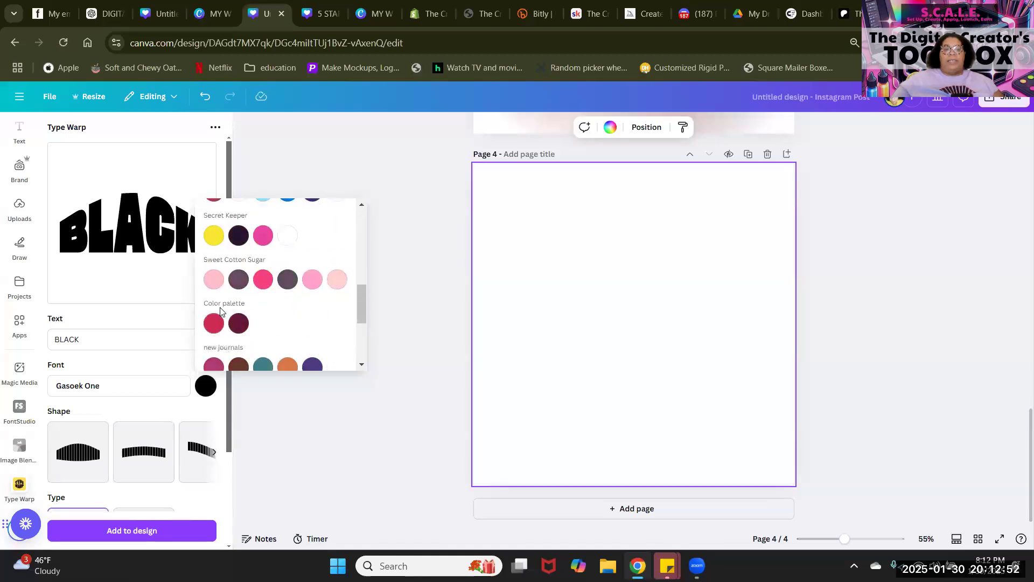
scroll(222, 313, up, 5)
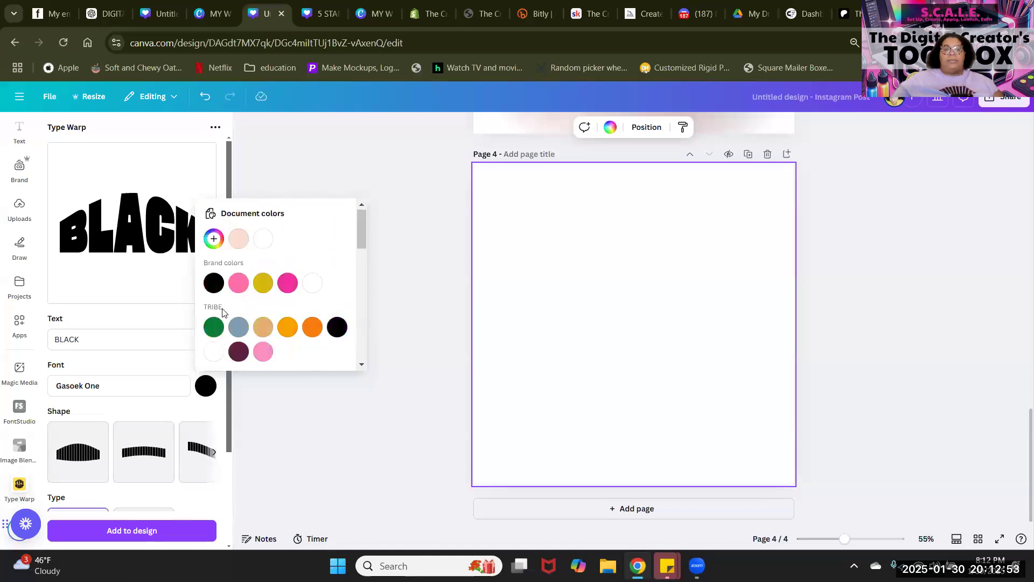
click(214, 239)
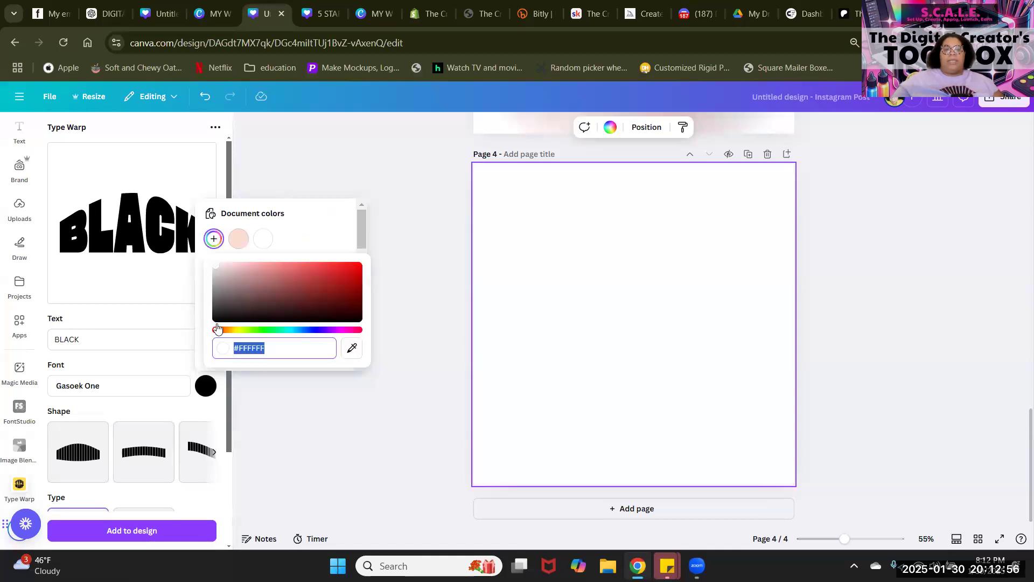
click(358, 267)
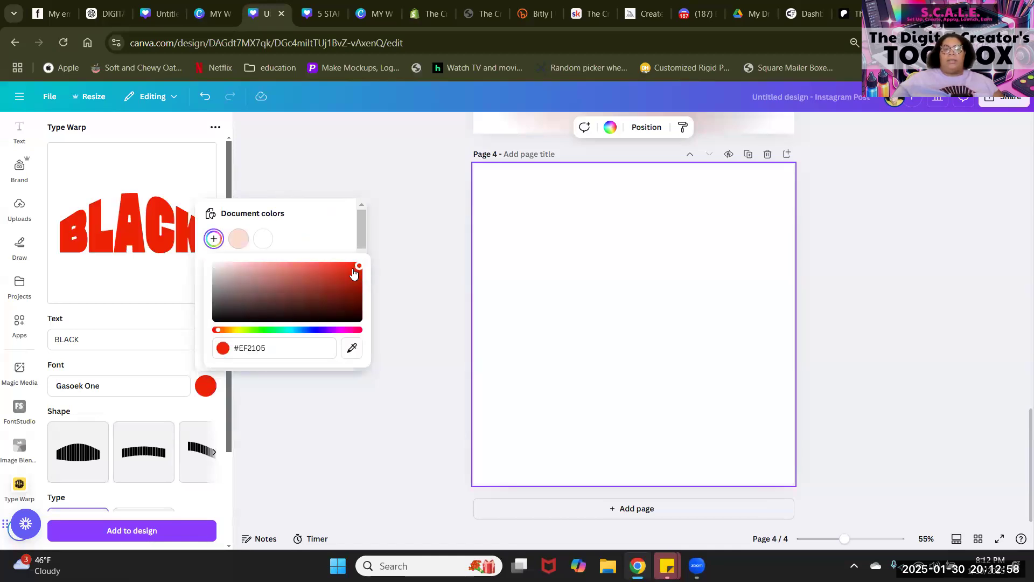
click(136, 213)
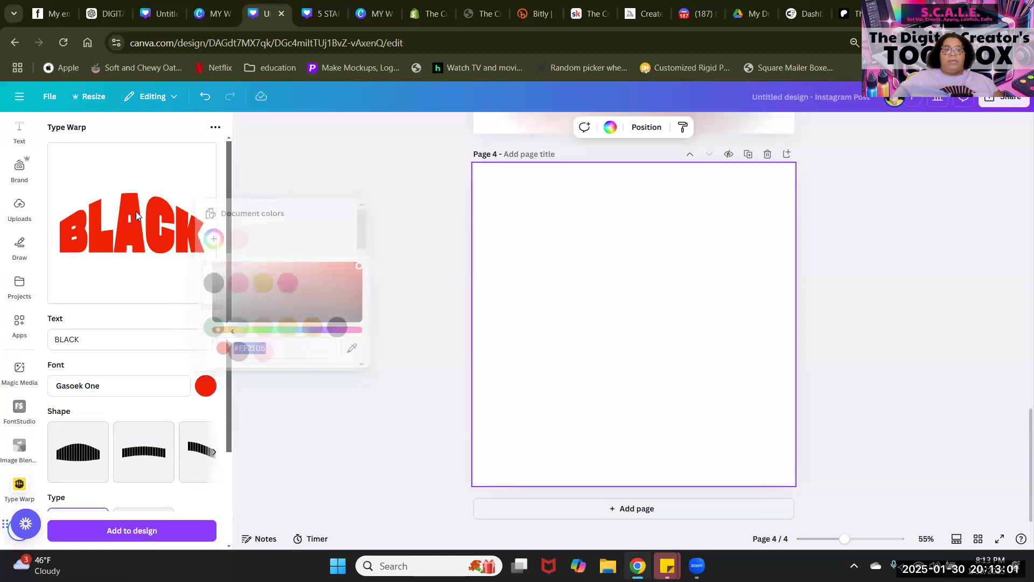
Step: Browse the Type Warp fonts and try Autour One on the BLACK lettering
click(111, 385)
scroll(128, 318, down, 10)
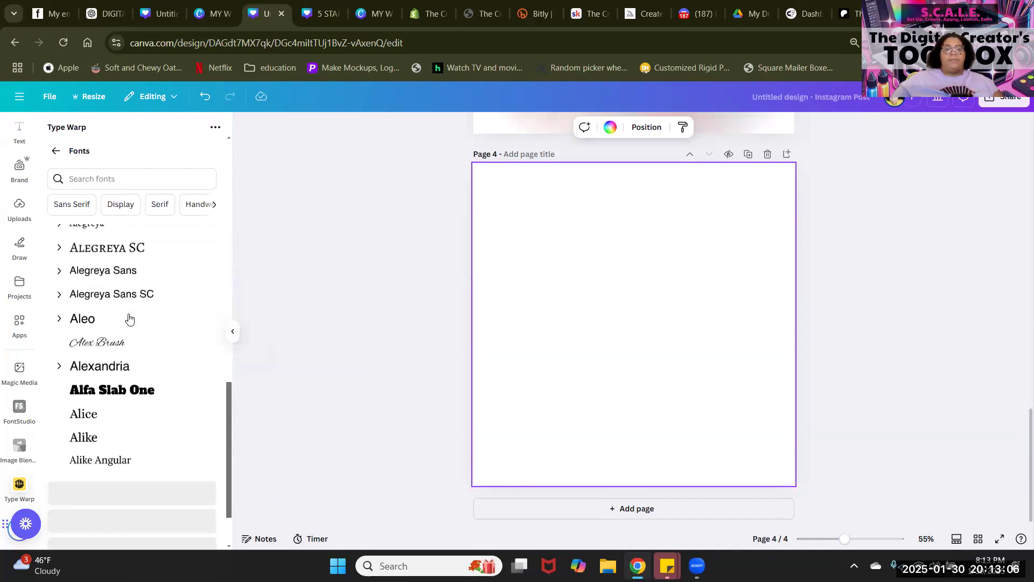
scroll(129, 319, down, 5)
scroll(129, 318, up, 5)
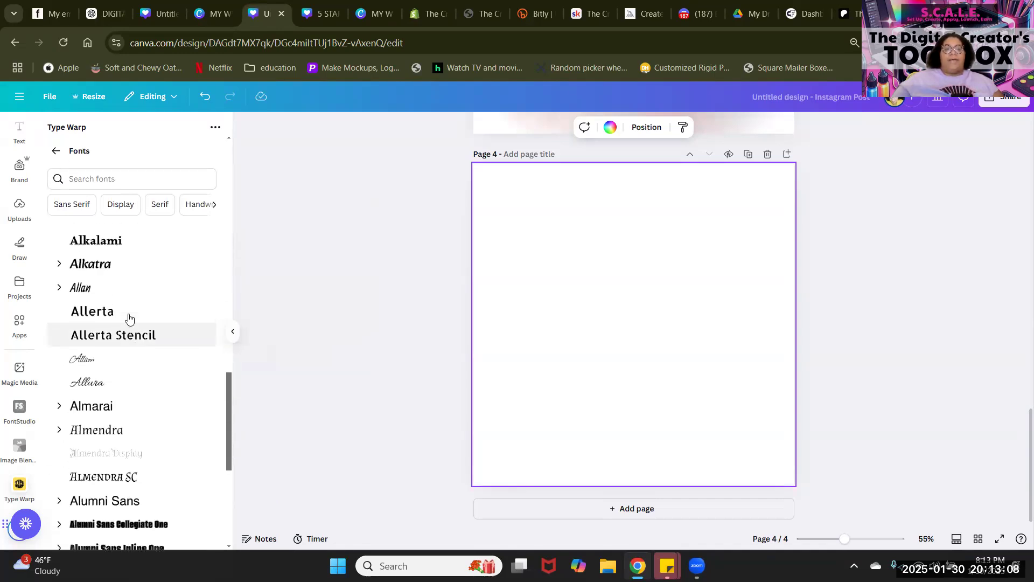
scroll(123, 343, down, 10)
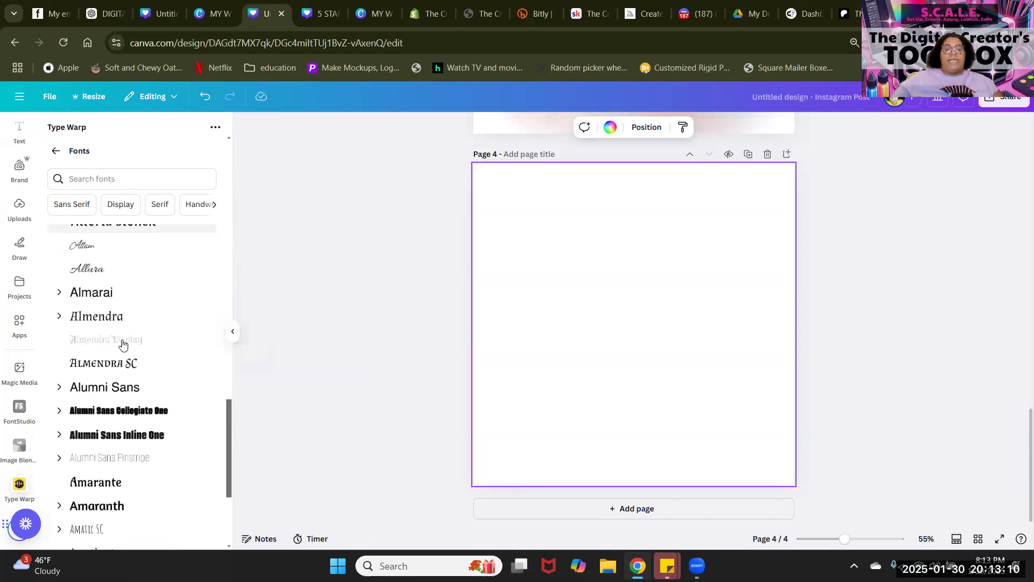
scroll(123, 344, down, 15)
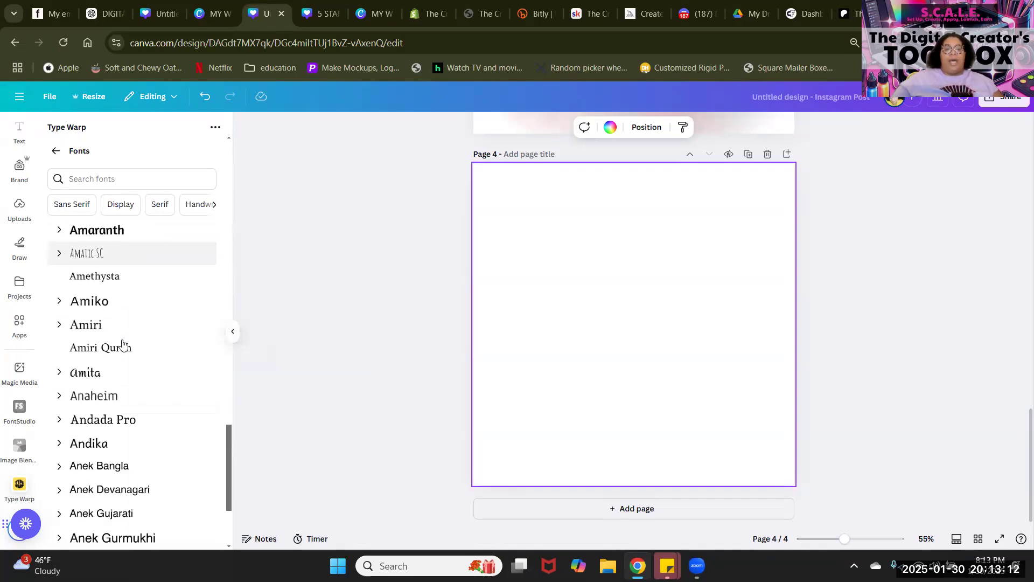
scroll(123, 344, down, 10)
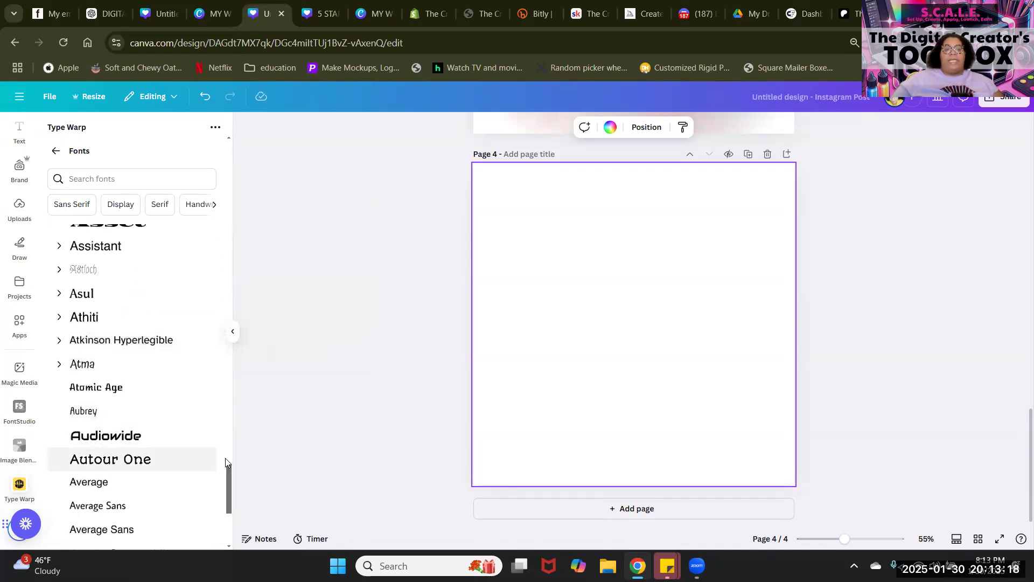
click(118, 461)
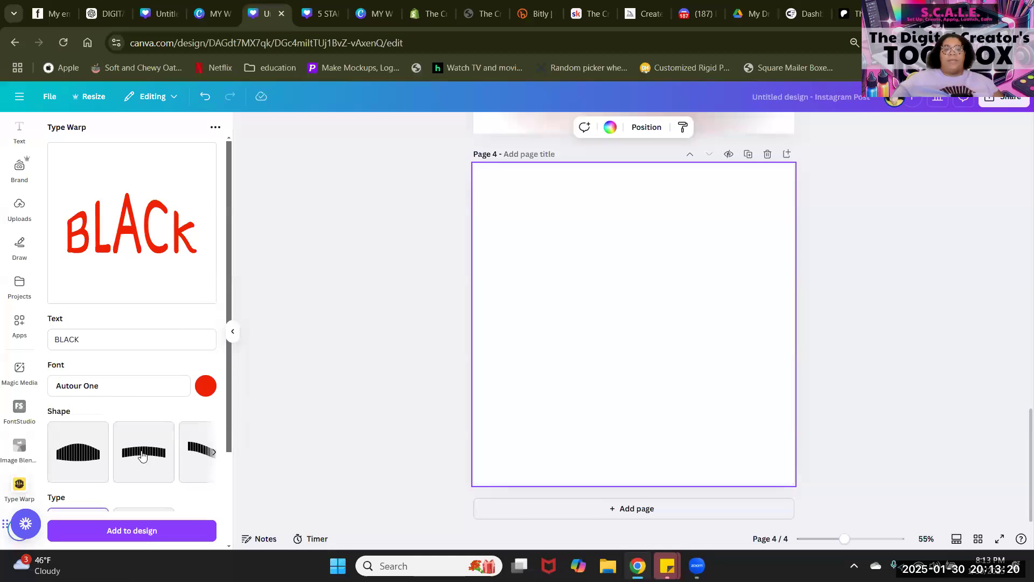
Step: Set the BLACK lettering's font to Alfa Slab One
click(114, 385)
scroll(139, 333, down, 9)
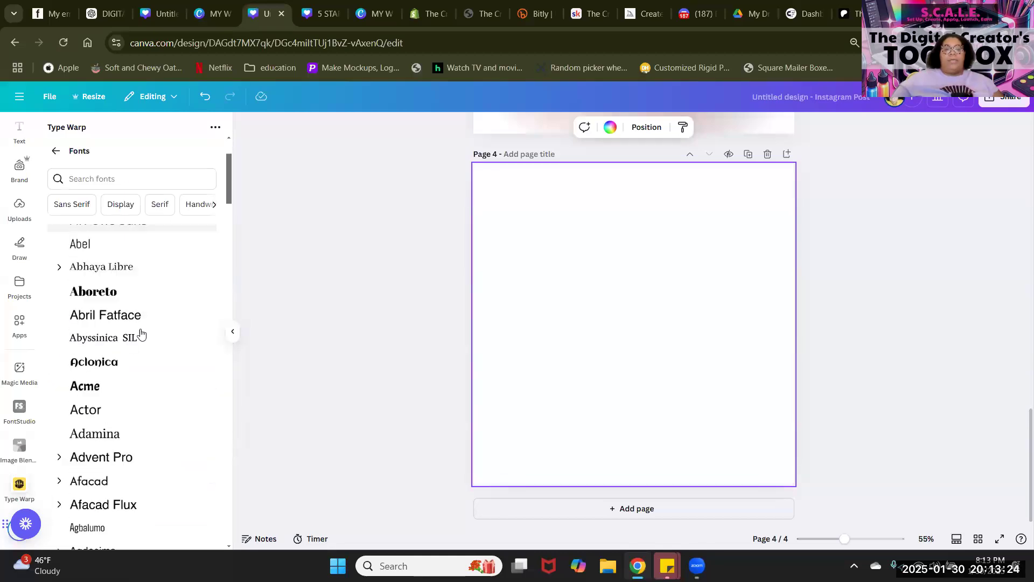
scroll(140, 334, down, 5)
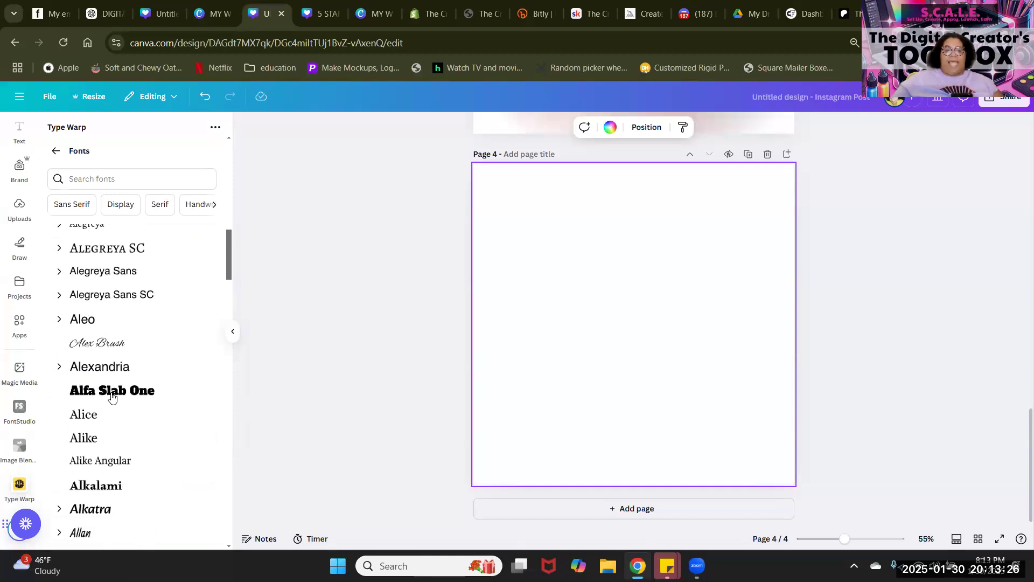
click(143, 394)
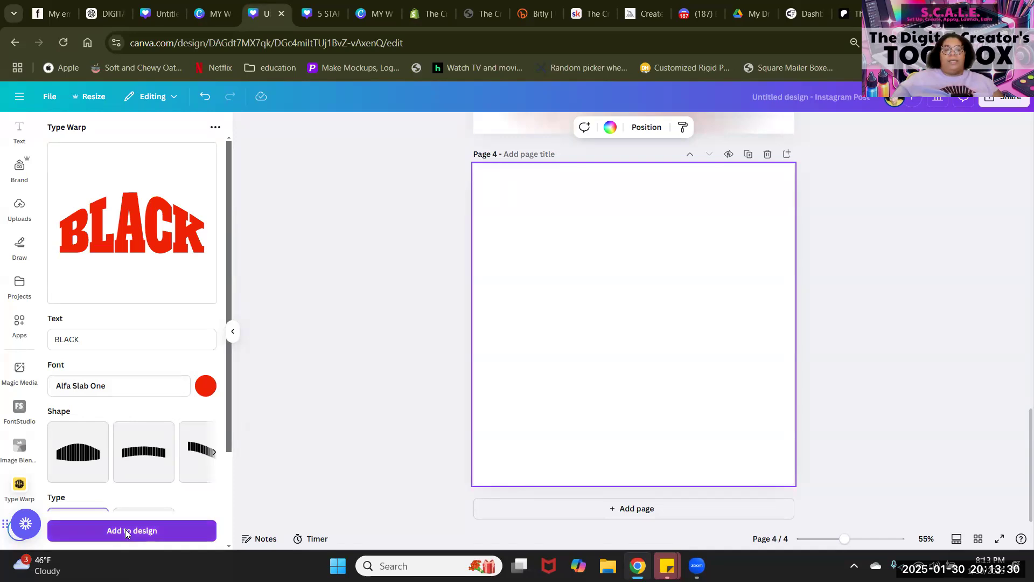
Step: Try the arc, descending S-curve, rising taper and wave shapes on the BLACK lettering
scroll(133, 410, down, 3)
scroll(132, 410, up, 2)
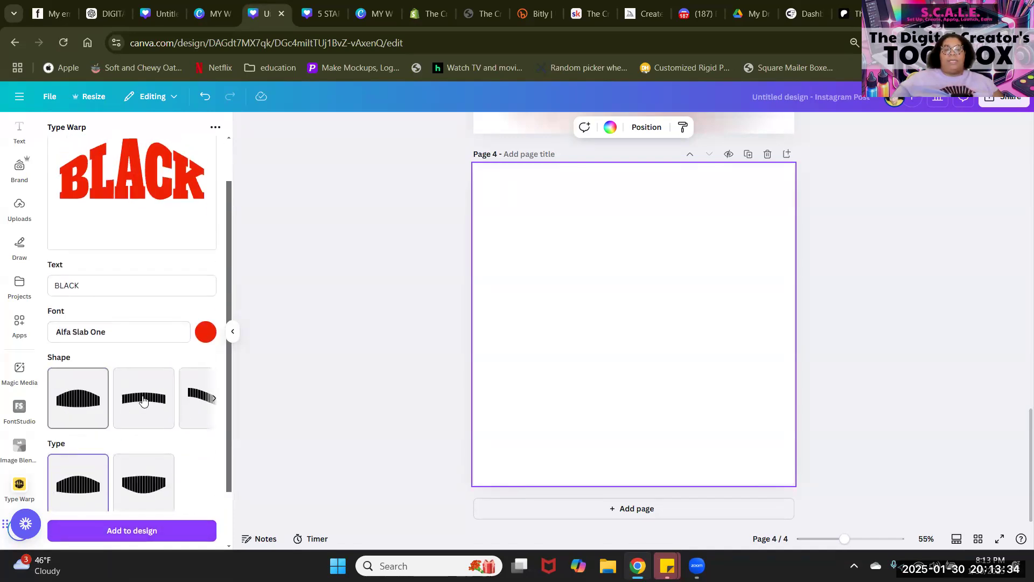
click(138, 396)
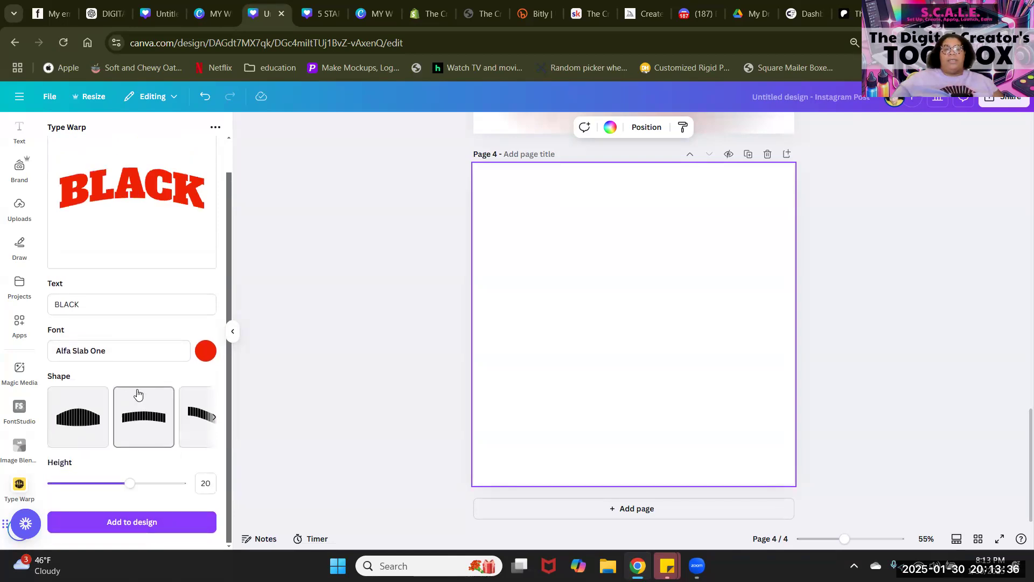
click(194, 416)
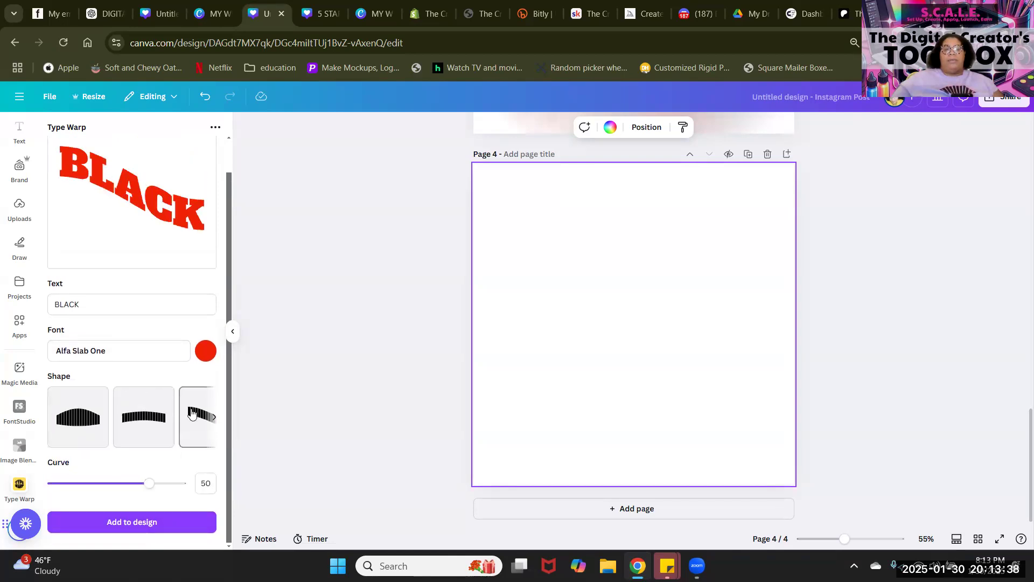
click(214, 417)
click(164, 426)
click(194, 428)
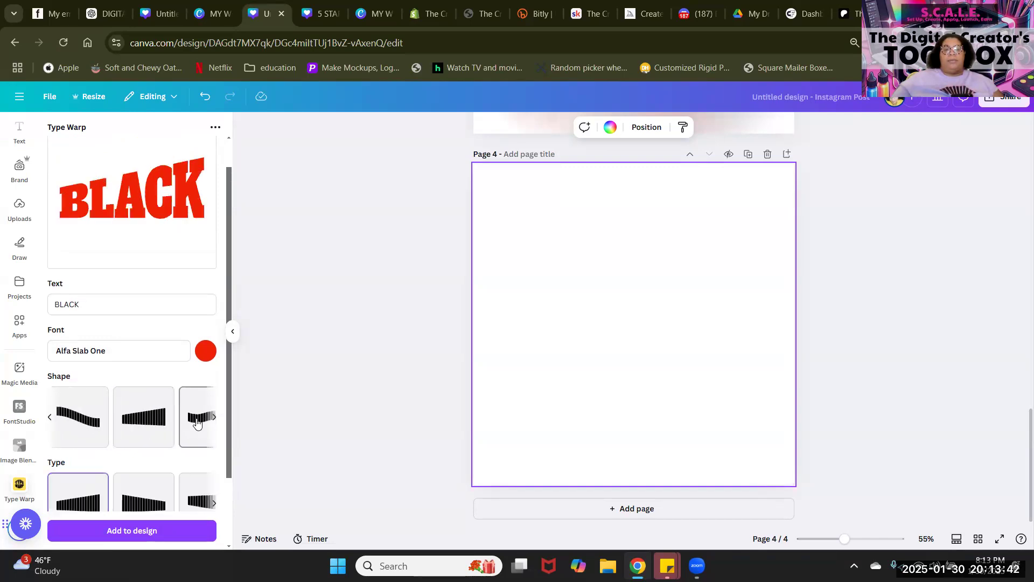
click(213, 423)
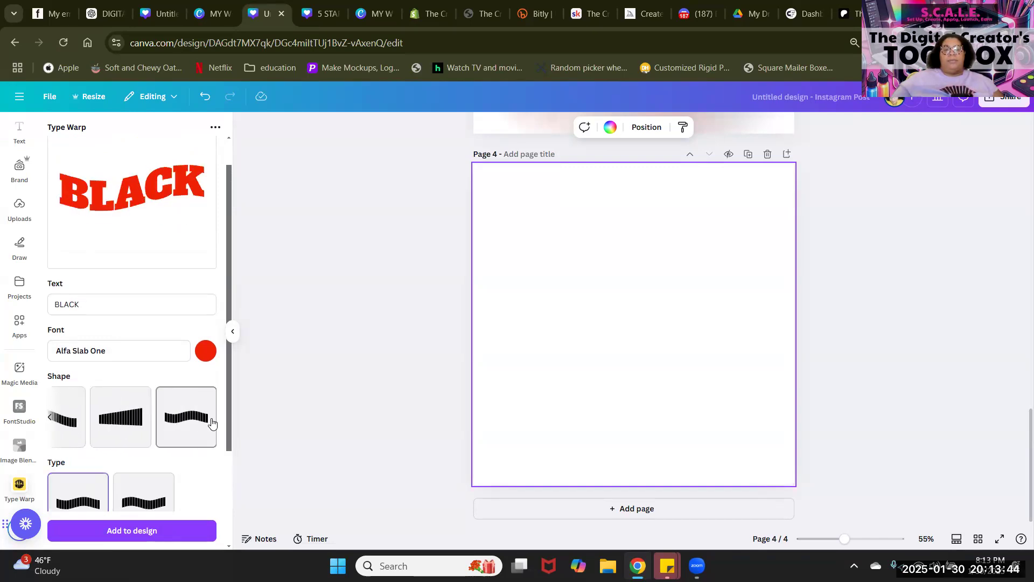
Step: Return the BLACK lettering to the bulge shape and compare its upward and downward types, ending on the upward one
click(130, 424)
click(53, 424)
click(80, 431)
scroll(106, 432, down, 2)
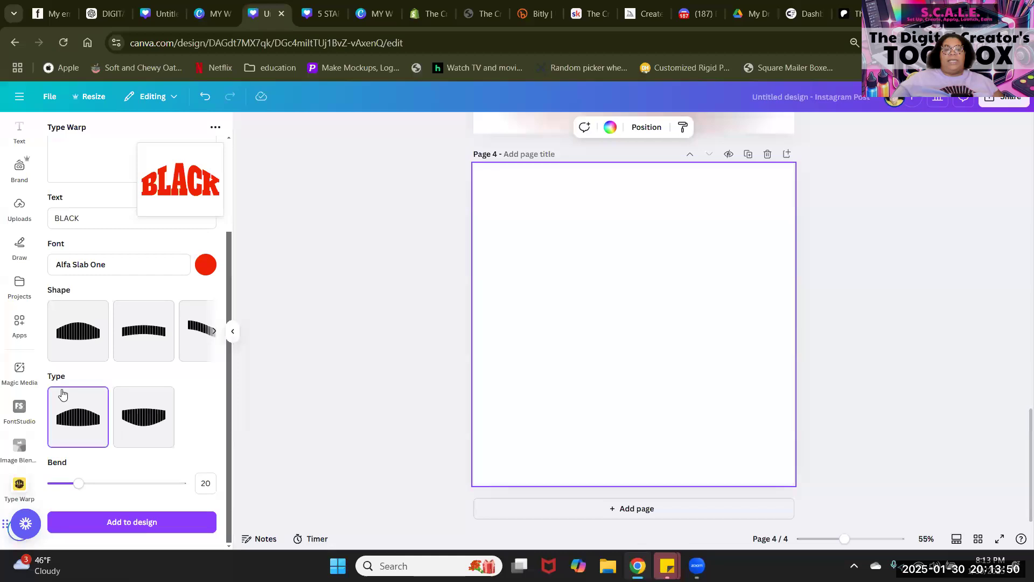
click(155, 433)
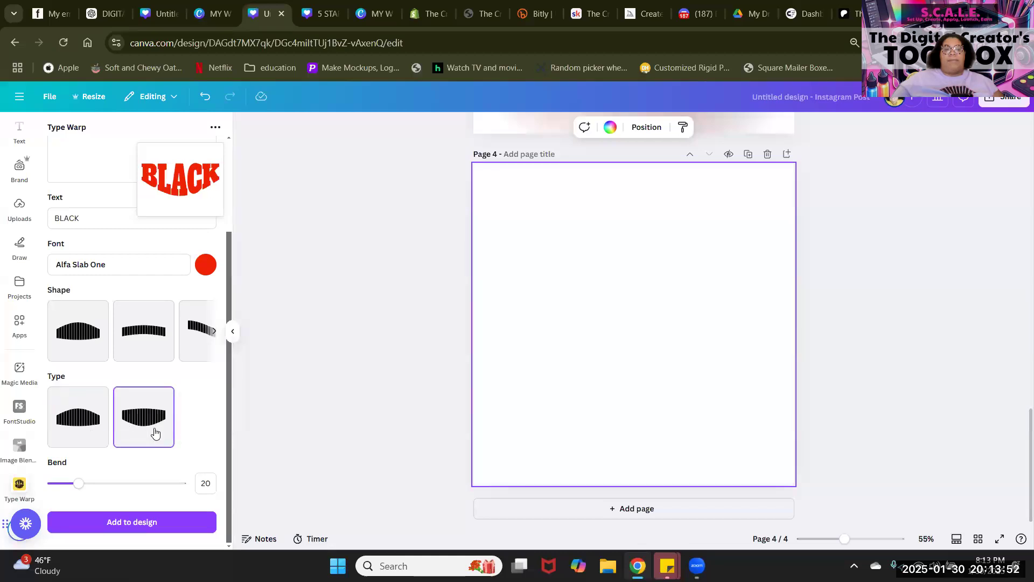
click(75, 424)
click(129, 416)
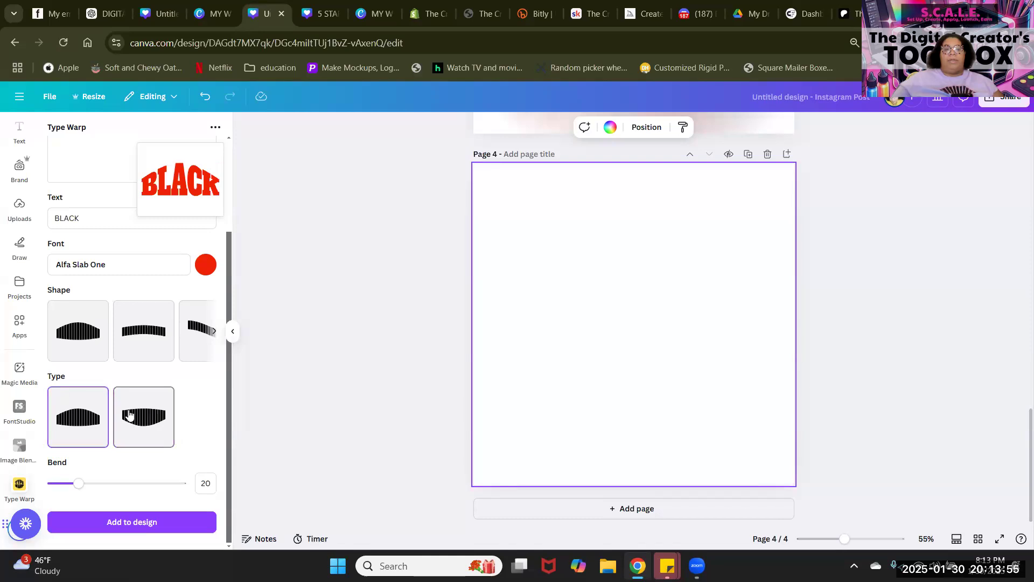
click(56, 434)
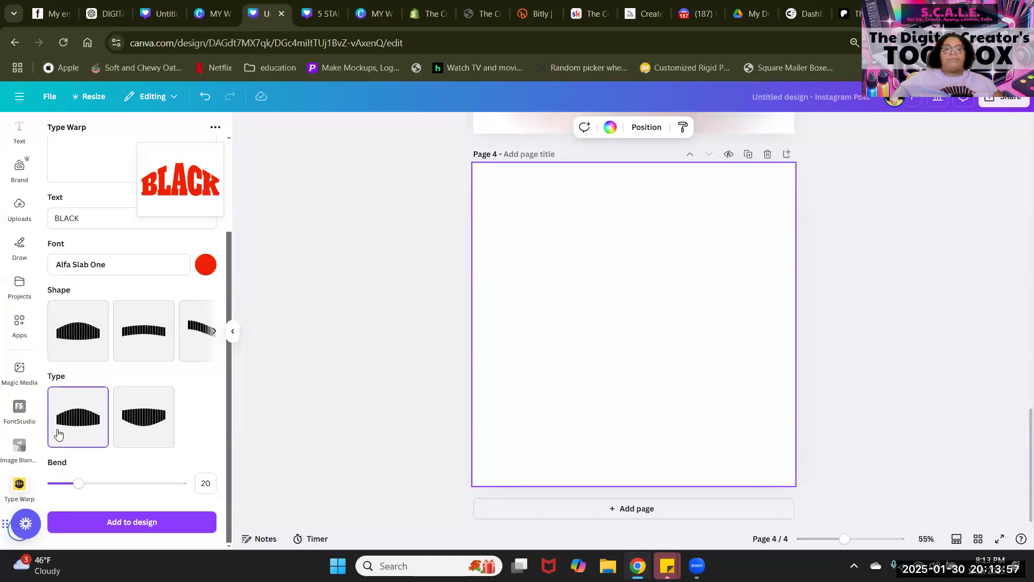
Step: Try the arc shape at height 13, and switch the BLACK lettering to the descending S-curve shape with curve 52
click(163, 352)
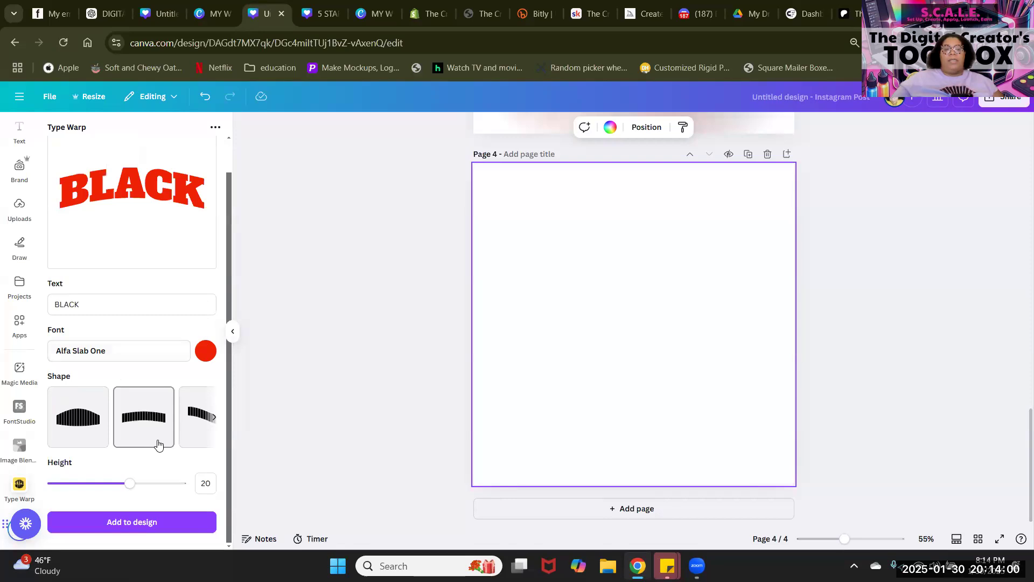
mouse_move(136, 488)
mouse_down()
mouse_move(170, 483)
mouse_move(46, 484)
mouse_move(166, 484)
mouse_move(126, 485)
mouse_up()
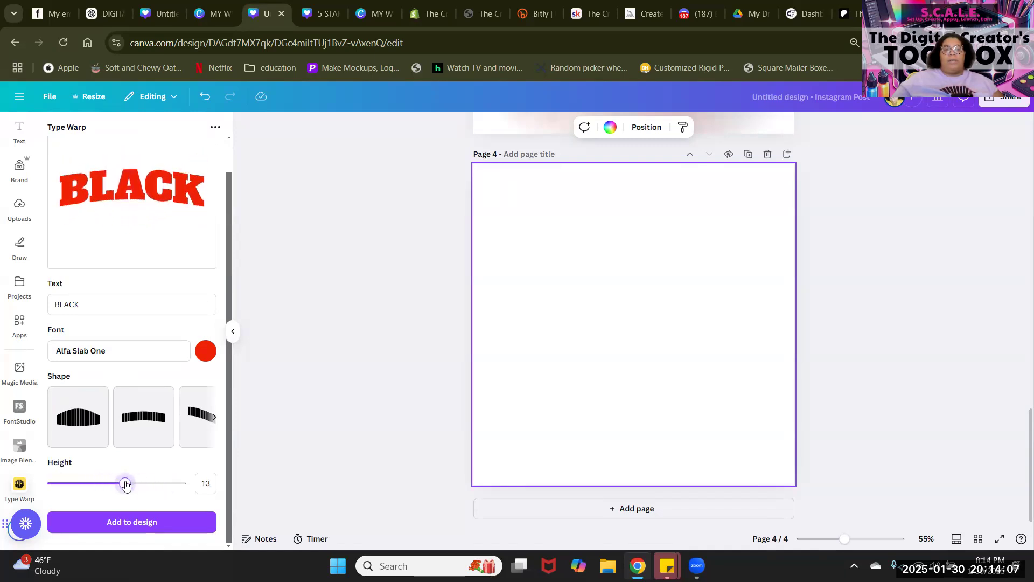
click(197, 437)
mouse_move(148, 483)
mouse_down()
mouse_move(67, 483)
mouse_move(166, 487)
mouse_move(151, 486)
mouse_up()
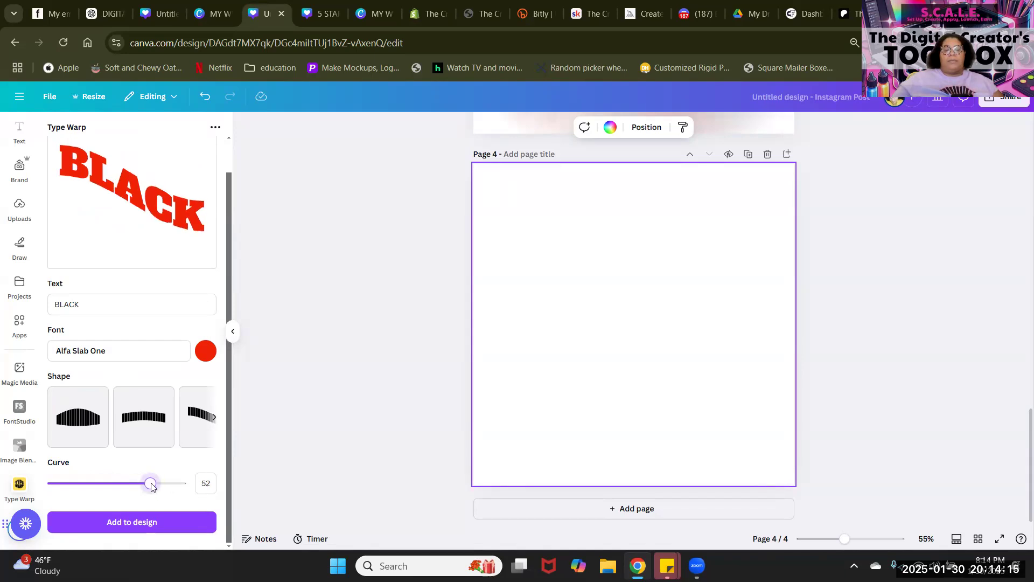
Step: Try the taper shape on the BLACK lettering, compare its types, and set the descending-baseline type's rise to 54
click(214, 419)
click(214, 420)
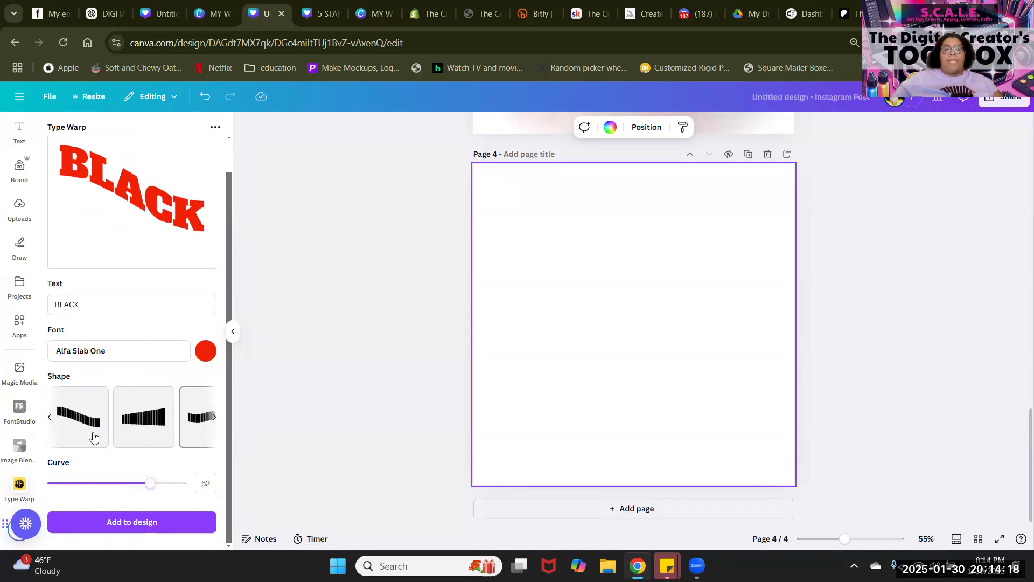
click(162, 421)
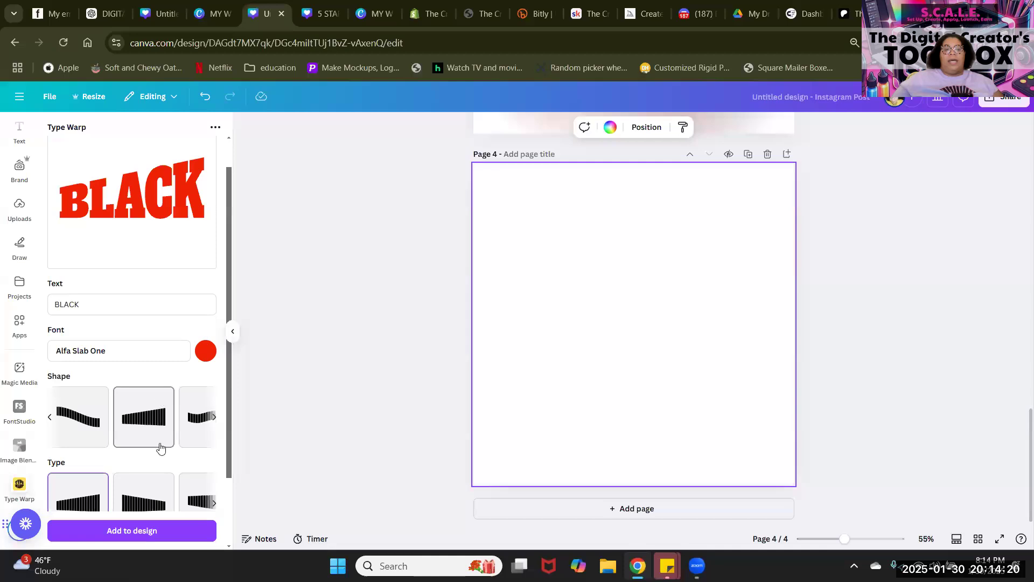
scroll(129, 437, down, 2)
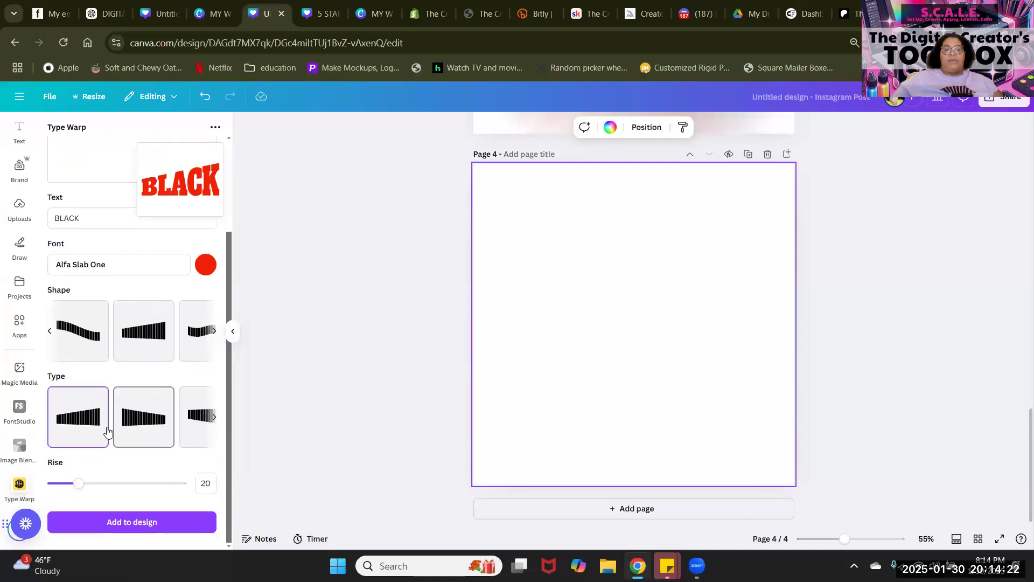
click(144, 423)
click(194, 424)
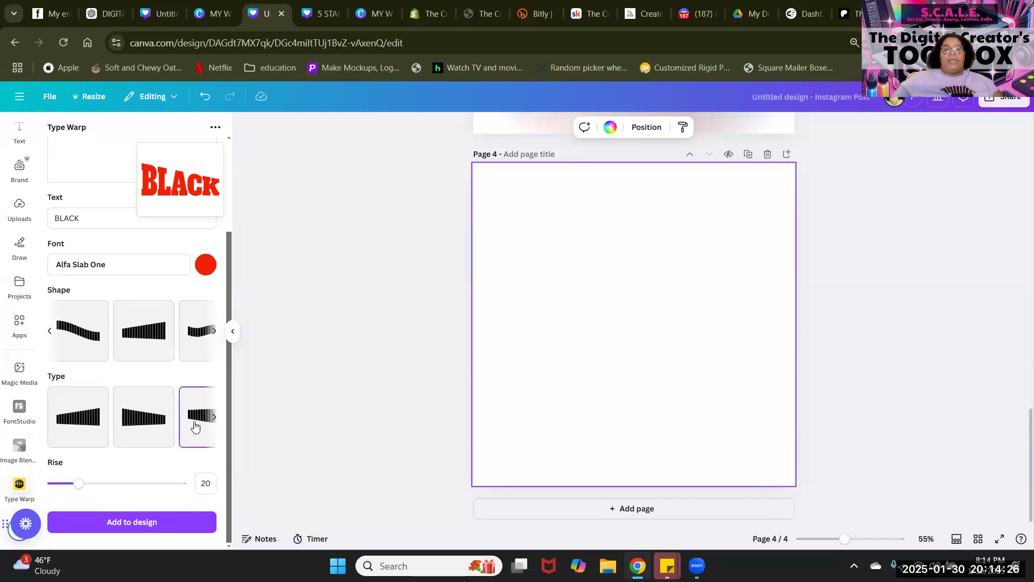
drag(76, 487, 123, 485)
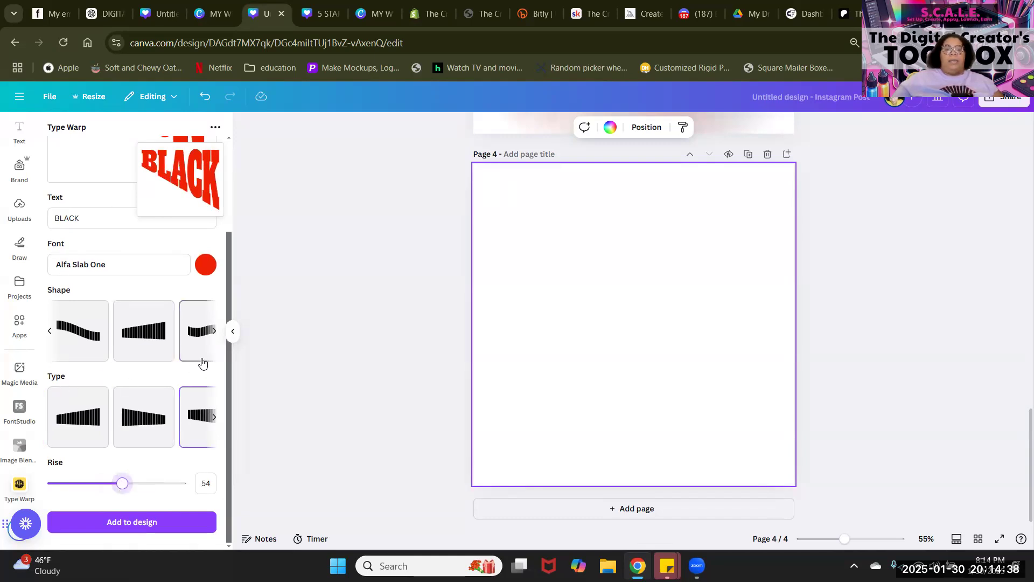
Step: Try the wave shape on the BLACK lettering with waves 27, the second wave type and wave height 17
click(211, 335)
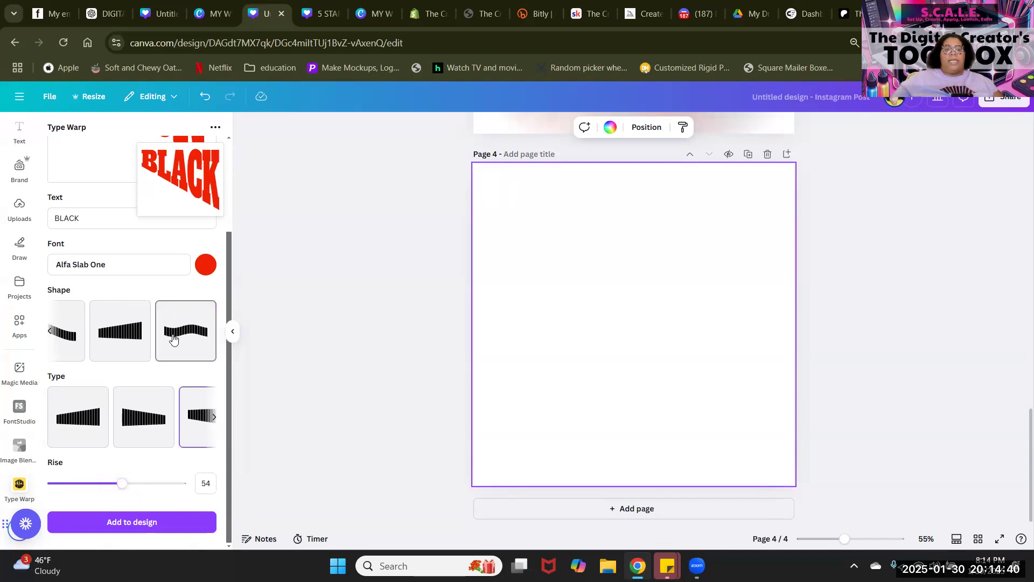
click(173, 338)
click(84, 428)
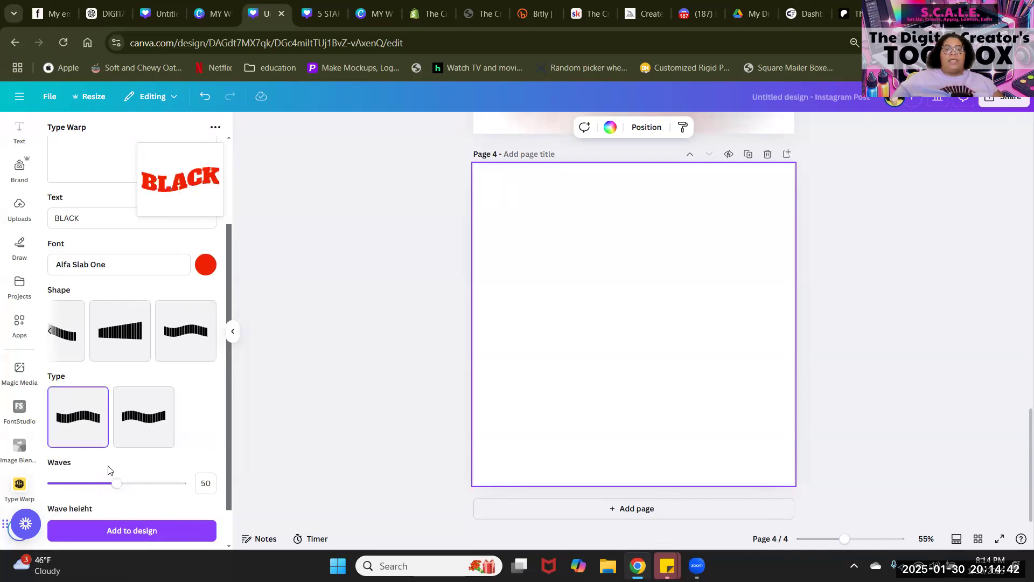
drag(116, 483, 87, 481)
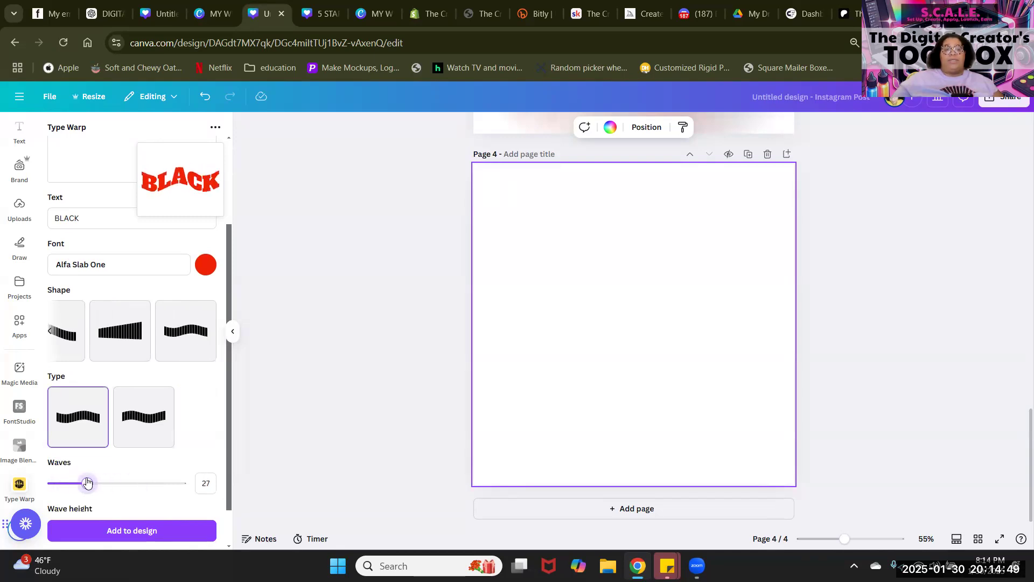
click(143, 425)
click(55, 423)
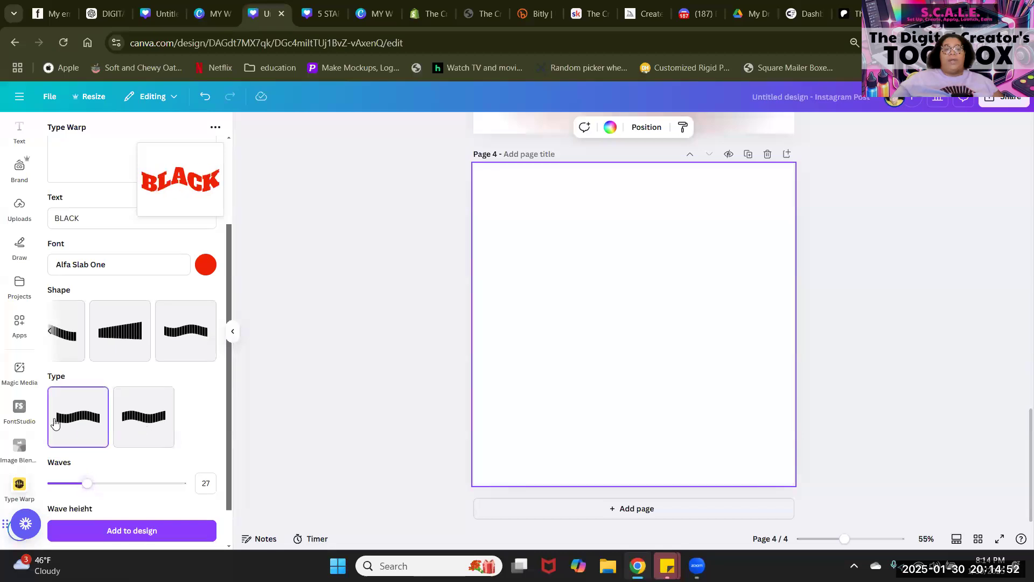
click(139, 427)
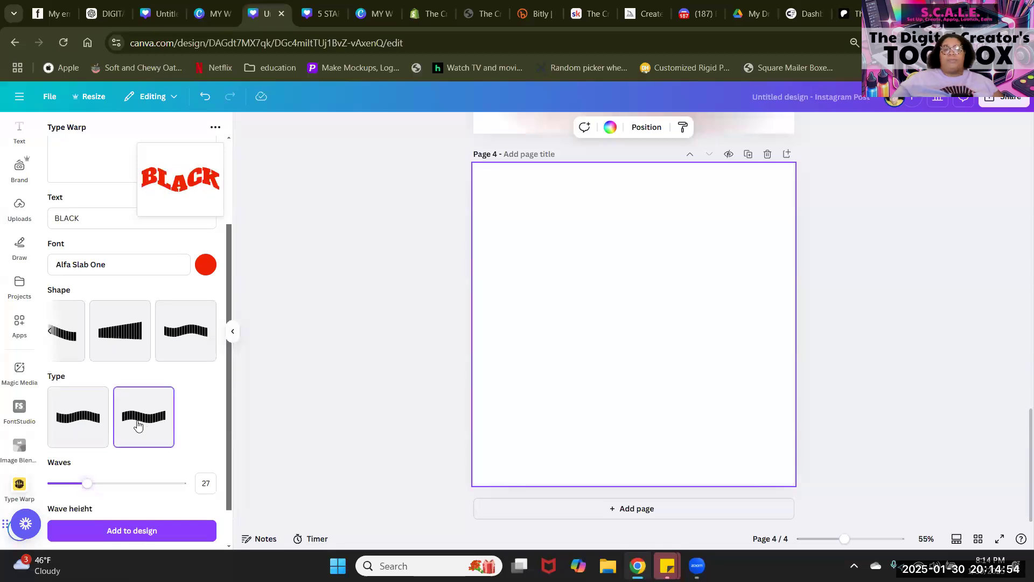
scroll(147, 483, down, 1)
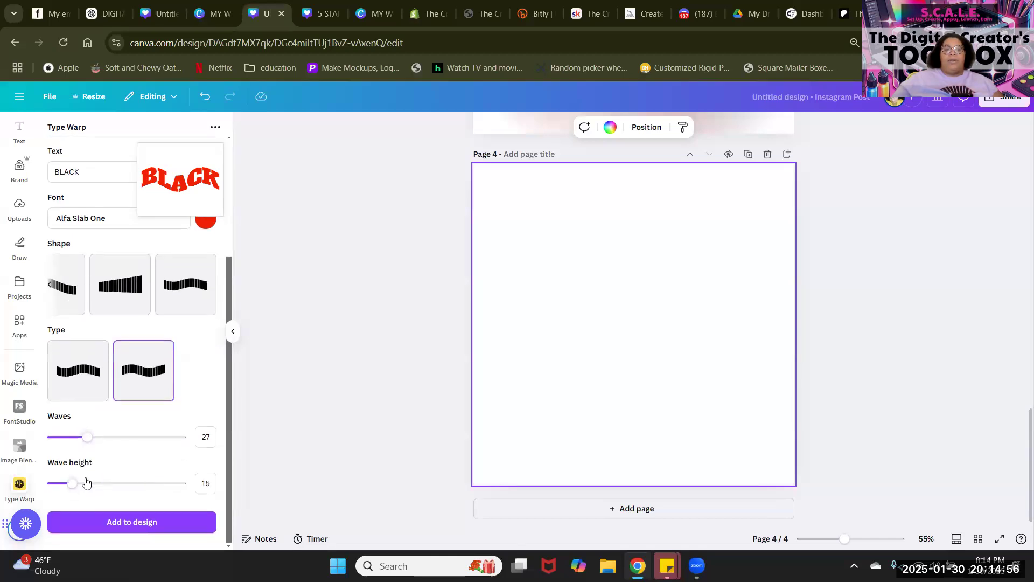
mouse_move(83, 490)
mouse_down()
mouse_move(113, 490)
mouse_move(55, 489)
mouse_move(103, 495)
mouse_move(75, 500)
mouse_up()
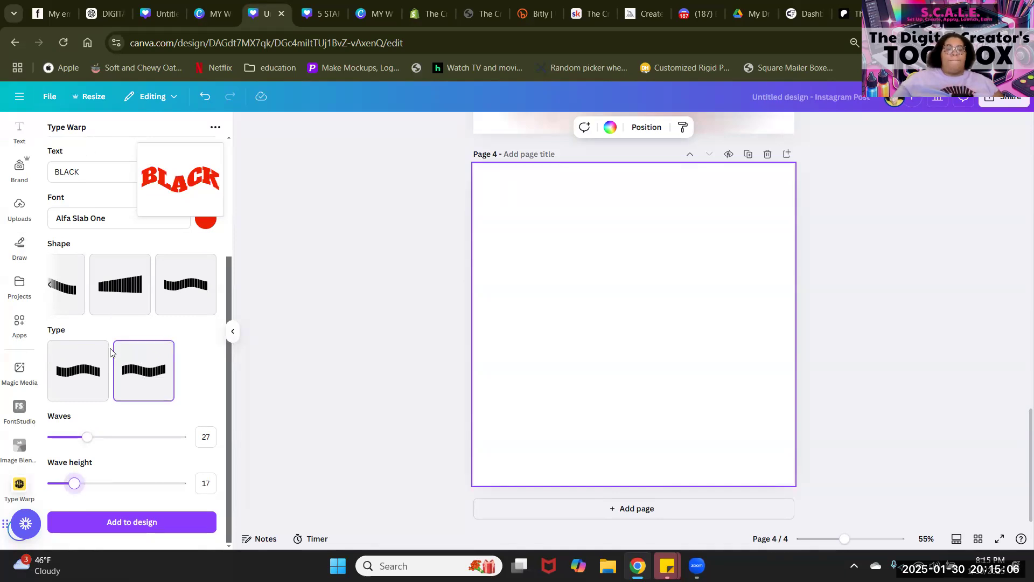
Step: Give the BLACK lettering the taper shape that rises to the right, set rise to 28, and add it to the page
click(123, 292)
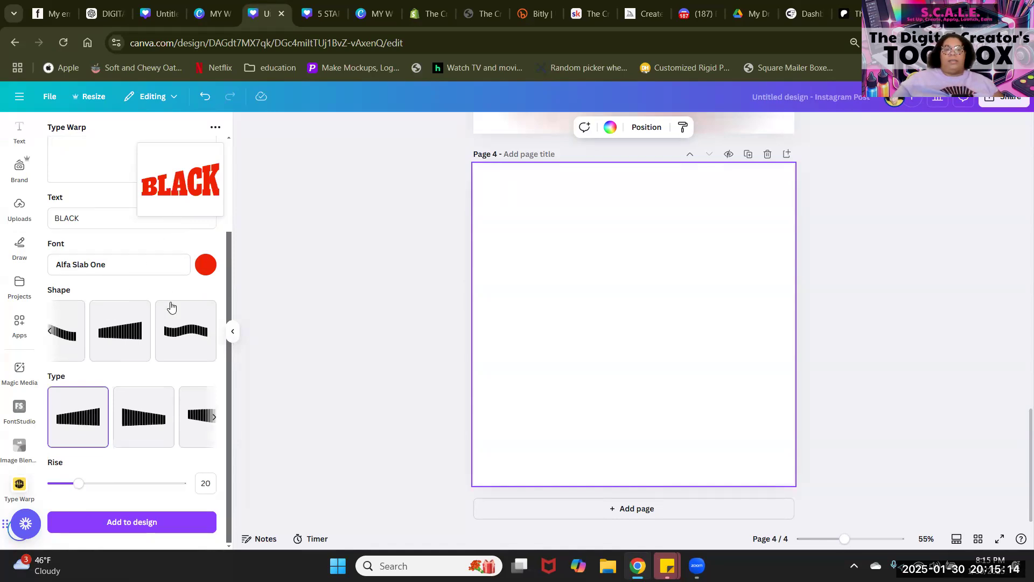
click(151, 426)
click(93, 428)
drag(77, 486, 89, 485)
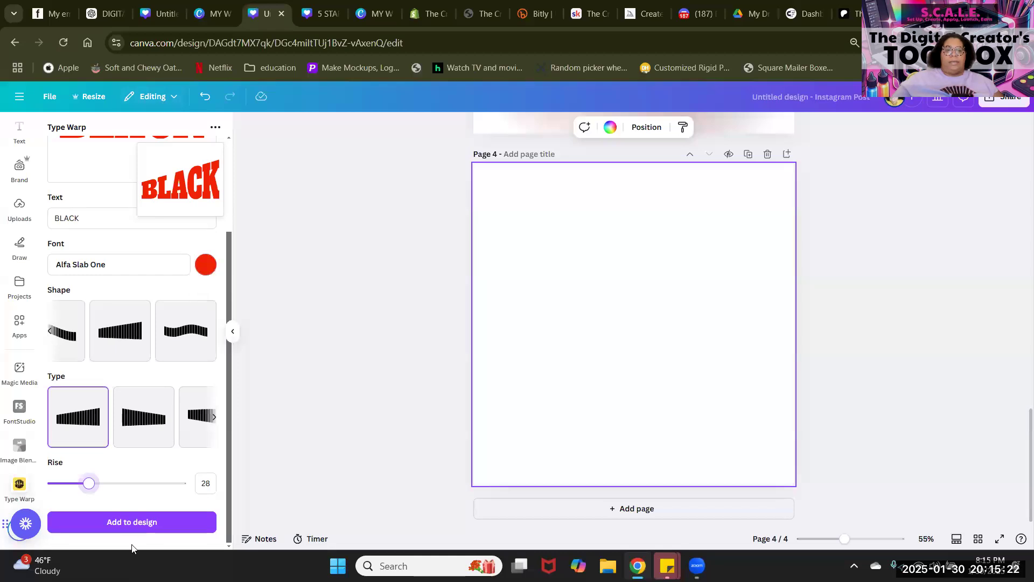
click(149, 529)
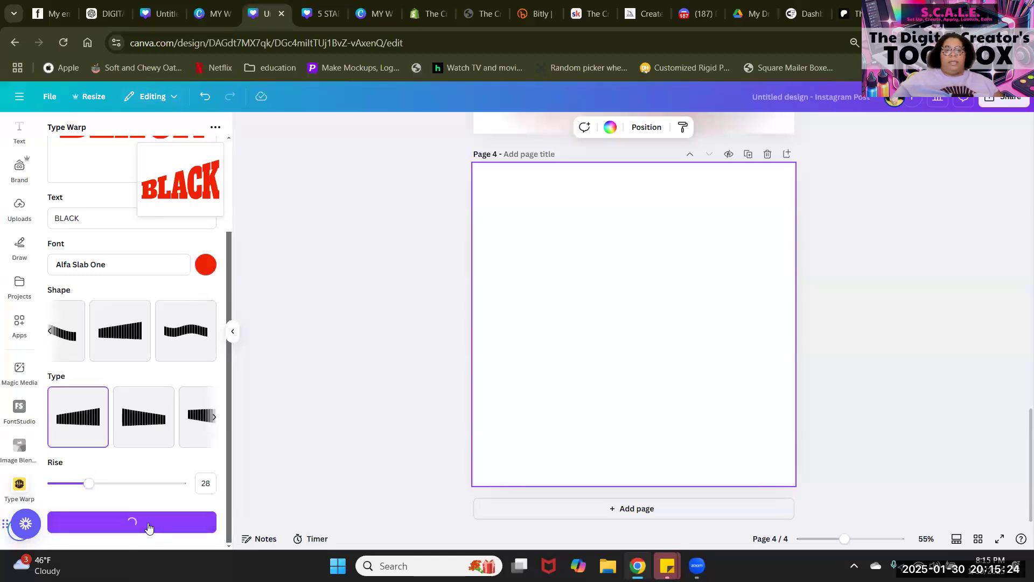
Step: Try changing the placed BLACK lettering to LOVE with the last taper type, and undo the update
click(91, 216)
key(BackSpace)
key(BackSpace)
key(BackSpace)
key(BackSpace)
key(BackSpace)
text(LOV)
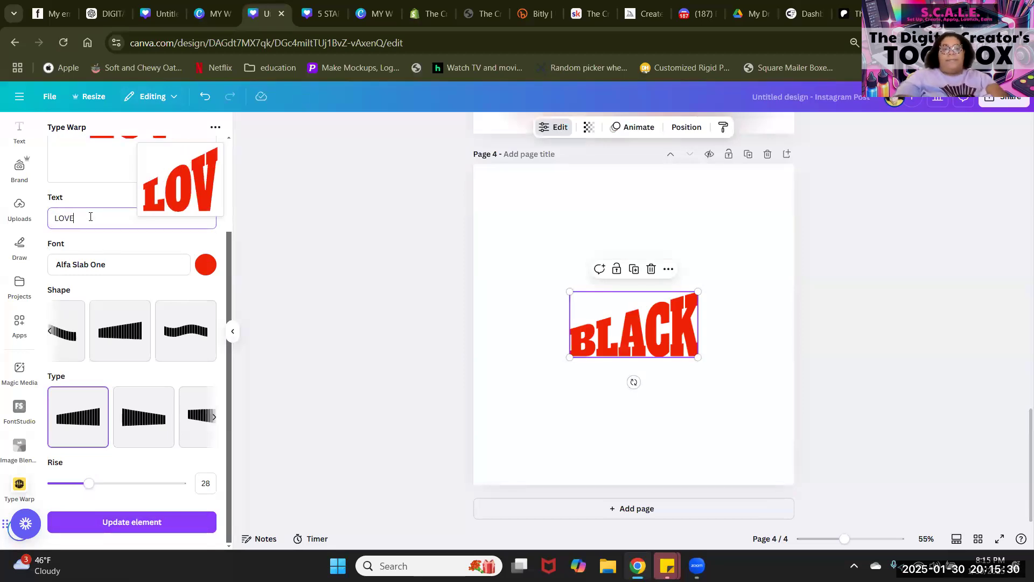
text(E)
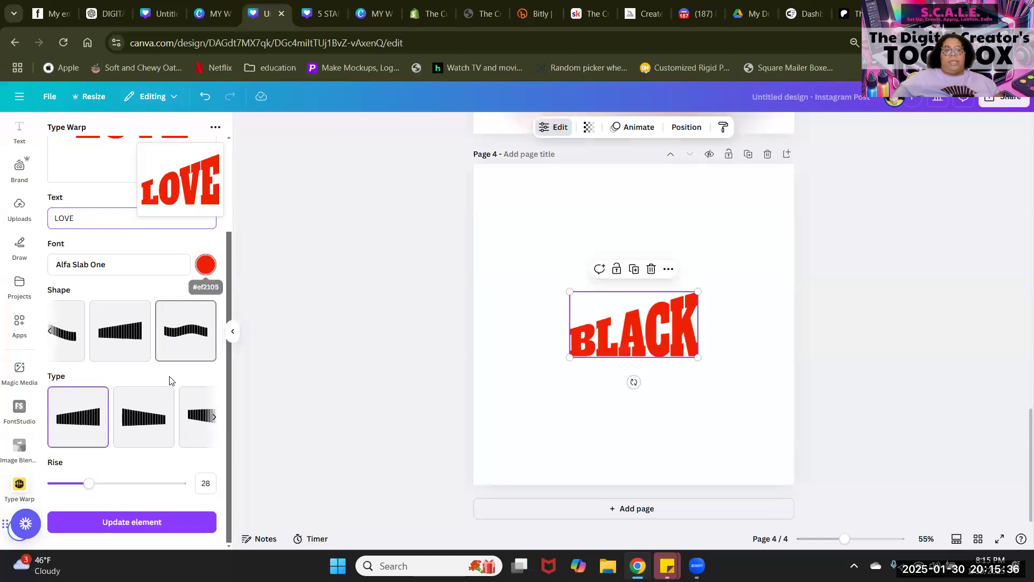
click(148, 421)
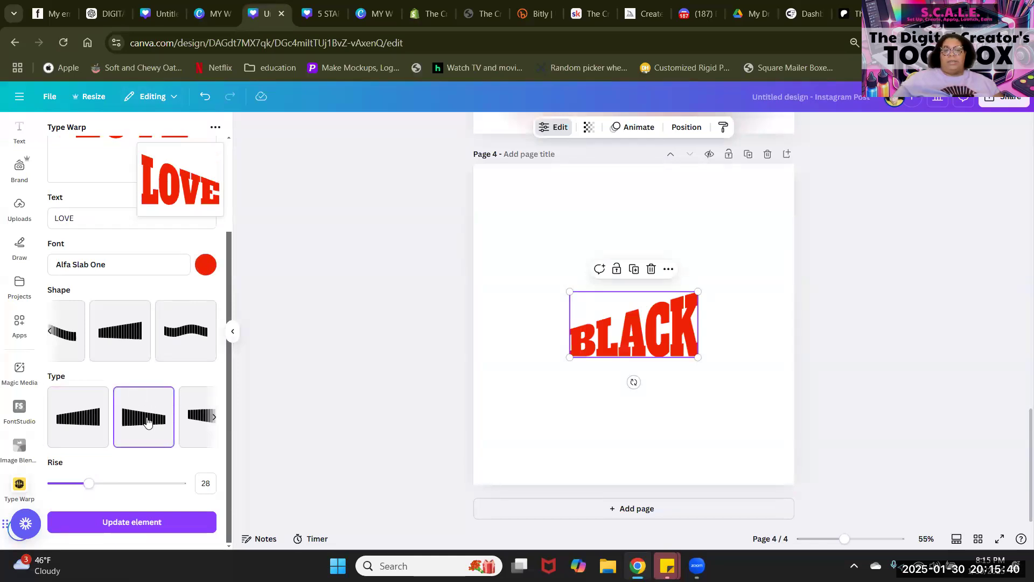
click(193, 425)
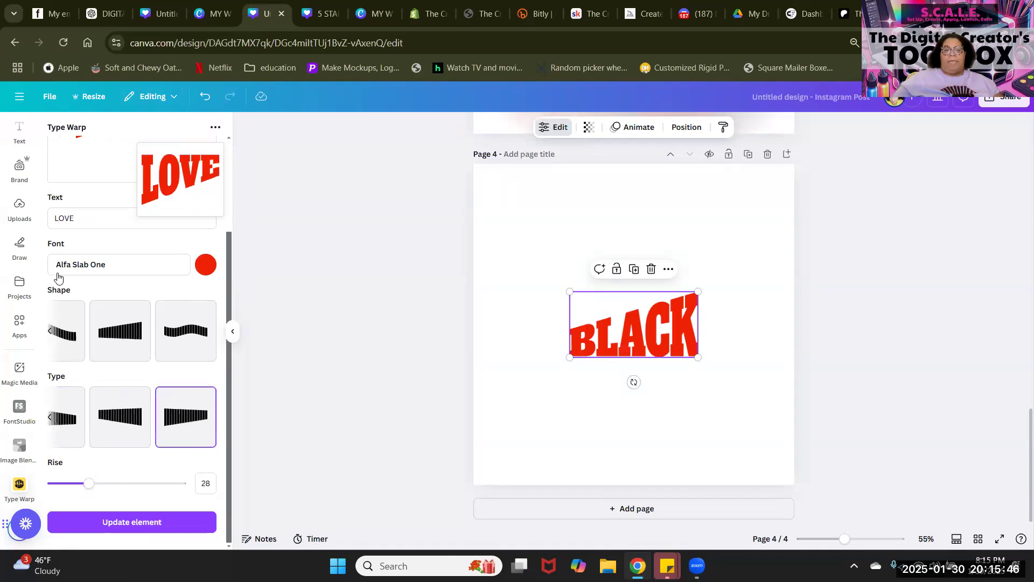
click(158, 518)
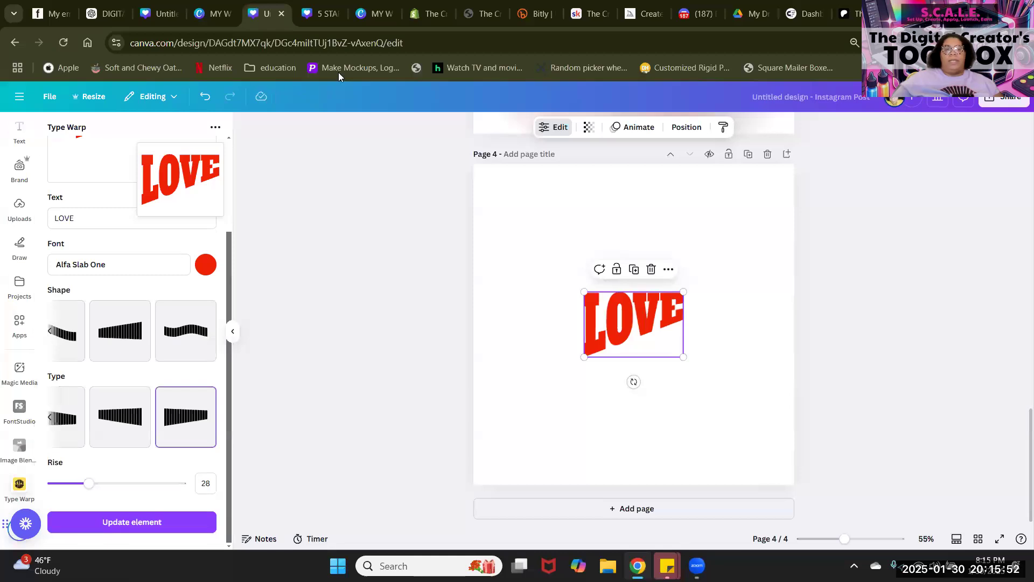
click(205, 96)
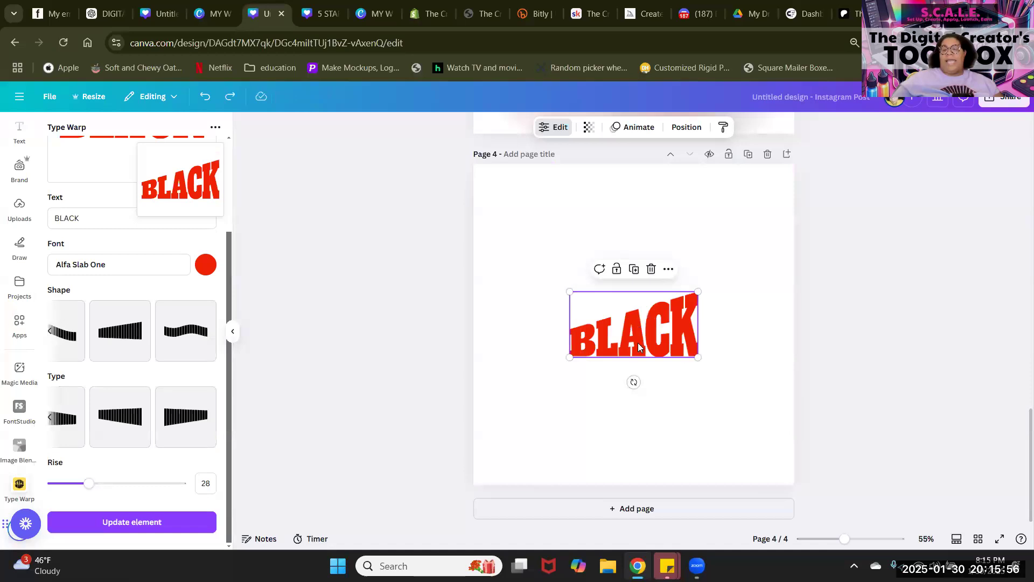
Step: Move the BLACK lettering to the upper part of the page and start separate lettering with the text LOVE
drag(655, 263, 657, 261)
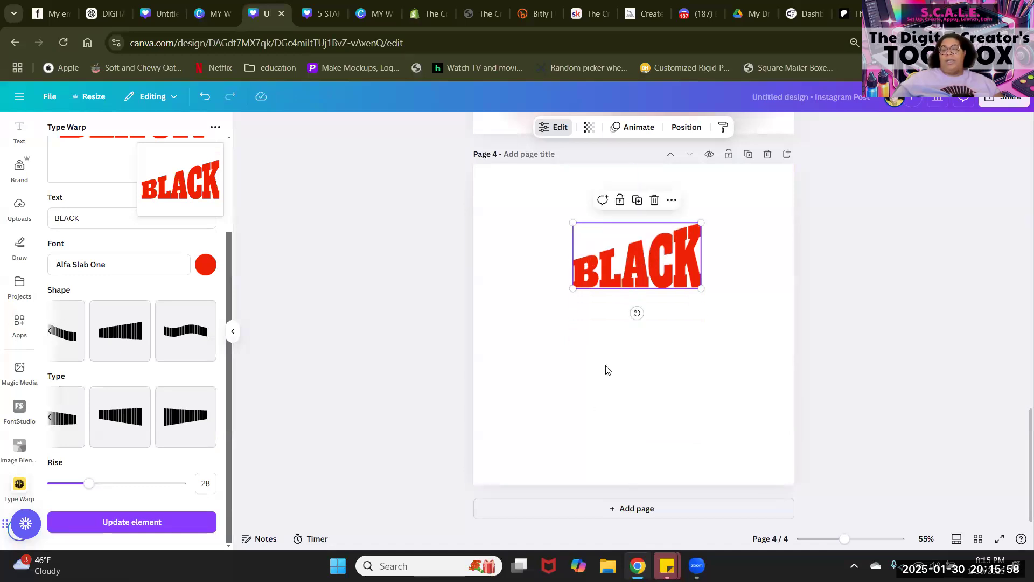
click(552, 481)
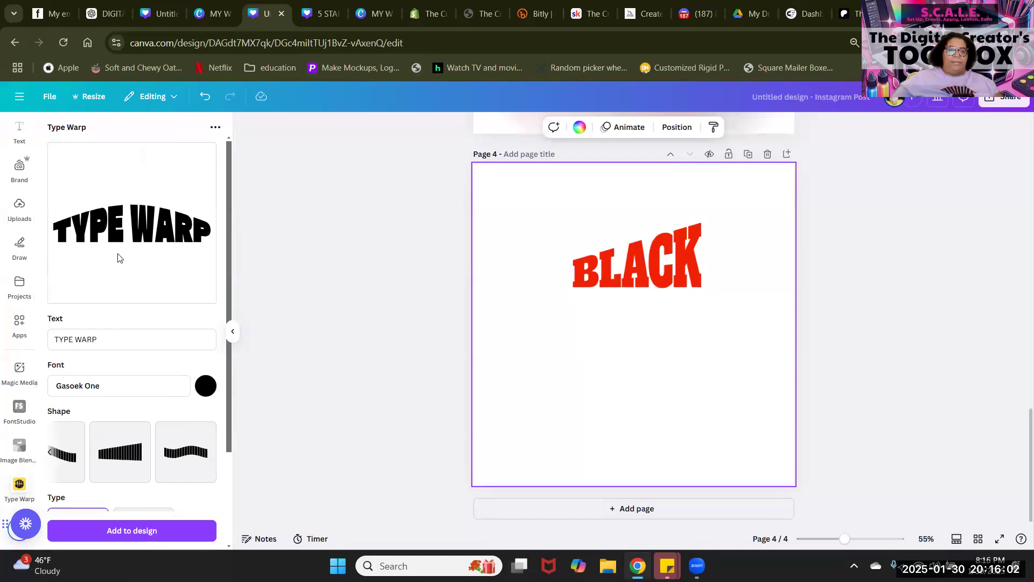
click(124, 335)
triple_click(125, 335)
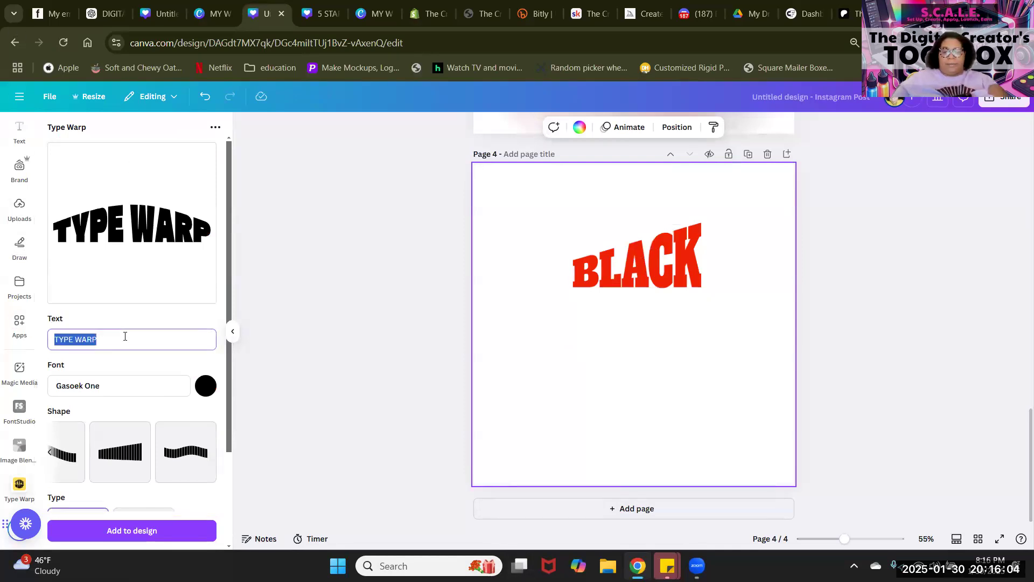
text(LOVE)
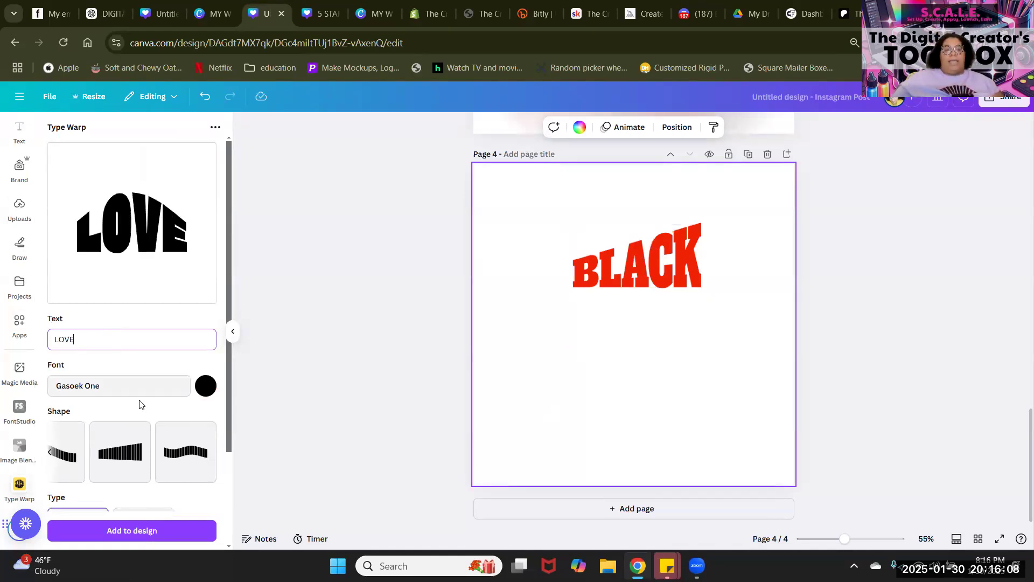
Step: Set the LOVE lettering's font to Alfa Slab One
click(143, 384)
scroll(153, 363, down, 5)
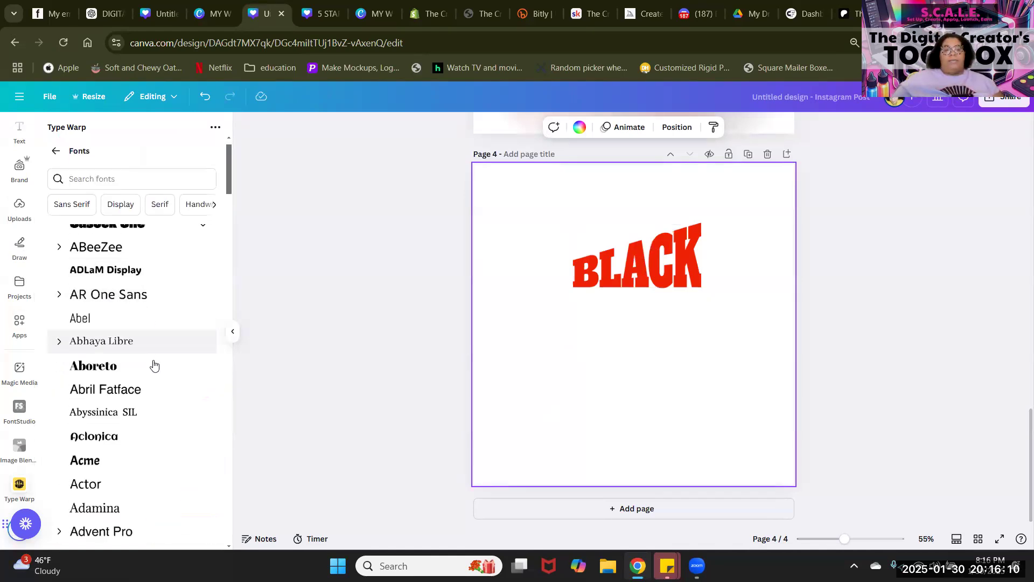
scroll(153, 365, down, 5)
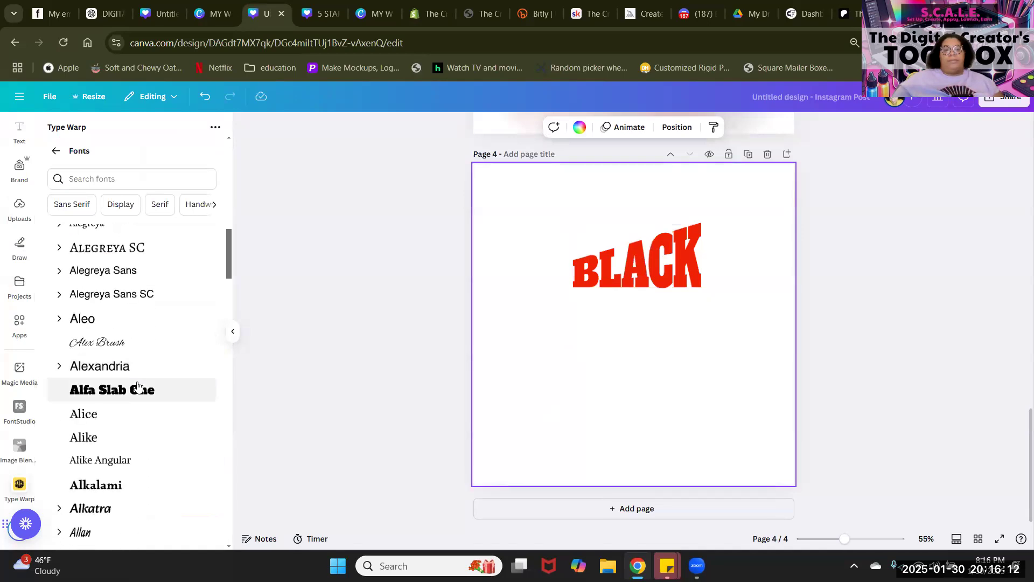
click(130, 399)
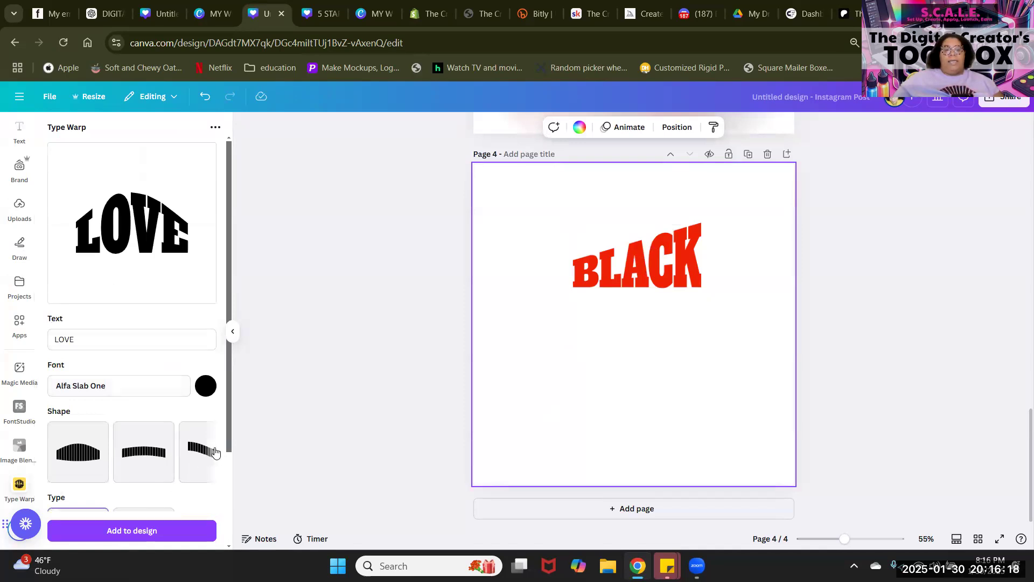
Step: Give the LOVE lettering the taper shape's last type, with a baseline rising to the right, and add it below BLACK
click(214, 452)
click(151, 453)
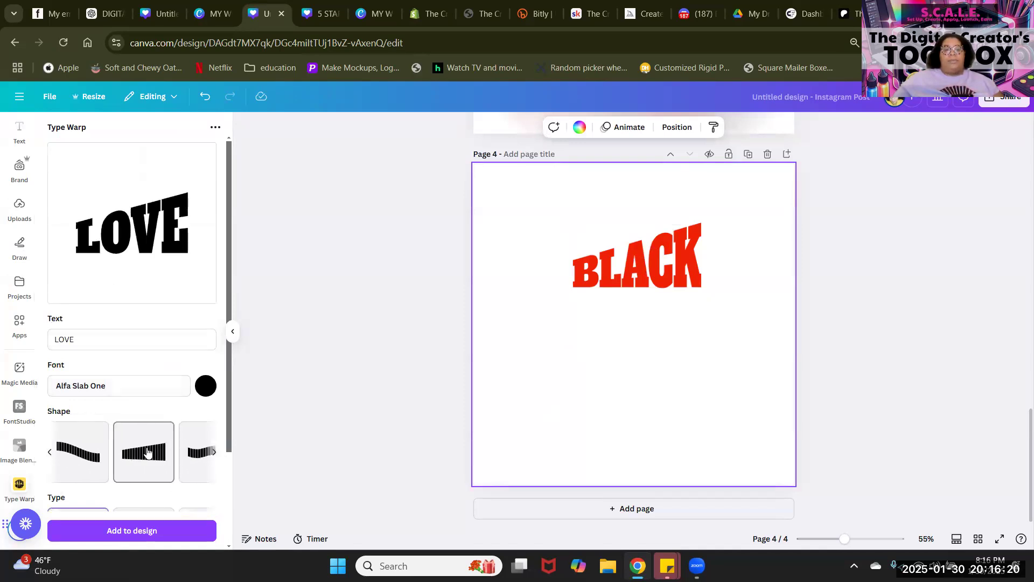
scroll(149, 452, down, 2)
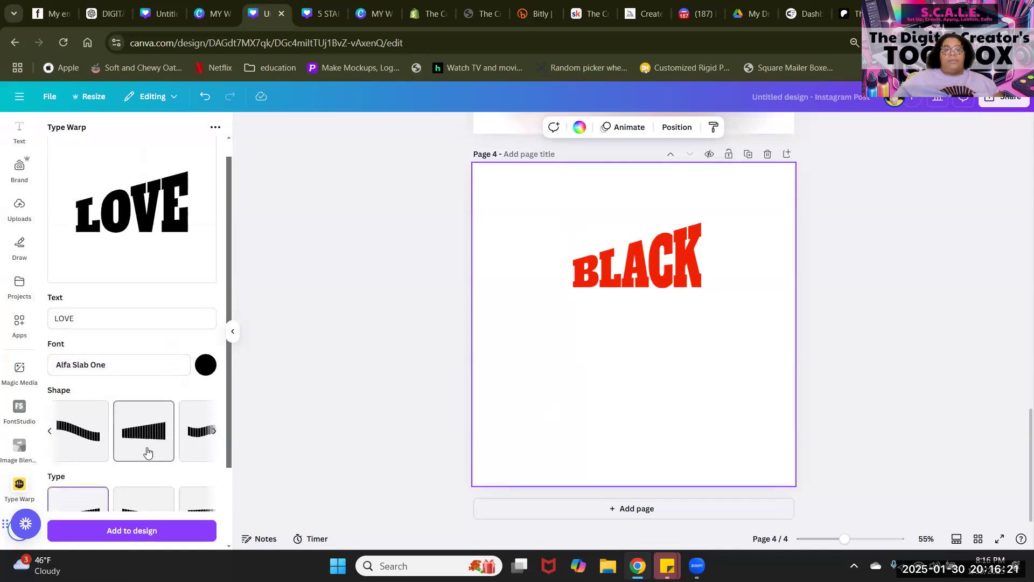
click(215, 422)
click(187, 419)
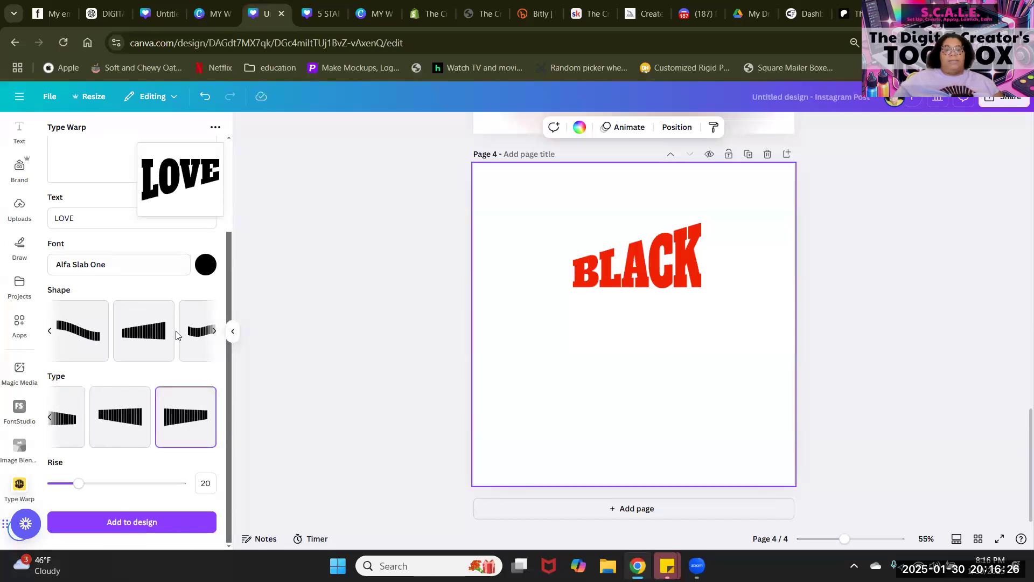
scroll(176, 335, up, 1)
scroll(176, 335, up, 2)
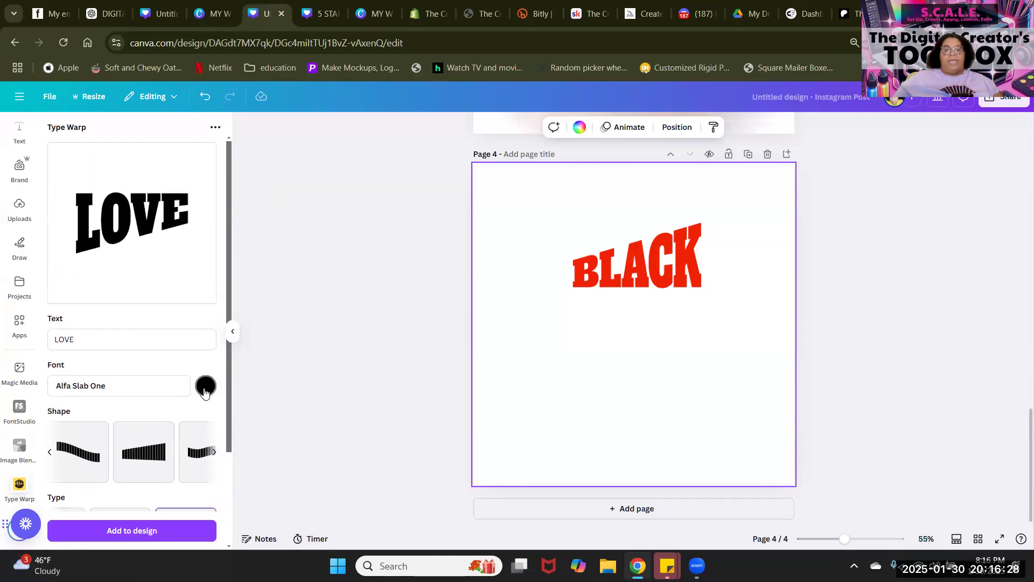
scroll(205, 389, down, 3)
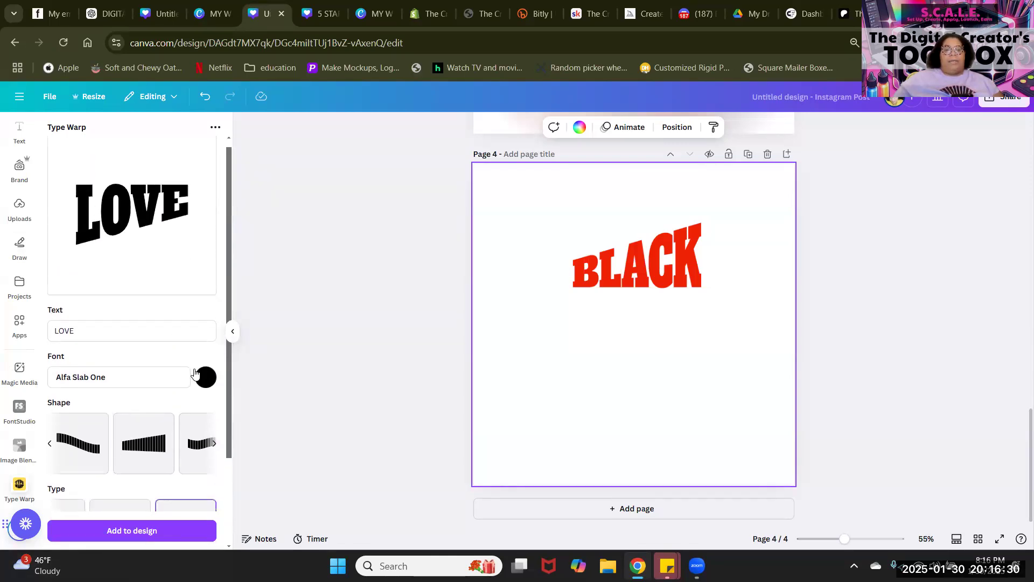
click(160, 523)
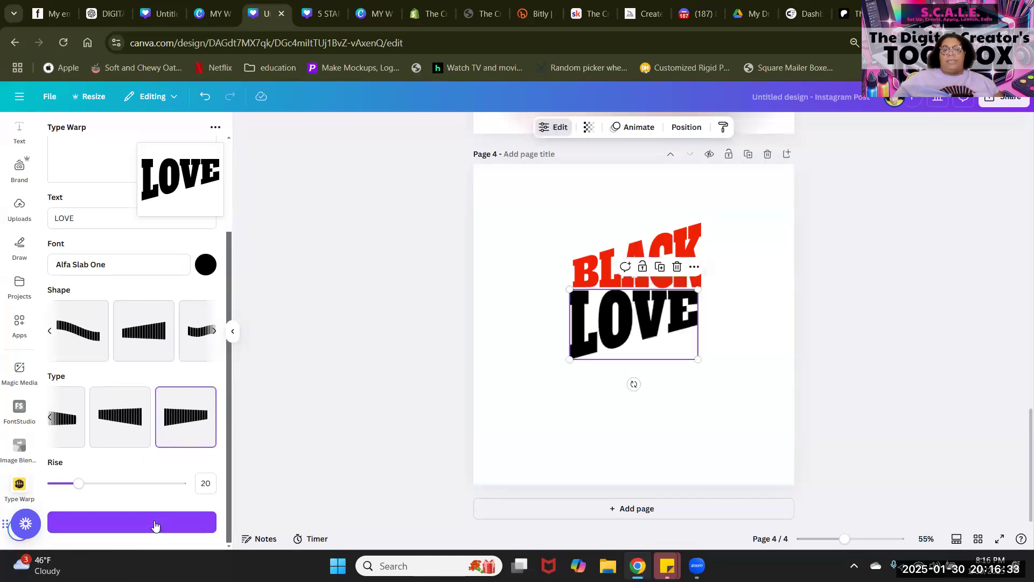
click(646, 445)
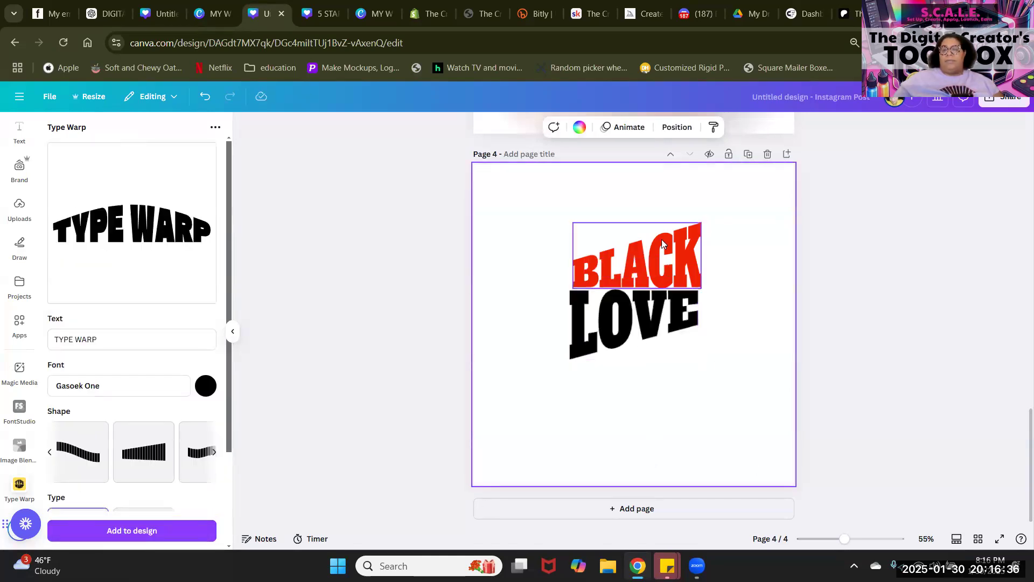
Step: Enlarge the BLACK and LOVE lettering together, center them on the page, and align BLACK's edges with LOVE
drag(522, 215, 694, 396)
drag(703, 226, 795, 169)
drag(715, 259, 679, 335)
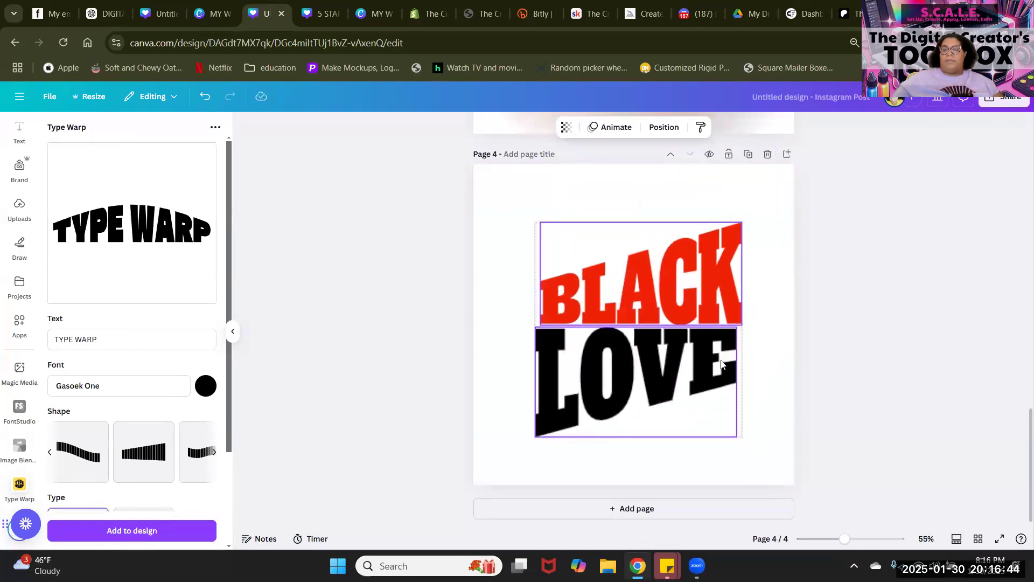
click(700, 300)
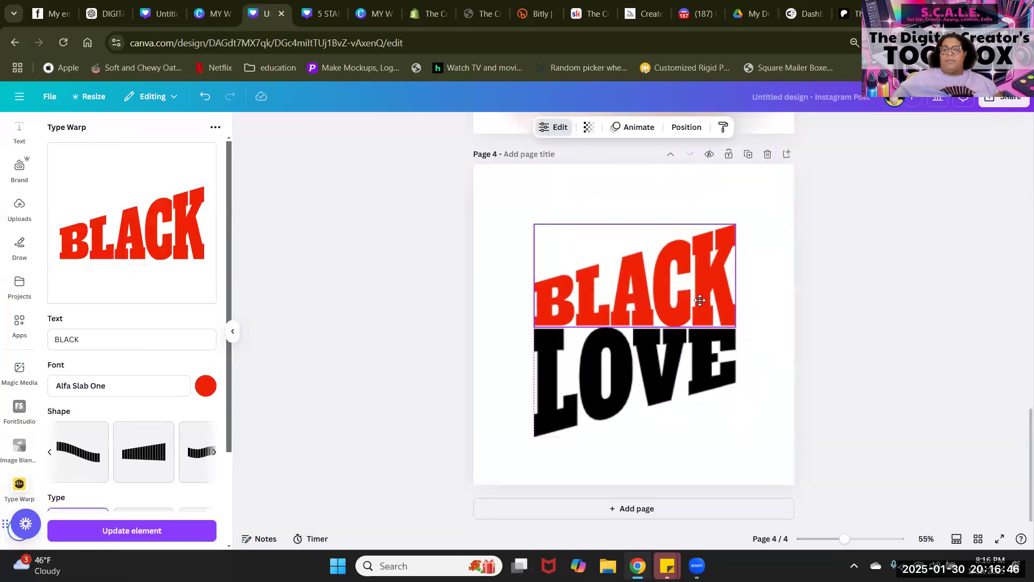
click(724, 406)
click(527, 230)
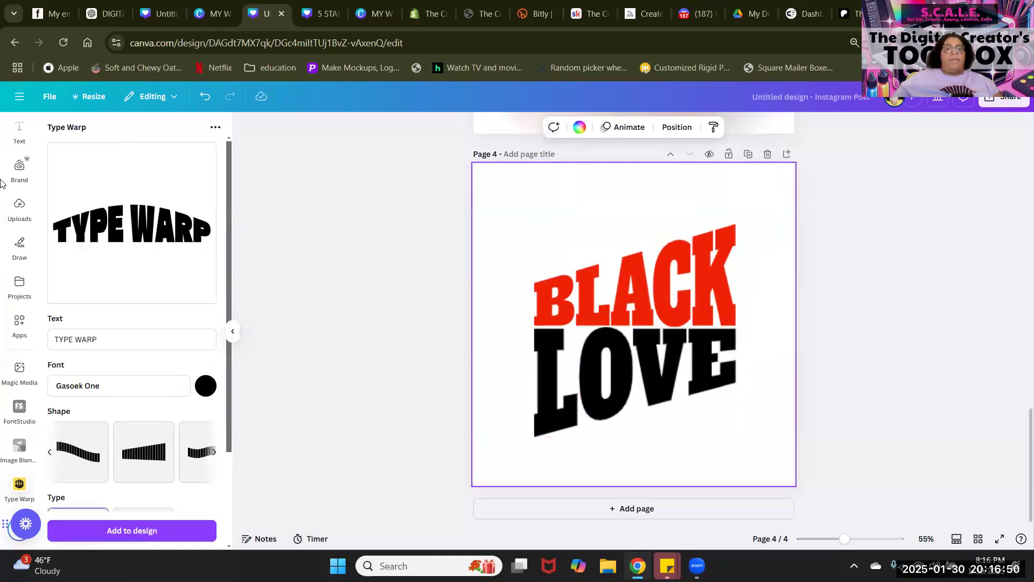
Step: Search the elements for RED HEARTS and add the graphic of a trail of small red hearts to the page
scroll(24, 235, up, 2)
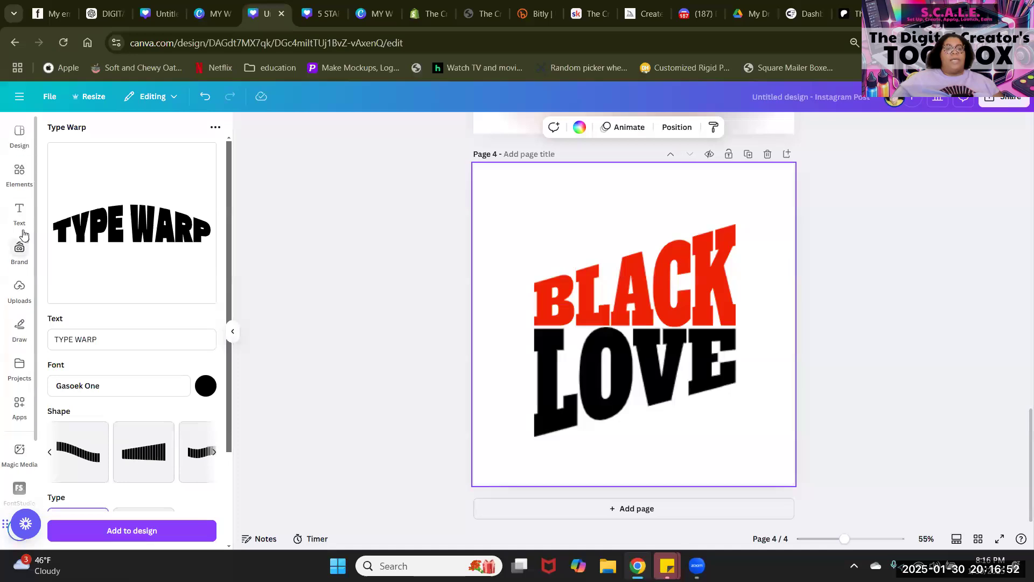
click(19, 172)
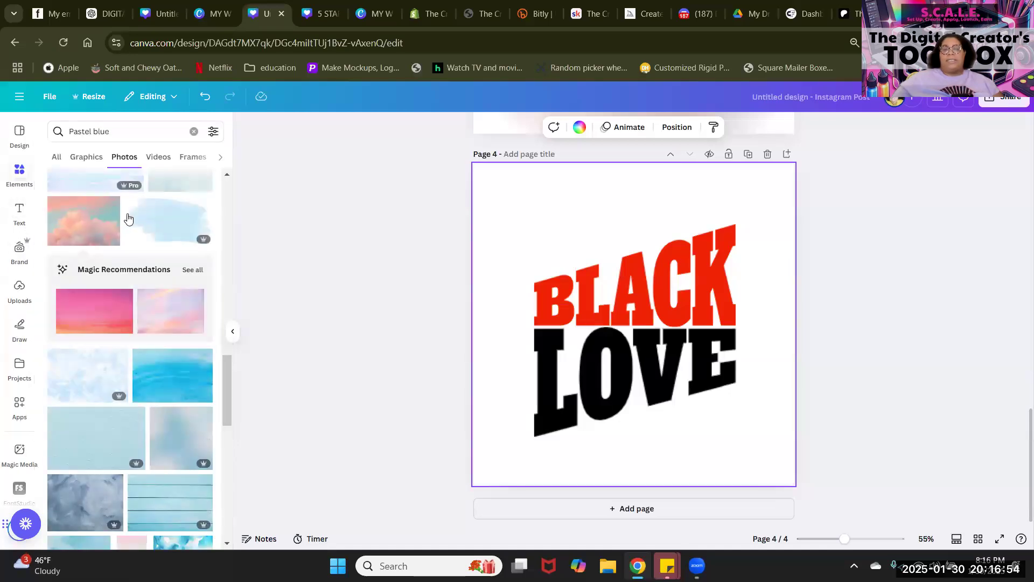
click(181, 133)
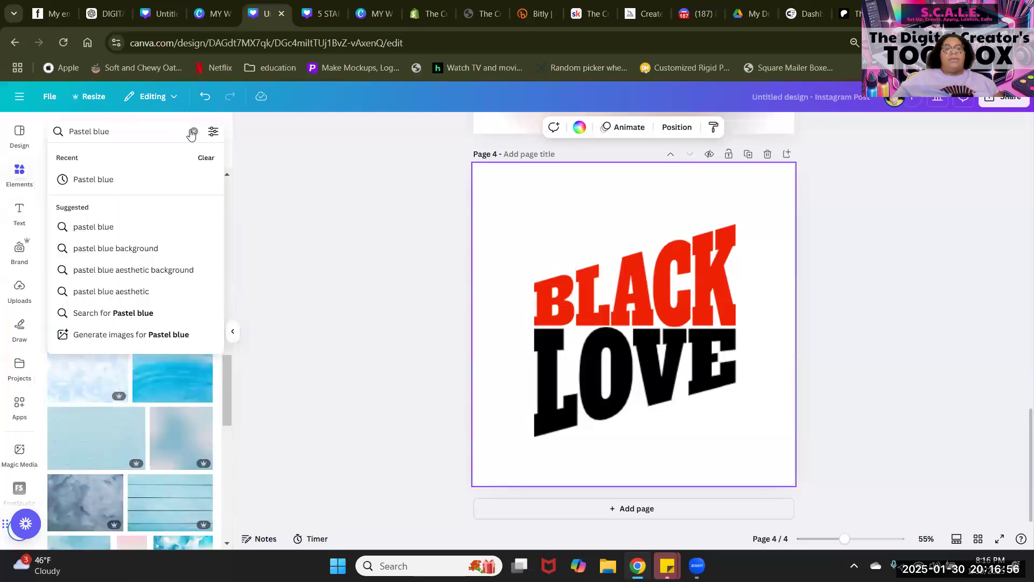
click(193, 132)
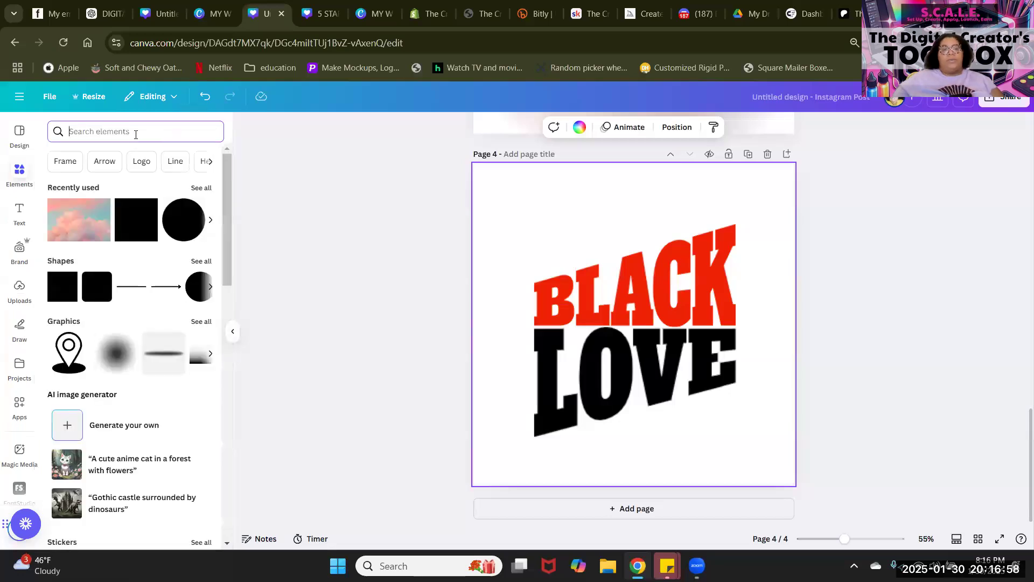
text(RED)
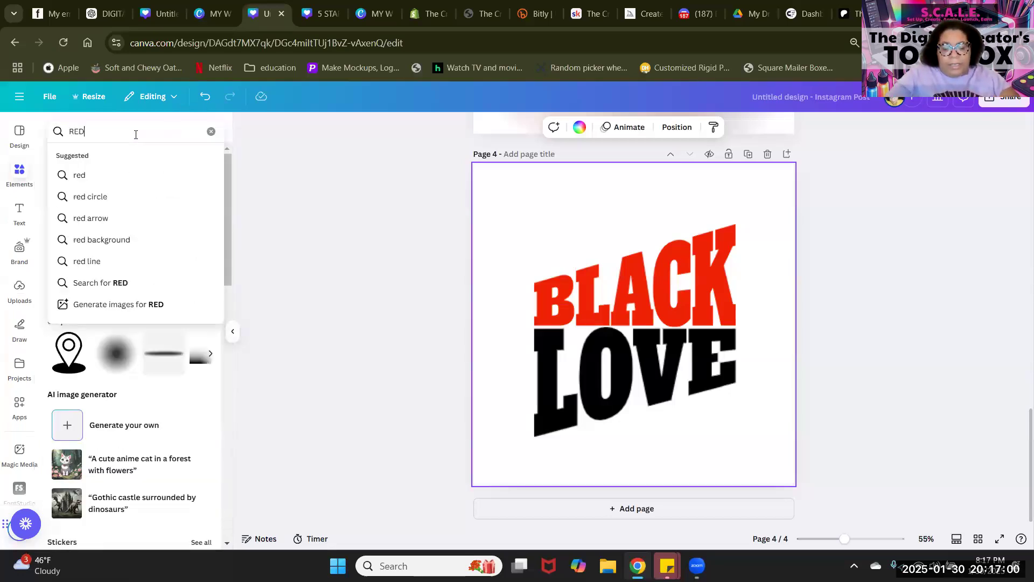
text( HE)
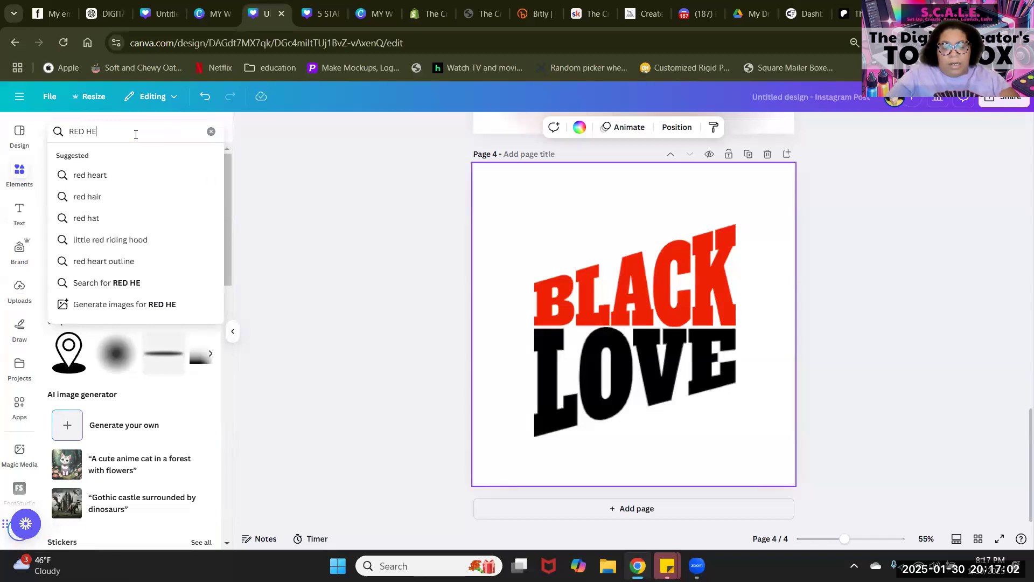
text(ARTS)
key(Return)
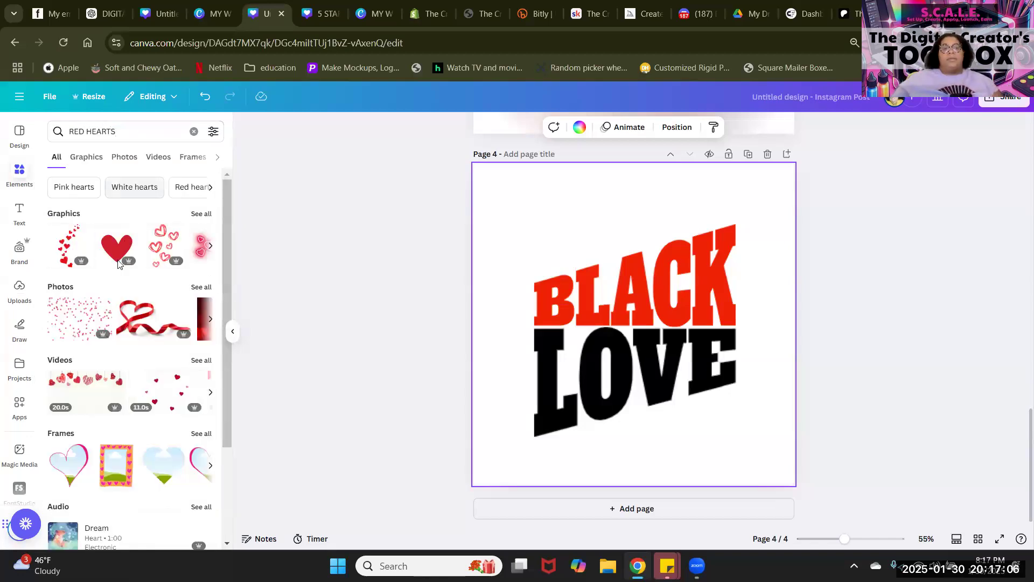
click(59, 242)
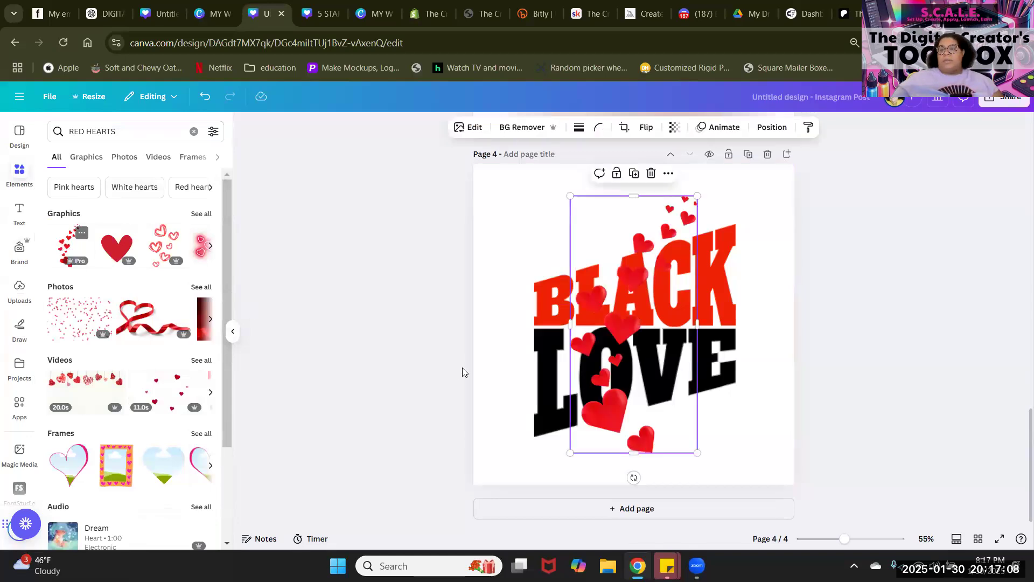
Step: Rotate the hearts graphic about 15.4° clockwise, shift it over the first letters, and send it behind the lettering
drag(625, 429, 605, 428)
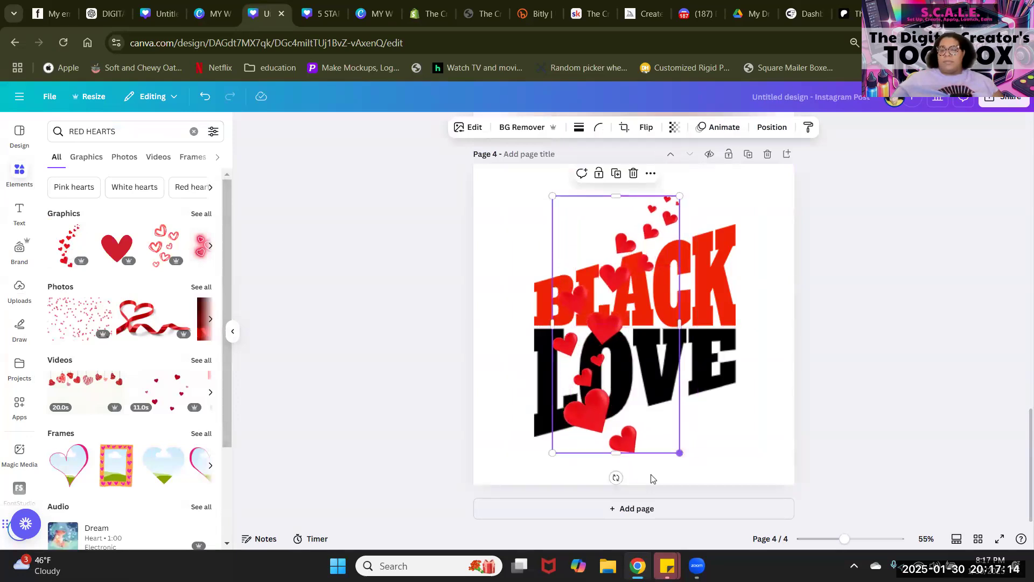
drag(616, 477, 586, 471)
drag(612, 407, 608, 399)
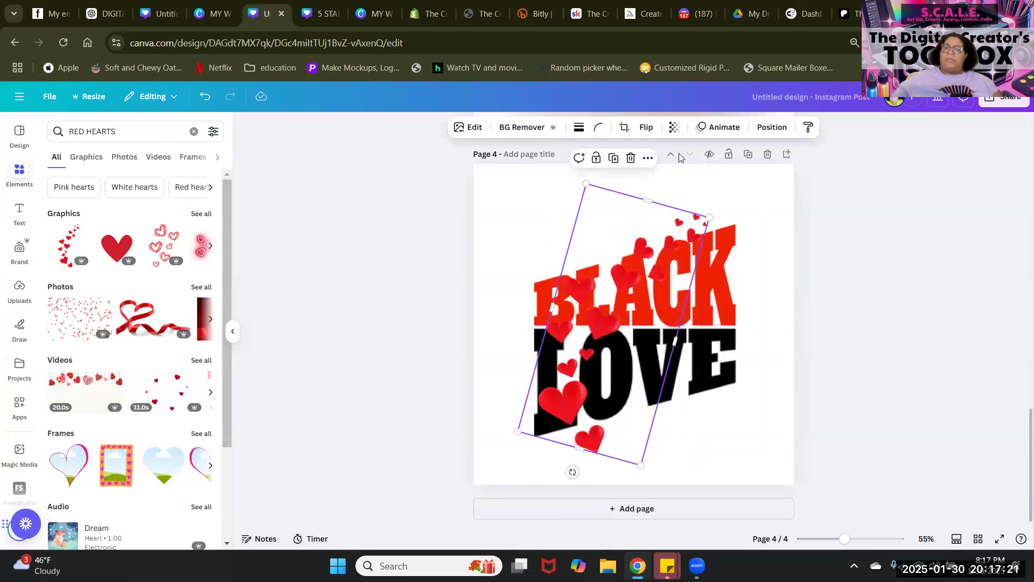
click(758, 136)
click(183, 209)
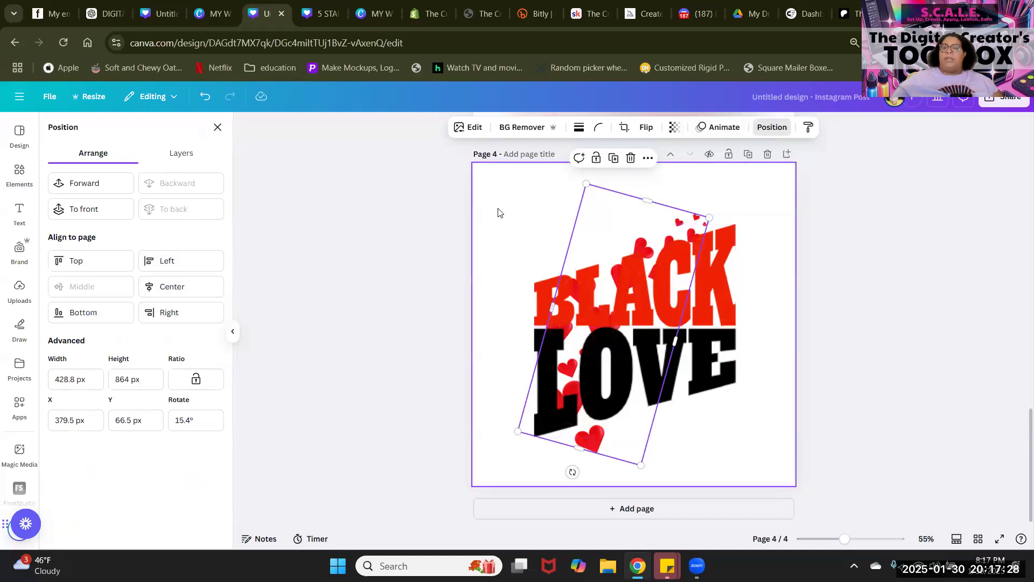
Step: Give the hearts graphic an Outline shadow effect
click(465, 130)
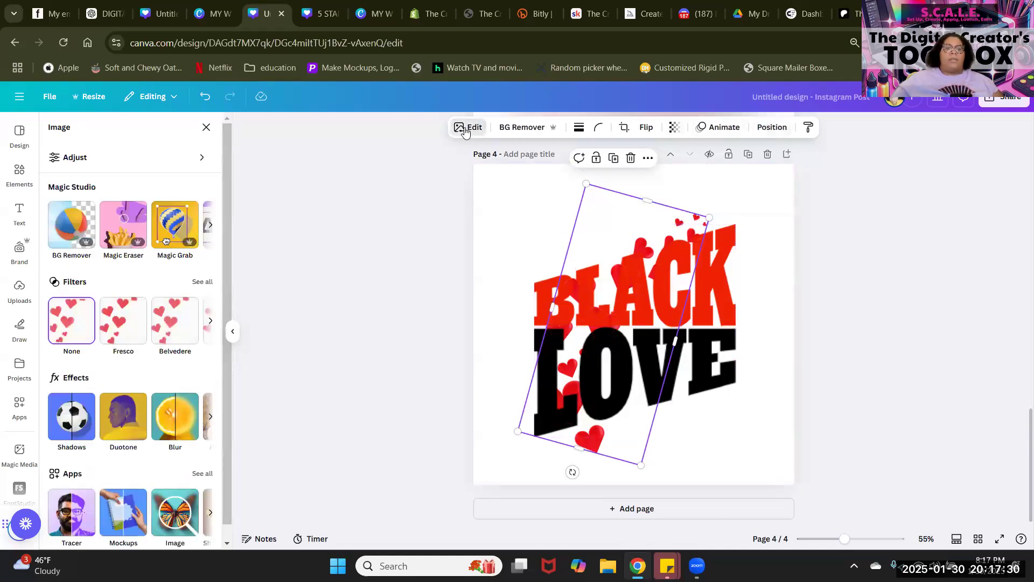
click(70, 418)
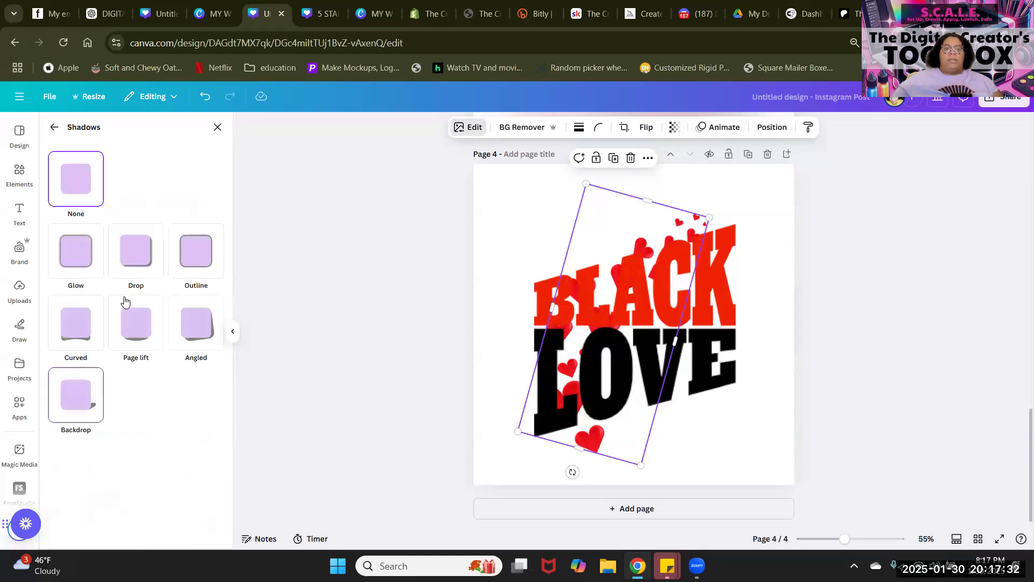
click(186, 259)
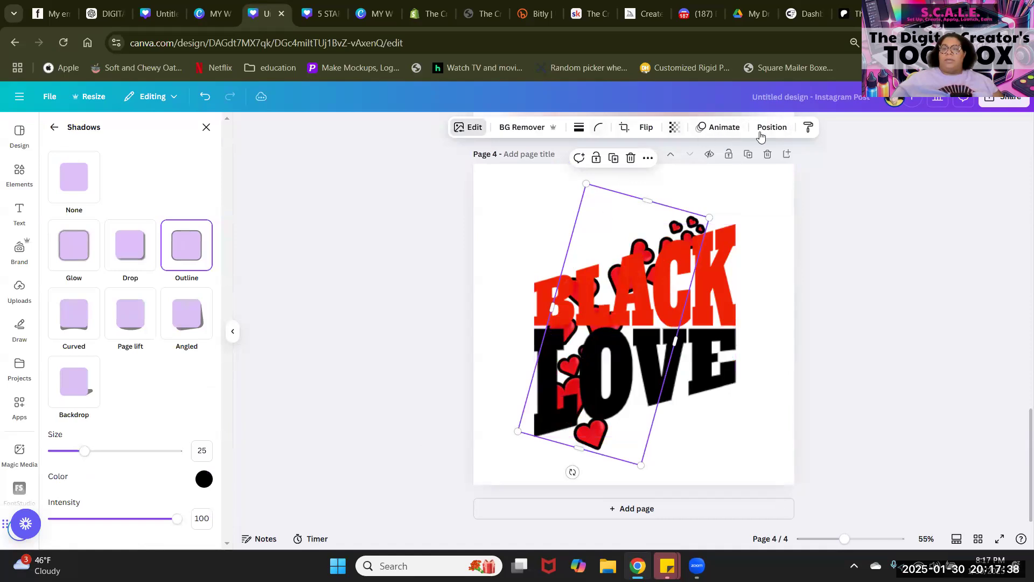
Step: Reorder the layers so BLACK is on top, the hearts are in the middle, and LOVE is beneath them
click(549, 230)
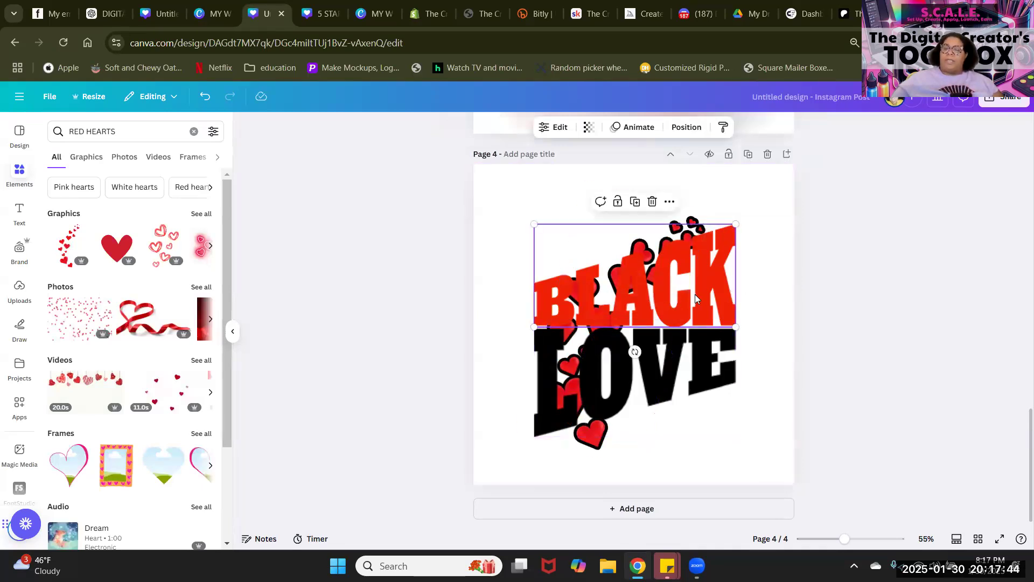
click(677, 130)
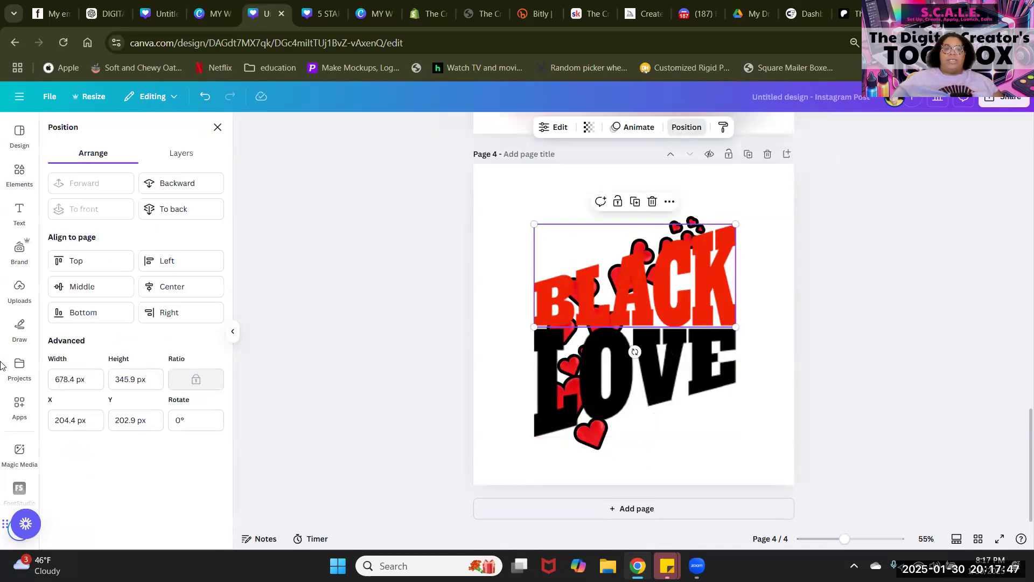
click(181, 153)
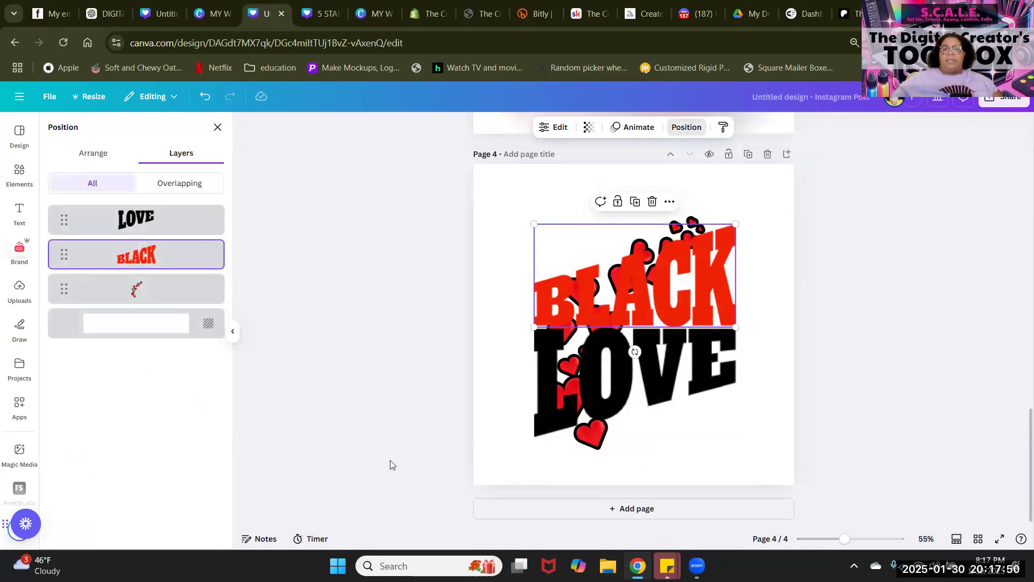
click(173, 293)
drag(173, 293, 179, 246)
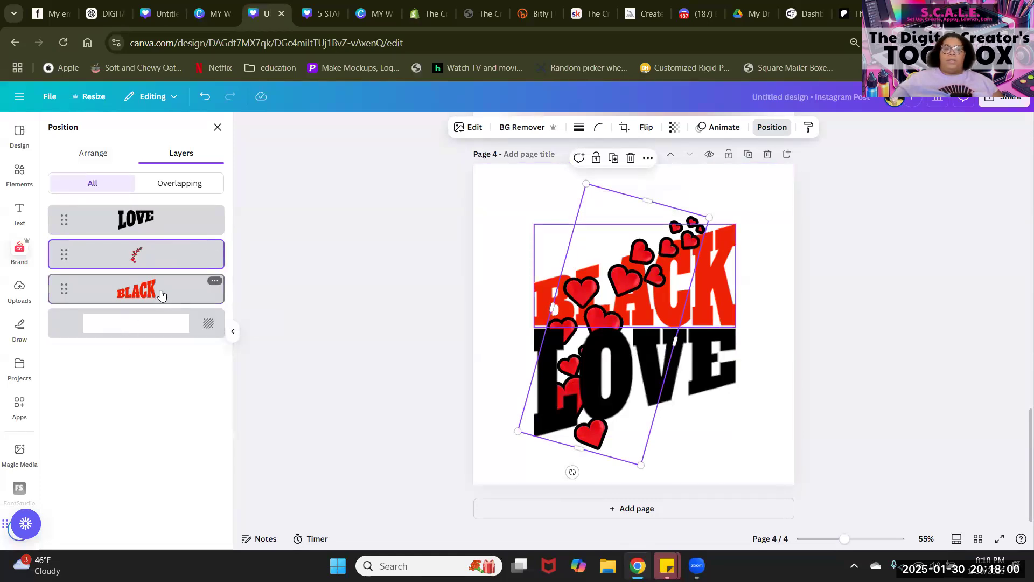
drag(178, 289, 150, 299)
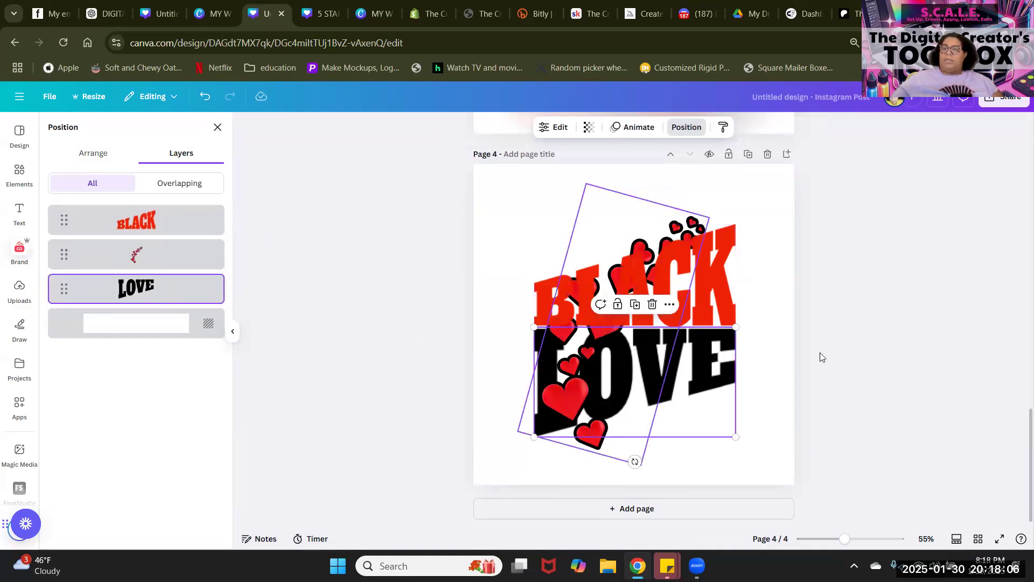
click(750, 418)
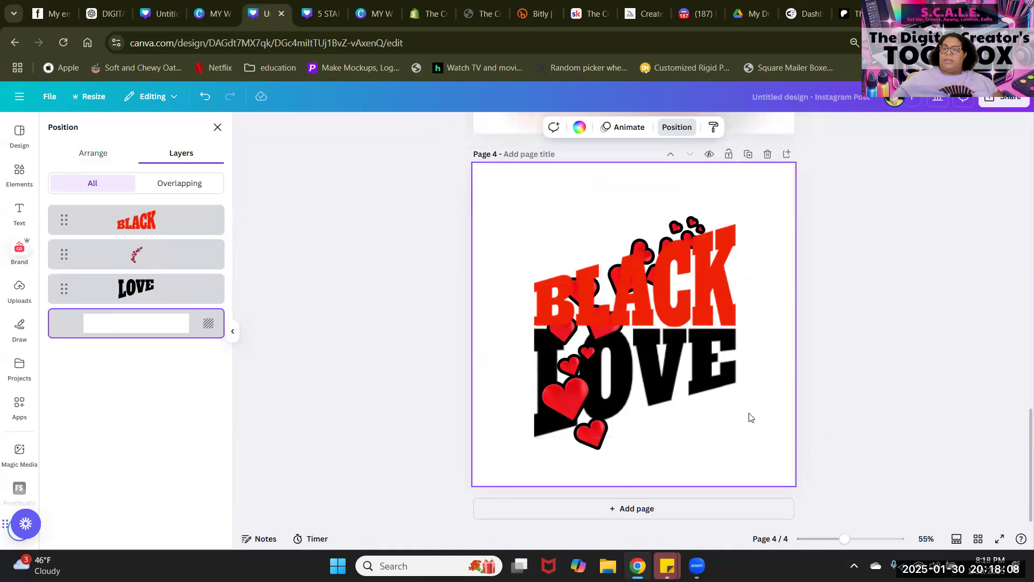
Step: Move the hearts graphic toward the end of the lettering and bring its layer above BLACK
click(694, 226)
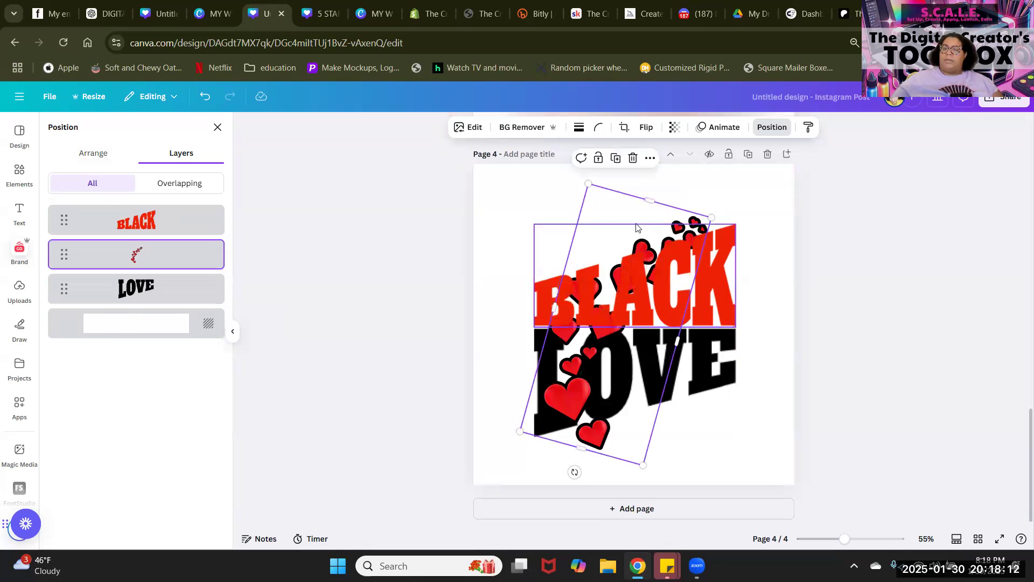
drag(640, 223, 667, 210)
drag(682, 227, 707, 227)
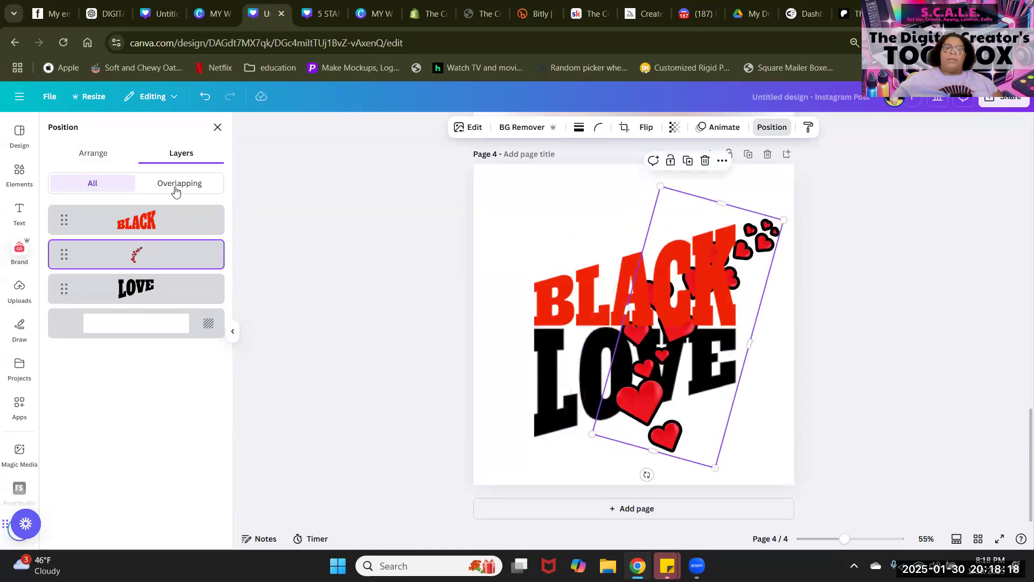
drag(174, 225, 175, 209)
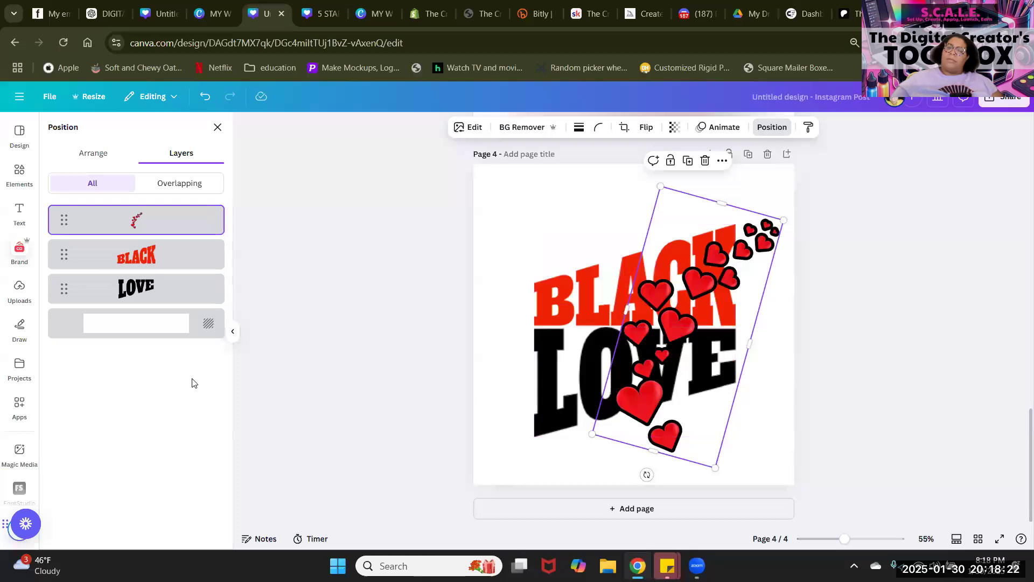
Step: Shrink the hearts graphic and place it diagonally across the lettering, from the O of LOVE up to the C of BLACK
drag(782, 217, 706, 307)
drag(641, 390, 598, 354)
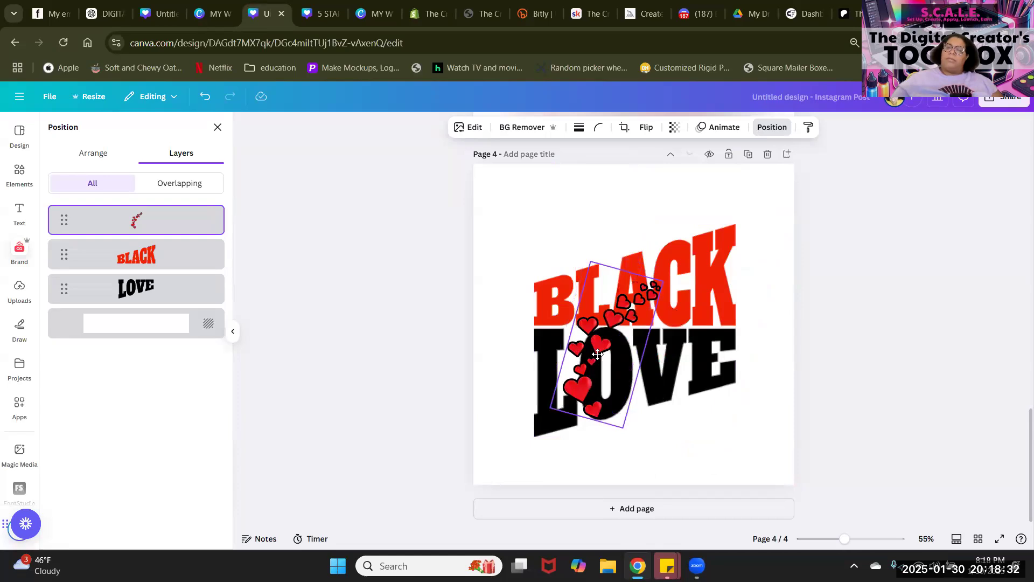
drag(666, 275, 686, 256)
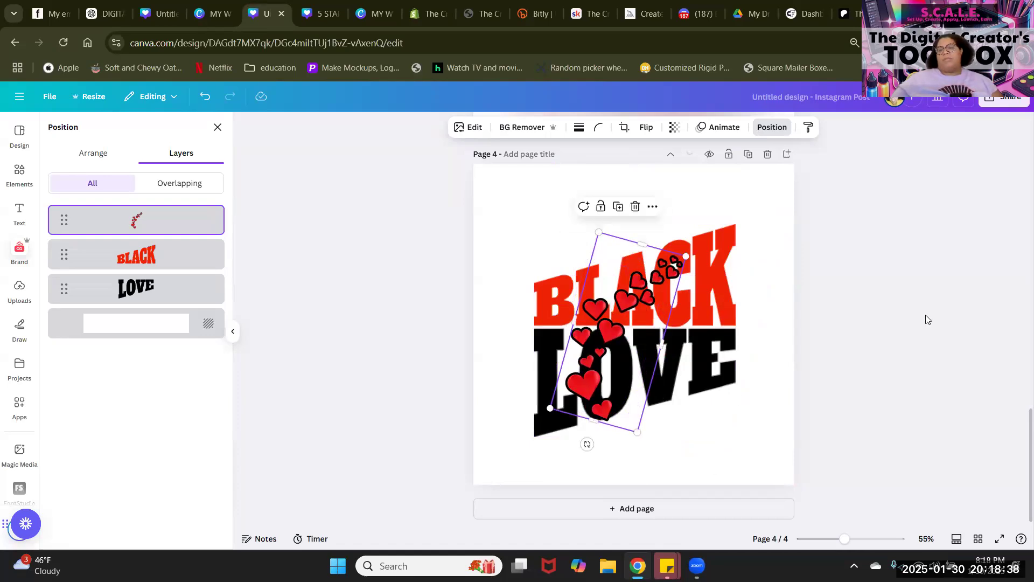
click(890, 293)
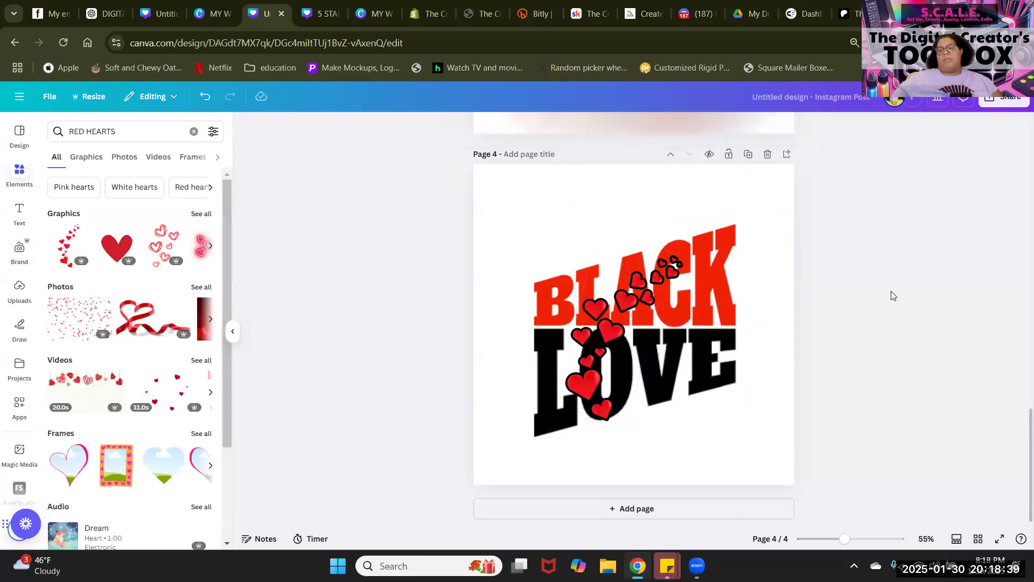
click(726, 250)
click(558, 127)
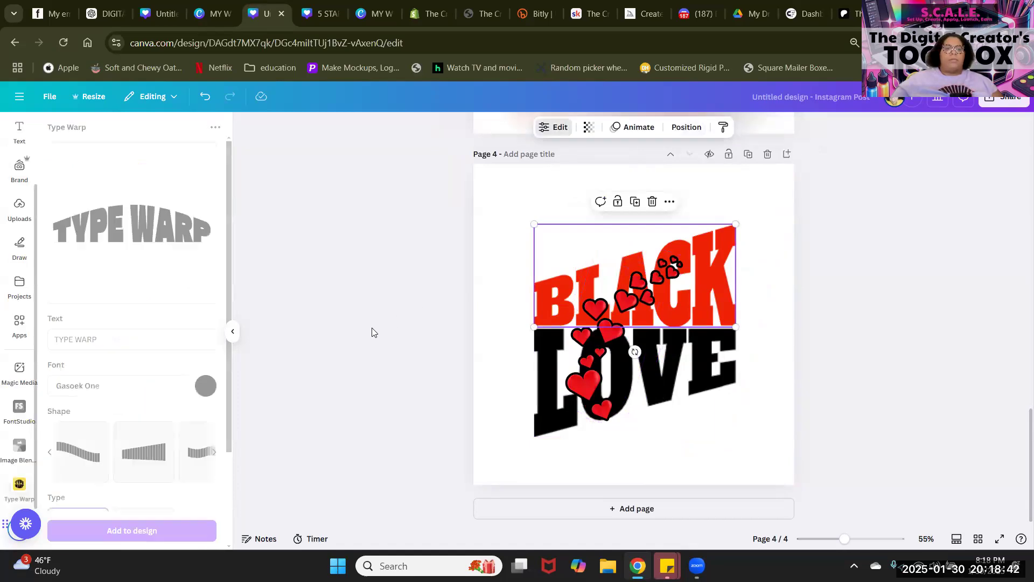
click(381, 300)
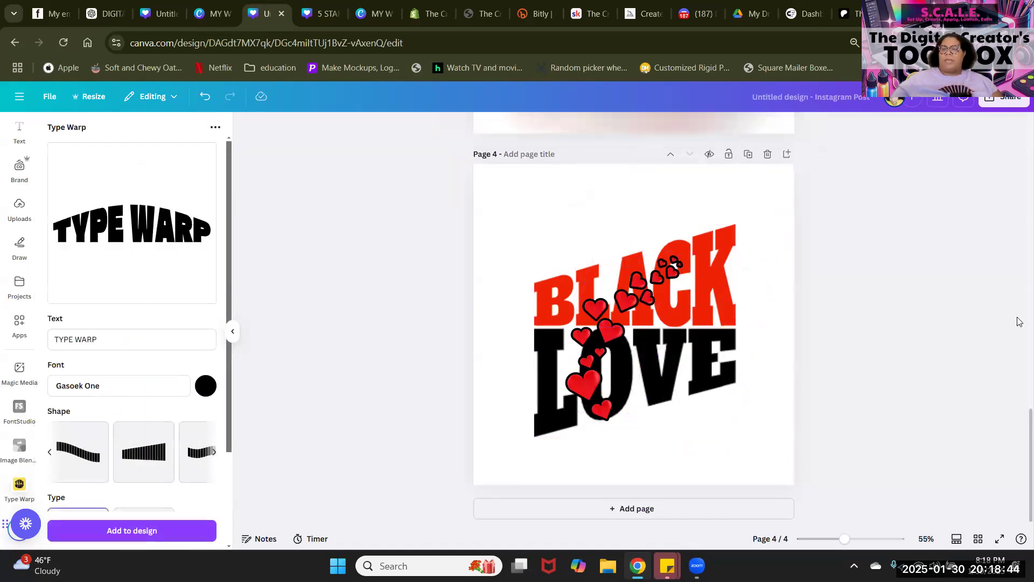
Step: Preview the BLACK LOVE design in full screen and return to the editor
click(547, 196)
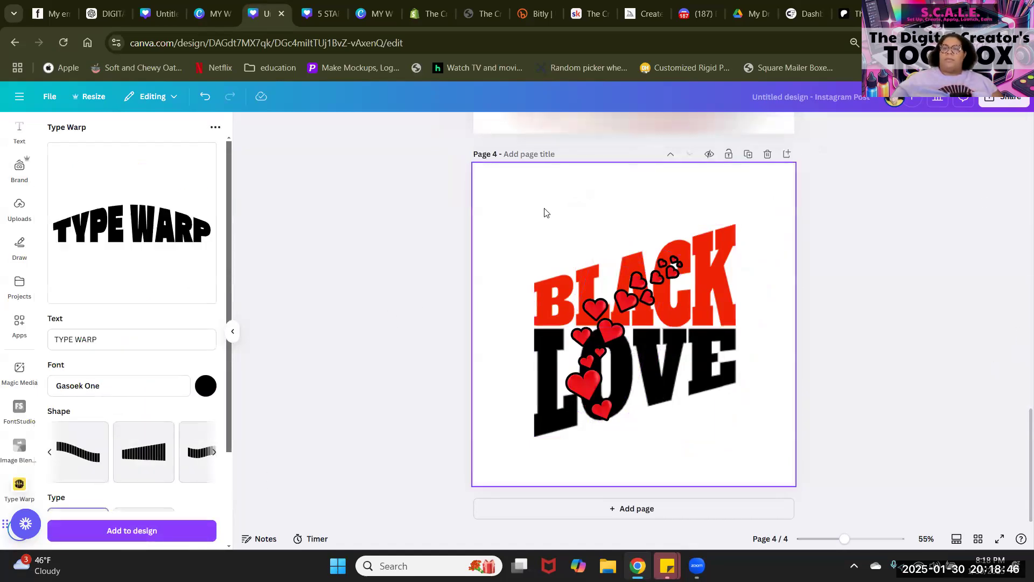
click(982, 332)
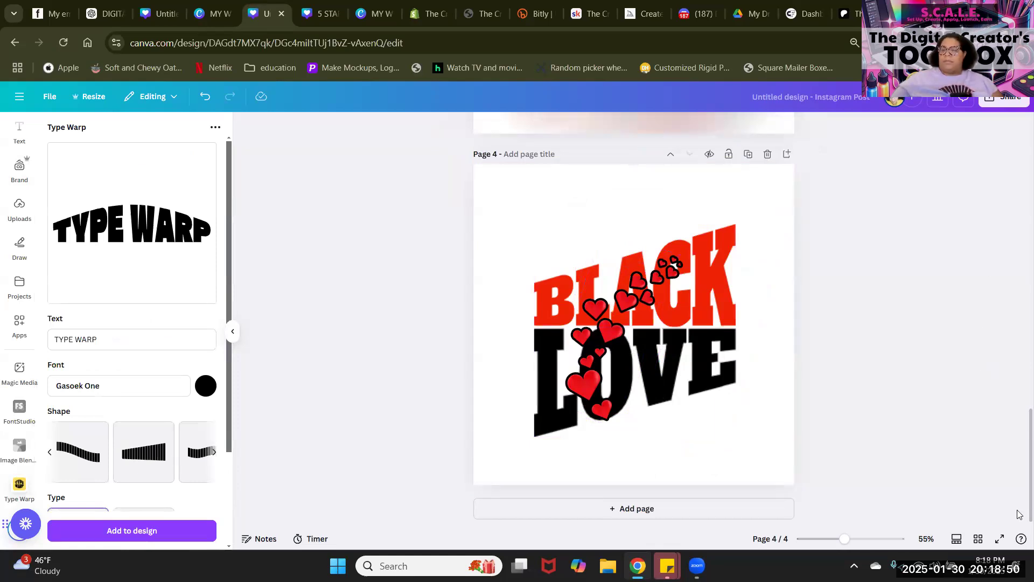
click(1001, 539)
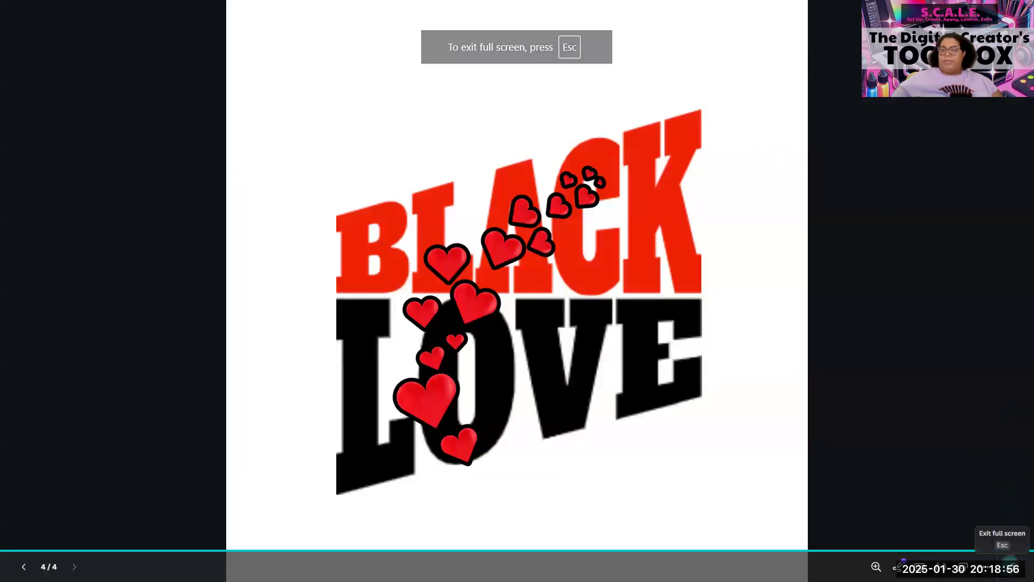
click(1011, 565)
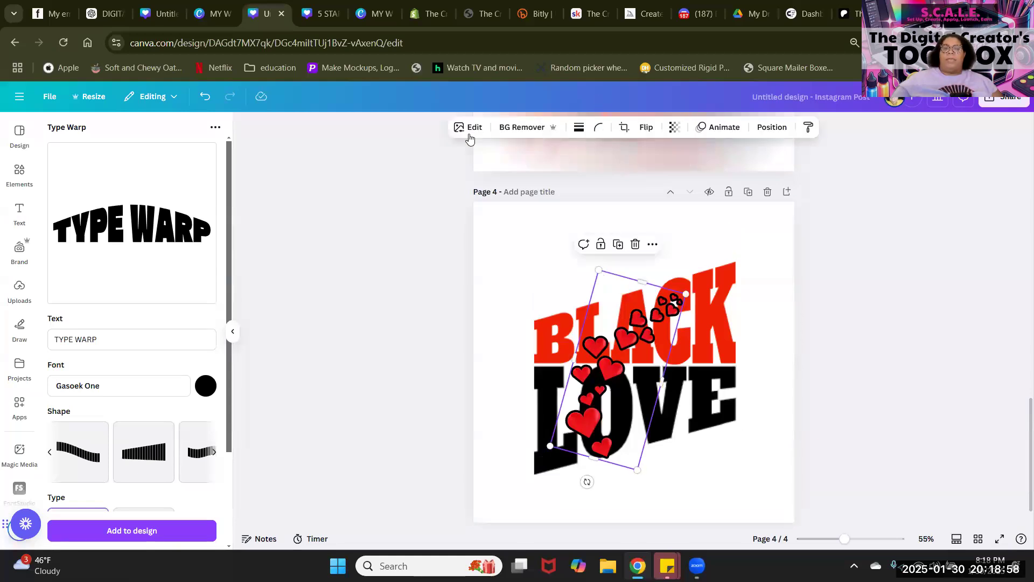
Step: Reduce the outline size of the hearts graphic to 17
click(459, 129)
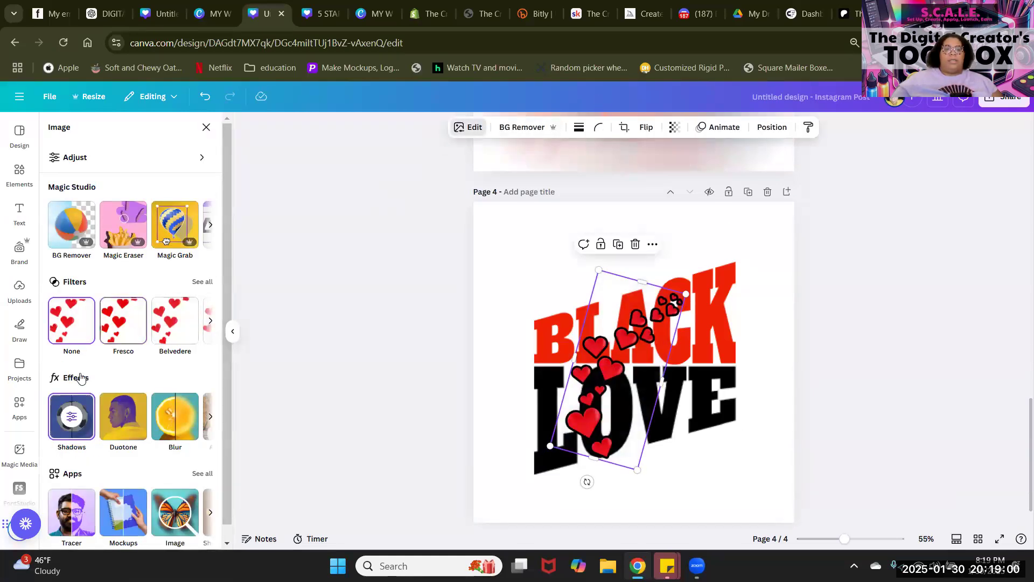
click(74, 423)
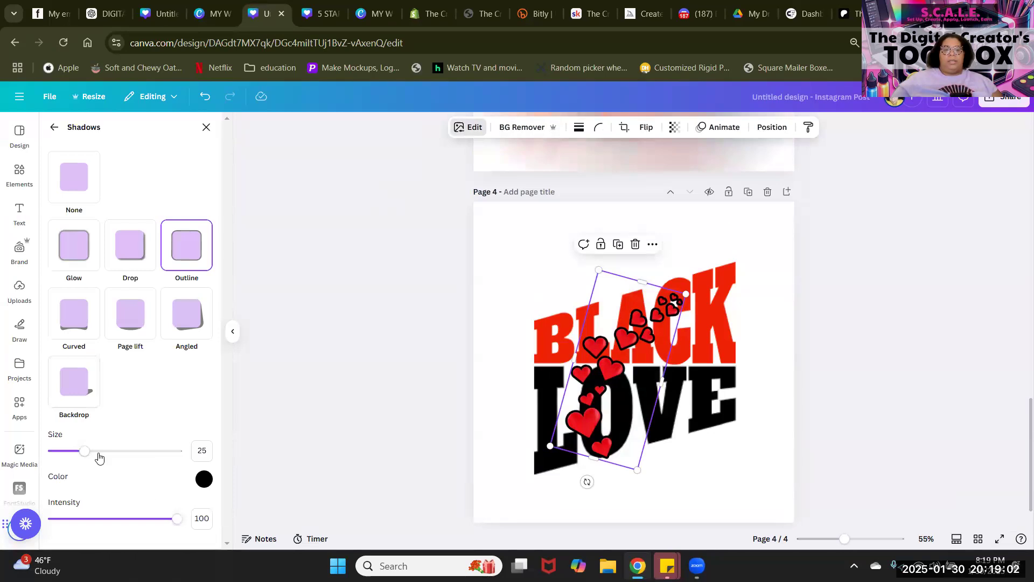
mouse_move(87, 456)
mouse_down()
mouse_move(66, 452)
mouse_move(74, 447)
mouse_up()
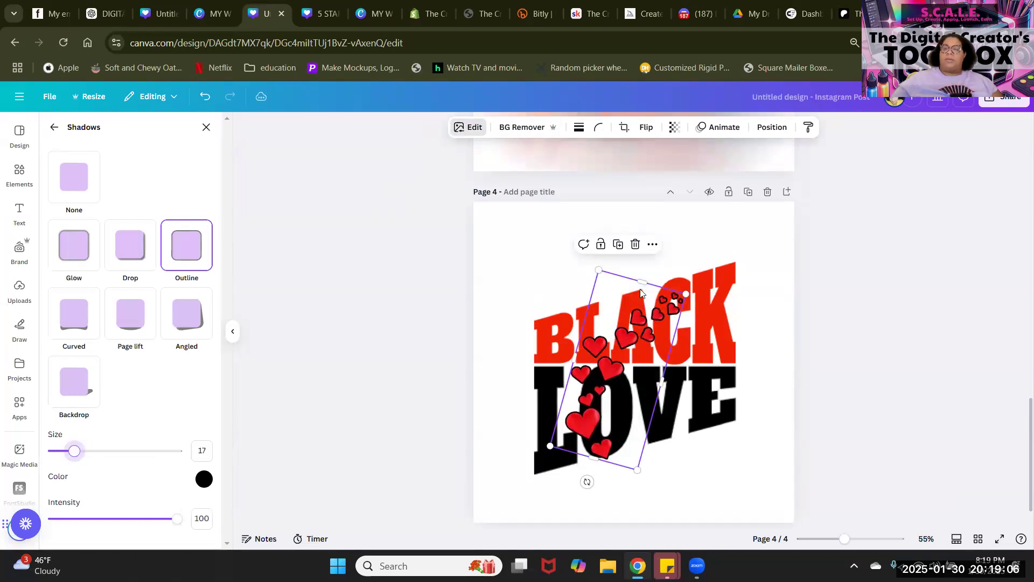
click(754, 345)
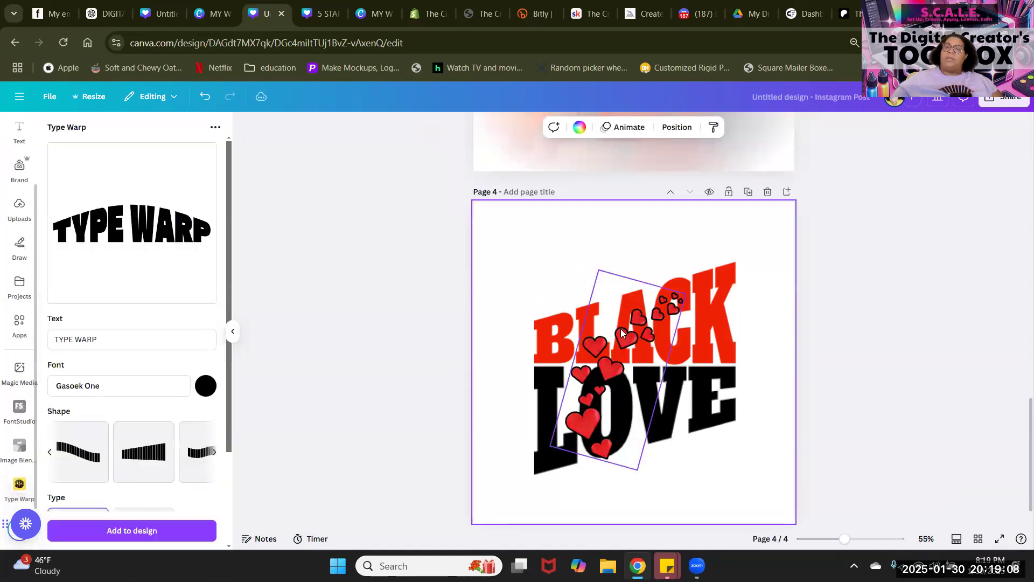
Step: Nudge the hearts graphic slightly up and to the left across the BLACK LOVE lettering
click(621, 329)
drag(620, 344, 613, 339)
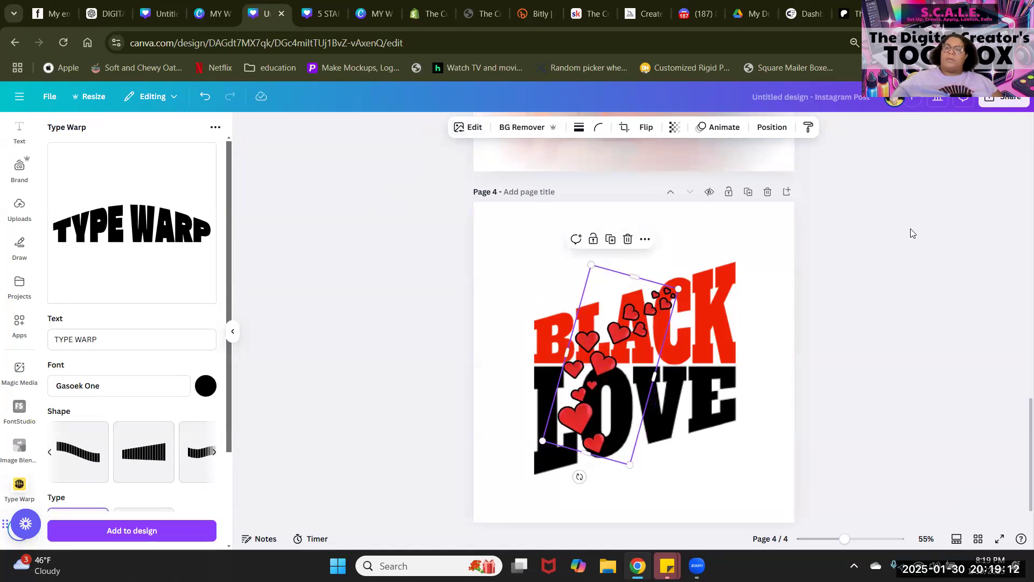
click(1019, 322)
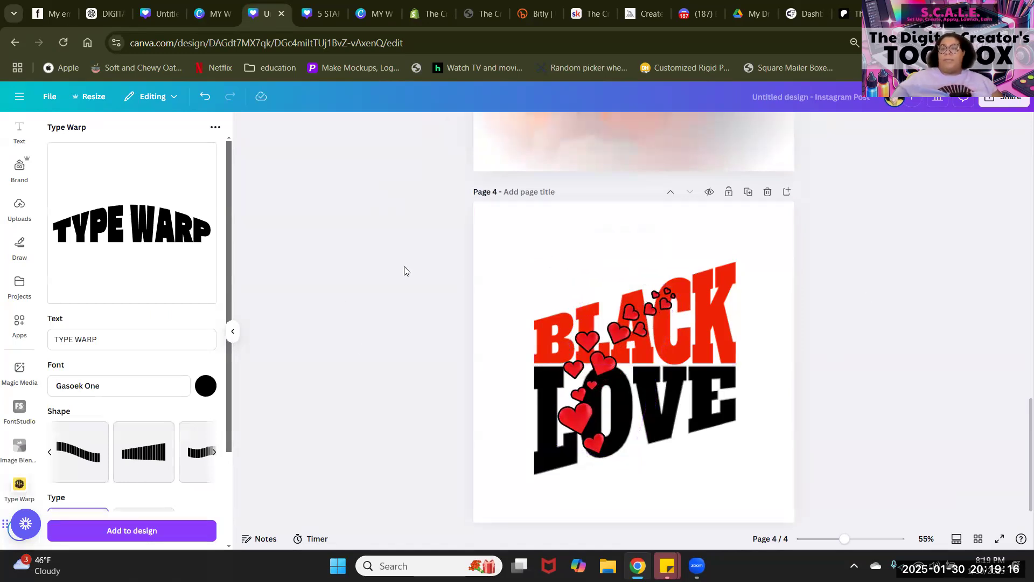
Step: Enlarge BLACK, LOVE and the hearts together so they nearly fill page 4, and recentre them on the page
drag(496, 237, 766, 493)
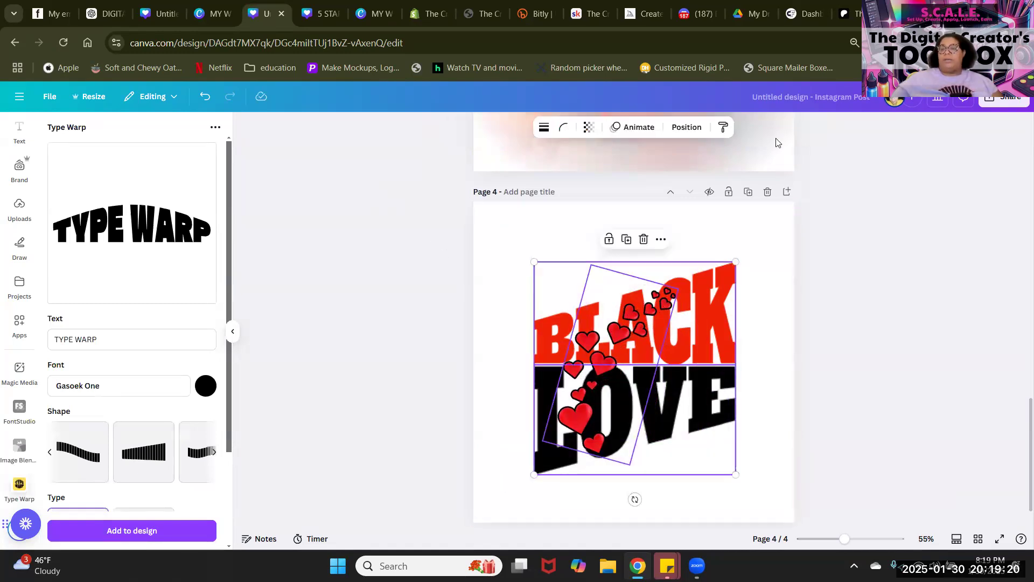
drag(736, 263, 797, 213)
drag(702, 327, 720, 341)
click(989, 368)
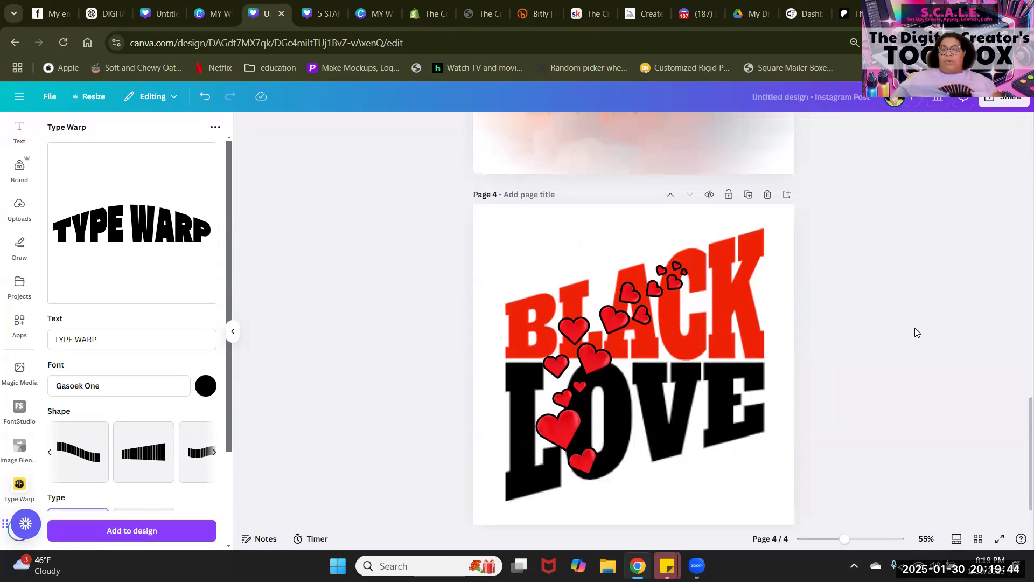
Step: Switch to the other browser tab holding this design and view the Try On app's description
scroll(889, 329, up, 6)
scroll(741, 324, up, 10)
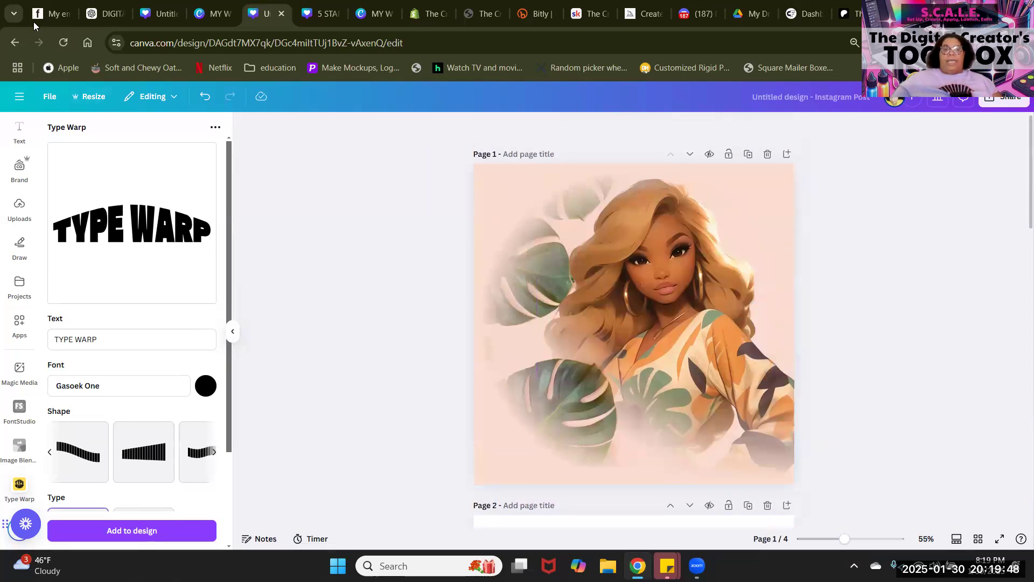
click(202, 16)
click(157, 14)
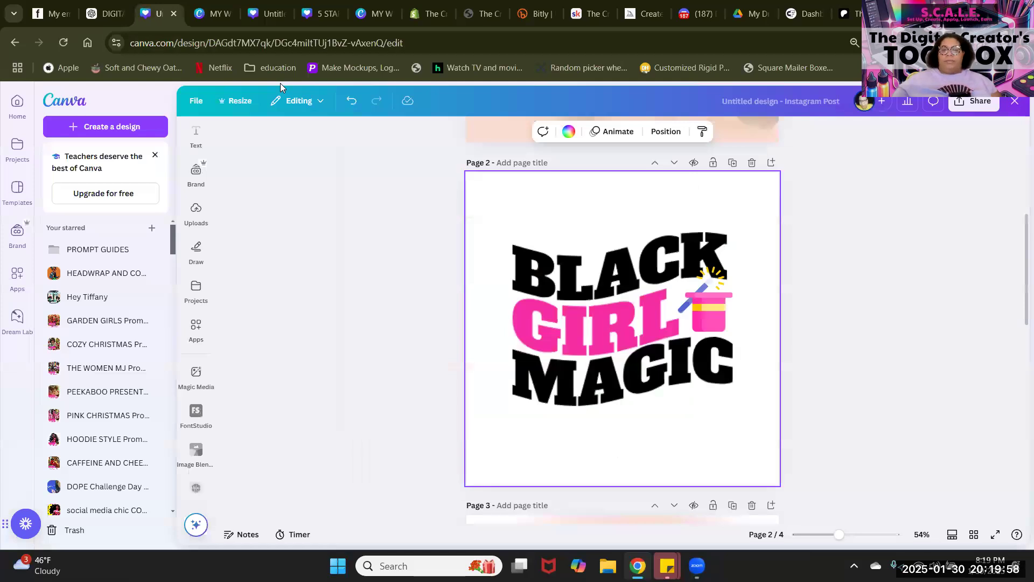
click(332, 237)
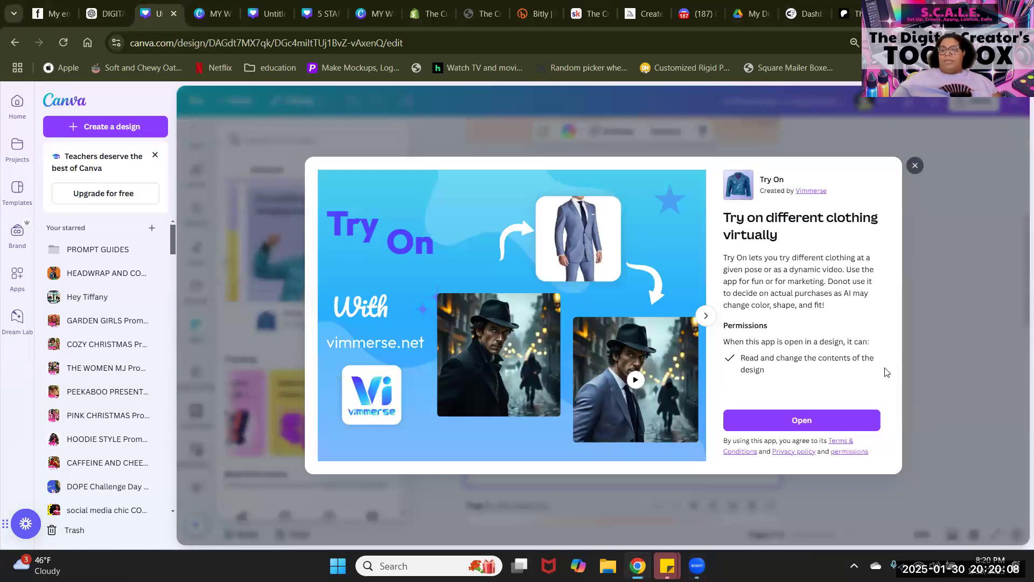
click(916, 166)
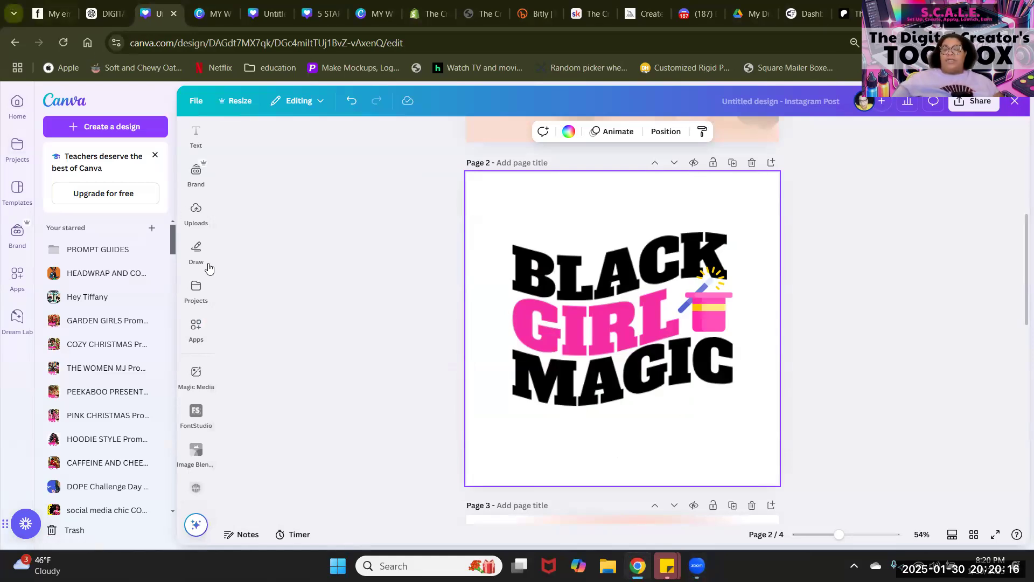
Step: Return to the Canva home page and create a blank Flyer (Portrait 8.5 × 11 in) design
mouse_move(209, 268)
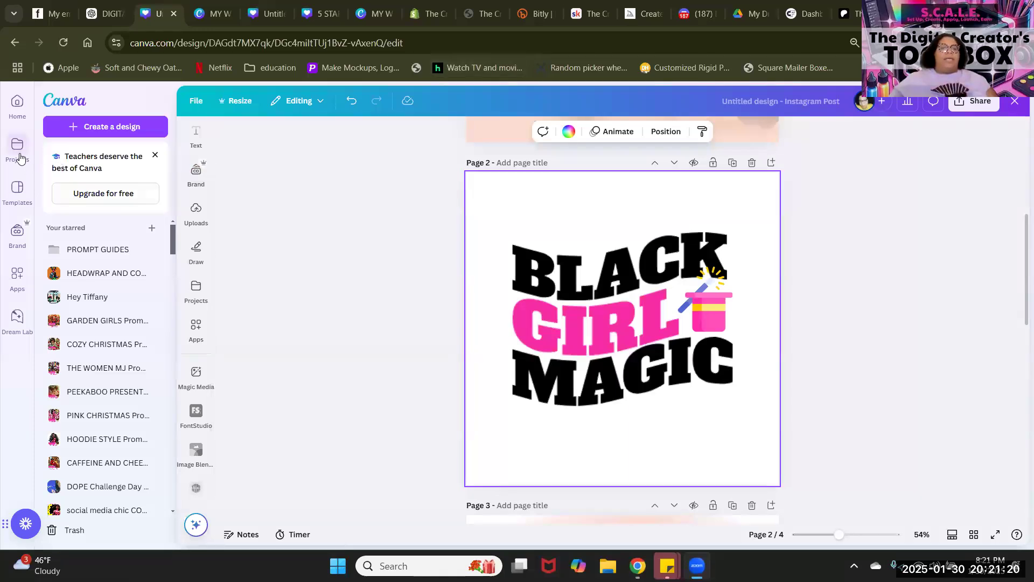
click(196, 101)
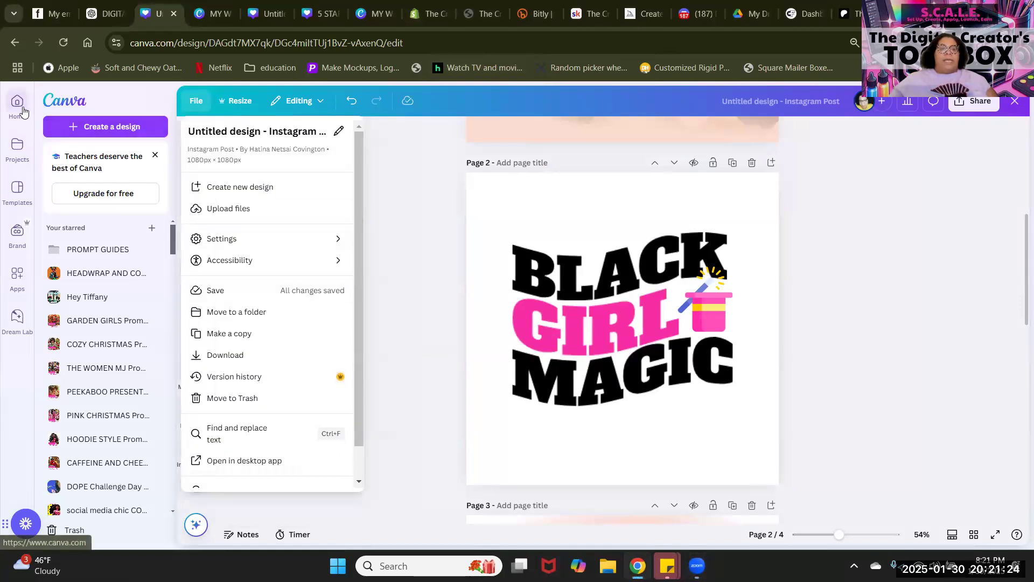
click(397, 247)
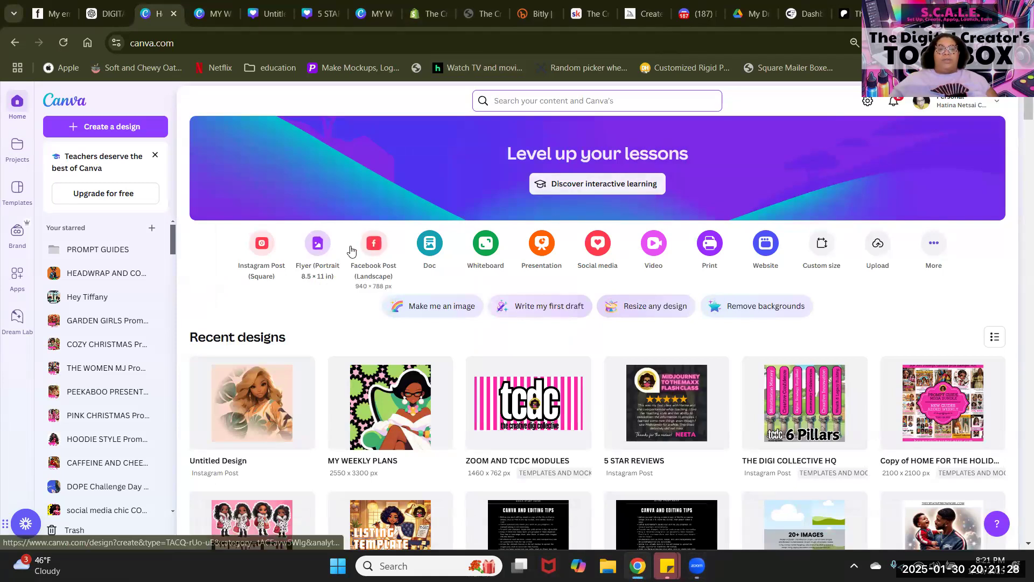
click(331, 249)
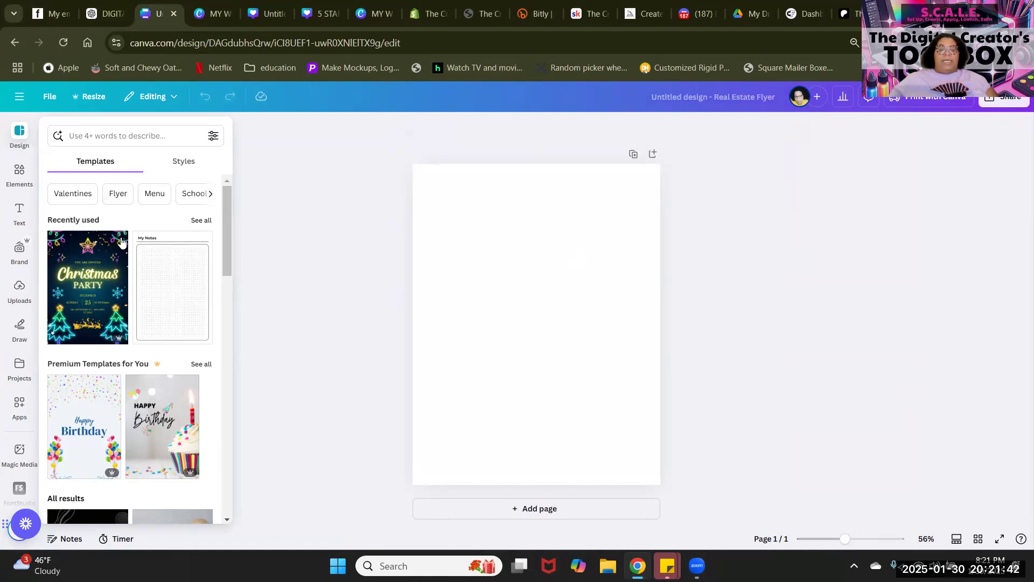
Step: Browse the suggested flyer templates and glance at the elements library
scroll(130, 248, down, 5)
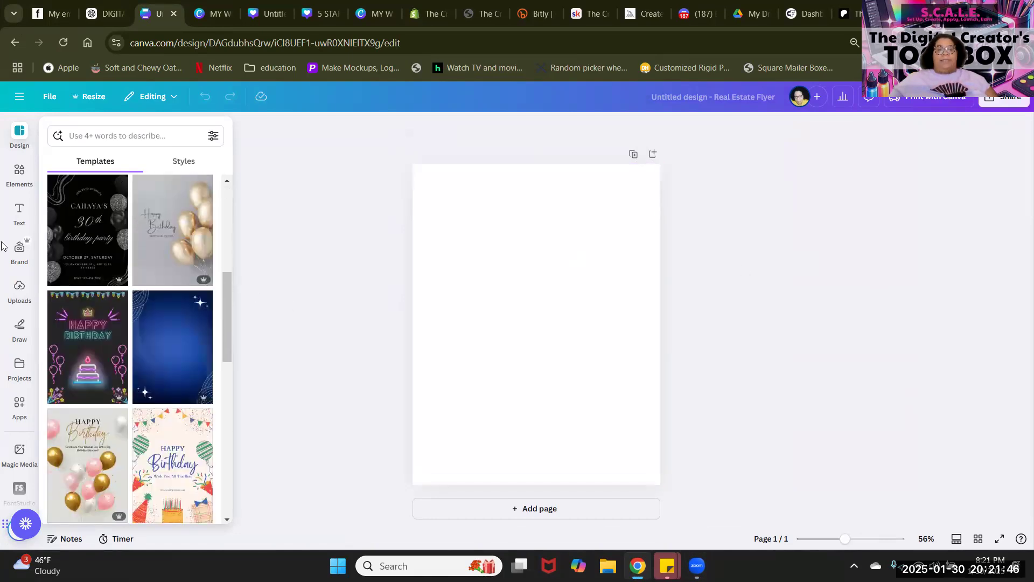
scroll(104, 237, down, 10)
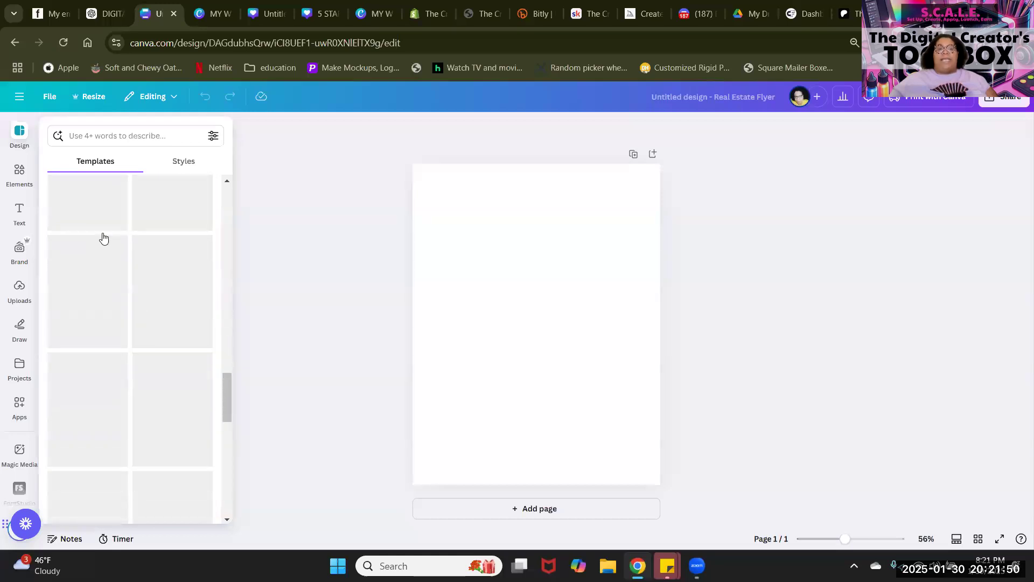
scroll(103, 237, down, 5)
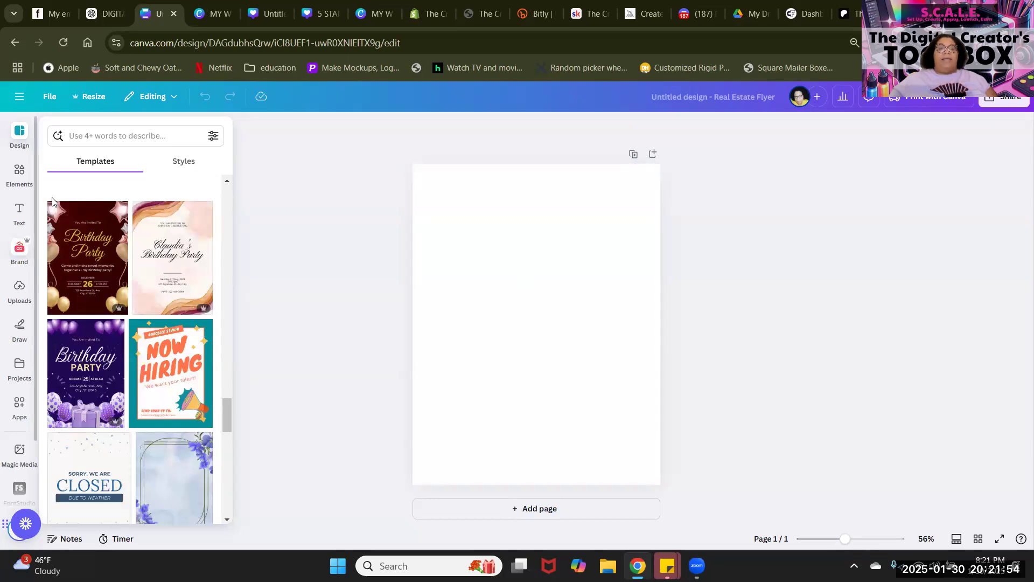
click(101, 139)
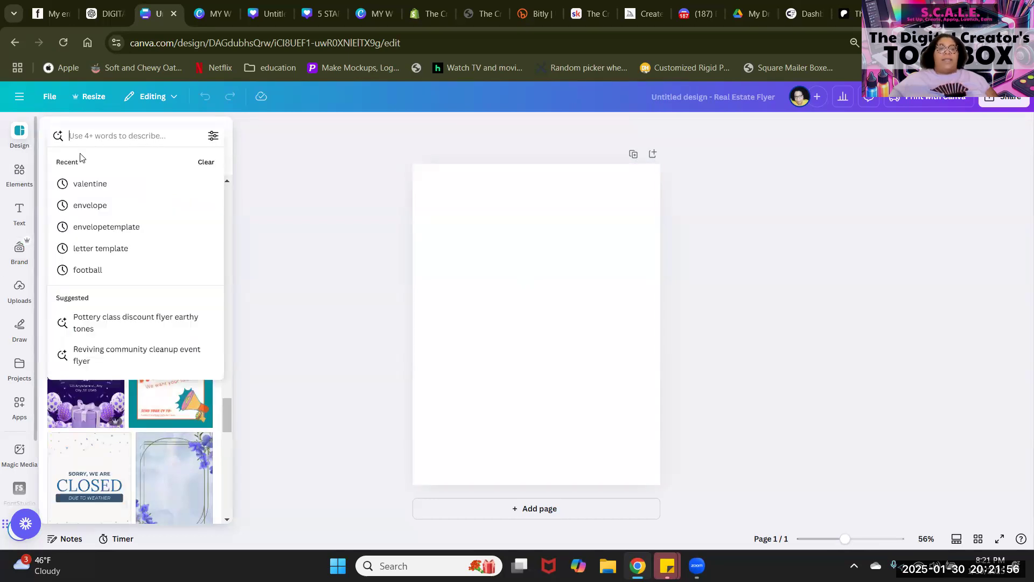
click(248, 182)
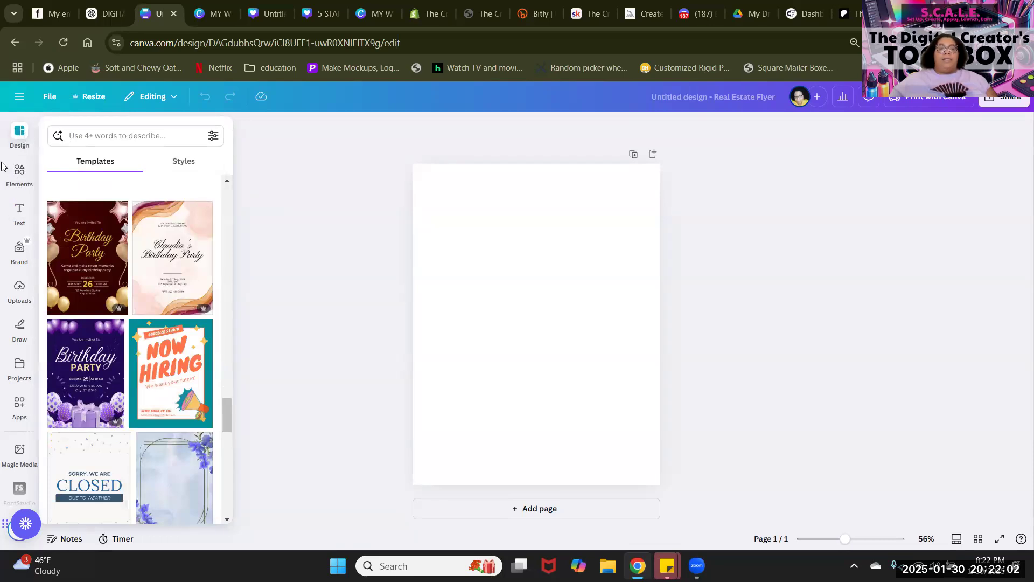
click(16, 176)
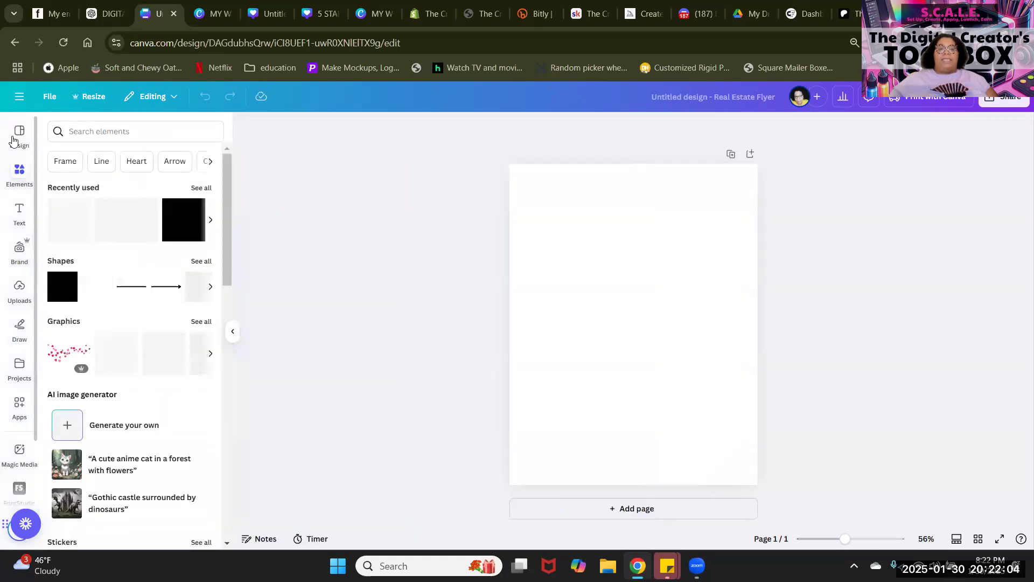
click(16, 137)
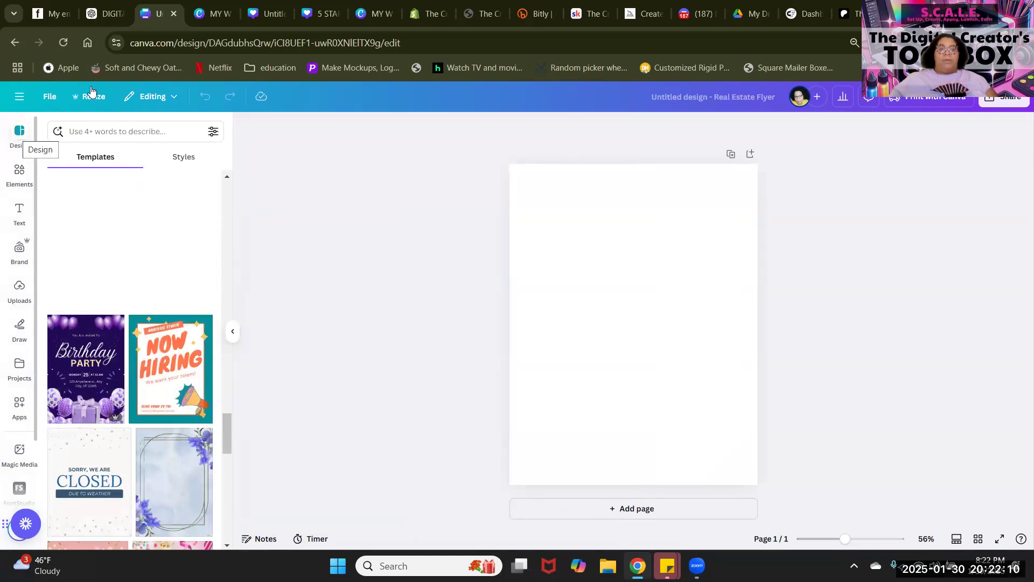
Step: Search the templates for "journal pages" and look through the results
click(93, 135)
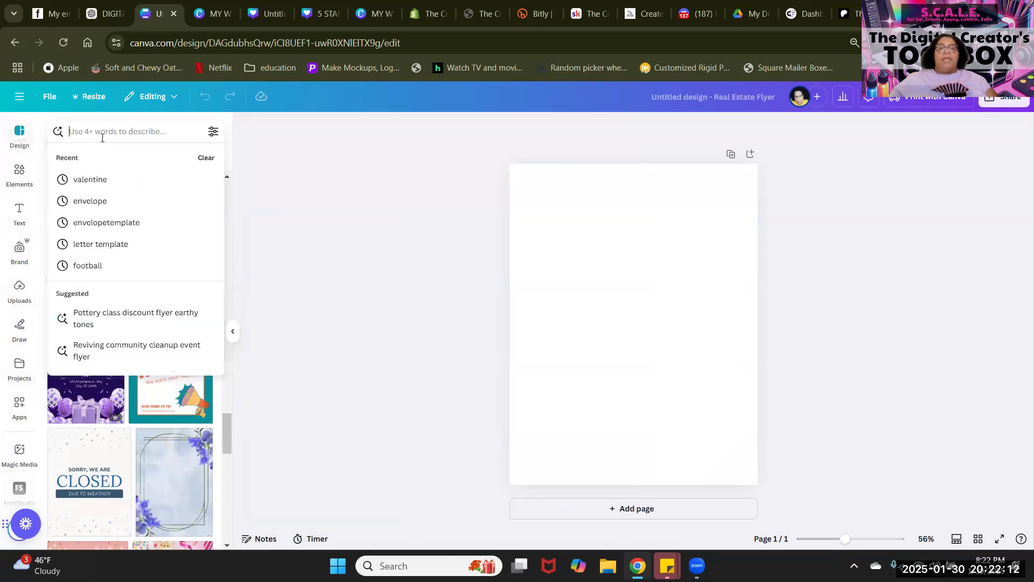
text(JOURNAL)
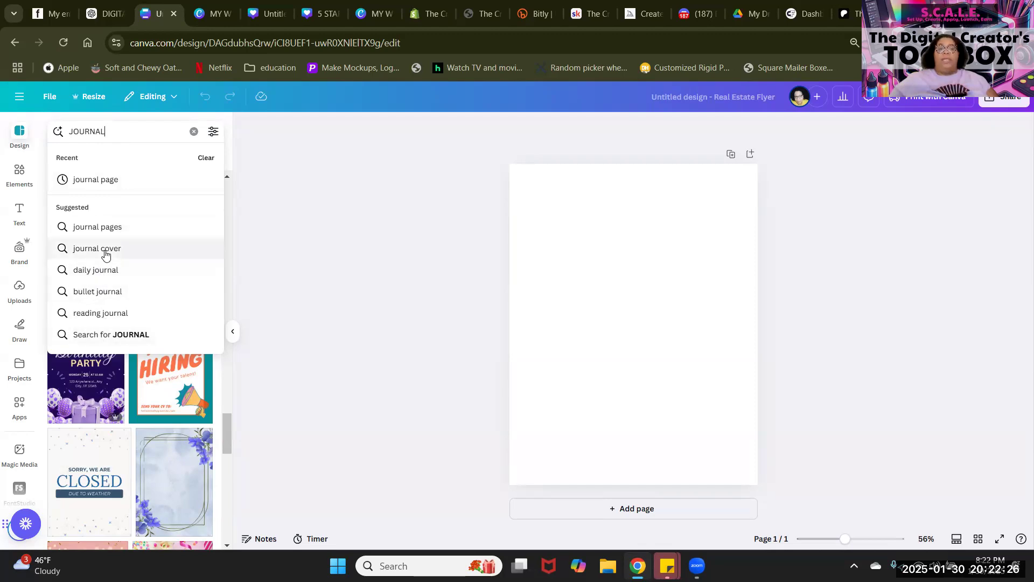
click(111, 227)
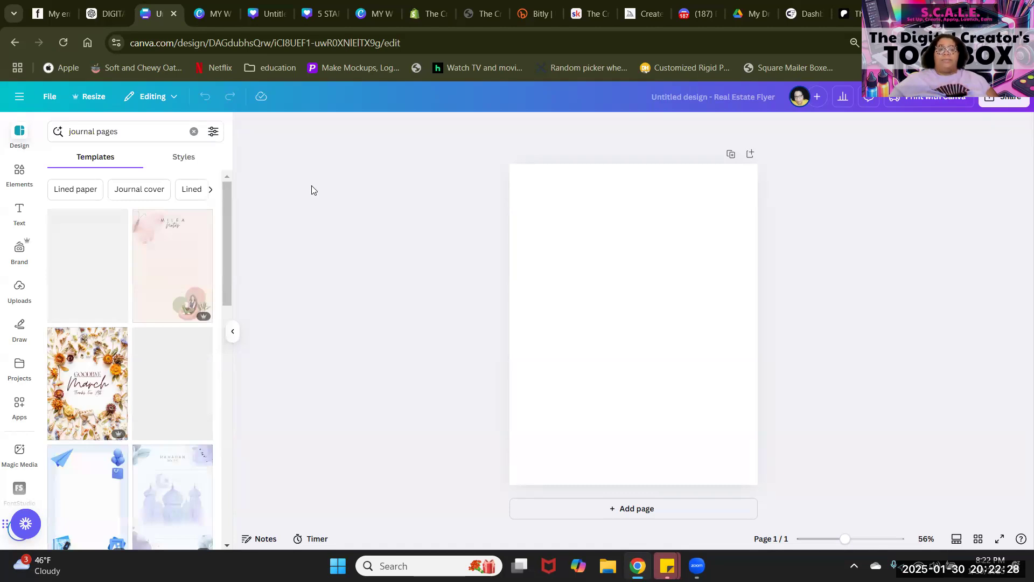
scroll(77, 322, down, 10)
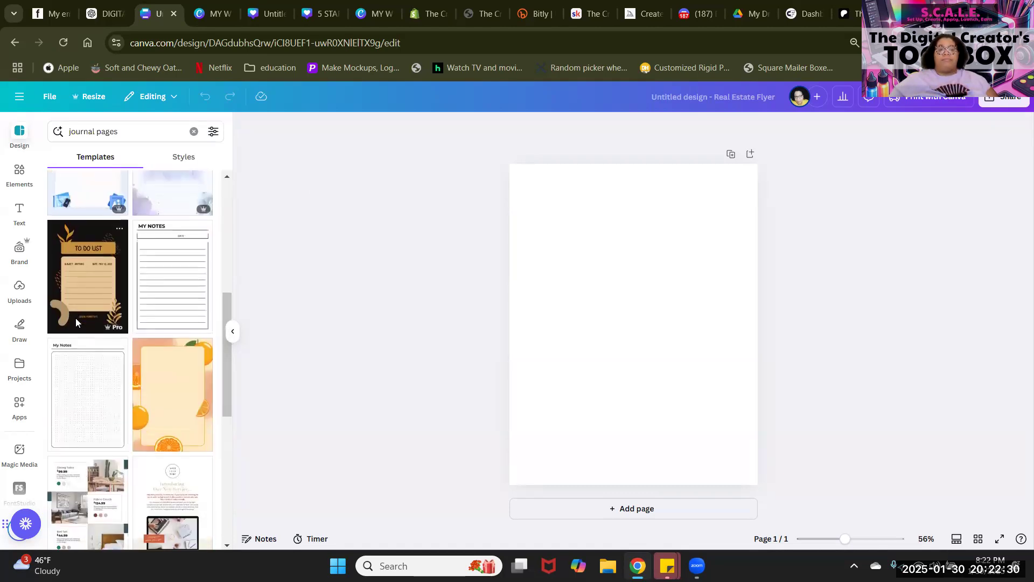
Step: Look through the journal pages templates and search for "LINED JOURNAL" instead
scroll(76, 322, down, 5)
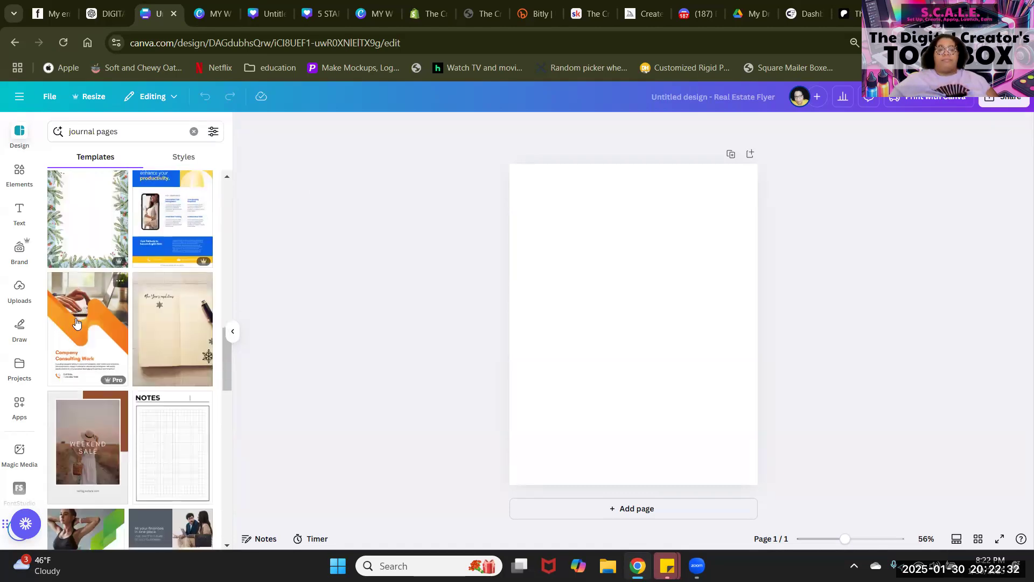
scroll(76, 322, down, 1)
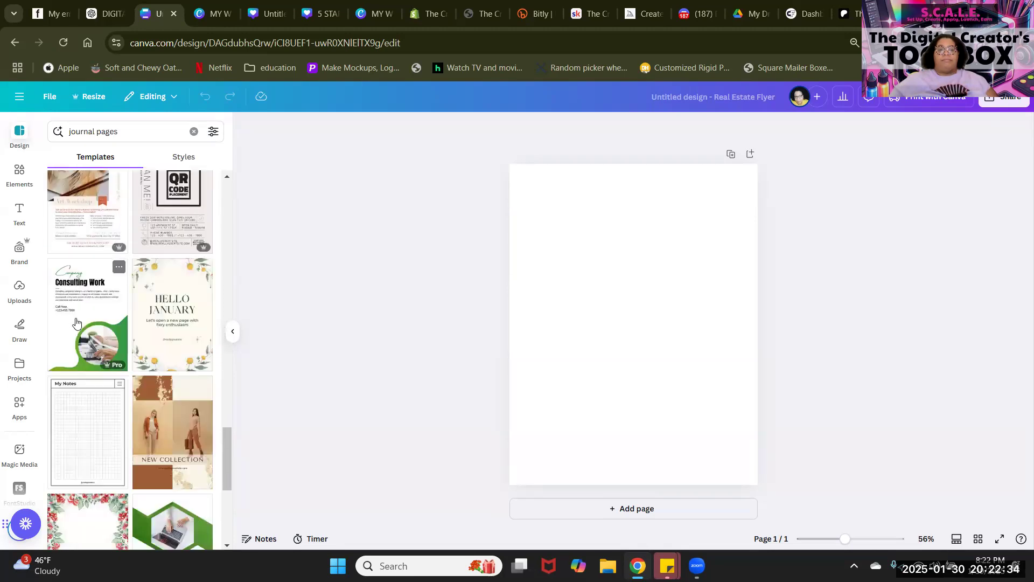
scroll(76, 322, up, 5)
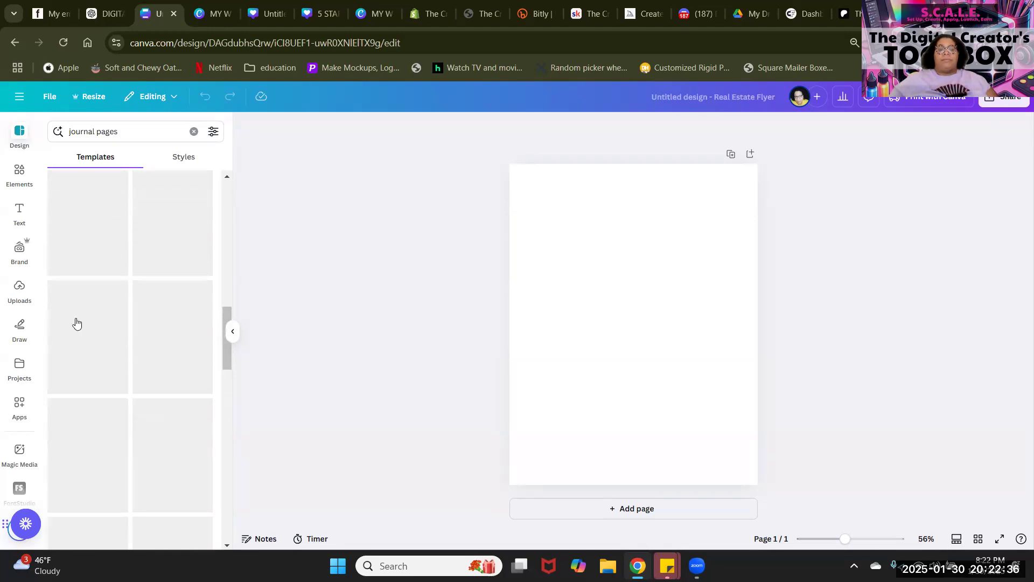
scroll(76, 322, up, 5)
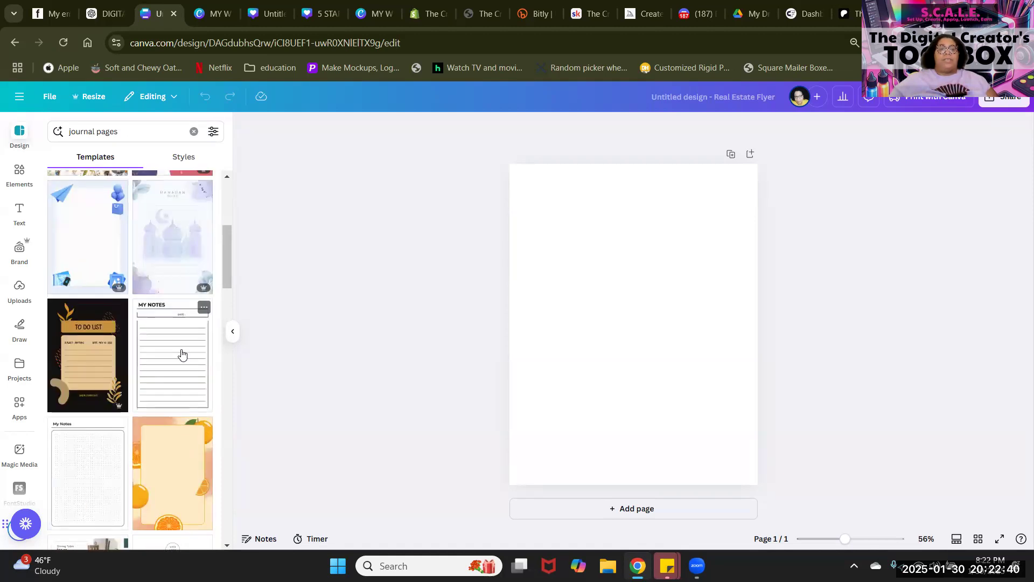
scroll(172, 297, up, 5)
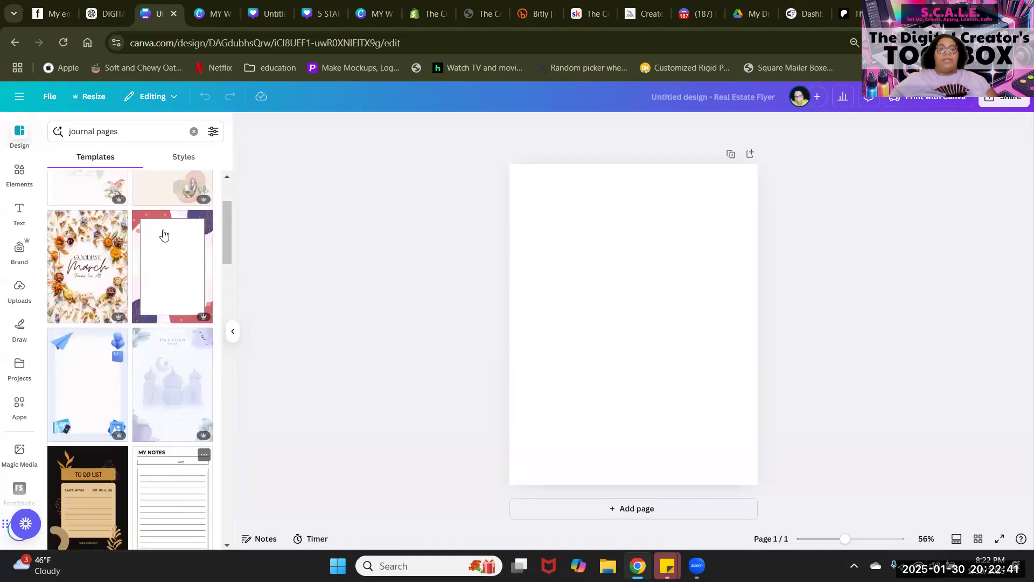
triple_click(107, 133)
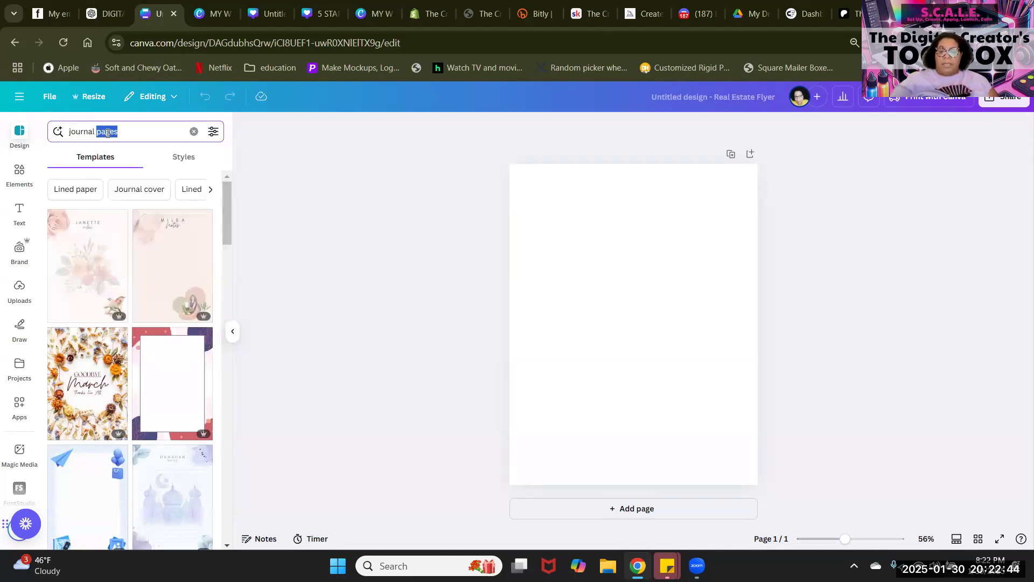
text(LINED)
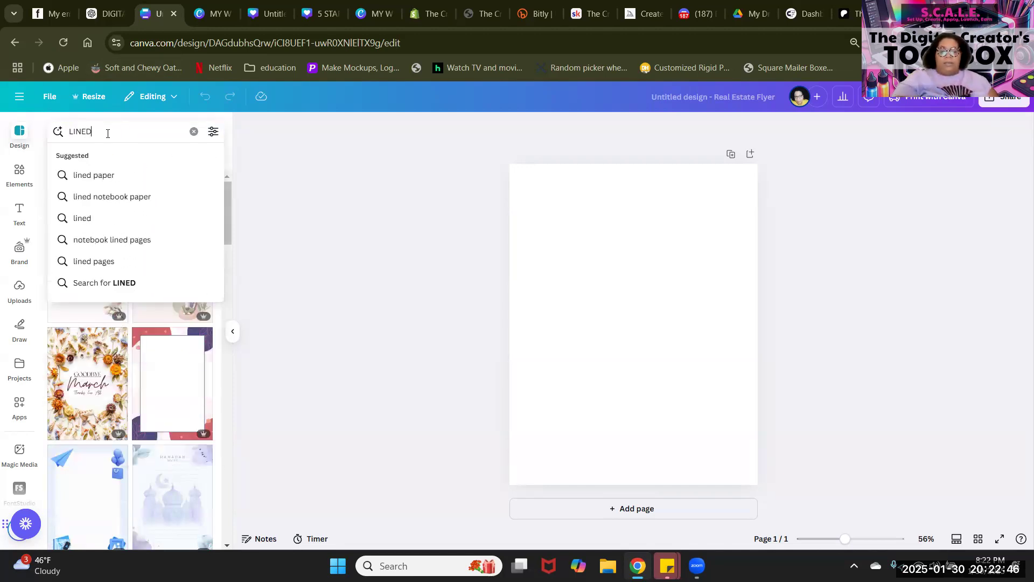
text( JOURNAL)
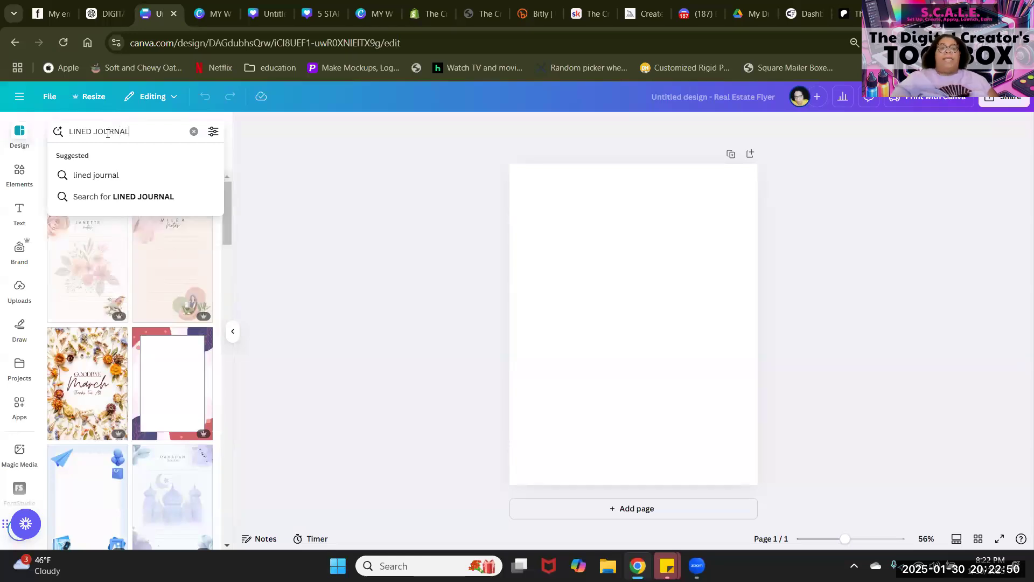
key(Return)
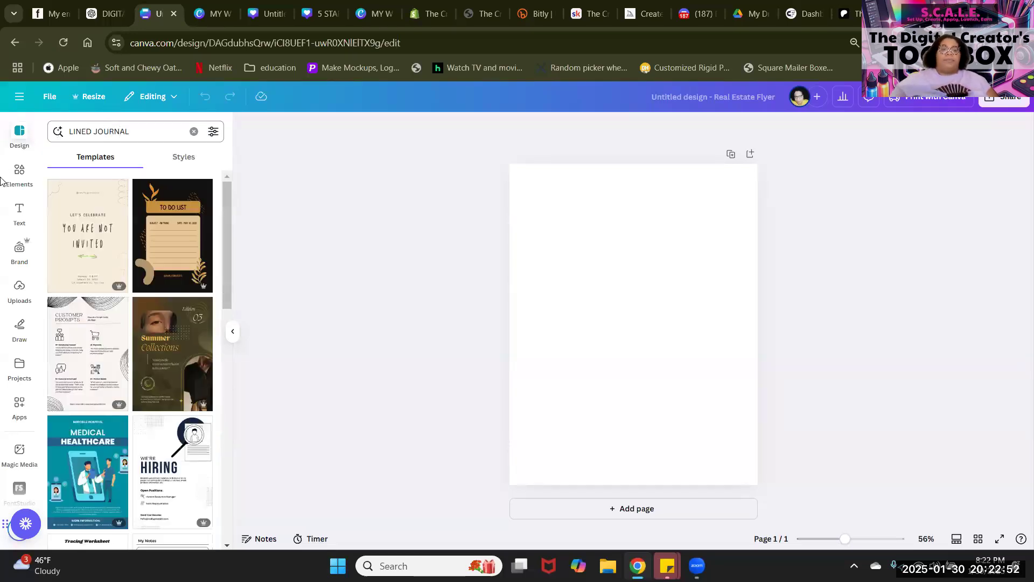
Step: Look through the lined journal templates and change the search to the suggested "lined pages"
scroll(149, 264, down, 8)
scroll(137, 291, down, 6)
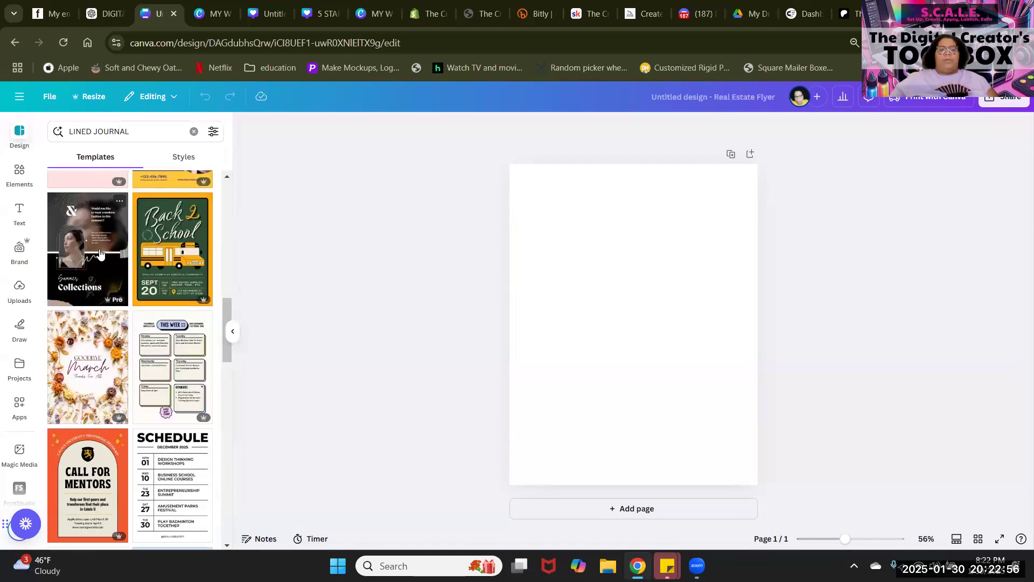
scroll(100, 253, down, 5)
scroll(99, 254, up, 12)
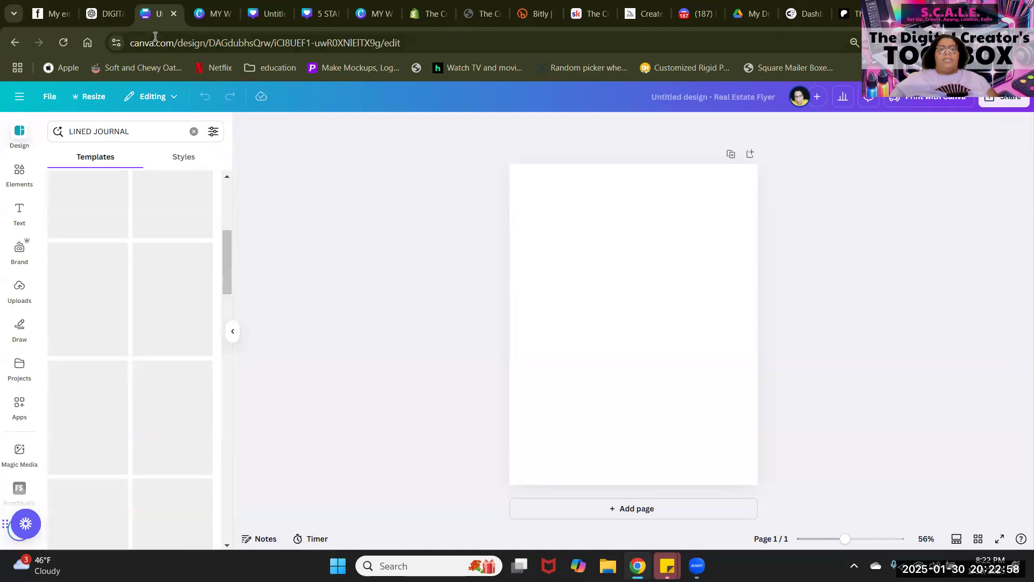
click(214, 132)
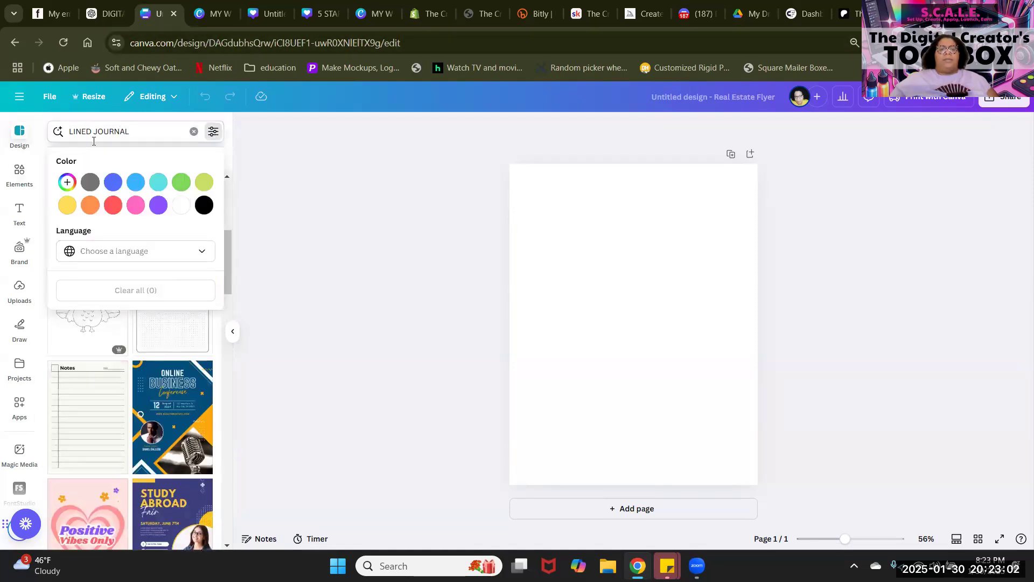
click(113, 135)
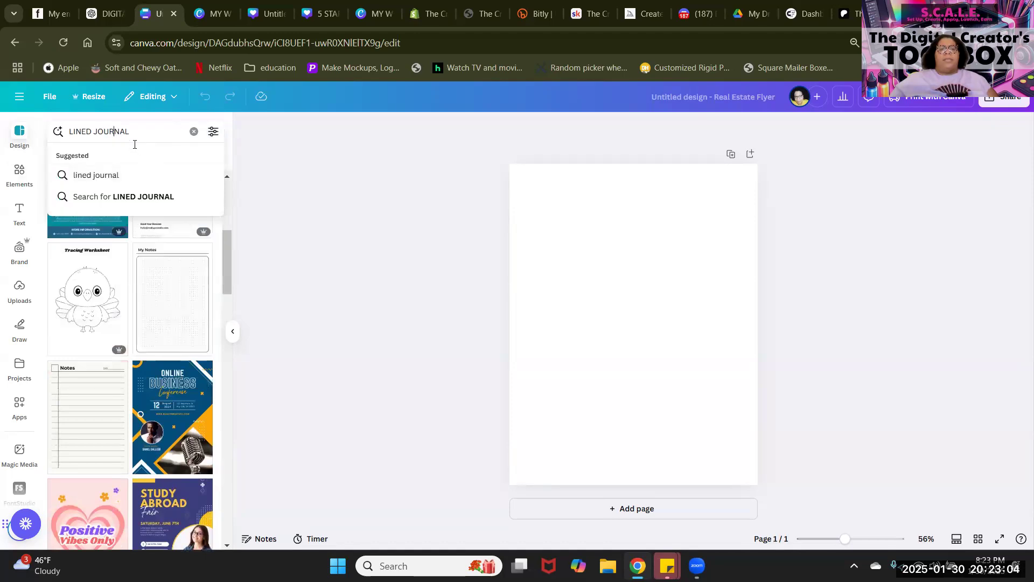
double_click(100, 132)
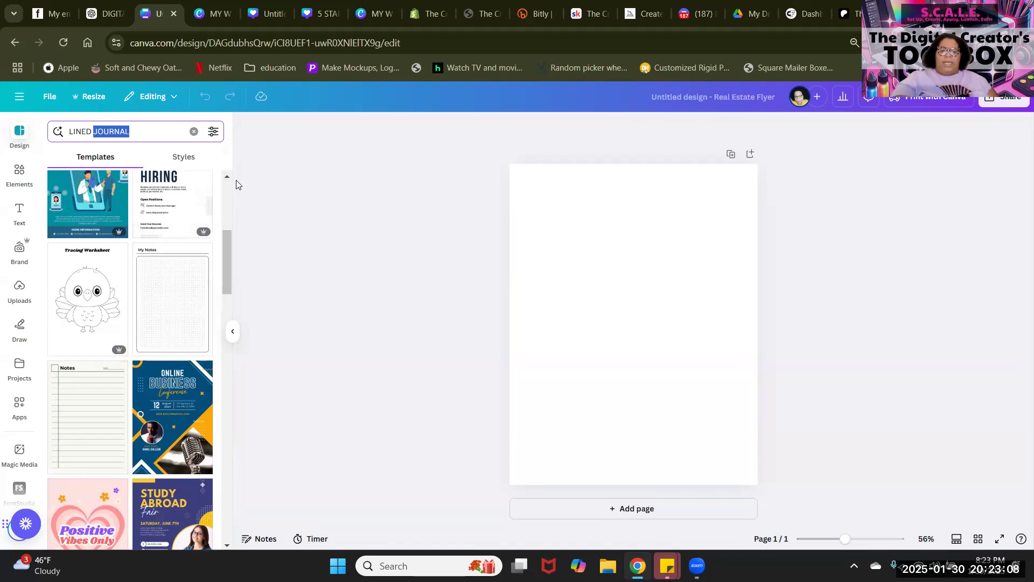
text(PAGE)
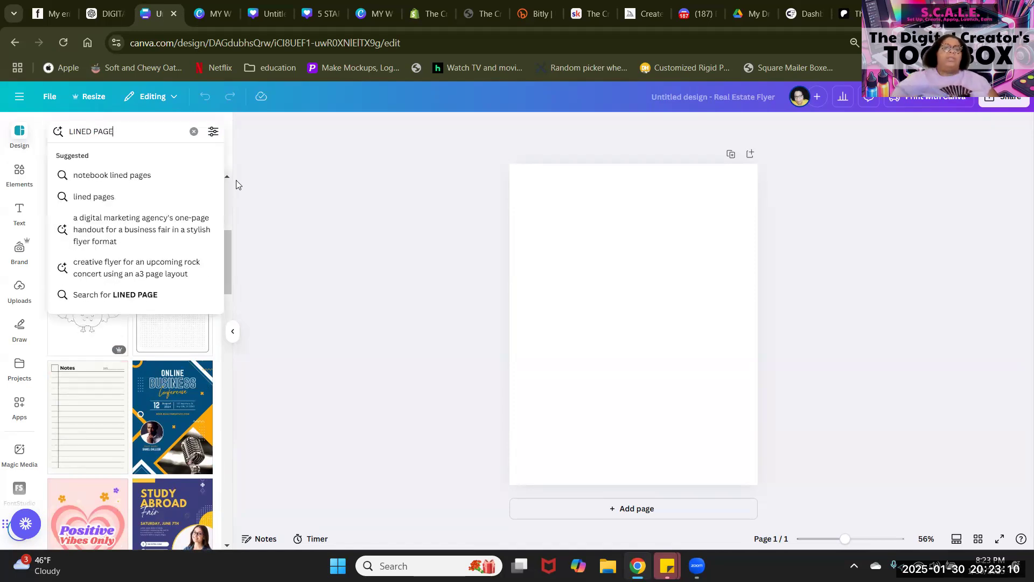
click(108, 200)
Step: Find the off-white lined Notes template with a date line and margin column and apply it to the blank page
scroll(62, 365, down, 2)
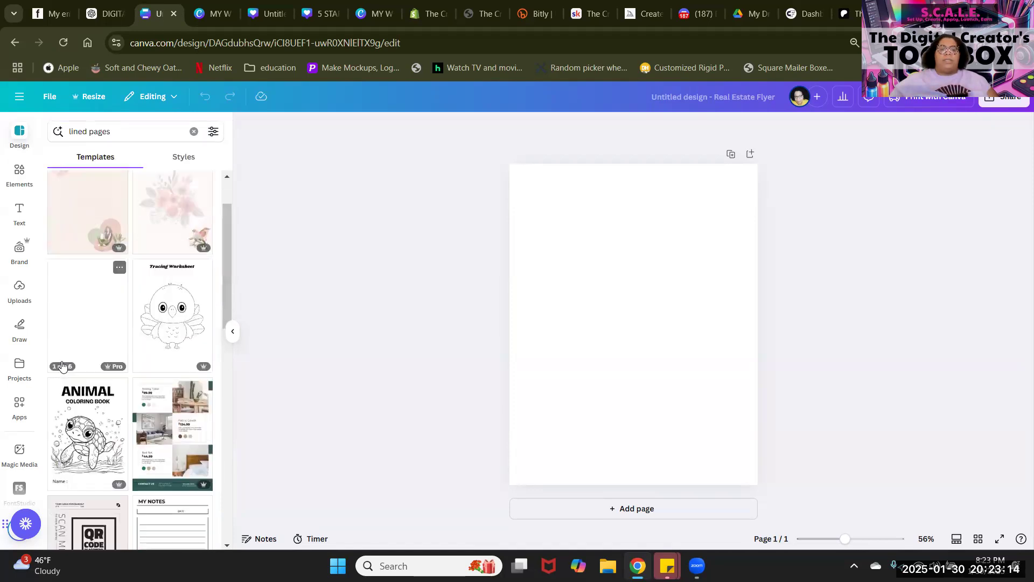
scroll(62, 366, down, 10)
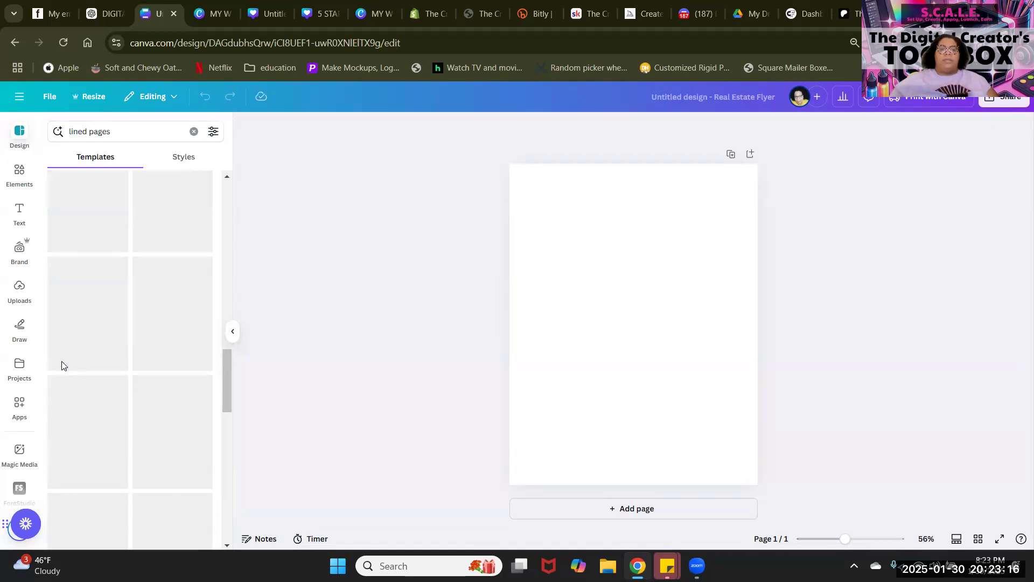
scroll(61, 361, up, 5)
scroll(184, 336, up, 1)
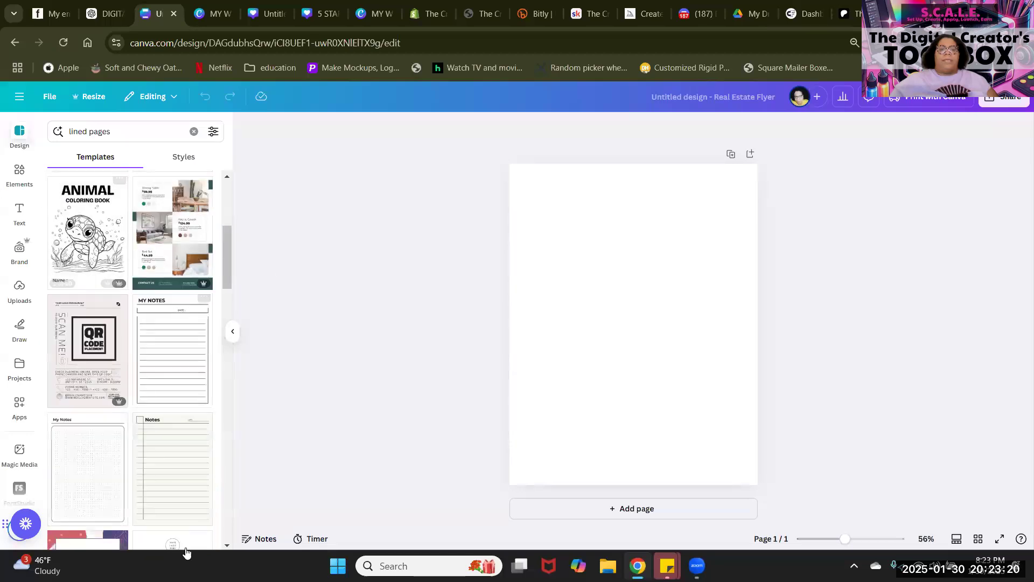
click(171, 445)
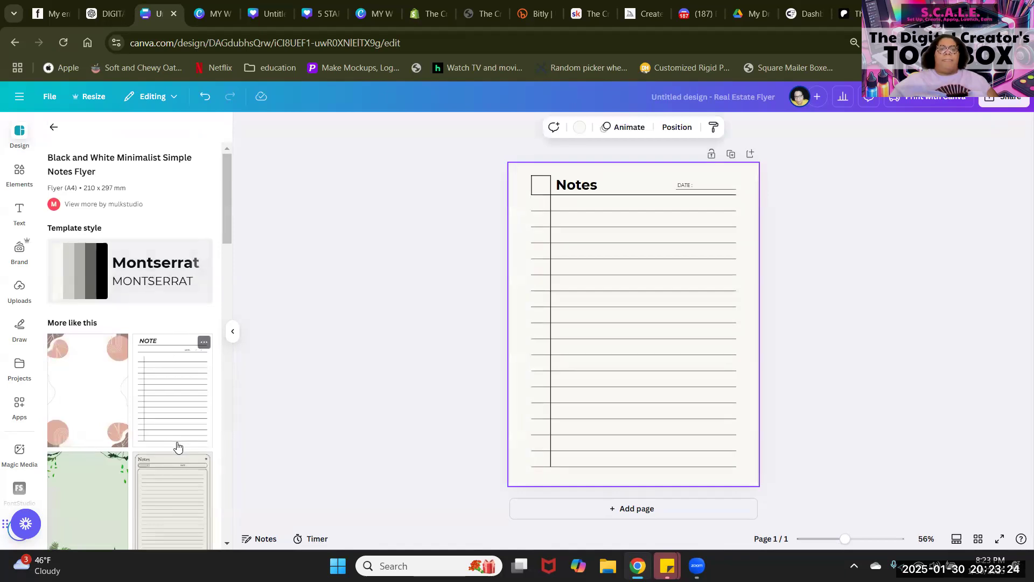
Step: Look through the similar templates for the applied Notes page and view the details of the lined NOTE template
scroll(177, 436, down, 5)
scroll(176, 447, down, 12)
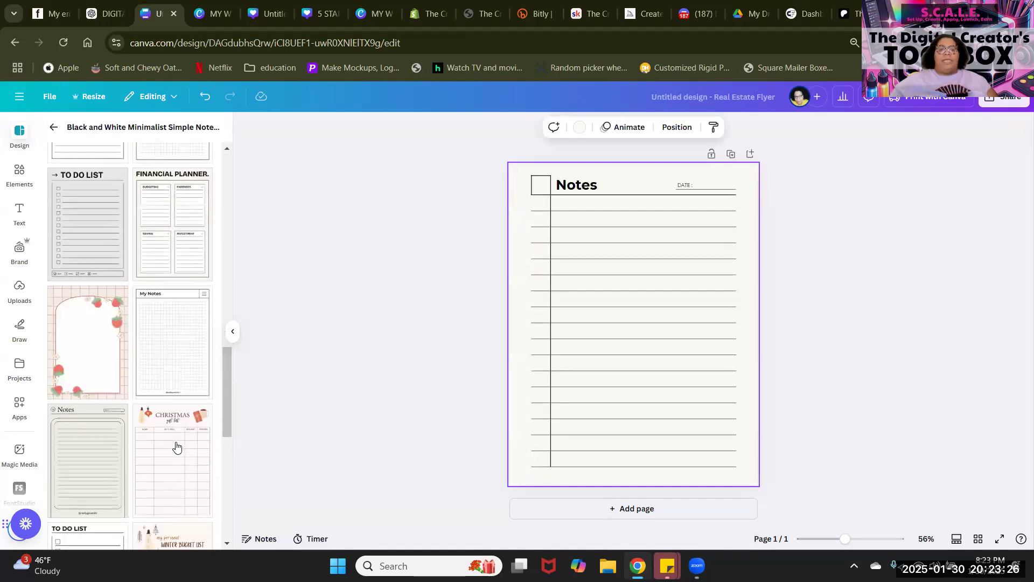
scroll(176, 447, down, 2)
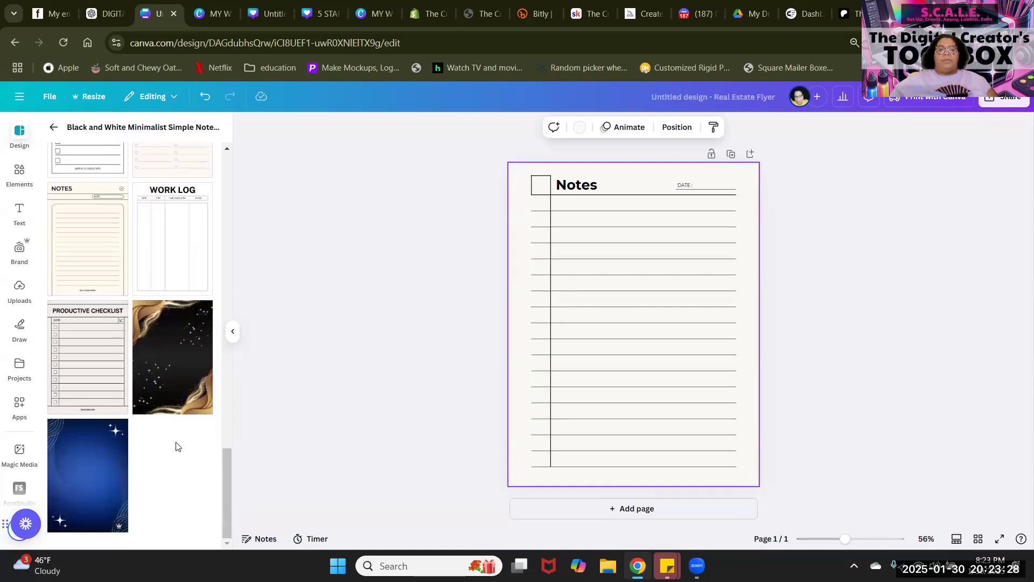
scroll(176, 446, up, 20)
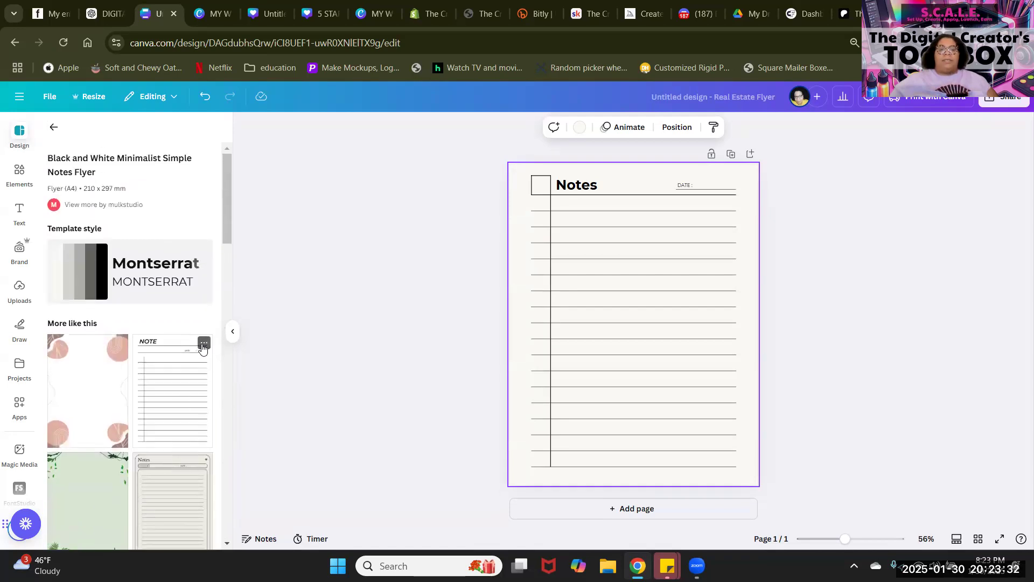
click(203, 344)
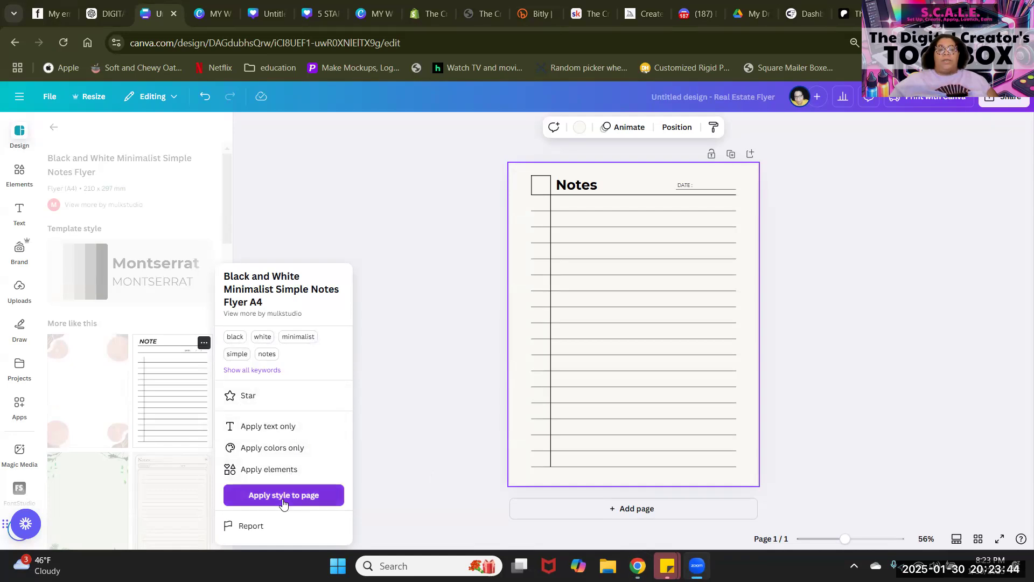
click(189, 305)
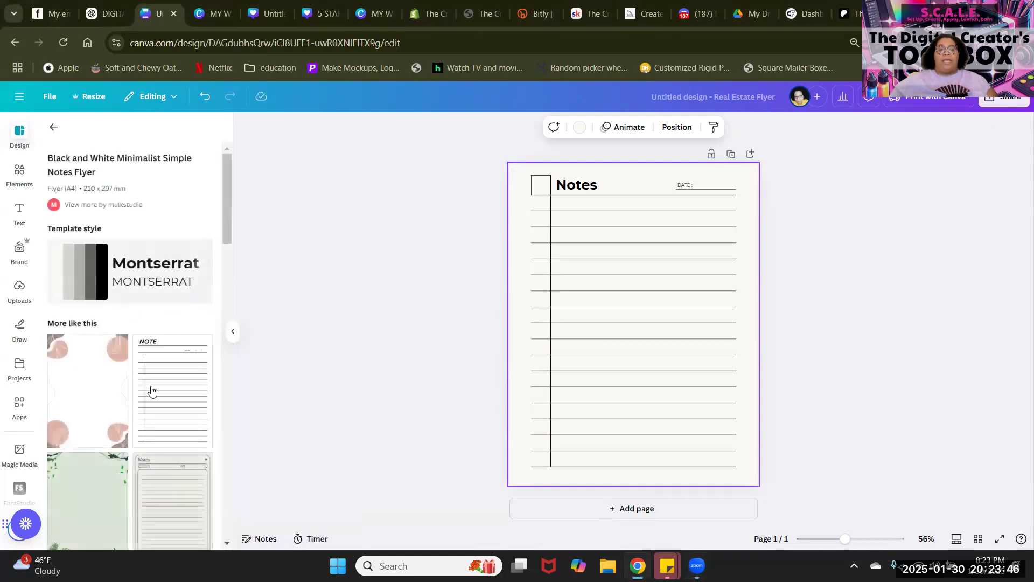
Step: View the details of the Cream and Black Minimalist Simple Notes Flyer and search templates by its "notes" keyword
scroll(139, 469, down, 4)
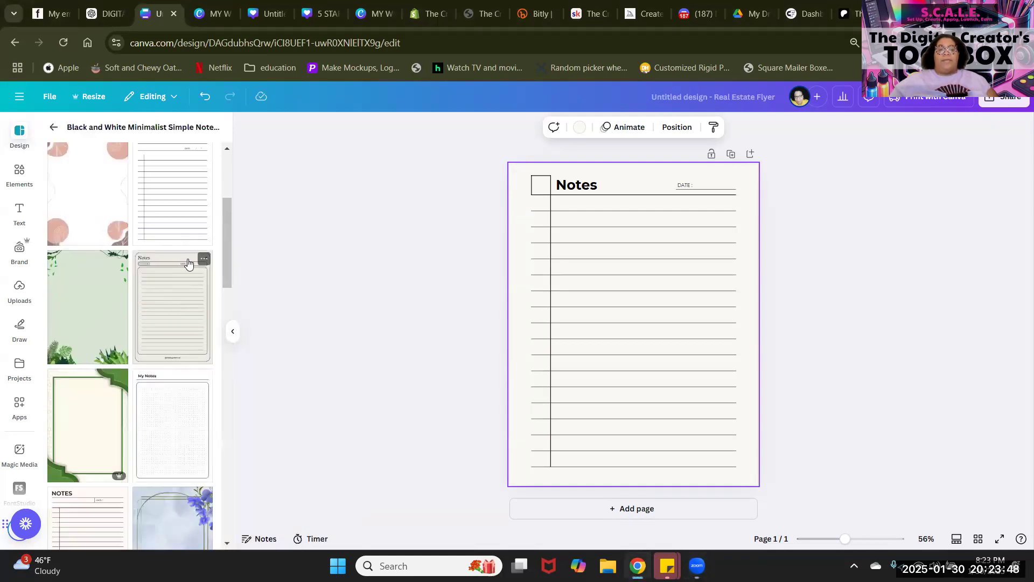
click(204, 260)
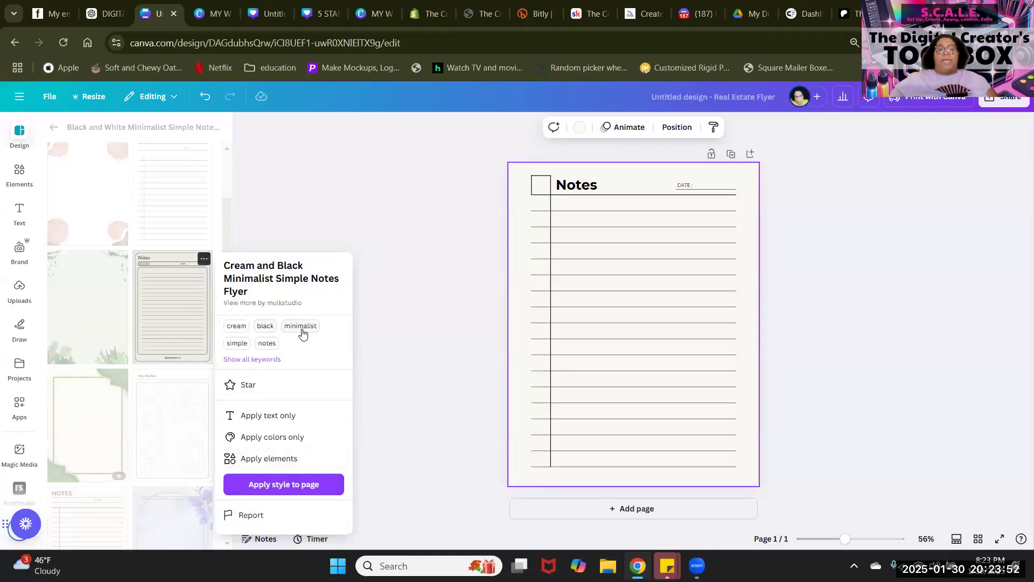
click(268, 344)
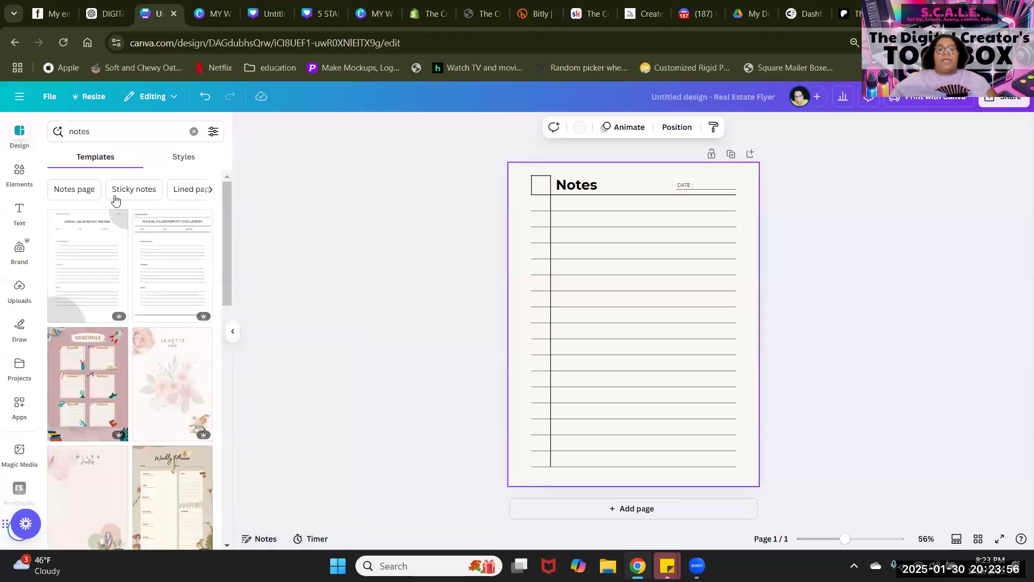
Step: Look through the notes templates, switch to the suggested "Lined paper" search and browse its results
scroll(173, 302, down, 5)
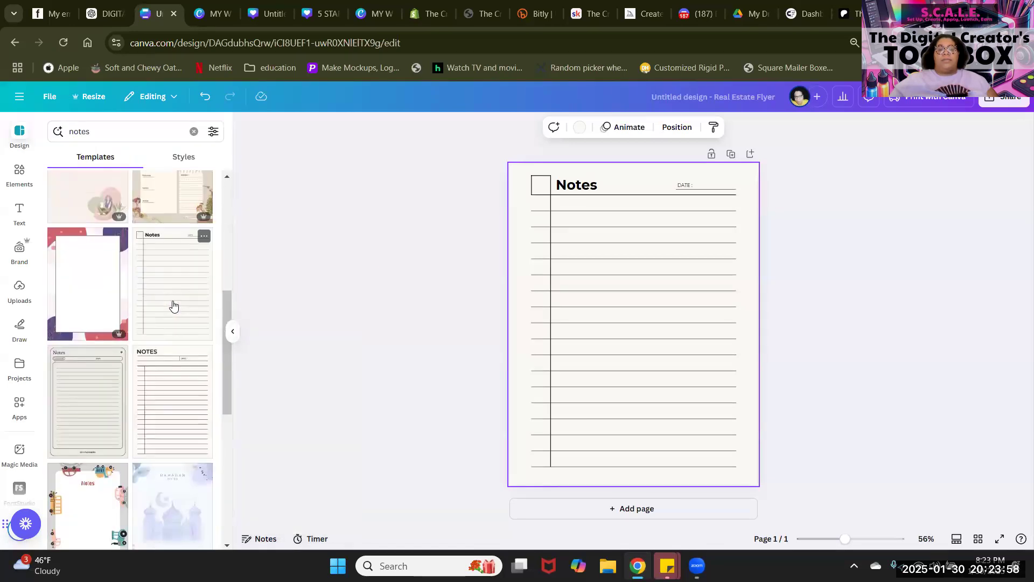
scroll(173, 305, up, 6)
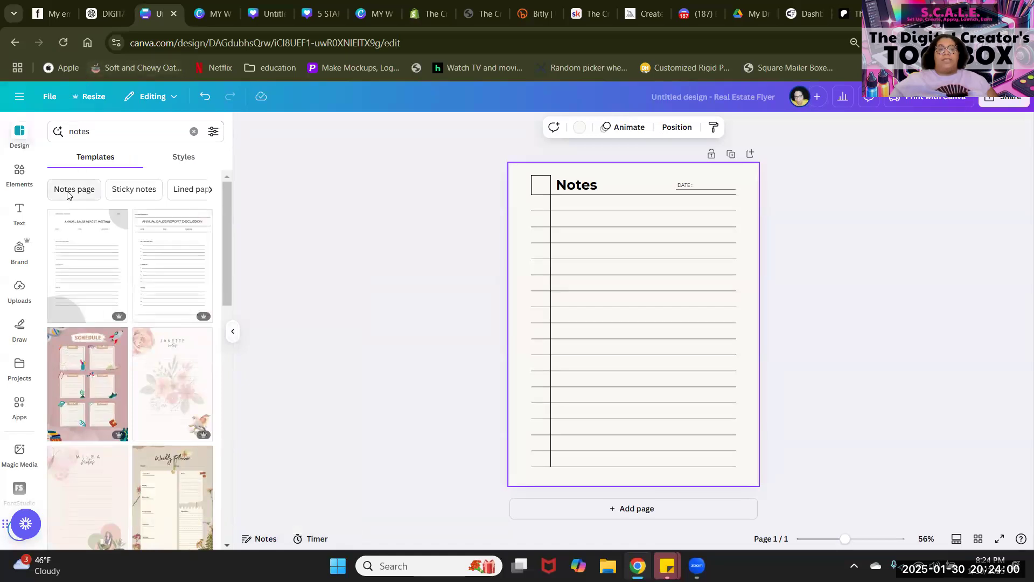
click(213, 194)
click(83, 189)
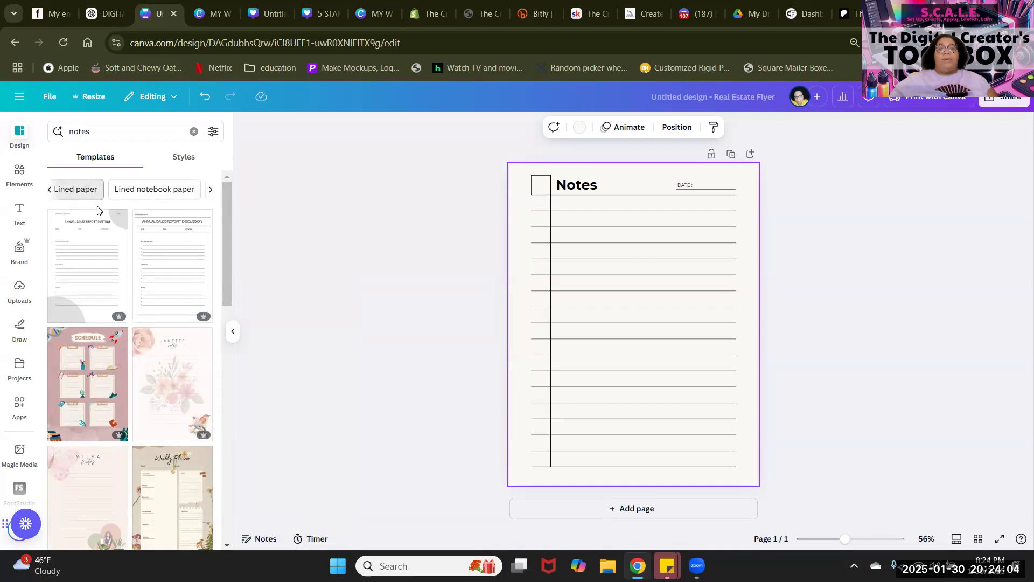
scroll(134, 233, down, 10)
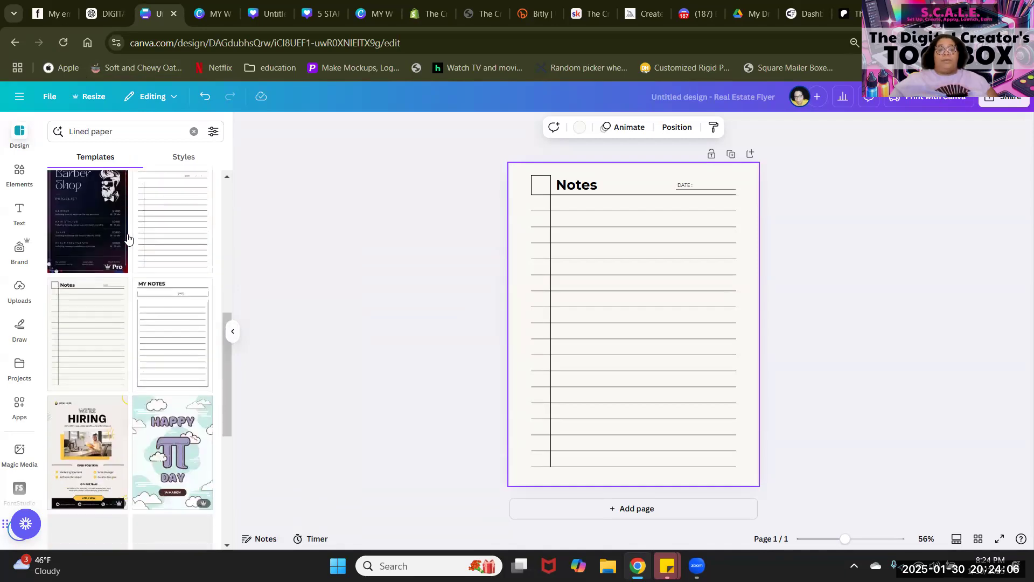
scroll(127, 240, up, 10)
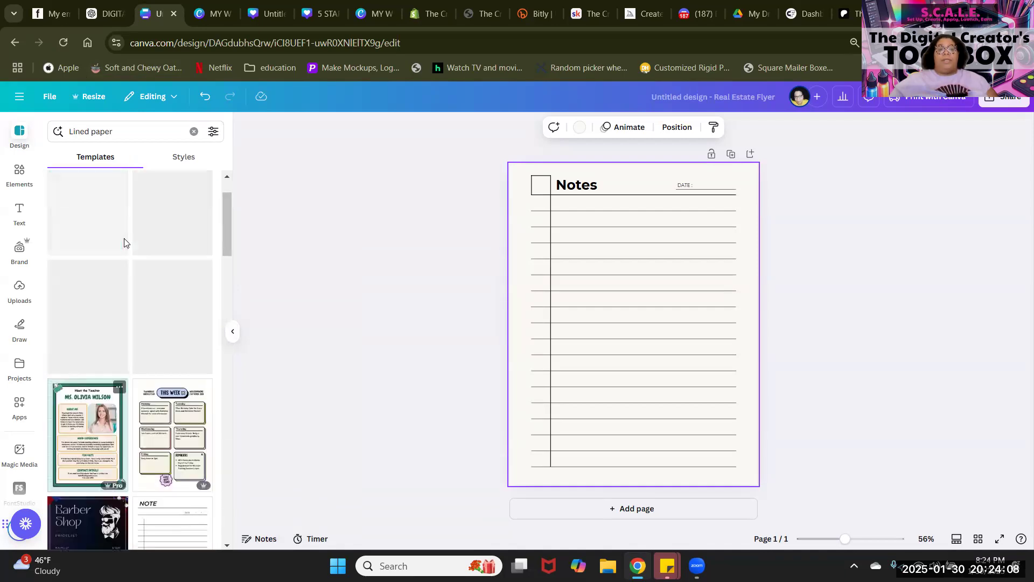
Step: Switch the template search to the suggested "Lined notebook paper" and browse its results
click(184, 195)
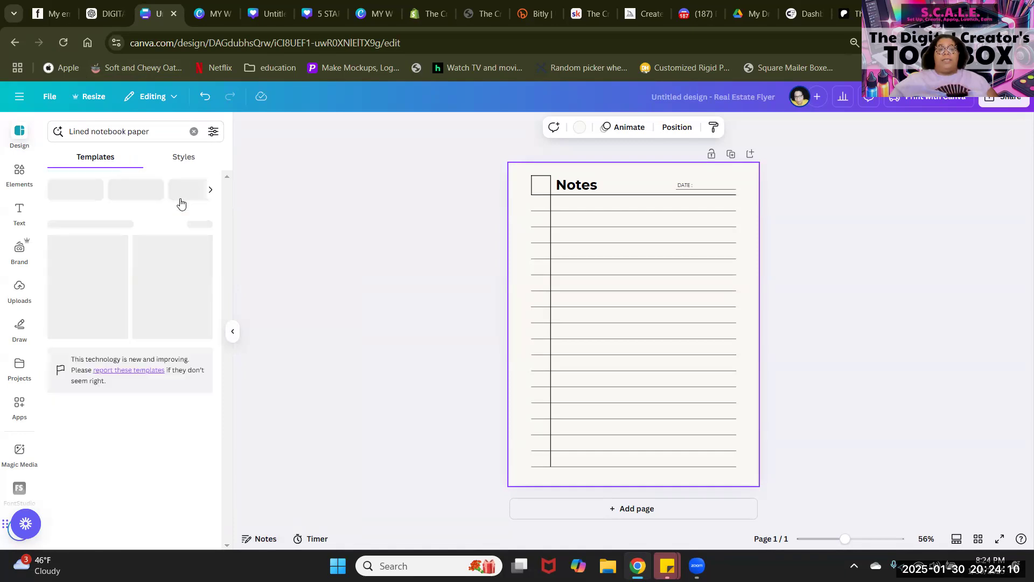
scroll(165, 244, down, 6)
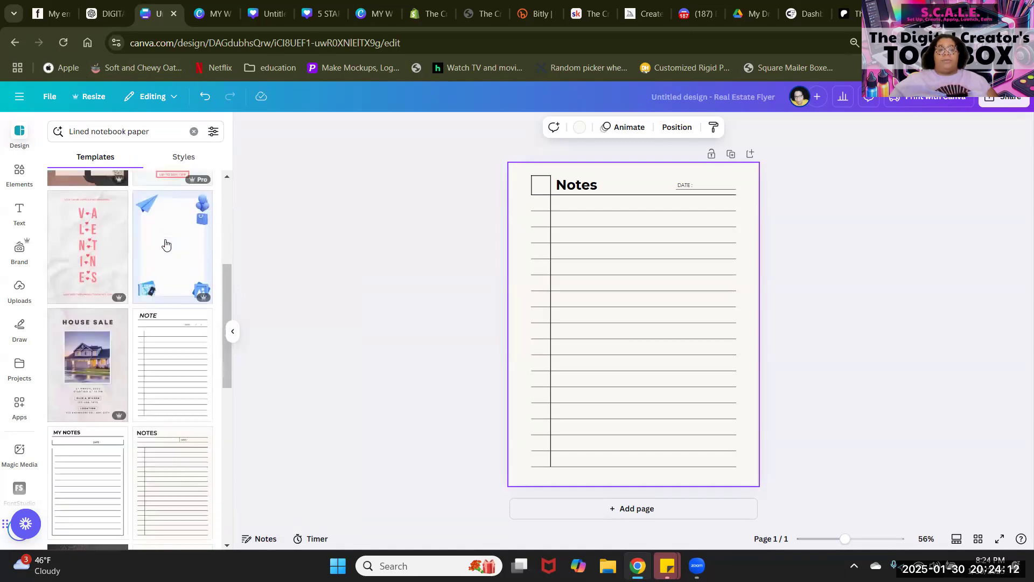
scroll(153, 329, up, 6)
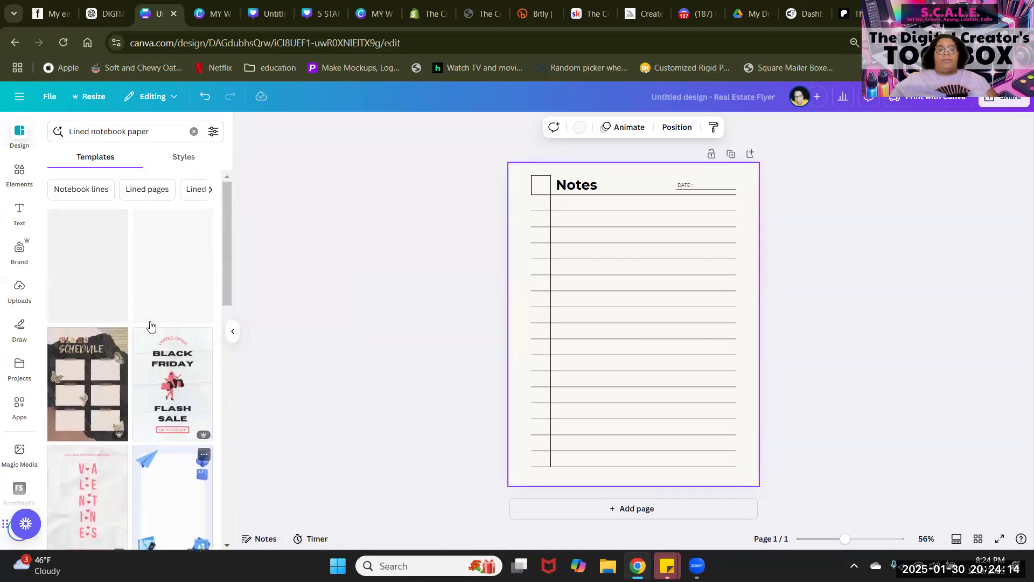
Step: Switch the template search to the suggested "Journal back cover", browse its results, and move on to the suggested "Journal page" search
click(210, 189)
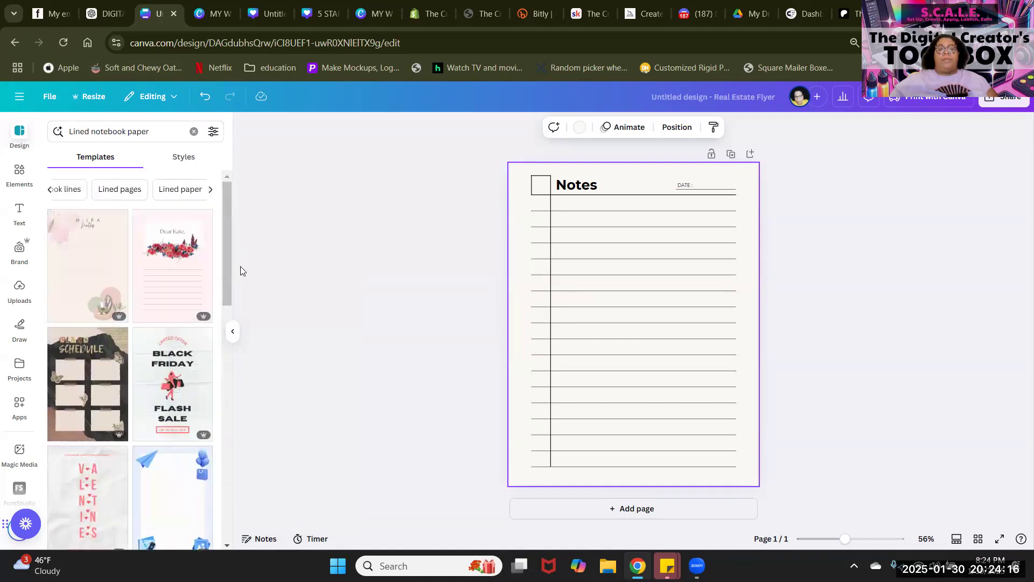
click(164, 193)
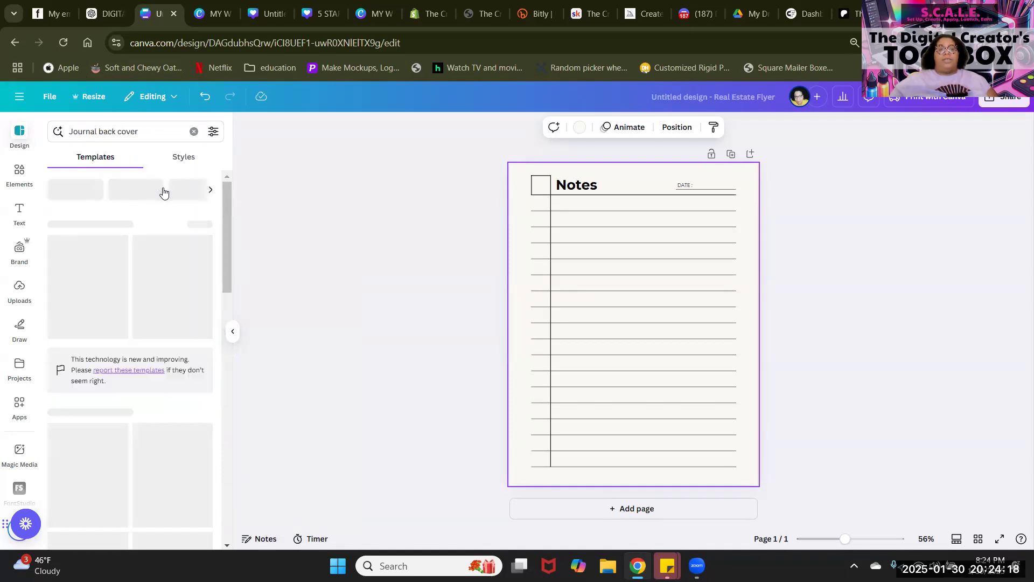
scroll(164, 193, down, 5)
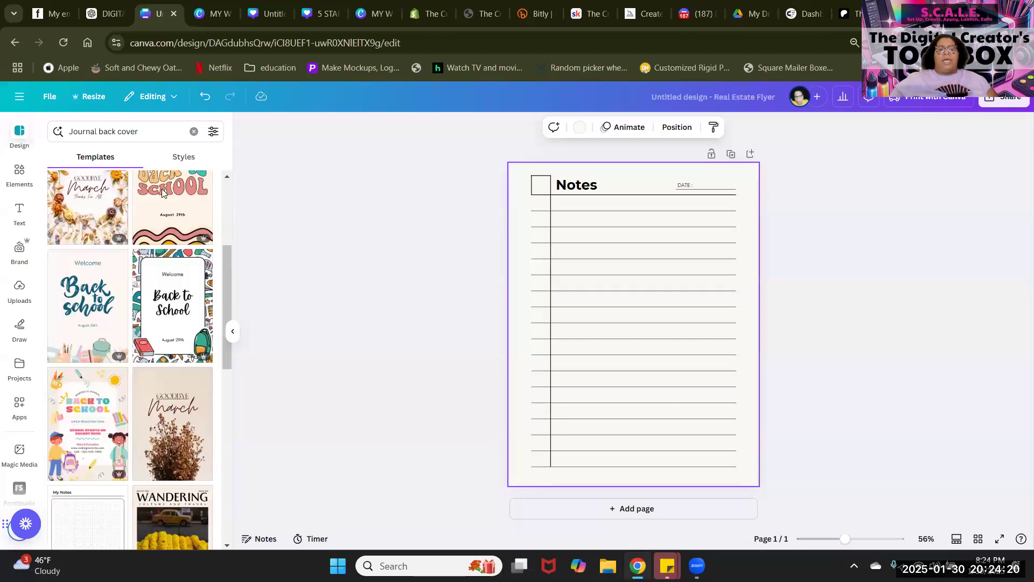
scroll(198, 187, up, 5)
click(209, 189)
click(132, 190)
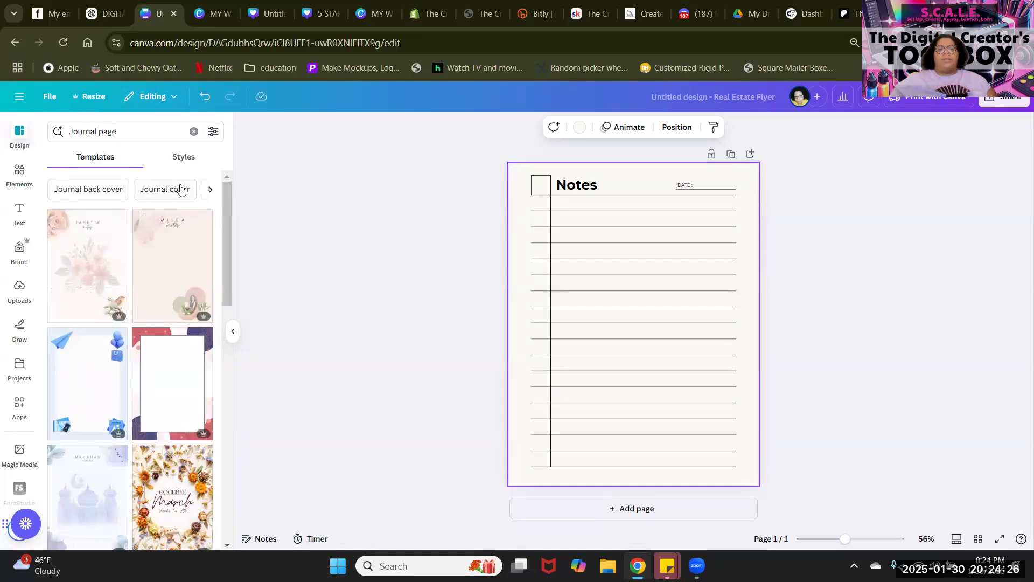
Step: Switch the template search to the suggested "Notebook lines" and browse its results for lined pages
click(209, 190)
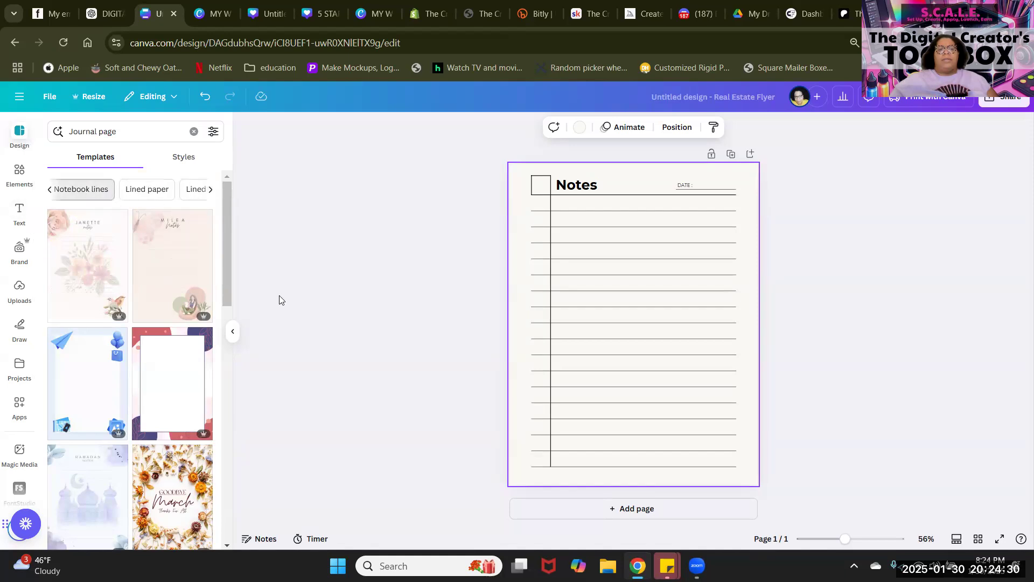
scroll(80, 301, down, 5)
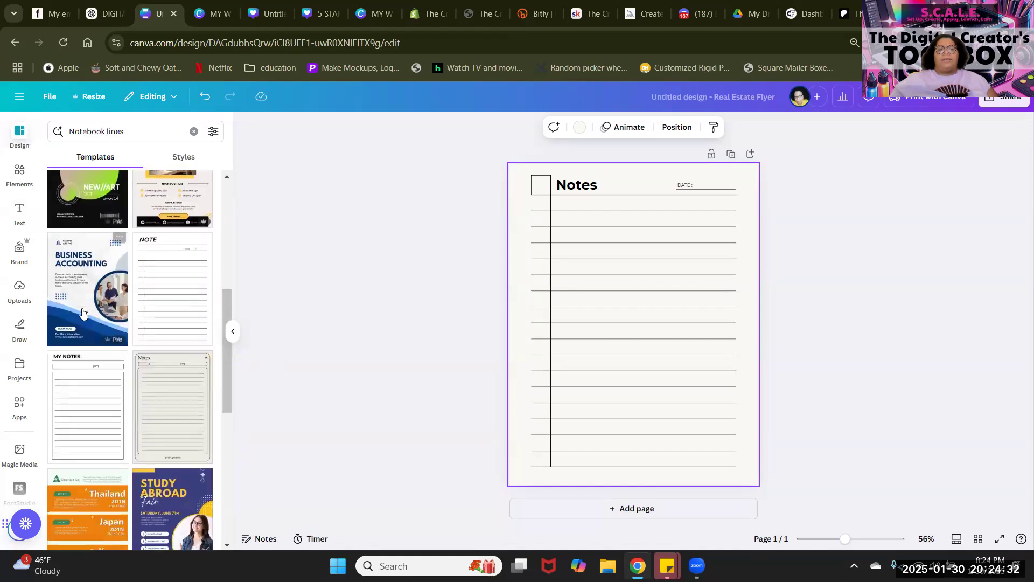
scroll(82, 308, down, 3)
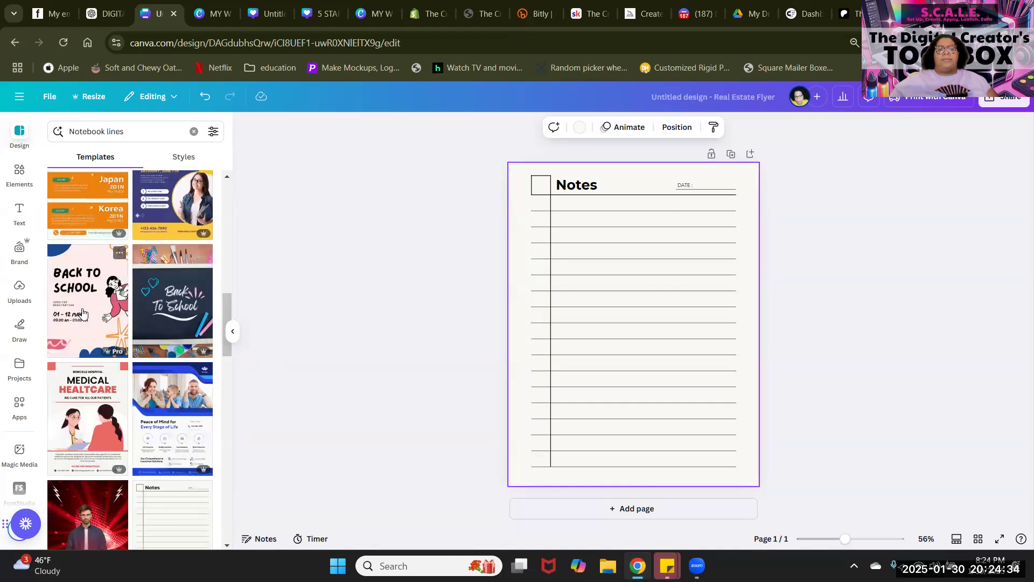
scroll(82, 311, down, 5)
scroll(82, 308, down, 10)
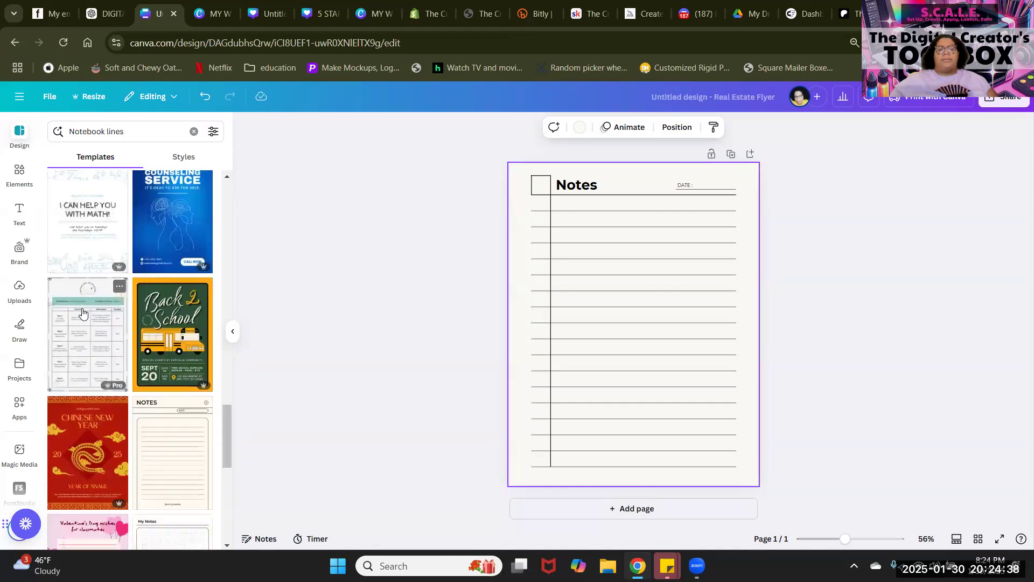
scroll(82, 312, up, 20)
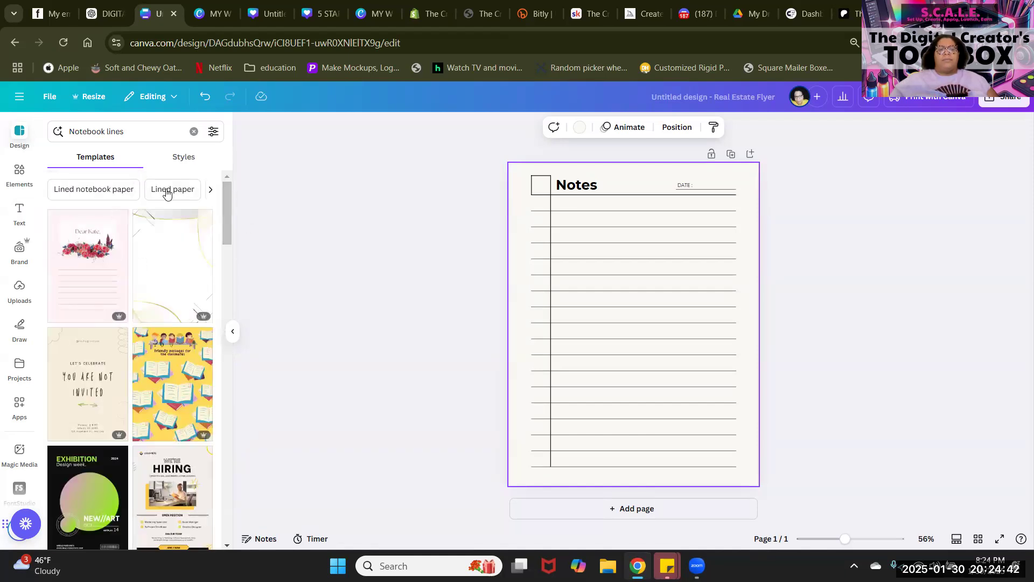
Step: Switch the template search to the suggested "Lined paper" and look through its further related searches
click(168, 190)
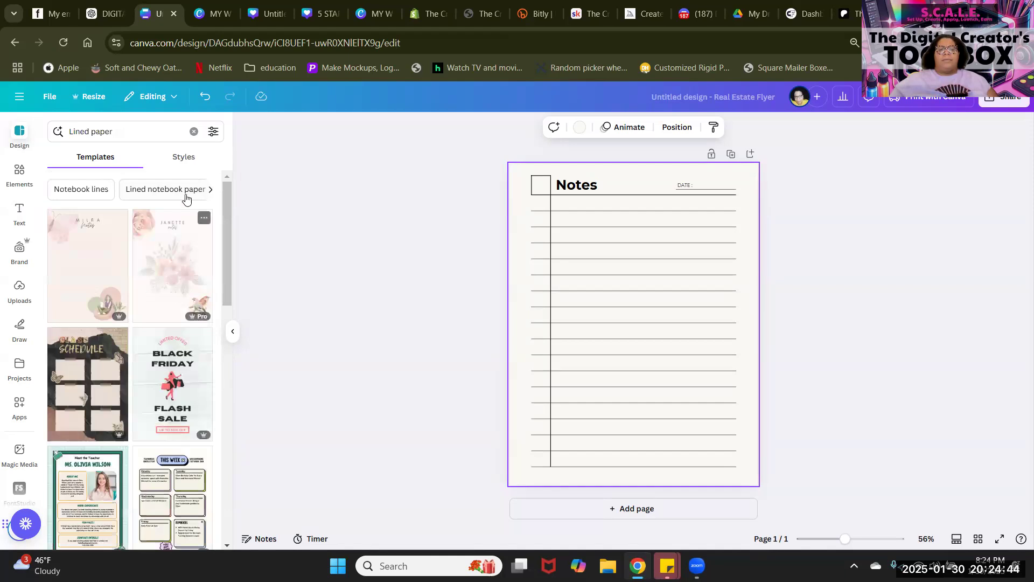
click(209, 190)
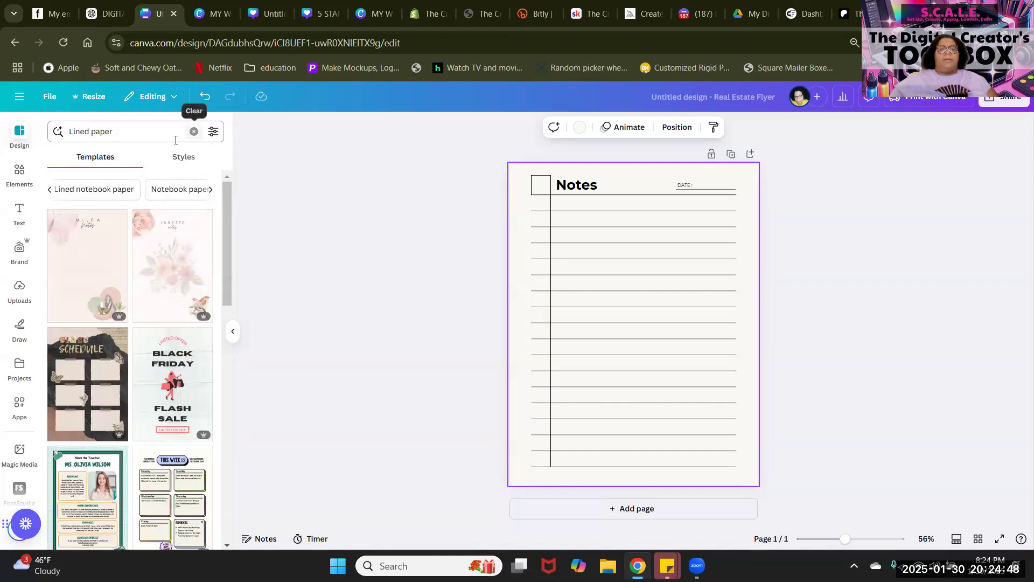
Step: Replace the template search with "PLANNER" and choose the suggested "daily planner" search
click(193, 131)
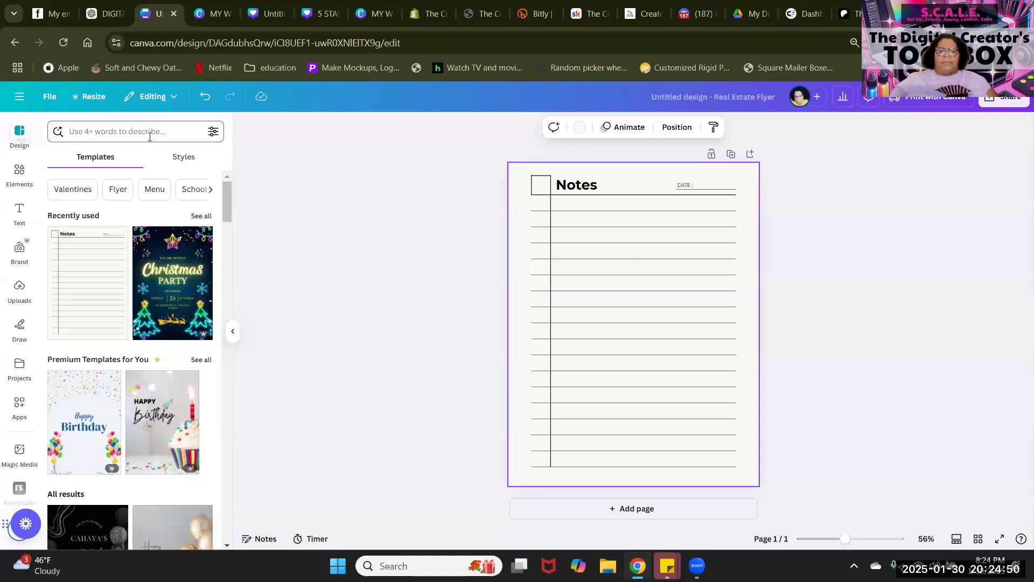
text(PLA)
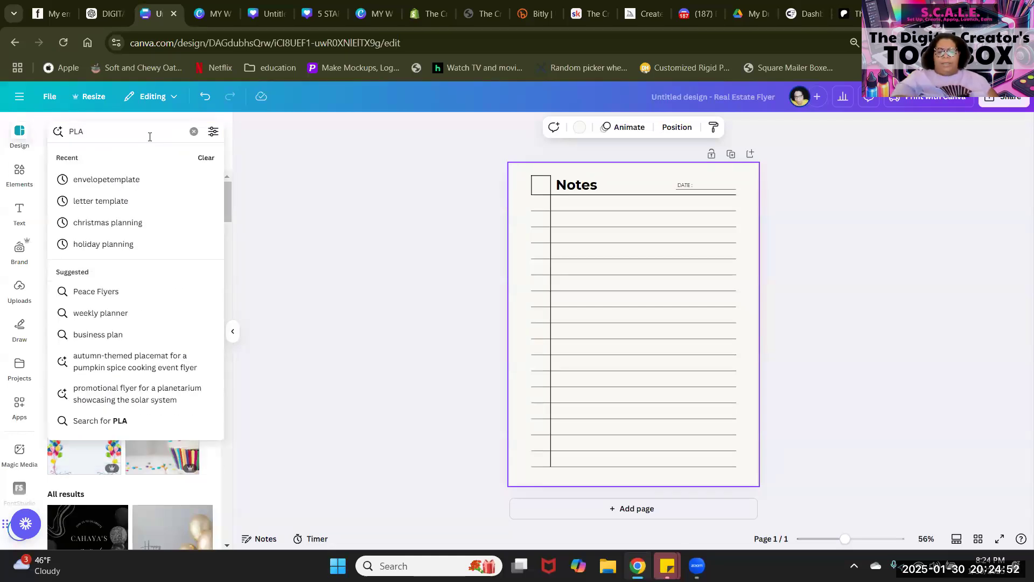
text(NNER)
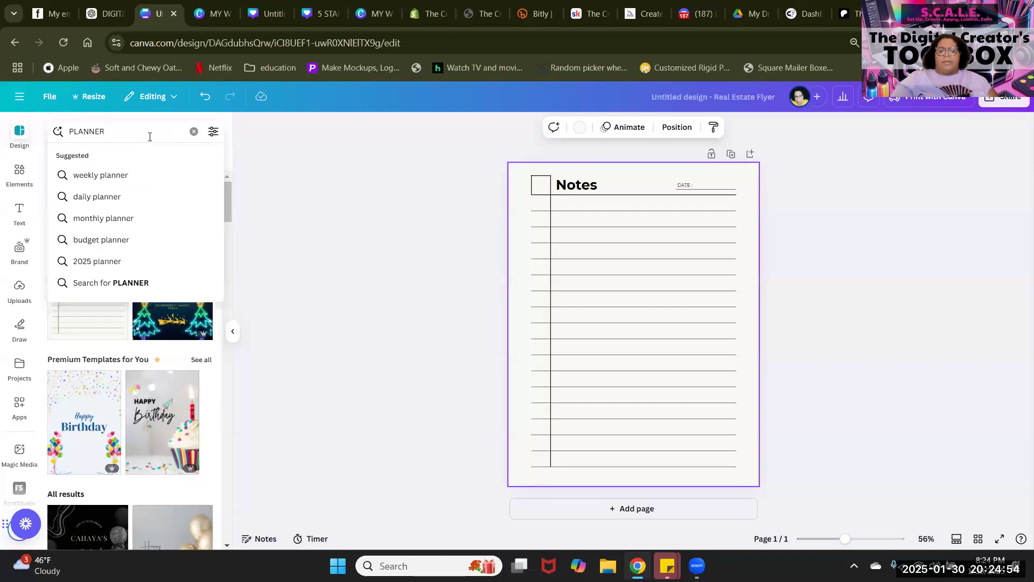
click(108, 205)
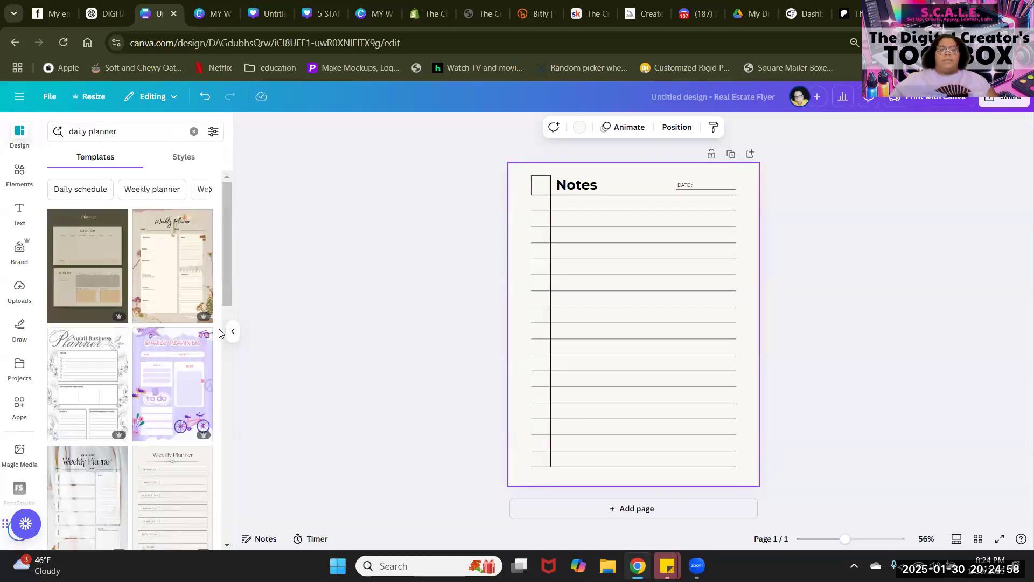
Step: Browse the daily planner template results for planner, checklist and notes page layouts
scroll(215, 340, down, 10)
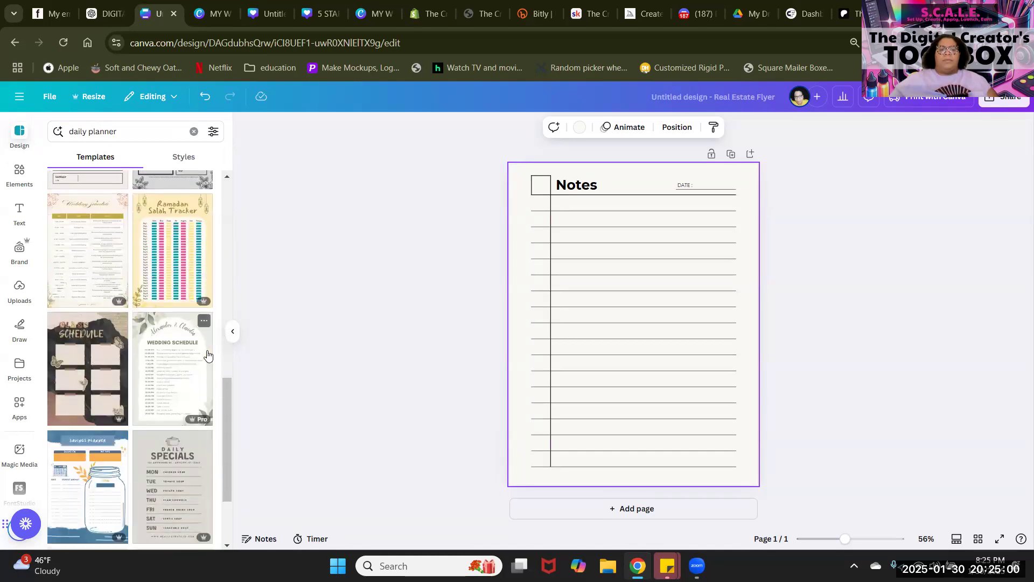
scroll(21, 286, down, 2)
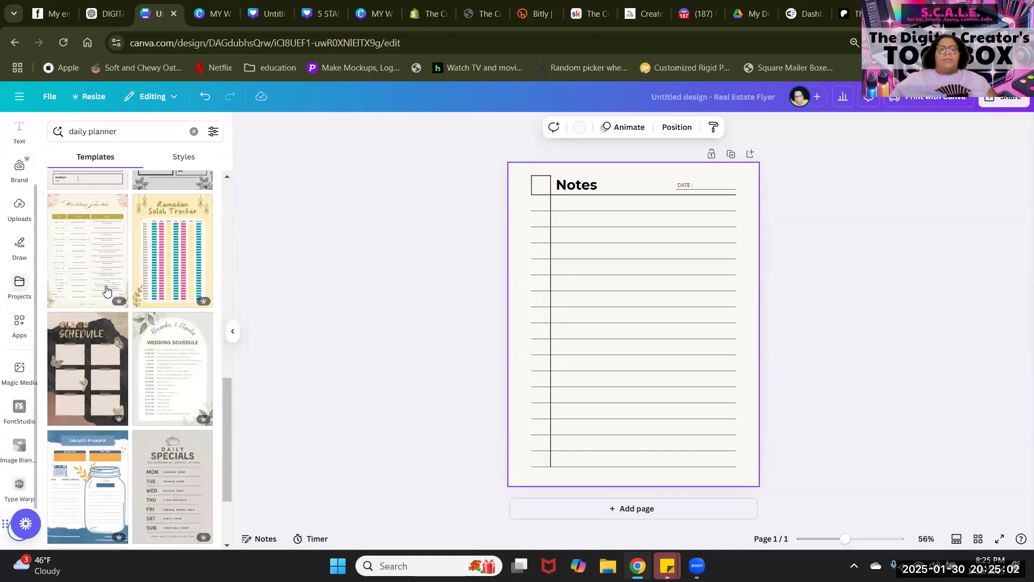
scroll(229, 356, down, 10)
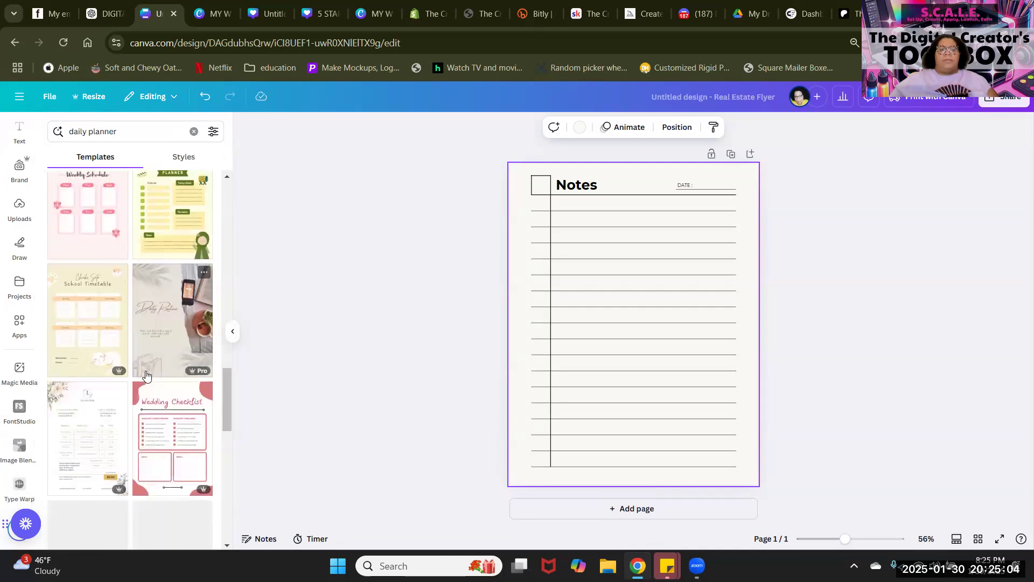
scroll(146, 376, down, 5)
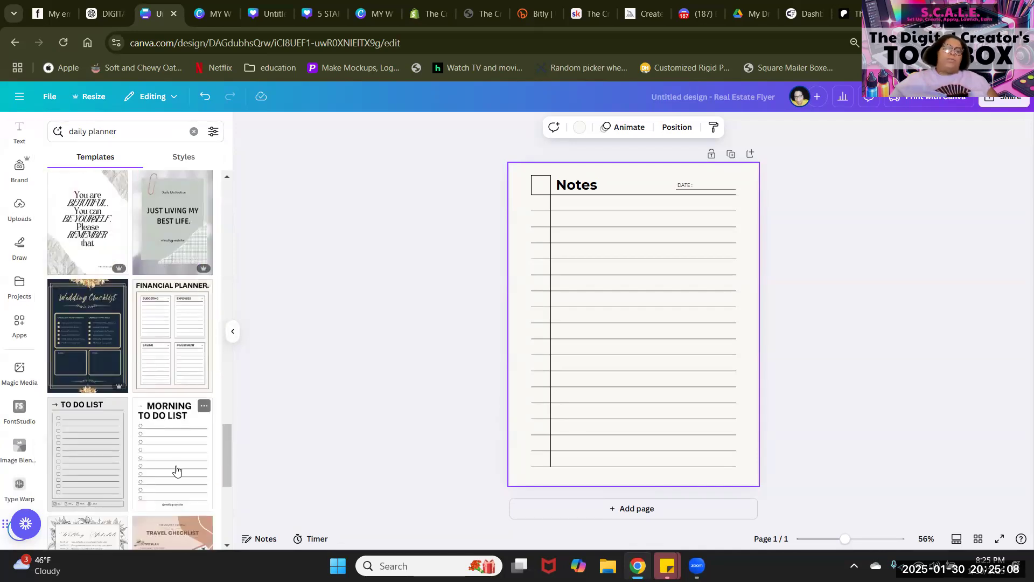
scroll(86, 283, down, 5)
scroll(122, 334, down, 10)
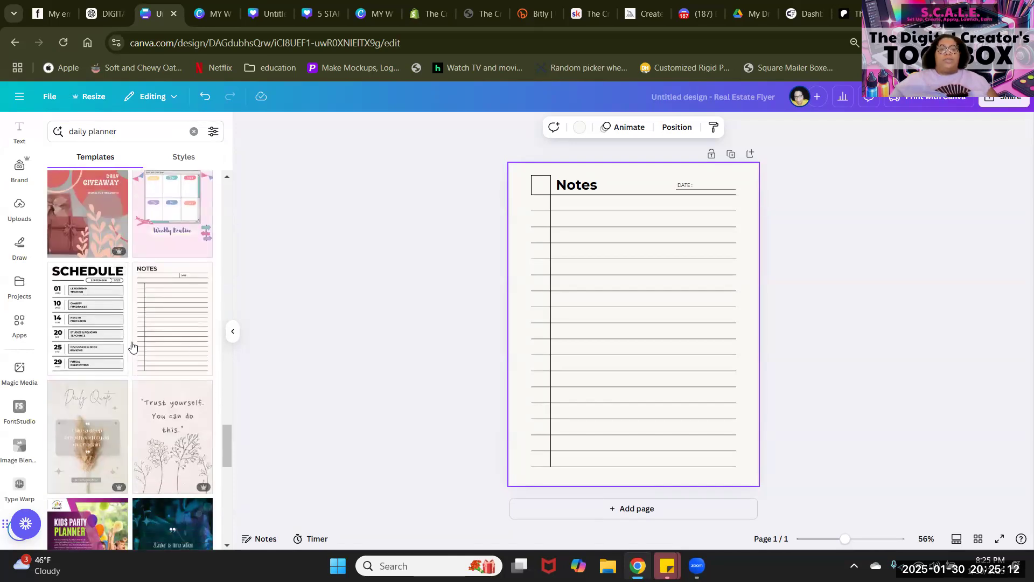
scroll(116, 355, down, 10)
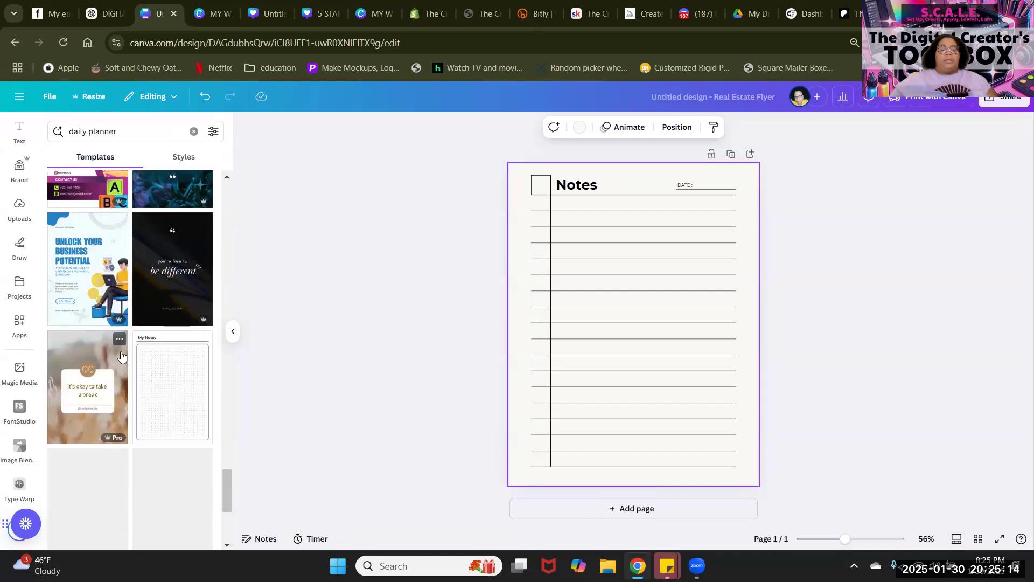
scroll(122, 356, down, 5)
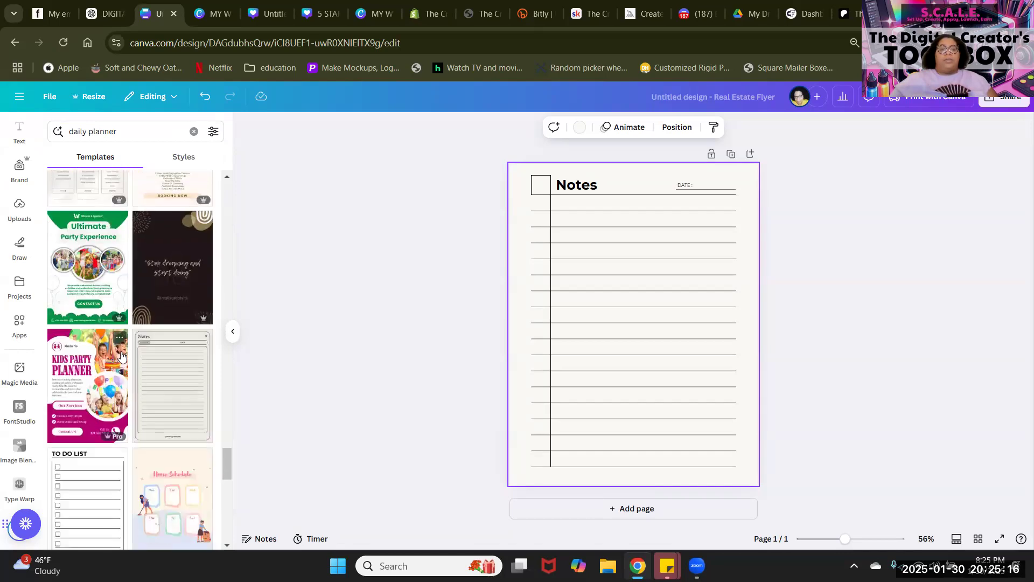
scroll(122, 355, down, 5)
scroll(121, 356, down, 5)
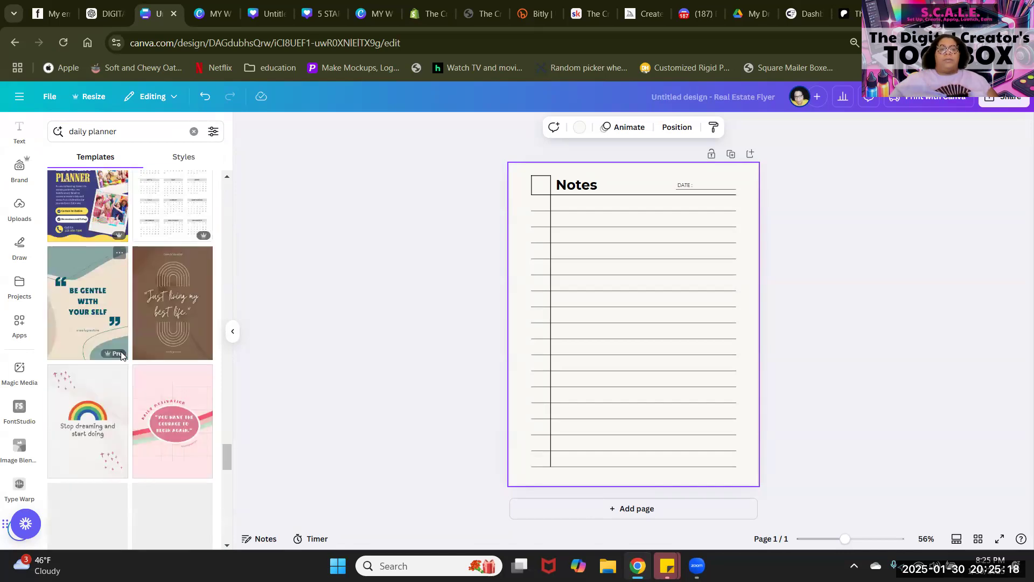
scroll(121, 352, down, 5)
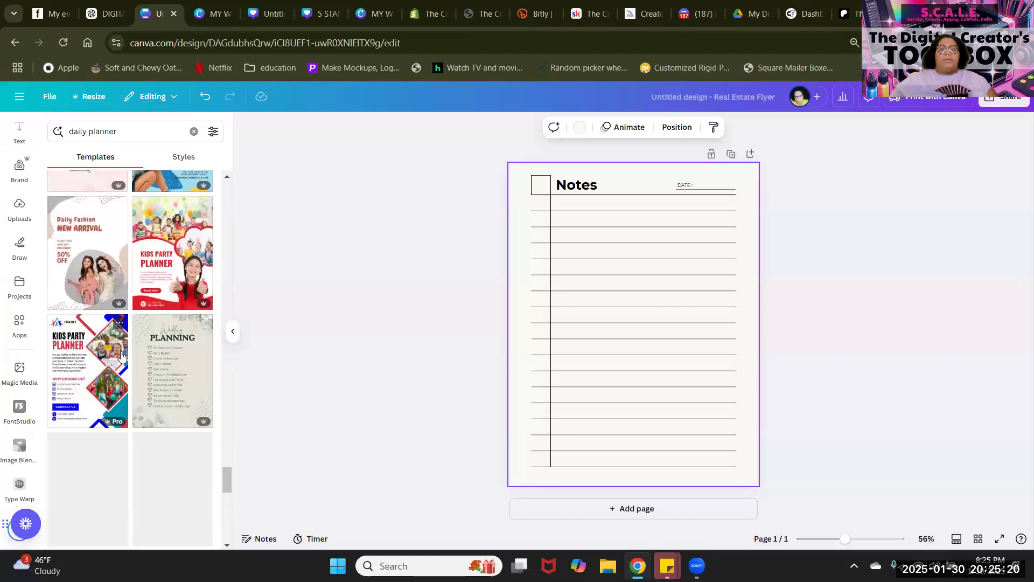
scroll(125, 356, down, 5)
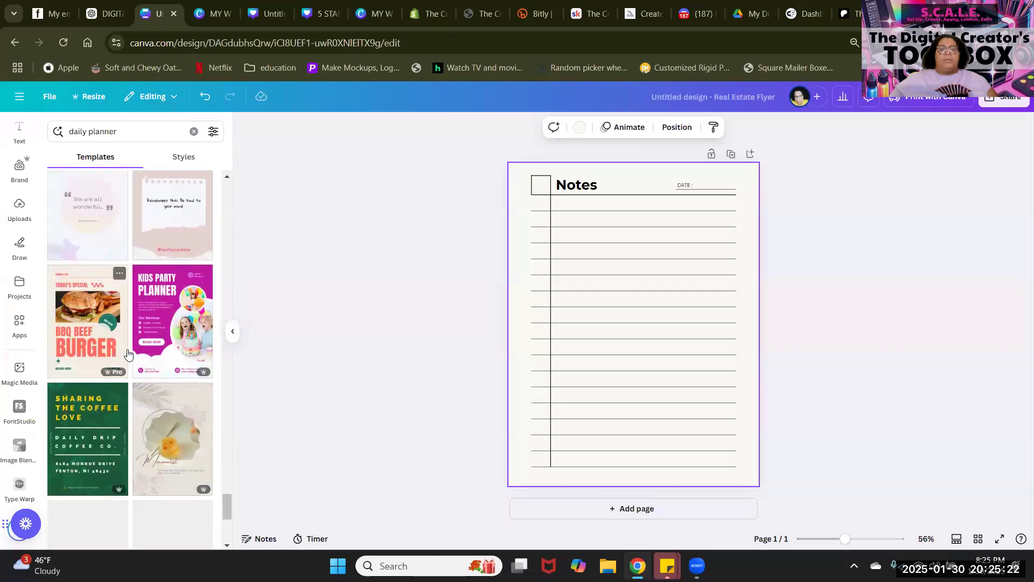
scroll(110, 377, down, 5)
scroll(108, 392, down, 2)
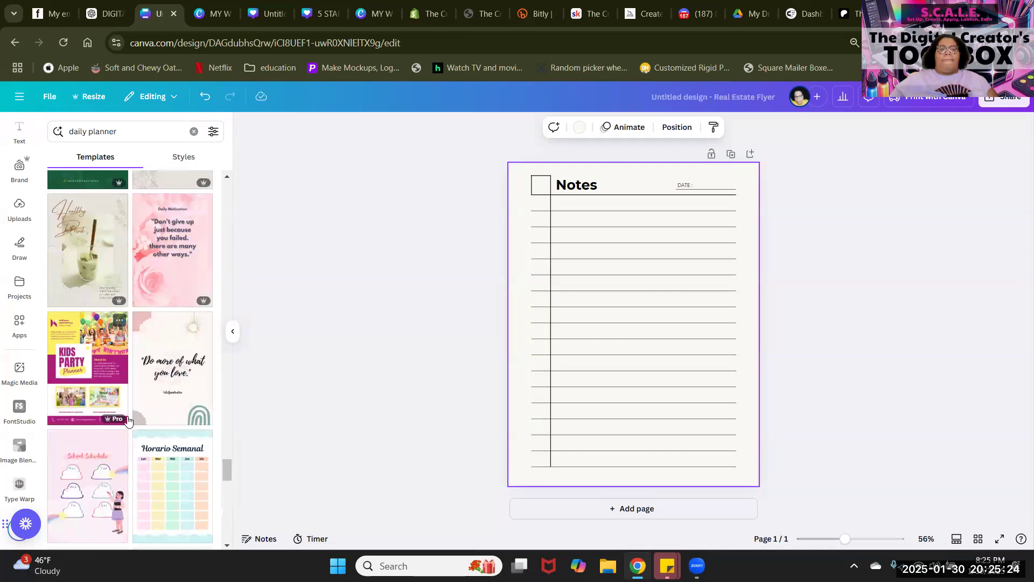
scroll(193, 368, up, 20)
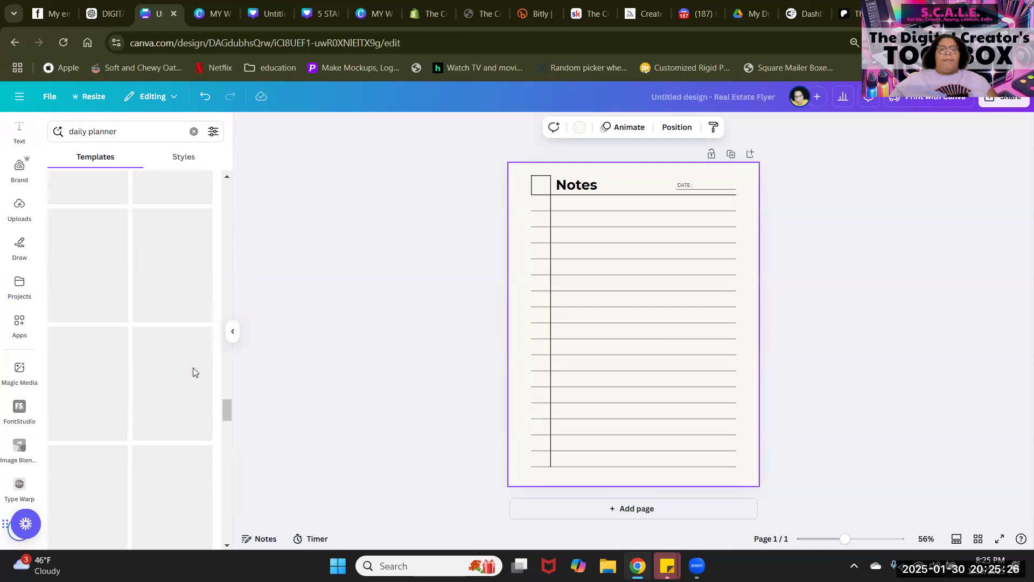
scroll(193, 367, up, 20)
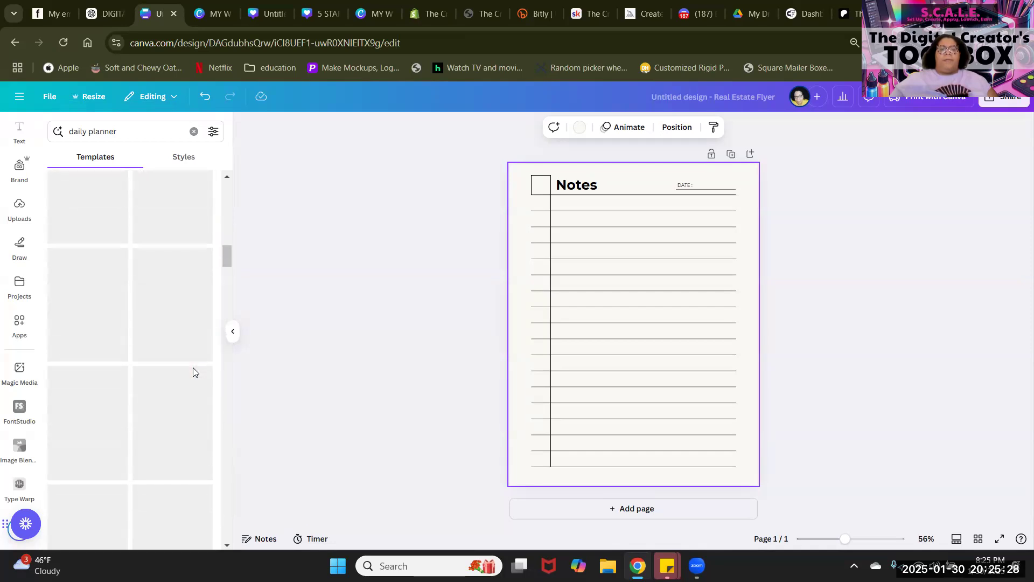
scroll(193, 368, up, 8)
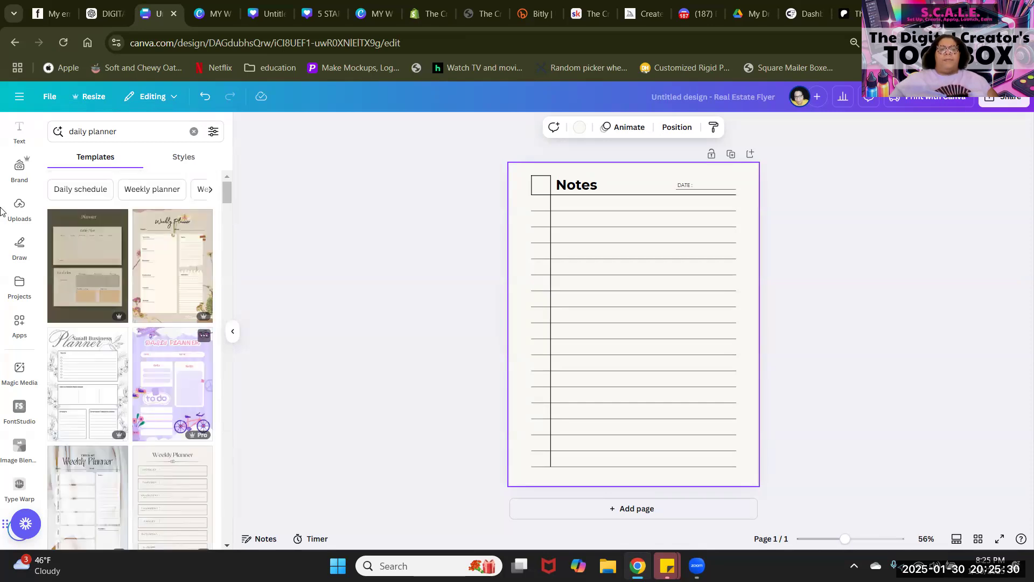
Step: Narrow the template search to "Weekly planner" and its suggested "Weekly schedule planner", checking both the styles and the templates for it
click(146, 191)
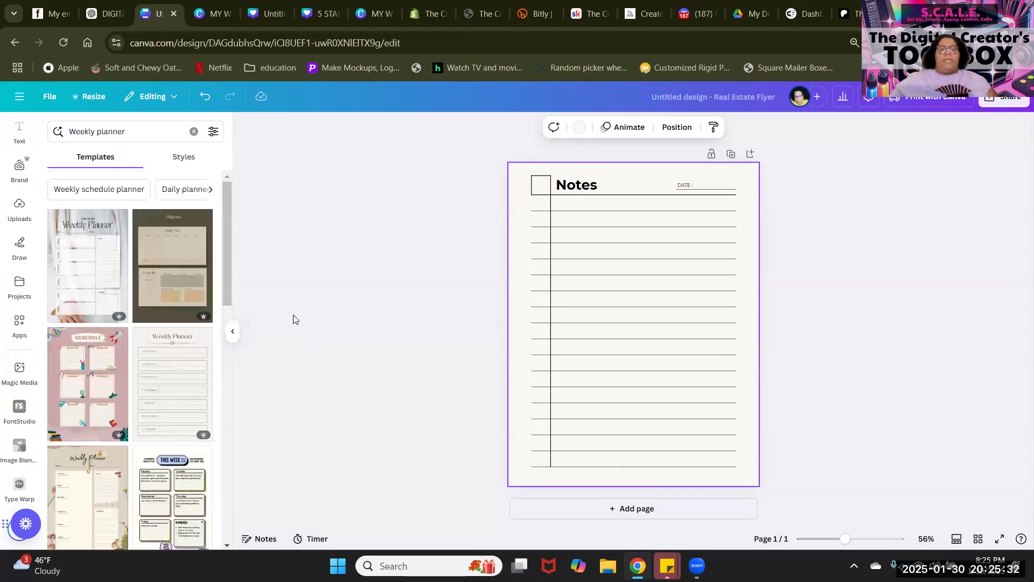
click(109, 191)
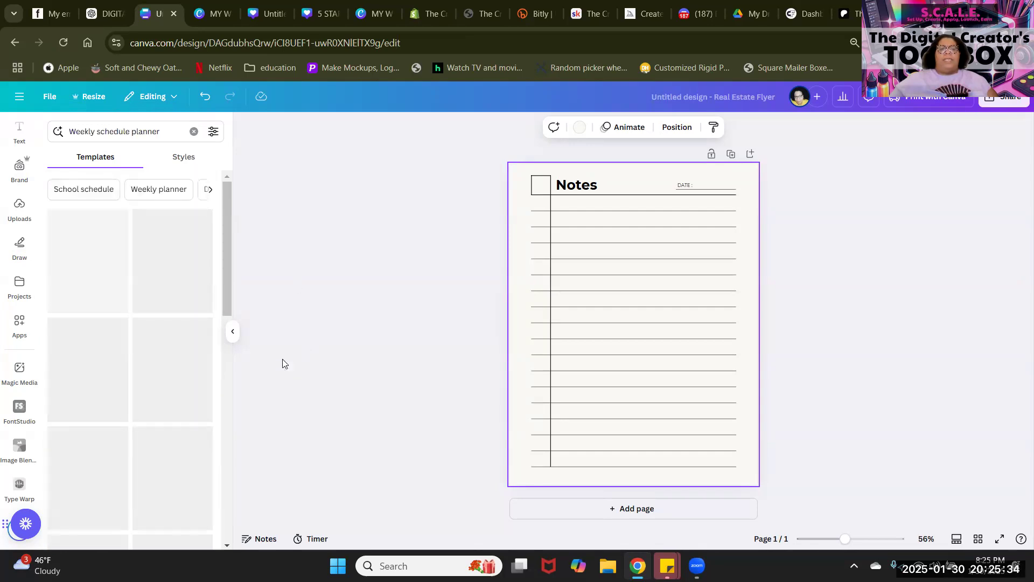
click(182, 157)
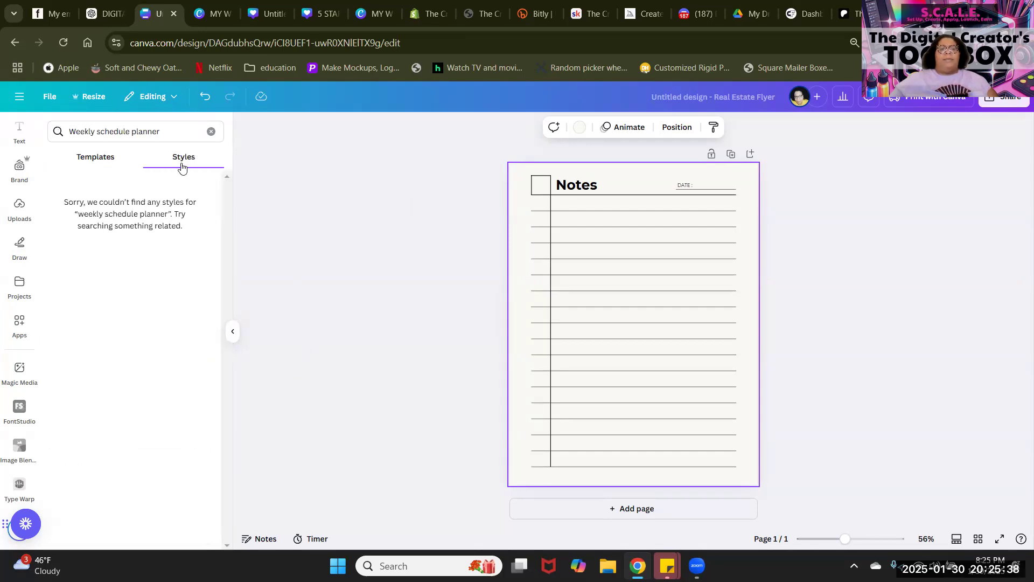
click(96, 156)
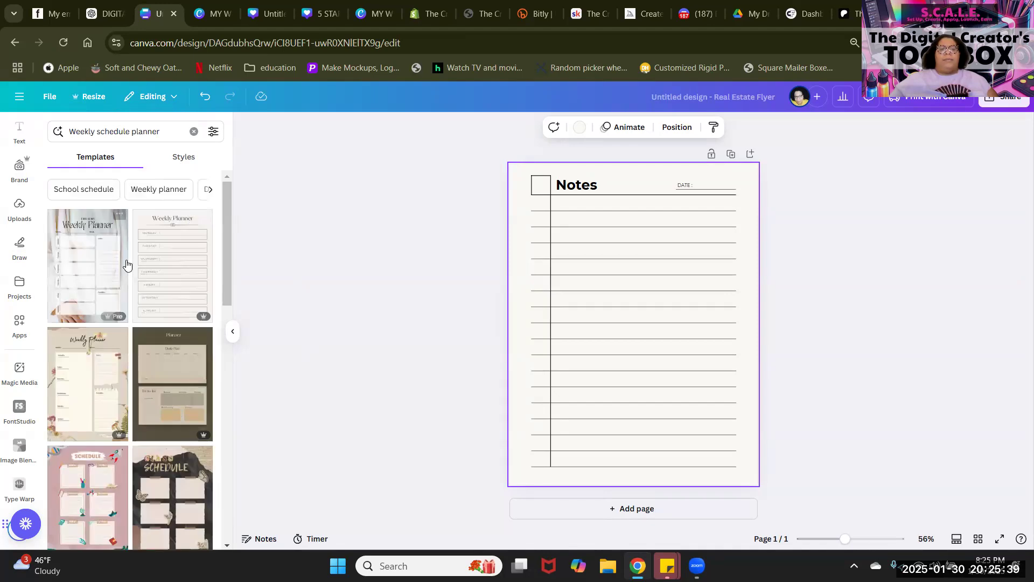
Step: Apply the Cream Beige Minimalist Modern Weekly Planner Flyer template to the page and look at its similar templates
click(179, 279)
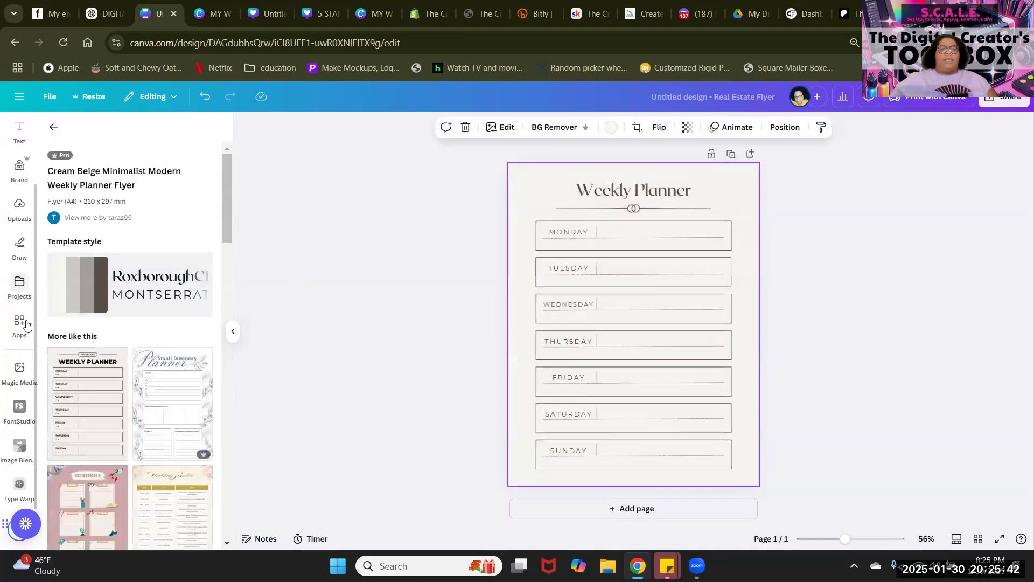
scroll(107, 293, down, 3)
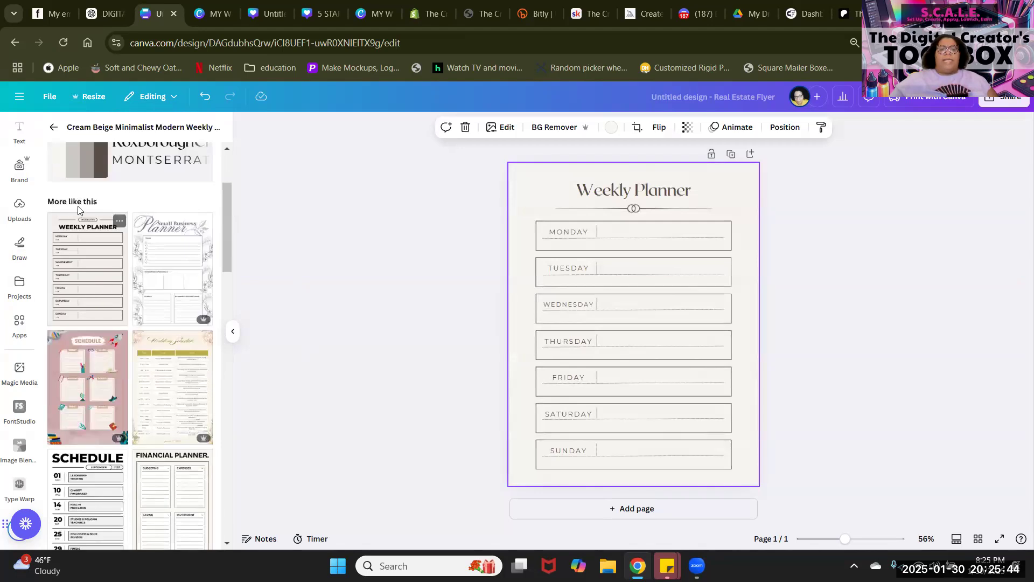
Step: Look through the templates similar to the applied weekly planner and return to the "Weekly schedule planner" results
scroll(131, 271, down, 10)
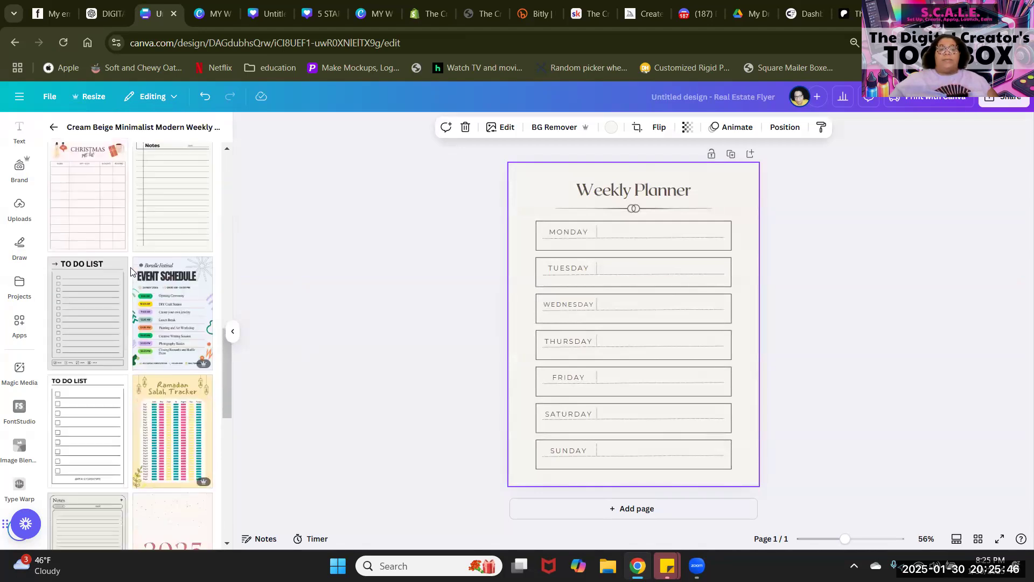
scroll(108, 280, up, 10)
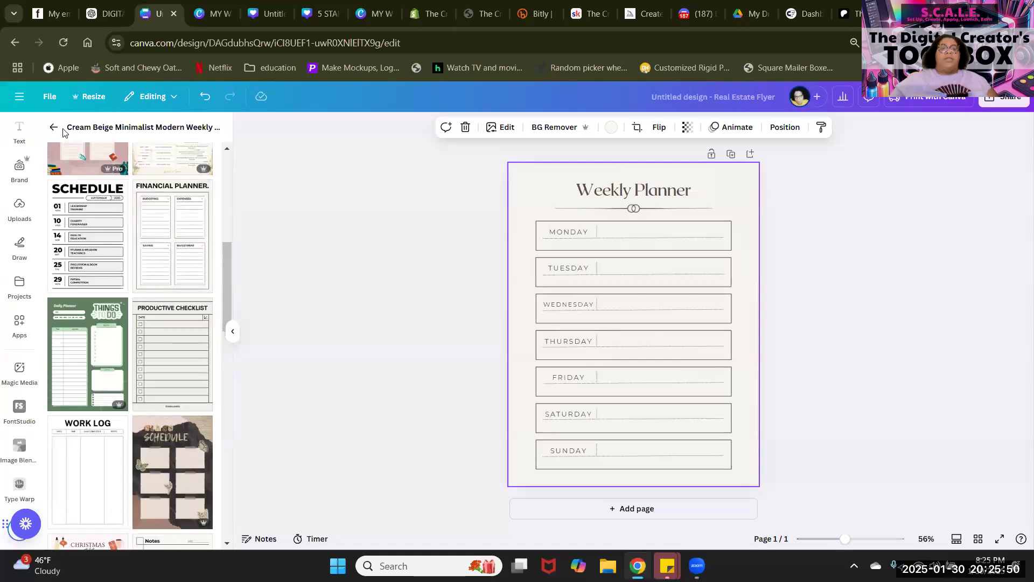
click(207, 132)
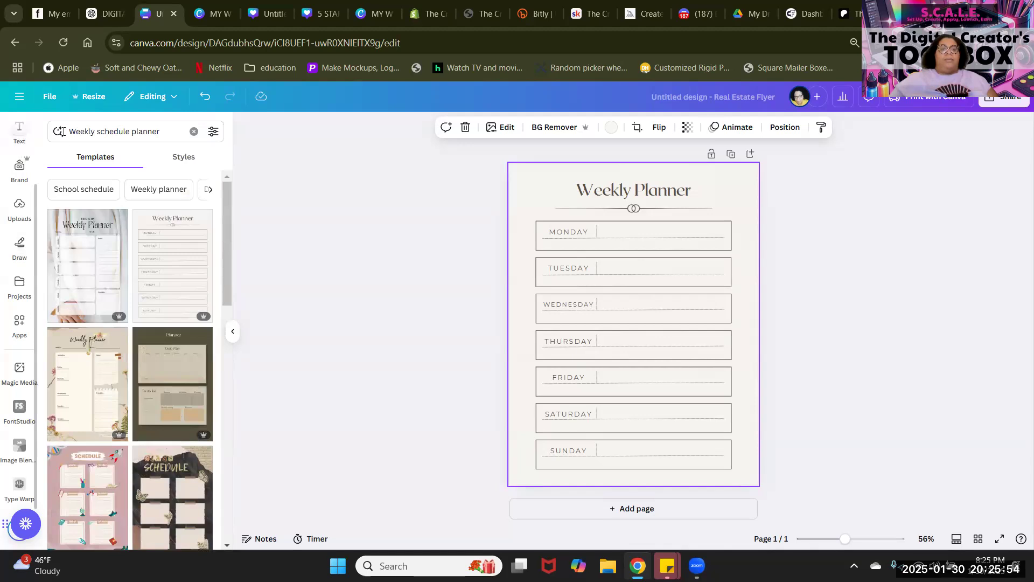
Step: Deselect the weekly planner page and leave the design for the Canva home page
click(431, 196)
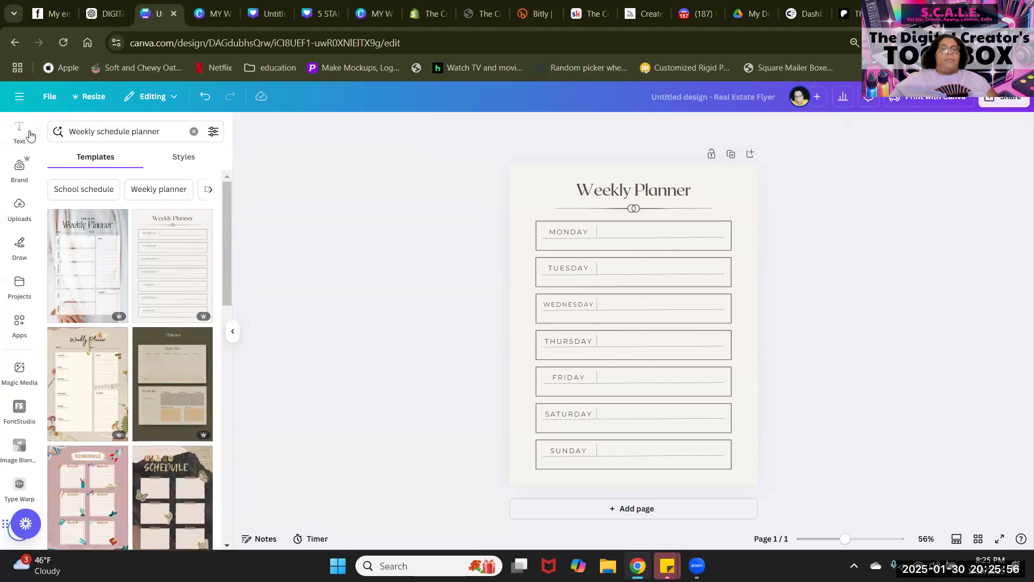
scroll(26, 141, up, 2)
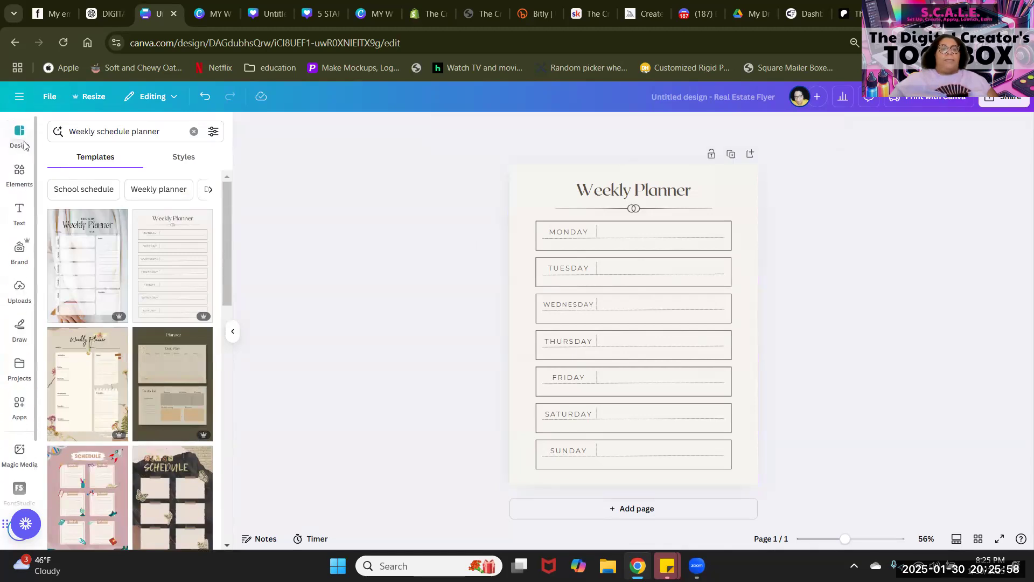
click(19, 96)
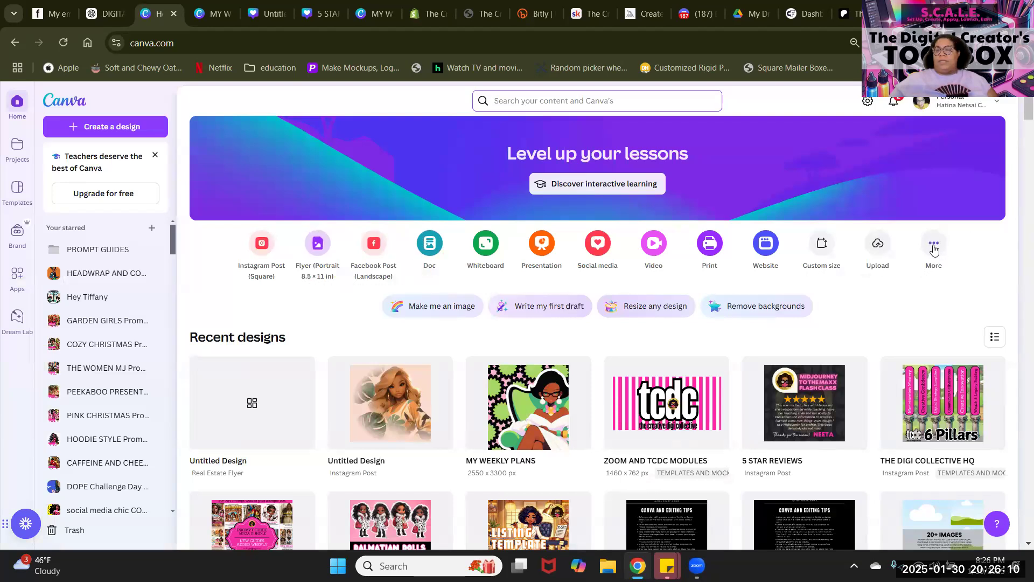
Step: Enter JOURNAL in the home page search and restrict the search to Canva Templates
click(842, 17)
click(755, 75)
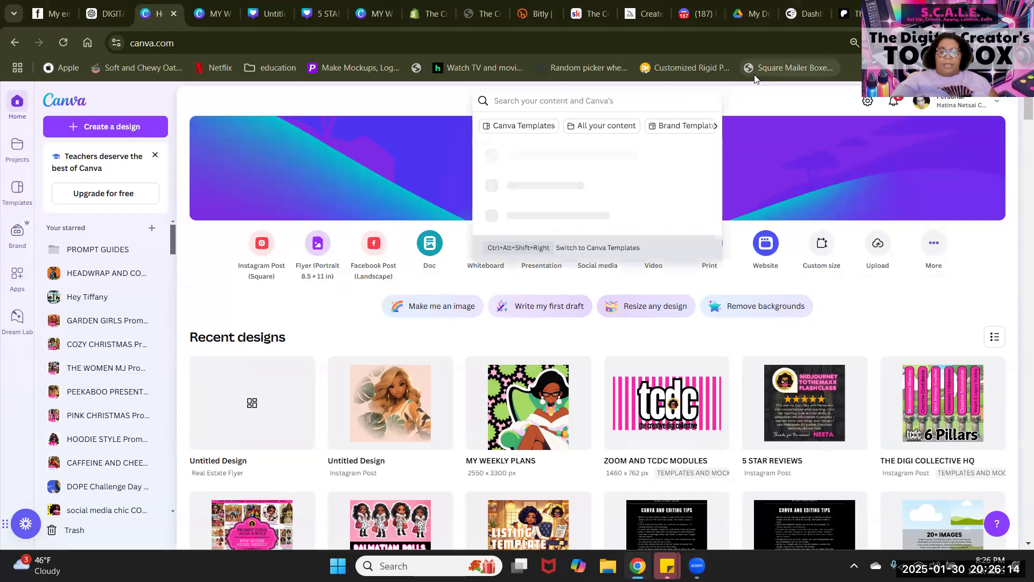
text(J)
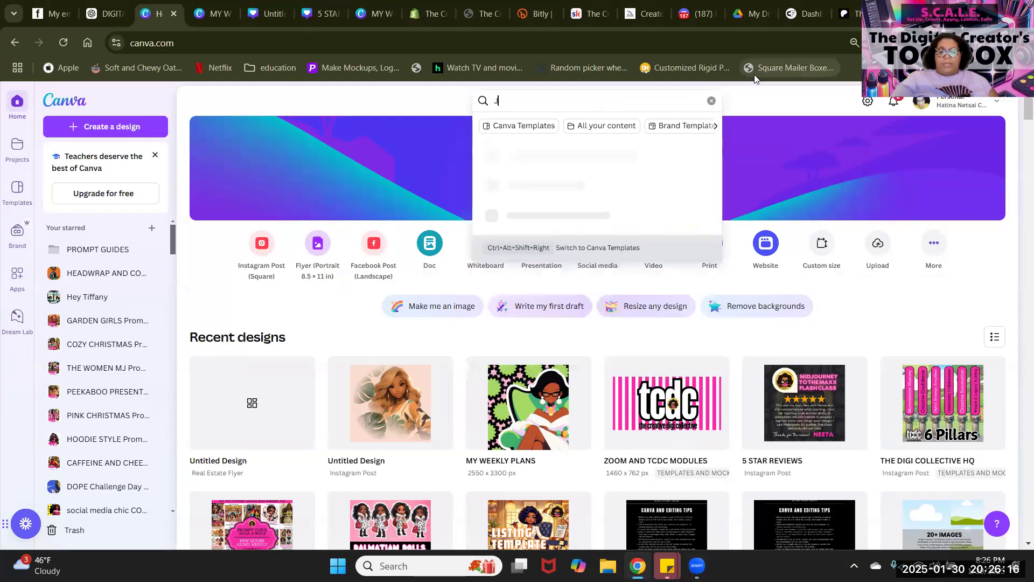
text(OURNA)
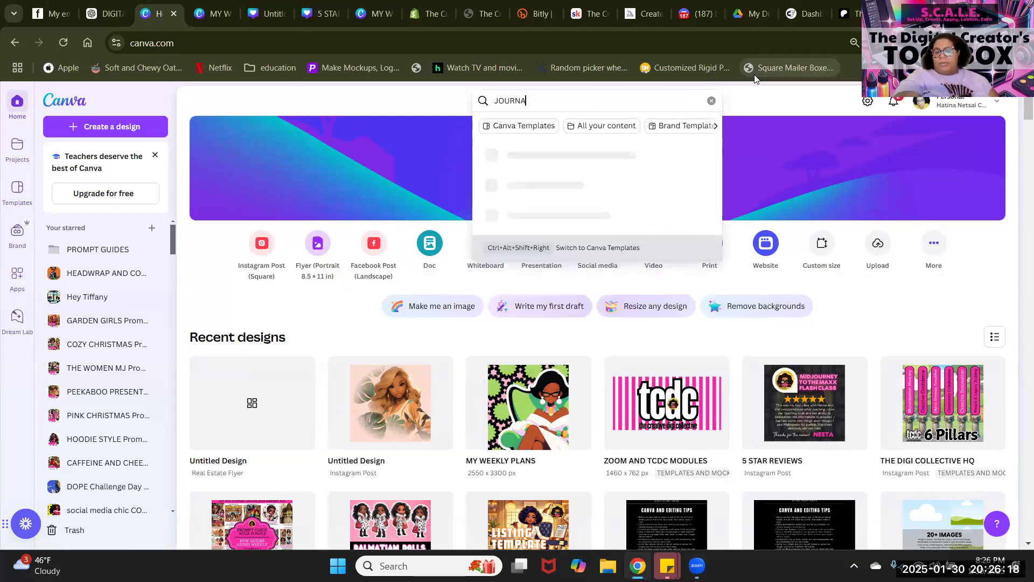
text(L)
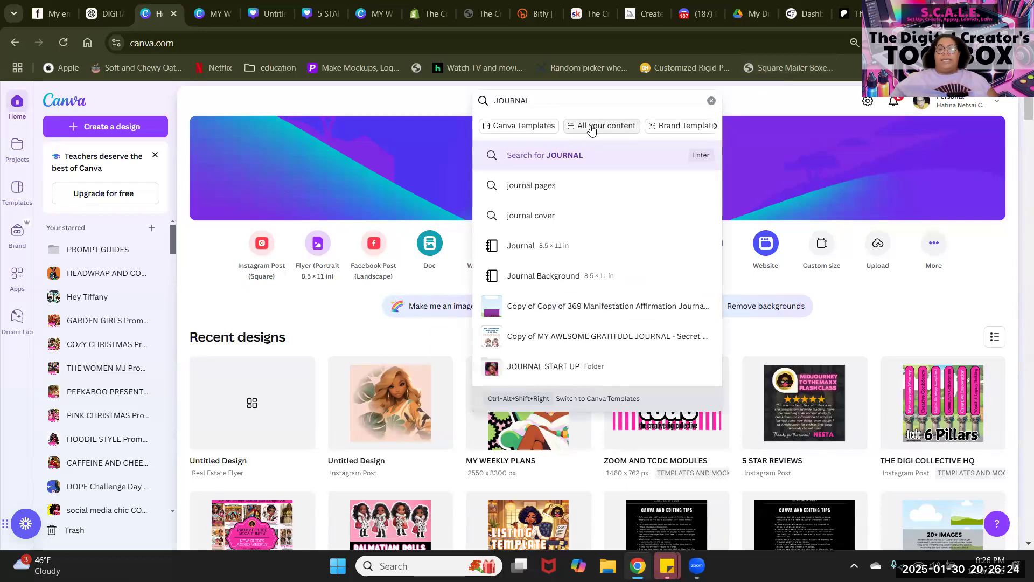
click(546, 129)
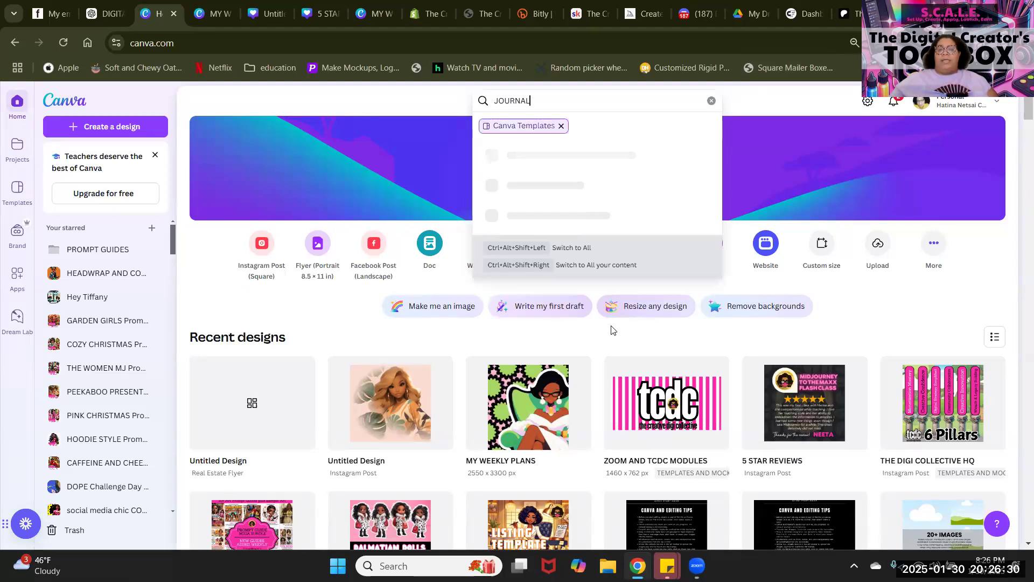
click(616, 155)
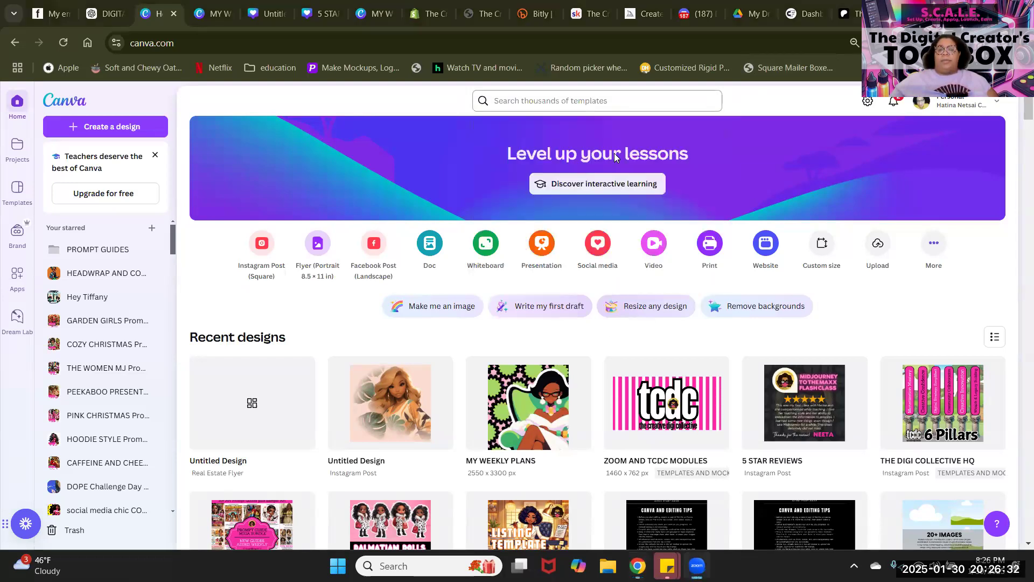
Step: Run a search for JOURNAL within Canva Templates
click(593, 108)
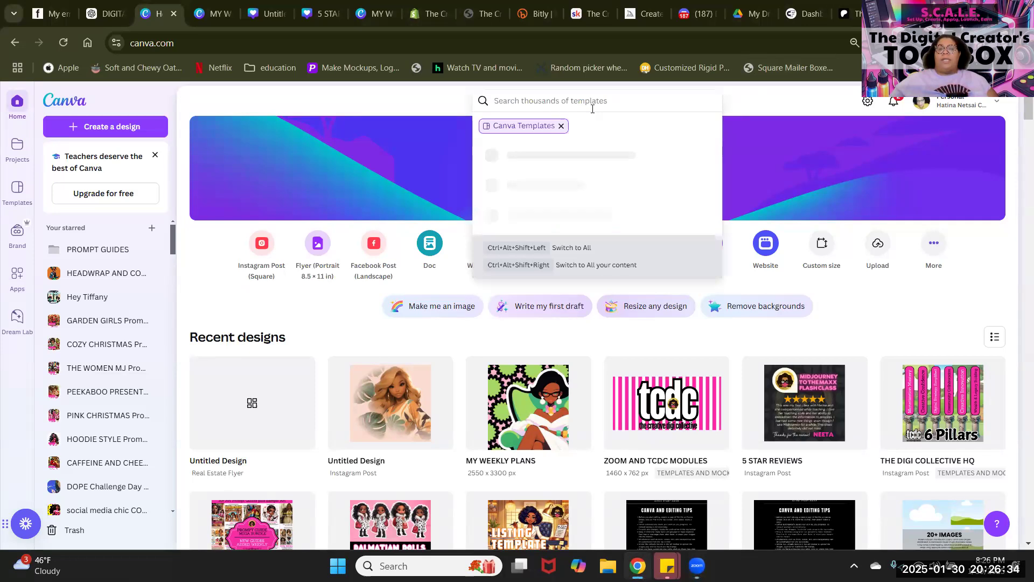
text(J)
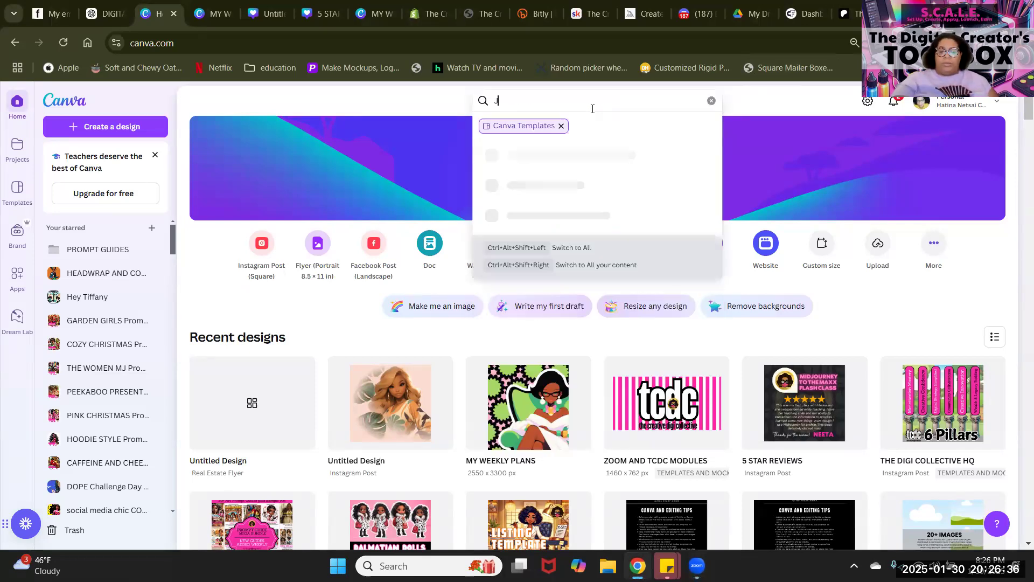
text(OURNAL)
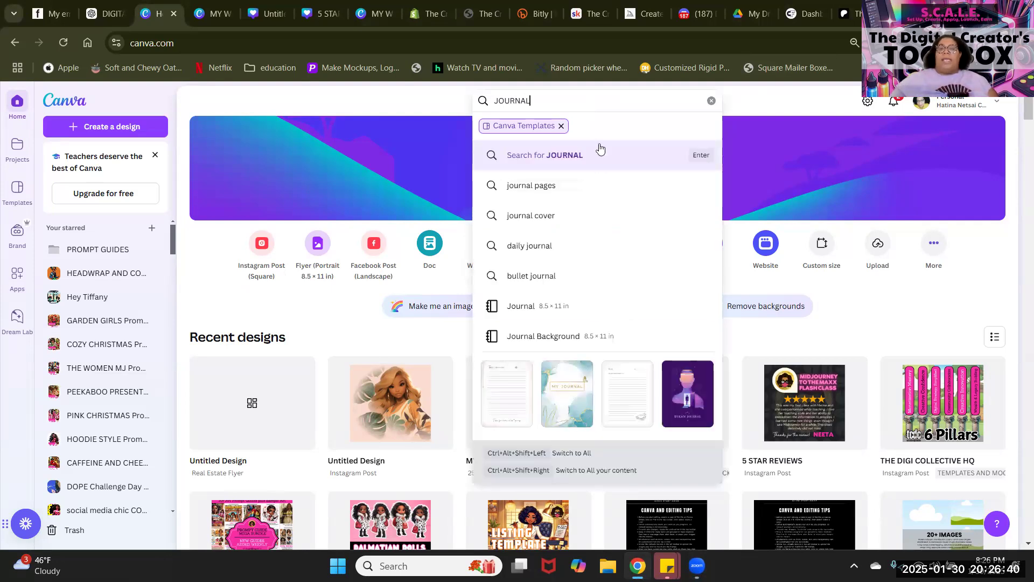
click(521, 155)
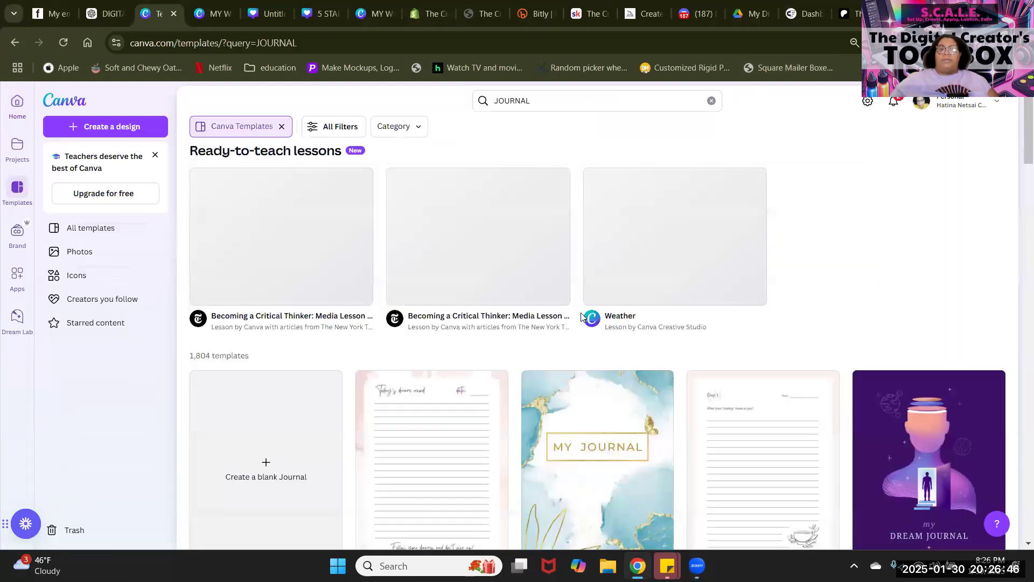
Step: Browse the journal template results for covers, lined and dot grid pages, habit trackers and gratitude layouts
scroll(649, 317, down, 15)
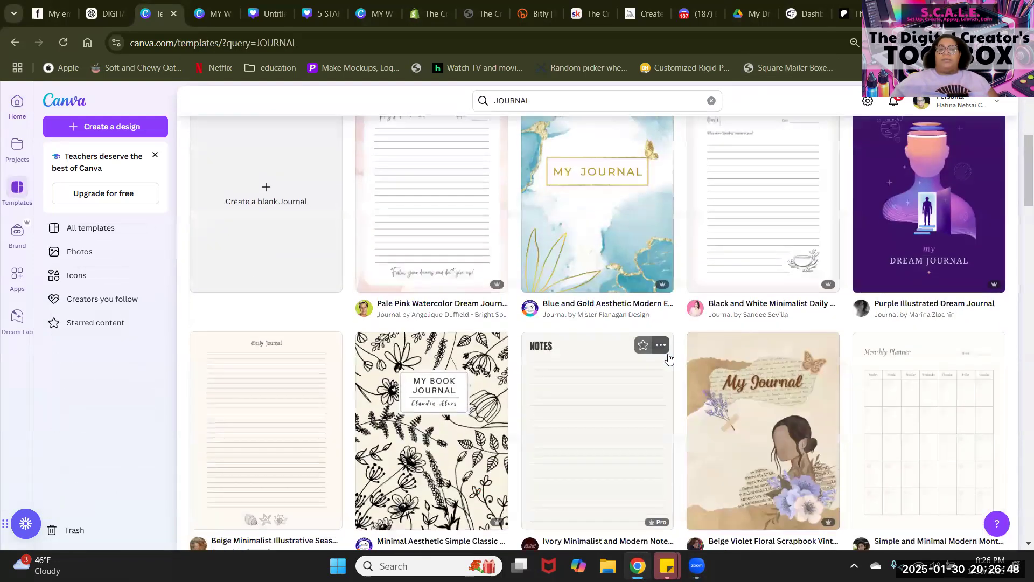
scroll(670, 360, down, 12)
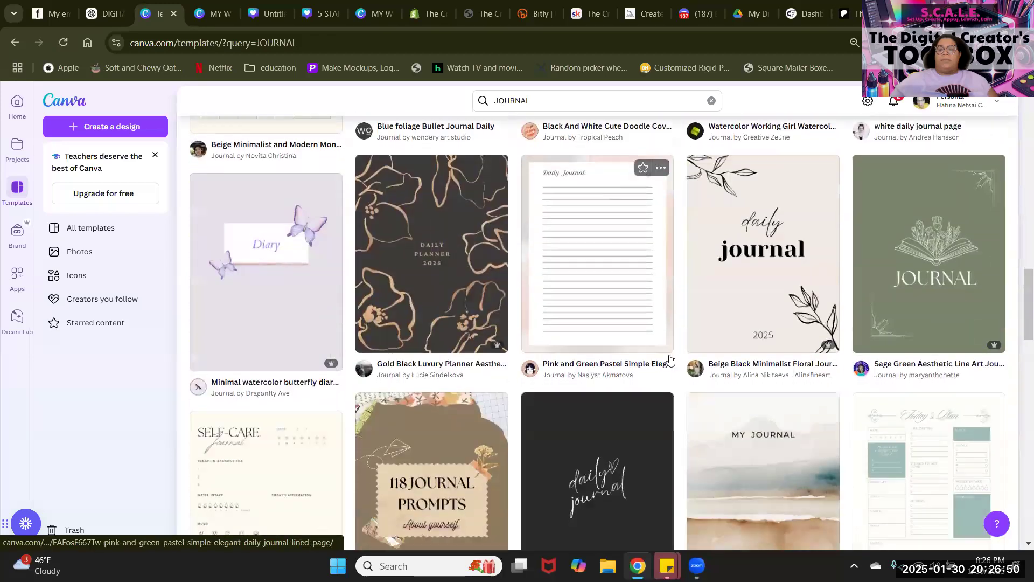
scroll(670, 360, down, 12)
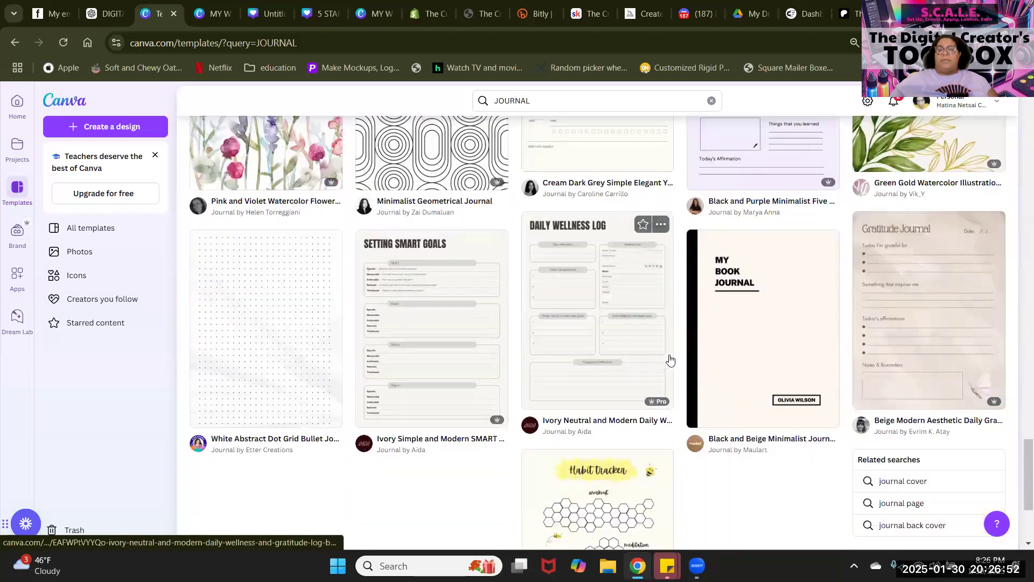
scroll(670, 360, down, 12)
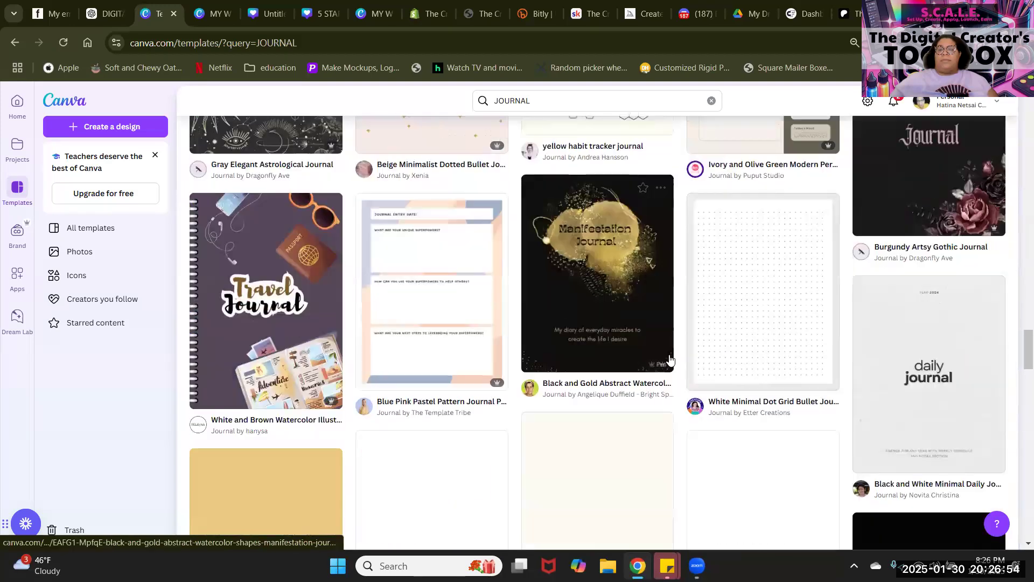
scroll(670, 360, down, 12)
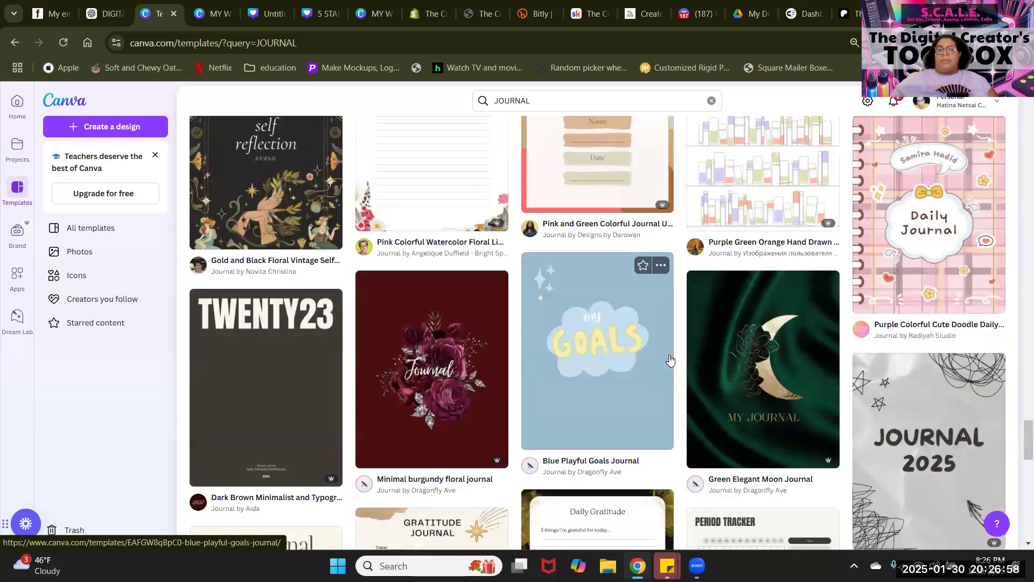
scroll(670, 360, down, 5)
scroll(669, 360, up, 6)
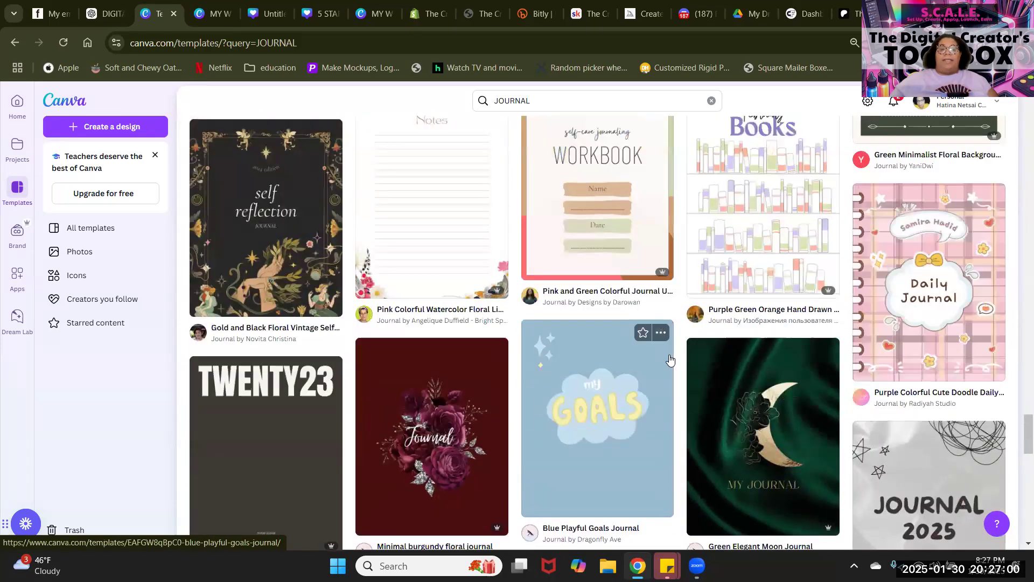
scroll(670, 360, down, 10)
scroll(670, 360, up, 10)
scroll(641, 350, down, 6)
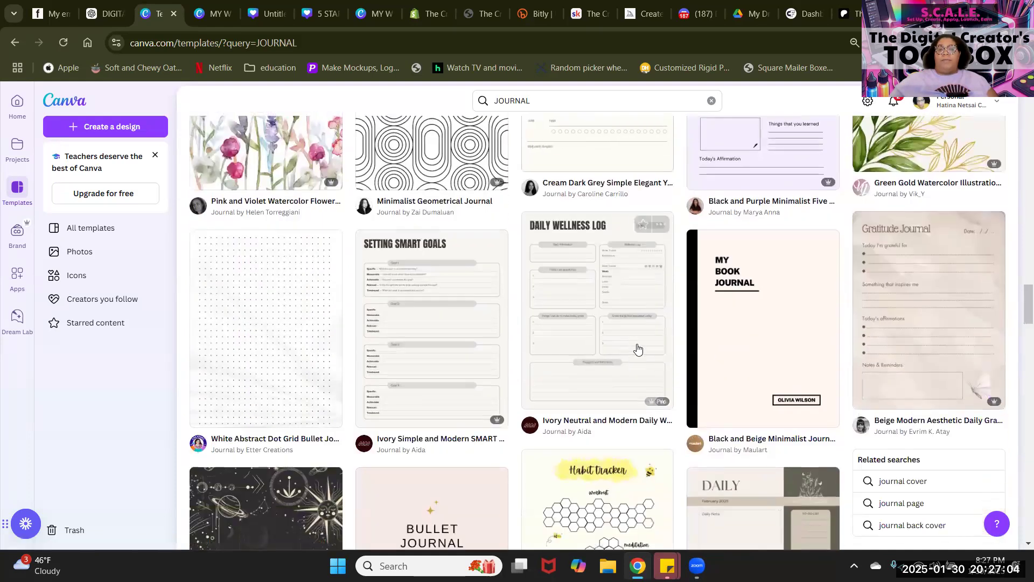
scroll(637, 349, up, 4)
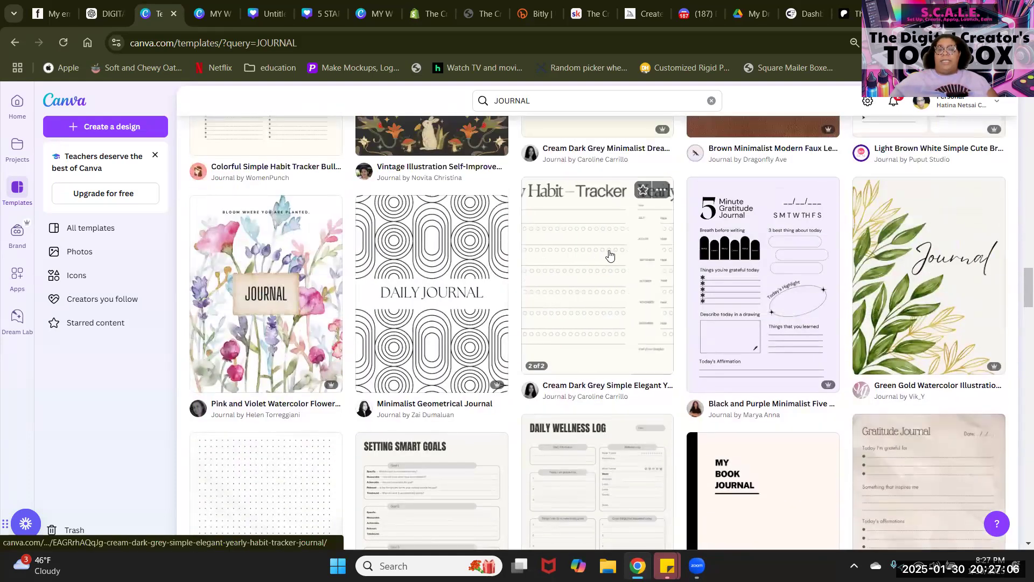
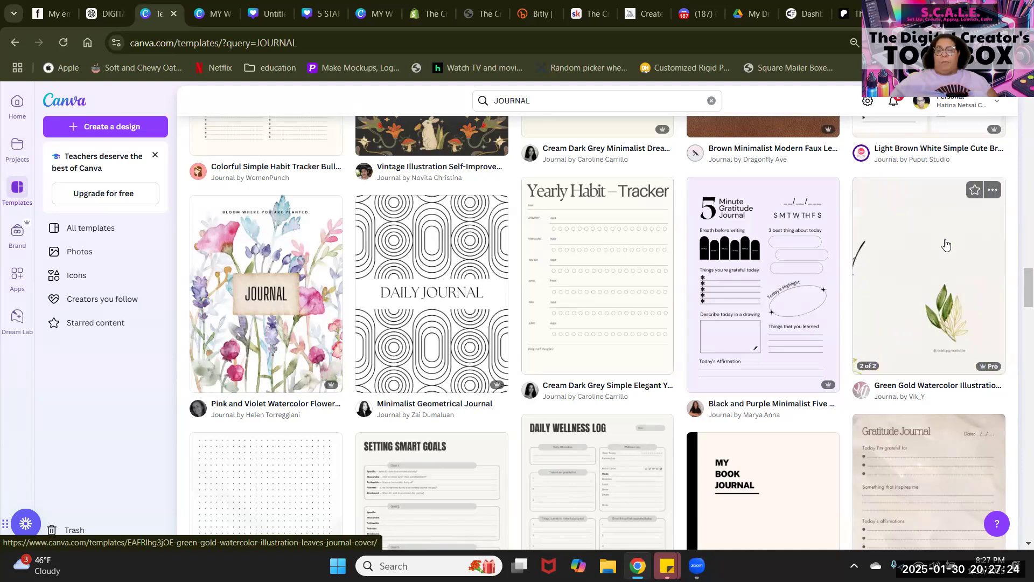
scroll(932, 237, down, 5)
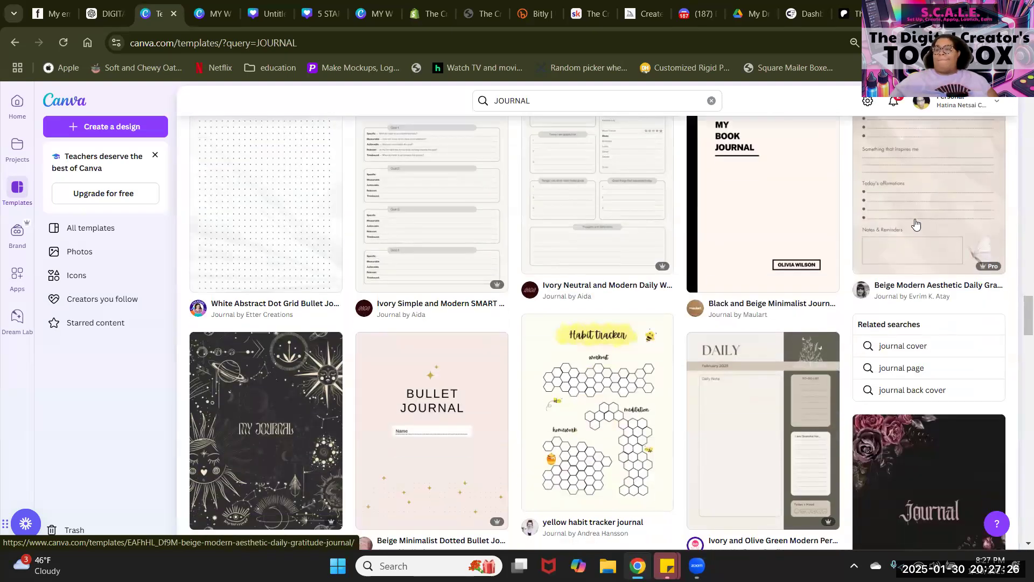
scroll(916, 224, up, 2)
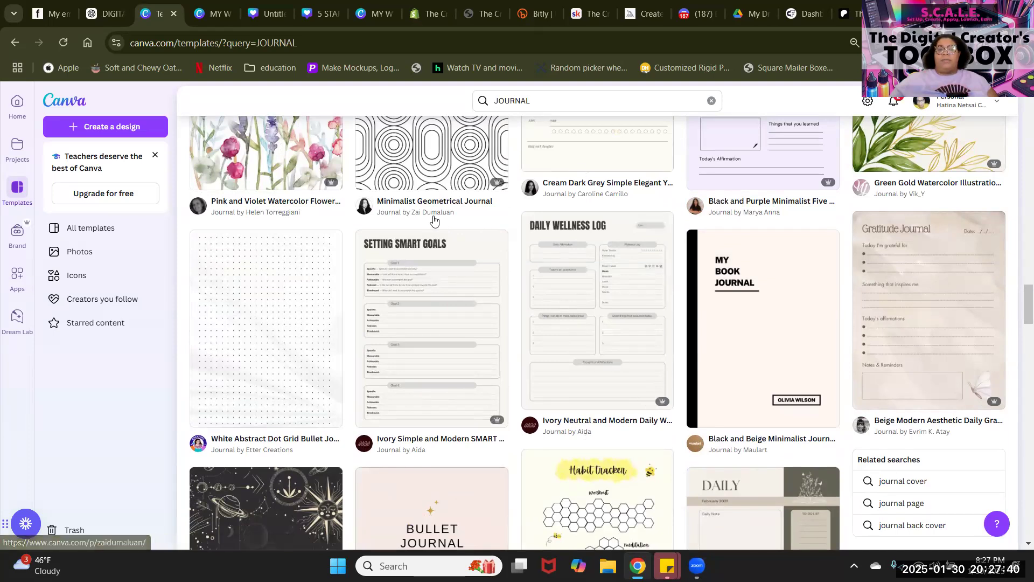
Step: Open the profile of the creator behind the Setting SMART Goals template and browse their featured designs, collections and templates
click(404, 453)
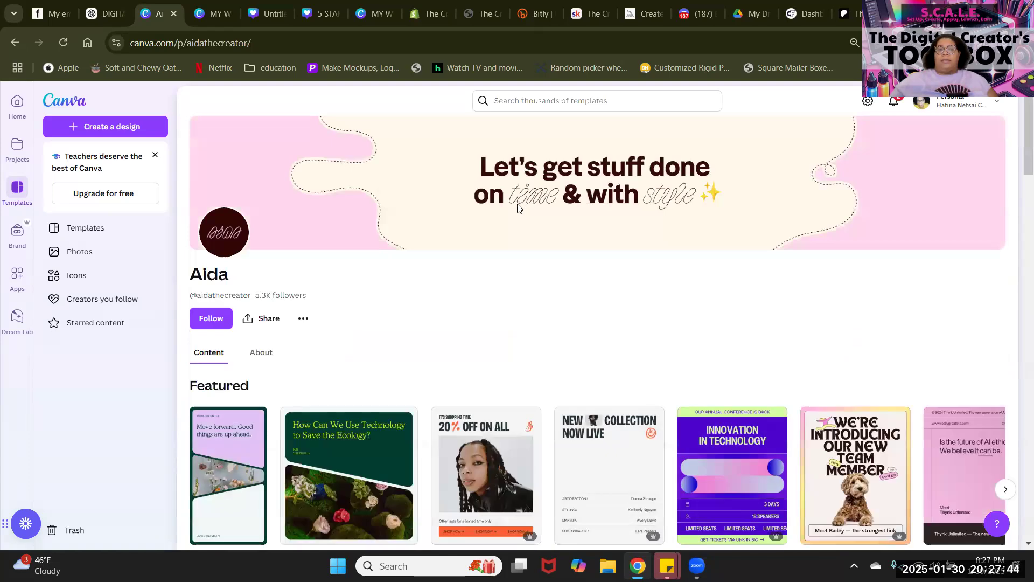
scroll(471, 197, down, 10)
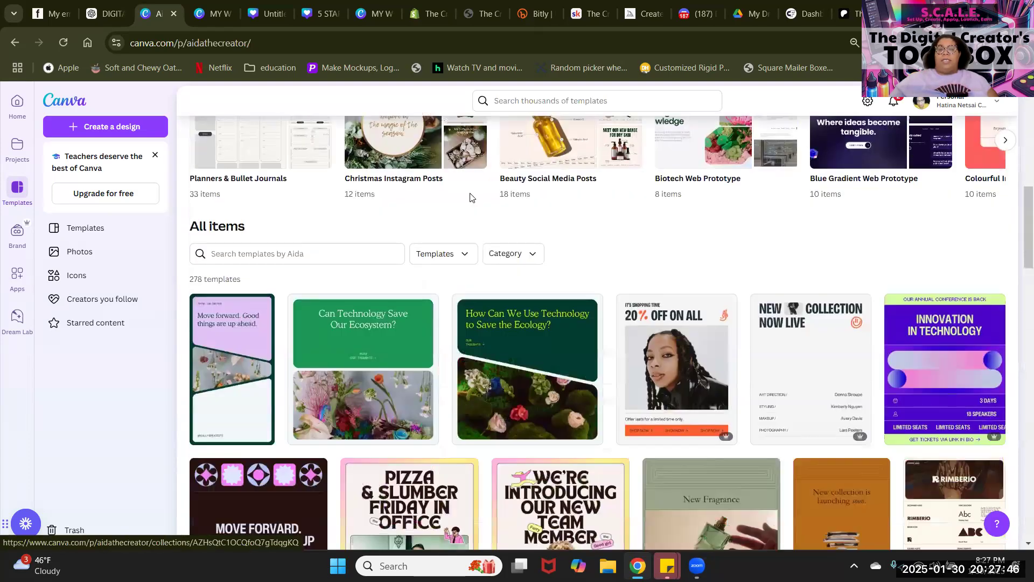
scroll(471, 197, down, 5)
scroll(470, 197, up, 11)
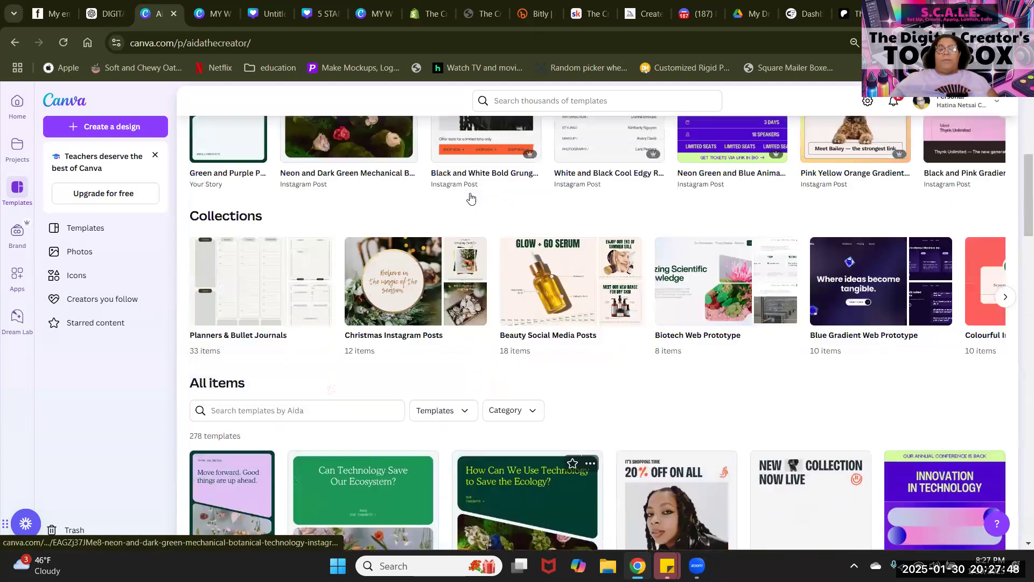
scroll(470, 196, up, 4)
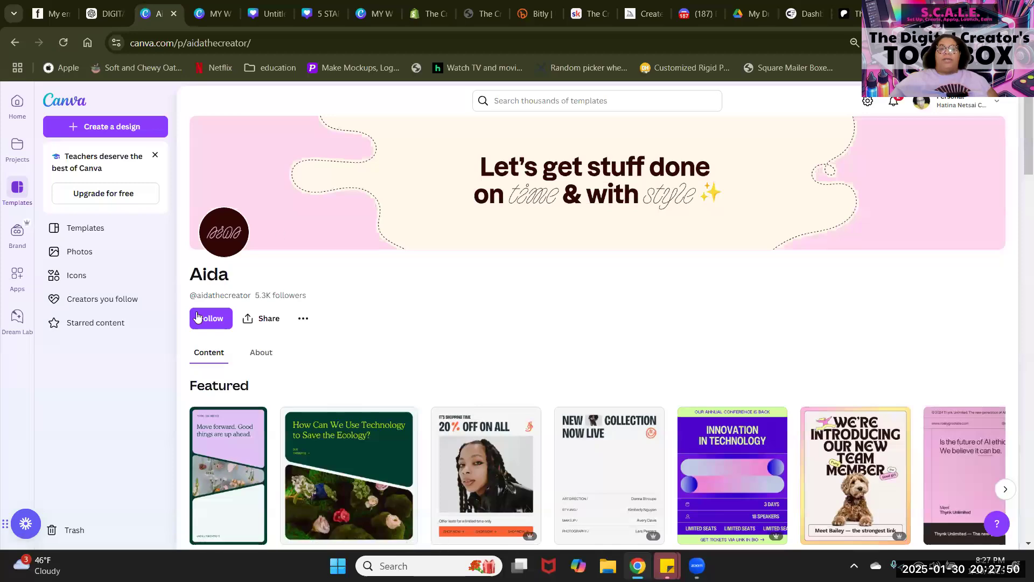
scroll(266, 298, down, 10)
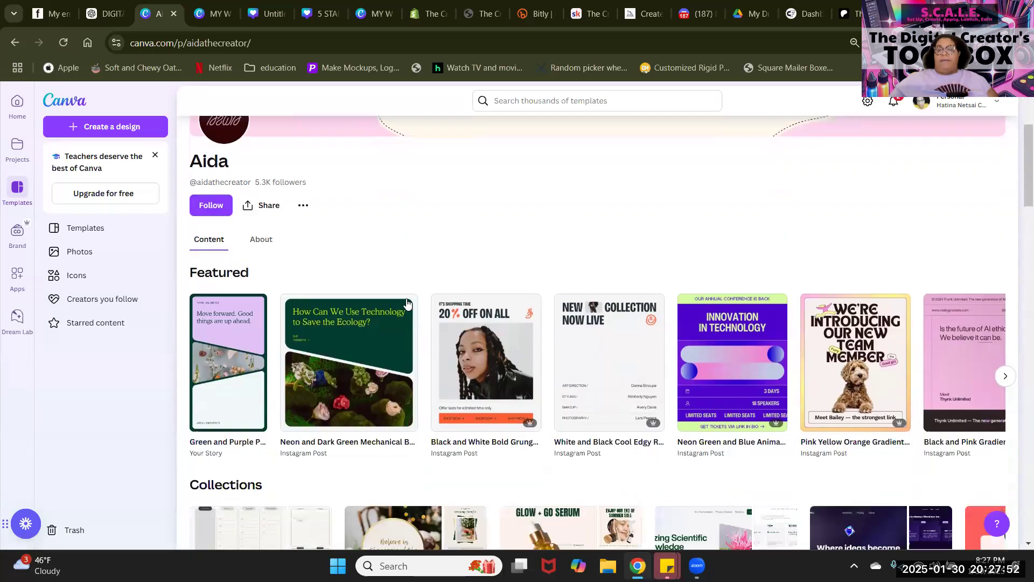
scroll(411, 294, down, 15)
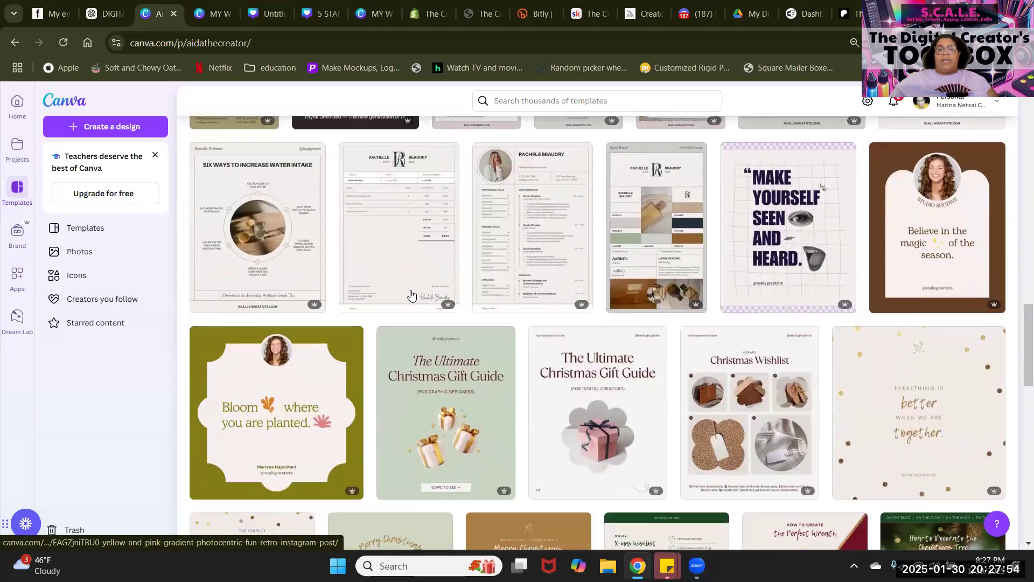
scroll(411, 295, up, 6)
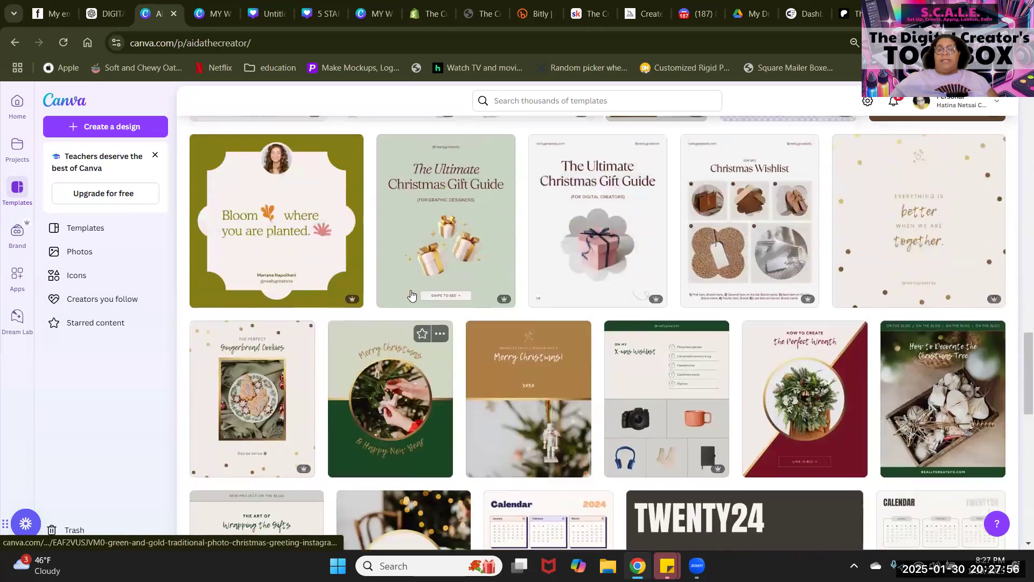
scroll(412, 296, down, 5)
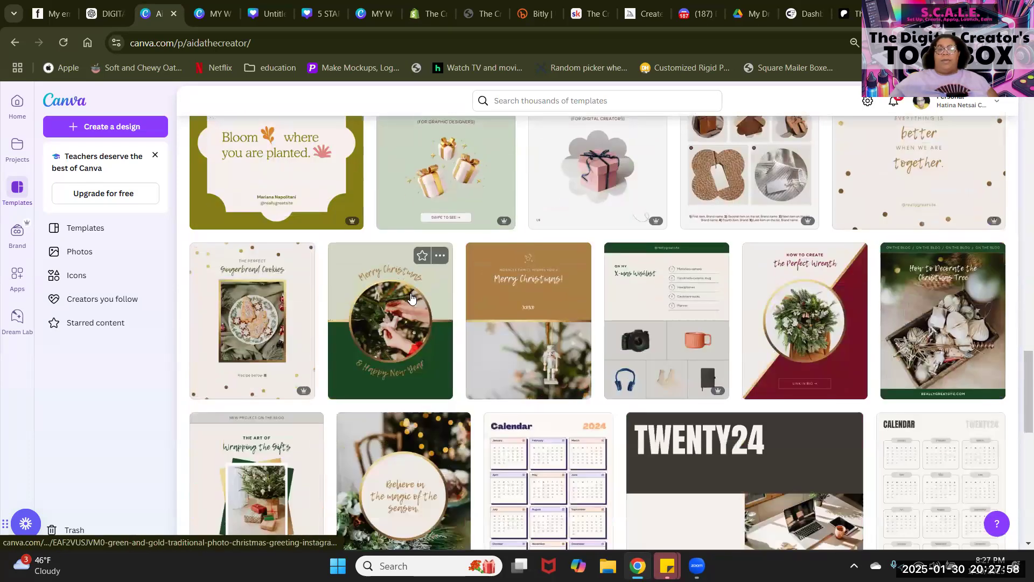
Step: Browse the creator's full template listing for holiday posts, calendars, content planners and web page designs
scroll(411, 294, down, 4)
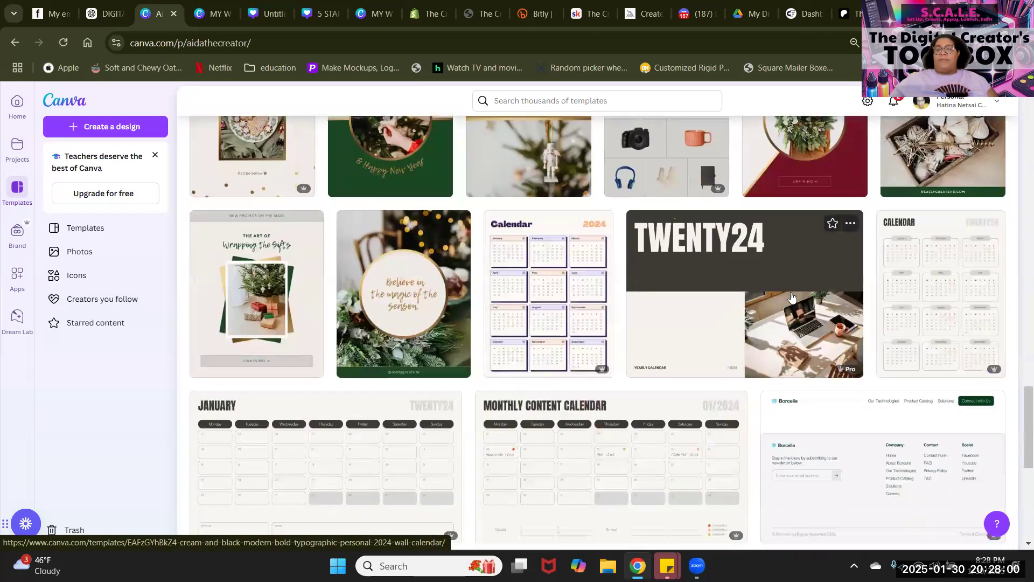
scroll(716, 301, down, 5)
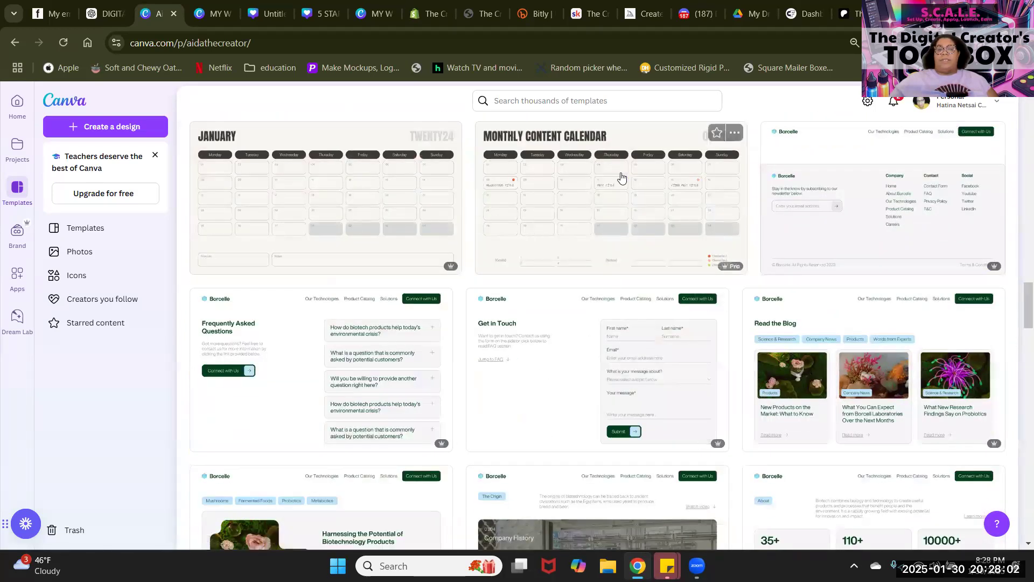
scroll(684, 180, down, 5)
scroll(685, 181, down, 3)
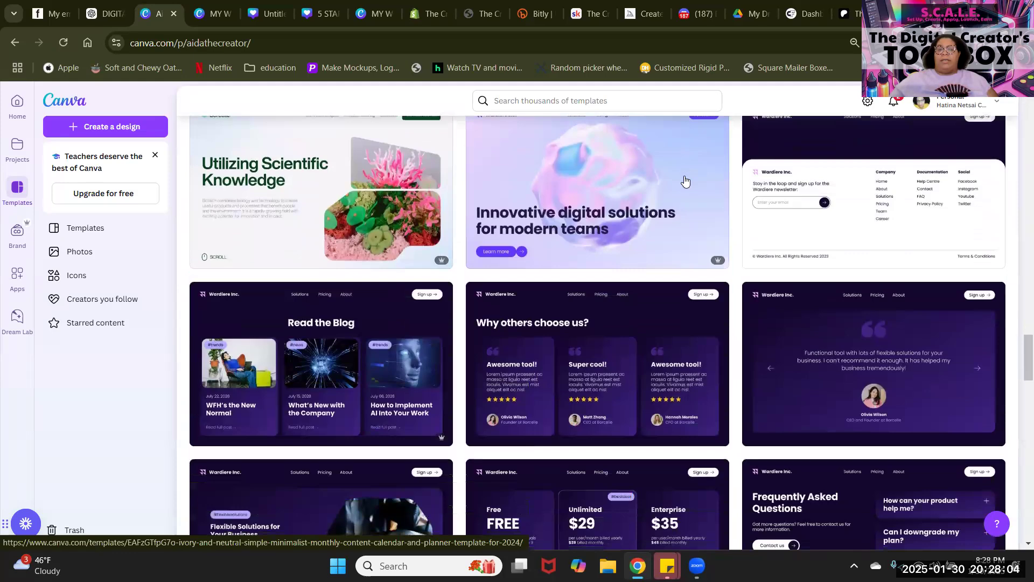
scroll(685, 181, up, 8)
scroll(685, 181, up, 10)
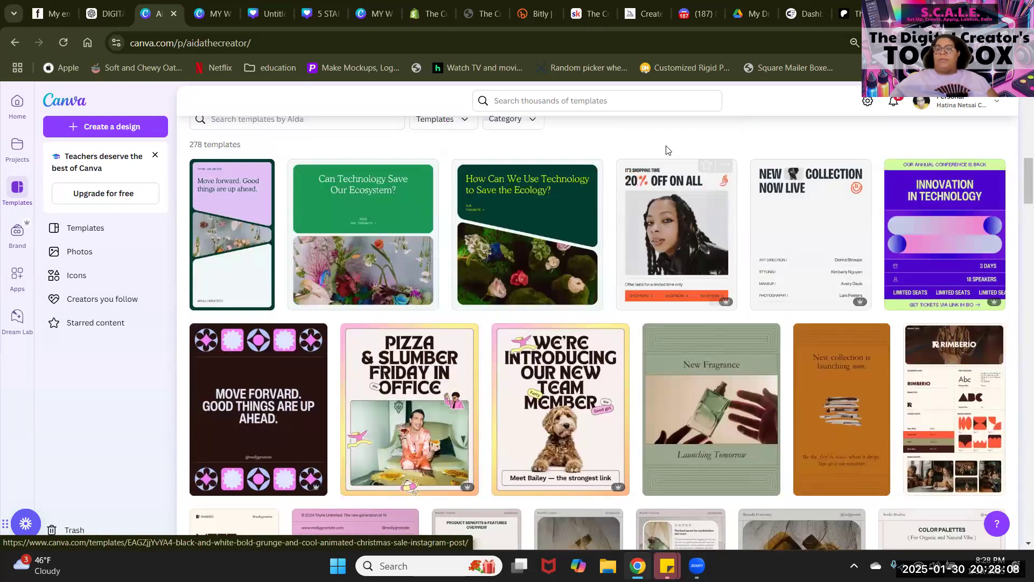
scroll(668, 147, up, 3)
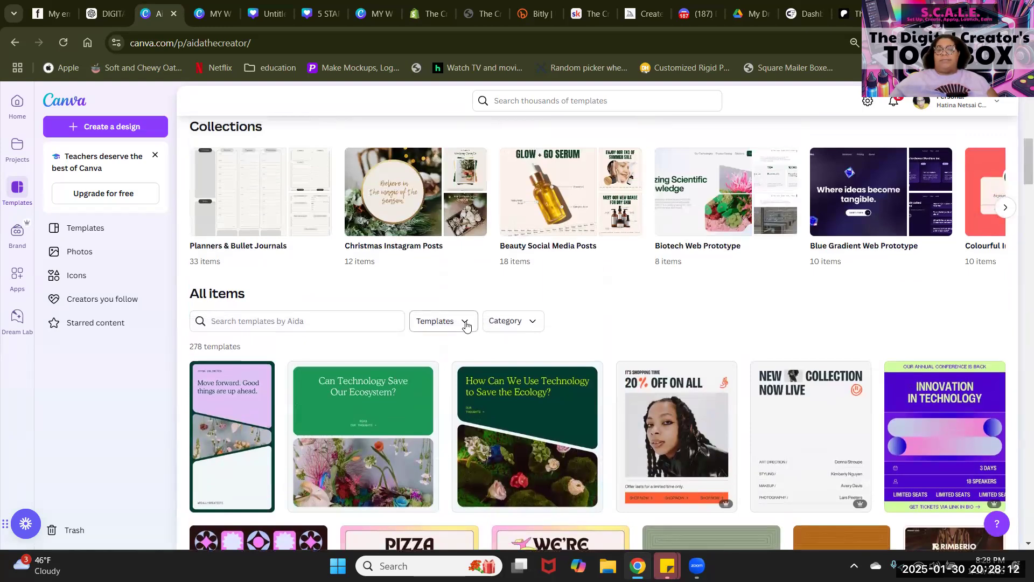
Step: Search this creator's templates for JOURNAL and look through the matching planner, tracker and journal pages
click(535, 322)
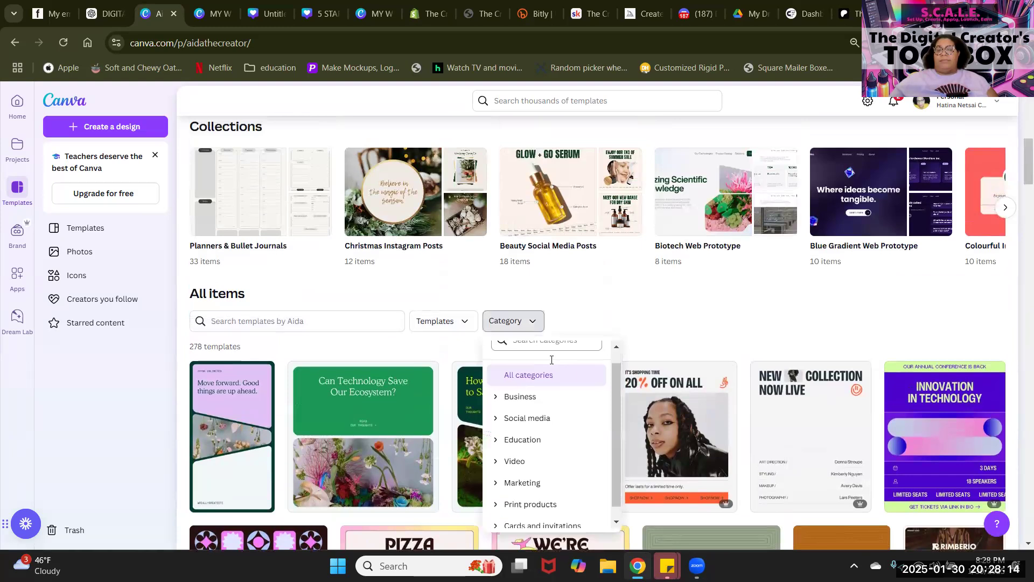
click(293, 321)
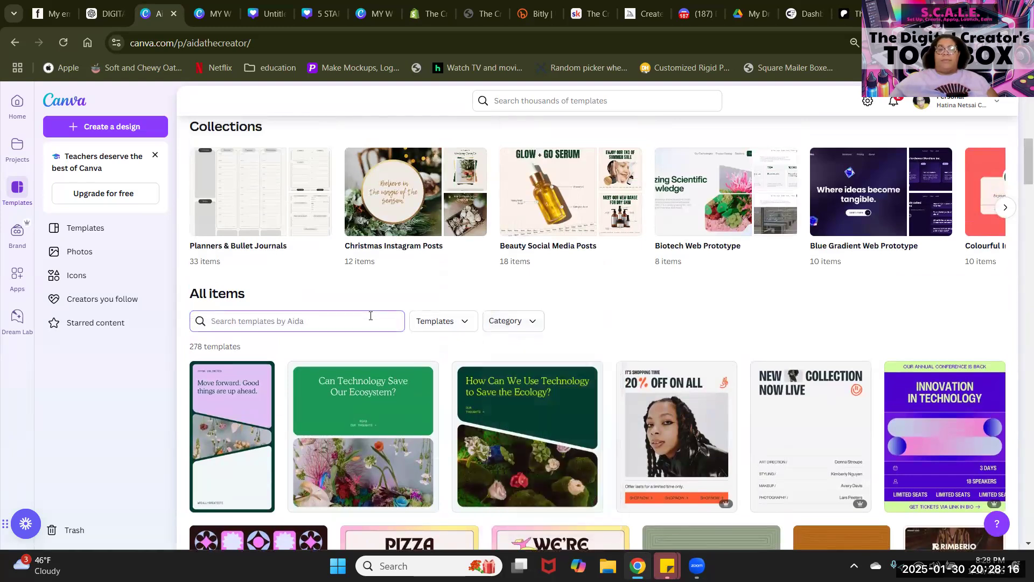
text(JOUR)
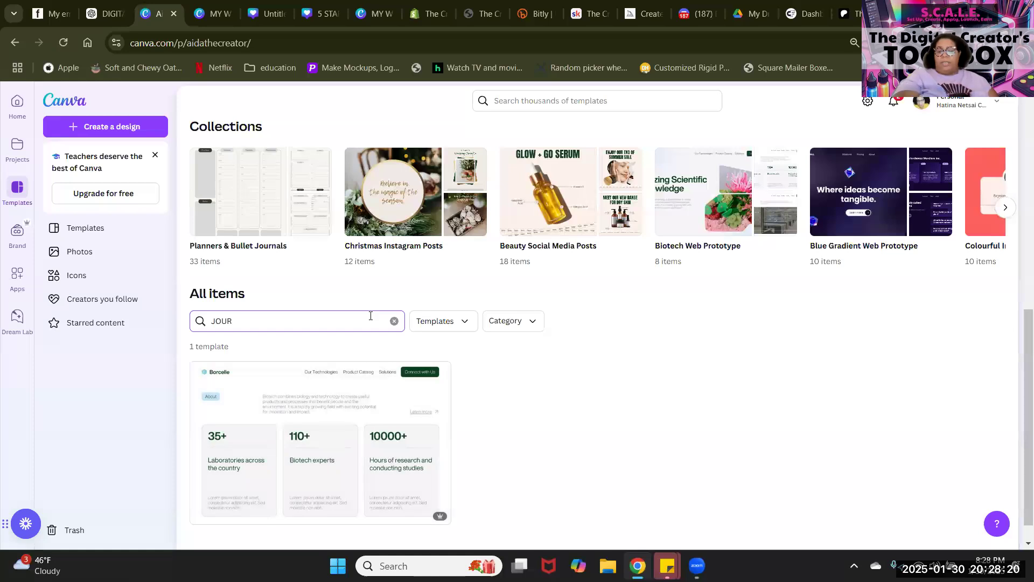
text(NAL)
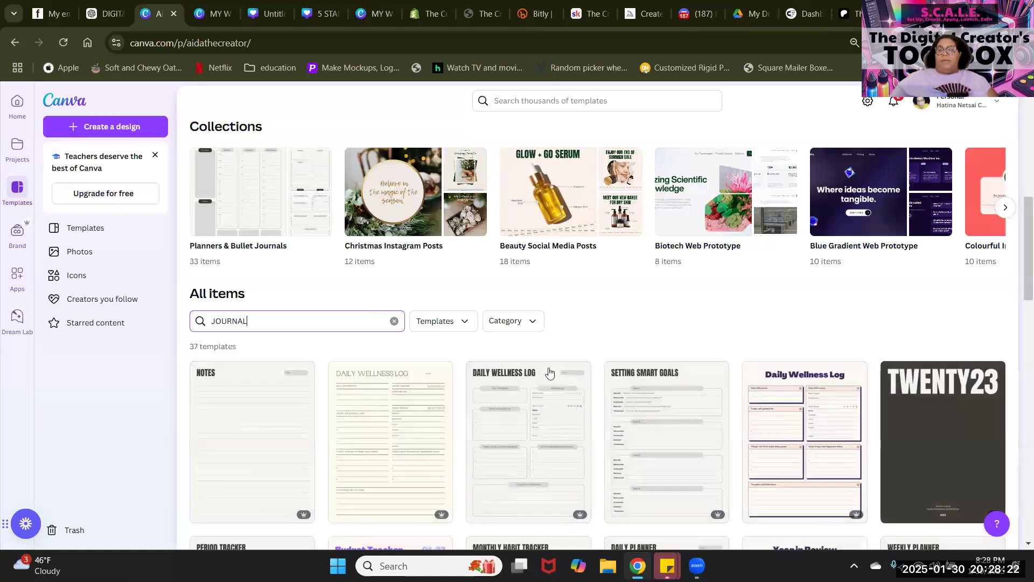
scroll(596, 386, down, 10)
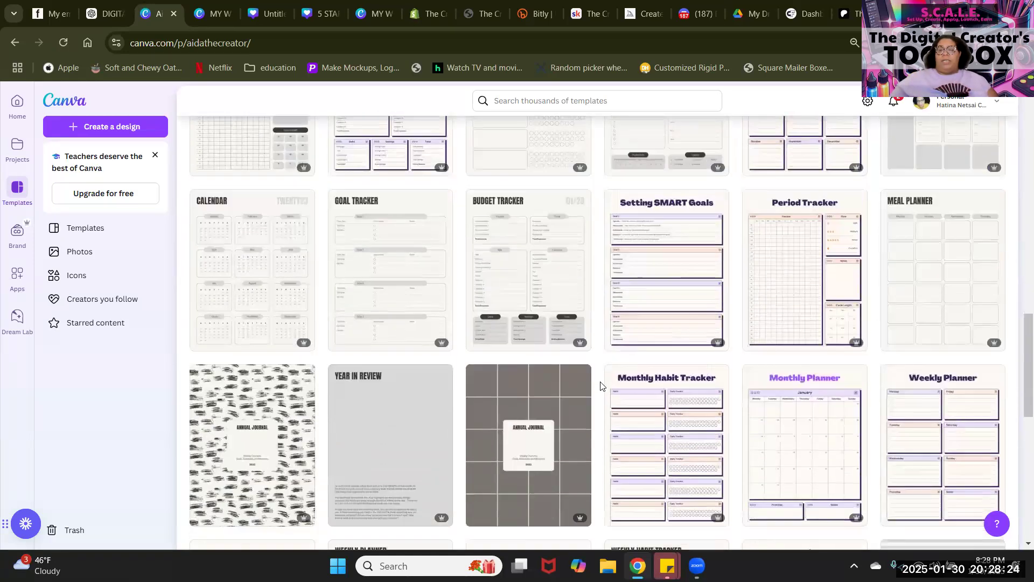
scroll(601, 387, down, 9)
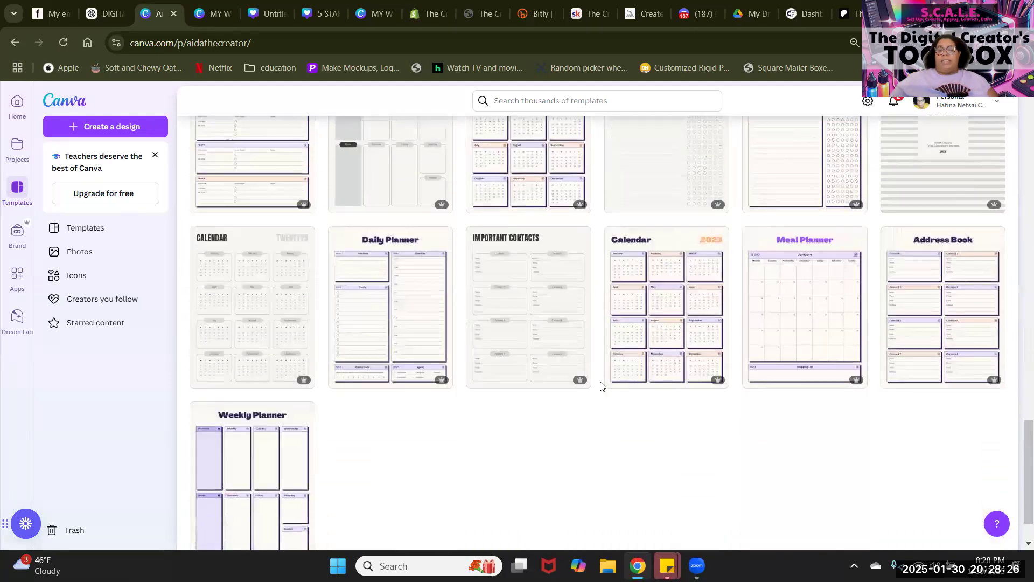
scroll(601, 387, up, 18)
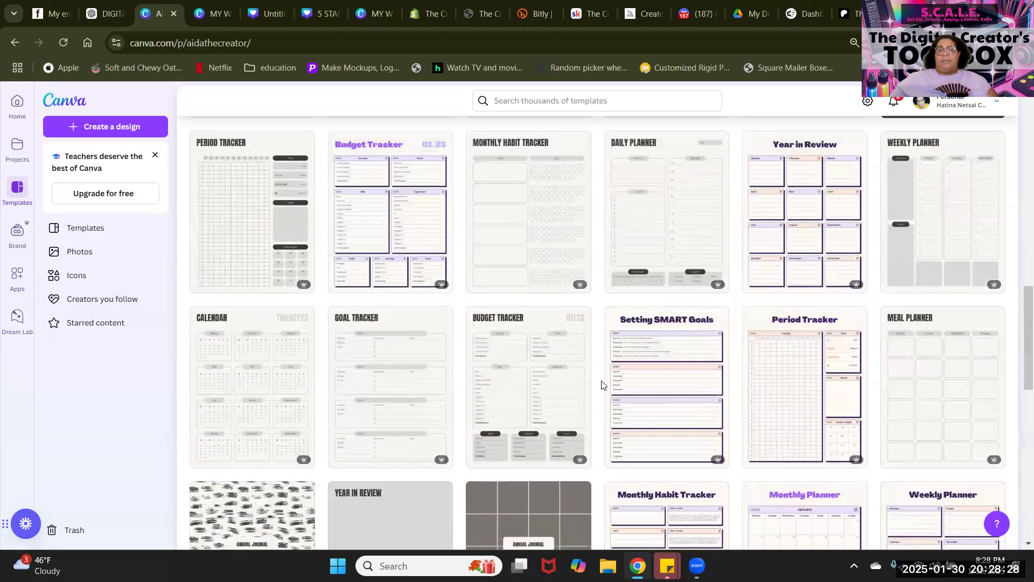
scroll(603, 385, up, 10)
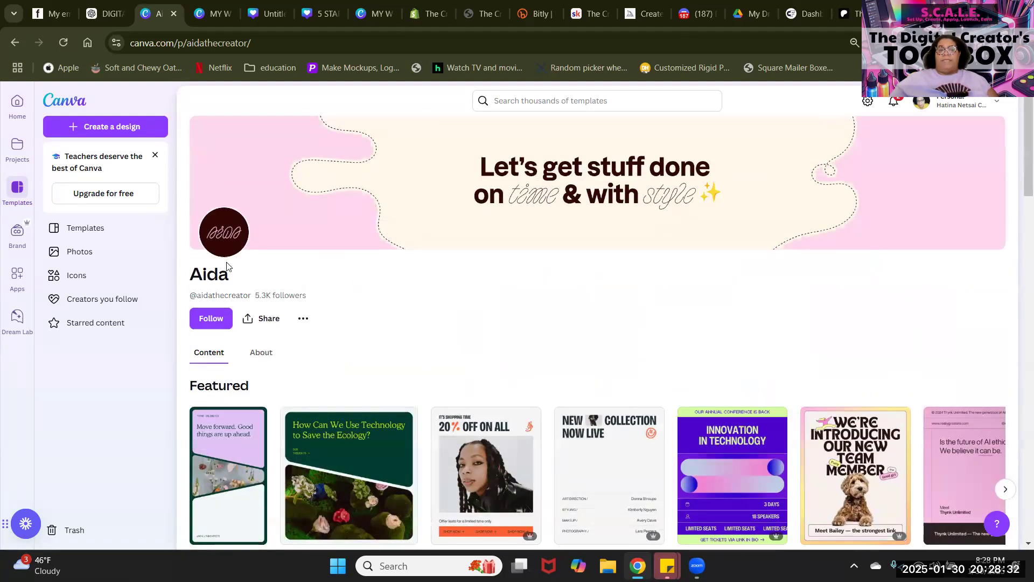
Step: Follow the template creator from their profile page
click(218, 323)
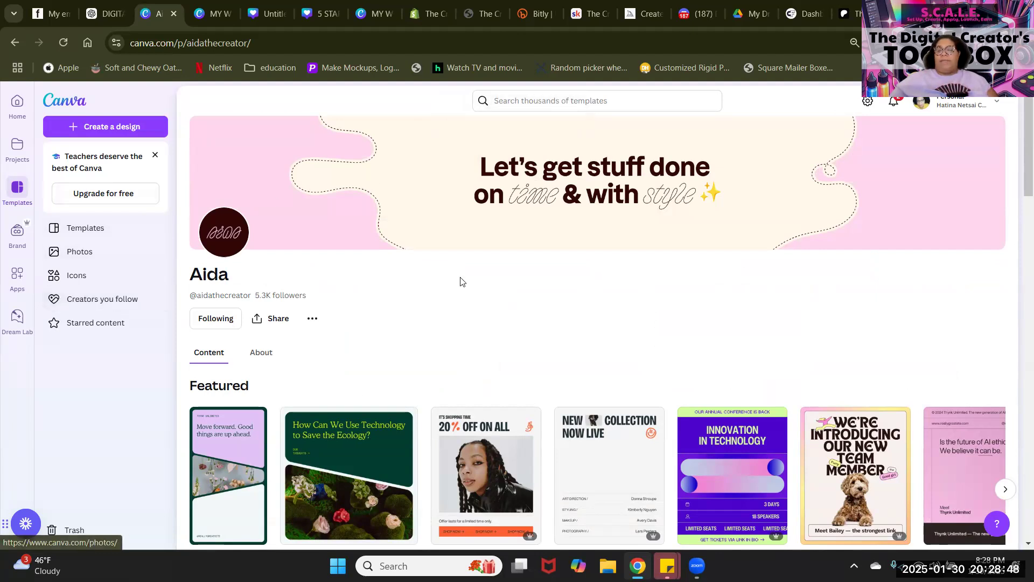
scroll(467, 281, down, 3)
scroll(466, 281, up, 3)
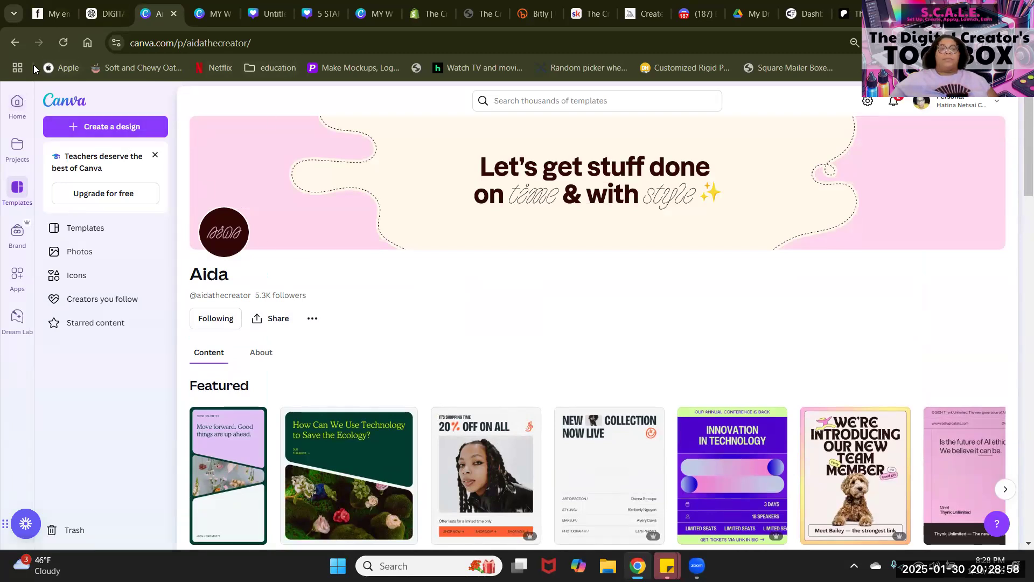
Step: Return to the JOURNAL template results and open the profile of the Pink and Violet Watercolor Flower journal's creator
click(19, 45)
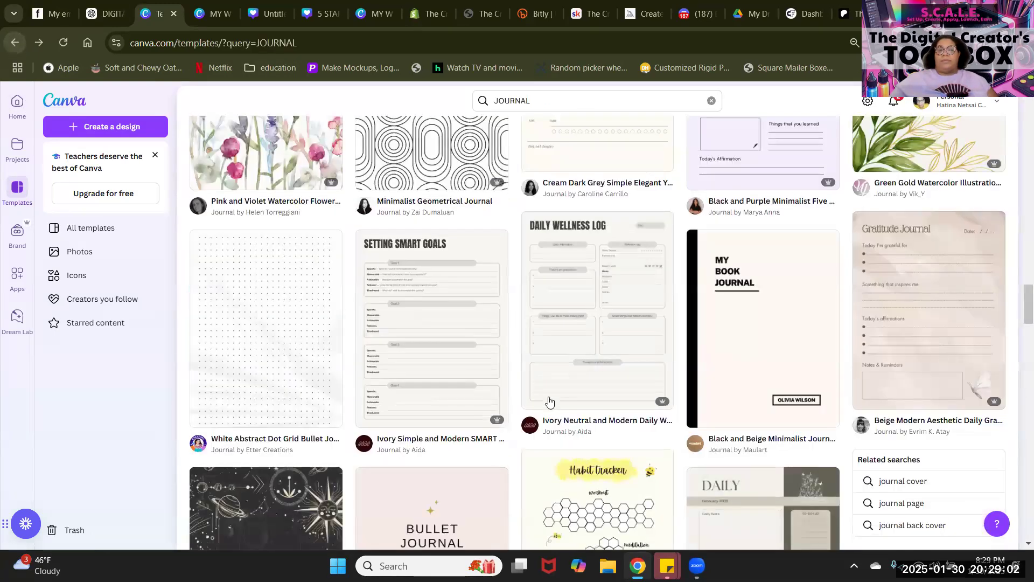
scroll(576, 358, up, 5)
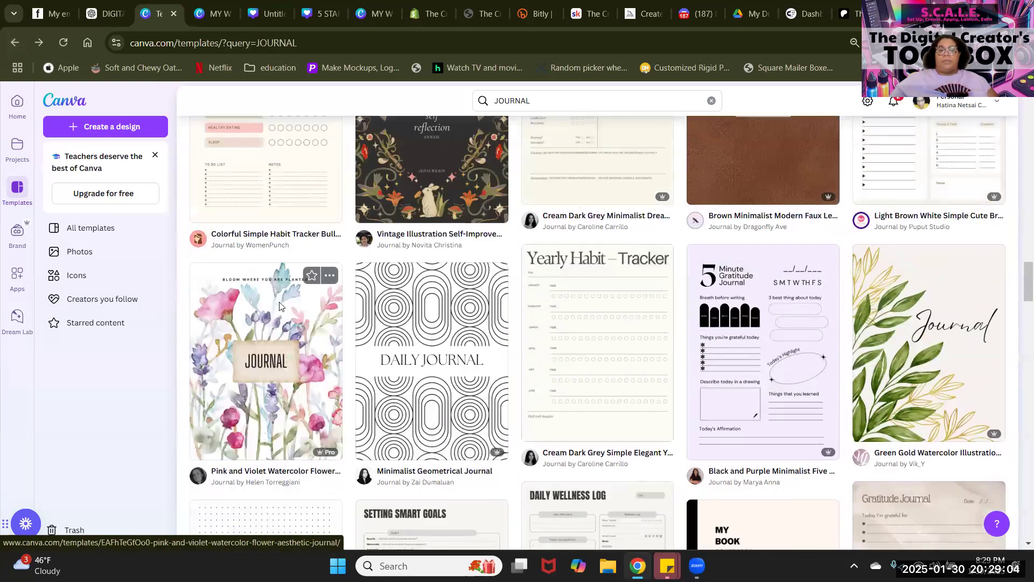
click(253, 482)
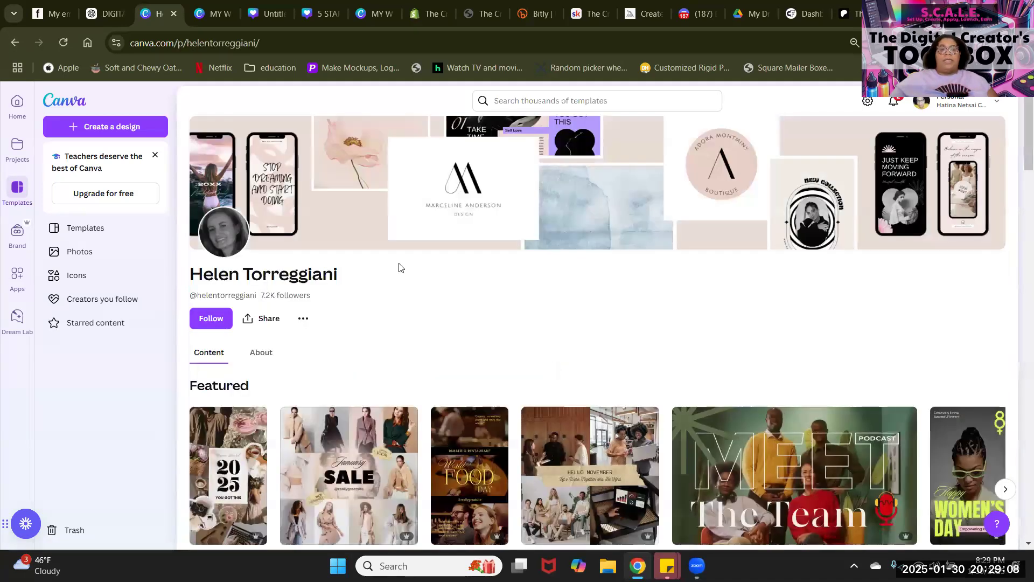
Step: Examine the second creator's featured designs, collections and full template listing
scroll(398, 268, down, 5)
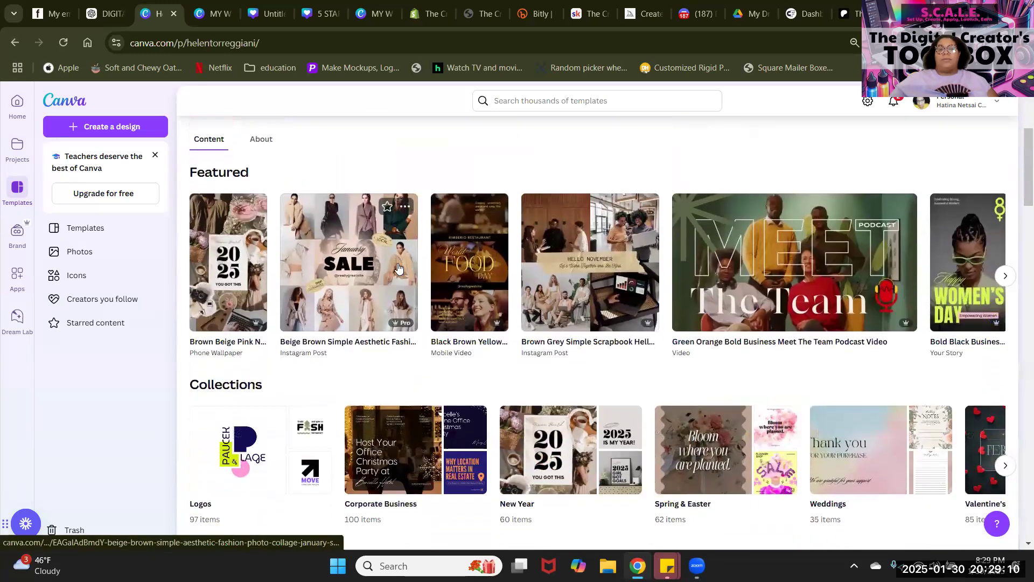
scroll(397, 263, down, 5)
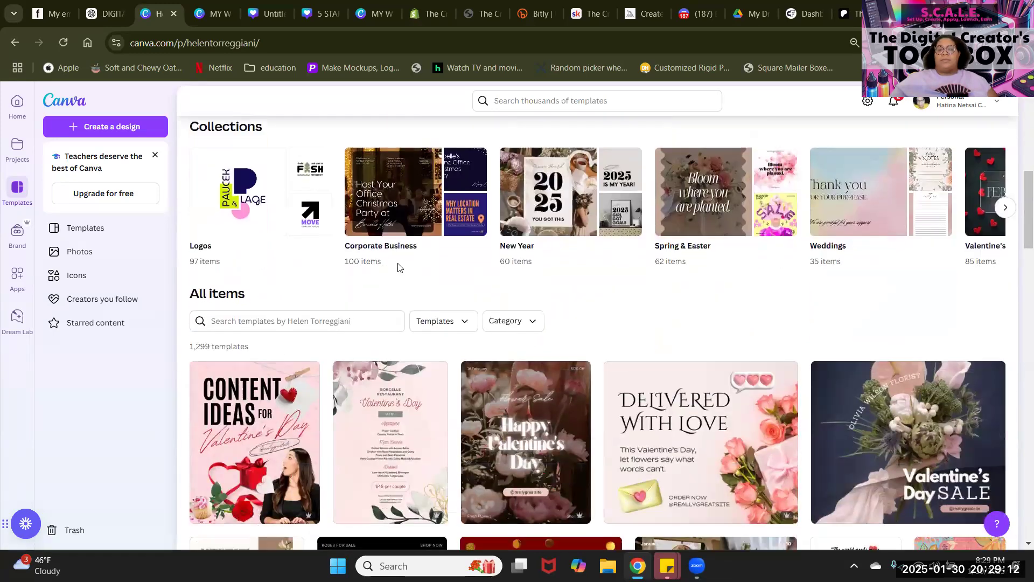
scroll(384, 278, up, 10)
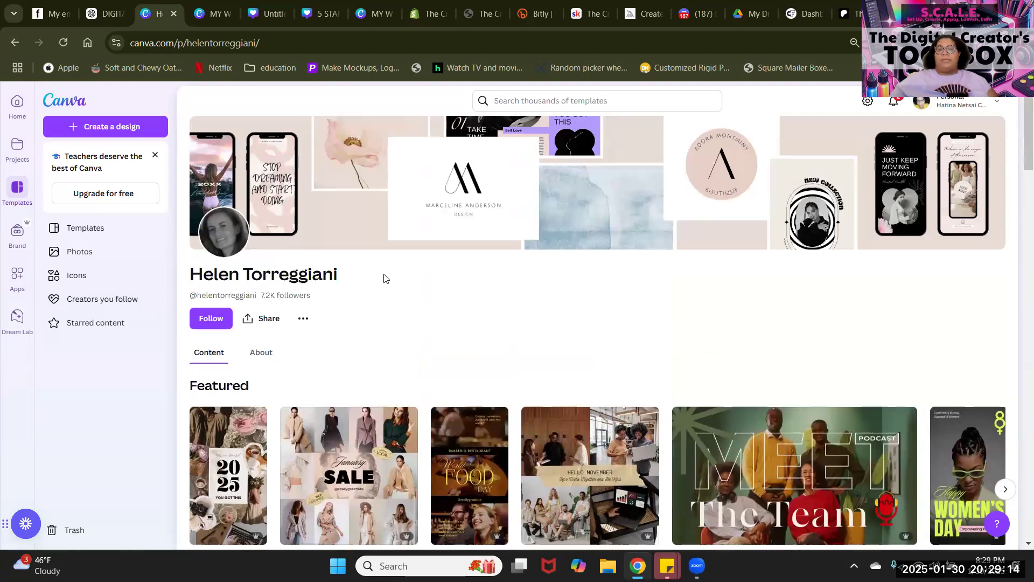
scroll(384, 278, down, 10)
scroll(379, 276, down, 10)
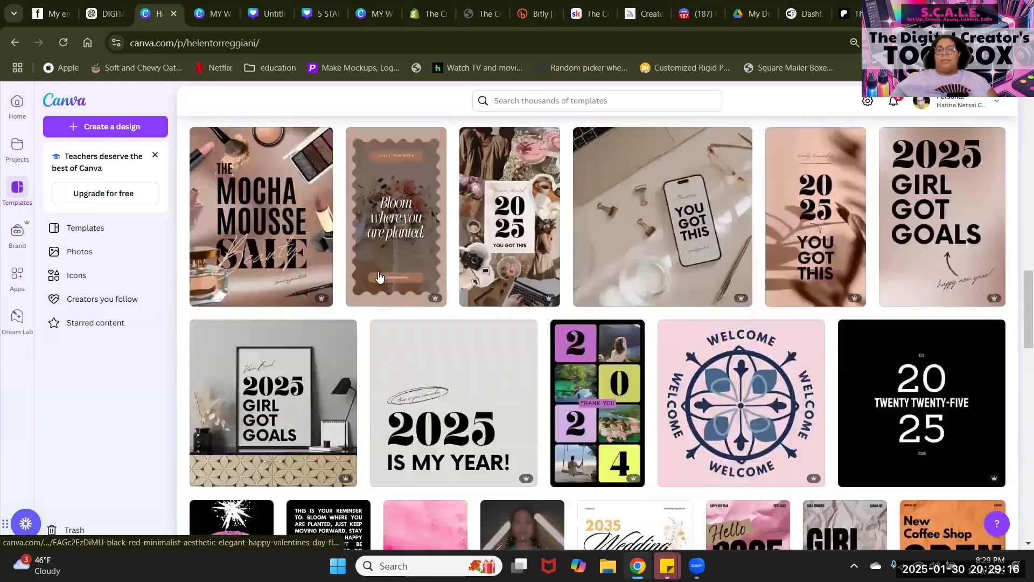
scroll(378, 276, up, 10)
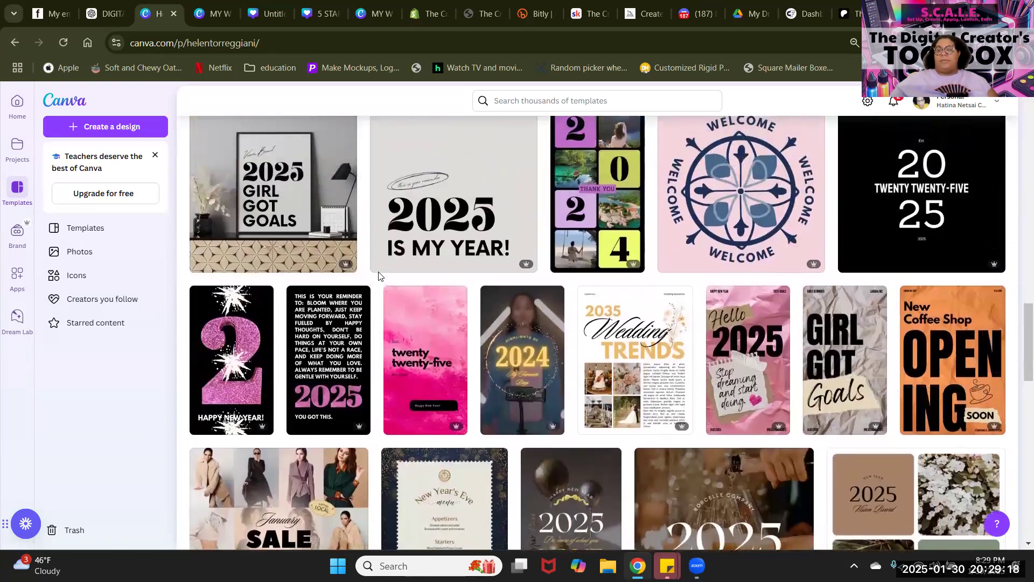
scroll(378, 276, up, 5)
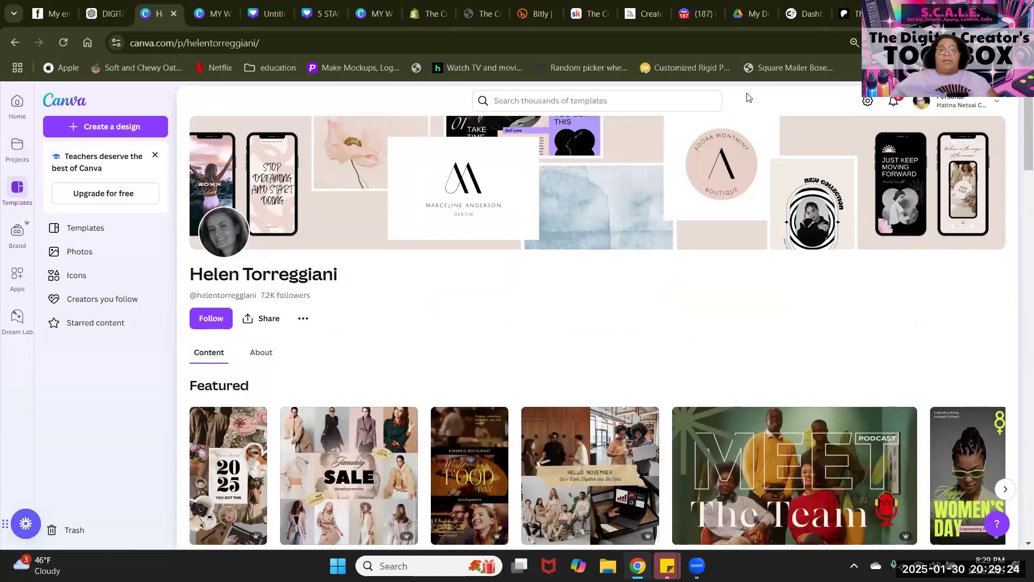
scroll(747, 98, down, 5)
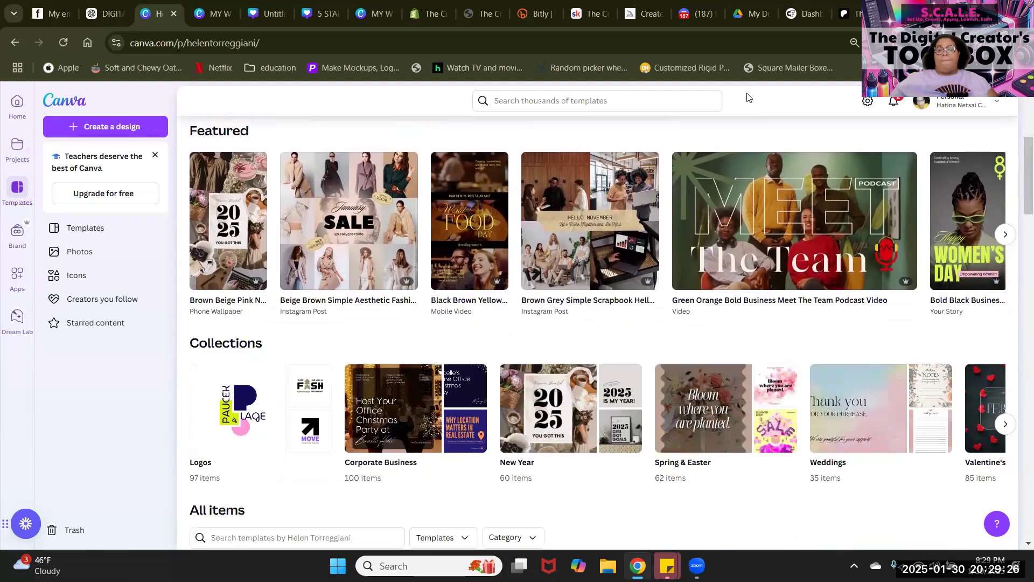
scroll(912, 316, up, 5)
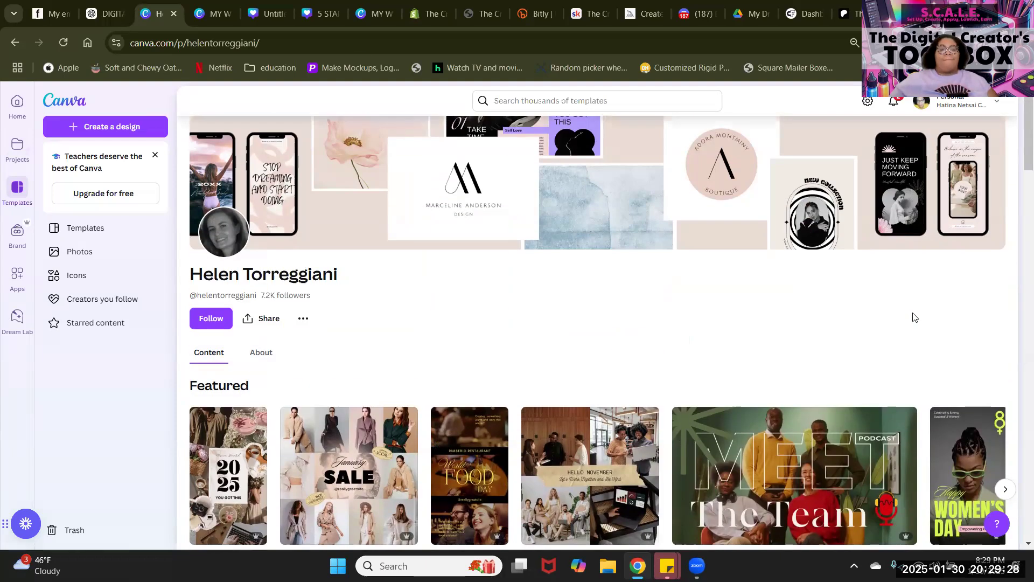
Step: Go back to the home page and open the recent design MY WEEKLY PLANS
click(22, 106)
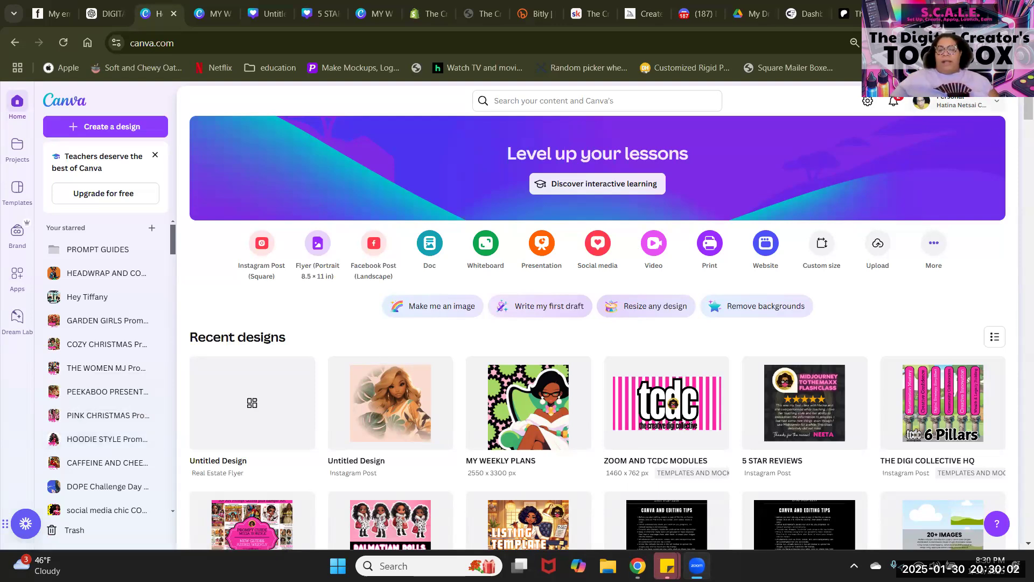
click(536, 415)
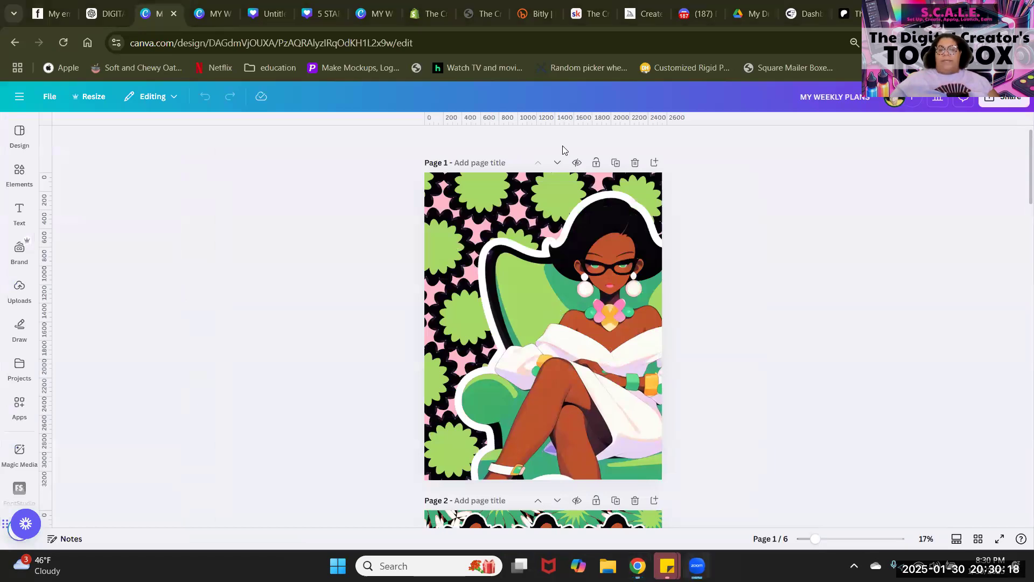
Step: Upload the MY WEEKLY PLANS (1) PDF from the Downloads folder to Zoom
click(491, 280)
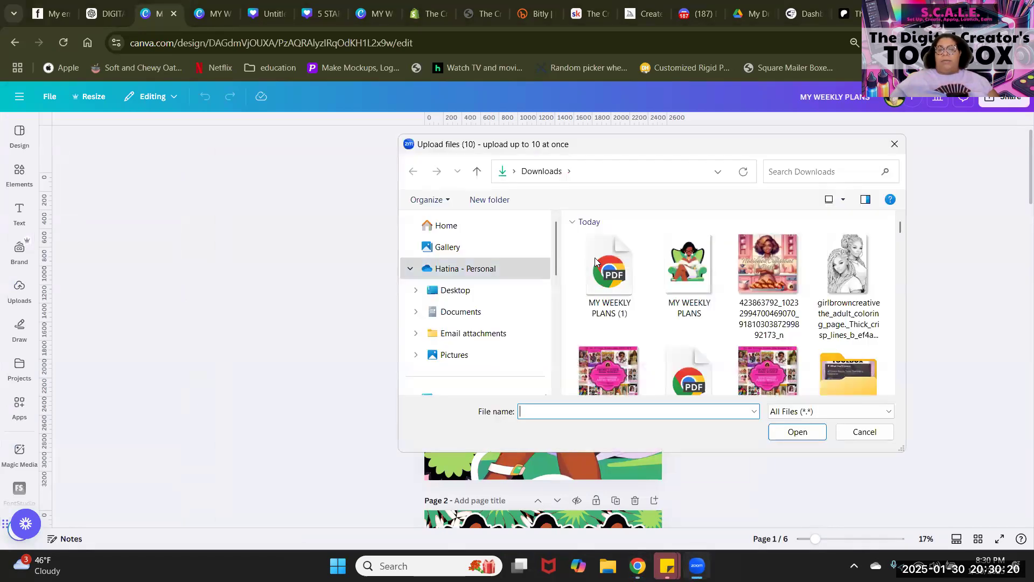
click(592, 272)
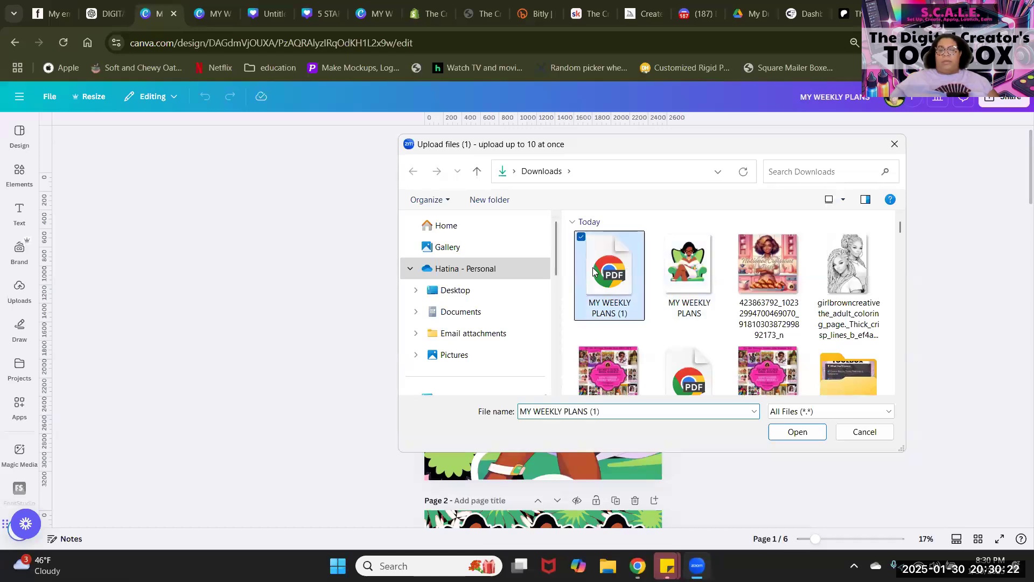
double_click(593, 270)
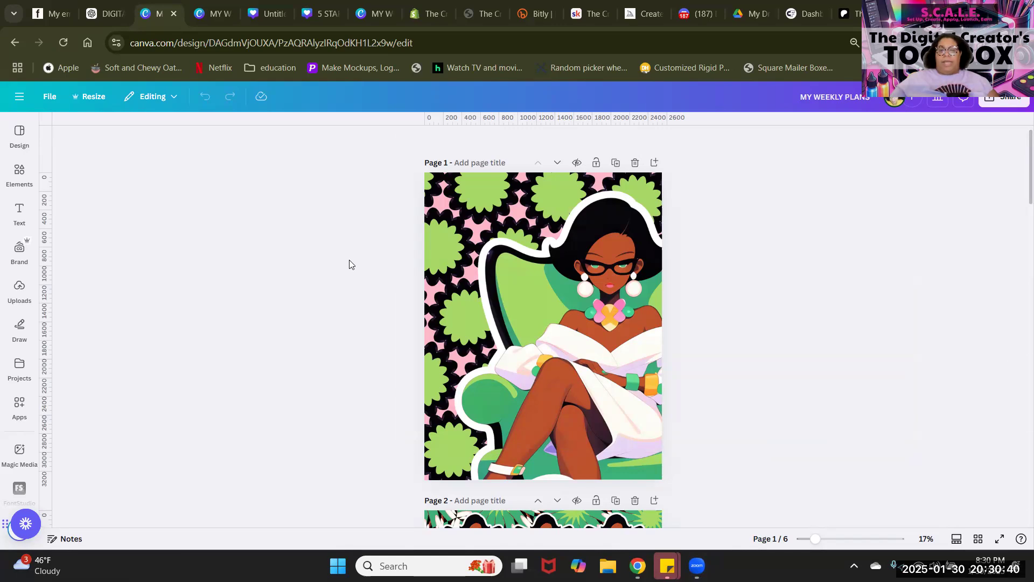
Step: Review the cover on page 1 and the lined page 2 of the weekly plans design
scroll(1002, 448, down, 4)
scroll(996, 435, down, 3)
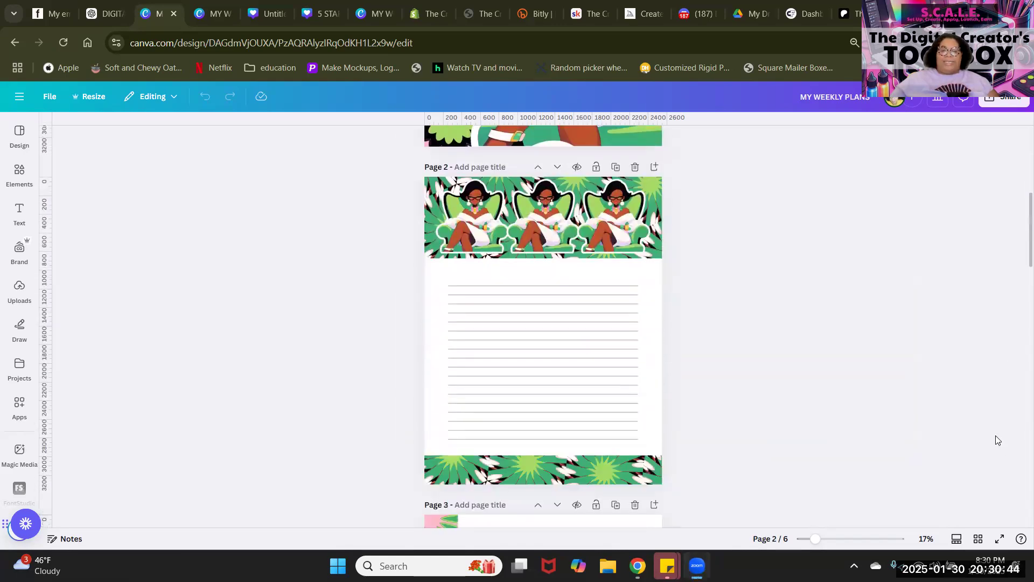
scroll(997, 435, up, 1)
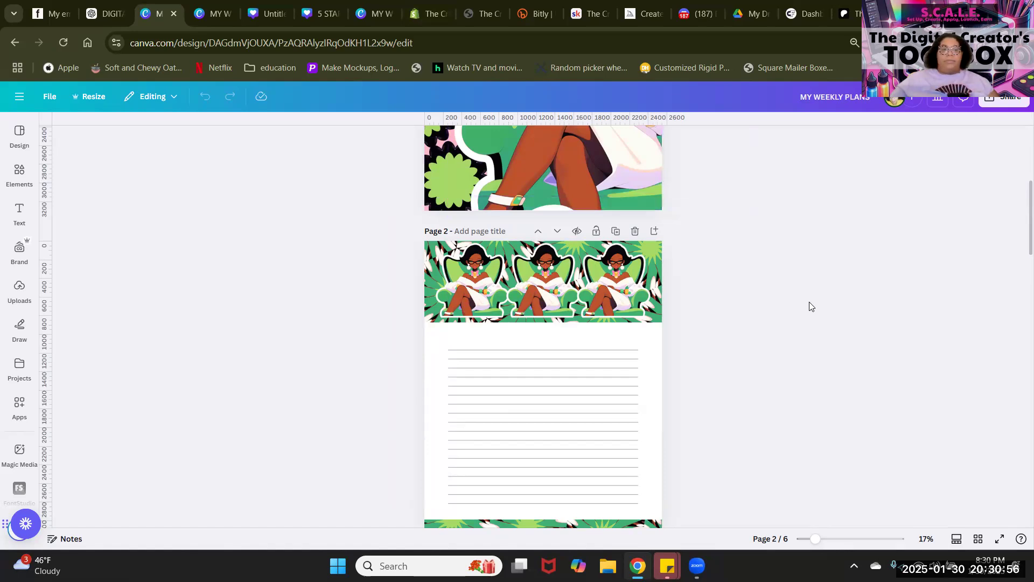
scroll(811, 306, up, 5)
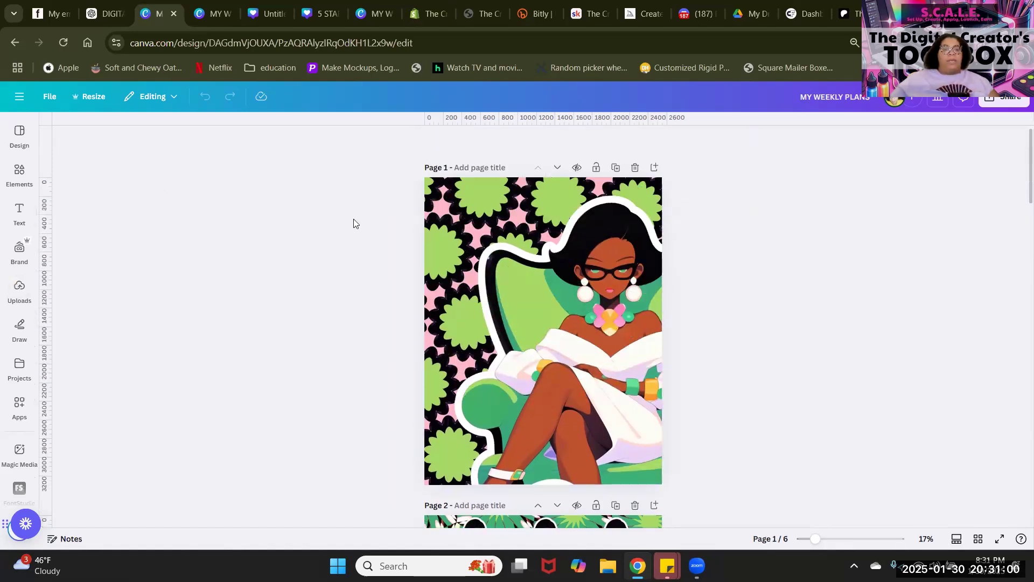
click(20, 211)
click(345, 231)
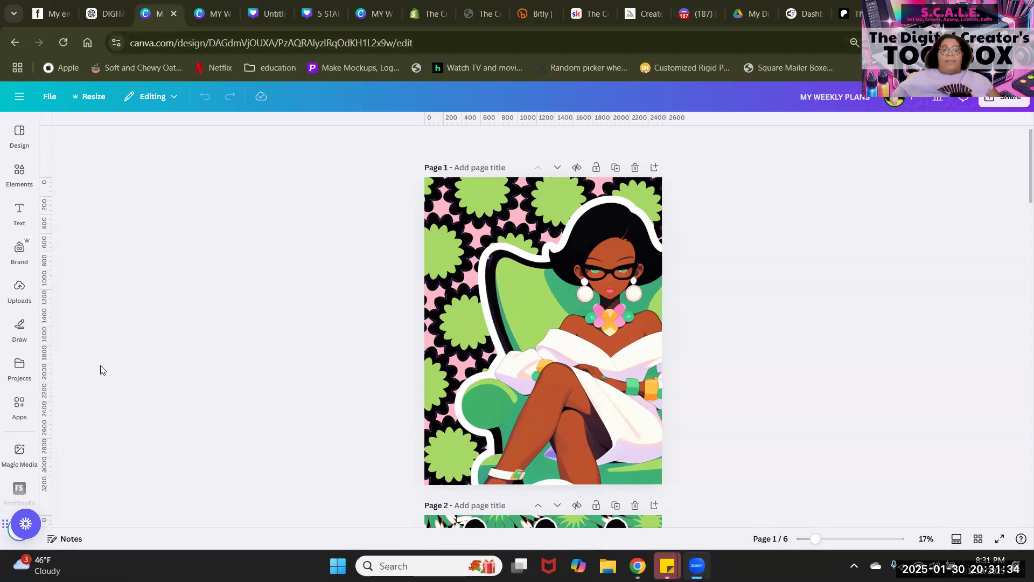
Step: View the full list of THE CREATIVE BROWN GIRL brand logos inside the design editor
click(20, 250)
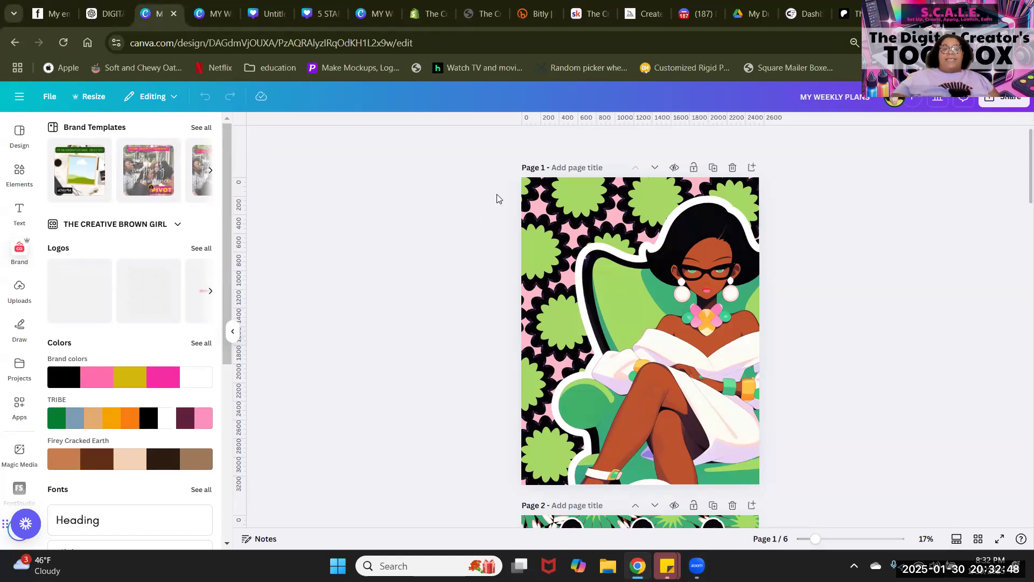
click(208, 248)
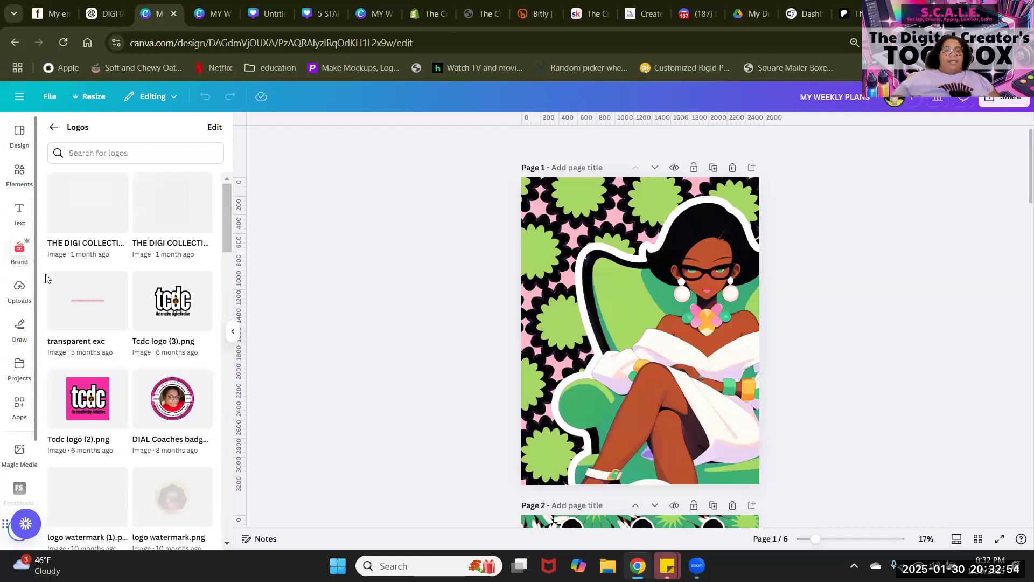
click(19, 264)
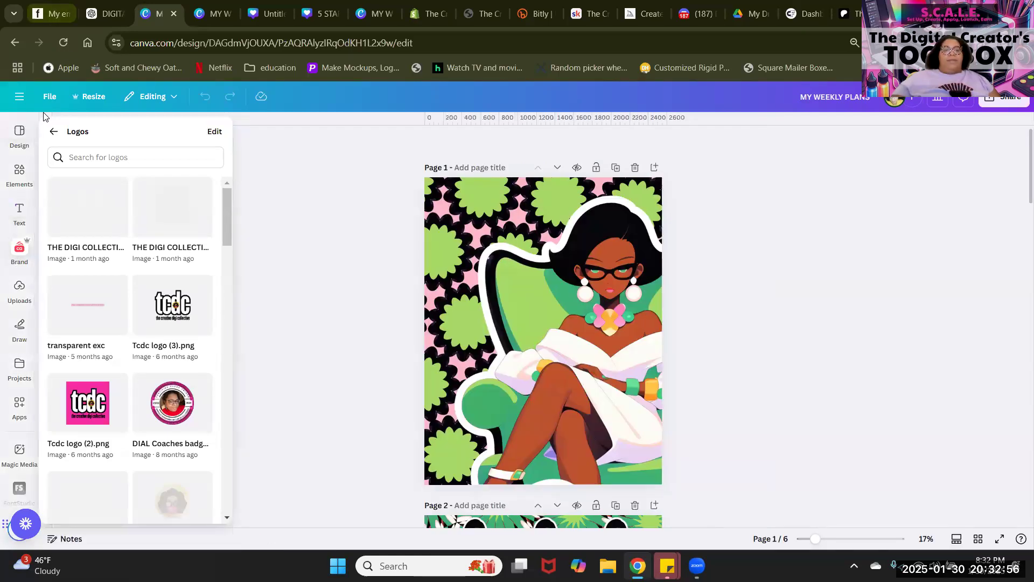
Step: Leave the design for the home page and open THE CREATIVE BROWN GIRL kit from Brand Kits
click(19, 96)
click(18, 102)
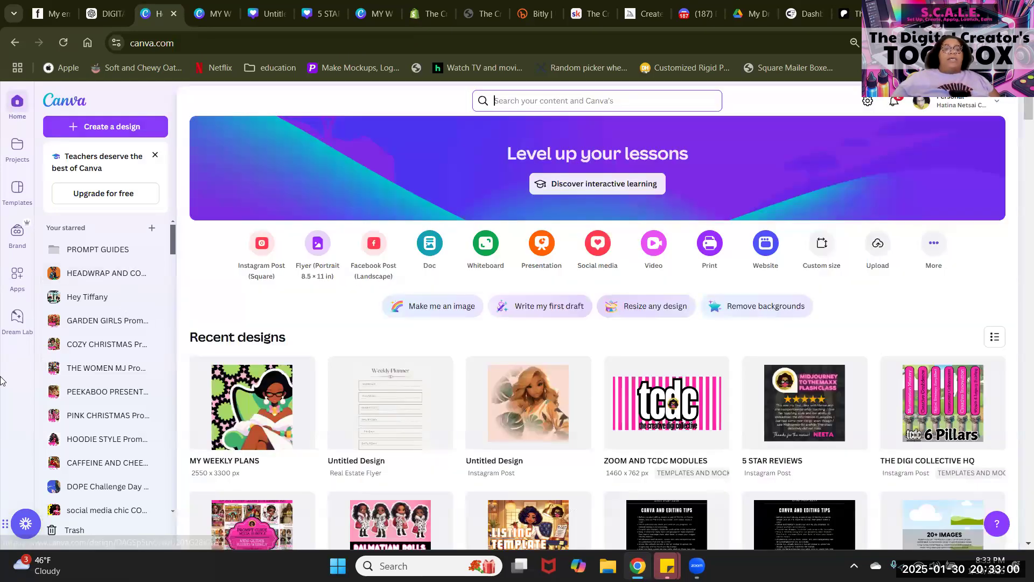
click(17, 233)
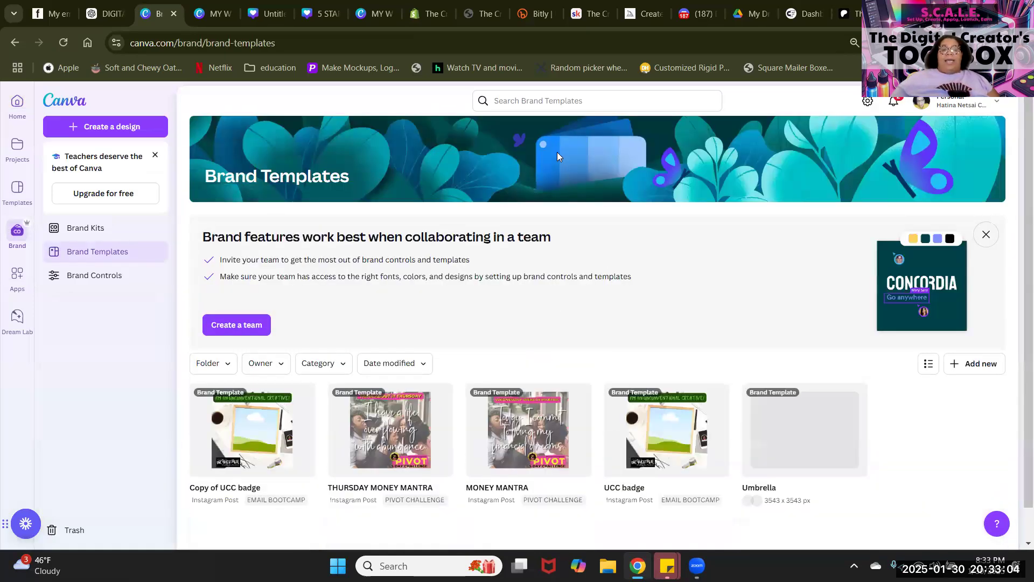
scroll(557, 156, down, 1)
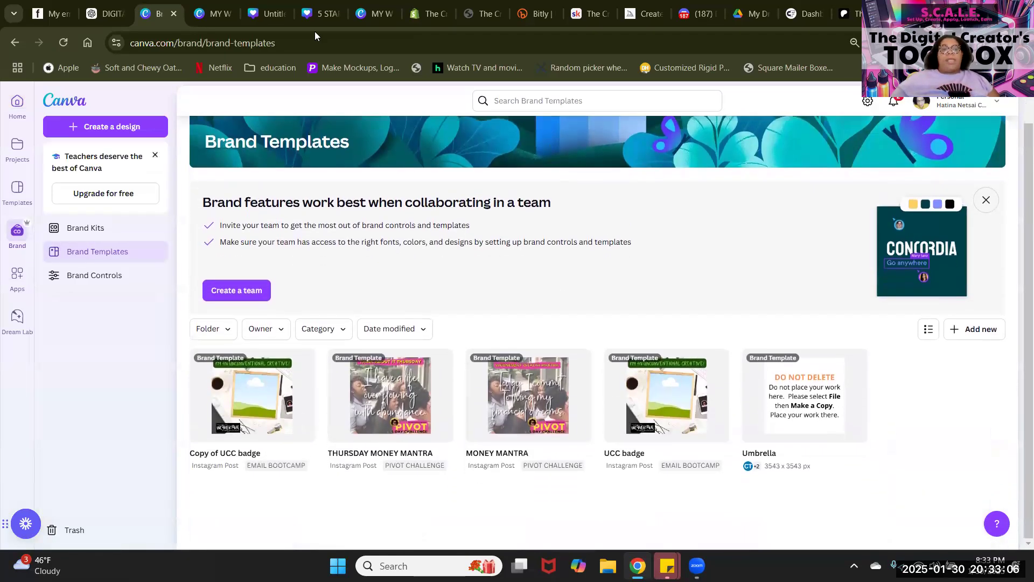
click(81, 229)
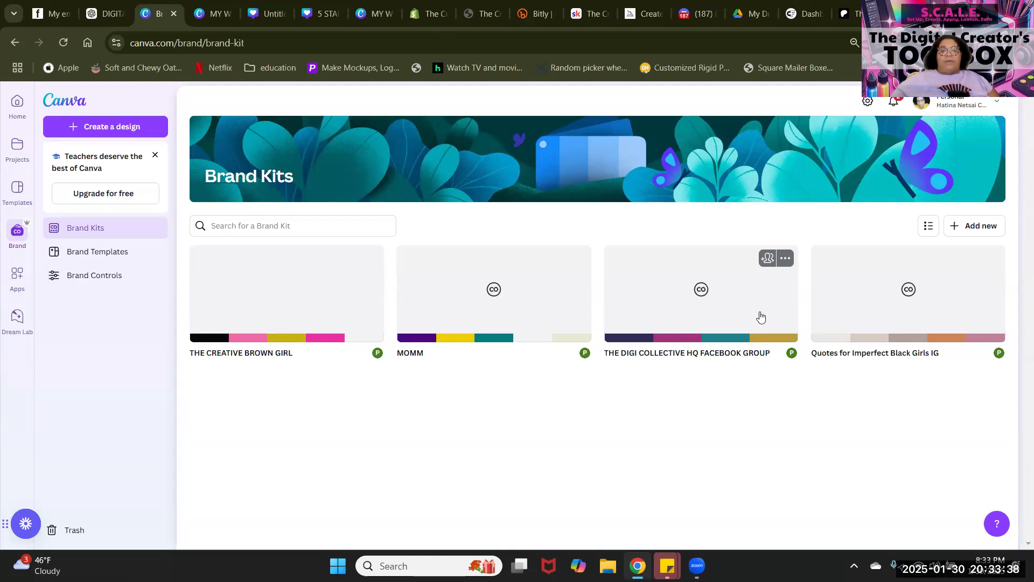
click(199, 286)
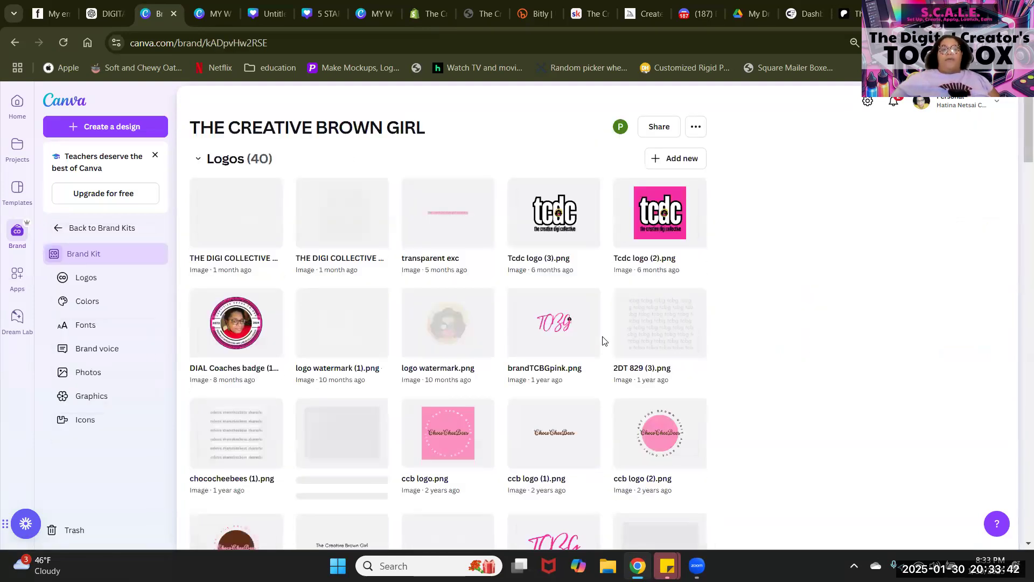
Step: Expand the brand kit's complete logo list and look over its logos and color palettes
scroll(603, 340, down, 10)
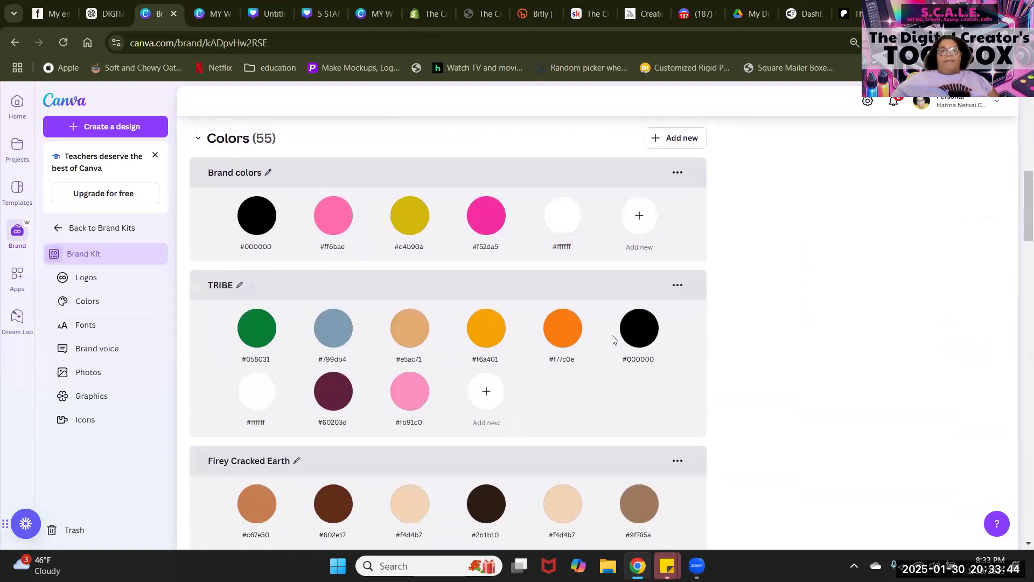
scroll(612, 340, up, 6)
scroll(453, 302, down, 3)
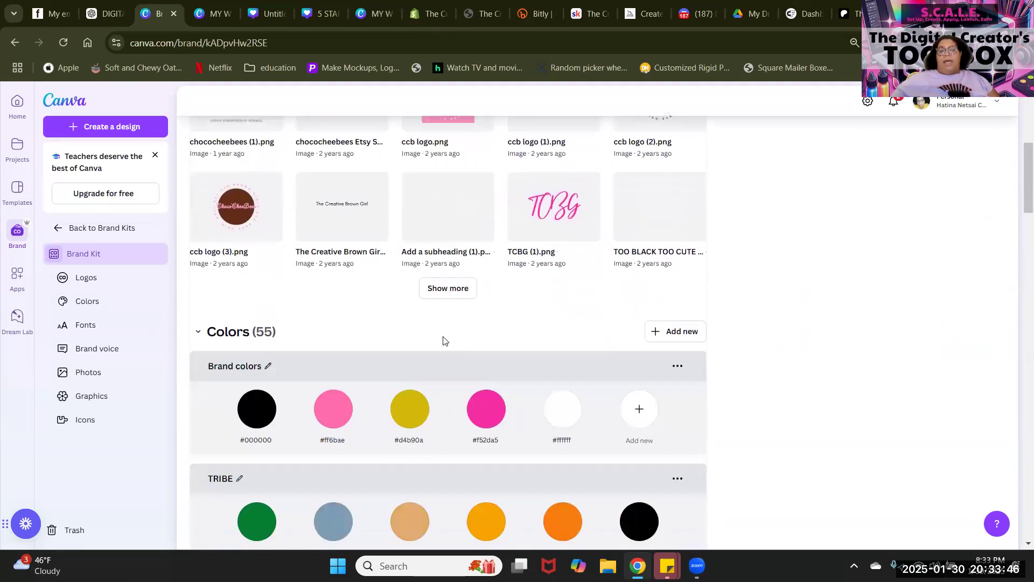
click(456, 300)
scroll(647, 291, down, 10)
scroll(580, 288, up, 6)
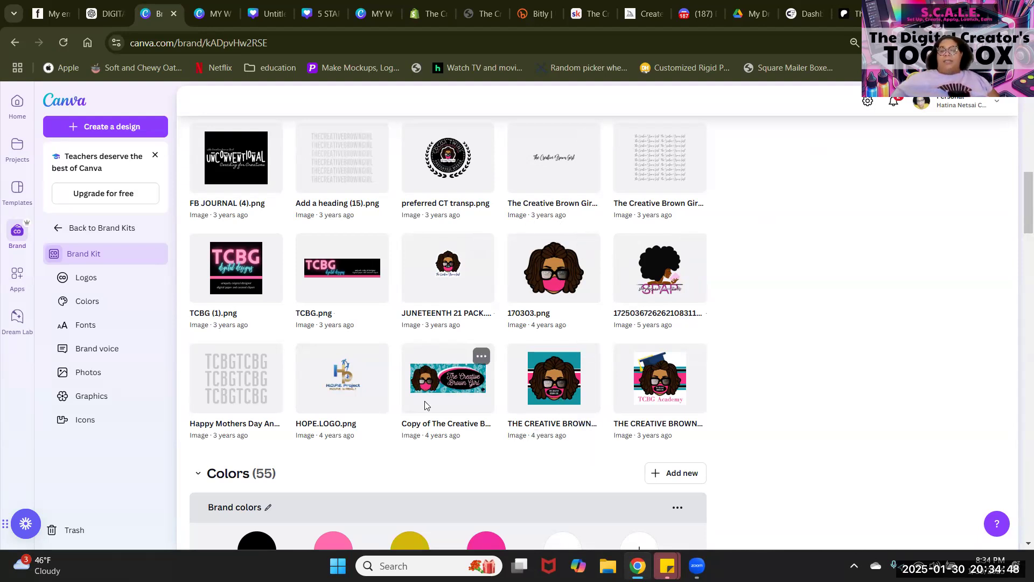
click(481, 356)
scroll(497, 370, down, 4)
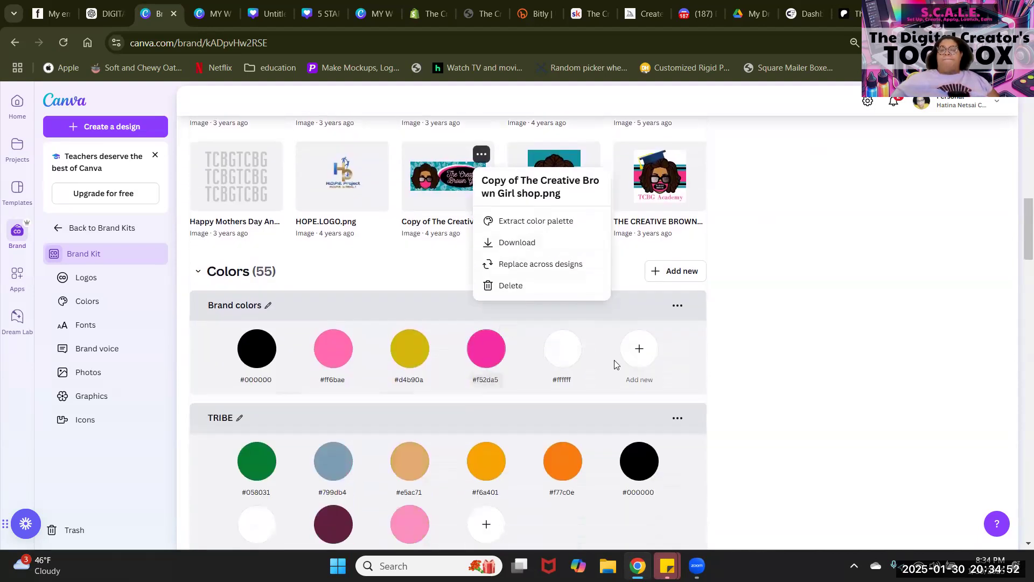
click(912, 311)
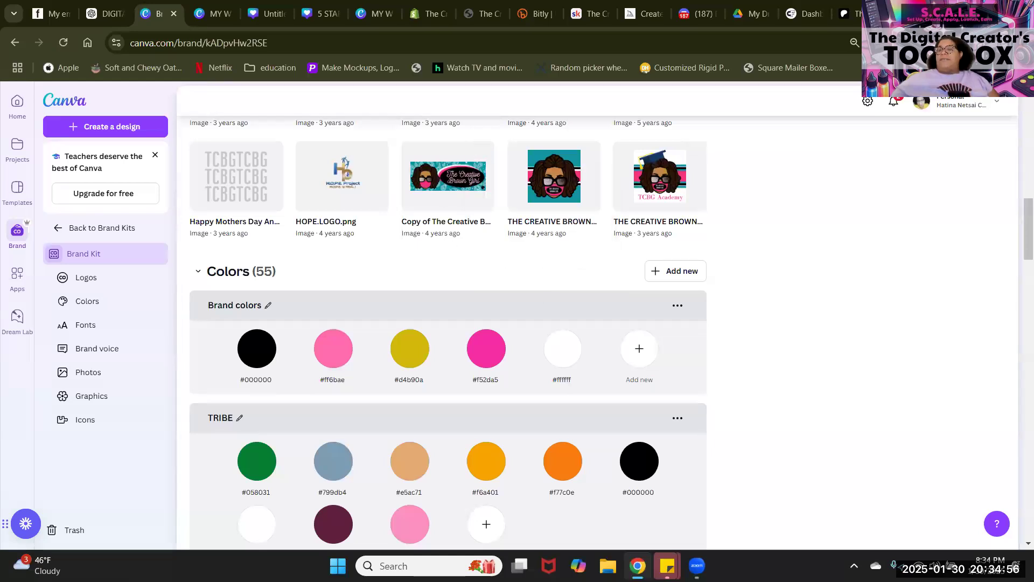
Step: Enlarge the browser page zoom to 150%
click(1021, 43)
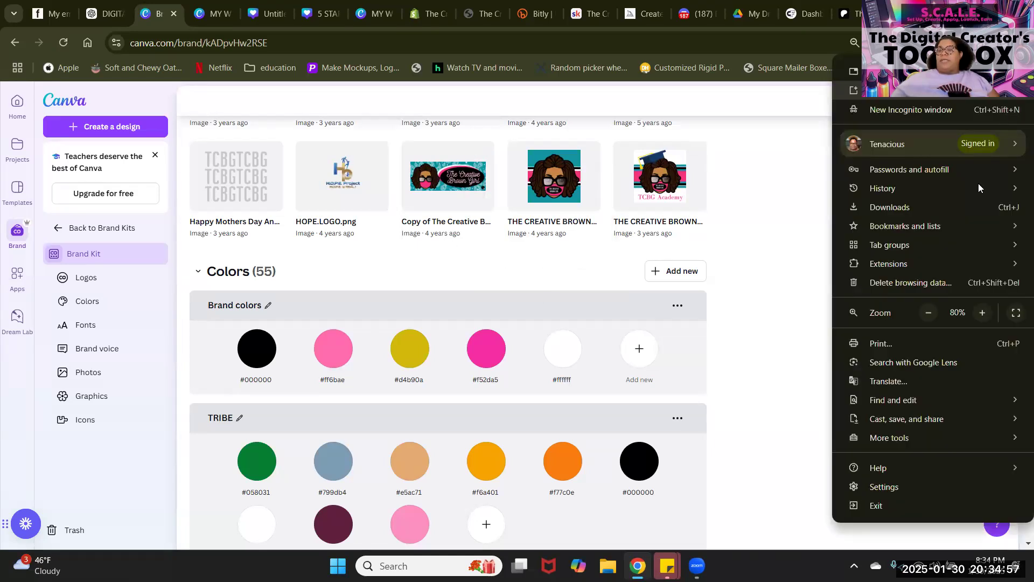
click(981, 313)
click(981, 313)
click(981, 313)
click(981, 313)
click(980, 313)
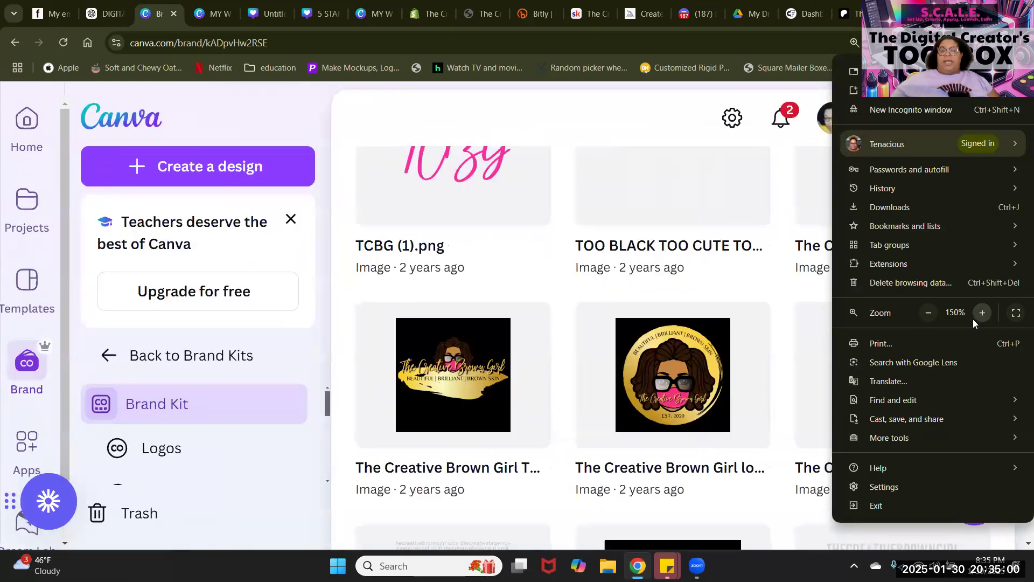
click(375, 392)
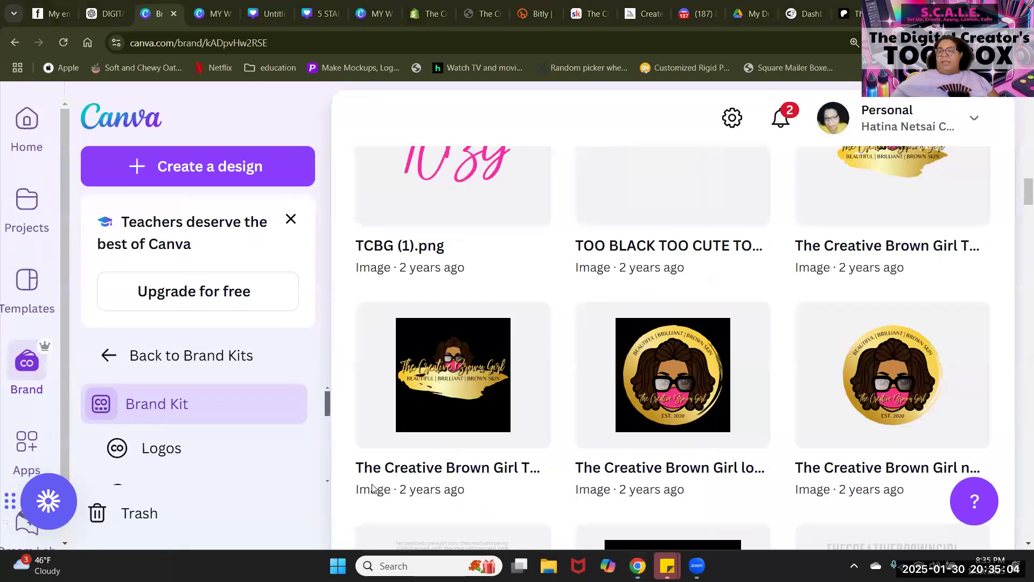
Step: Examine the oldest brand kit logos, from TCBG Academy back to the Unconventional coaching logo and test watermark
drag(1020, 193, 1017, 253)
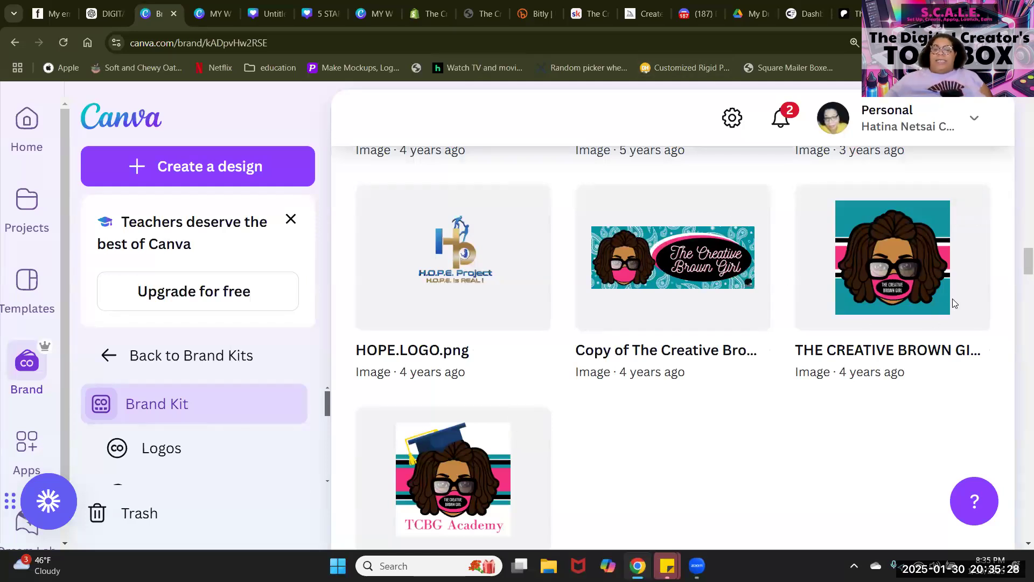
mouse_move(936, 236)
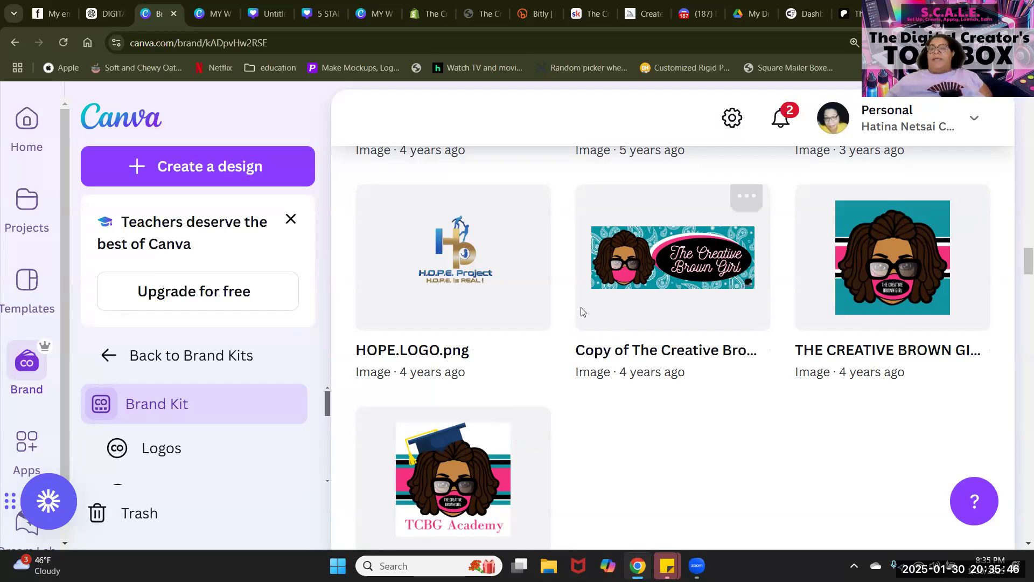
scroll(641, 308, up, 3)
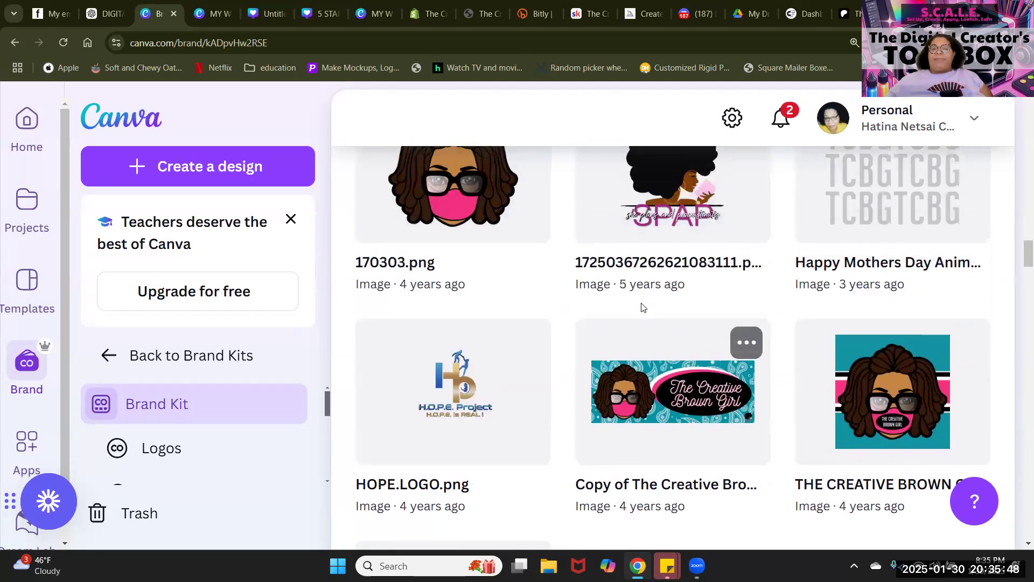
scroll(673, 367, up, 2)
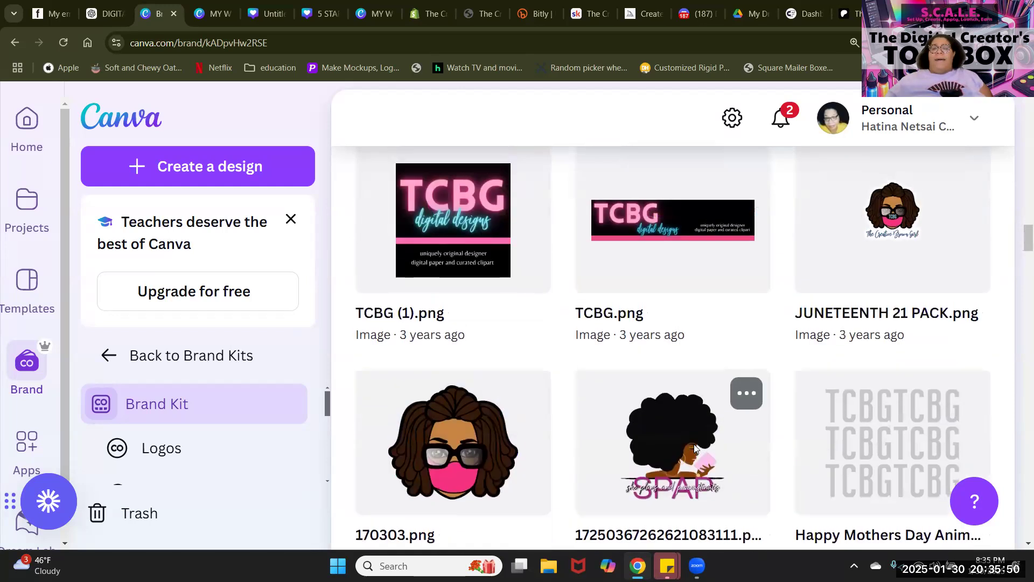
scroll(694, 444, up, 4)
scroll(694, 448, down, 5)
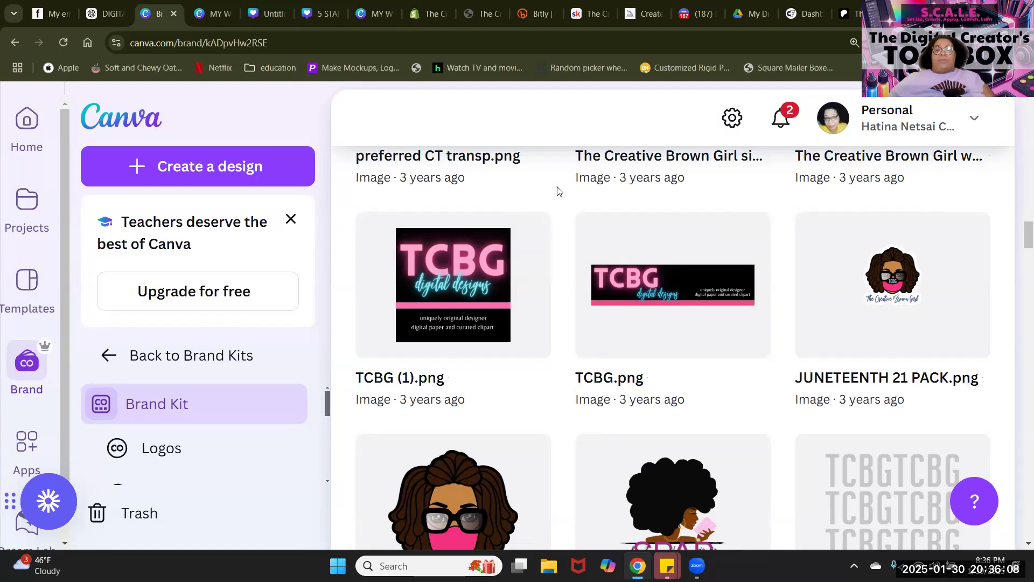
mouse_move(625, 264)
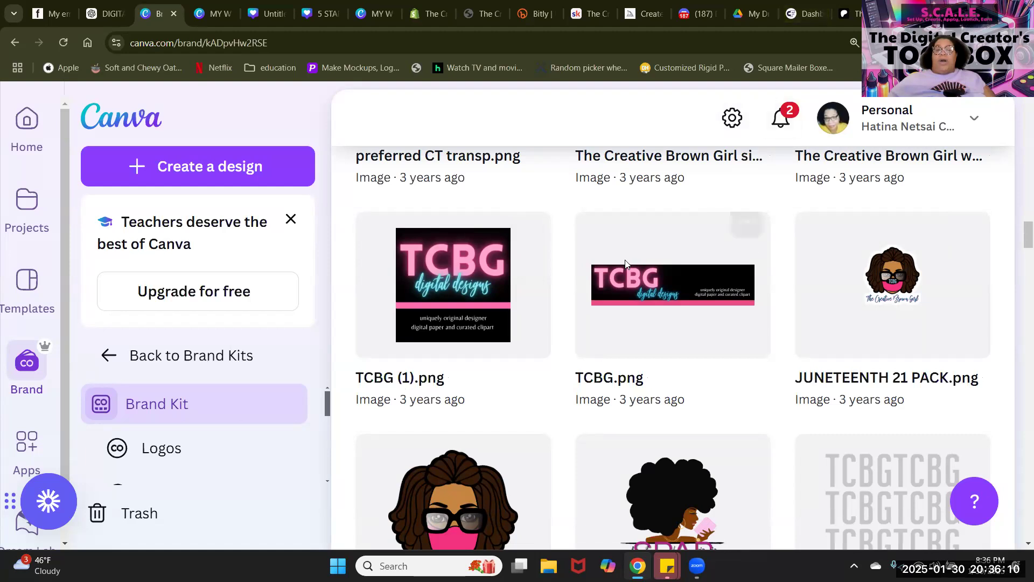
mouse_move(457, 221)
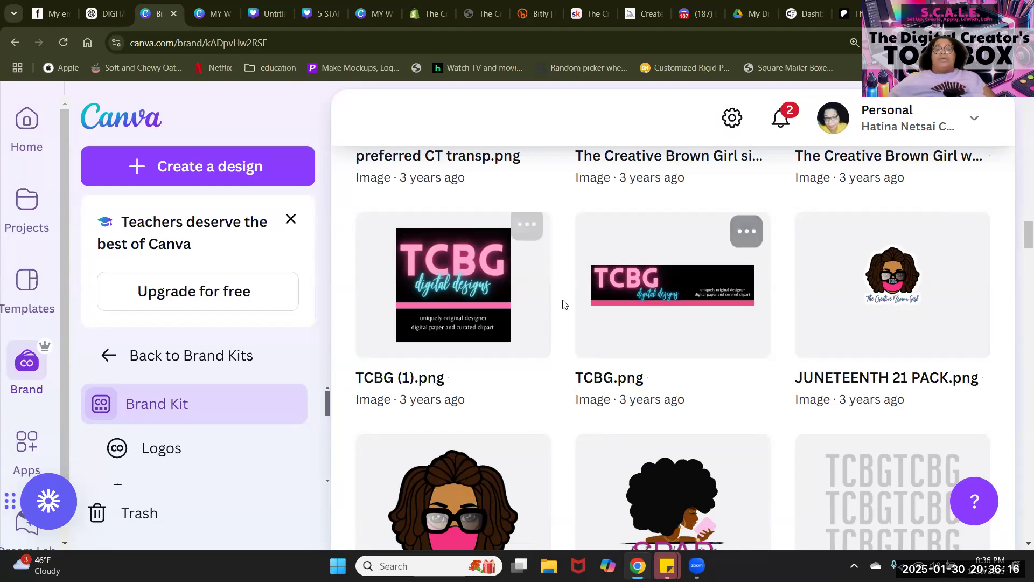
mouse_move(611, 284)
scroll(656, 240, up, 5)
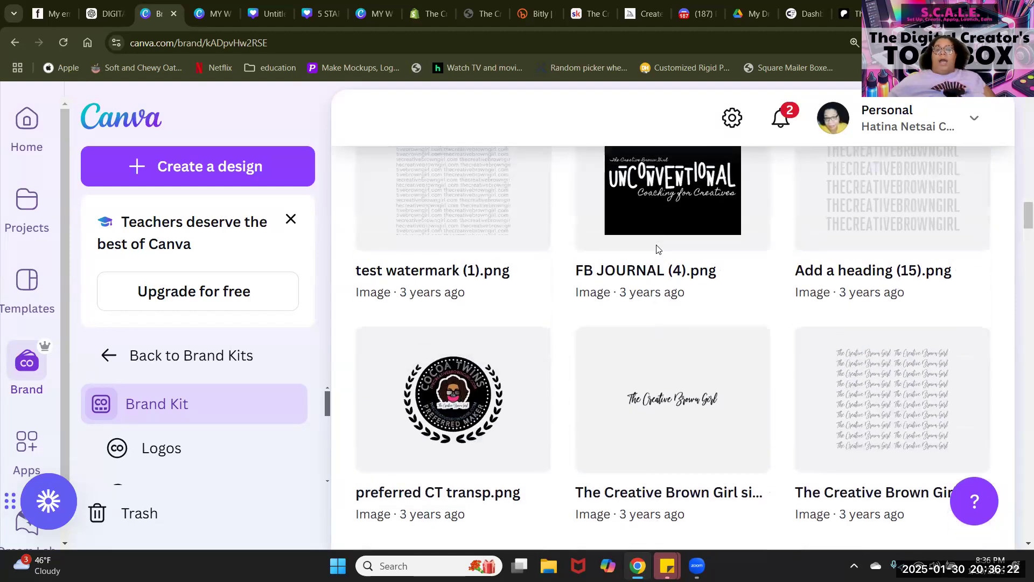
mouse_move(405, 354)
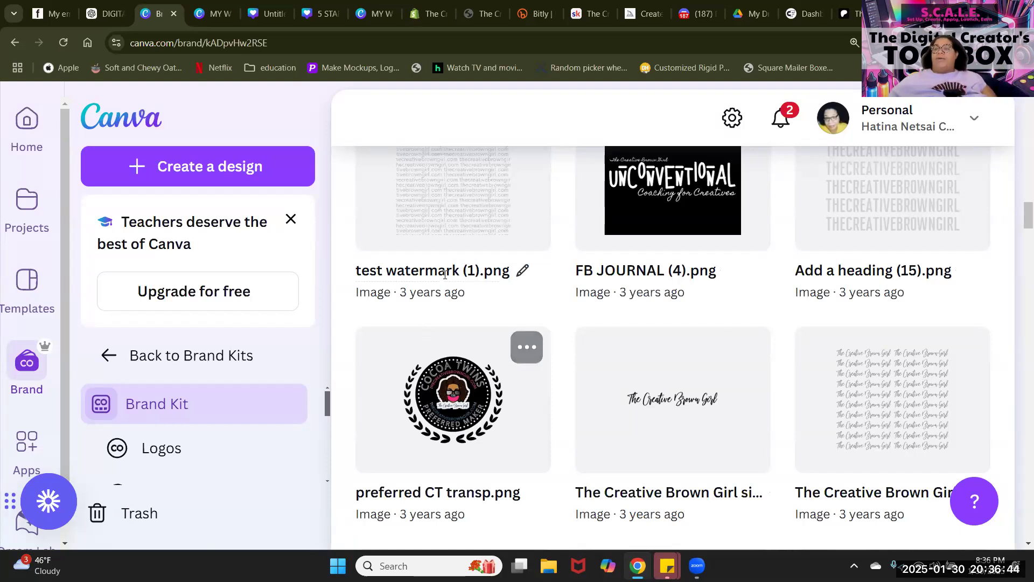
scroll(496, 268, up, 1)
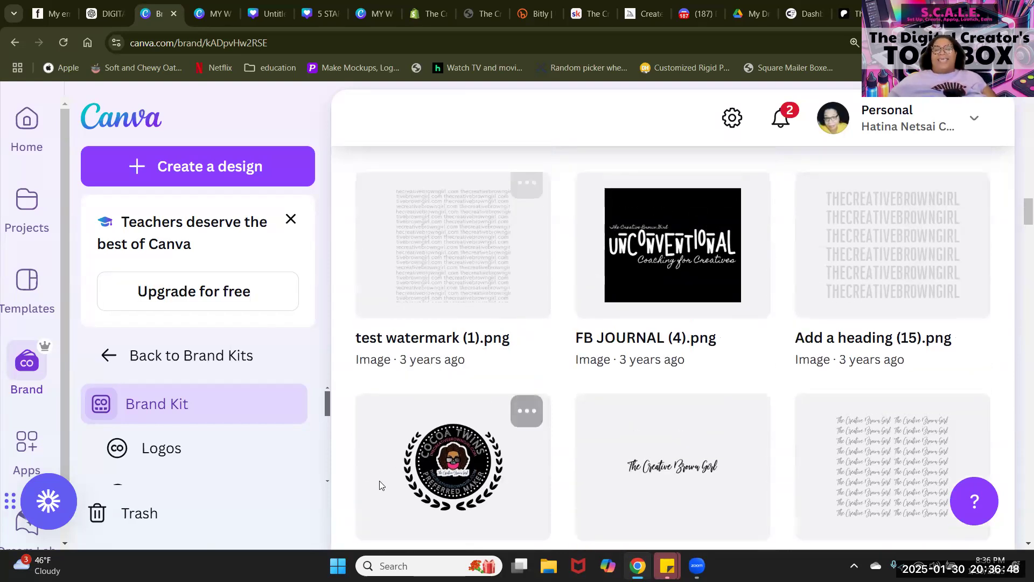
scroll(573, 415, up, 2)
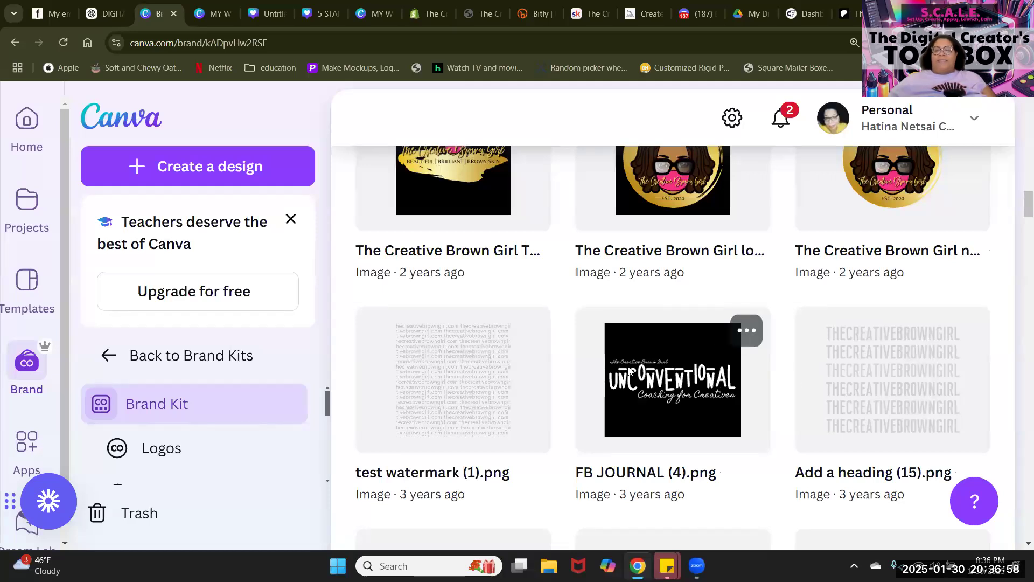
Step: Examine the newer brand kit logos, from the gold Creative Brown Girl versions through ChocoCheeBees and watermarks to the tcdc logos
scroll(629, 370, up, 5)
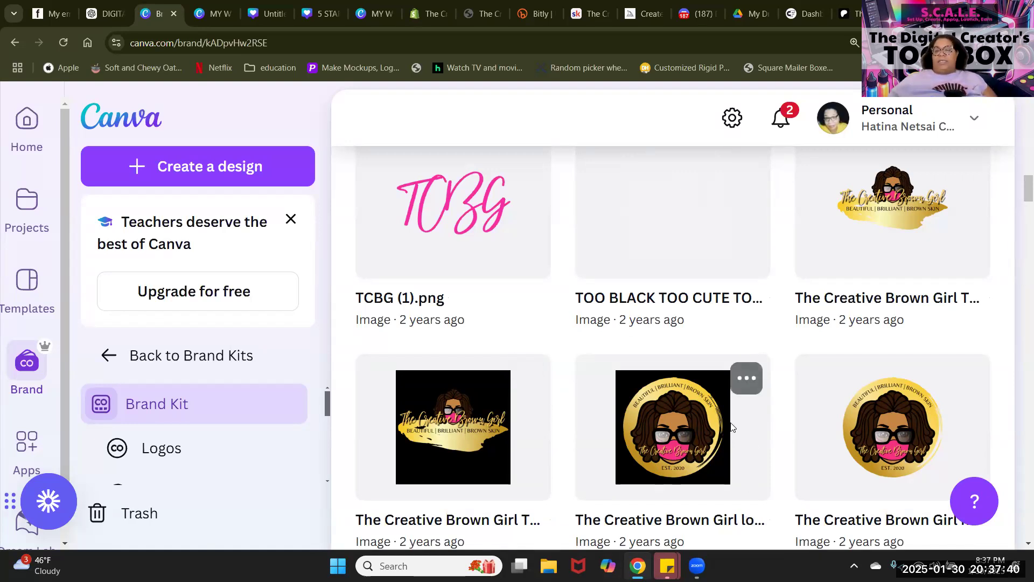
scroll(558, 459, up, 5)
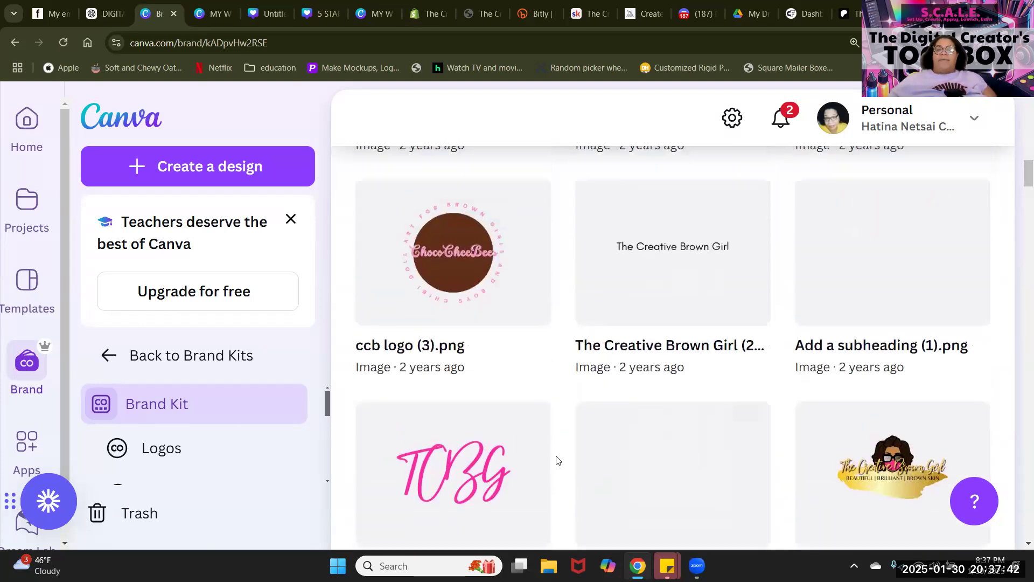
scroll(496, 375, up, 4)
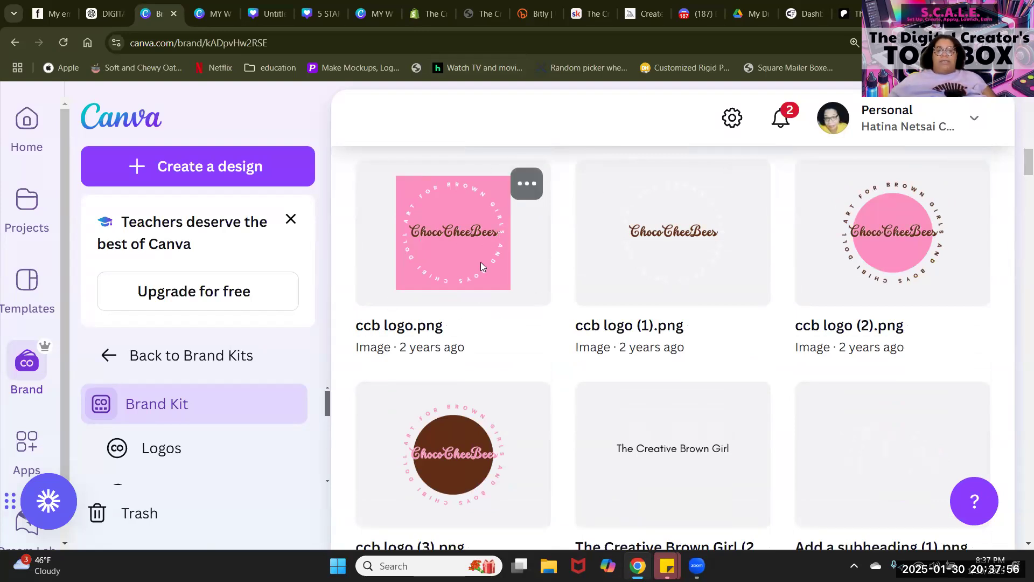
scroll(481, 265, up, 2)
scroll(480, 264, down, 2)
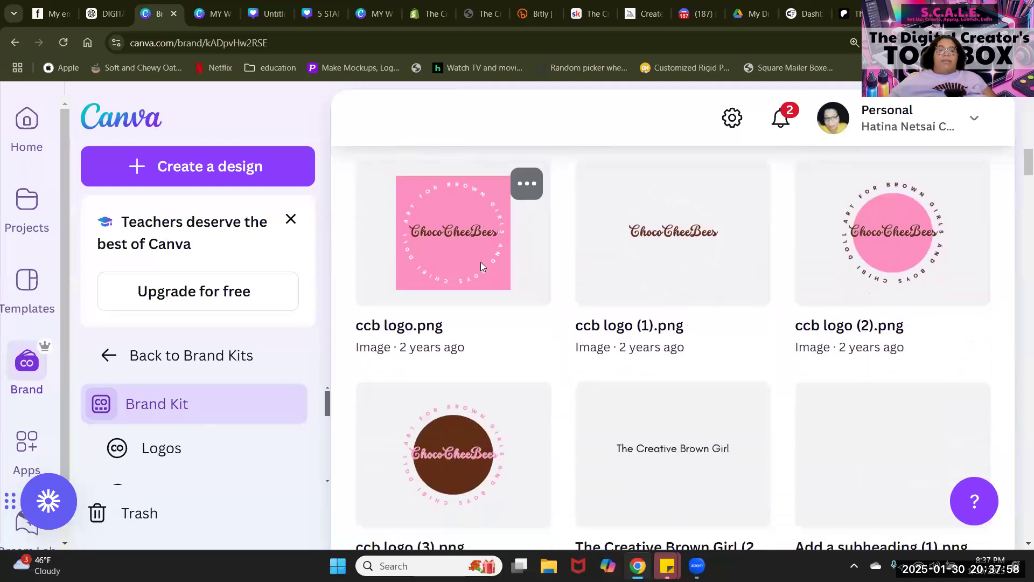
scroll(481, 266, up, 10)
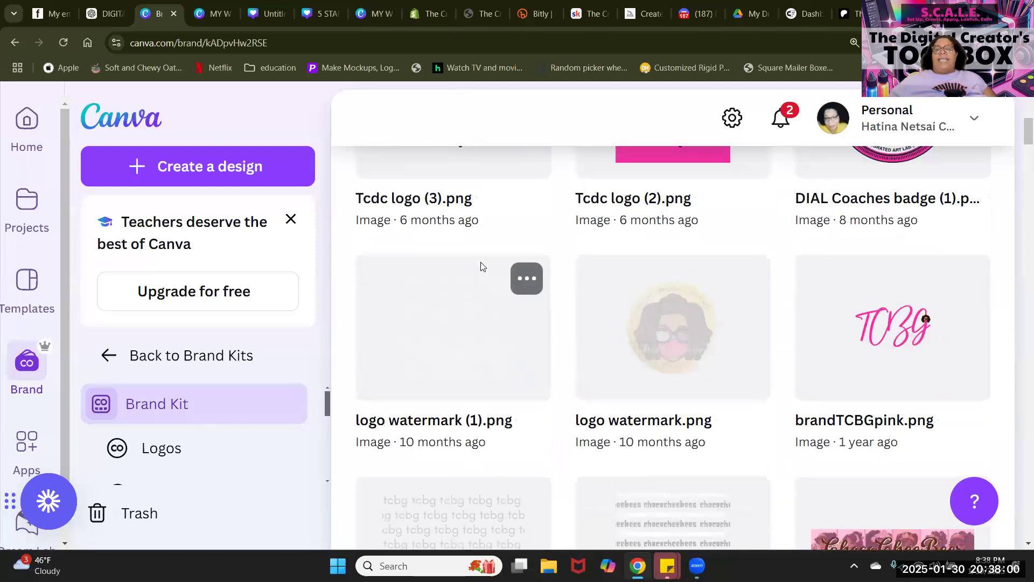
scroll(481, 266, up, 1)
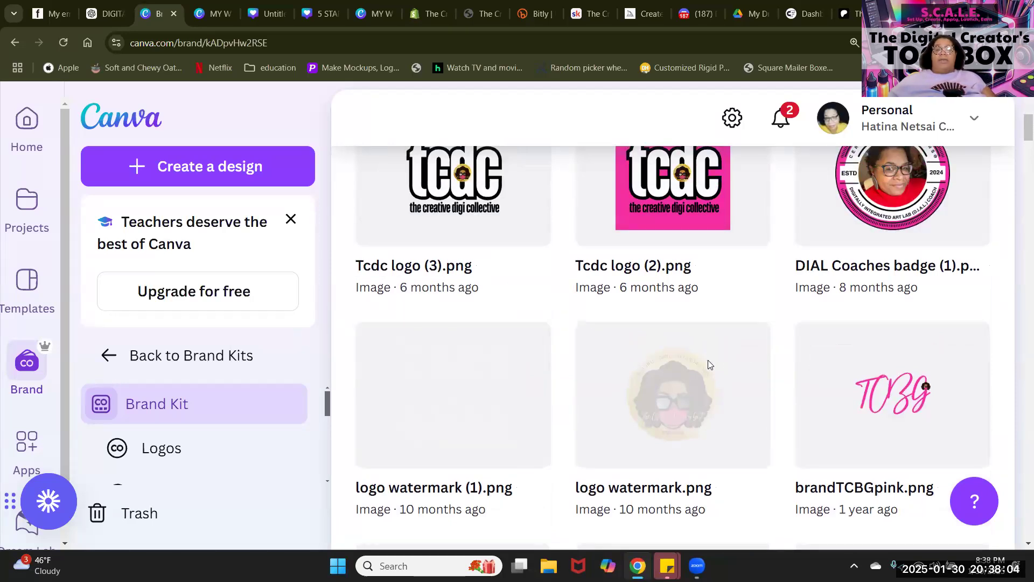
mouse_move(688, 362)
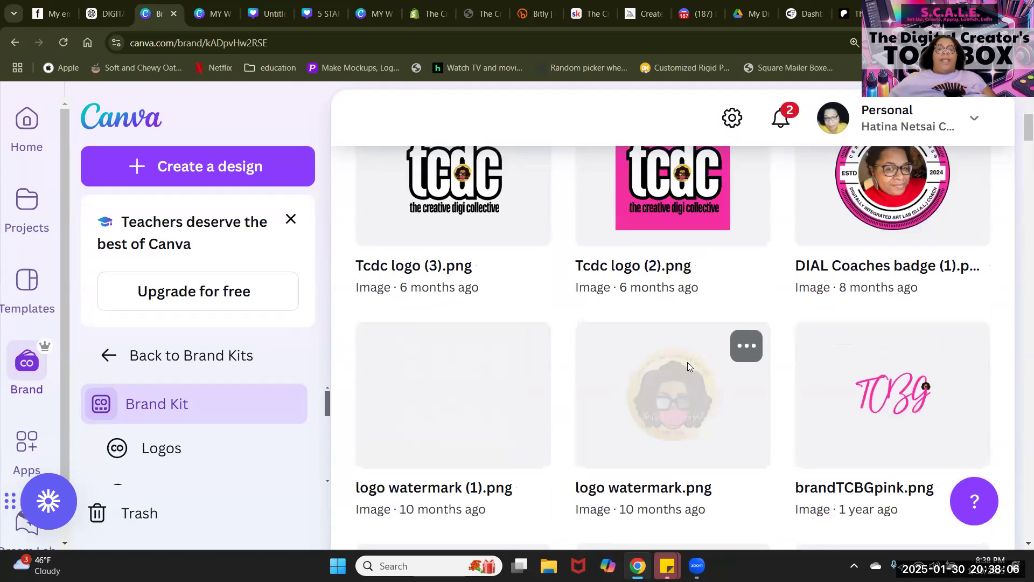
scroll(687, 362, up, 3)
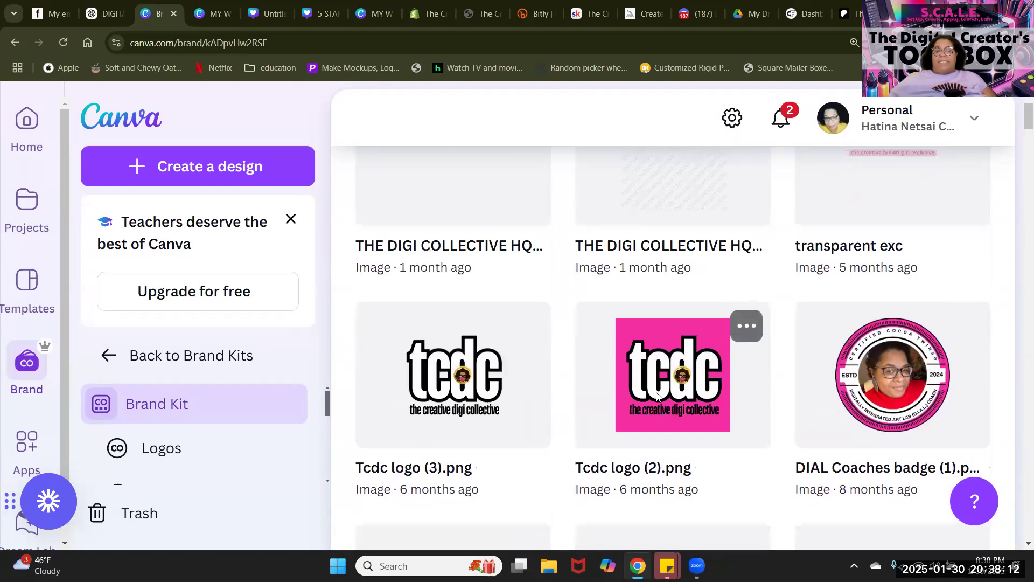
Step: Examine the brand kit logos from the tcdc designs through the watermark files to the ChocoCheeBees versions
scroll(657, 396, down, 3)
scroll(656, 396, down, 1)
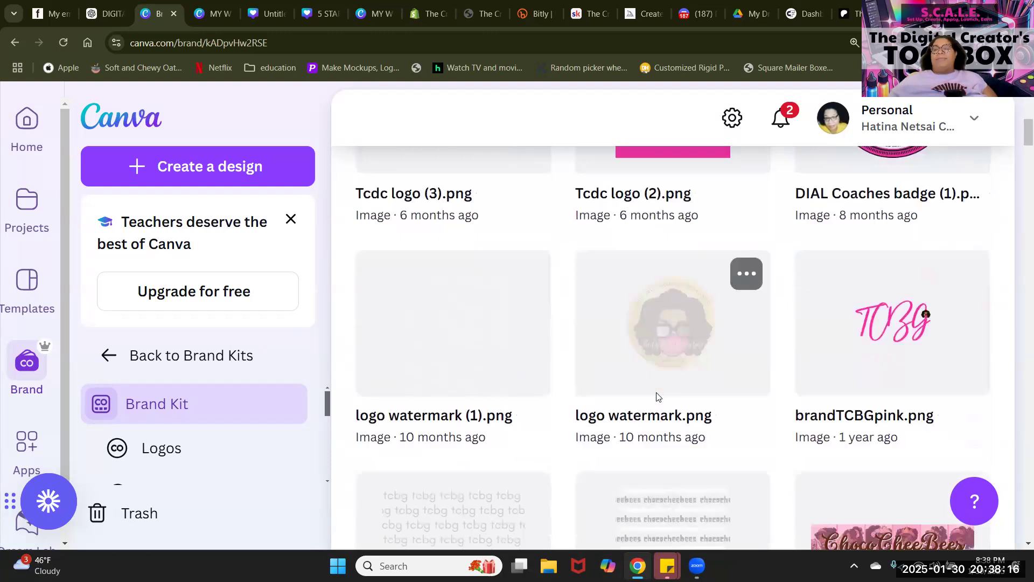
scroll(656, 396, down, 1)
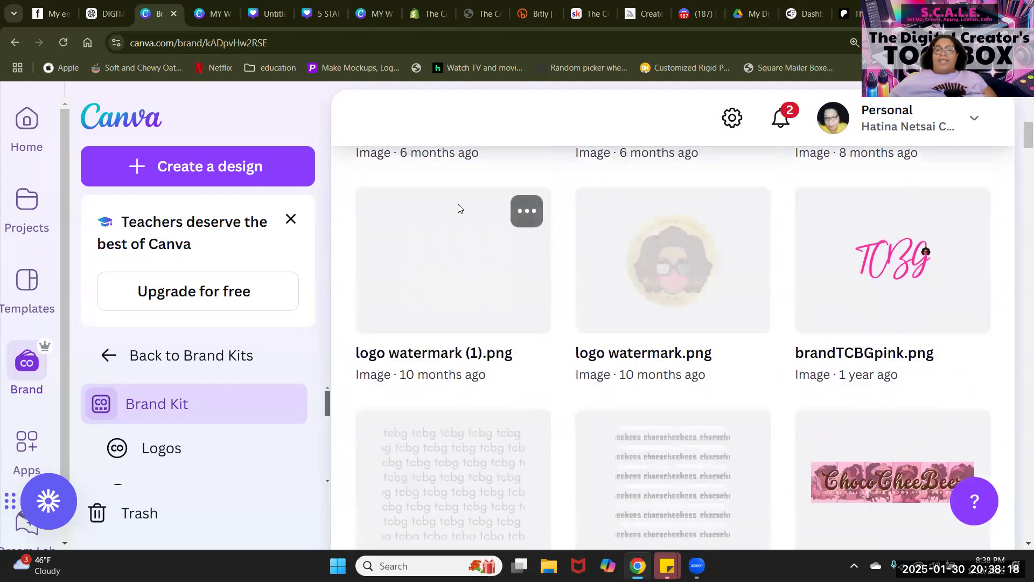
scroll(427, 443, down, 1)
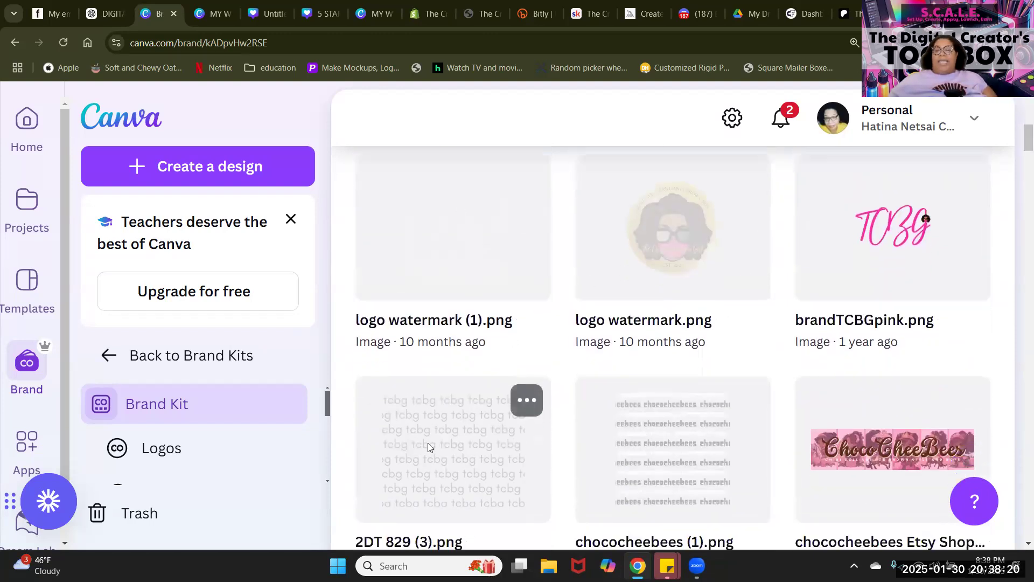
scroll(428, 448, down, 5)
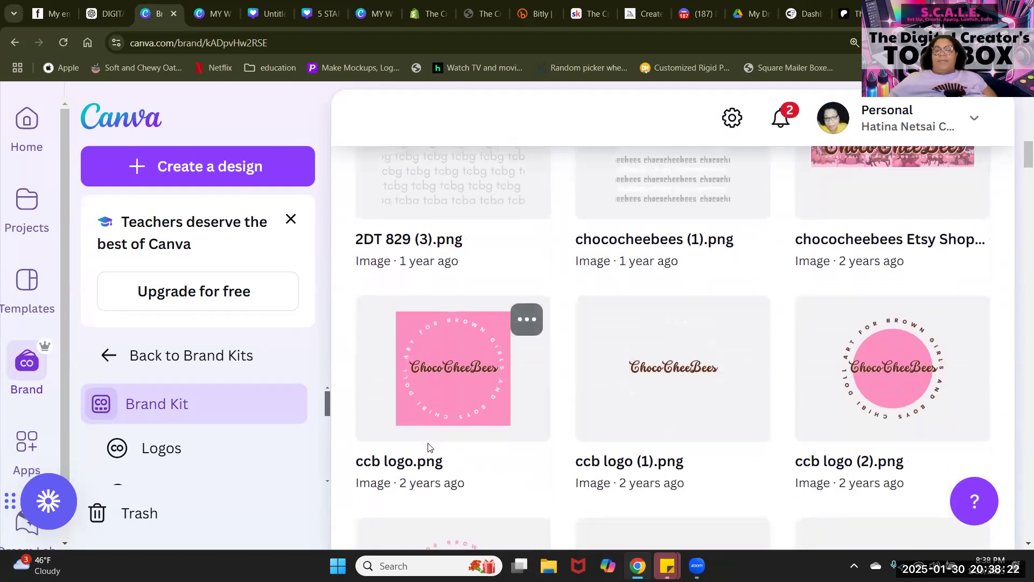
scroll(722, 460, down, 5)
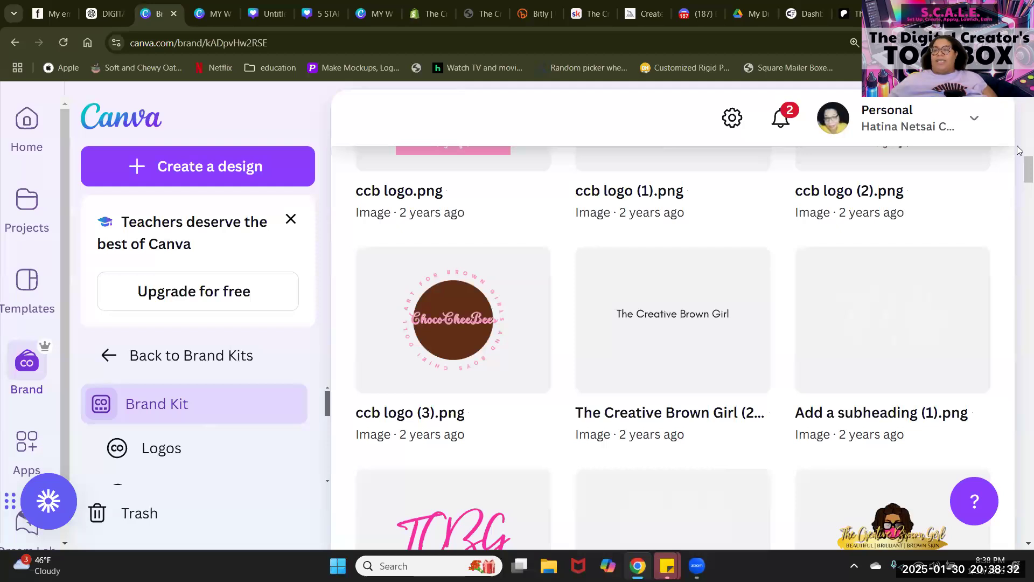
Step: Reduce the browser page zoom to 90%
click(1022, 42)
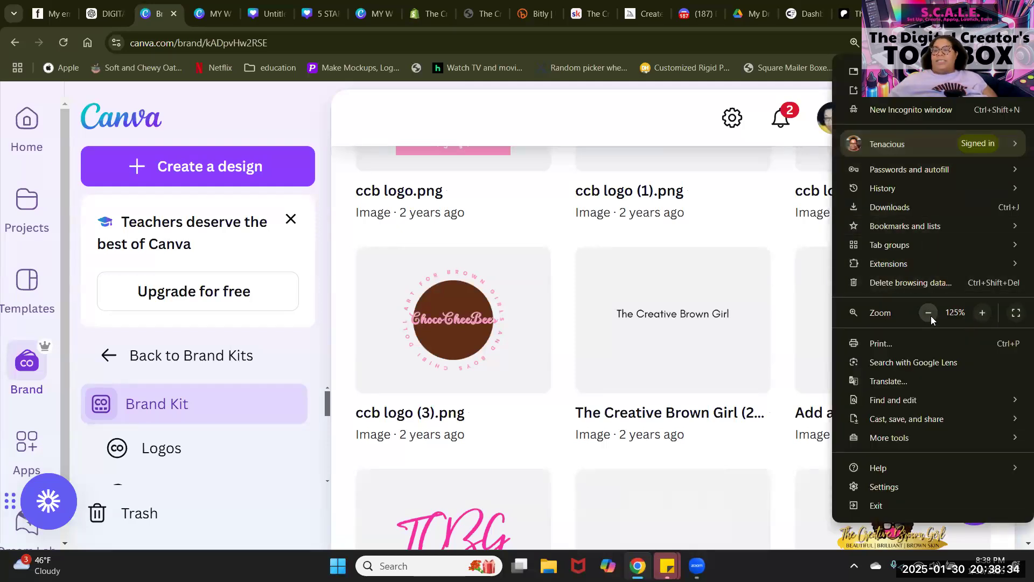
click(930, 314)
click(930, 314)
click(930, 314)
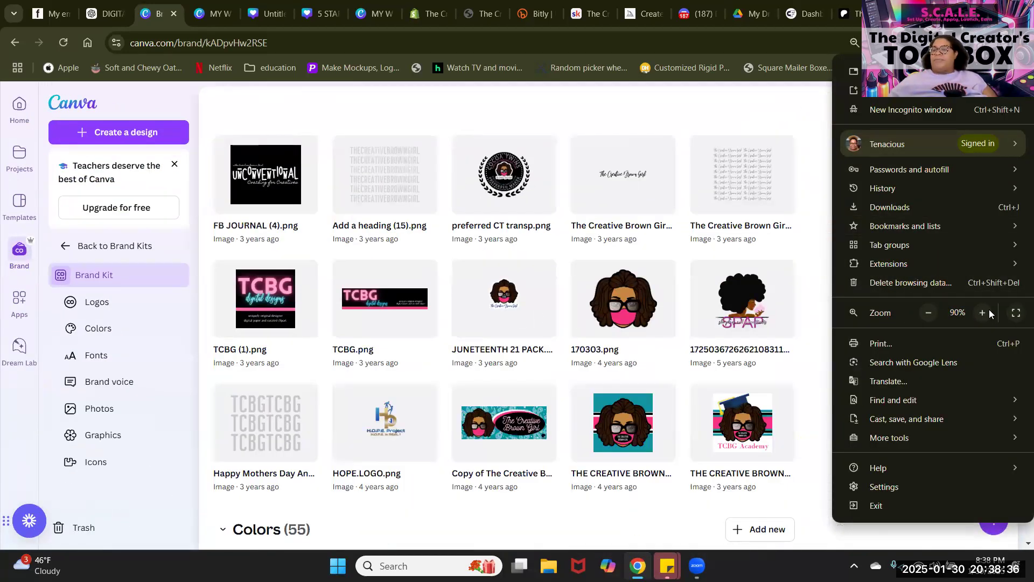
click(506, 62)
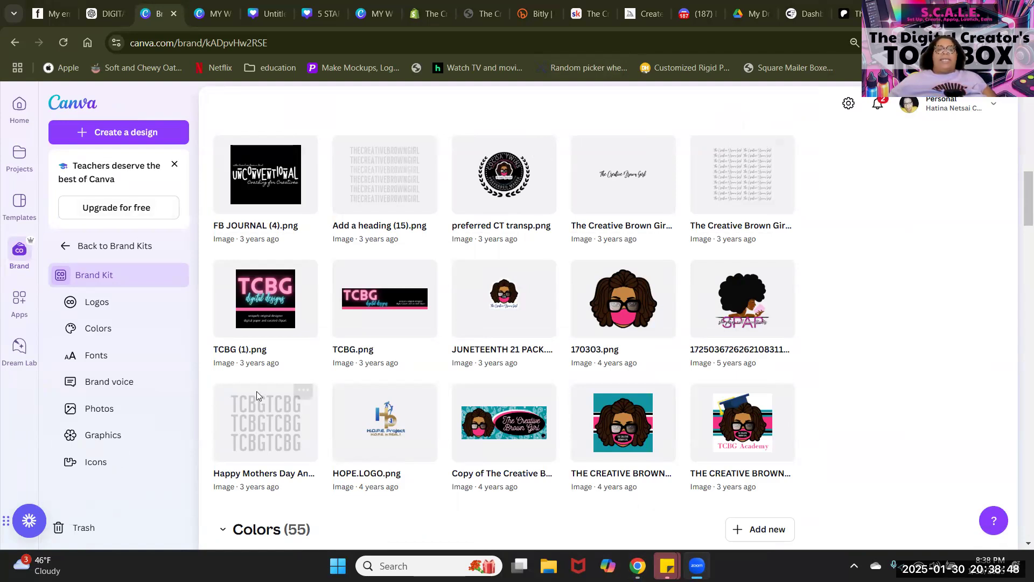
Step: Review the logo collection from the TCBG designs back to the newest tcdc logos and check the brand kit's Logos section
scroll(629, 484, up, 2)
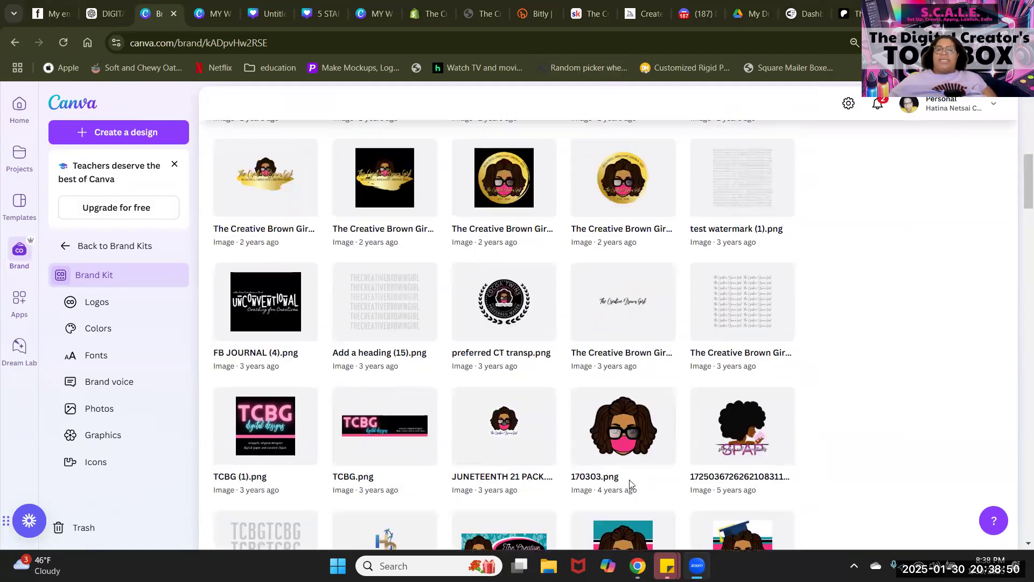
scroll(630, 483, up, 2)
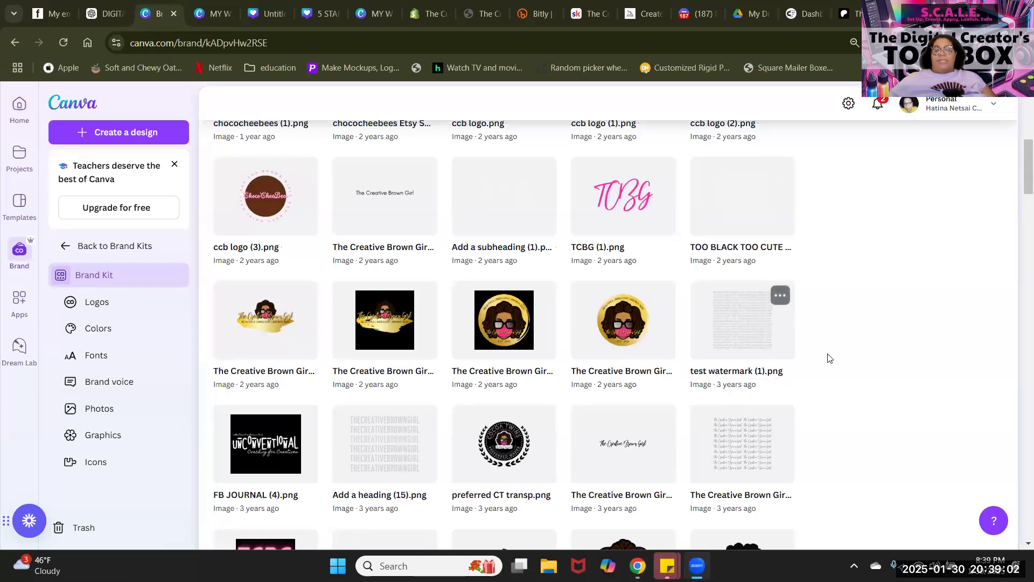
scroll(725, 311, up, 6)
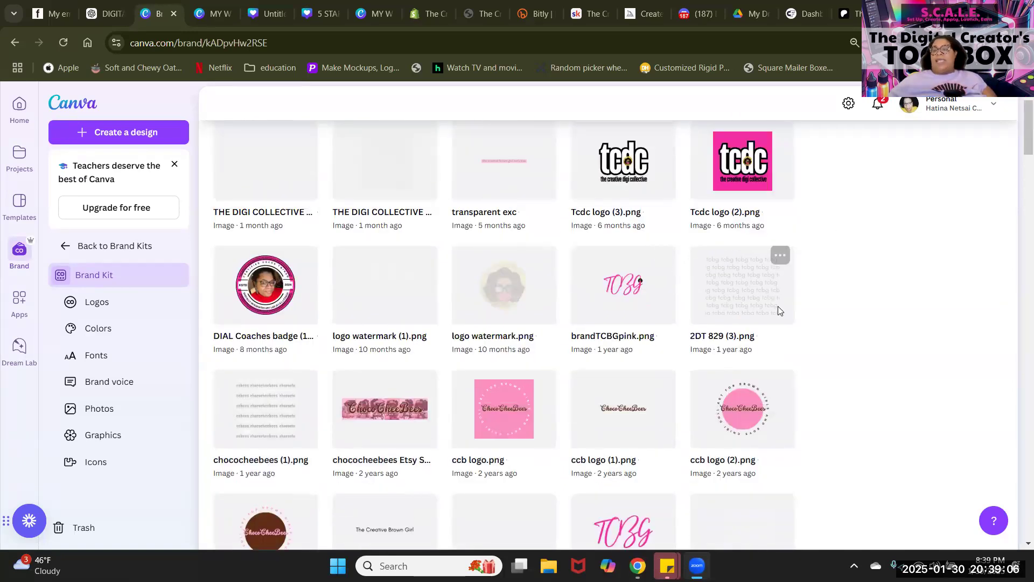
scroll(331, 229, up, 1)
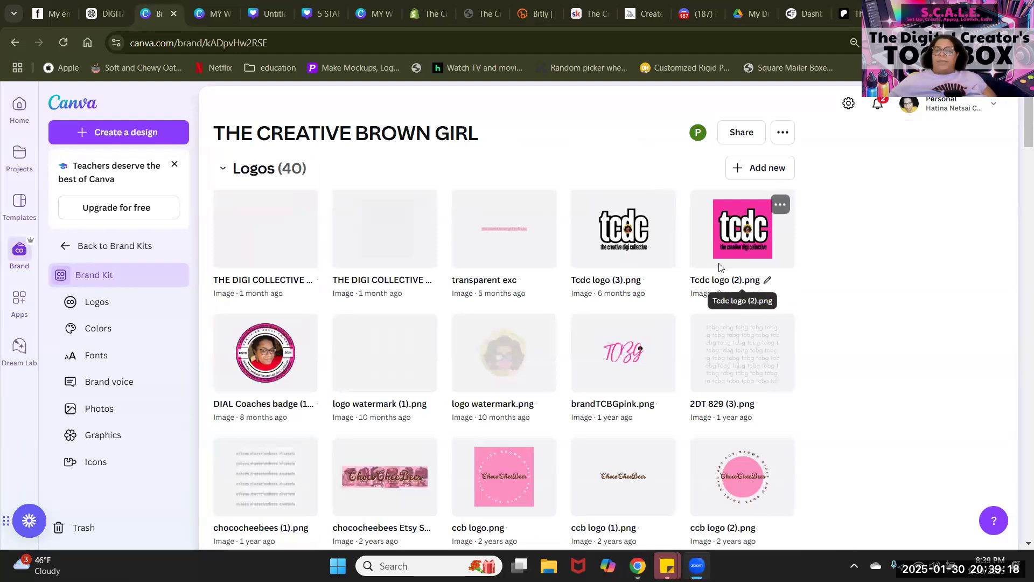
scroll(593, 324, down, 7)
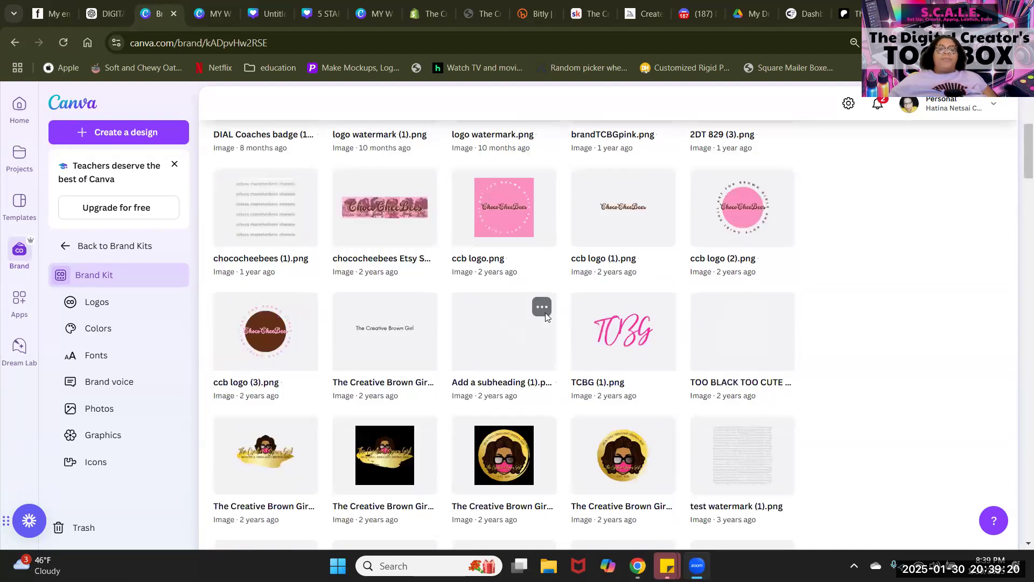
scroll(501, 291, up, 7)
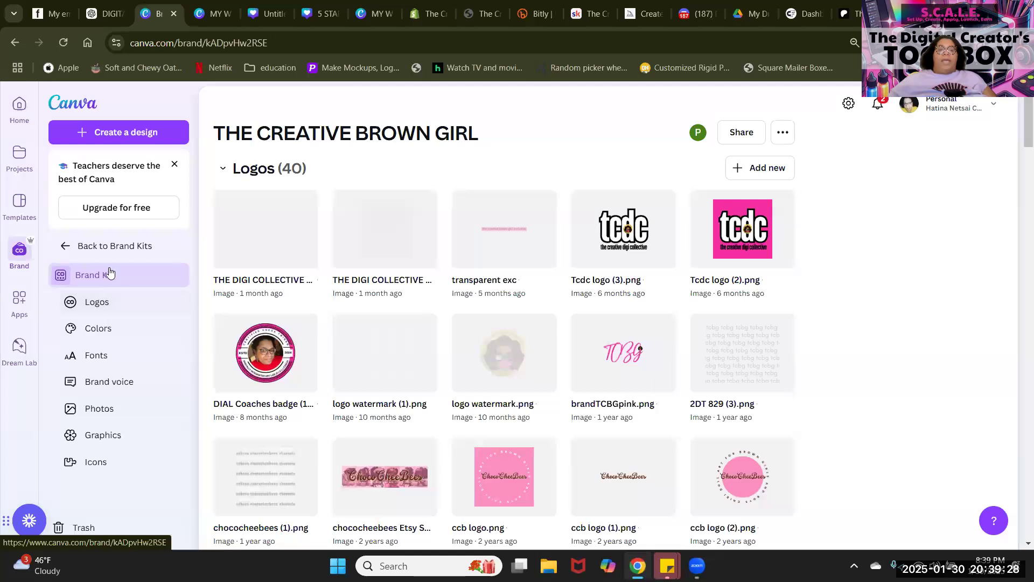
click(101, 303)
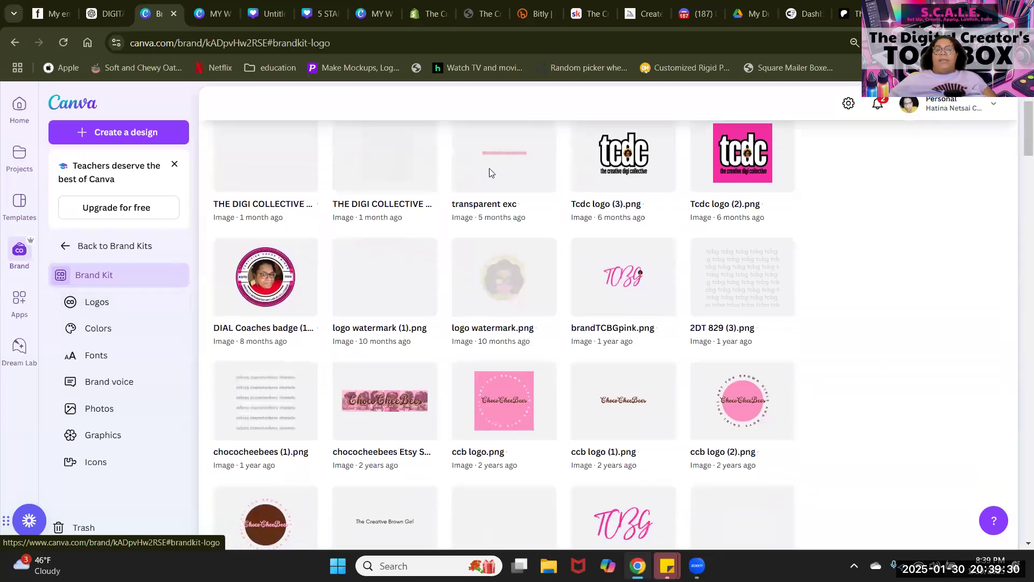
scroll(611, 214, up, 2)
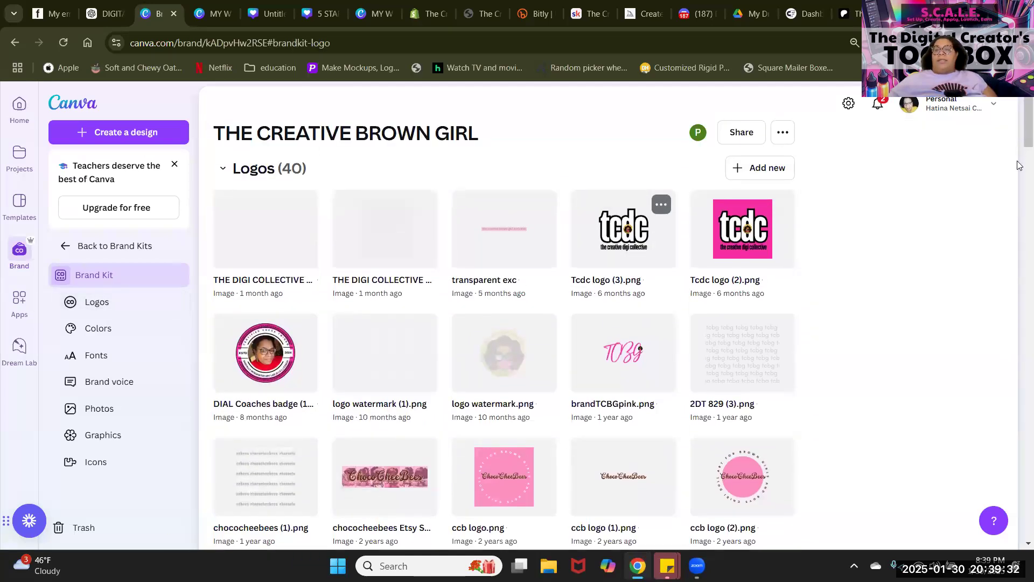
Step: Create a blank square Instagram Post design from the Canva home page
click(25, 109)
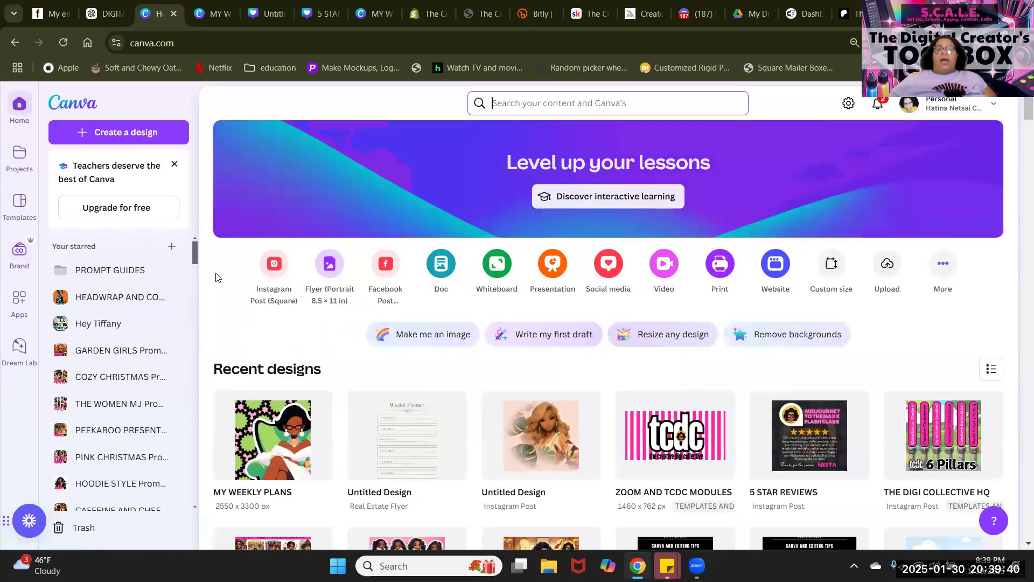
click(284, 262)
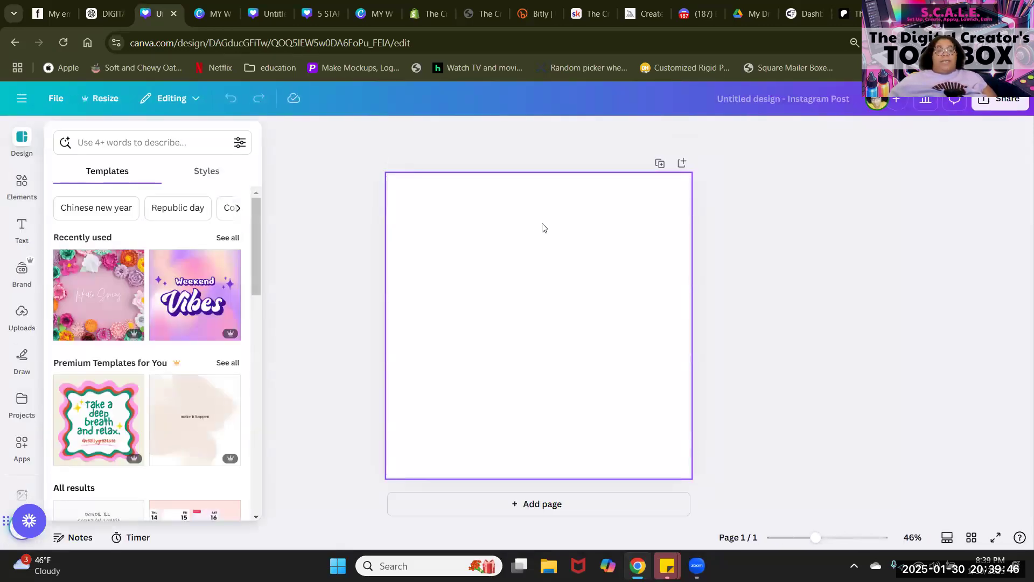
click(508, 346)
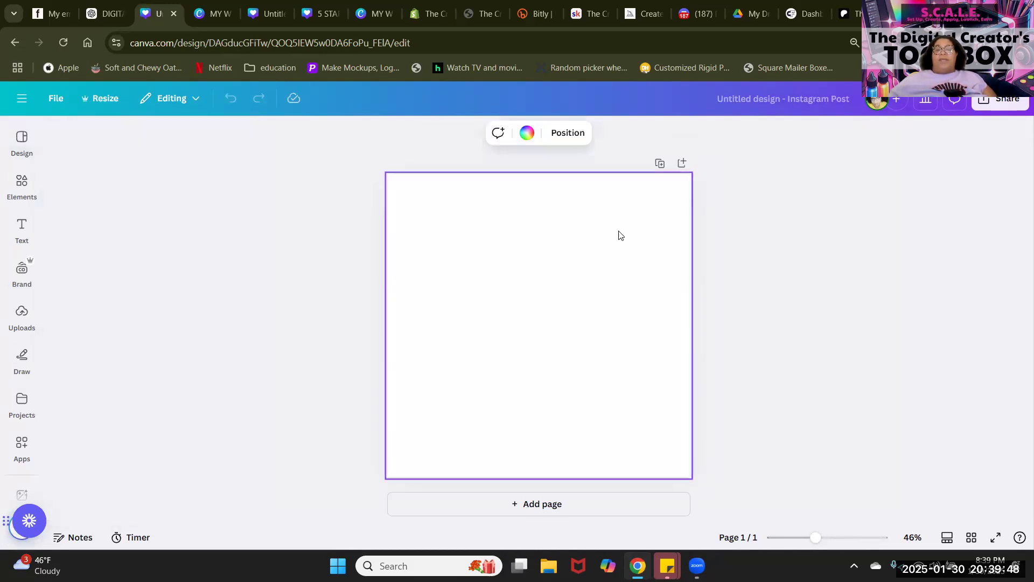
Step: Check the brand kit's templates, logos, colors and text styles that are available inside the design editor
click(21, 229)
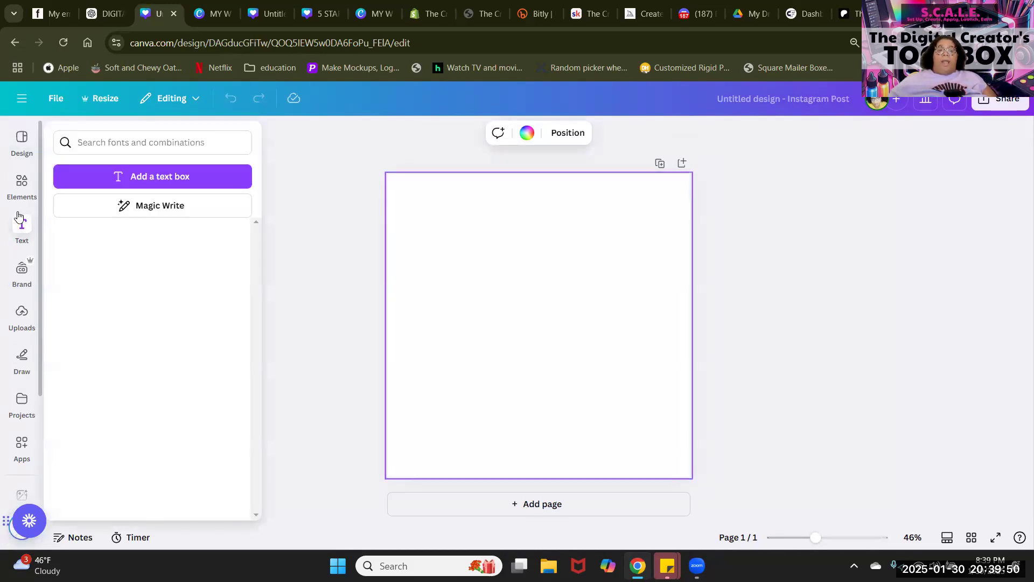
click(21, 272)
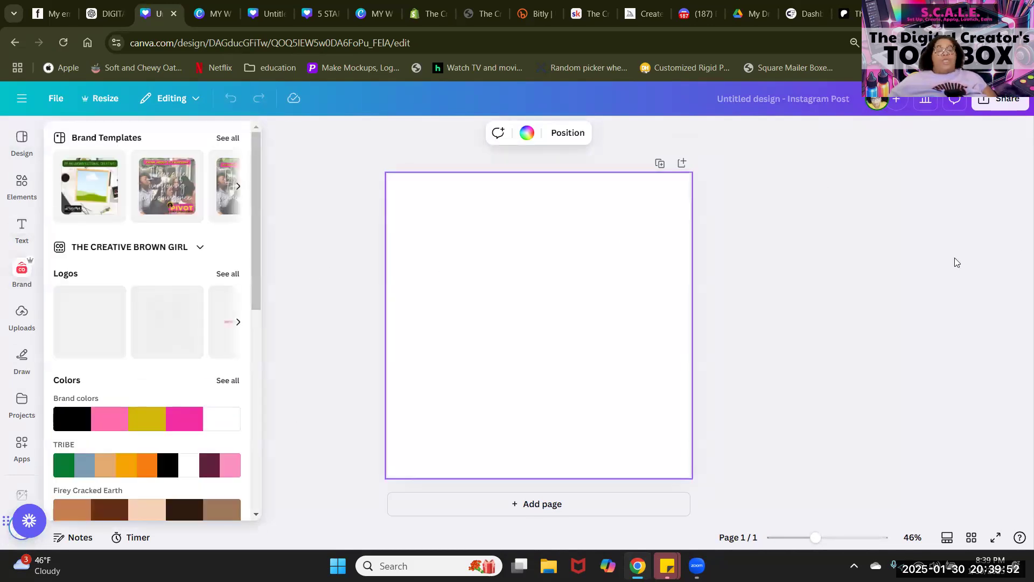
click(789, 218)
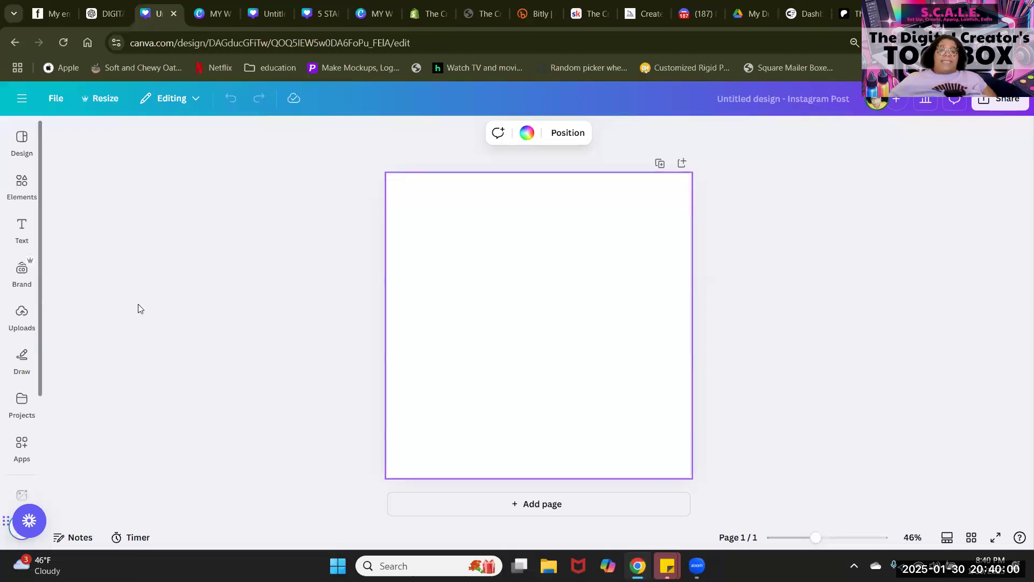
click(23, 232)
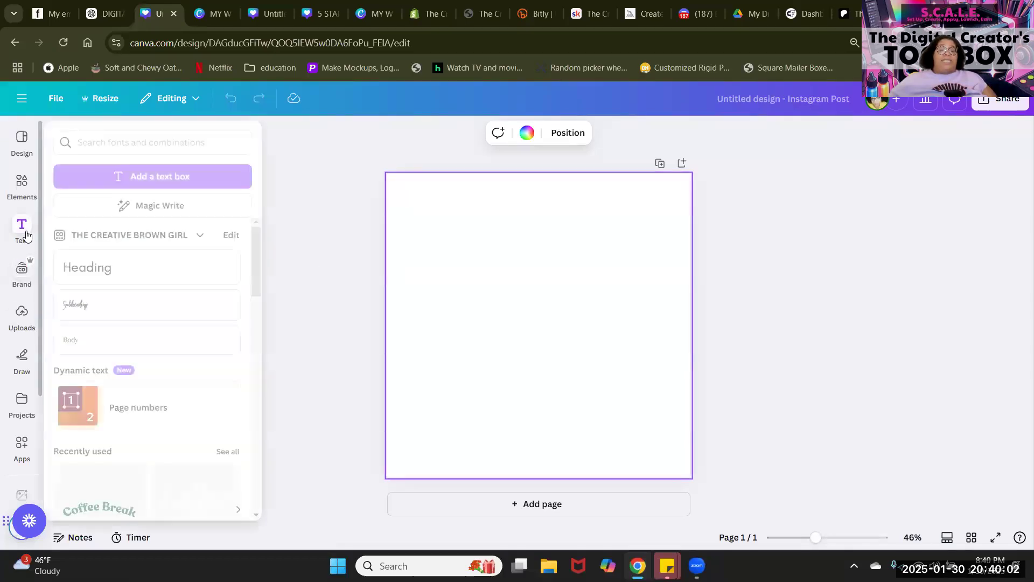
click(22, 140)
click(6, 311)
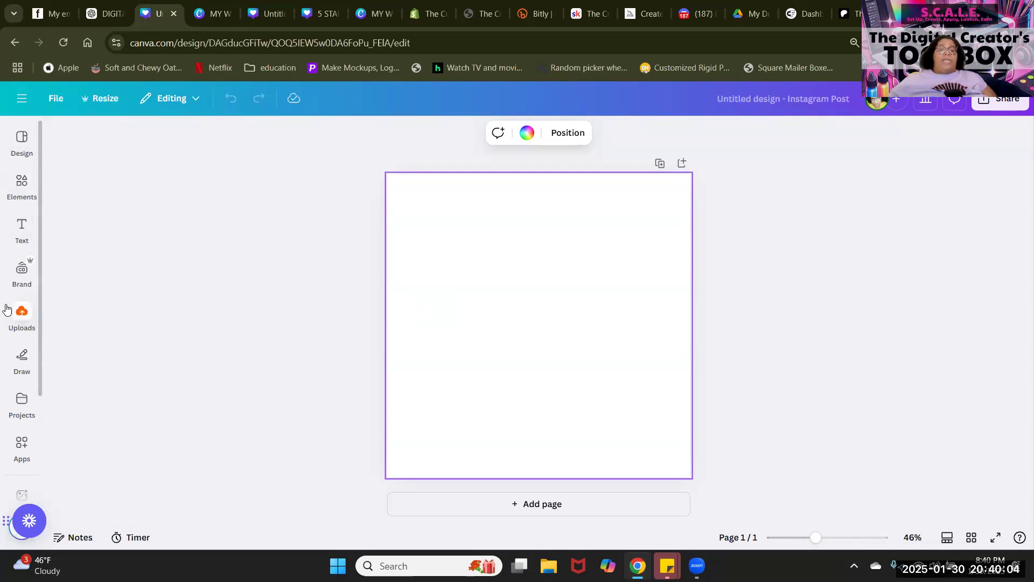
click(10, 297)
Step: Add a text box near the upper edge of the page and enlarge it to font size 86.6
click(22, 229)
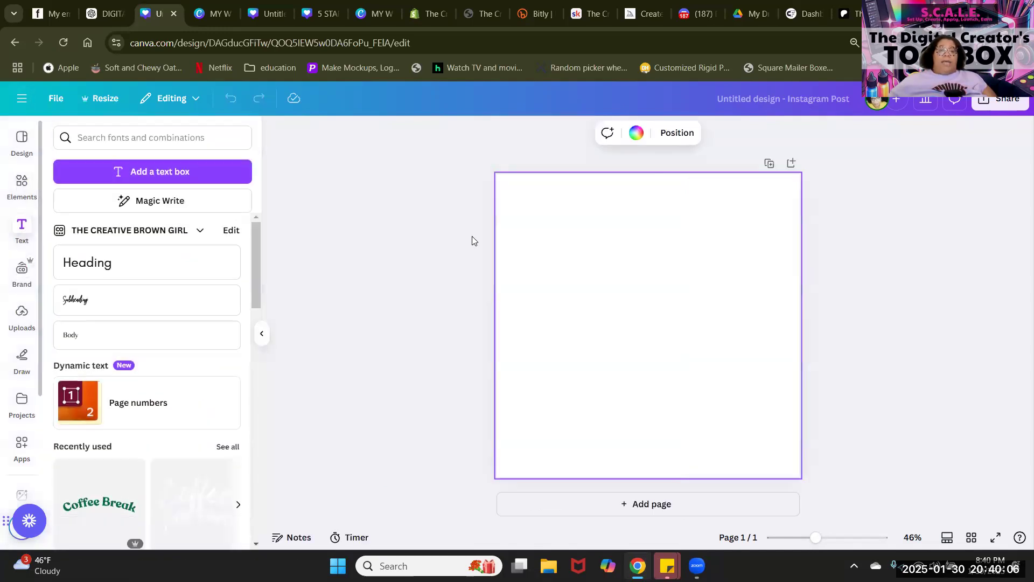
click(131, 171)
drag(630, 322, 449, 294)
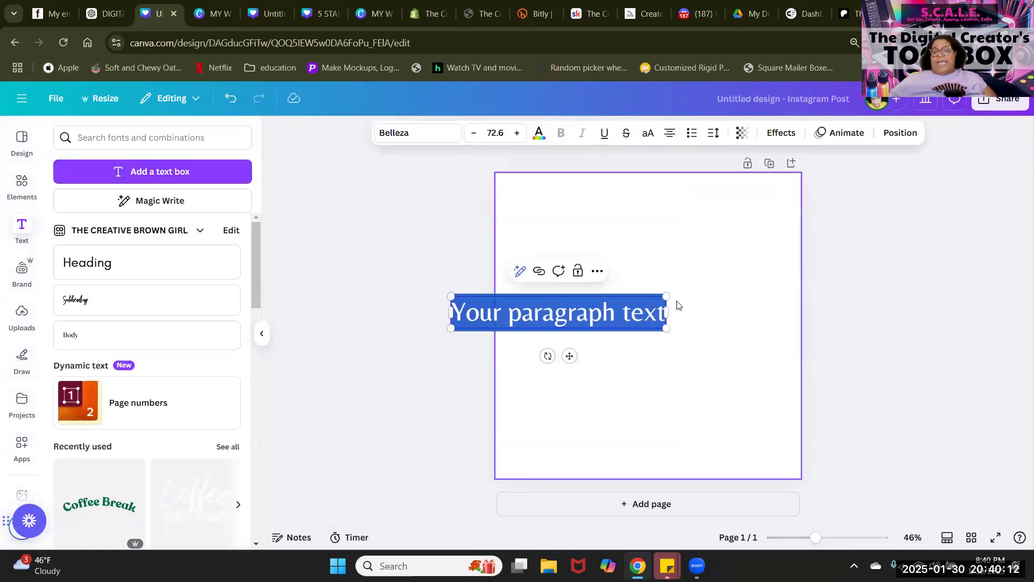
drag(667, 313, 758, 274)
click(632, 311)
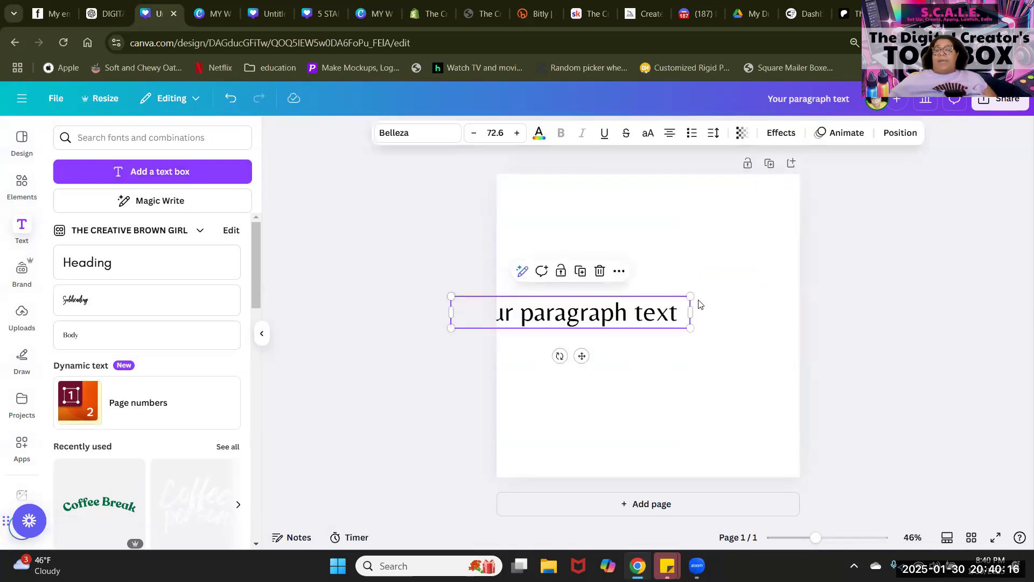
drag(694, 294, 745, 244)
Step: Replace the placeholder with "this is my official watermark" and fit it on one line across the page width at size 71.6
click(745, 244)
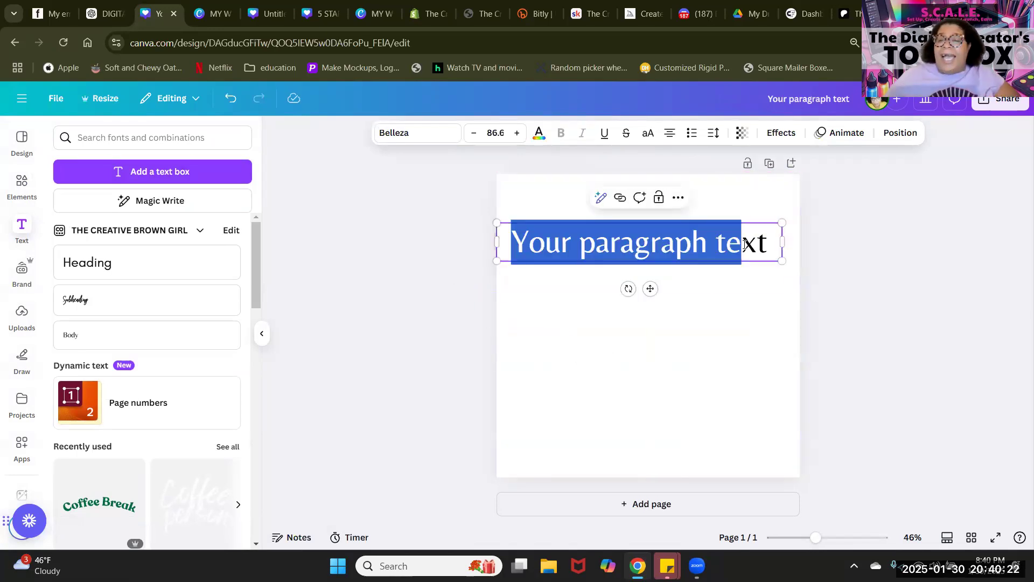
triple_click(745, 244)
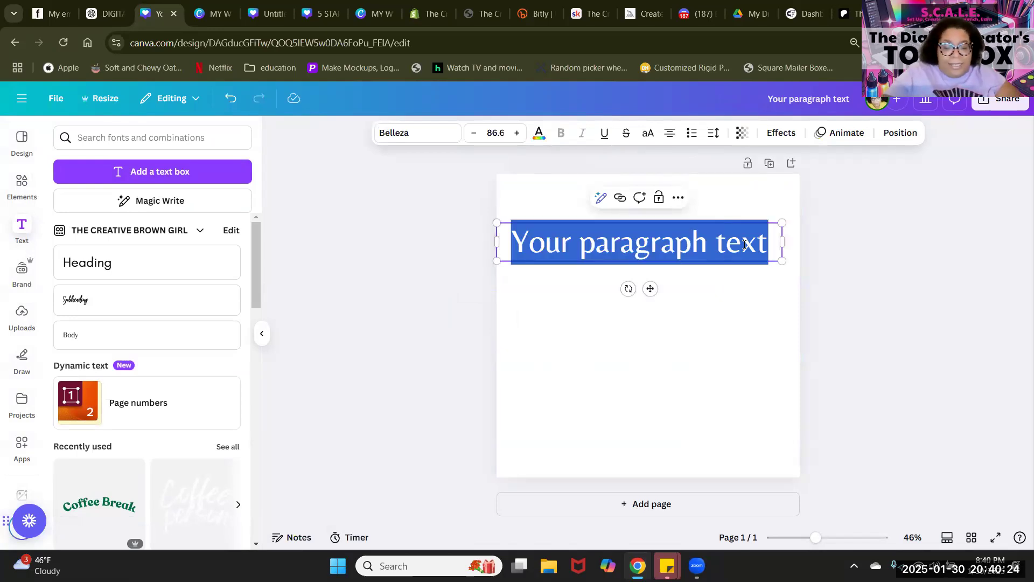
text(this )
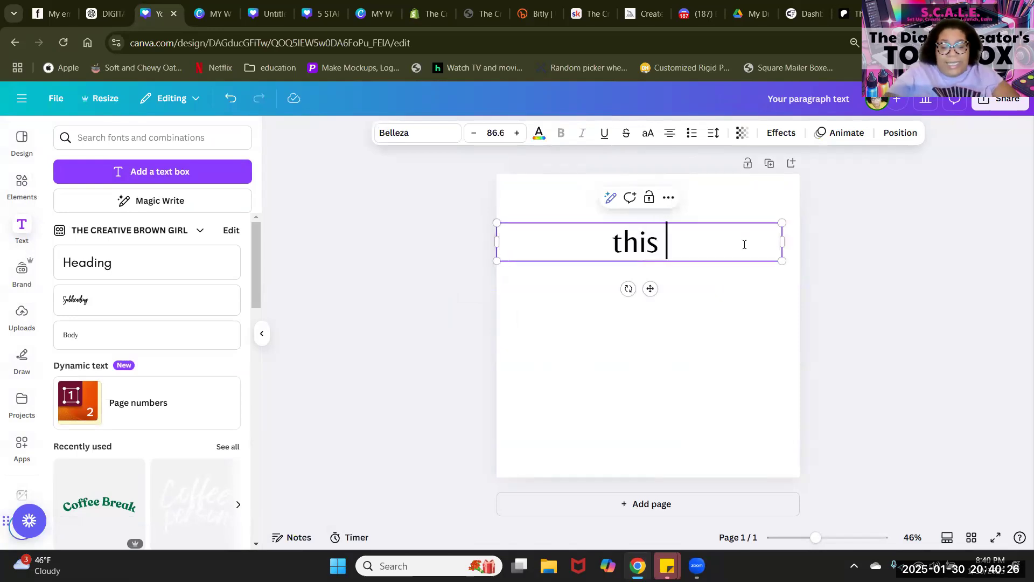
text(is my o)
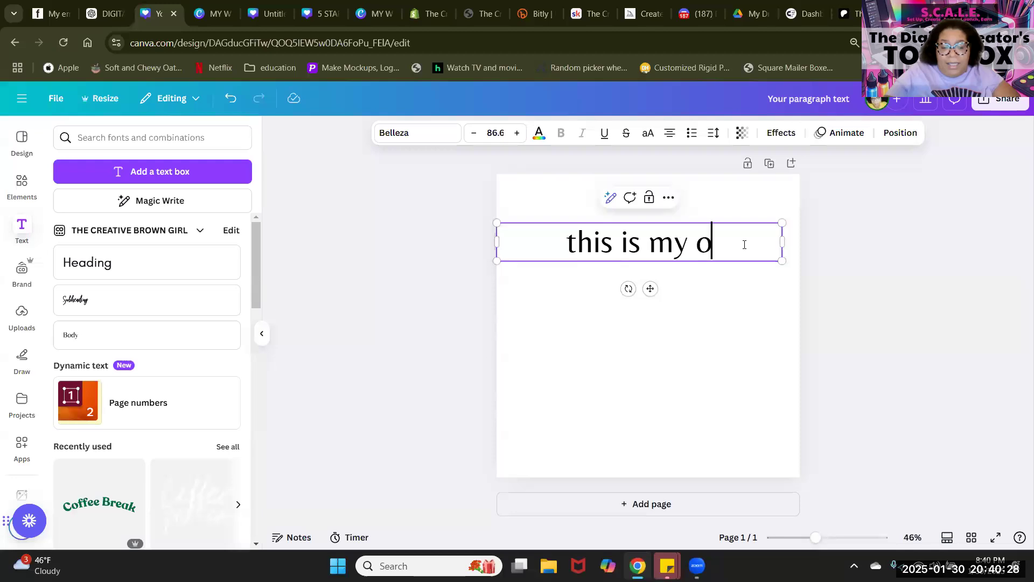
text(fficial)
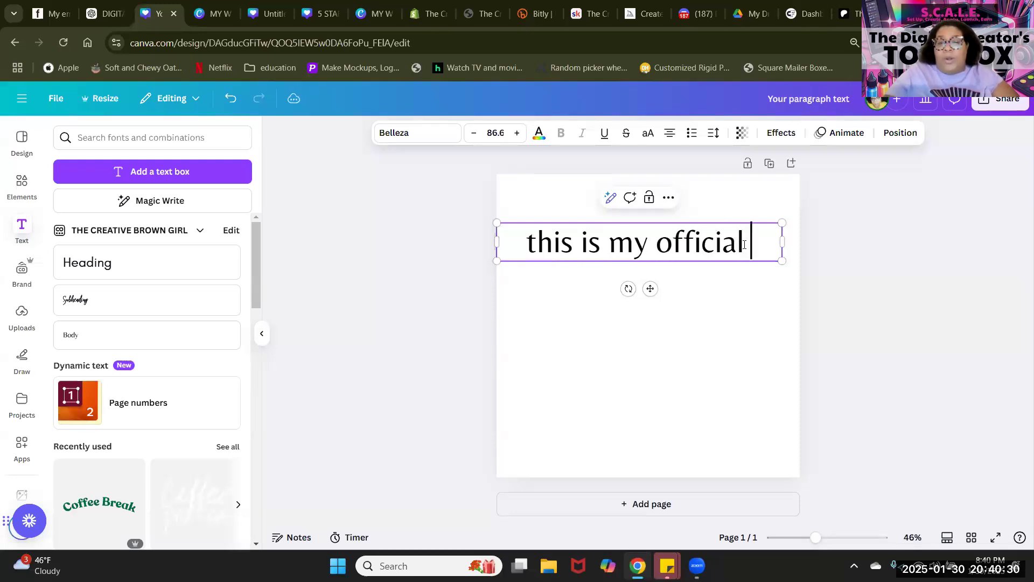
text( water)
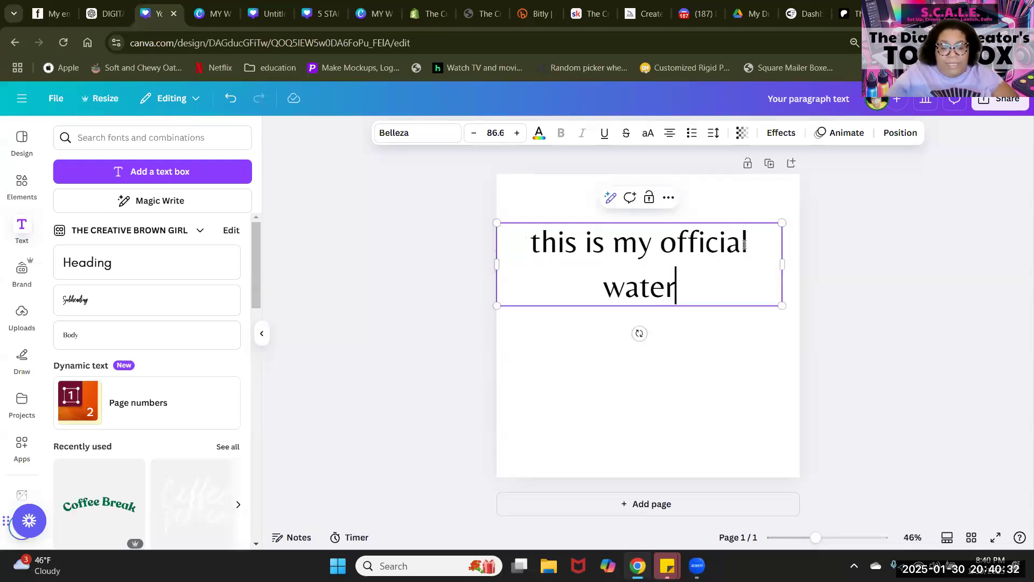
text(mark)
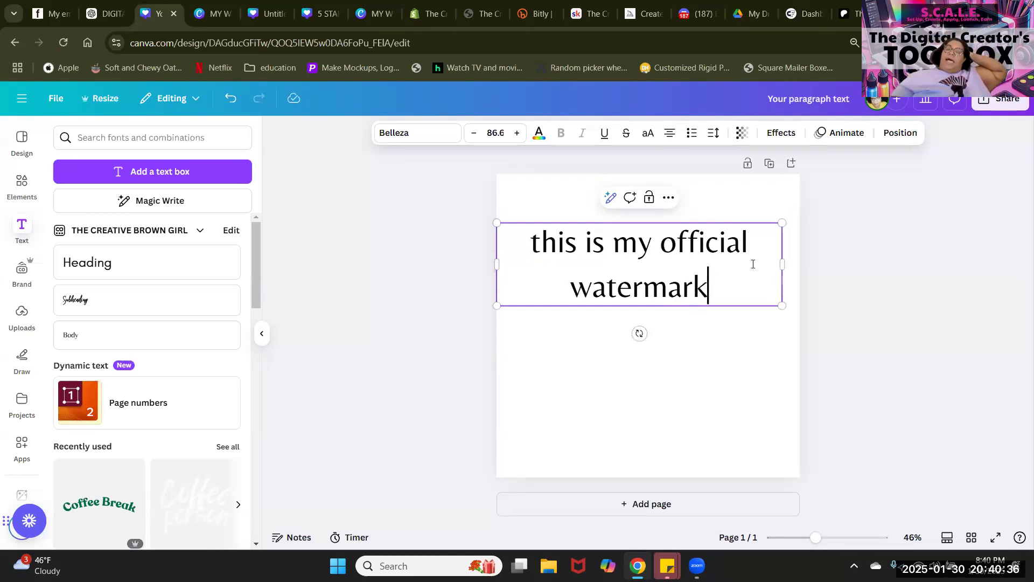
mouse_move(786, 264)
mouse_down()
mouse_move(866, 264)
mouse_move(800, 254)
mouse_up()
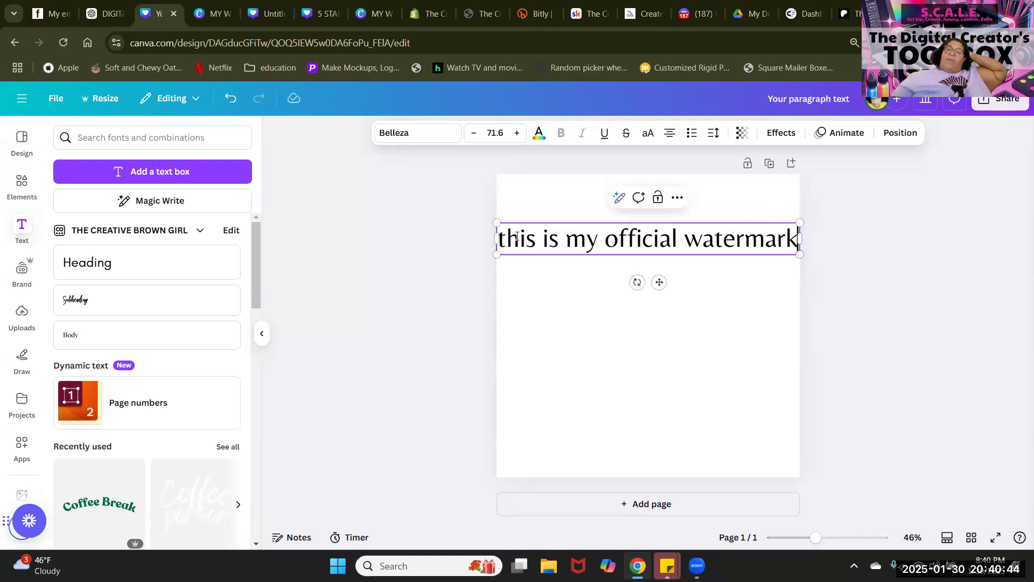
Step: Move the watermark text line up close to the page's upper edge, keeping it across the full page width
click(497, 252)
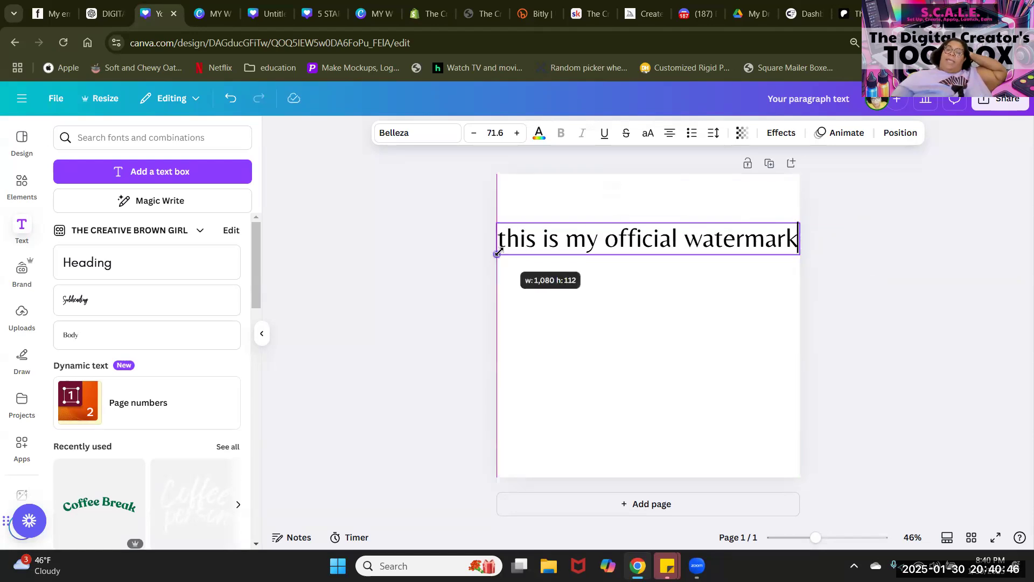
drag(657, 280, 658, 247)
click(791, 204)
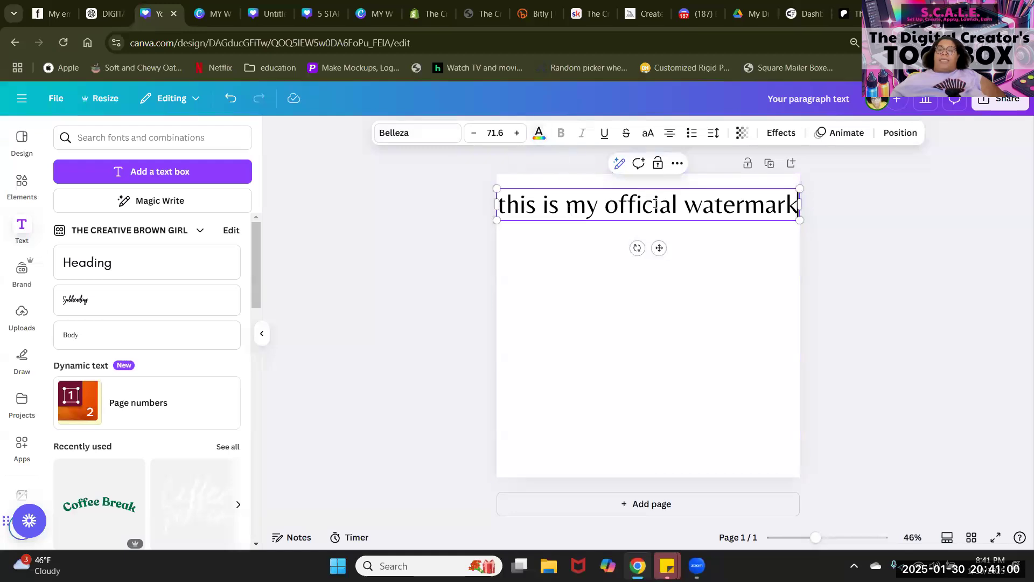
key(Escape)
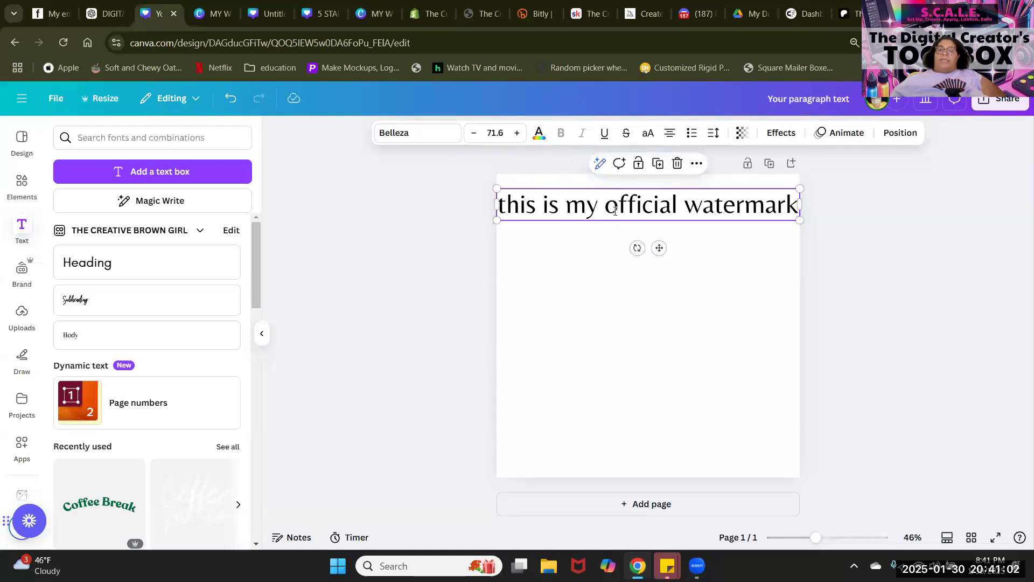
click(484, 275)
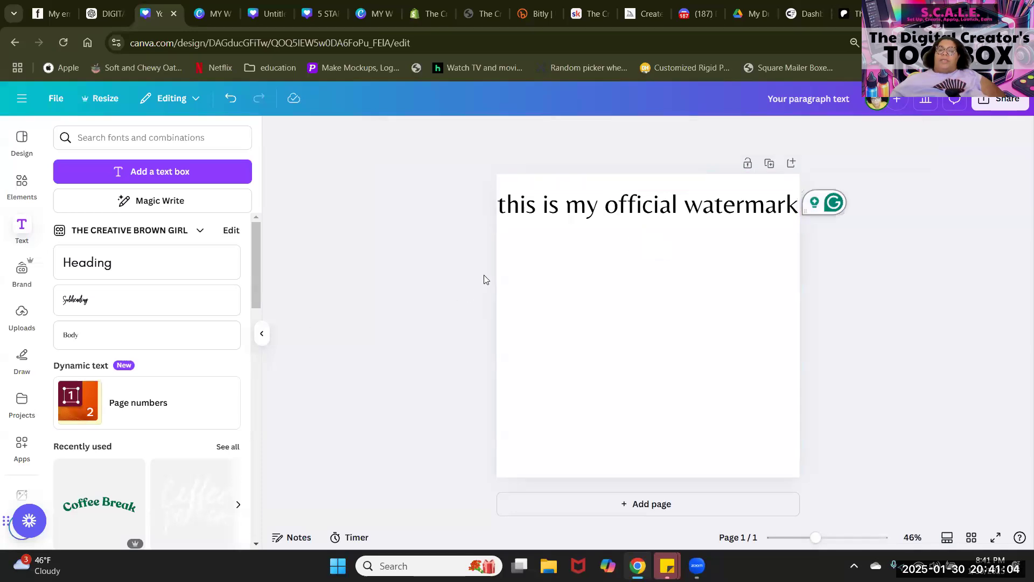
Step: Duplicate the watermark line downward until eleven evenly spaced lines fill the page, and shift the whole stack up slightly
click(536, 206)
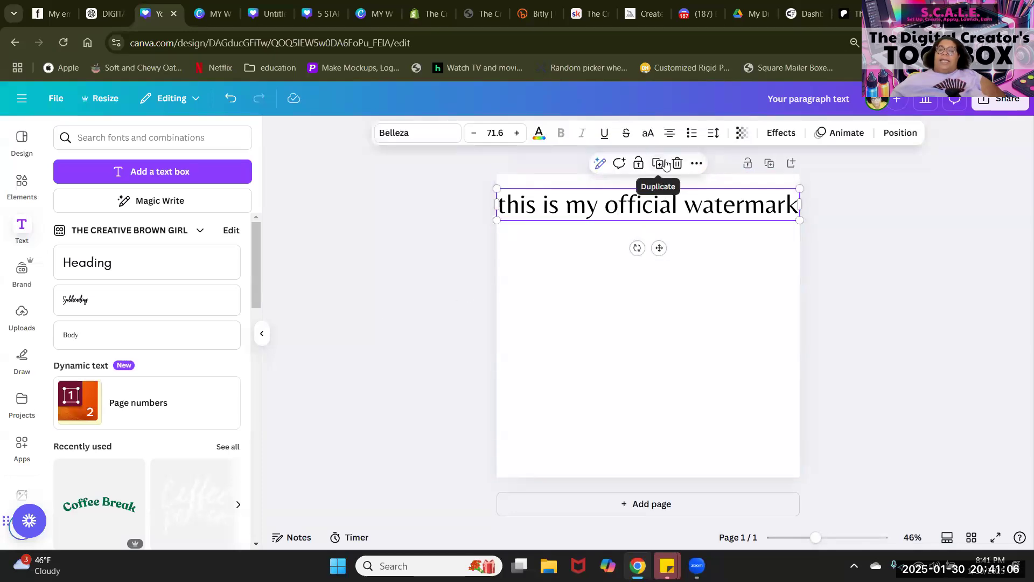
click(660, 166)
drag(661, 205, 660, 230)
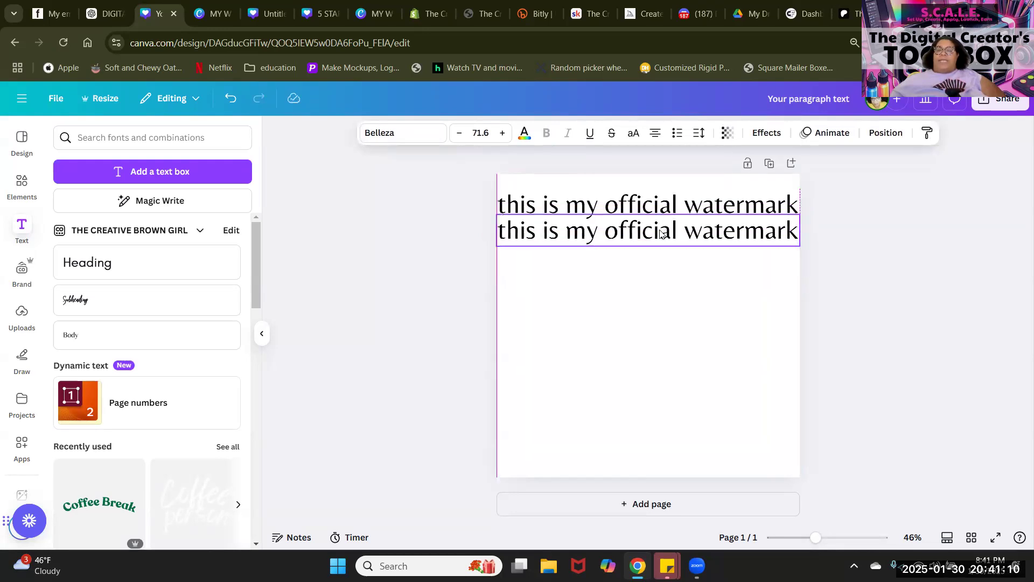
click(659, 191)
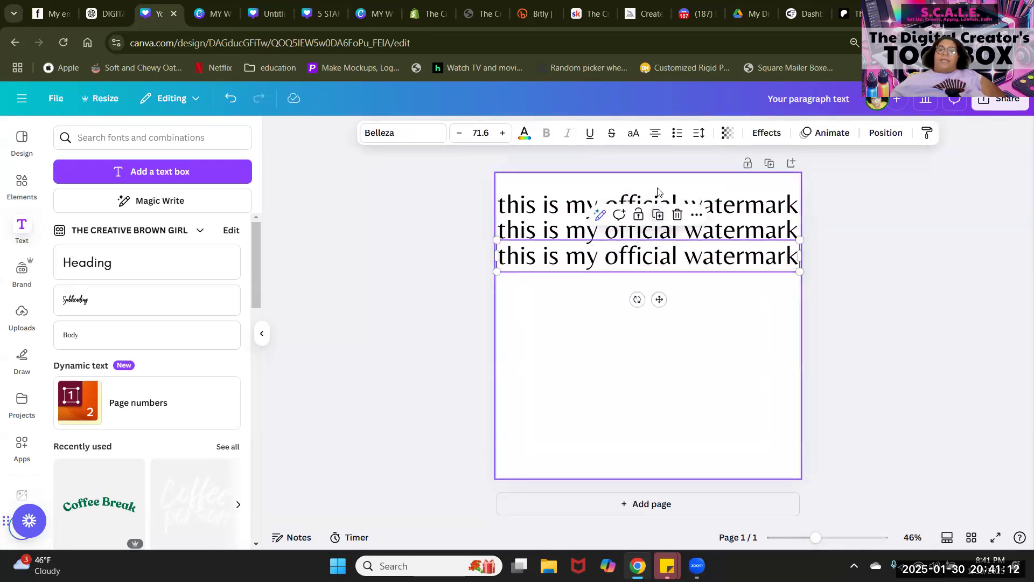
click(657, 218)
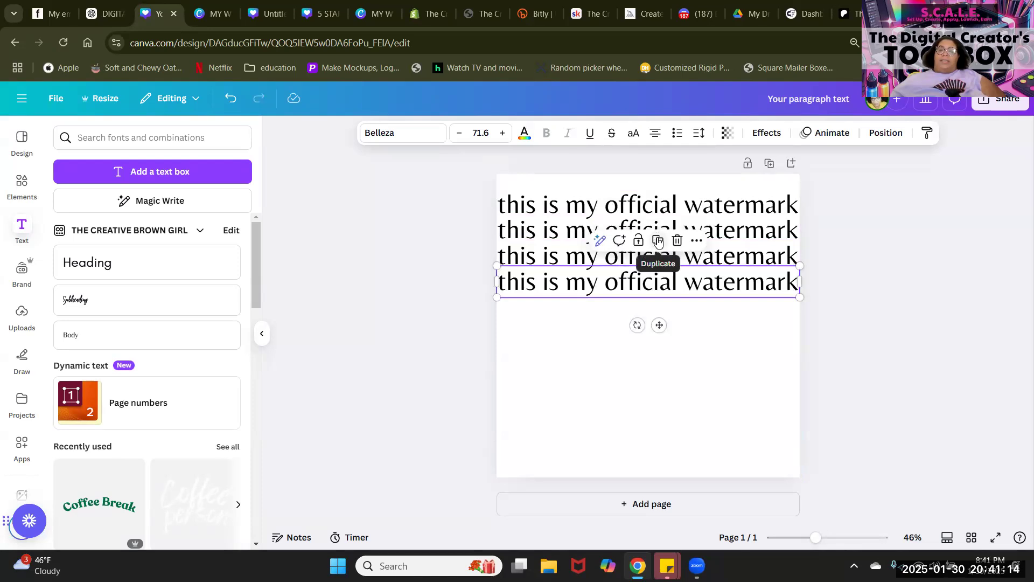
click(658, 243)
click(658, 268)
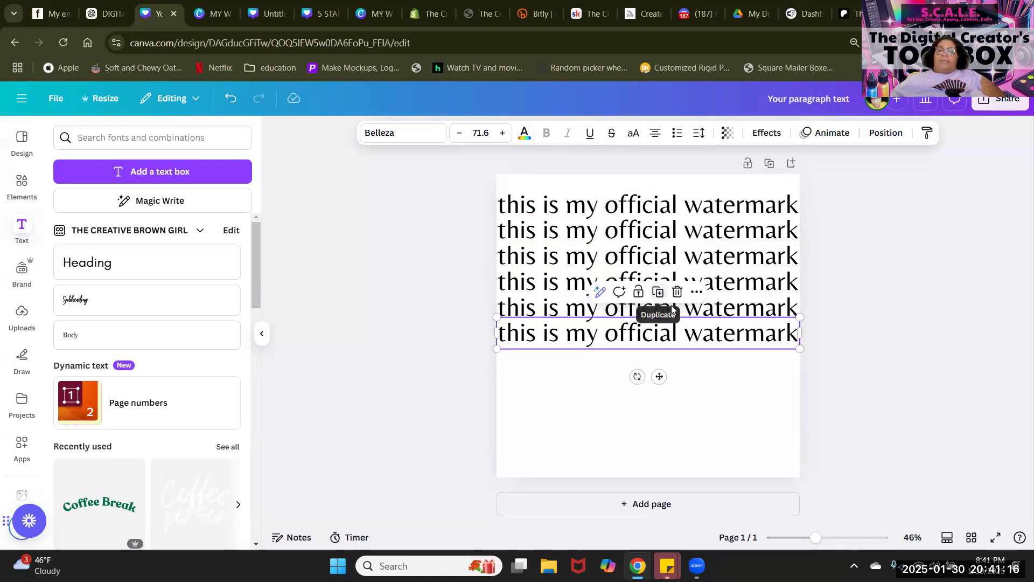
click(659, 291)
click(658, 317)
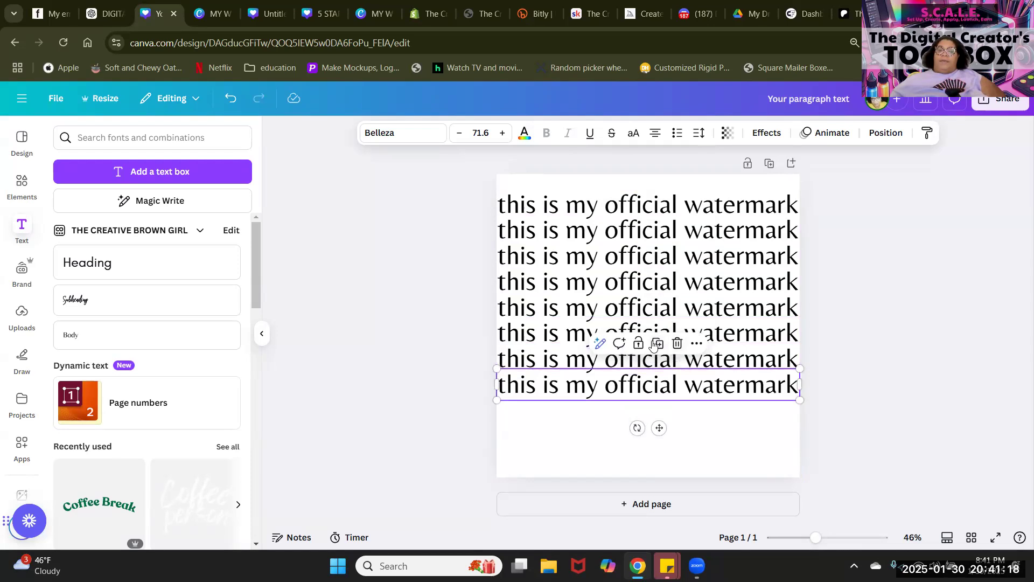
click(655, 344)
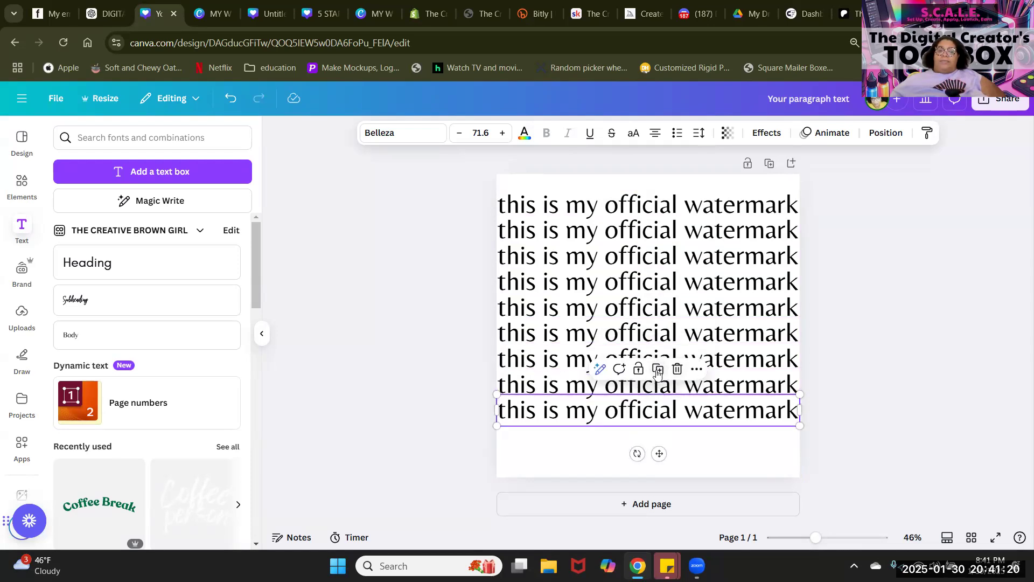
click(658, 371)
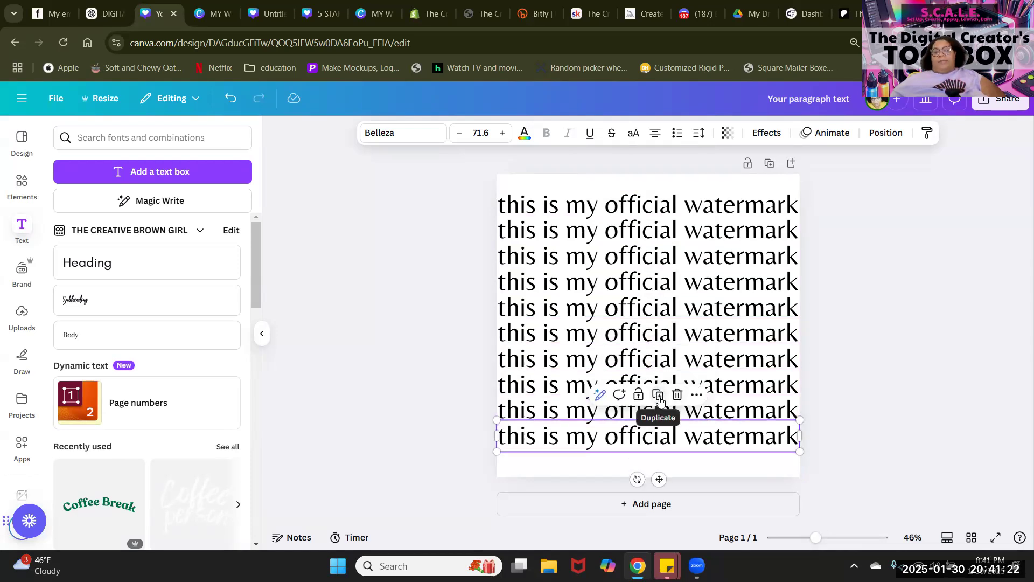
click(659, 396)
drag(413, 192, 686, 437)
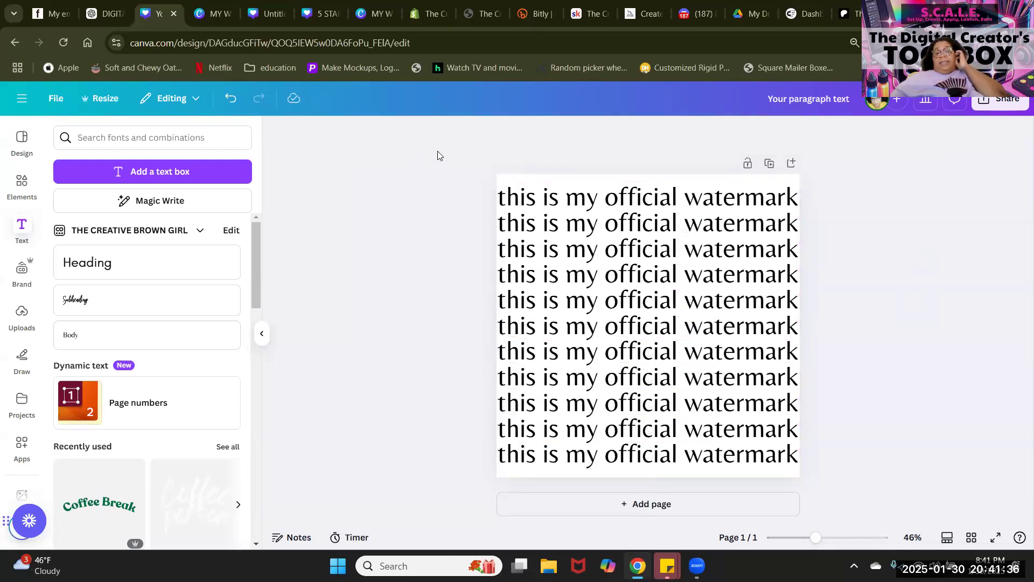
Step: Set the transparency of all eleven watermark lines together to 4
drag(442, 176, 946, 484)
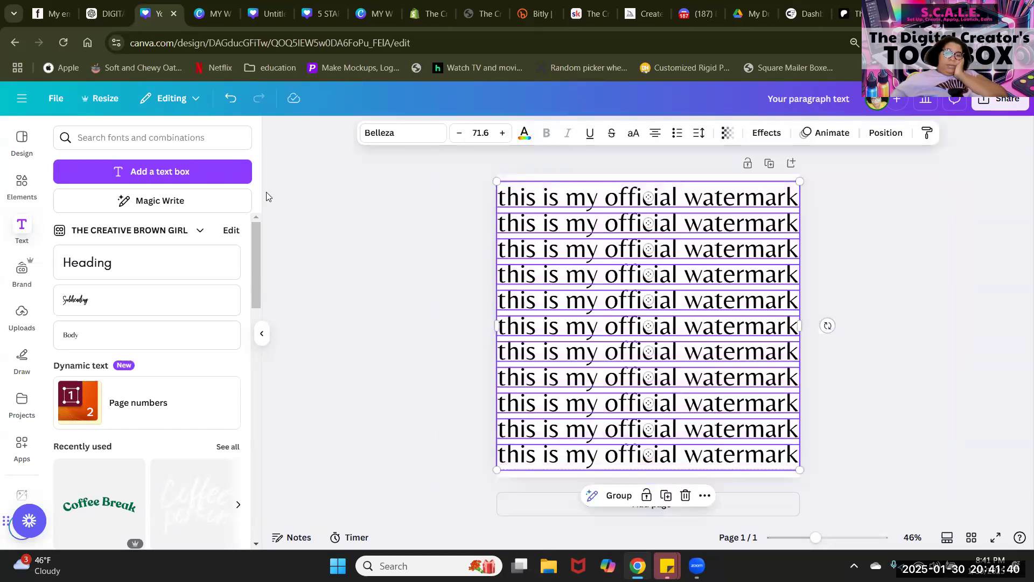
click(727, 133)
drag(754, 188, 673, 188)
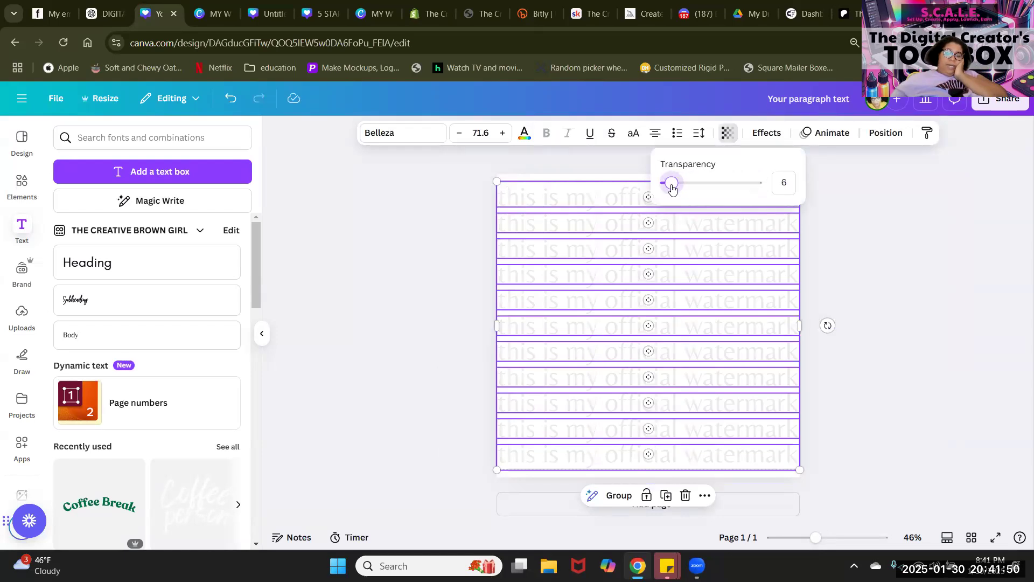
drag(673, 188, 671, 188)
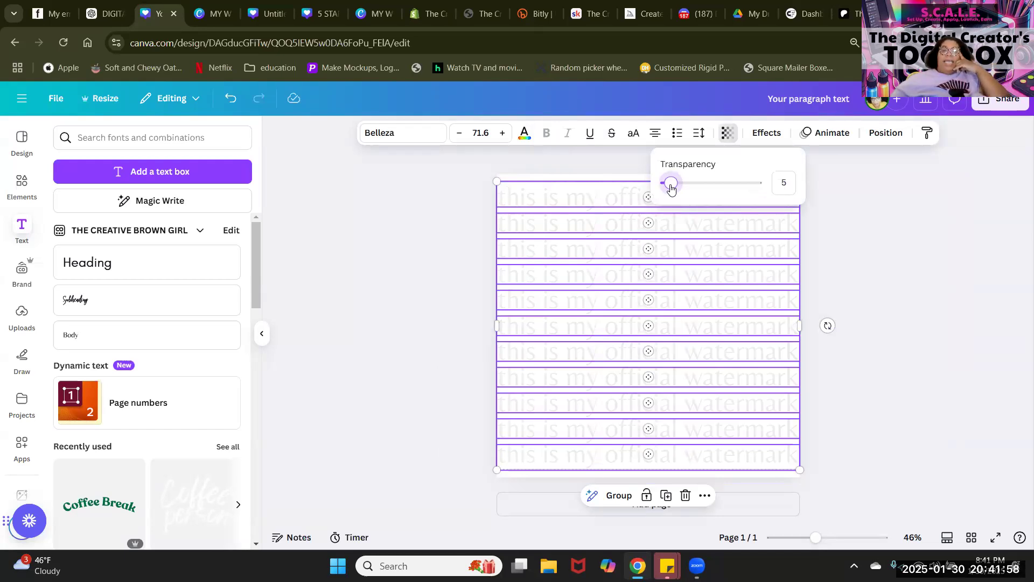
drag(670, 188, 671, 188)
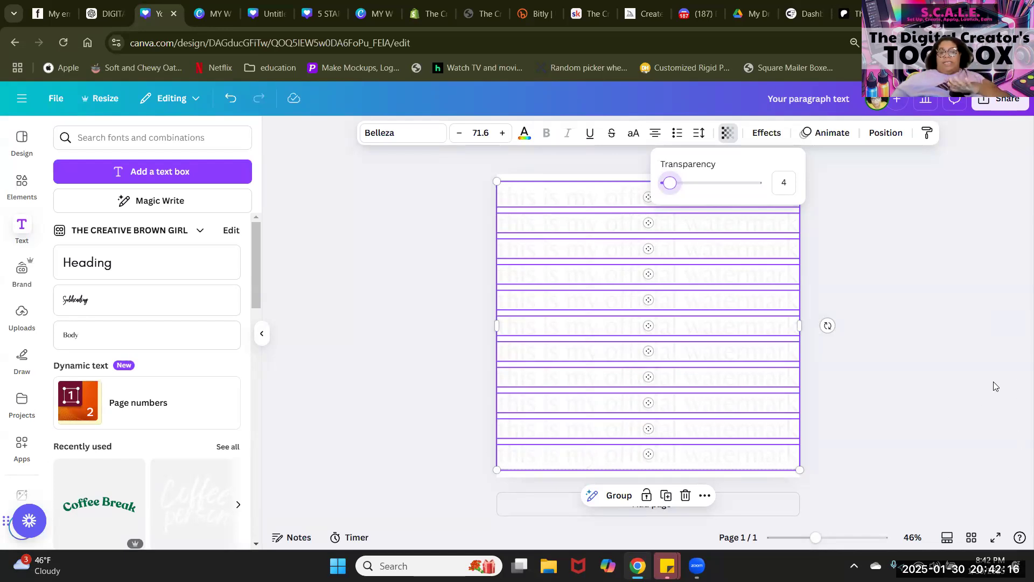
click(948, 348)
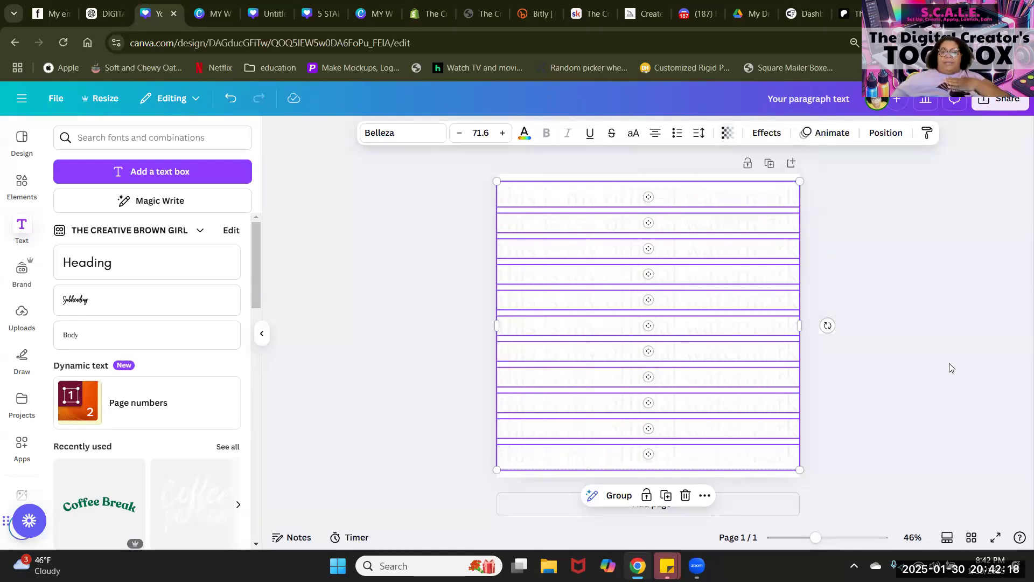
click(951, 380)
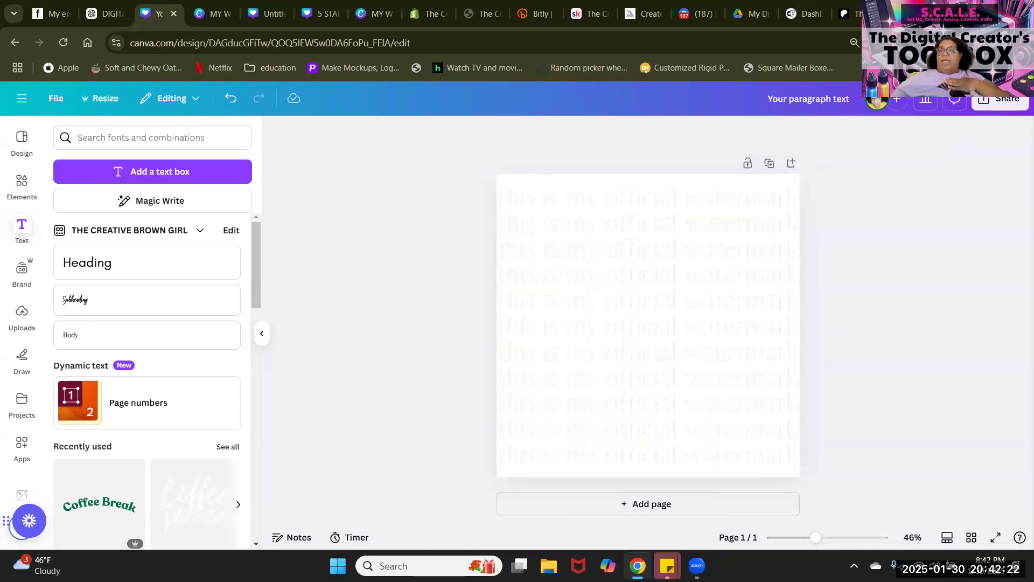
Step: Download the watermark design as a PNG with a transparent background
click(1000, 100)
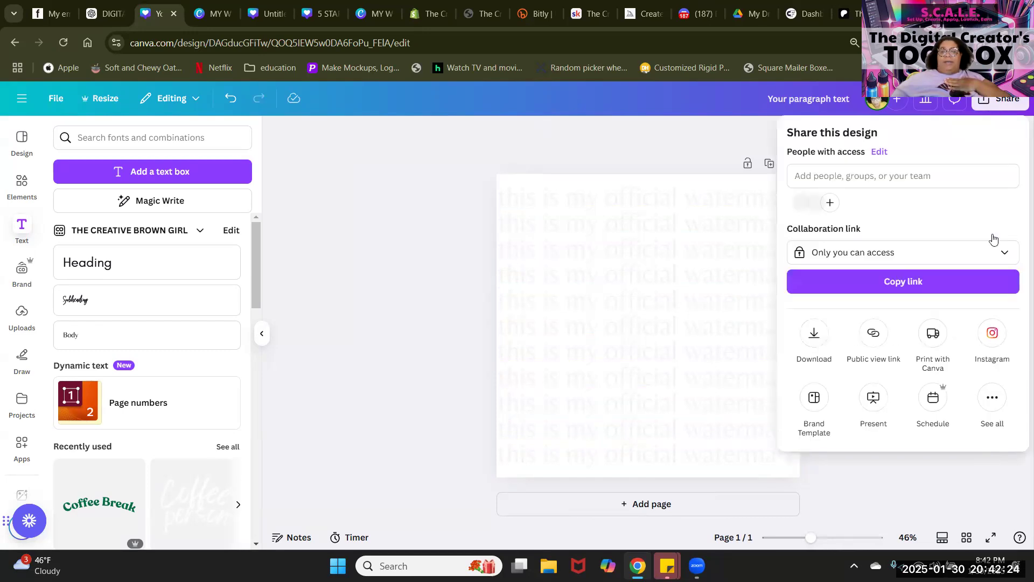
click(814, 332)
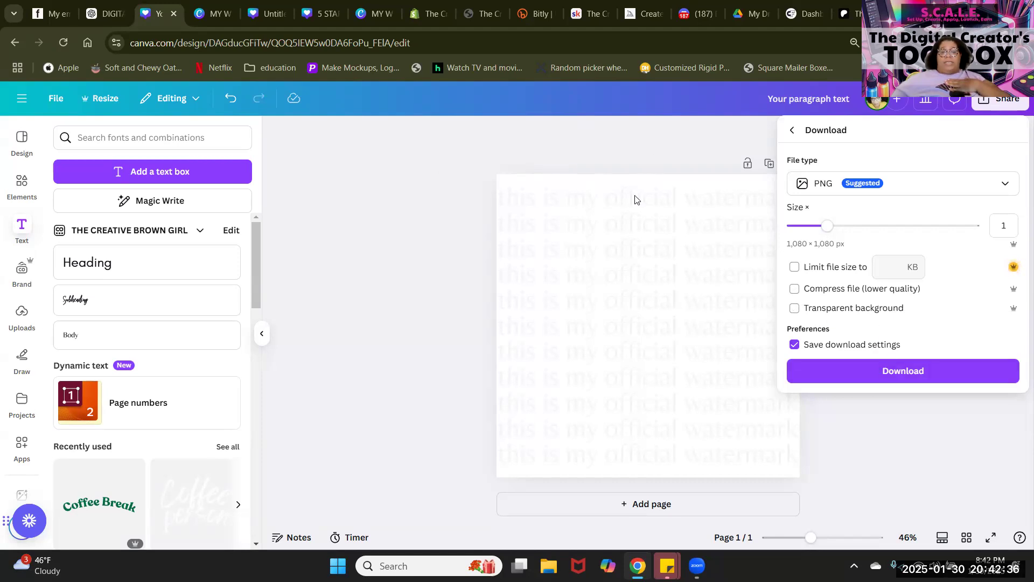
click(796, 310)
click(981, 379)
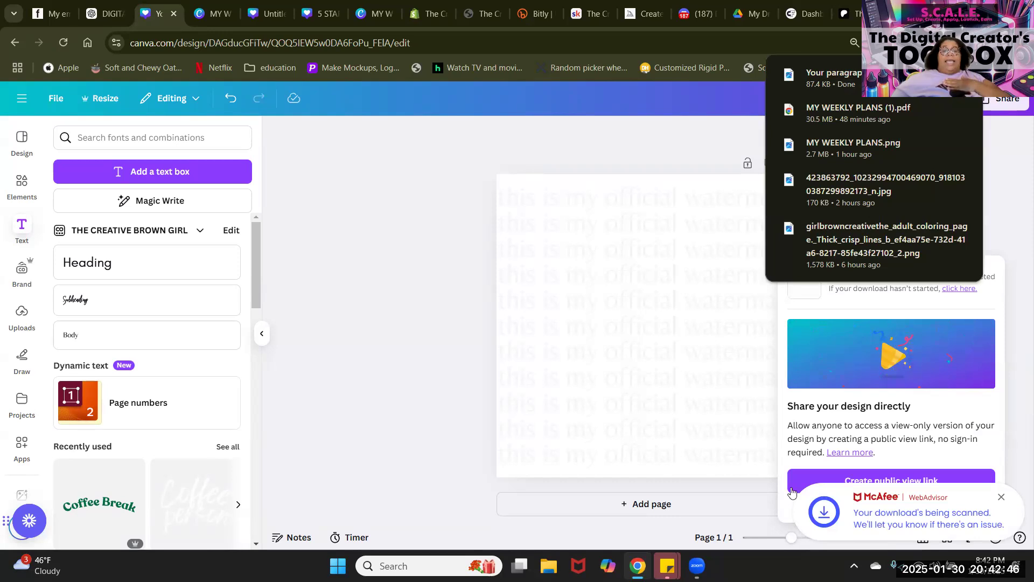
Step: Upload the downloaded watermark file "Your paragraph text (7)" to the brand kit's logos
click(21, 270)
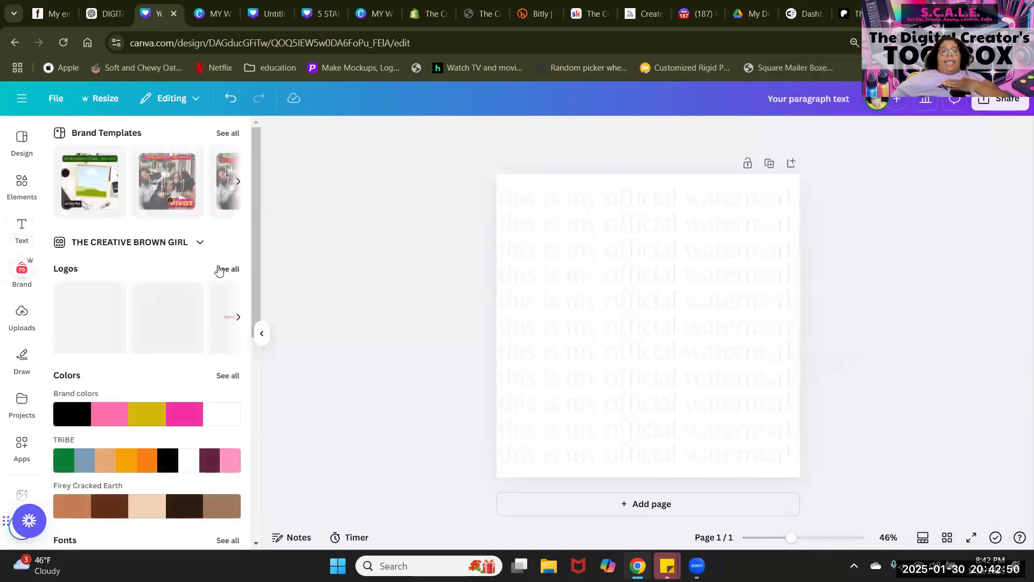
click(228, 269)
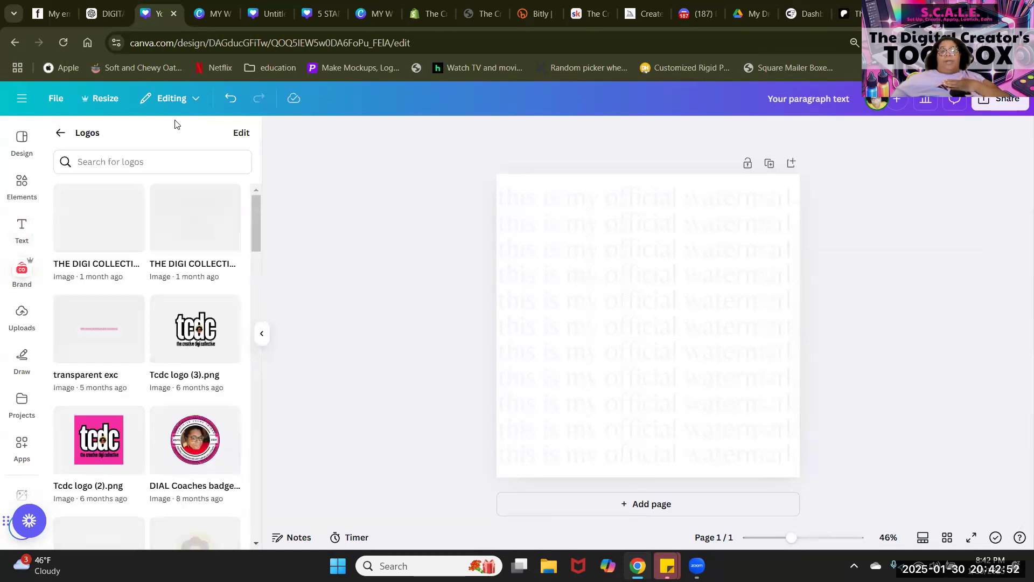
click(241, 134)
click(176, 195)
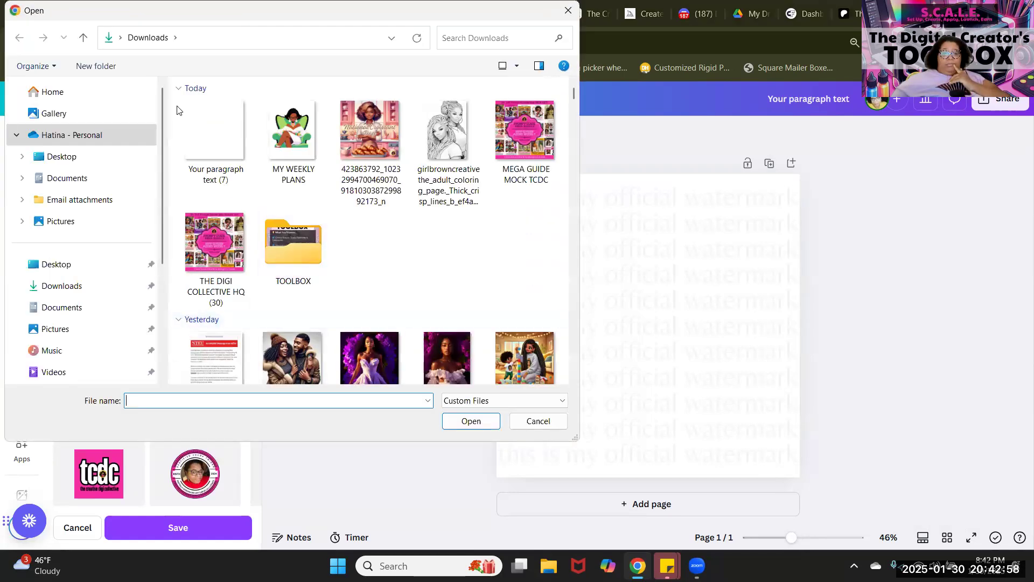
click(222, 114)
double_click(222, 114)
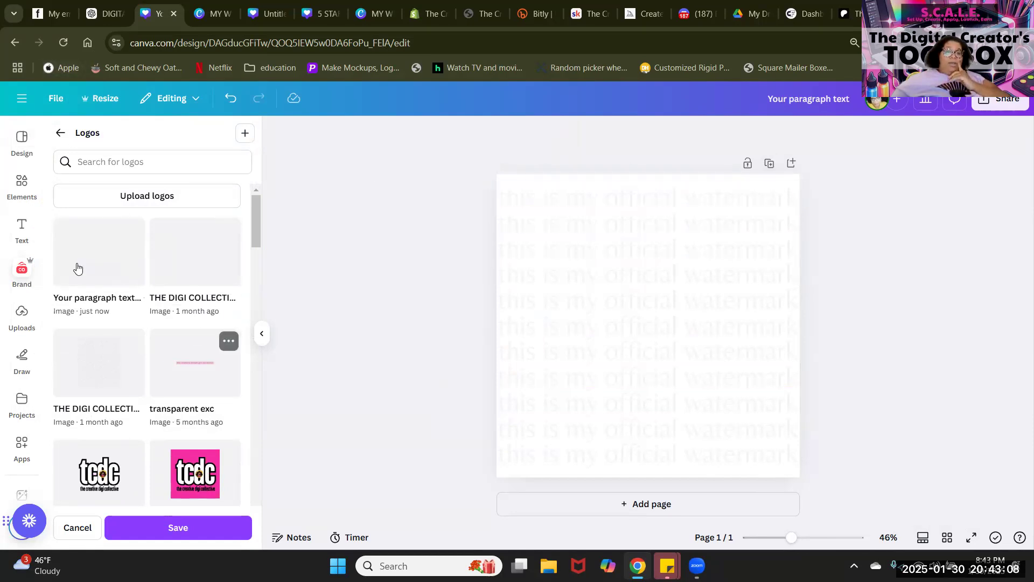
Step: Add a second page and set the uploaded portrait of the woman among purple flowers as its background
click(569, 498)
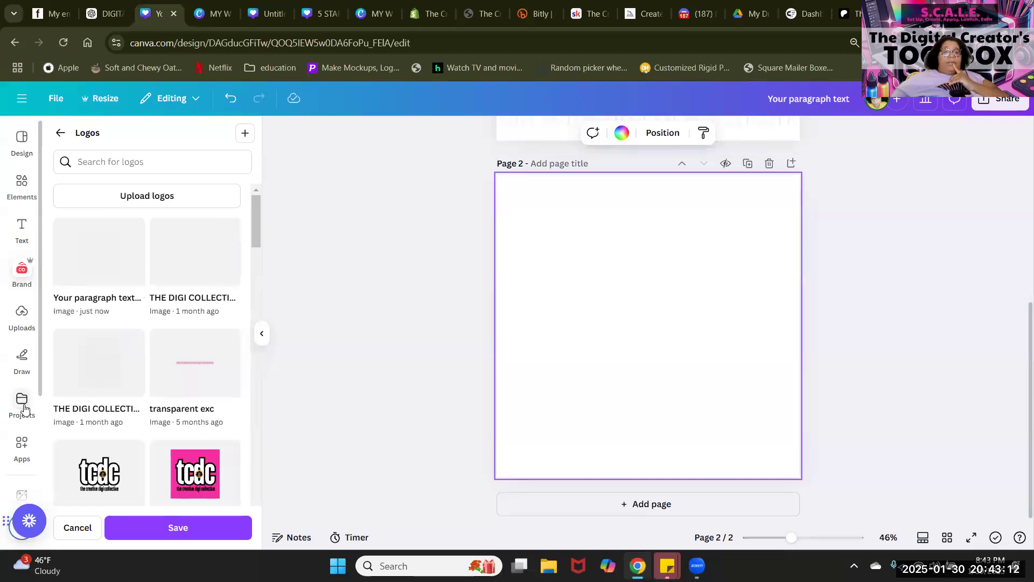
click(22, 316)
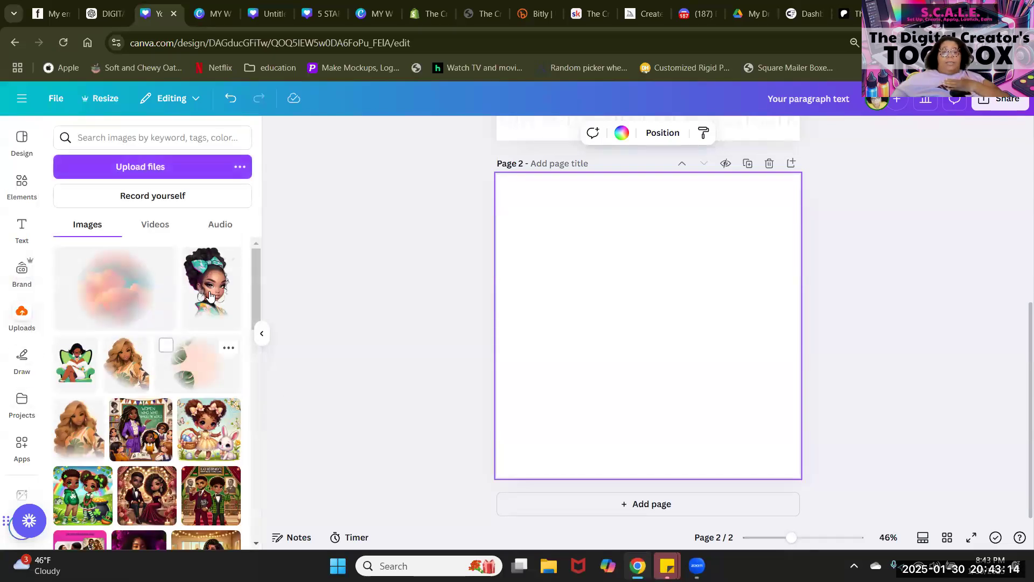
scroll(151, 433, down, 4)
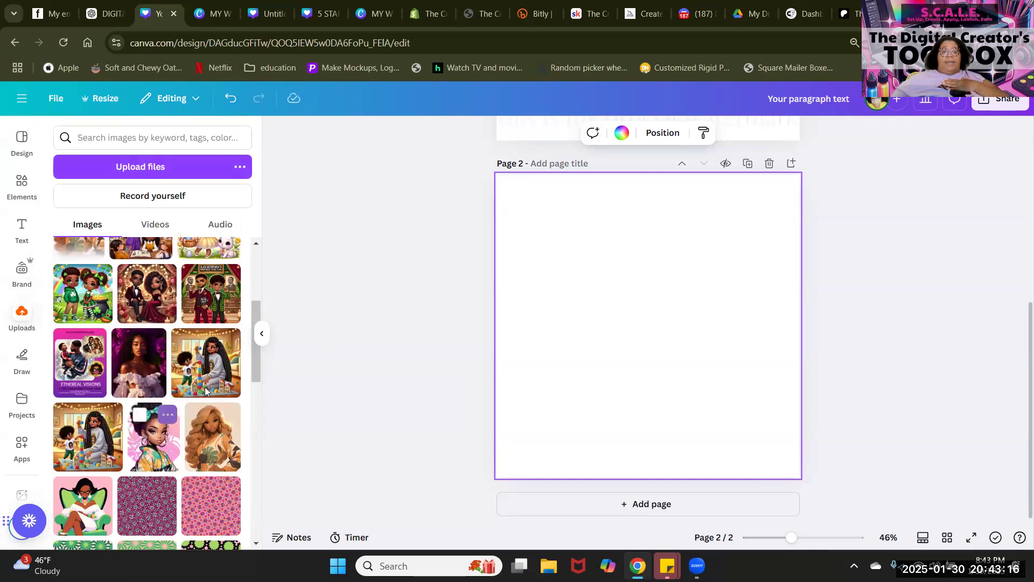
click(130, 368)
right_click(626, 347)
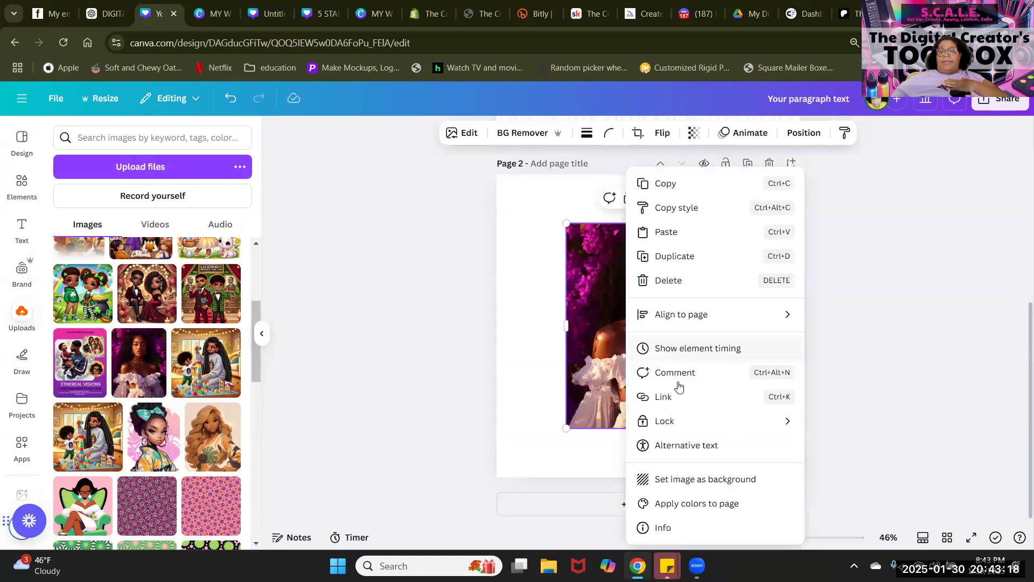
click(724, 477)
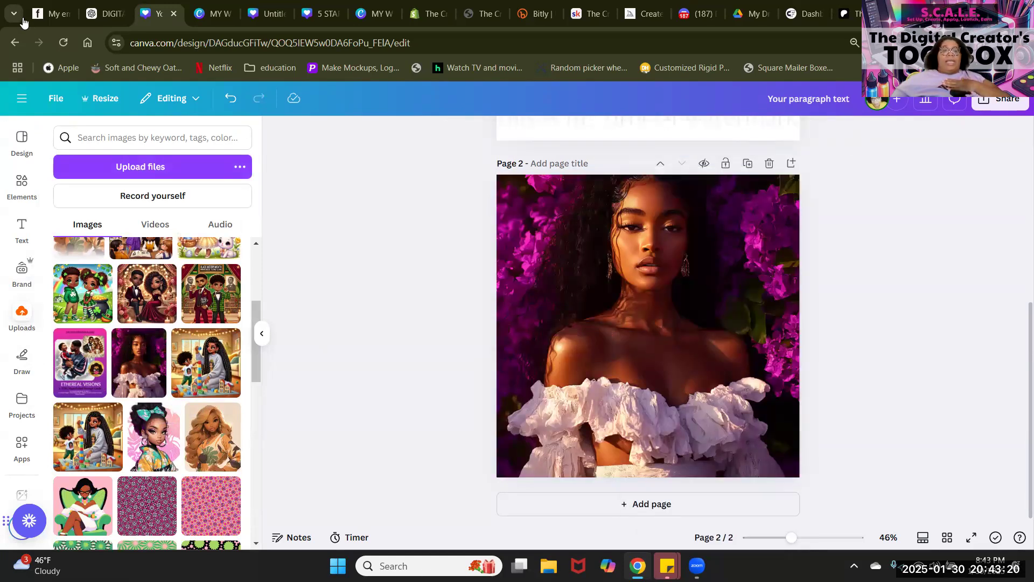
Step: Return to the brand kit's logos and save the changes that include the newly uploaded watermark
click(23, 273)
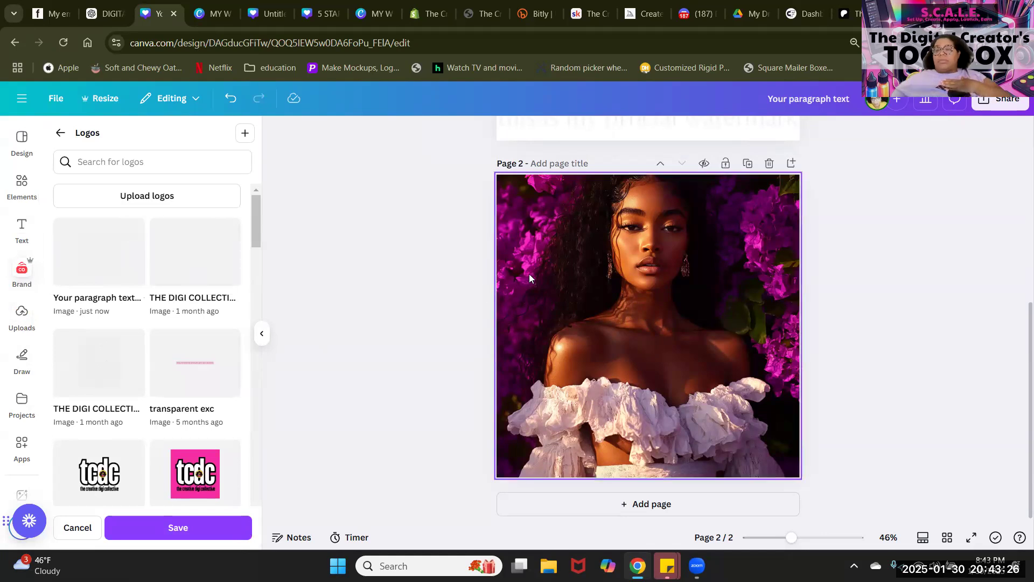
click(700, 308)
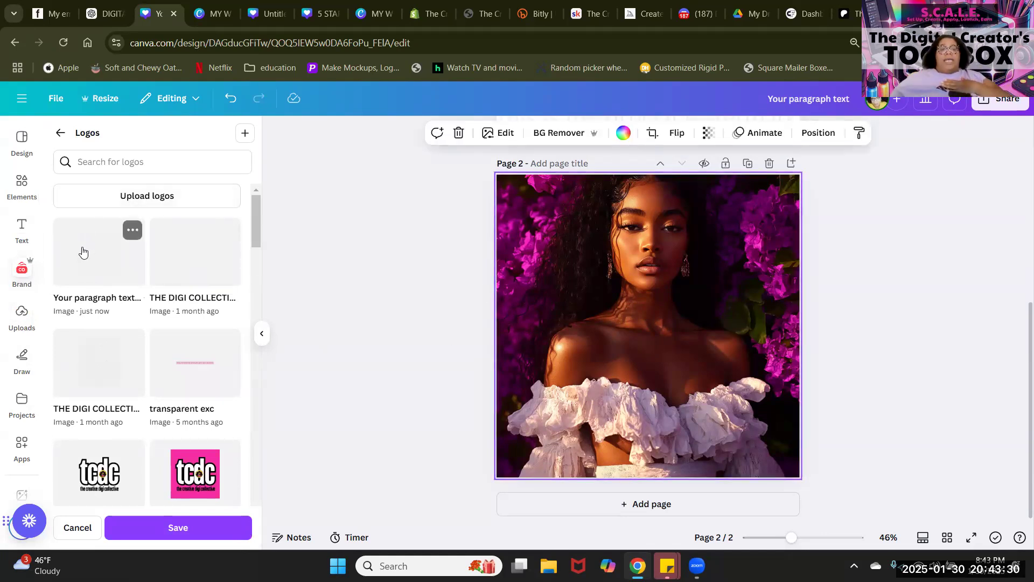
click(14, 272)
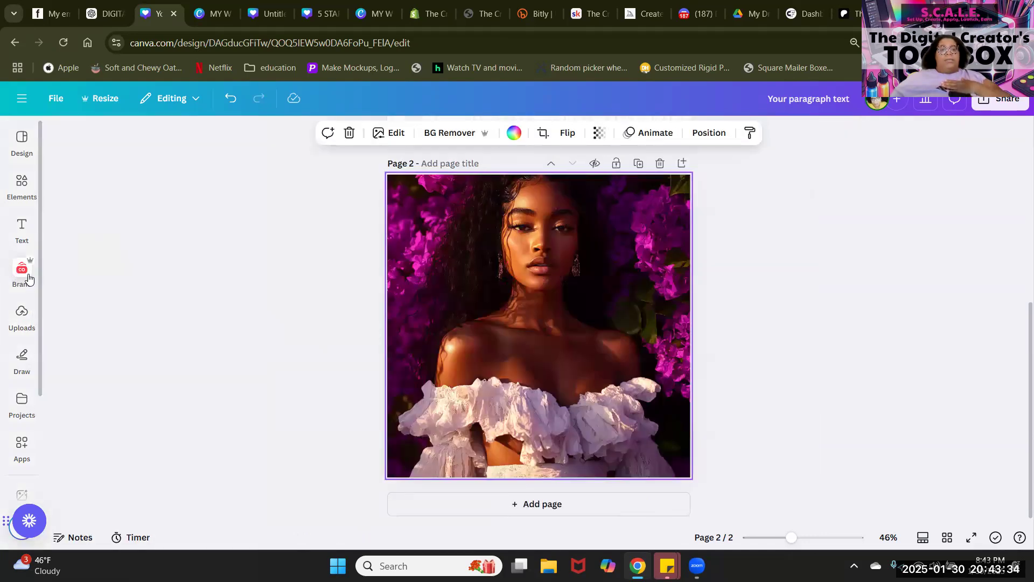
click(29, 278)
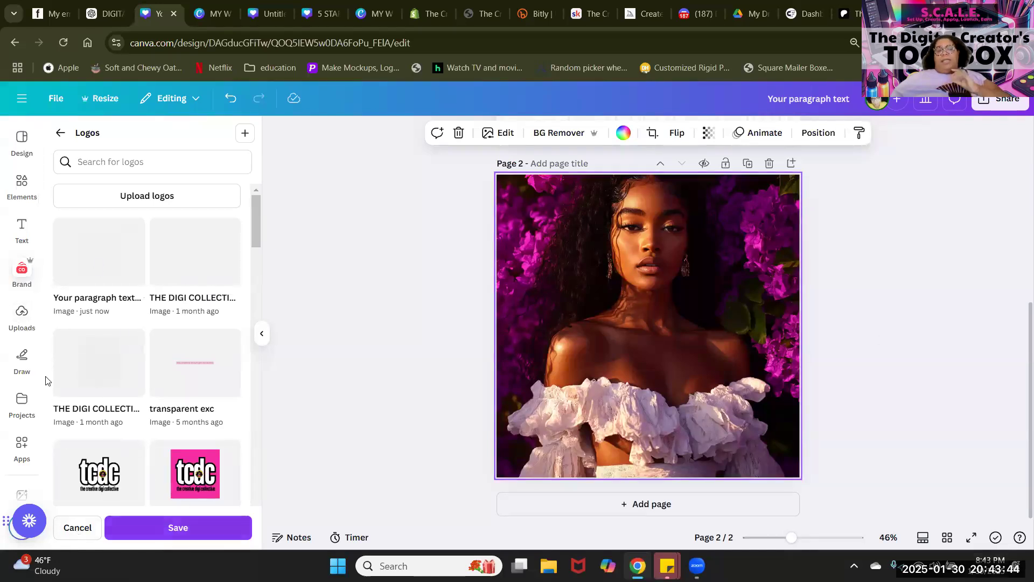
click(186, 528)
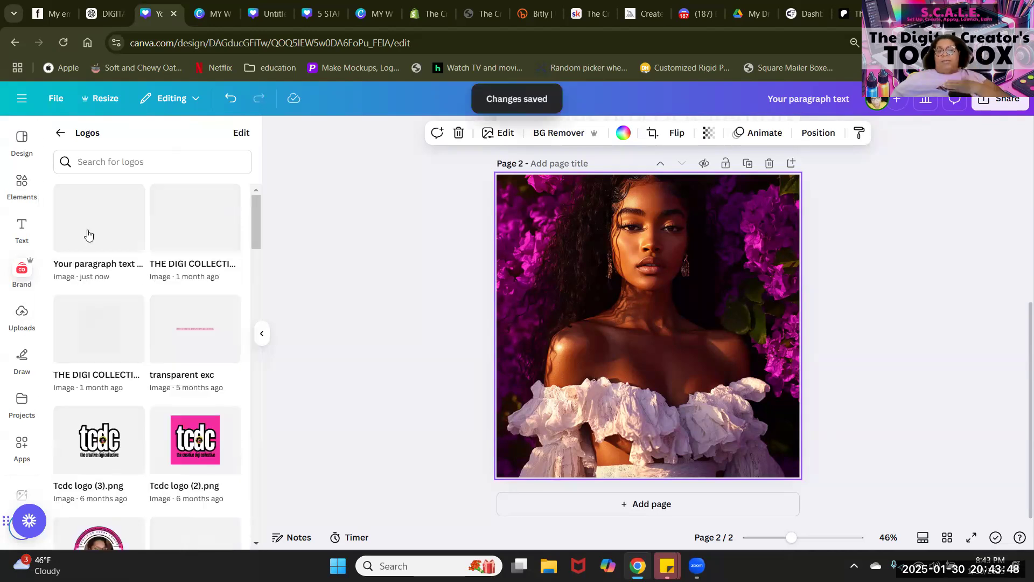
Step: Place the newly saved "Your paragraph text" watermark over the portrait on page 2 and enlarge it to nearly fill the page
click(672, 252)
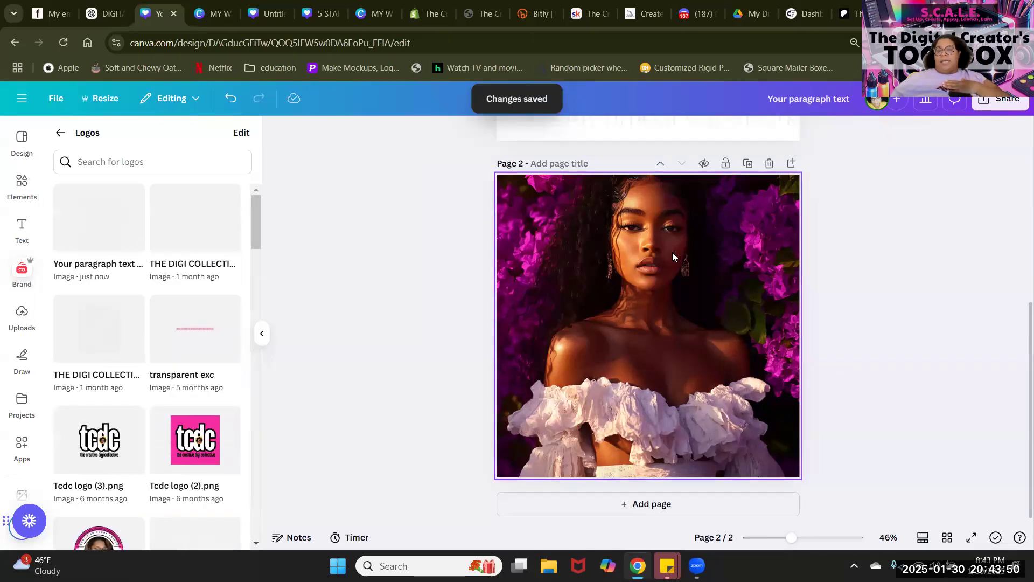
click(99, 230)
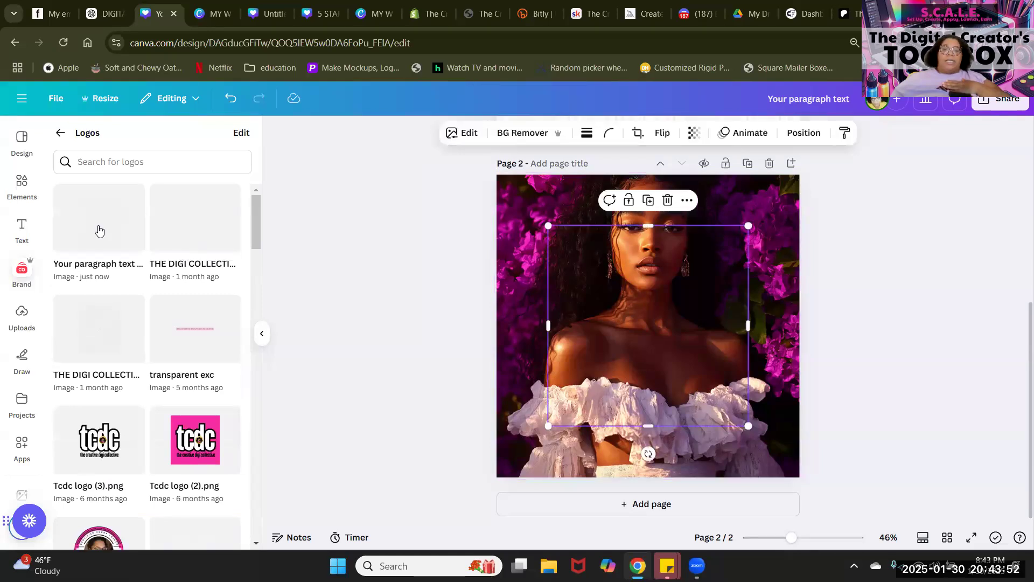
drag(744, 225, 787, 187)
drag(550, 424, 521, 453)
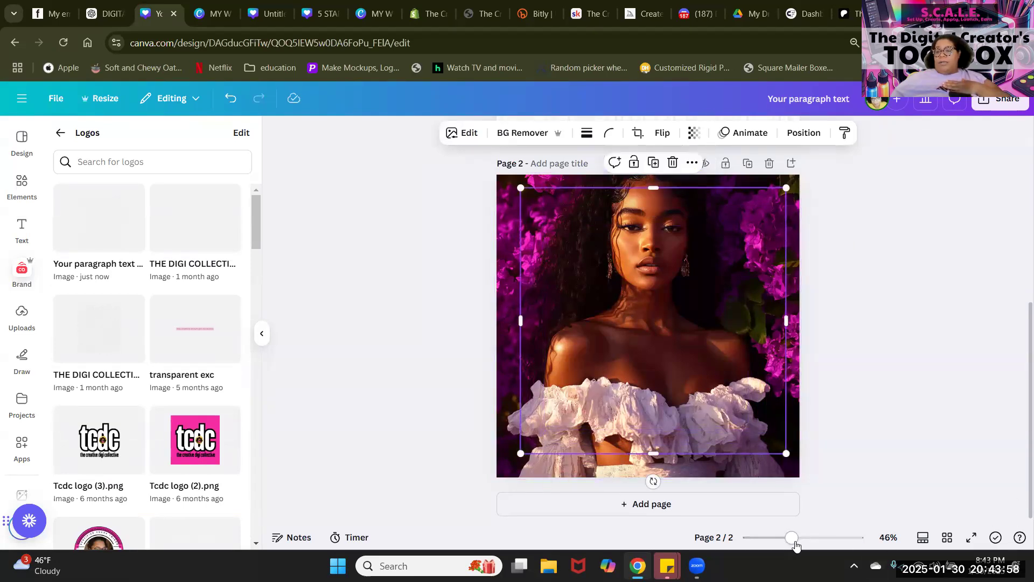
Step: Examine up close how visible the text watermark is over the portrait's face, shoulders and white dress
drag(791, 538, 823, 539)
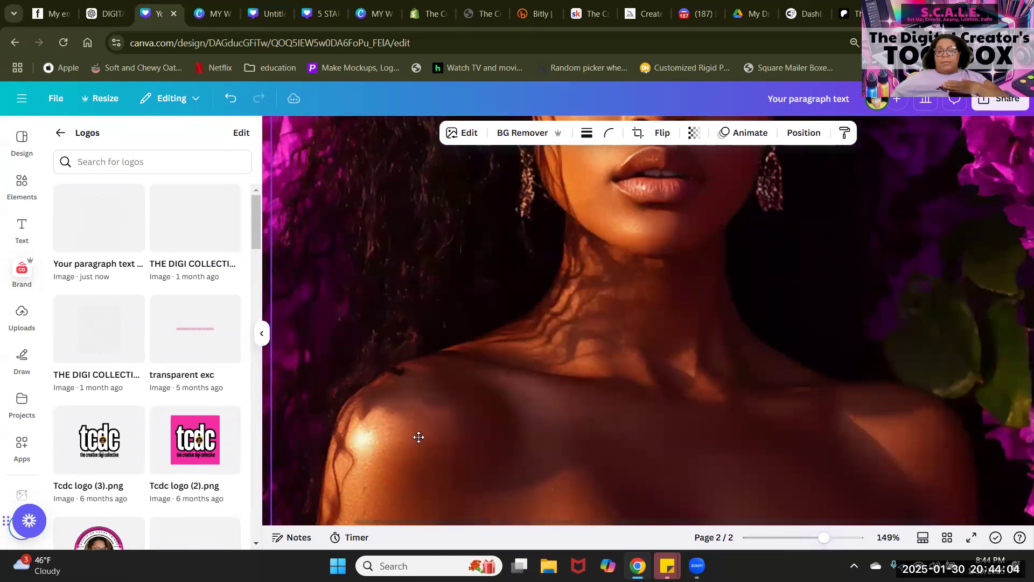
scroll(704, 411, down, 4)
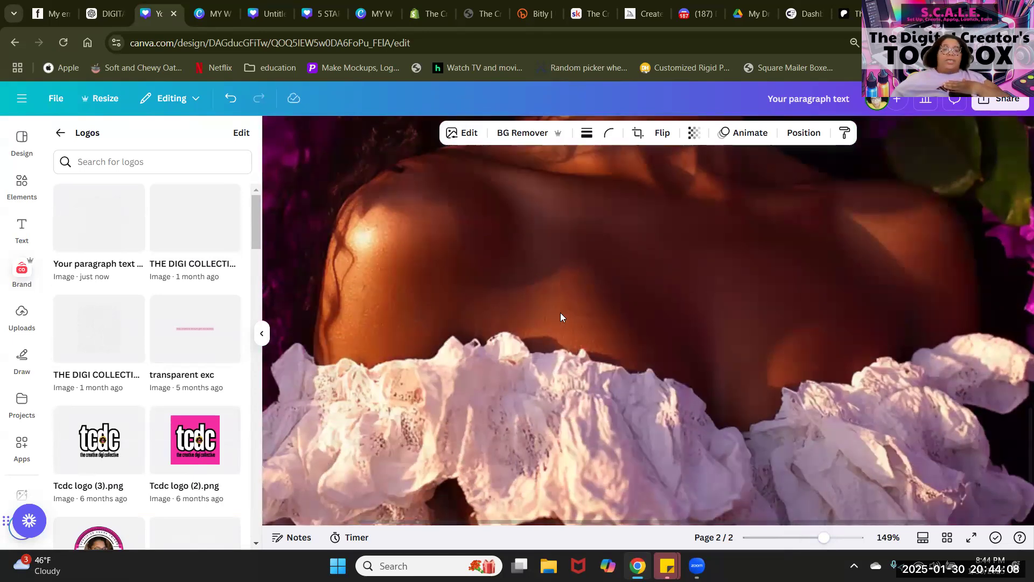
right_click(633, 367)
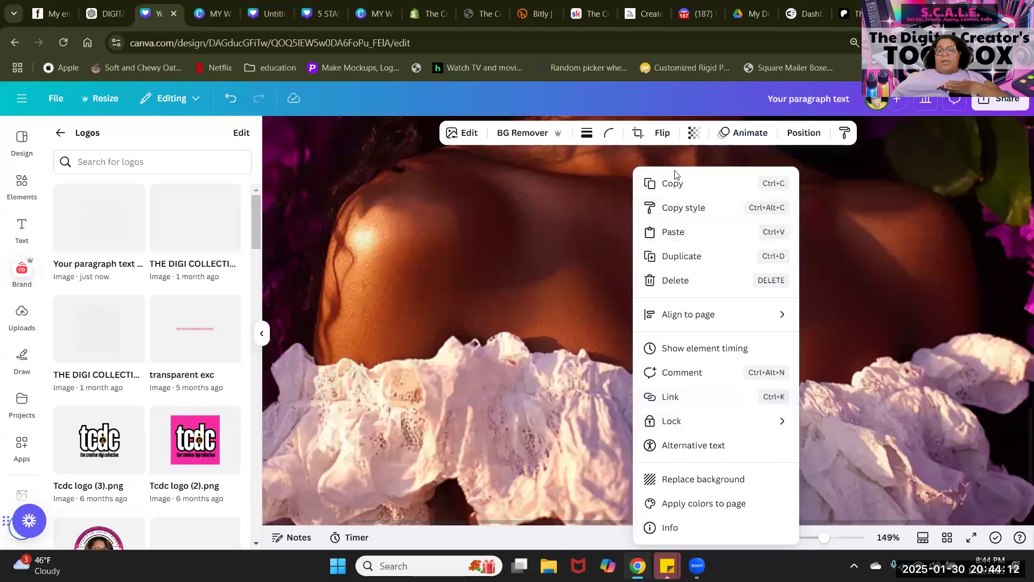
click(525, 417)
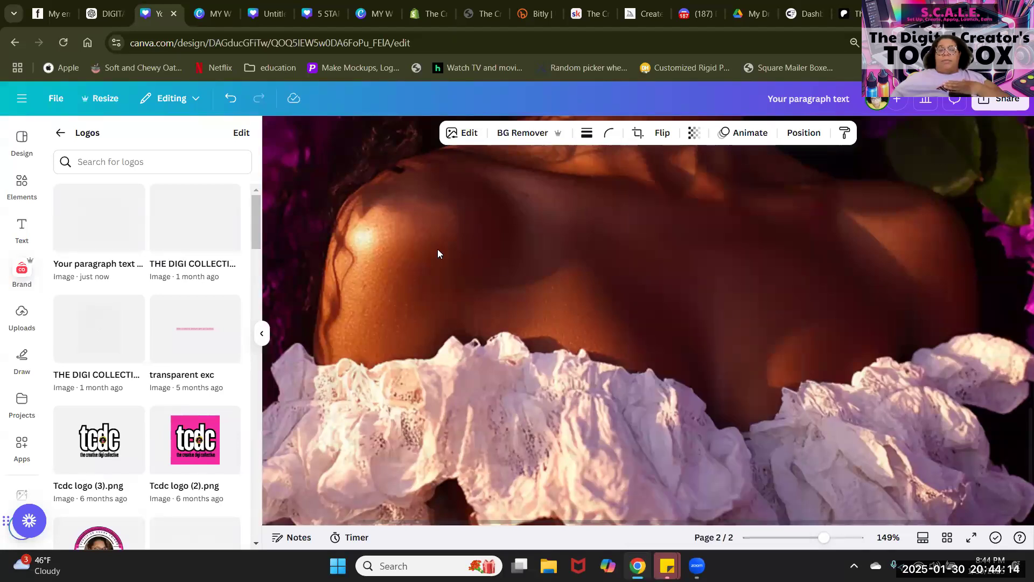
scroll(751, 429, down, 3)
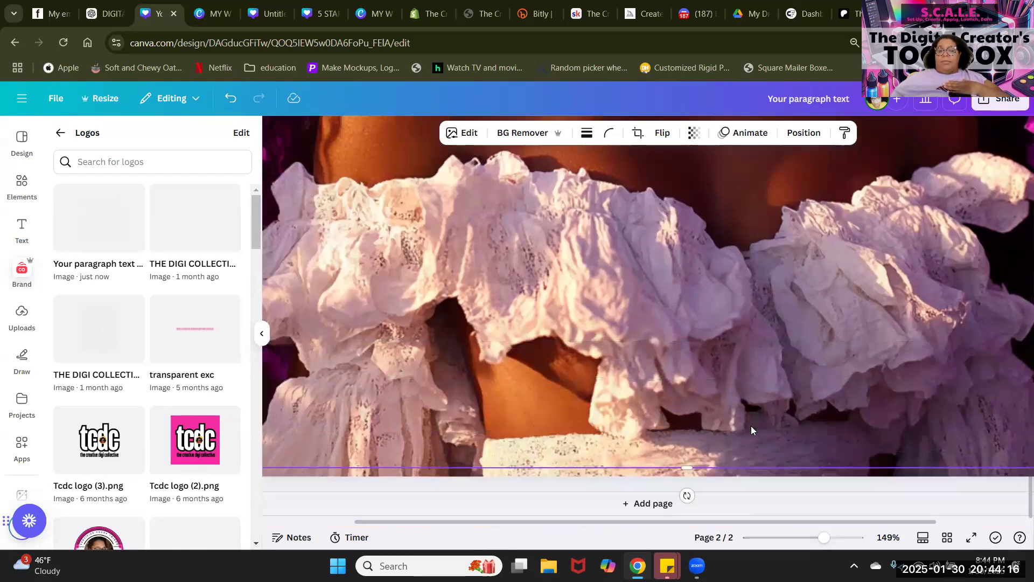
mouse_move(450, 434)
mouse_down()
mouse_move(451, 396)
mouse_move(462, 416)
mouse_move(458, 452)
mouse_up()
scroll(641, 414, up, 5)
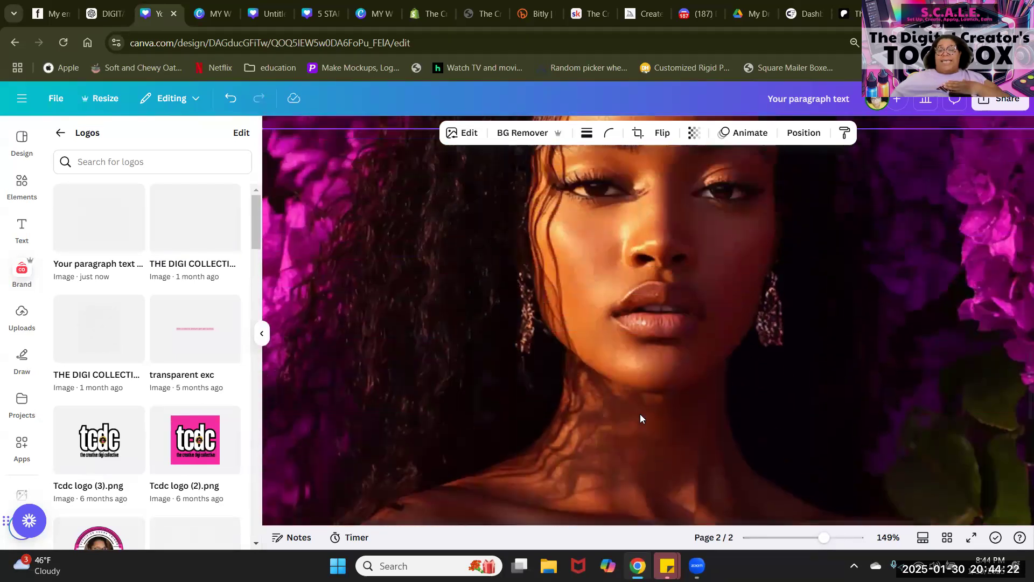
scroll(641, 414, up, 2)
drag(698, 216, 703, 49)
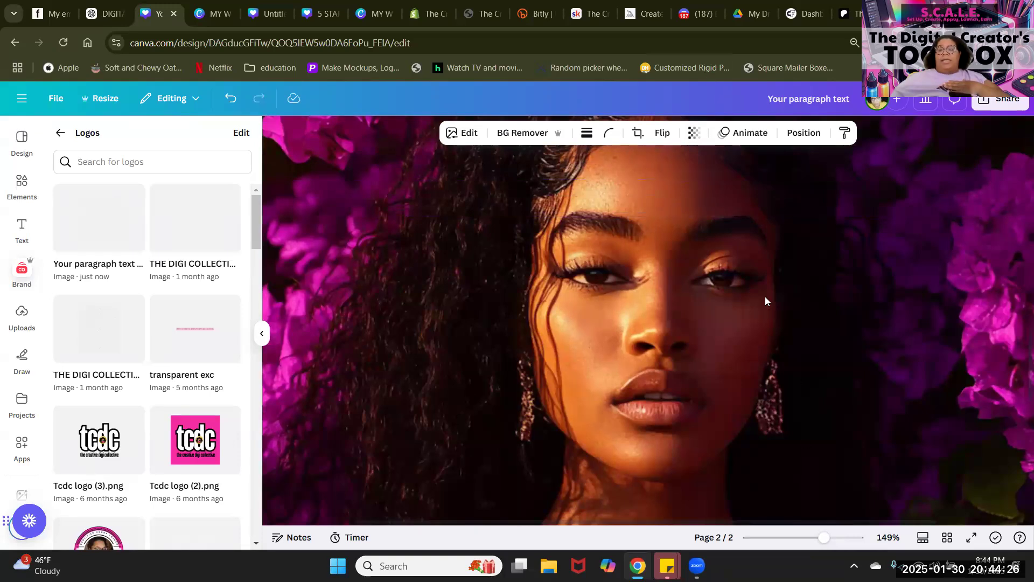
Step: Delete the placed text watermark from the portrait on page 2
mouse_move(824, 538)
mouse_down()
mouse_move(776, 536)
mouse_move(813, 537)
mouse_up()
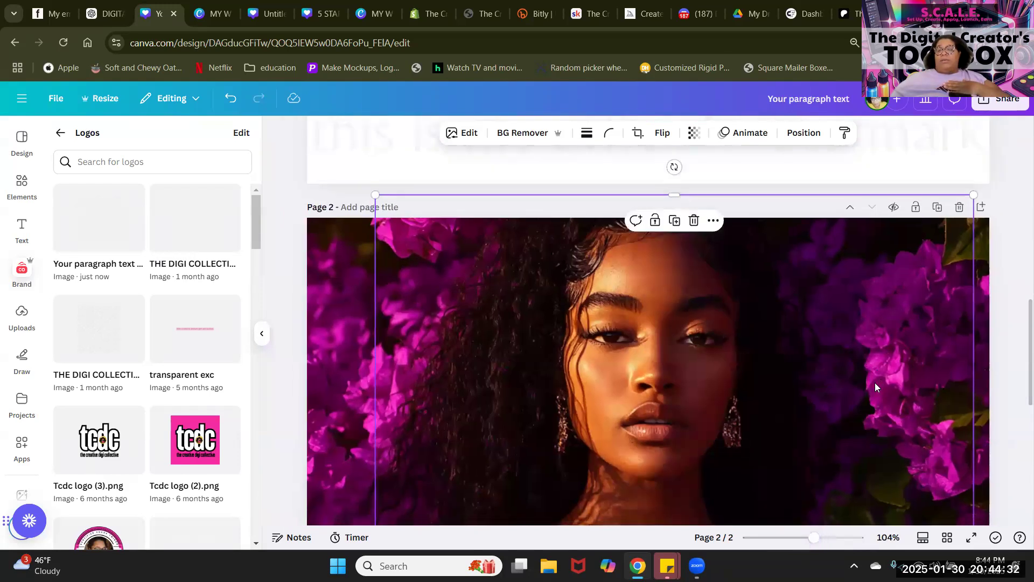
click(1003, 230)
click(696, 315)
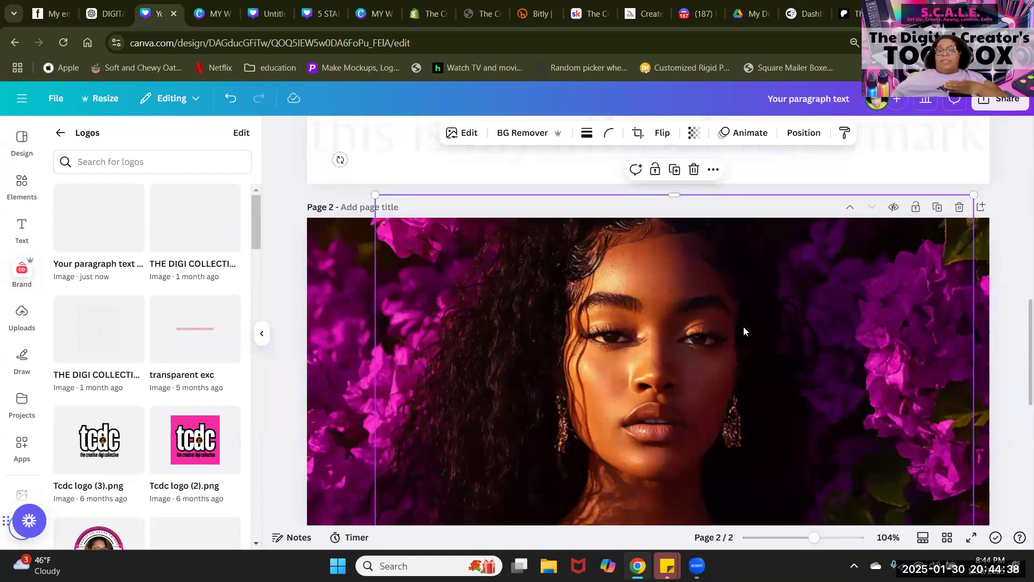
click(694, 170)
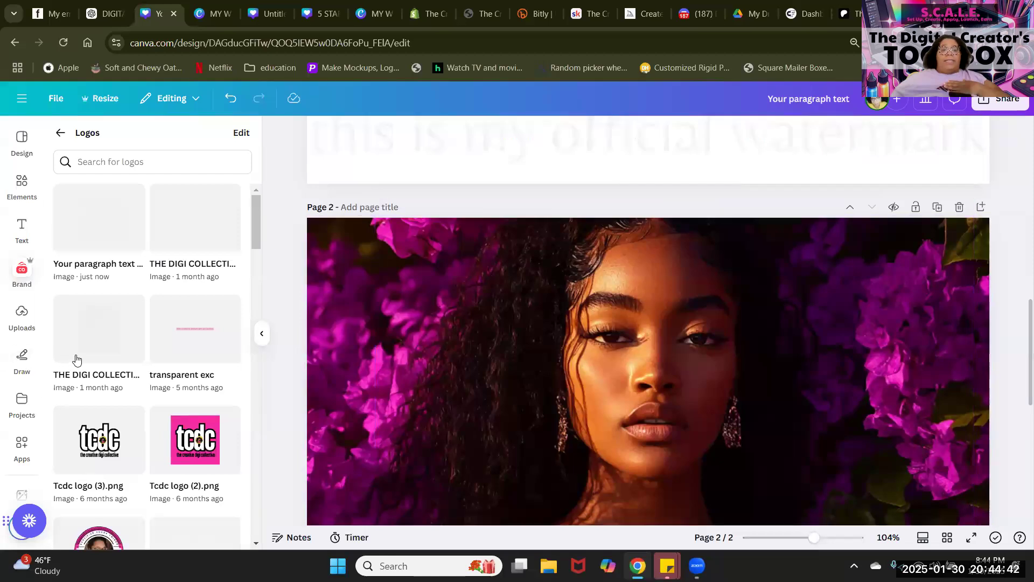
Step: Place the "logo watermark (1)" logo over the portrait, enlarge it to cover most of the image and centre it on the page
scroll(216, 256, down, 5)
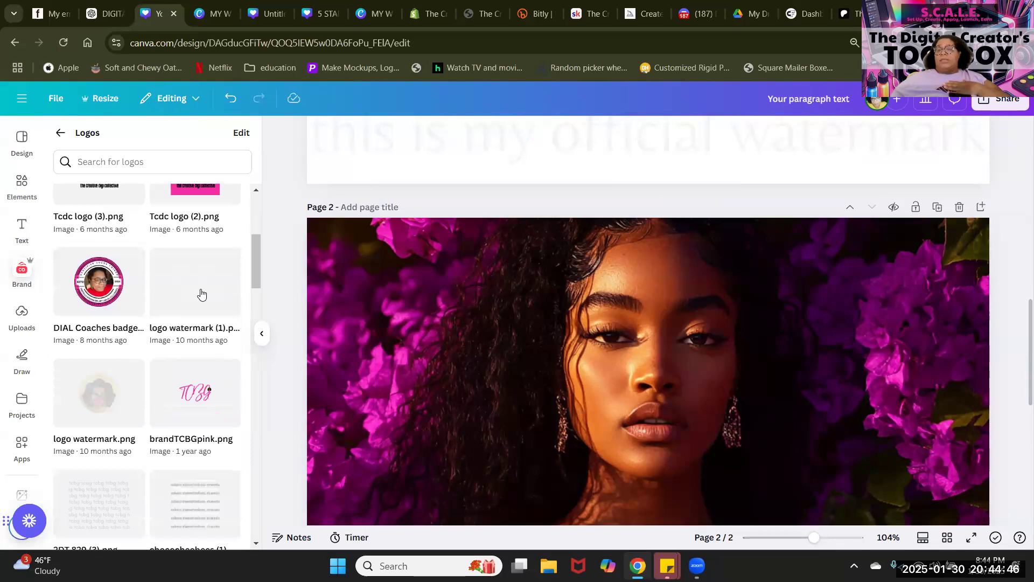
click(201, 294)
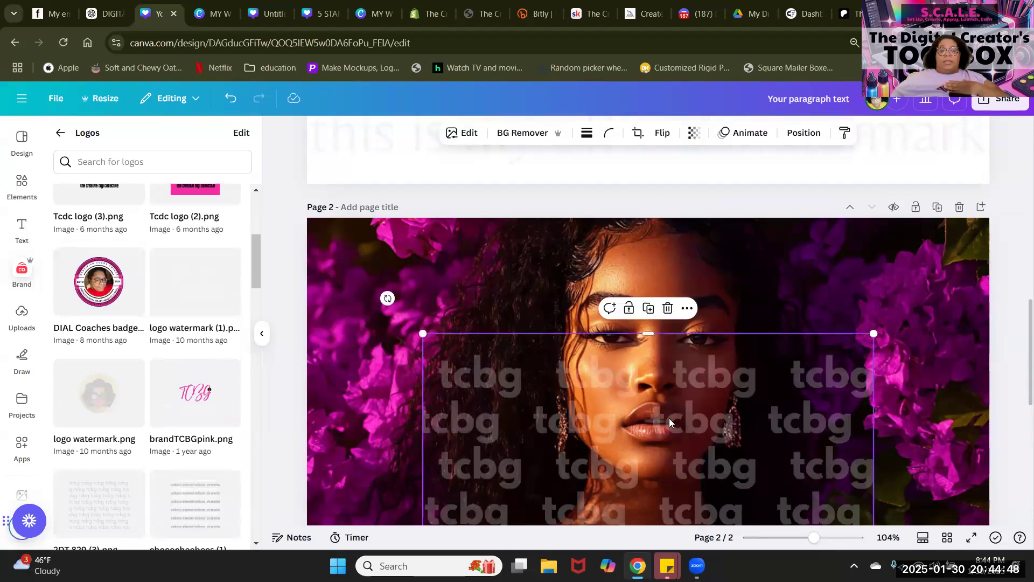
drag(423, 333, 314, 225)
scroll(660, 382, down, 4)
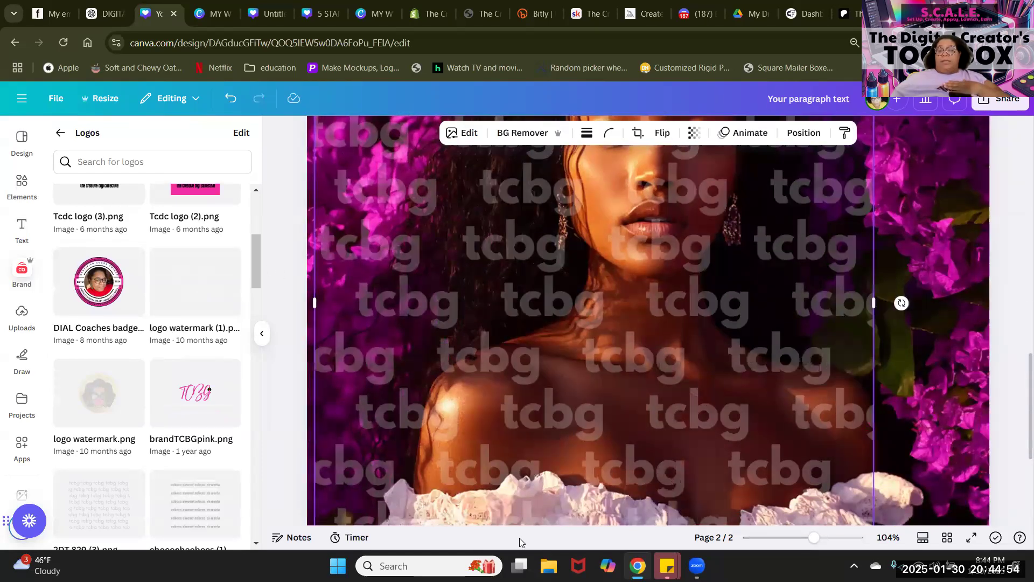
scroll(946, 467, down, 3)
scroll(933, 472, down, 5)
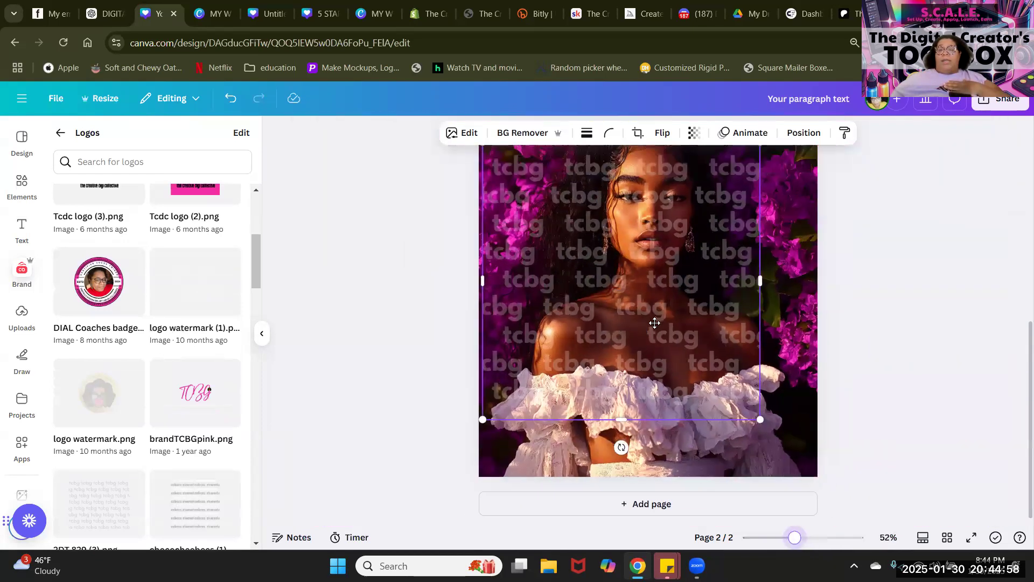
drag(642, 303, 665, 328)
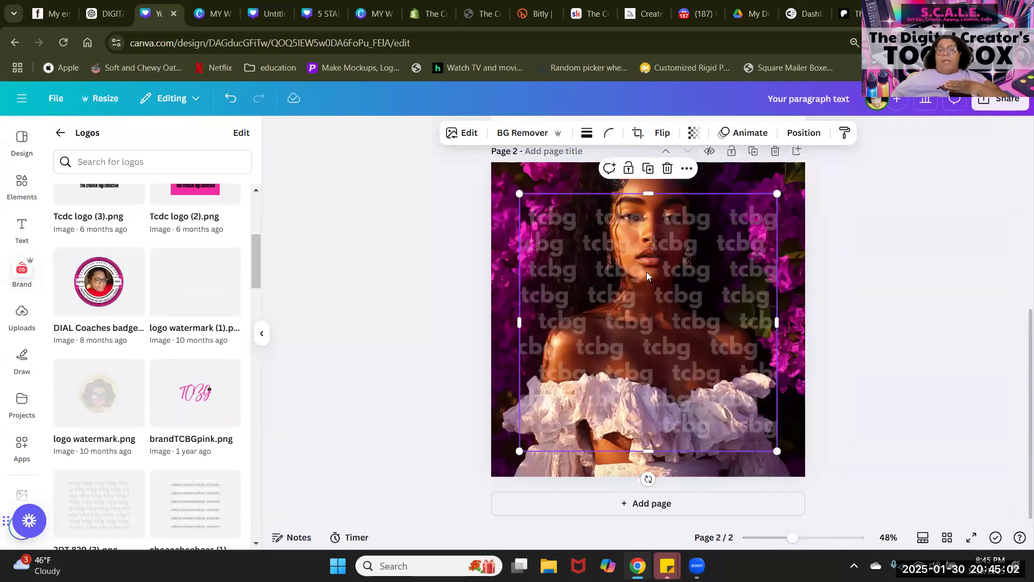
Step: Set the transparency of the tcbg watermark on the portrait to 17
click(695, 132)
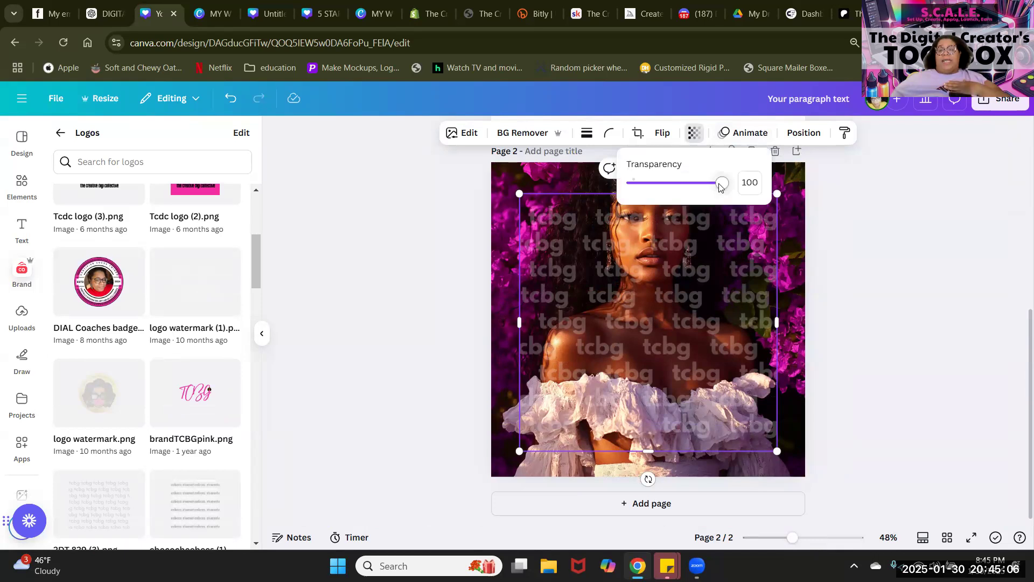
drag(722, 186, 647, 200)
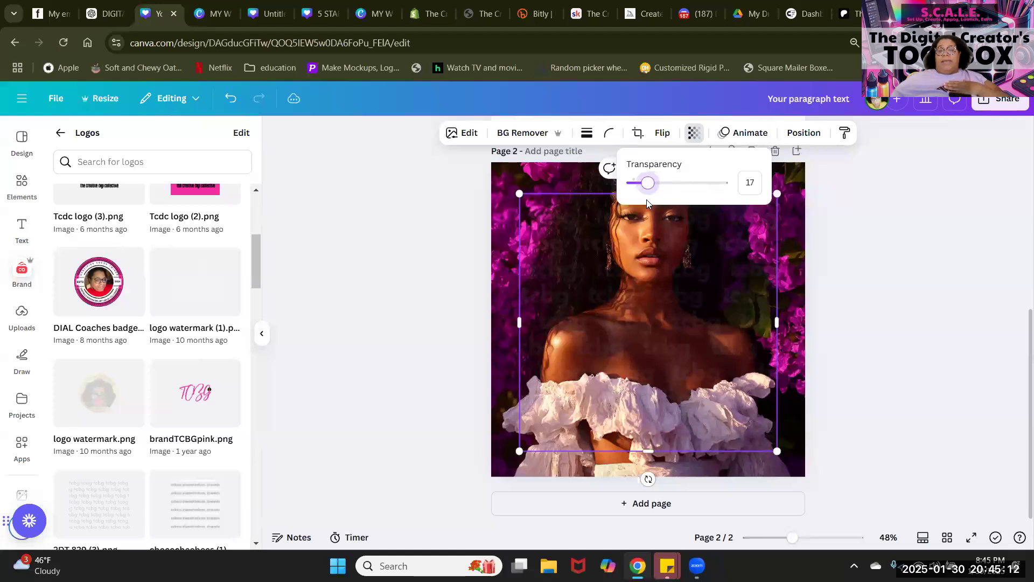
click(888, 420)
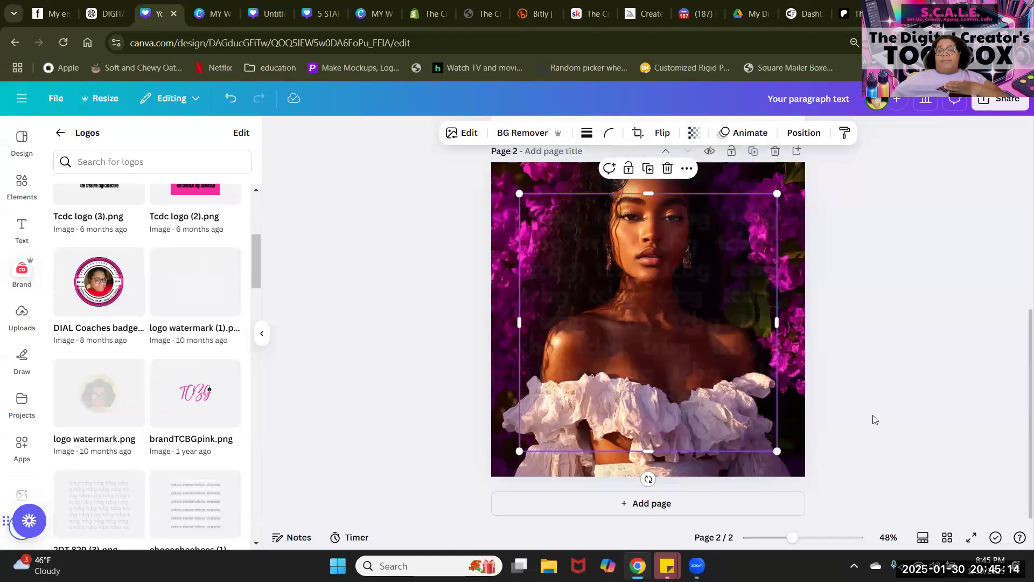
click(873, 415)
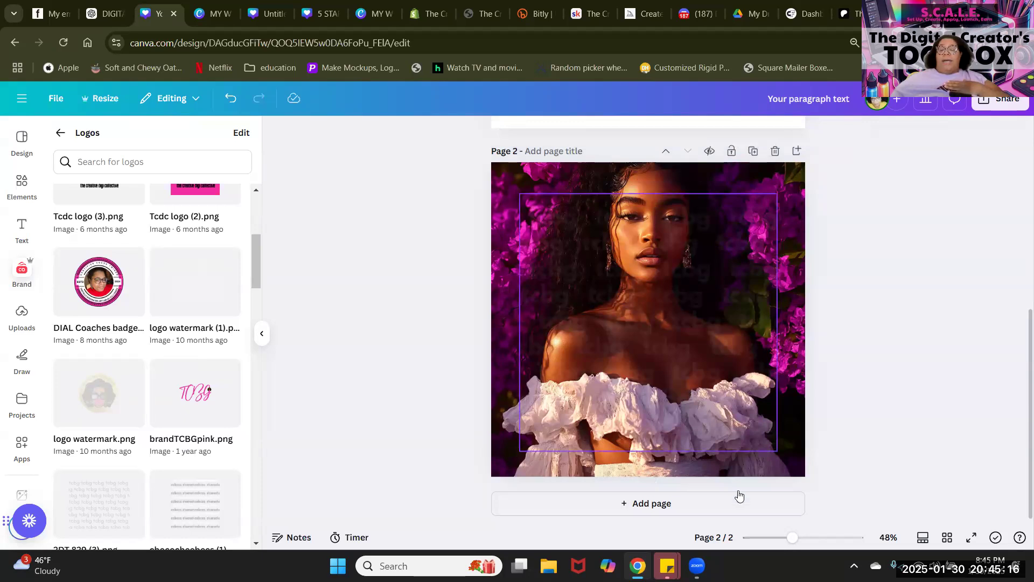
Step: Add a second copy of "logo watermark (1)" over the portrait and shift it past the page's left edge
mouse_move(792, 538)
mouse_down()
mouse_move(826, 540)
mouse_move(769, 538)
mouse_move(830, 537)
mouse_move(803, 538)
mouse_up()
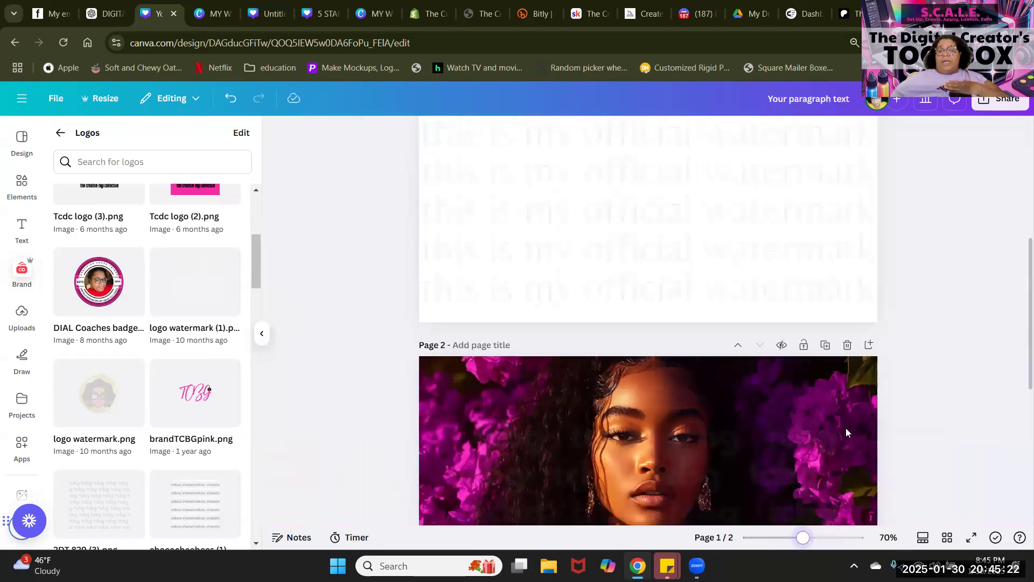
scroll(644, 374, down, 3)
scroll(645, 374, down, 1)
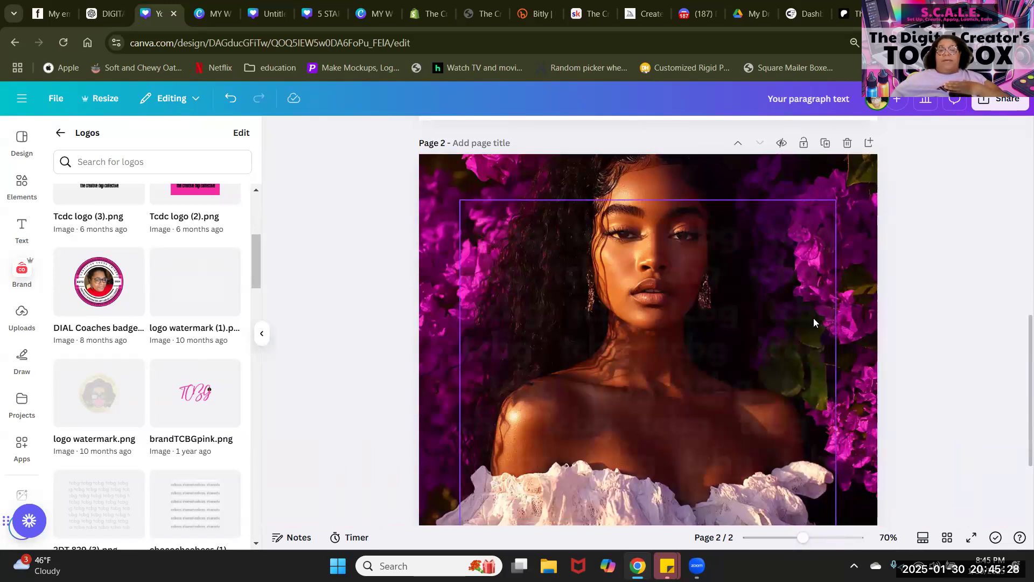
click(700, 364)
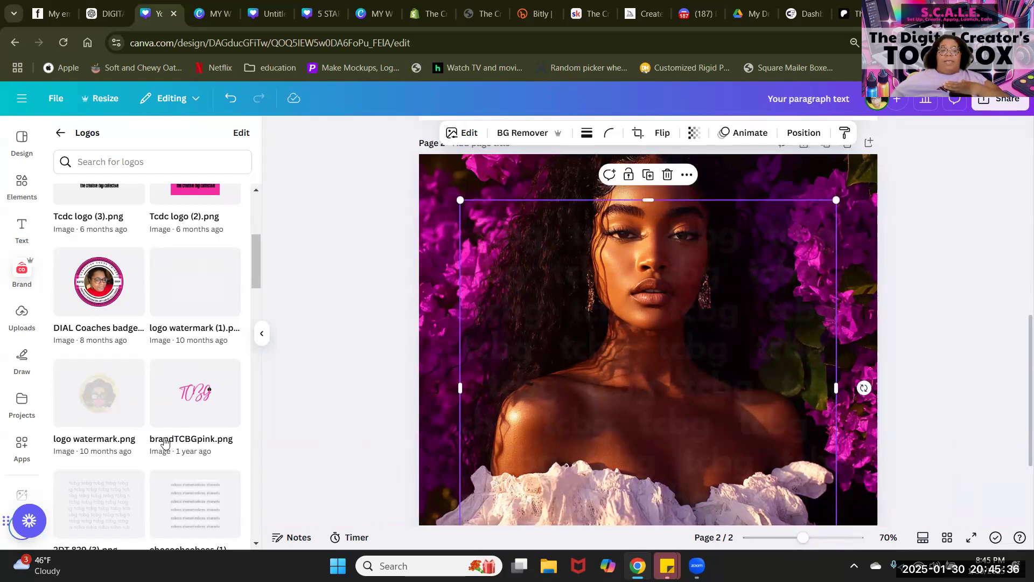
click(218, 294)
drag(683, 415, 590, 381)
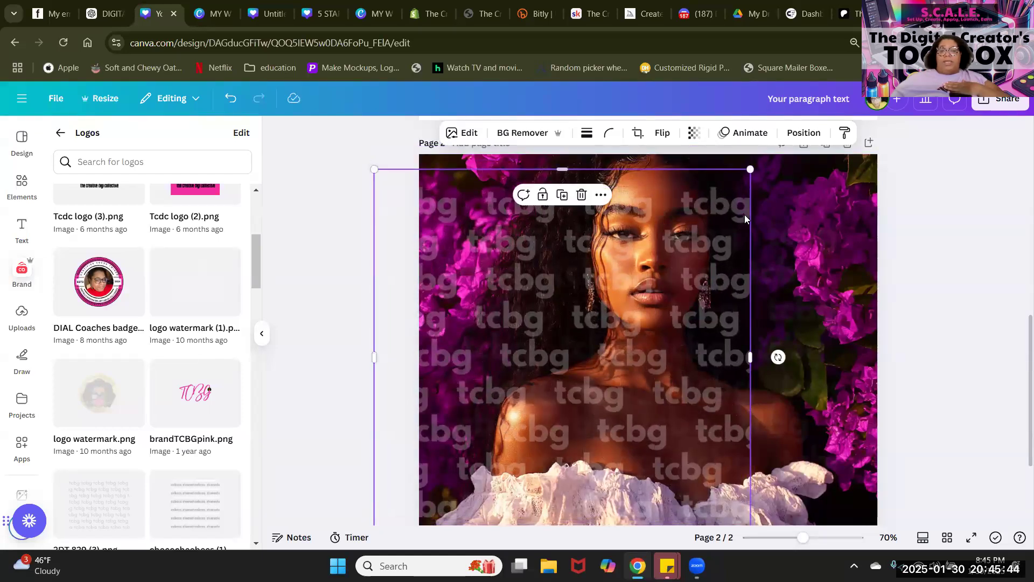
Step: Set the second tcbg watermark's transparency to 8 and move it slightly down and to the left over the portrait
click(692, 134)
drag(720, 183, 614, 201)
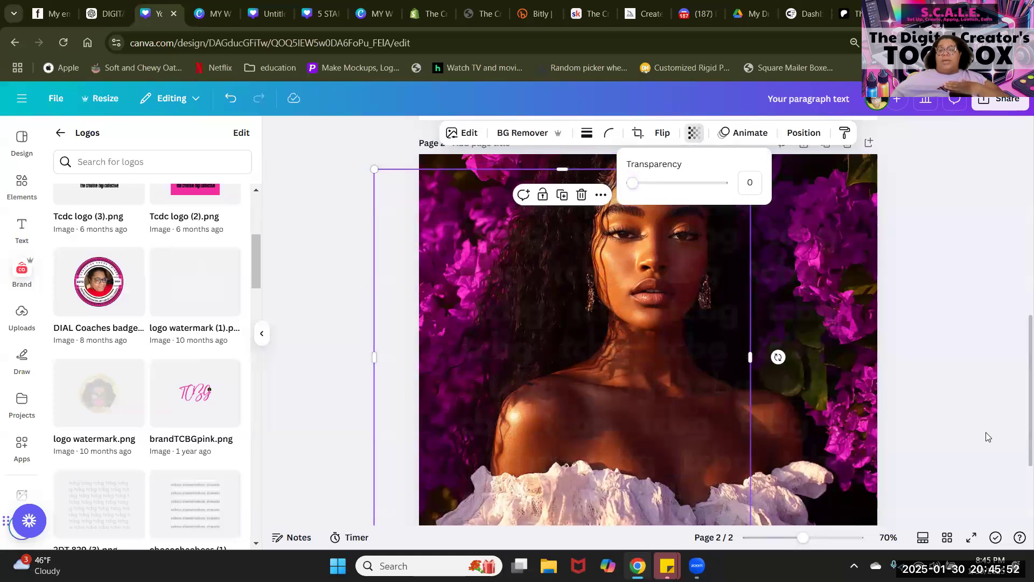
click(639, 184)
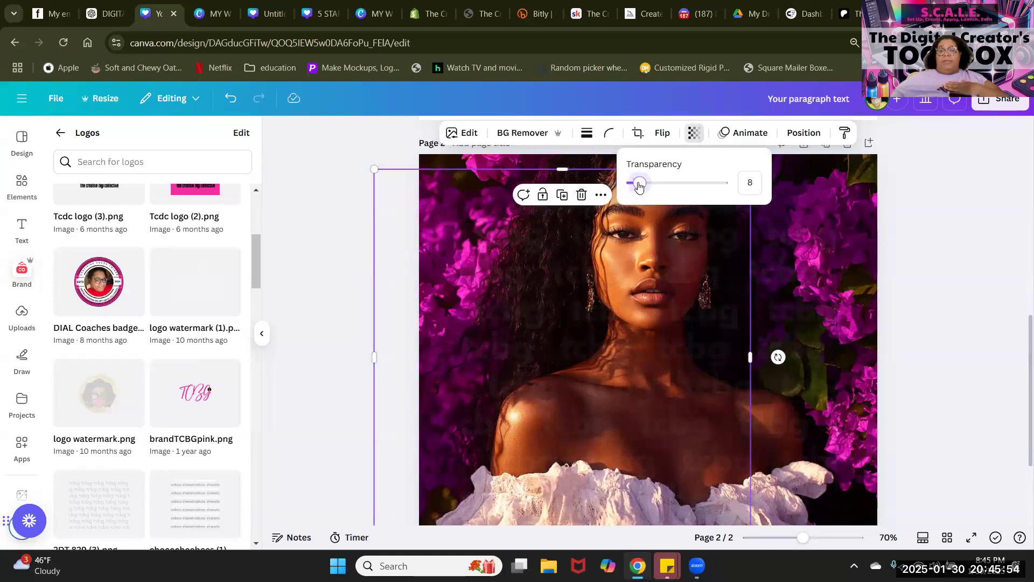
click(975, 400)
scroll(953, 376, down, 3)
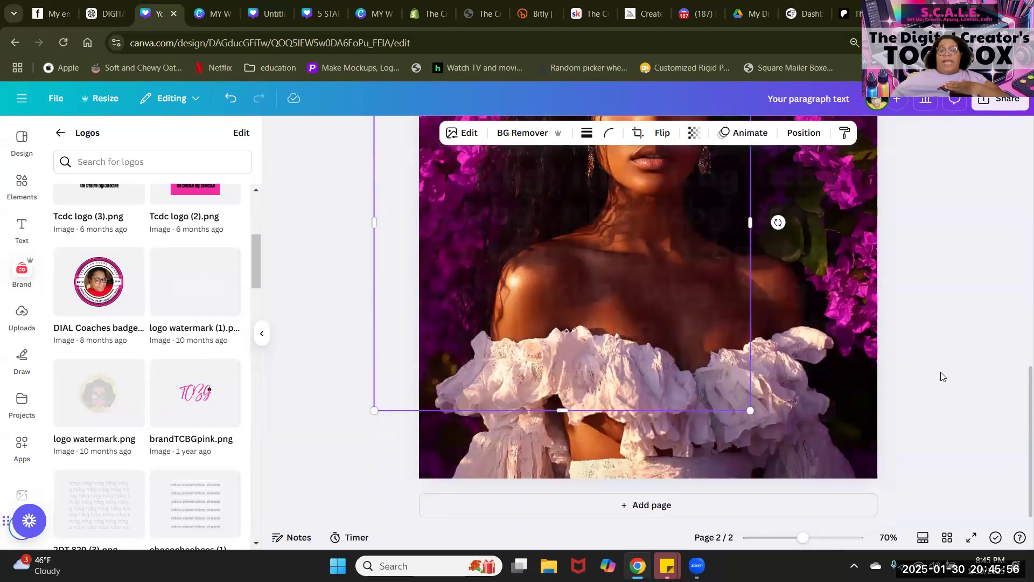
scroll(846, 392, up, 5)
drag(647, 335, 633, 374)
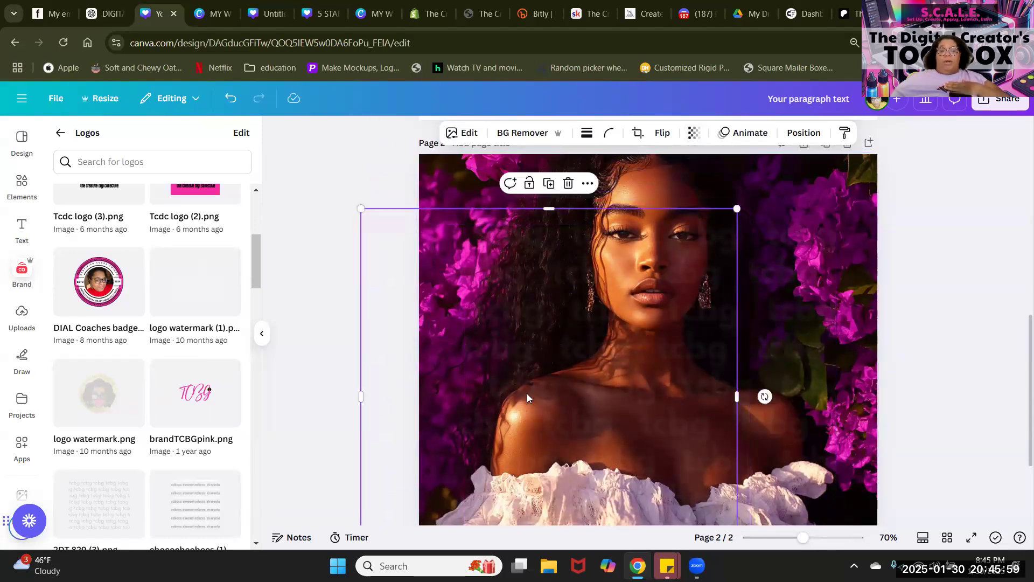
Step: Add the round "logo watermark" logo to the portrait and shrink it to a tiny mark in the dark area beside the head
click(95, 399)
drag(667, 394, 745, 316)
drag(576, 457, 832, 246)
drag(846, 177, 743, 229)
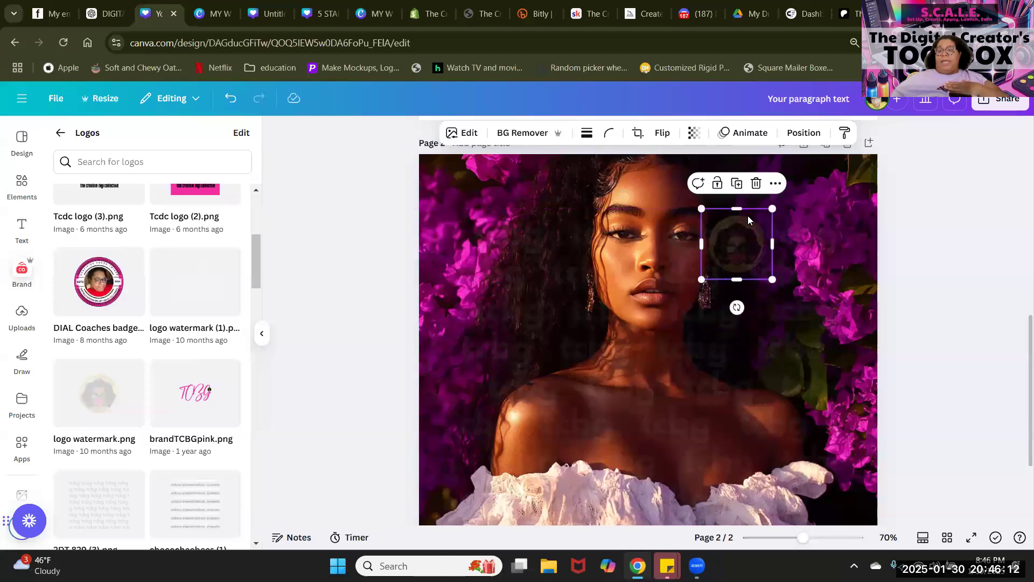
drag(701, 280, 752, 208)
click(1020, 479)
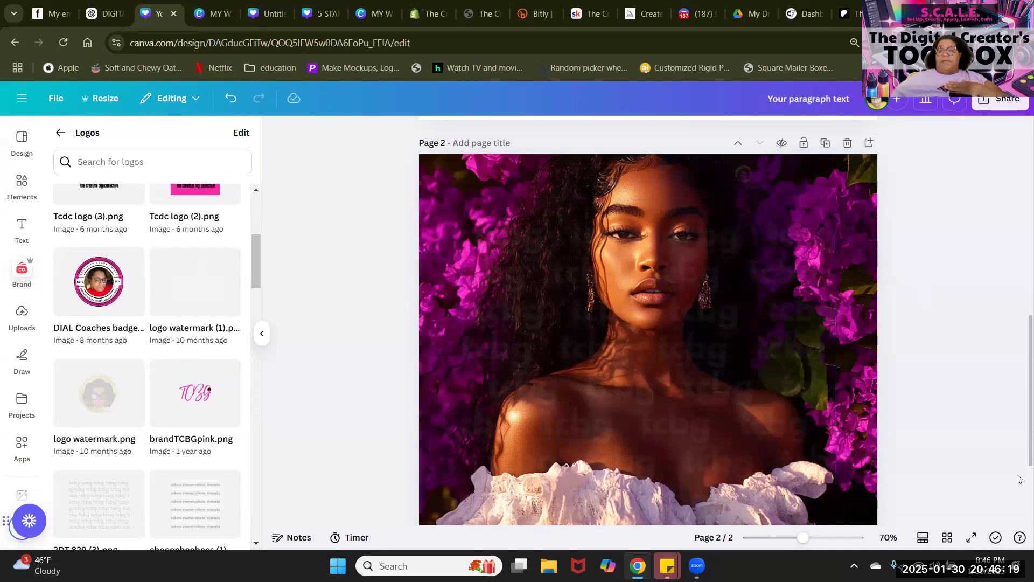
Step: Preview the page full screen, exit, and move the centred tcbg watermark down over the lower half of the portrait
click(971, 537)
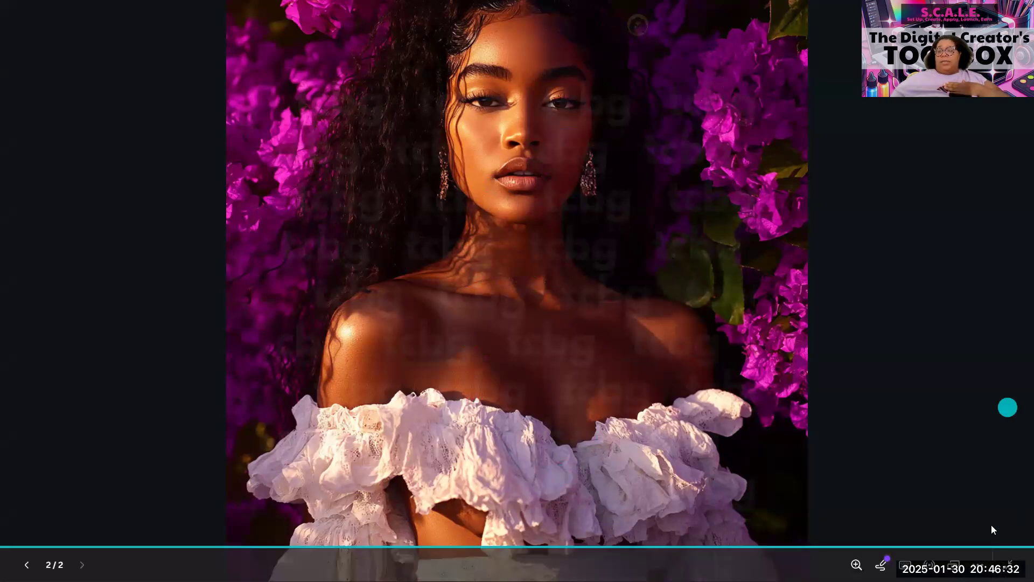
click(1009, 565)
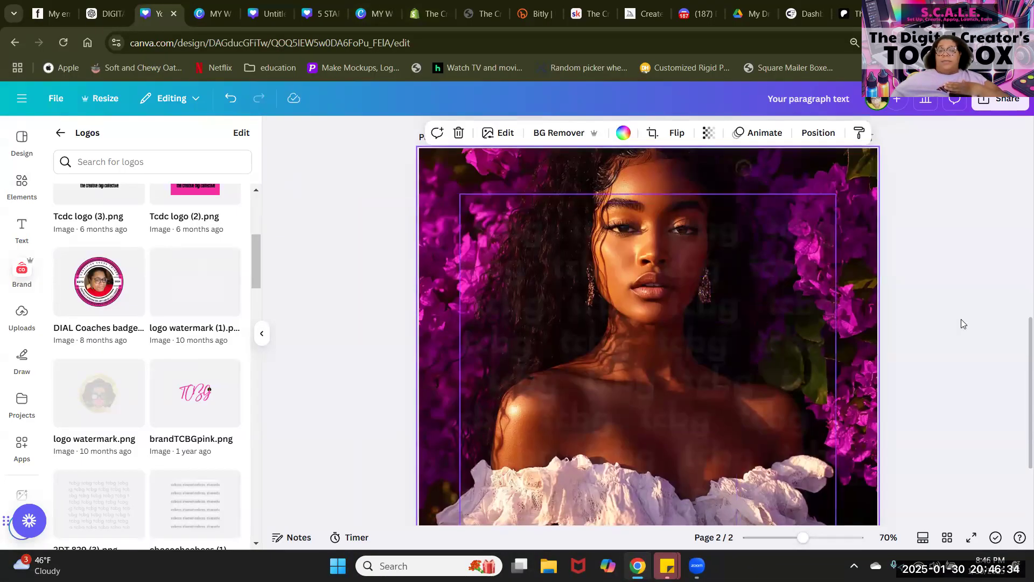
drag(672, 330, 770, 483)
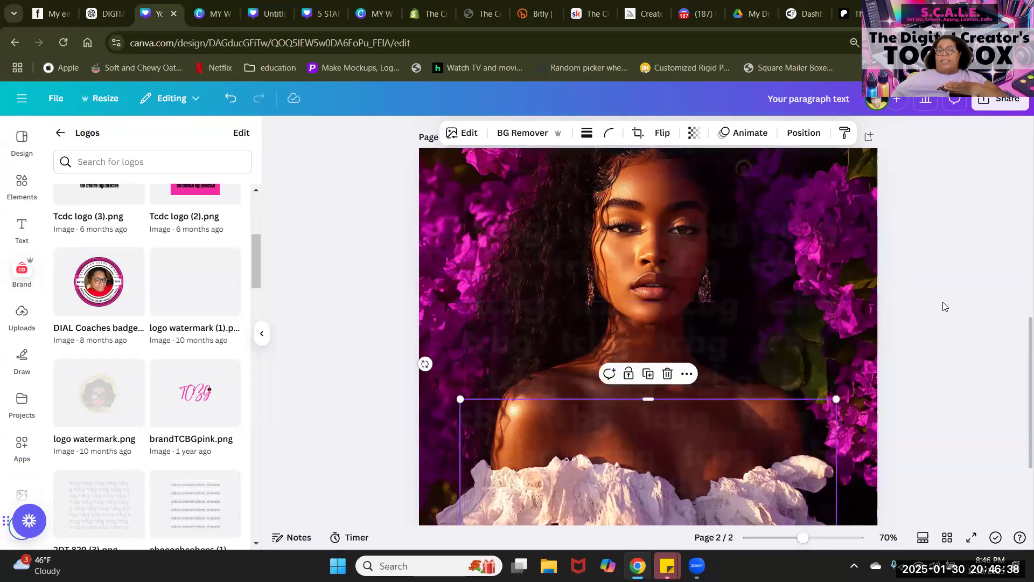
click(942, 306)
Step: Enlarge the tiny round logo watermark to a small badge and place it in the upper-right corner of the portrait page
scroll(943, 306, up, 4)
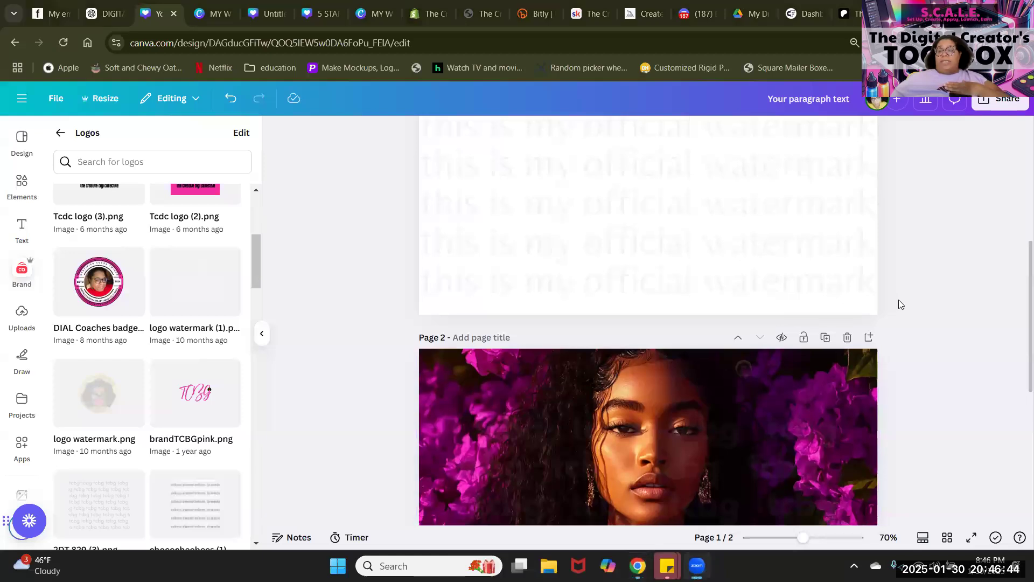
scroll(899, 299, down, 4)
scroll(855, 296, up, 2)
scroll(854, 300, up, 1)
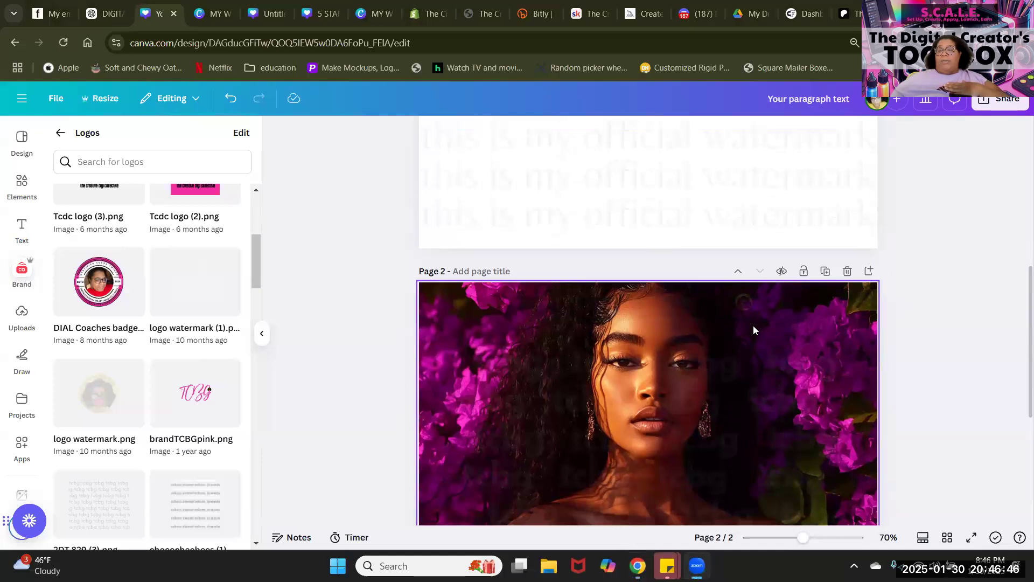
click(741, 304)
drag(752, 311, 850, 408)
drag(803, 366, 830, 356)
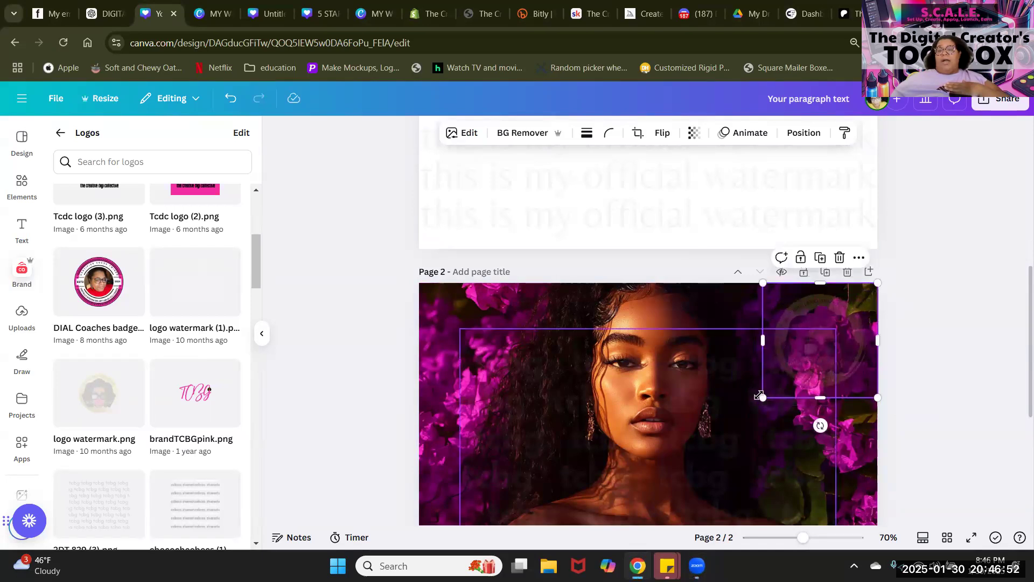
drag(763, 398, 839, 361)
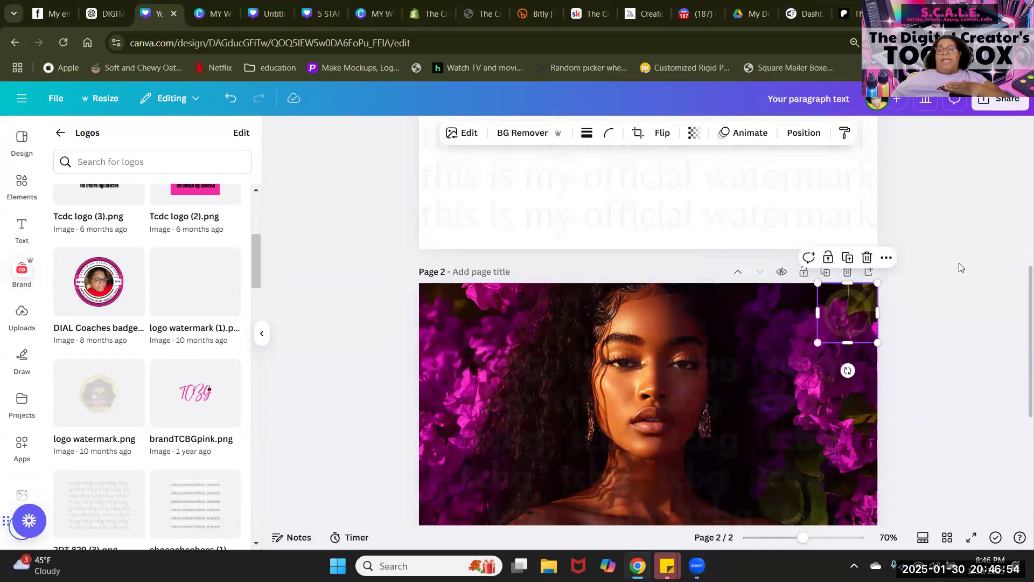
Step: Align the lower tcbg watermark with the page's left edge and shift the upper one past the page's right edge
scroll(962, 268, down, 5)
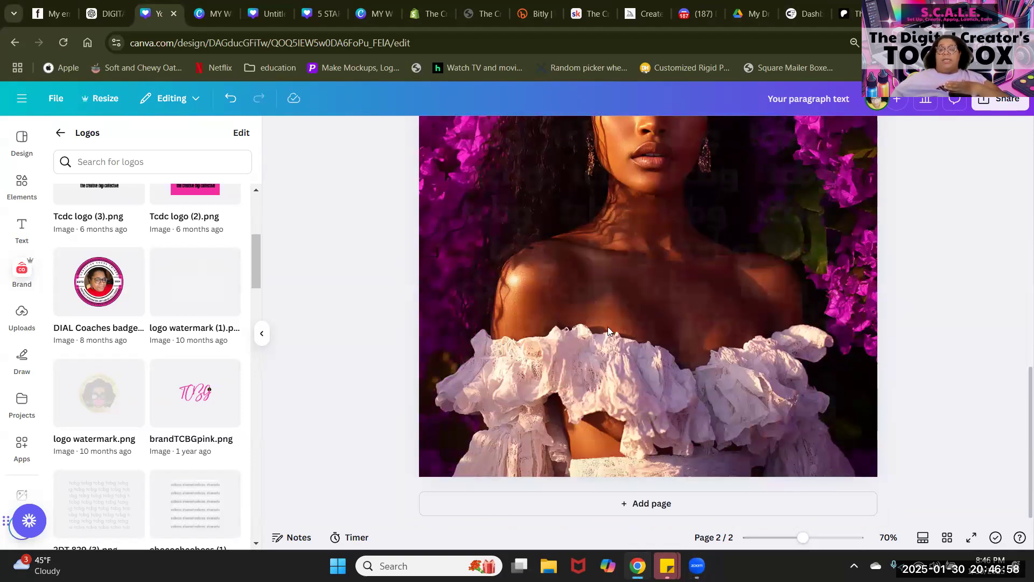
drag(687, 308, 638, 311)
click(915, 242)
scroll(914, 242, up, 6)
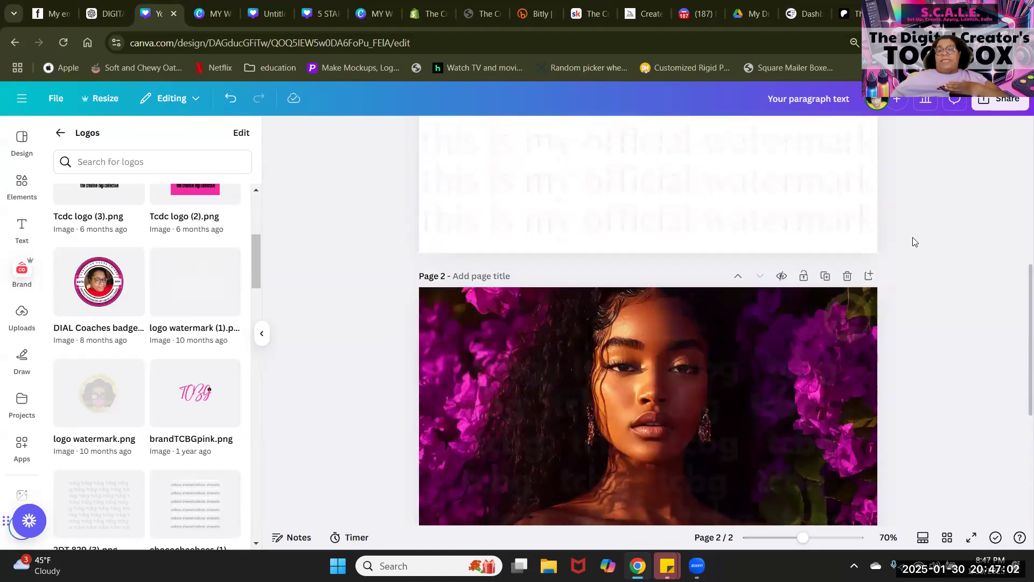
click(638, 371)
drag(738, 348, 781, 312)
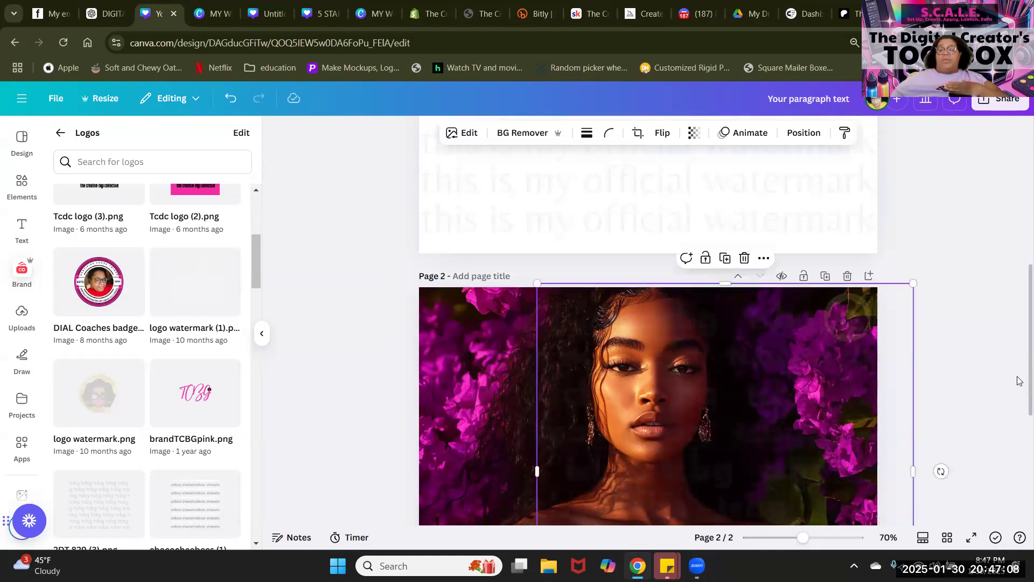
click(953, 326)
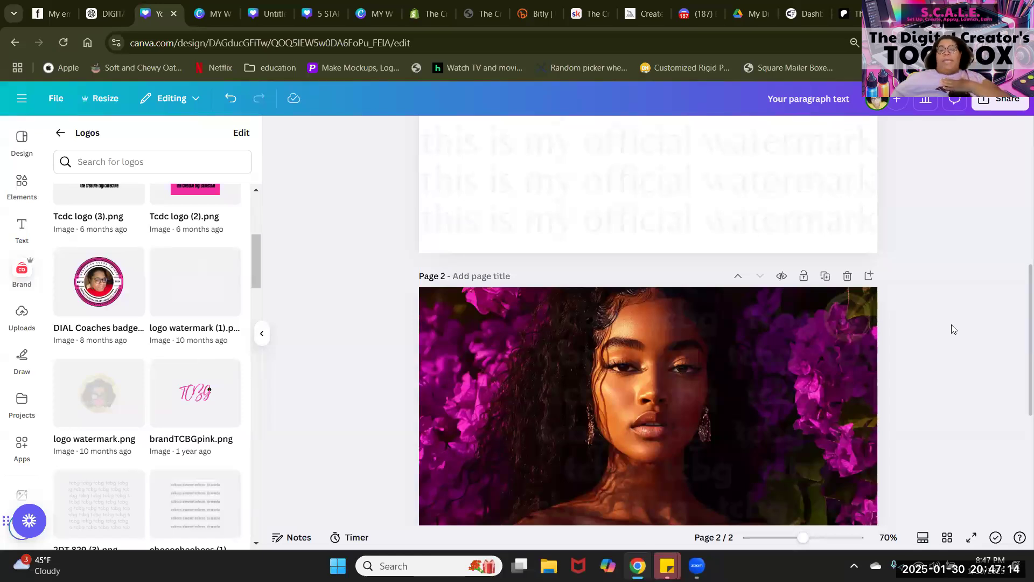
Step: Shrink the lower tcbg watermark, crop its right side, and extend its top edge up to the woman's chin
scroll(965, 267, down, 5)
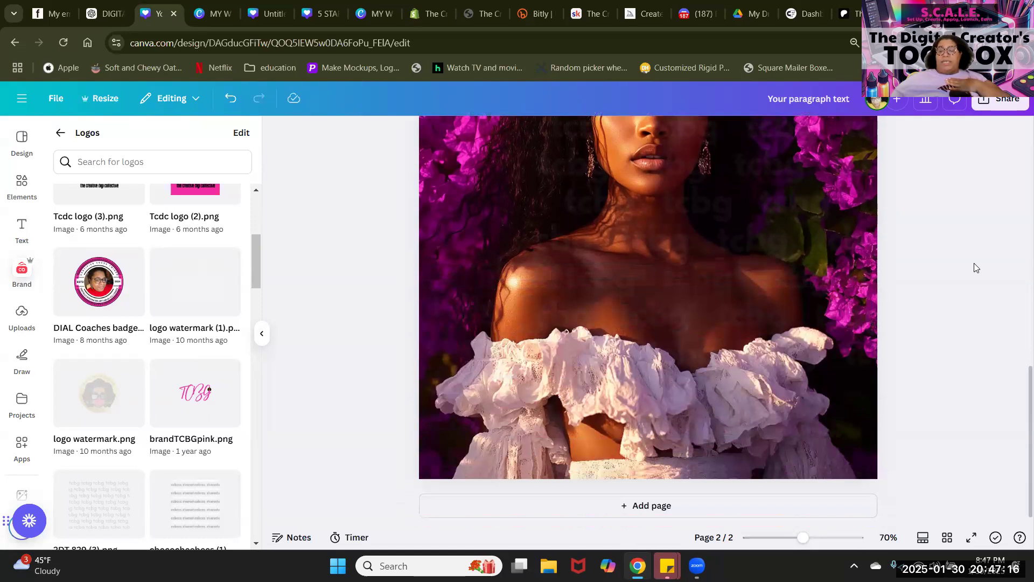
scroll(978, 268, up, 1)
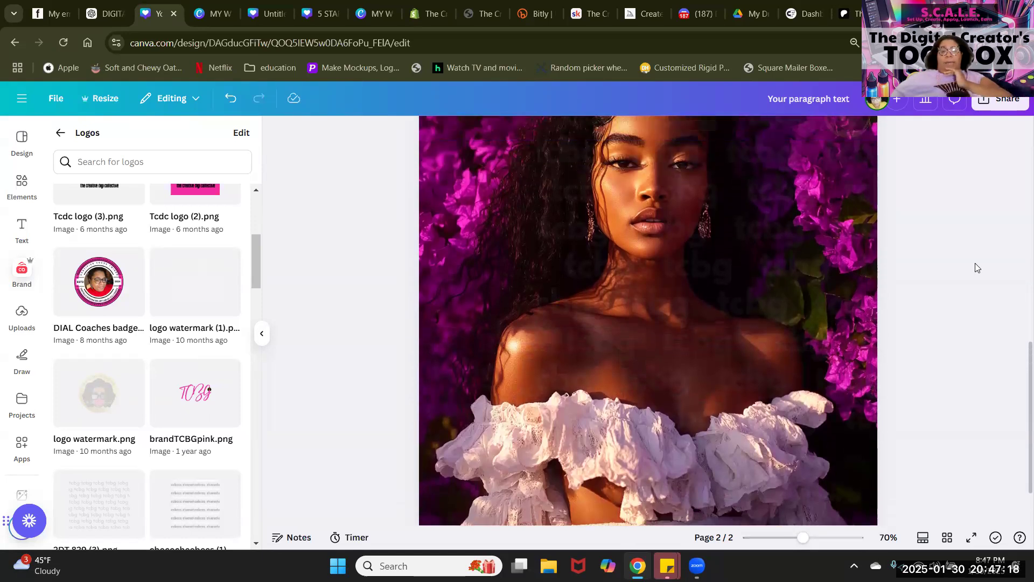
scroll(978, 267, up, 2)
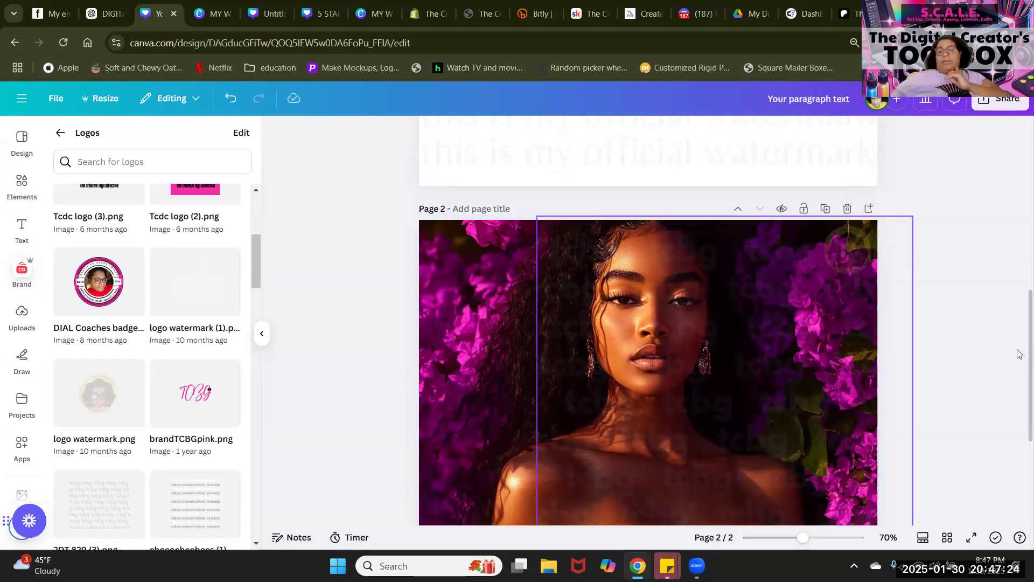
scroll(726, 354, down, 4)
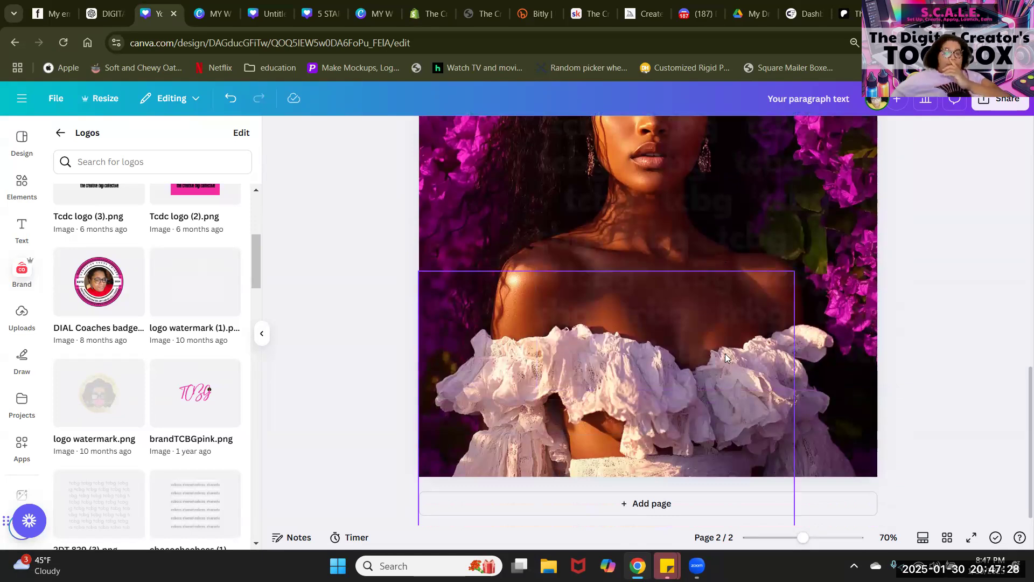
click(778, 284)
drag(795, 271, 763, 304)
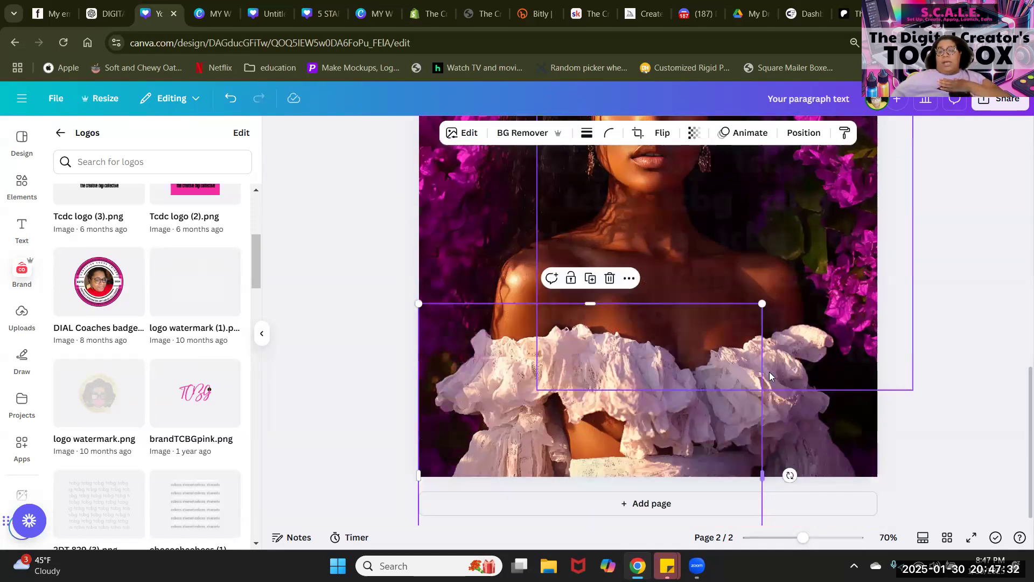
drag(762, 474, 679, 475)
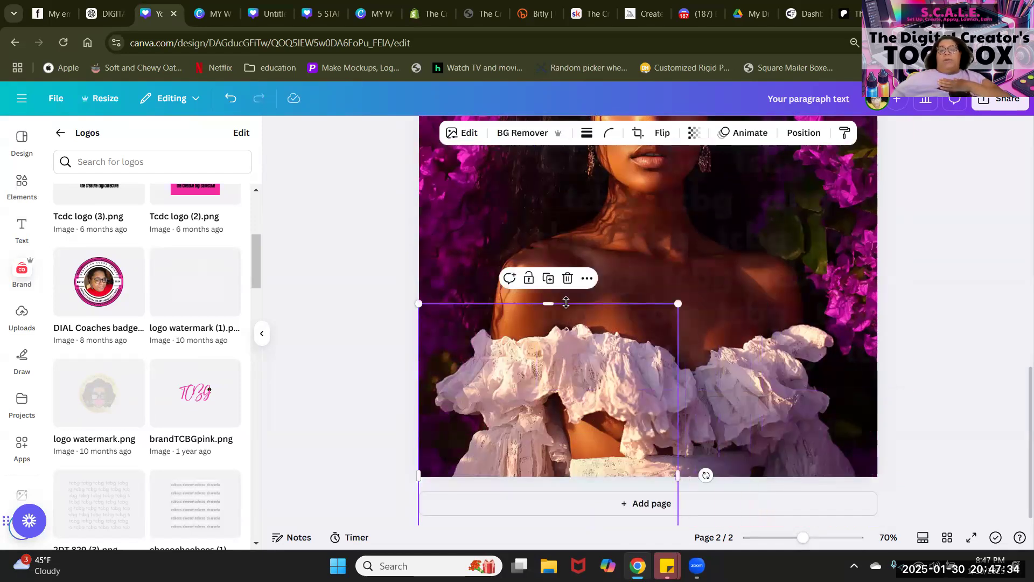
drag(548, 303, 549, 172)
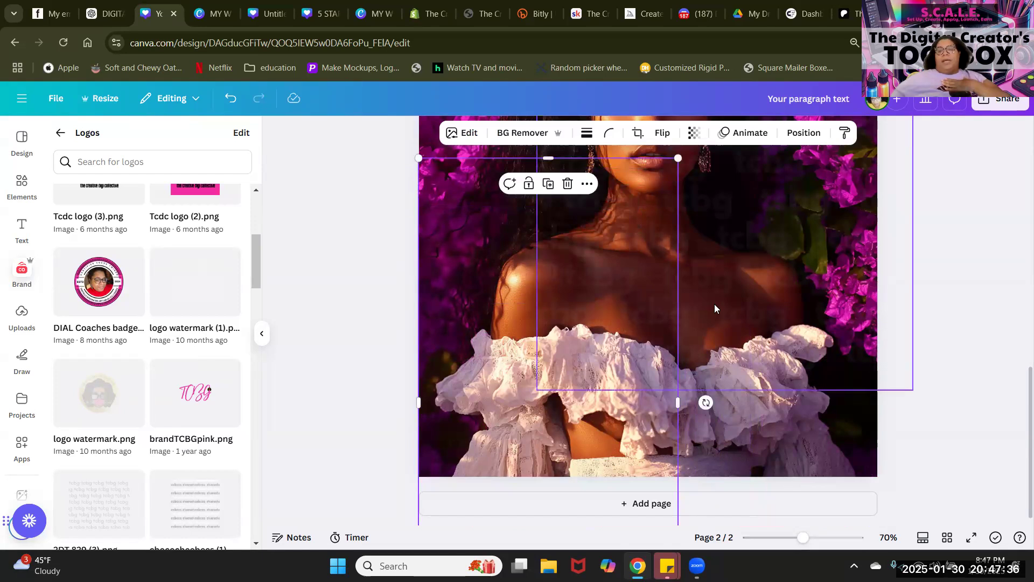
click(952, 296)
Step: Examine how the layered tcbg watermarks cover the portrait from the face down to the dress
scroll(869, 300, up, 5)
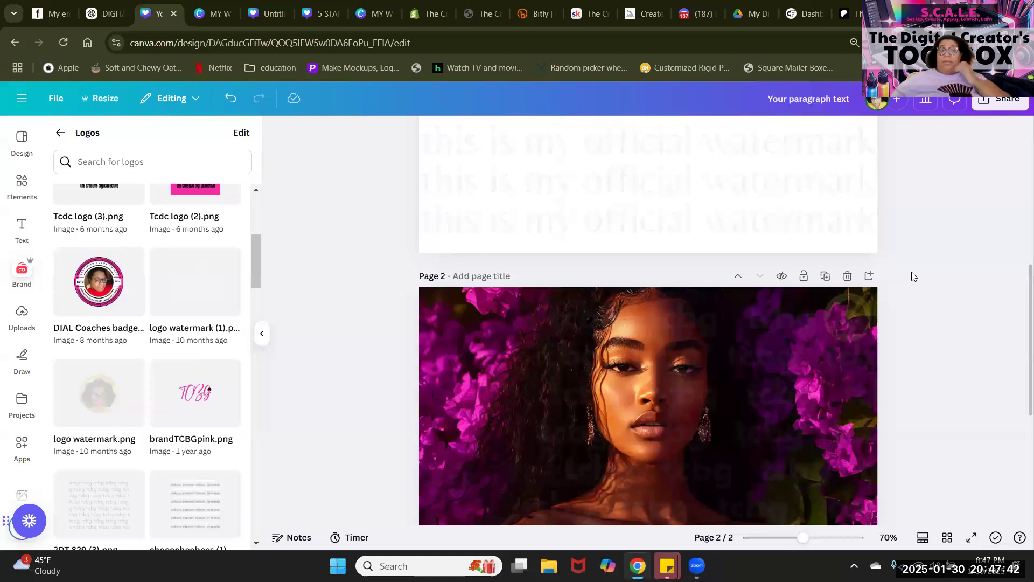
scroll(364, 333, down, 5)
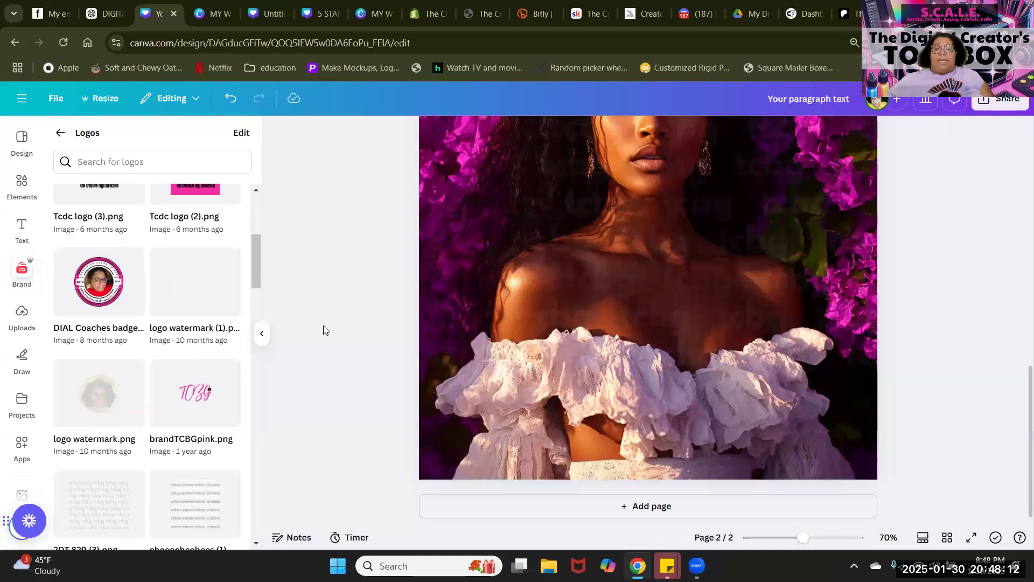
scroll(324, 326, up, 5)
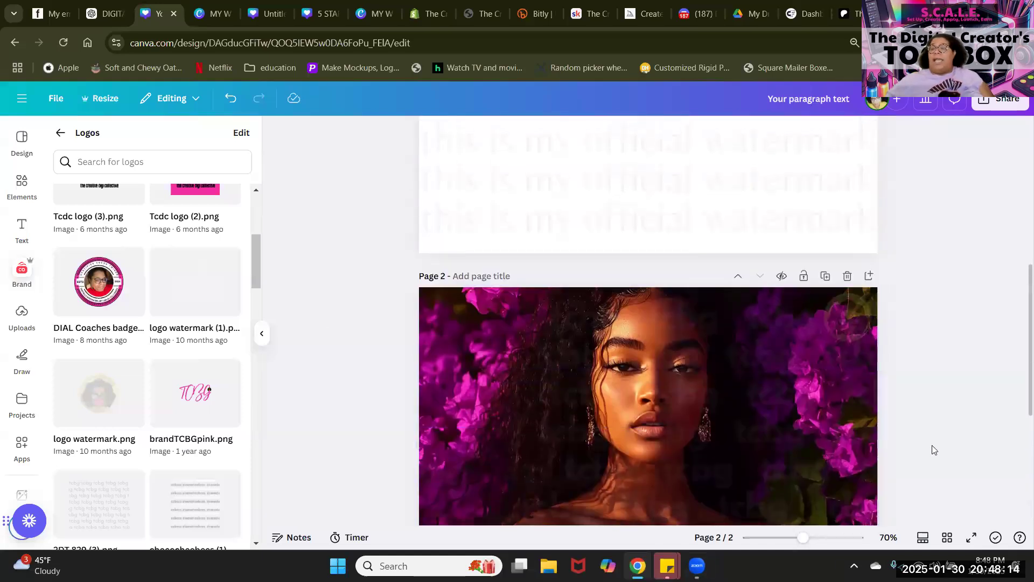
scroll(905, 372, down, 4)
scroll(899, 376, down, 1)
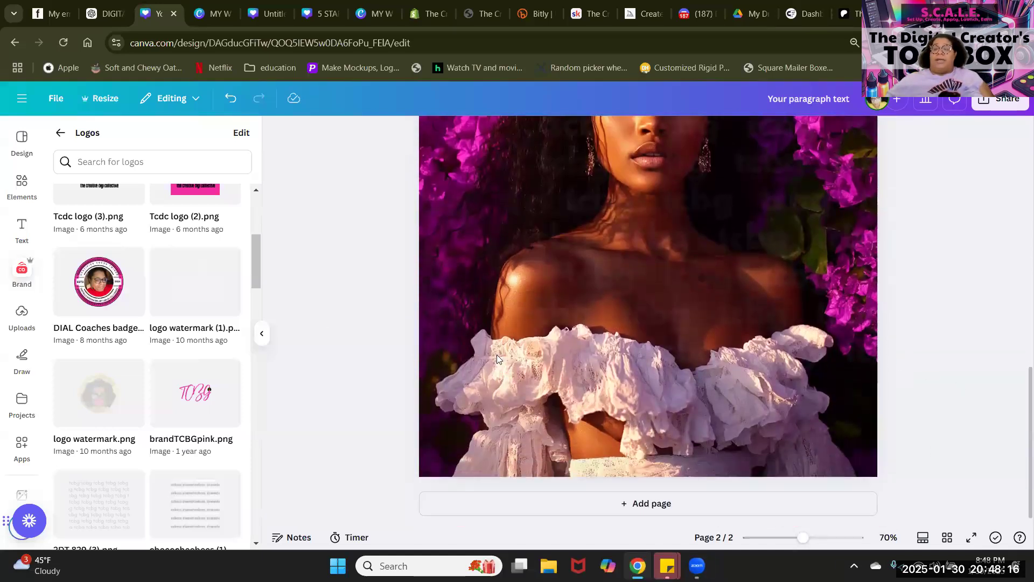
click(584, 215)
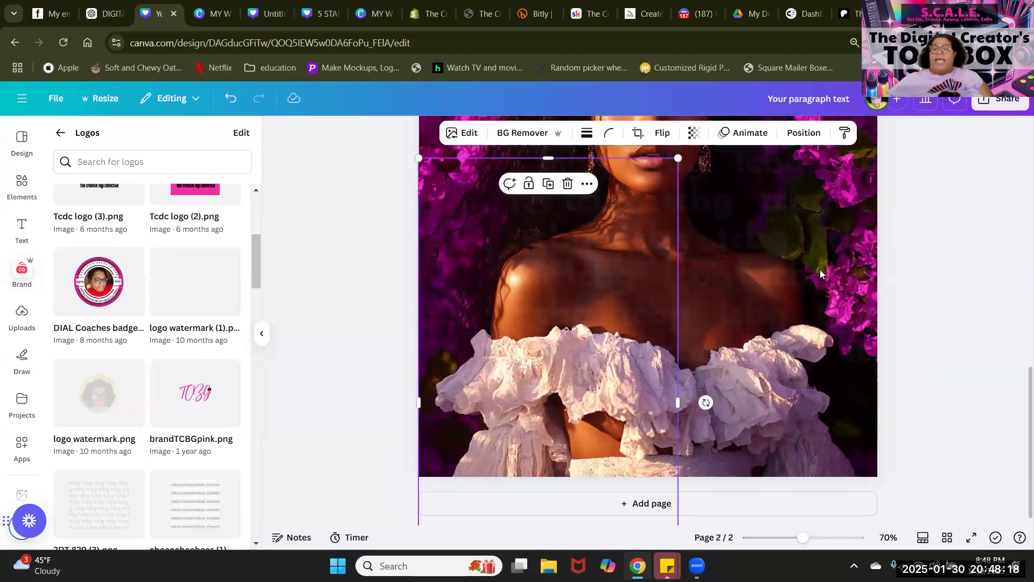
click(866, 235)
scroll(867, 235, up, 5)
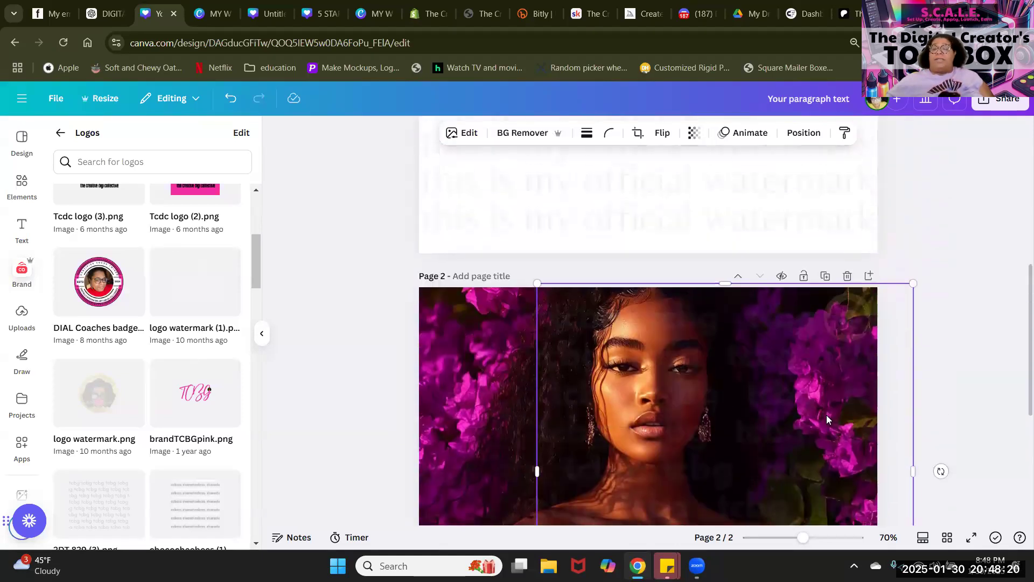
click(1000, 99)
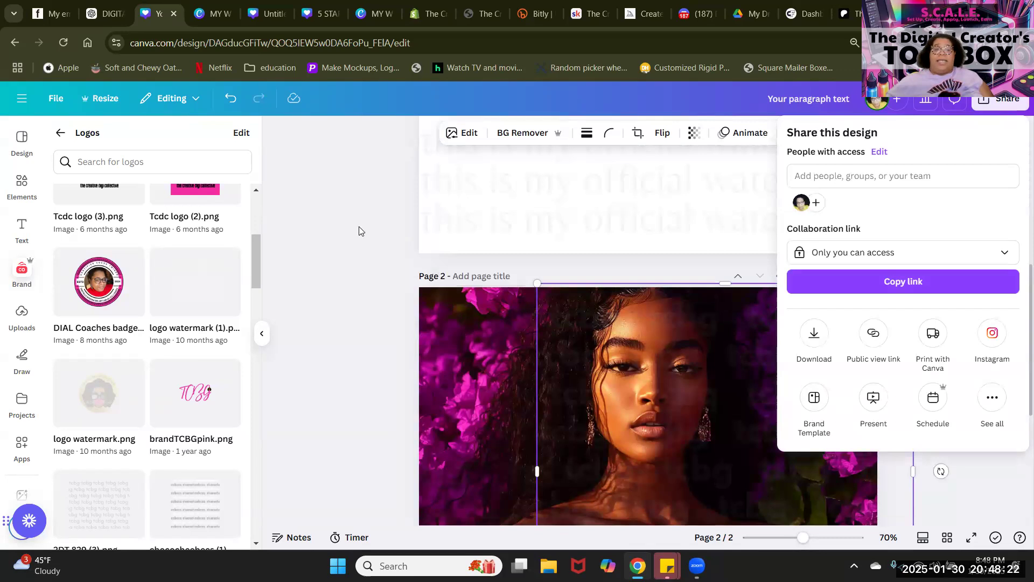
click(332, 230)
scroll(332, 230, down, 4)
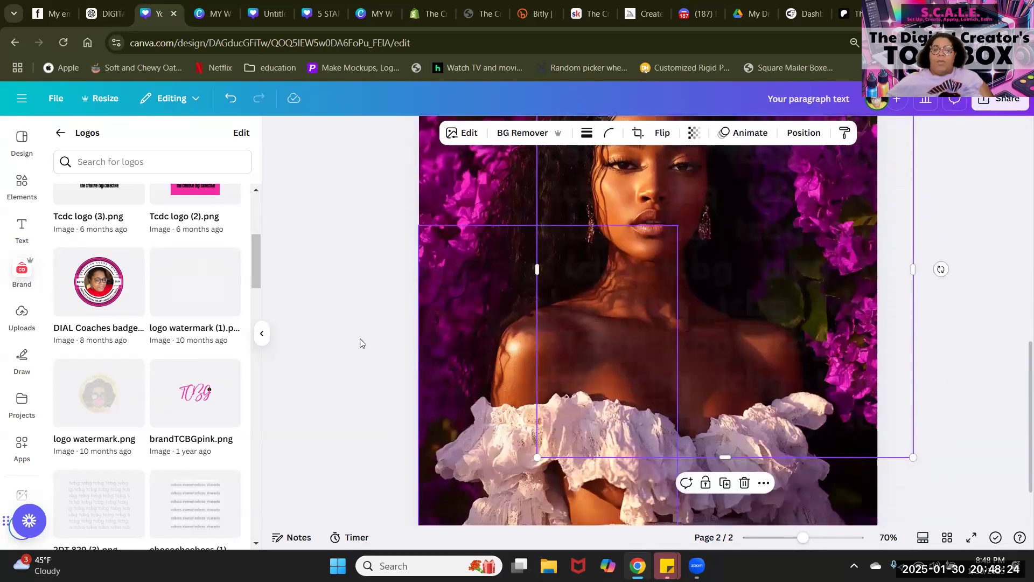
click(330, 338)
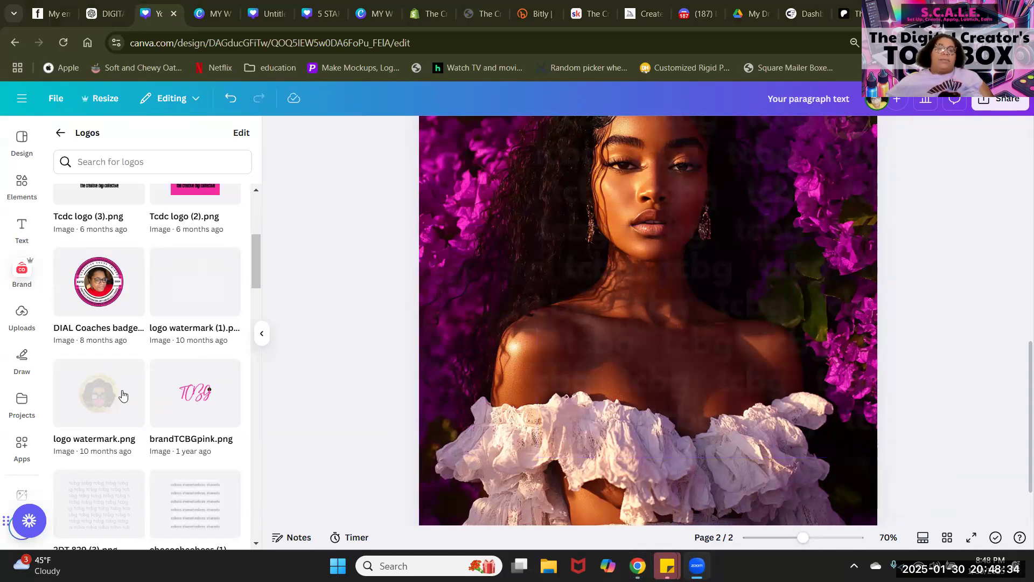
Step: Add the round gold The Creative Brown Girl logo from the brand kit's logos to the portrait page
scroll(86, 397, down, 5)
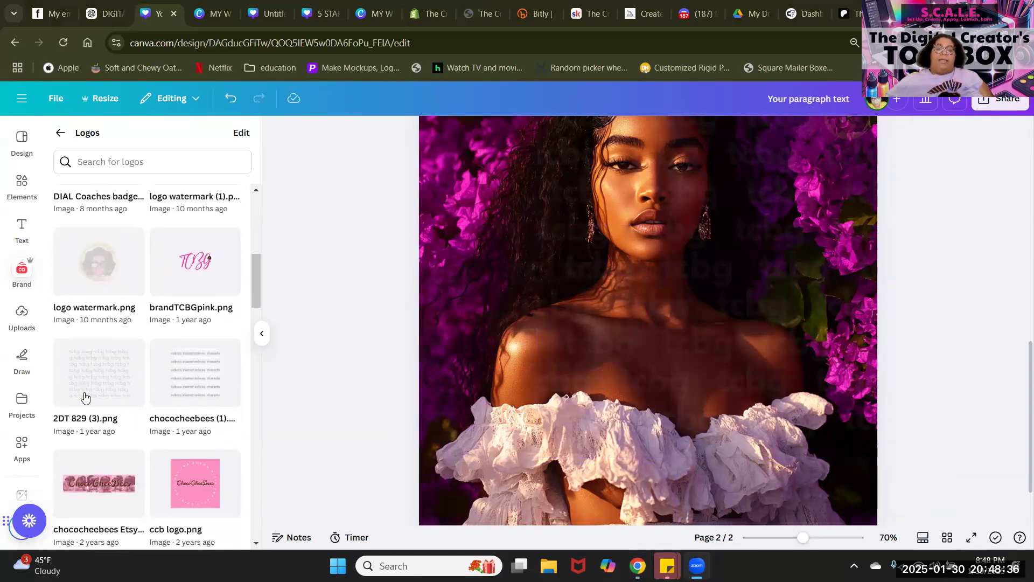
scroll(84, 397, down, 10)
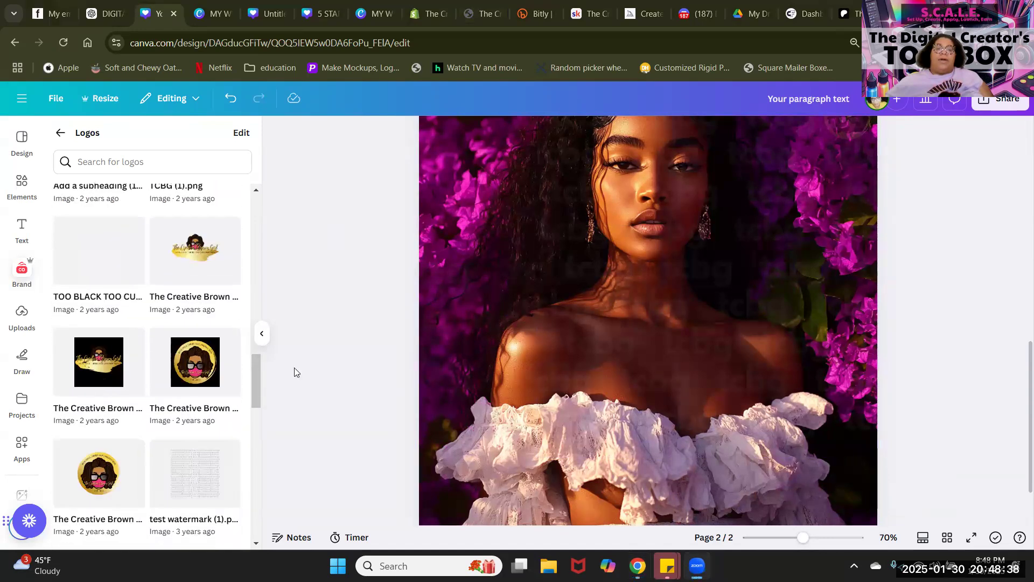
click(137, 459)
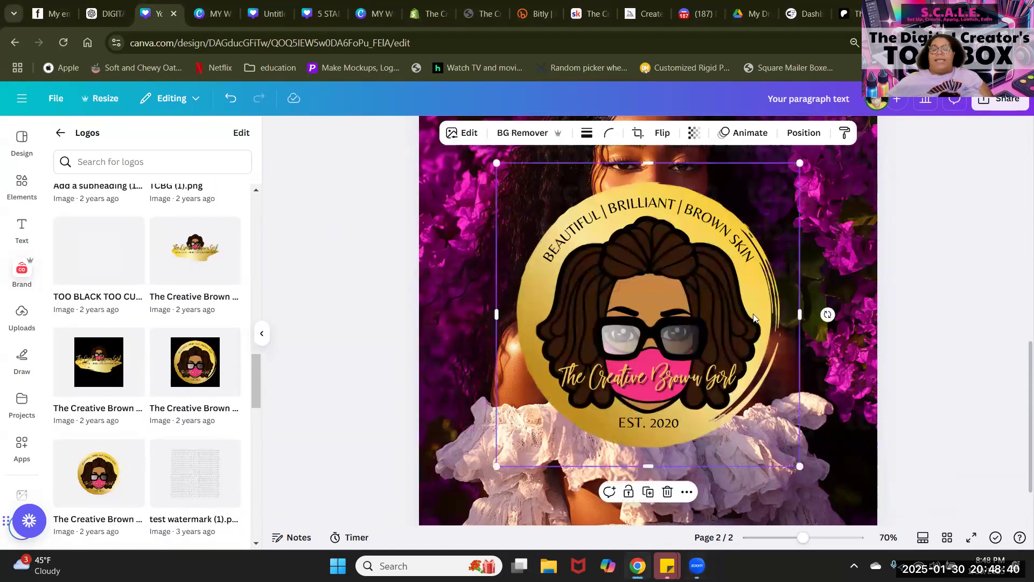
Step: Shrink the round gold logo to a tiny dot over the dark area beside the woman's face
scroll(663, 399, up, 5)
scroll(781, 366, down, 3)
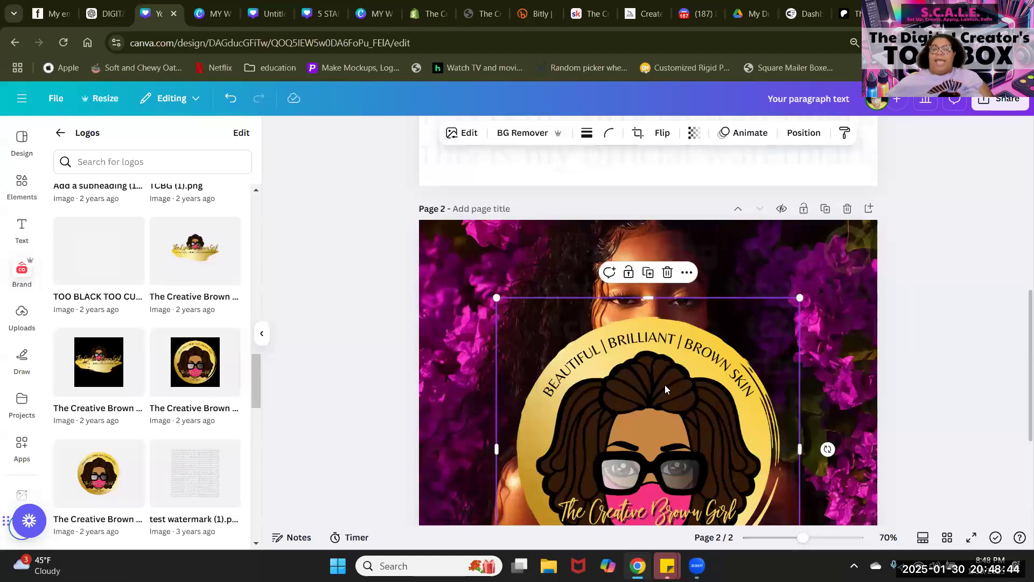
scroll(665, 384, down, 3)
drag(494, 398, 781, 146)
scroll(596, 284, up, 3)
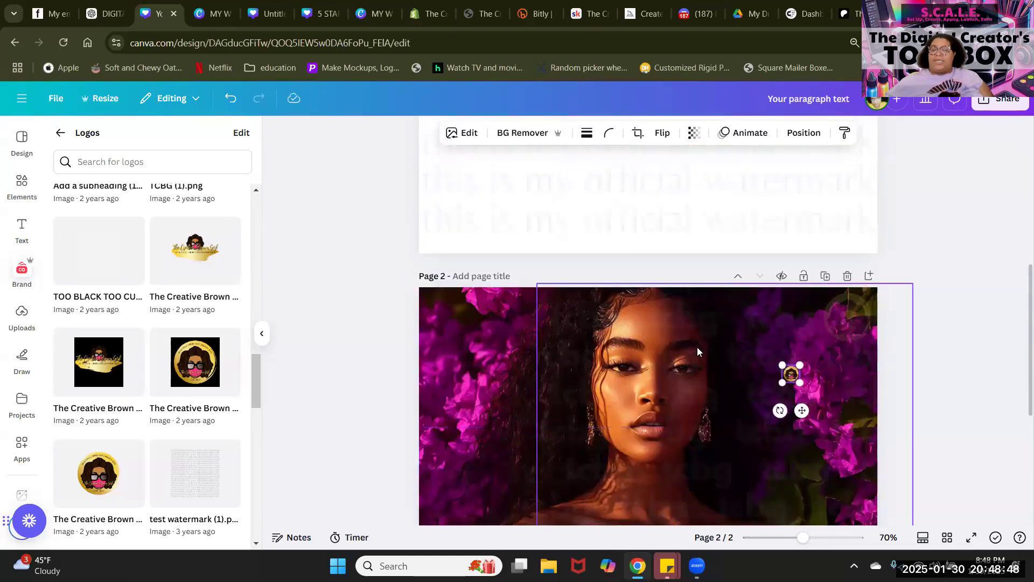
drag(799, 381, 790, 373)
Step: Zoom in on the portrait and move the tiny gold logo onto the iris of the woman's eye nearest it
drag(812, 548, 848, 547)
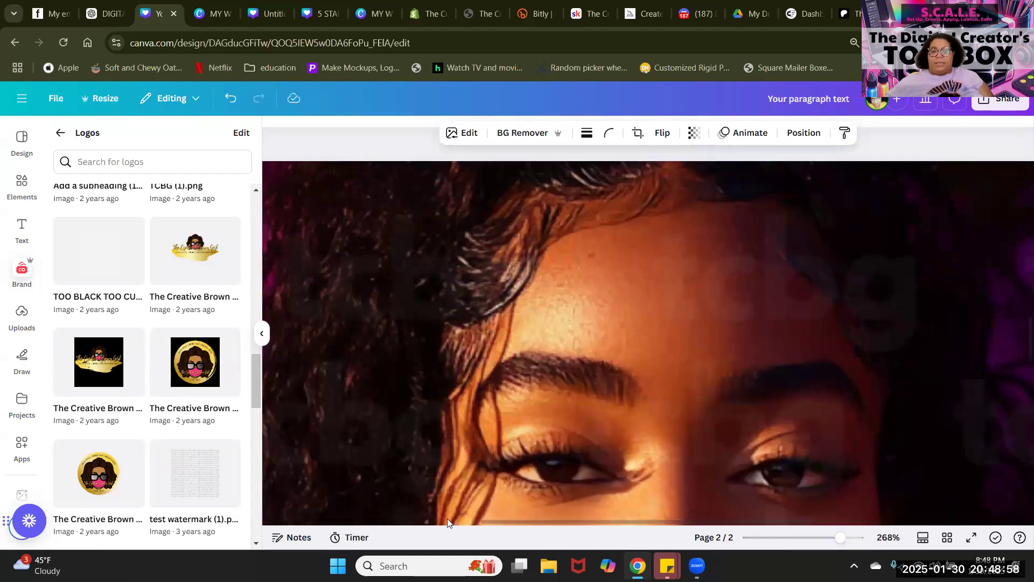
drag(514, 521, 464, 521)
drag(638, 522, 697, 519)
drag(766, 473, 380, 503)
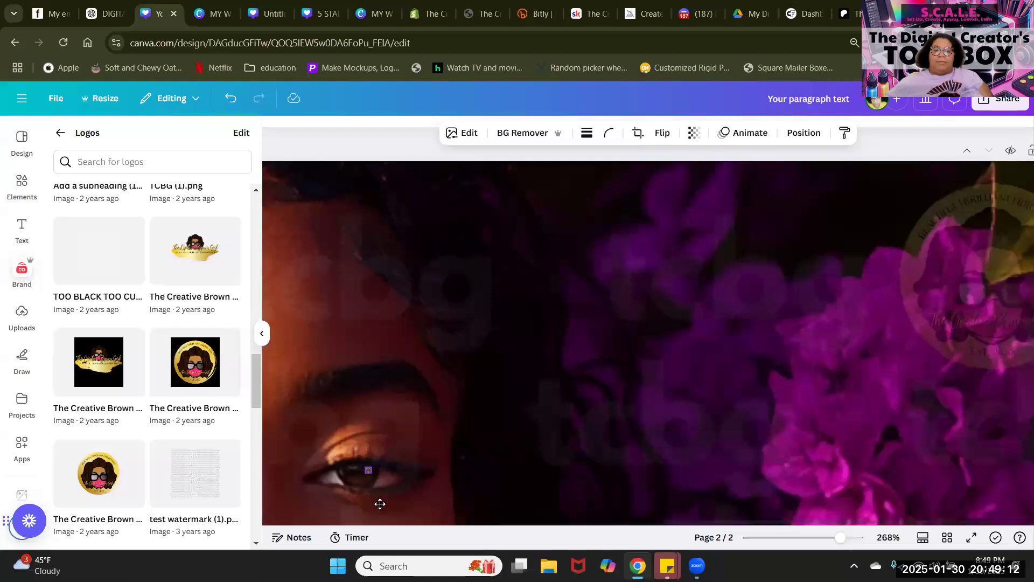
Step: Examine the tiny gold logo hidden in the woman's eye at 500% zoom
drag(852, 537, 870, 537)
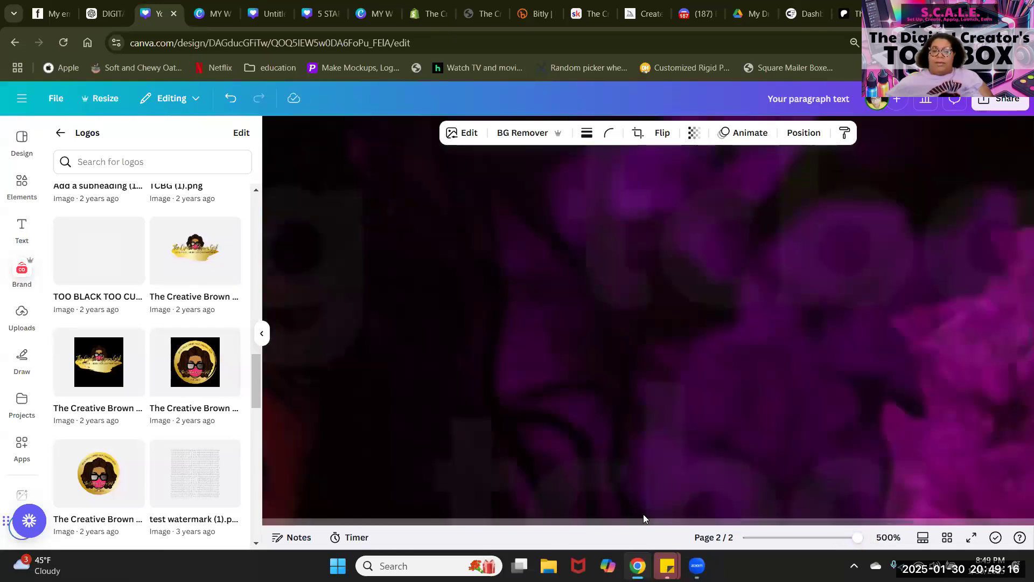
drag(813, 526, 700, 531)
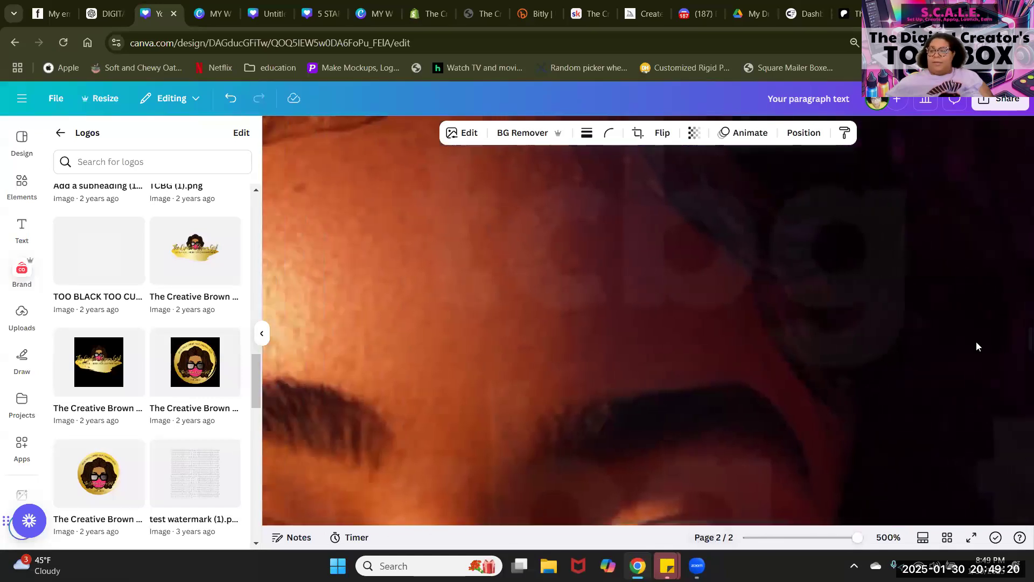
scroll(1017, 292, up, 1)
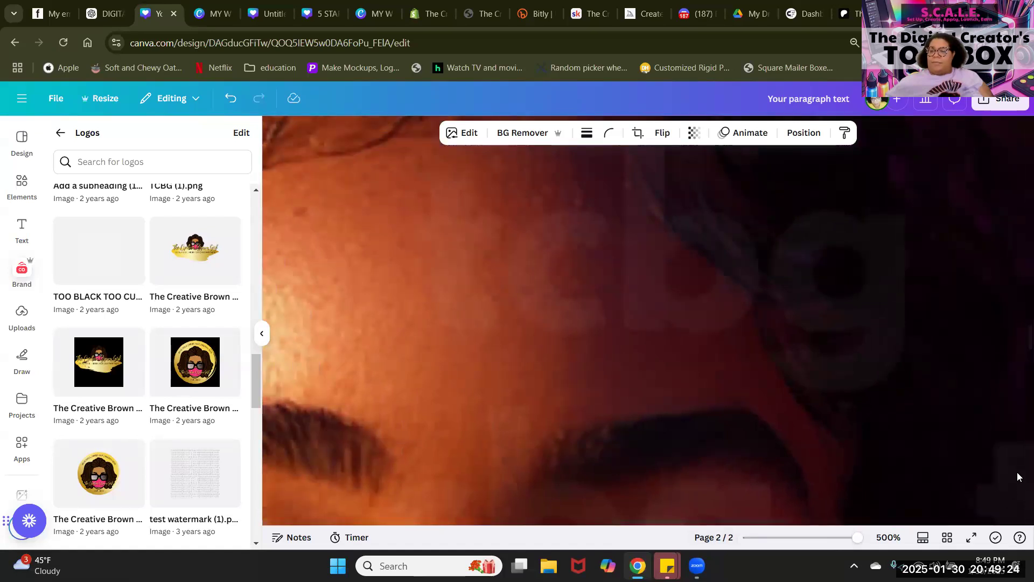
scroll(1018, 479, down, 1)
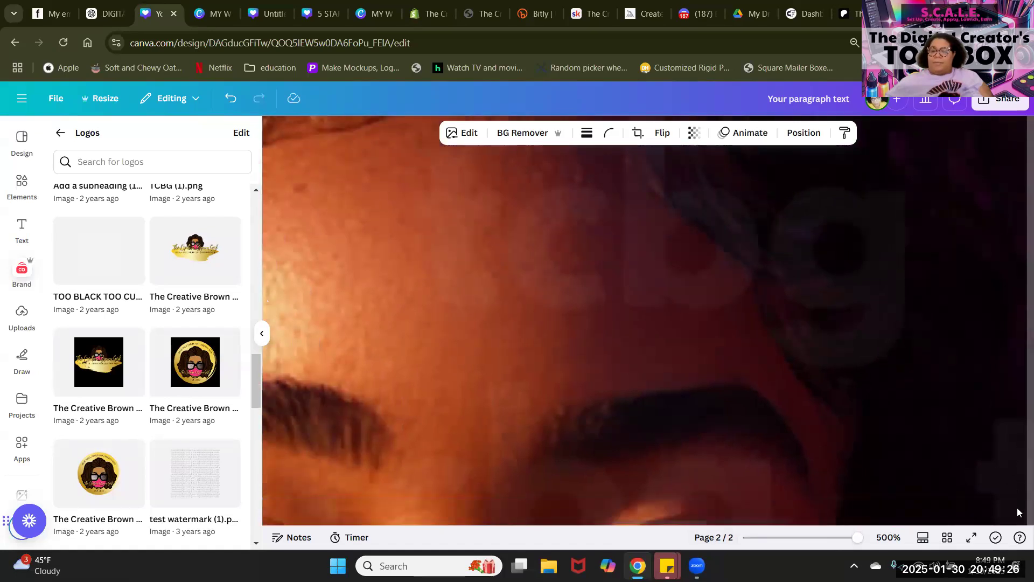
scroll(1017, 504, down, 5)
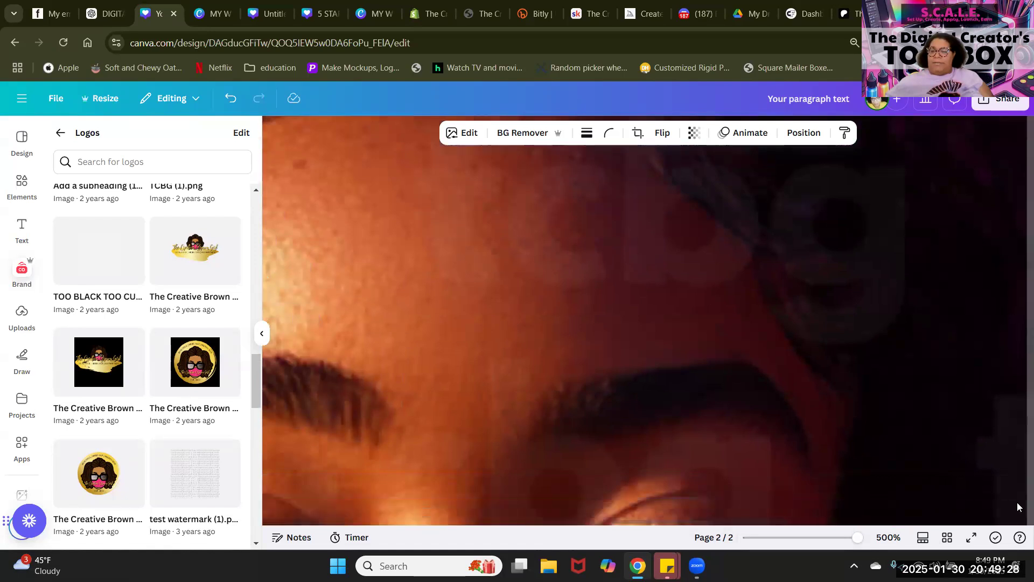
scroll(1008, 499, down, 2)
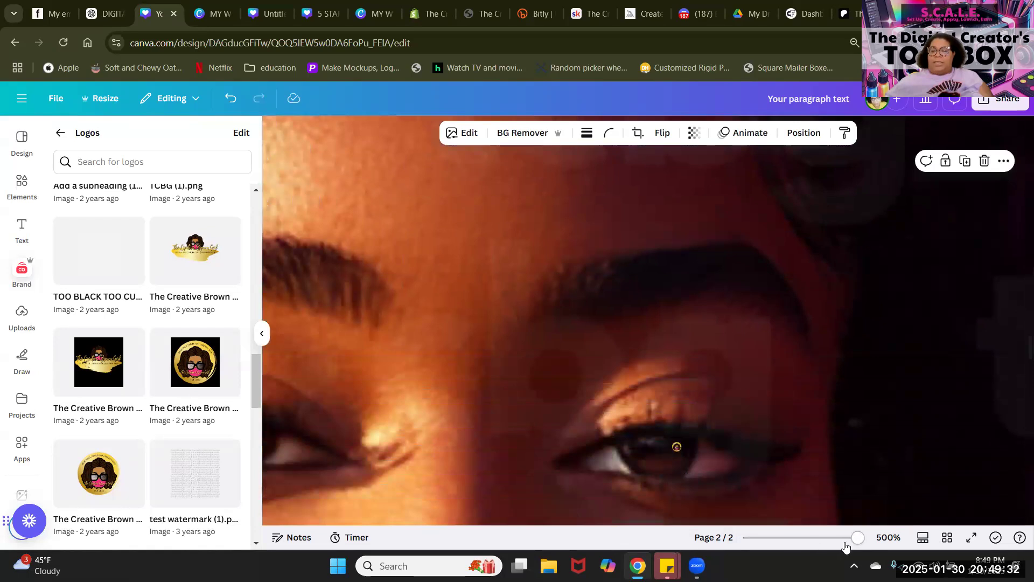
Step: View the watermarked portrait in full screen to check how noticeable the hidden logo is, and return to the editor with nothing selected
drag(857, 538, 806, 548)
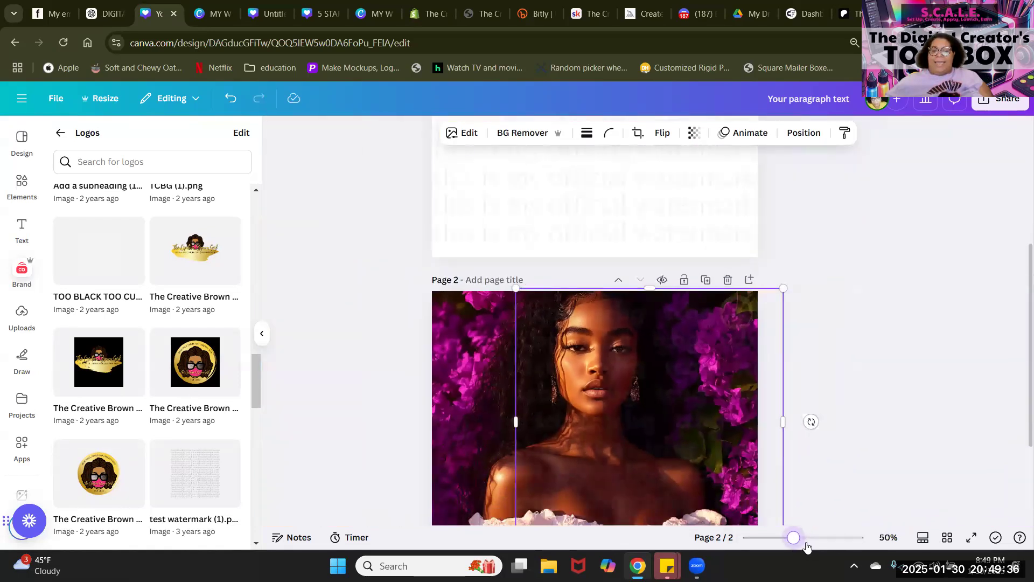
click(971, 538)
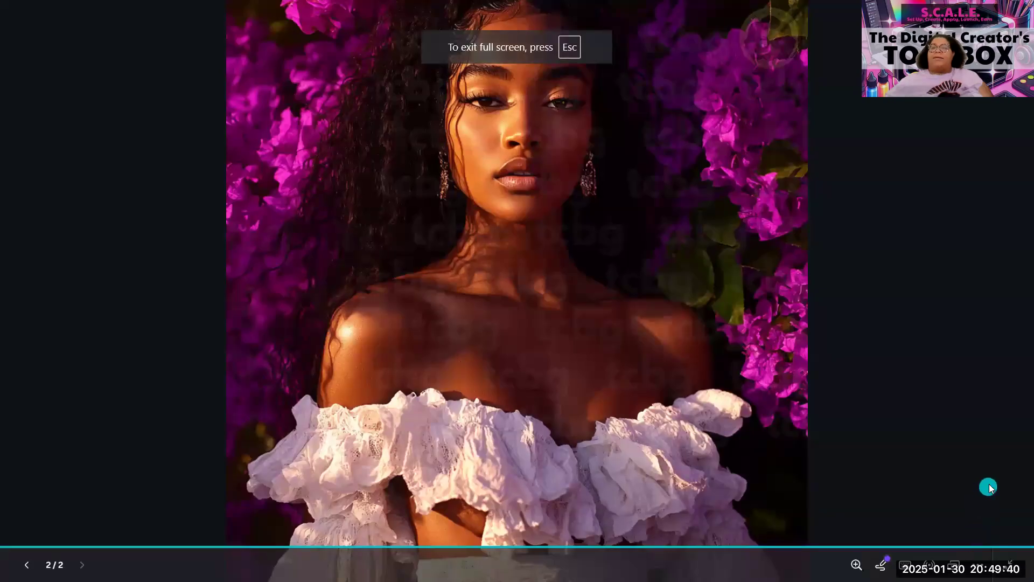
mouse_move(501, 4)
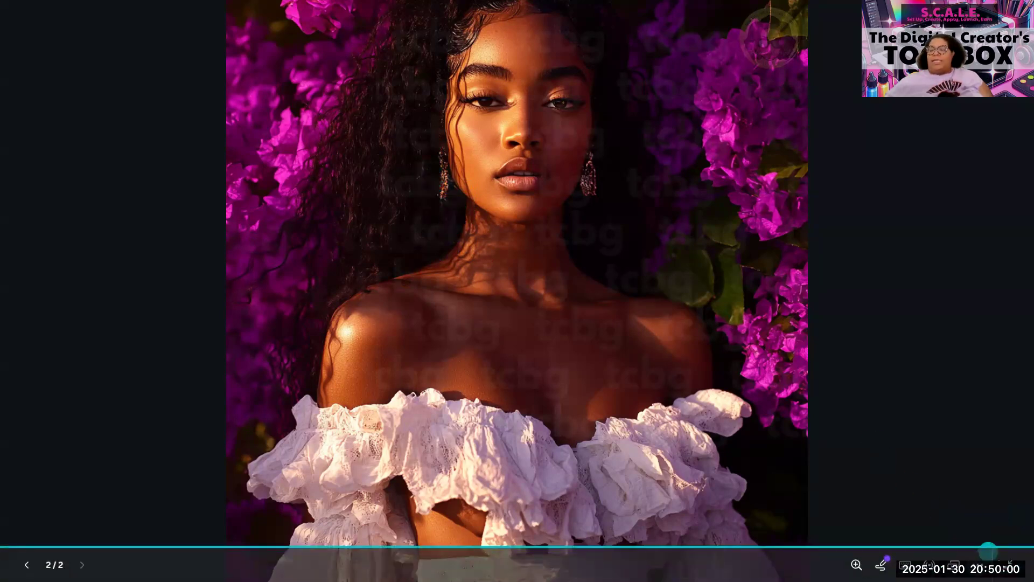
click(991, 563)
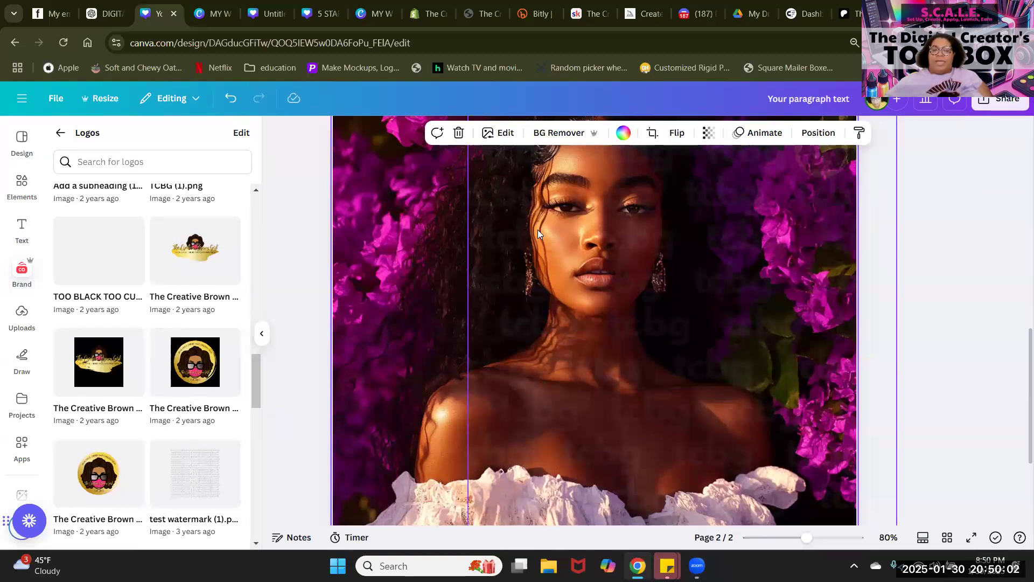
click(884, 277)
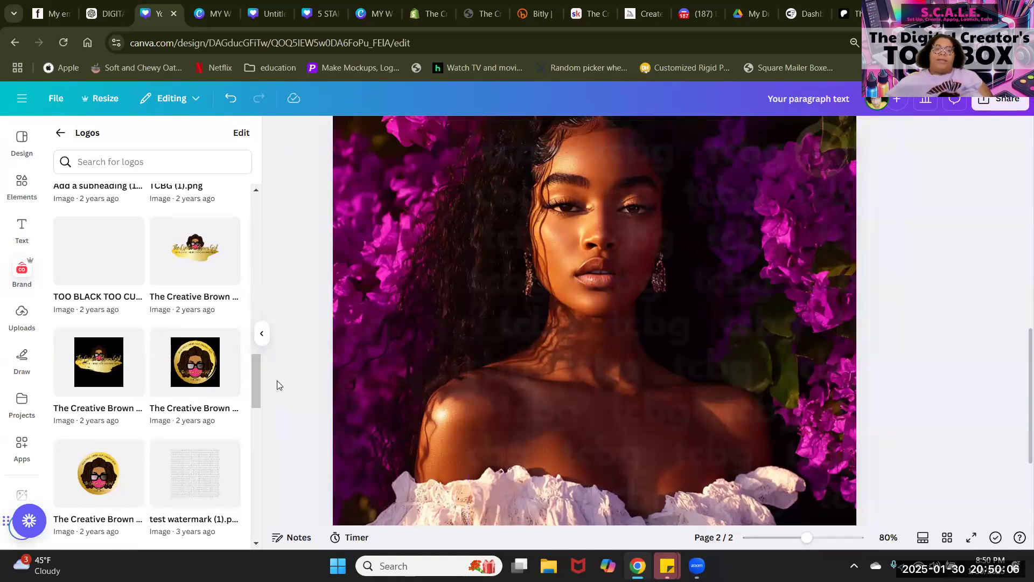
Step: Show the brand kit's logos beside the text watermark on page 1 and hide them again
click(261, 334)
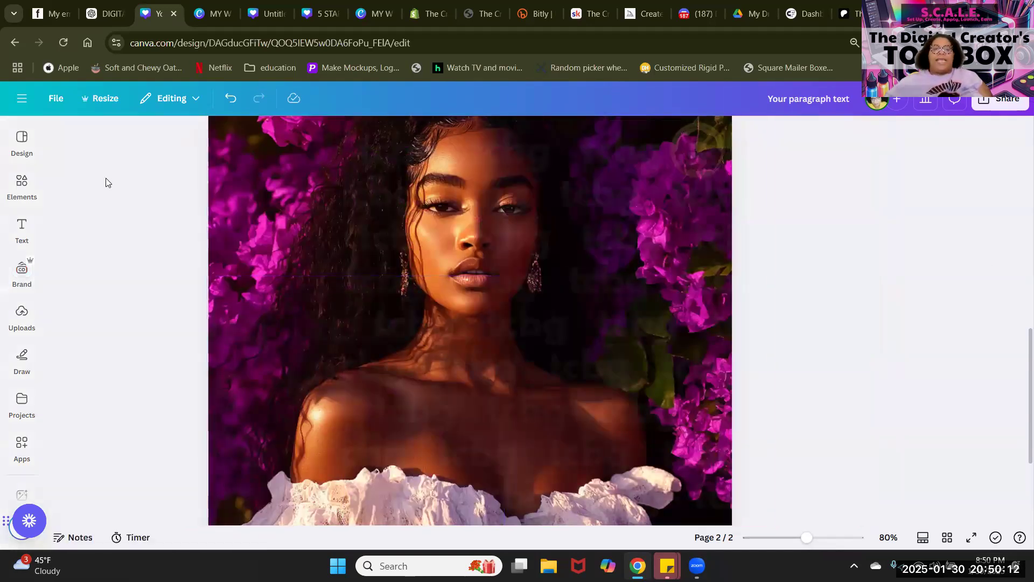
scroll(849, 351, up, 8)
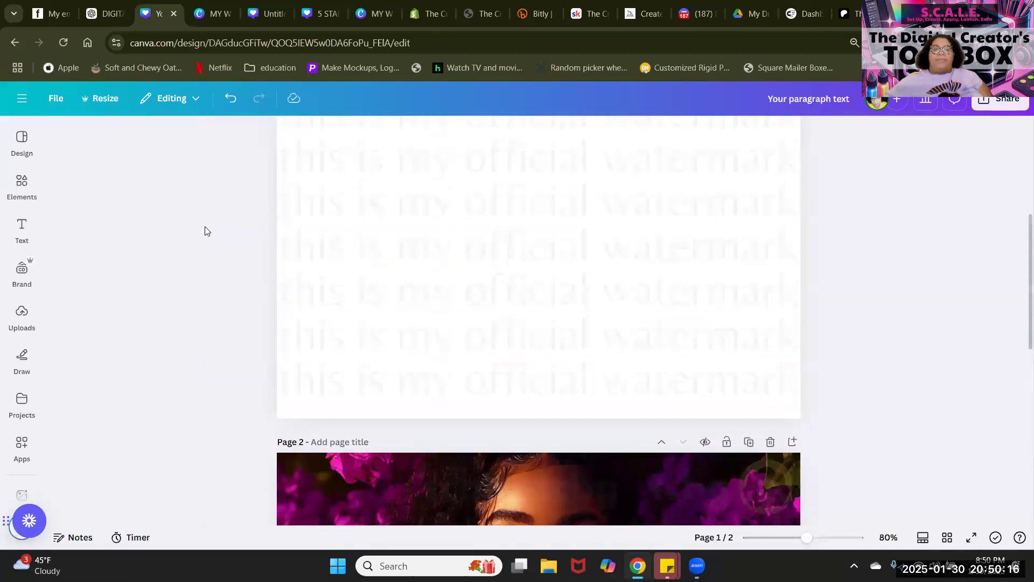
click(22, 274)
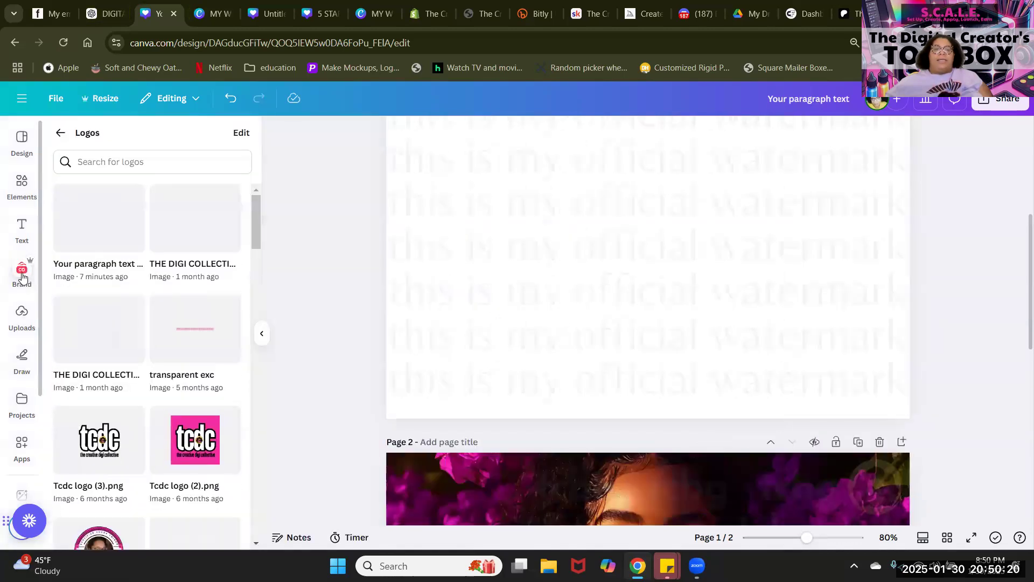
click(22, 276)
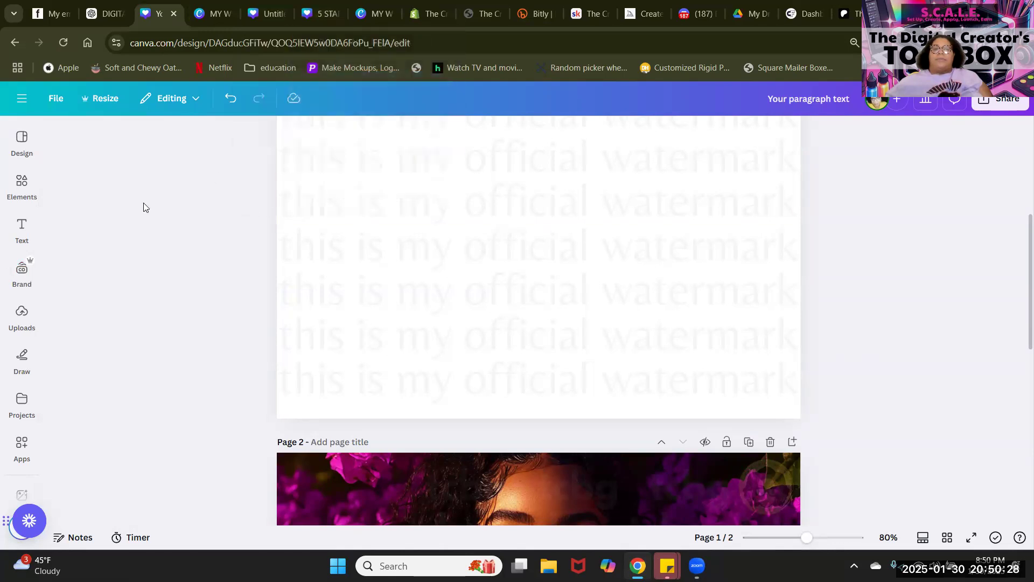
Step: Switch to the 5 STAR REVIEWS design and examine the faint logo and text watermarks behind the first reviews
click(309, 16)
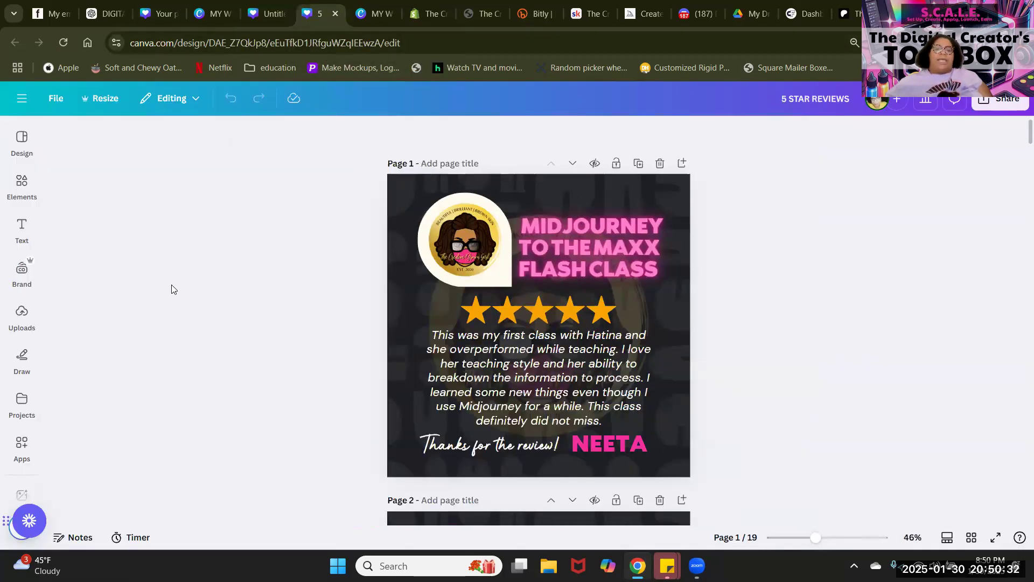
scroll(189, 281, down, 10)
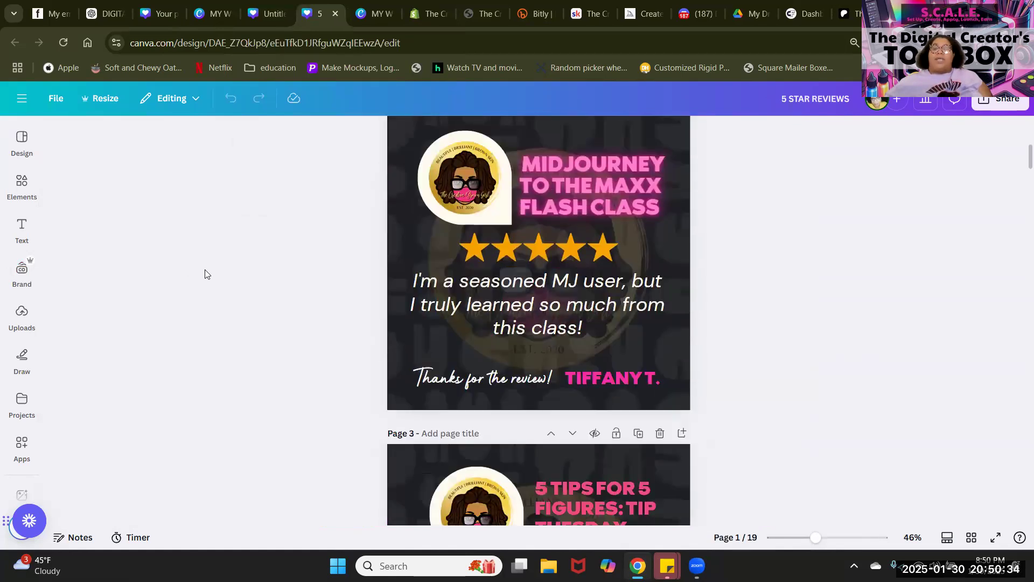
scroll(204, 274, up, 10)
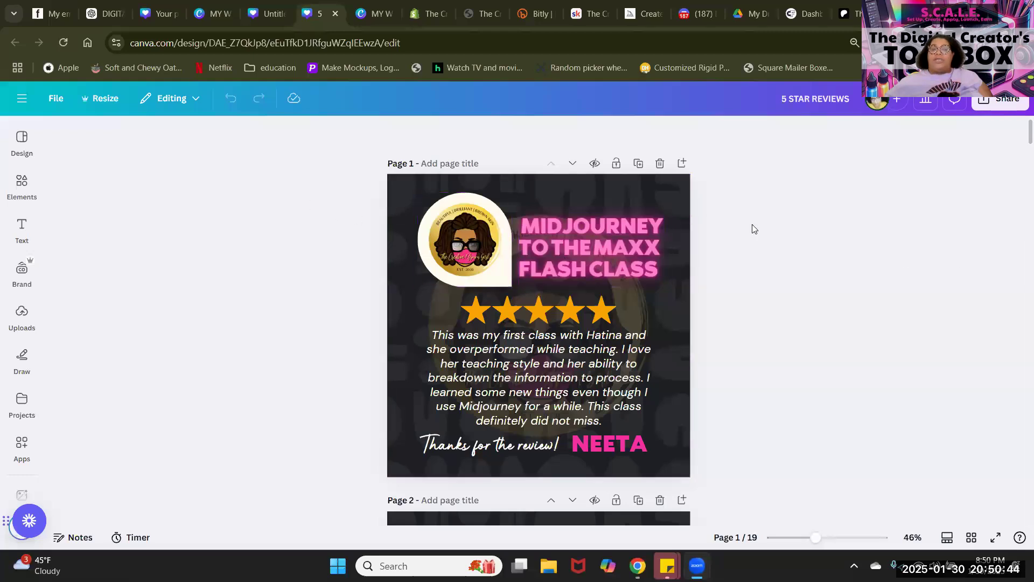
scroll(732, 406, down, 1)
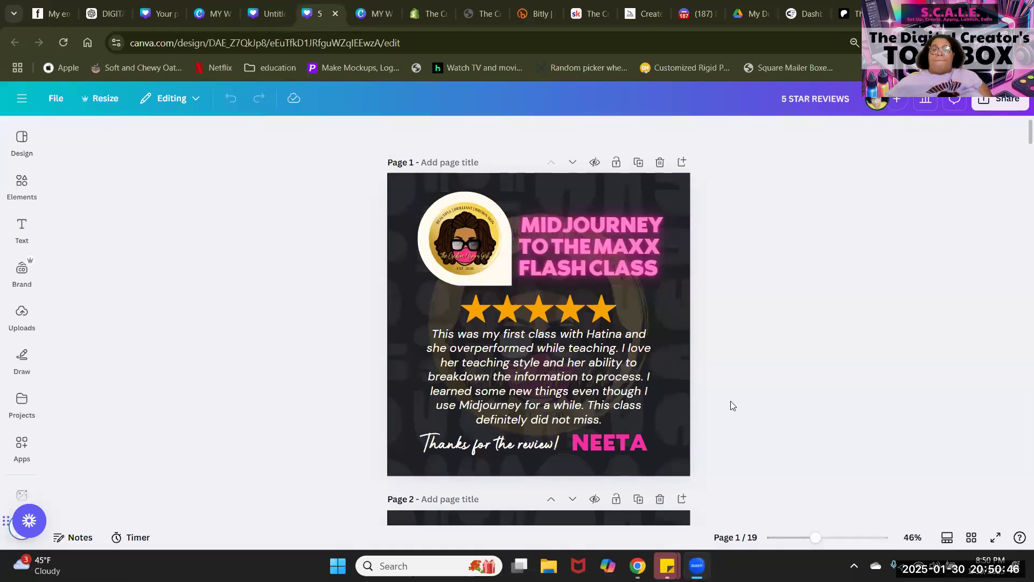
scroll(564, 148, up, 1)
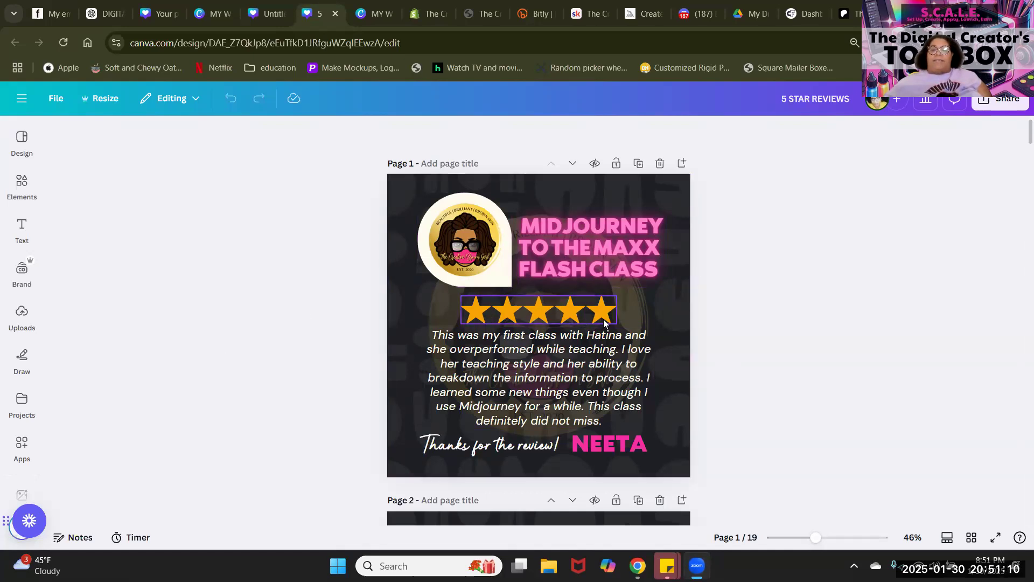
Step: Select the reviewer name, class title, review text and background of the page 1 review in turn to inspect the template's parts
click(623, 446)
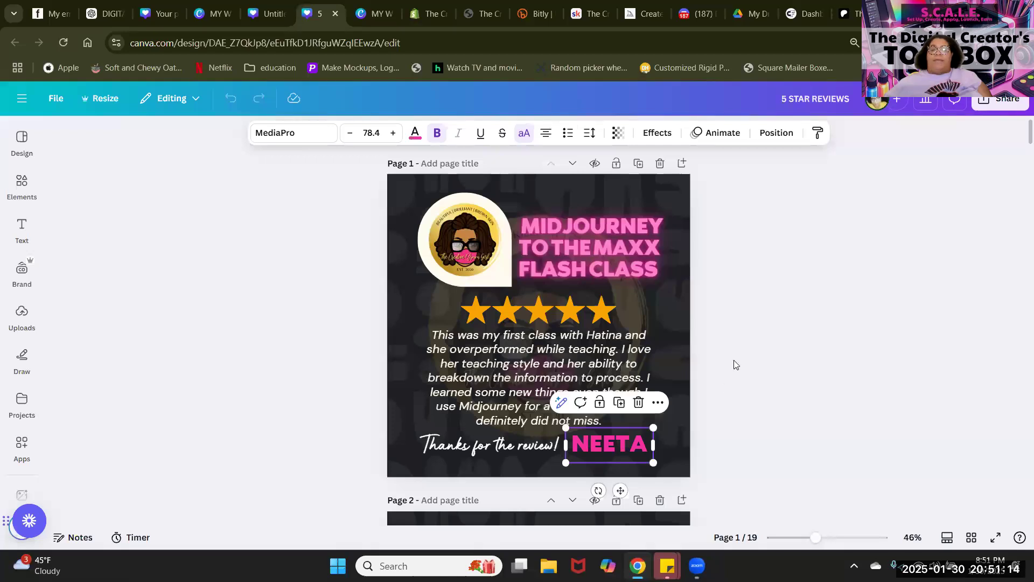
click(614, 251)
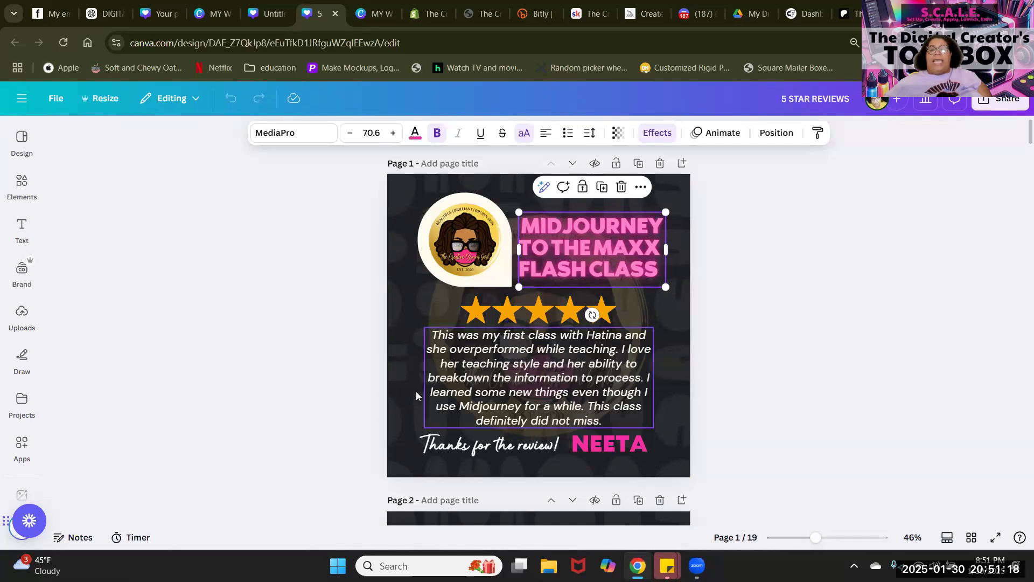
click(540, 383)
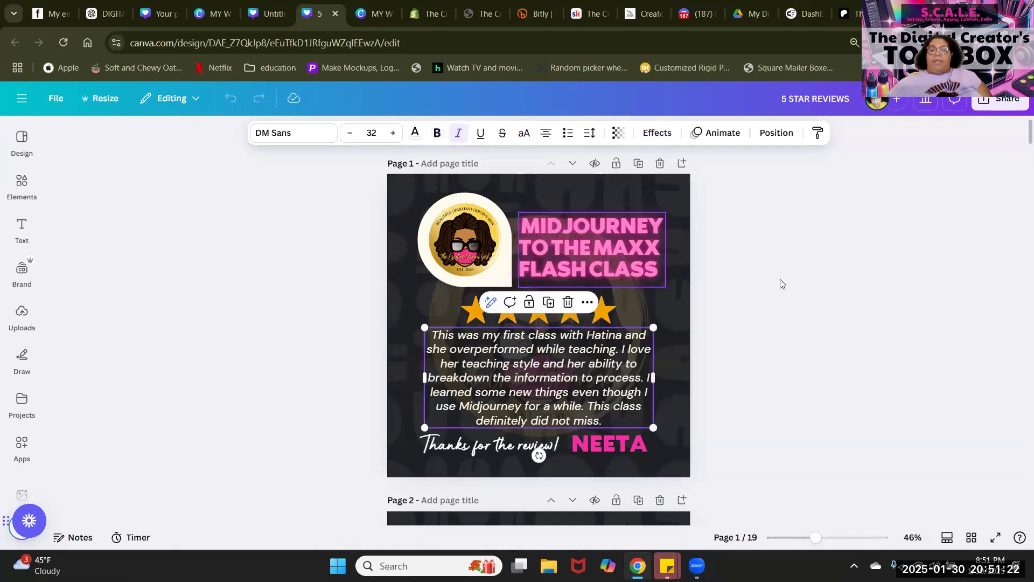
click(944, 305)
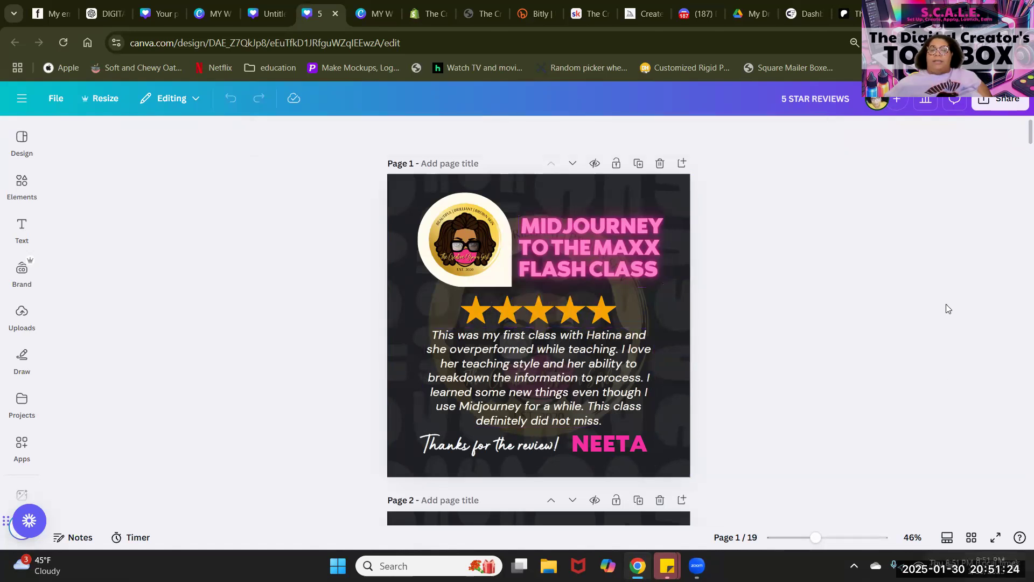
click(651, 189)
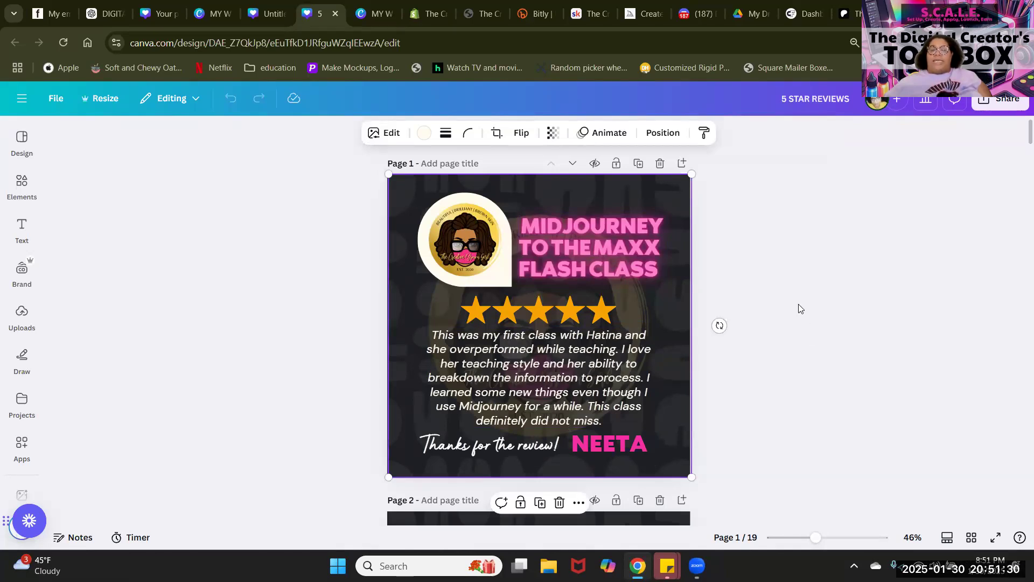
Step: Browse the remaining reviews down to page 13 to compare how the same branded template is reused
scroll(799, 304, down, 4)
scroll(799, 305, down, 20)
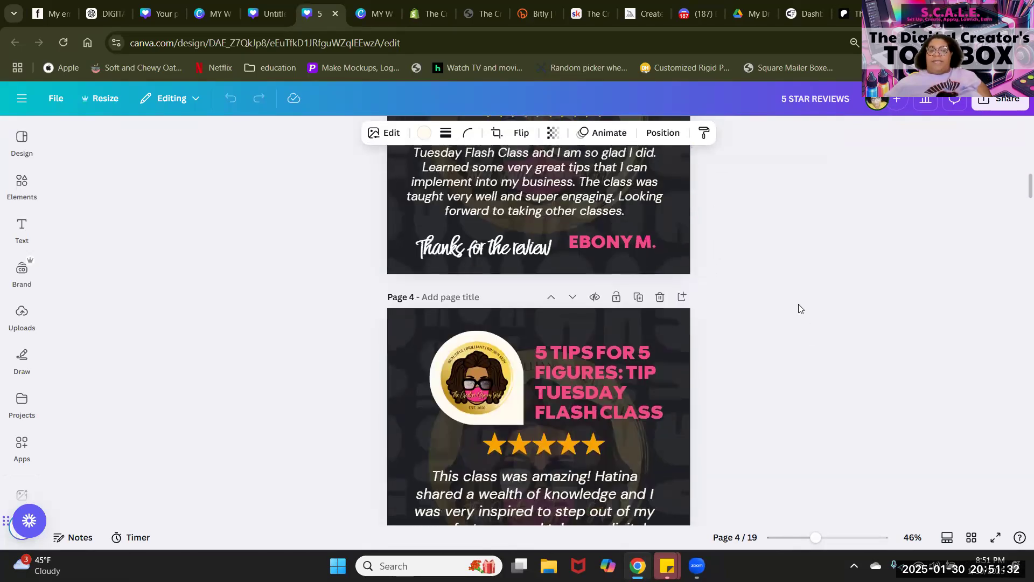
scroll(799, 305, down, 20)
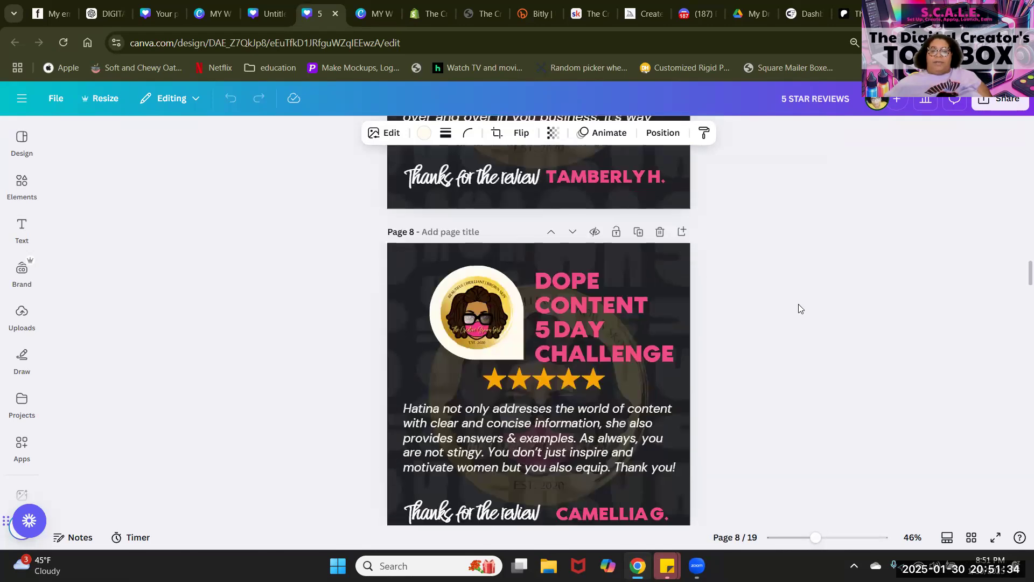
scroll(799, 309, down, 20)
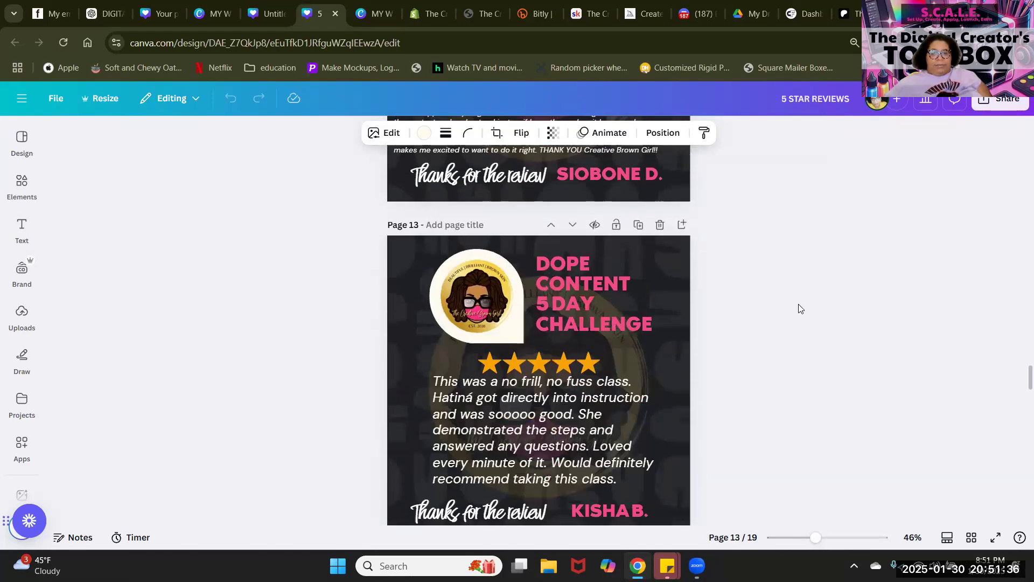
Step: Compare the dark and pink review layouts from page 13 to page 19, checking how each carries the faint brand watermark
scroll(798, 308, down, 10)
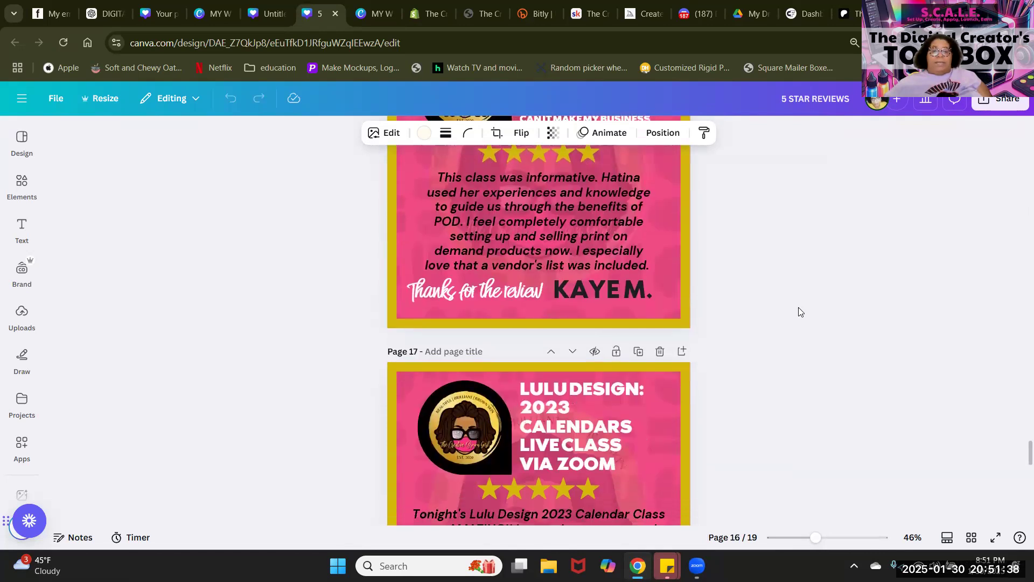
scroll(799, 307, down, 5)
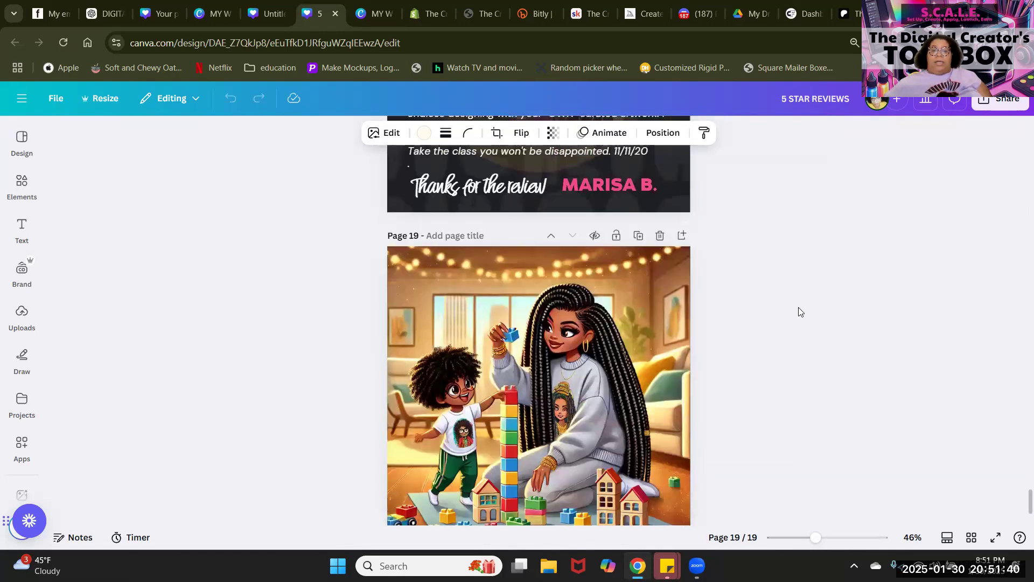
scroll(799, 307, up, 6)
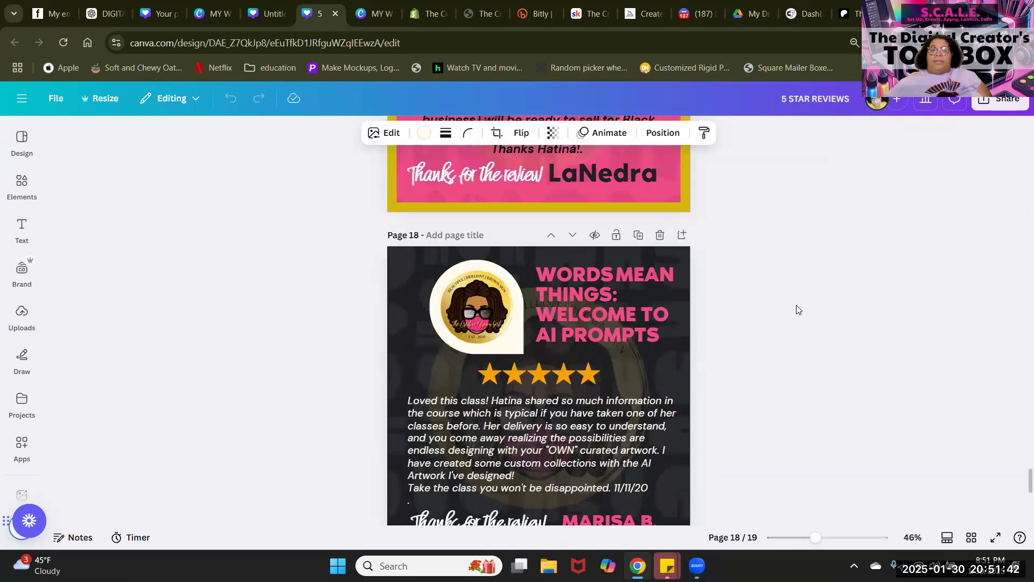
scroll(641, 298, up, 5)
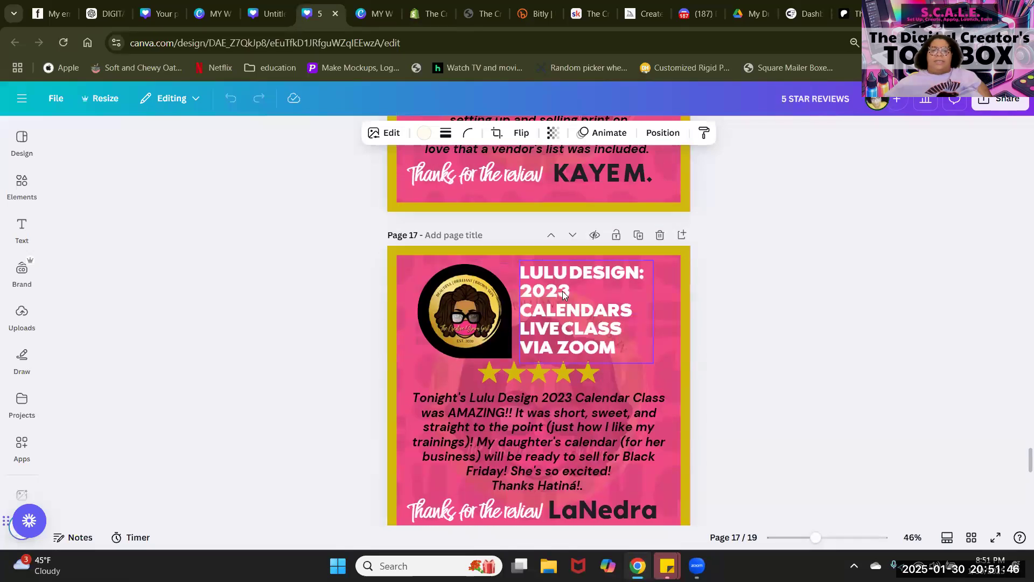
scroll(664, 414, up, 8)
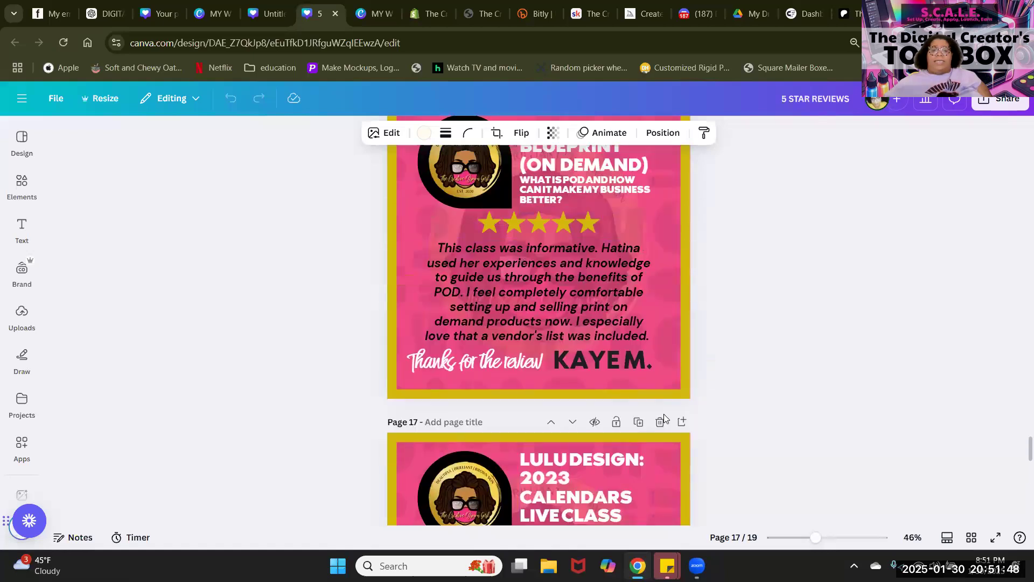
scroll(663, 414, up, 8)
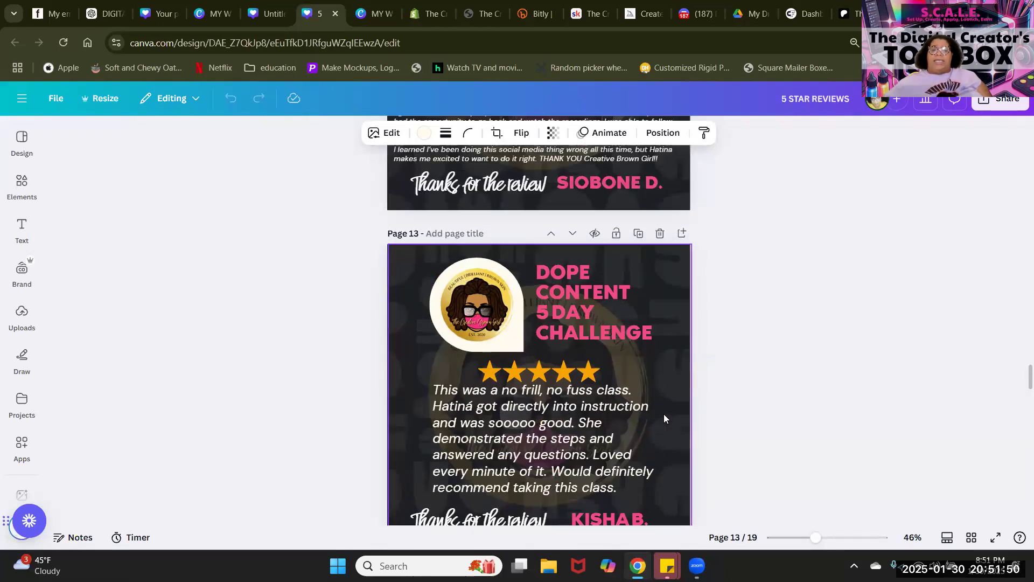
scroll(664, 414, down, 5)
scroll(664, 414, down, 3)
scroll(664, 414, down, 4)
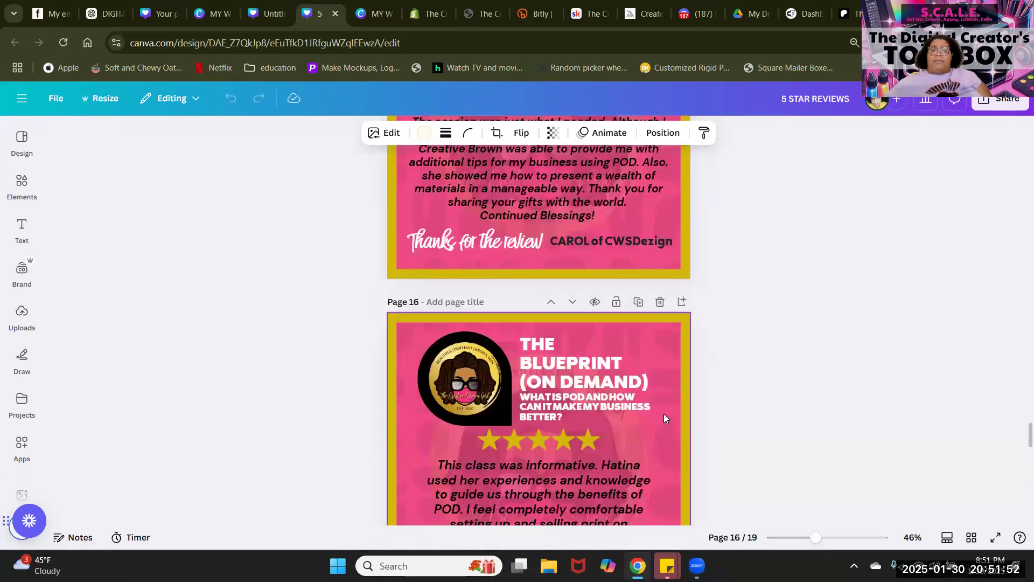
scroll(664, 414, down, 4)
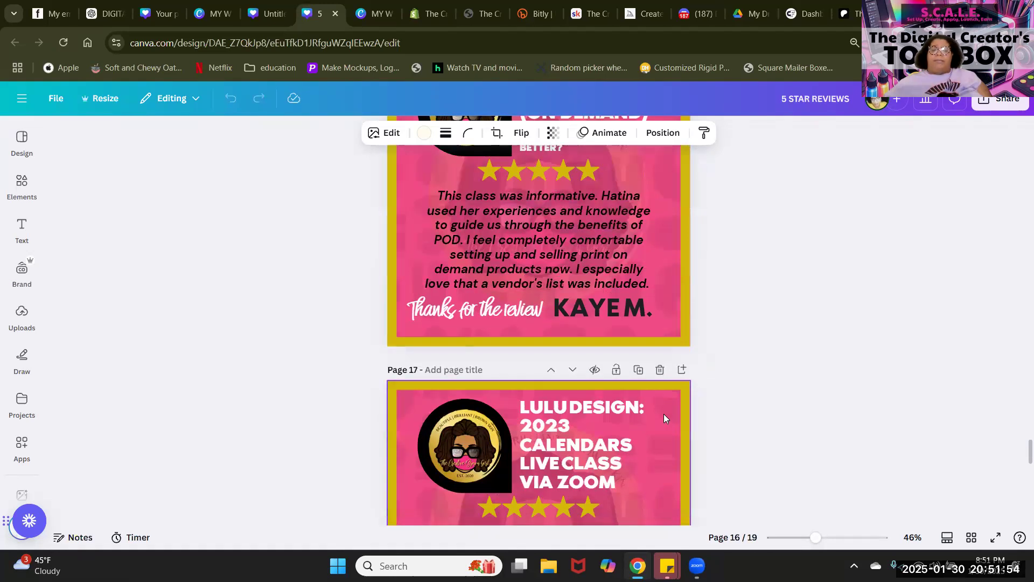
Step: On page 12, select the logo, class title, stars, review text, reviewer name and thank-you line in turn to inspect the template's parts
scroll(664, 414, up, 5)
scroll(664, 414, up, 6)
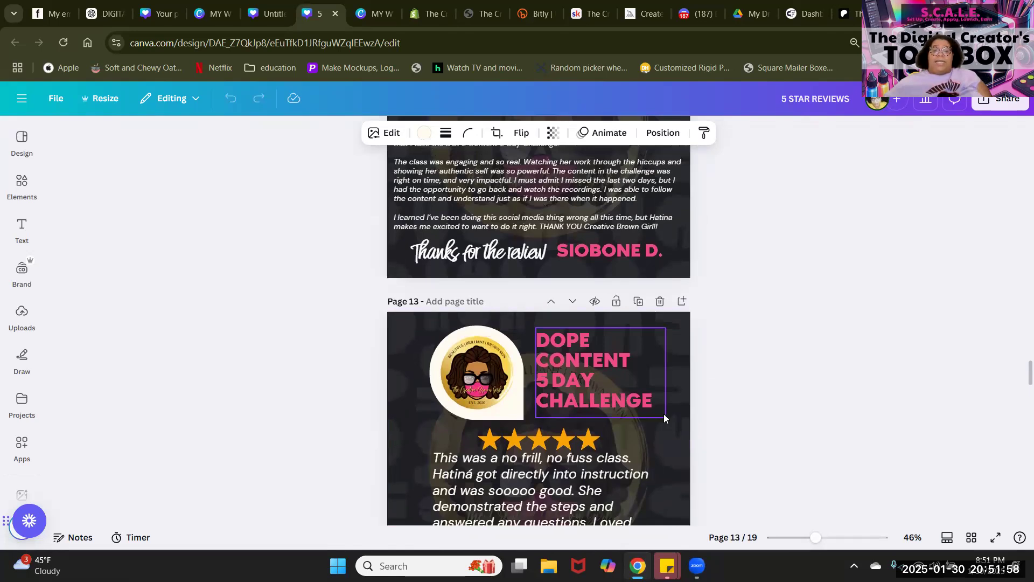
scroll(664, 414, up, 3)
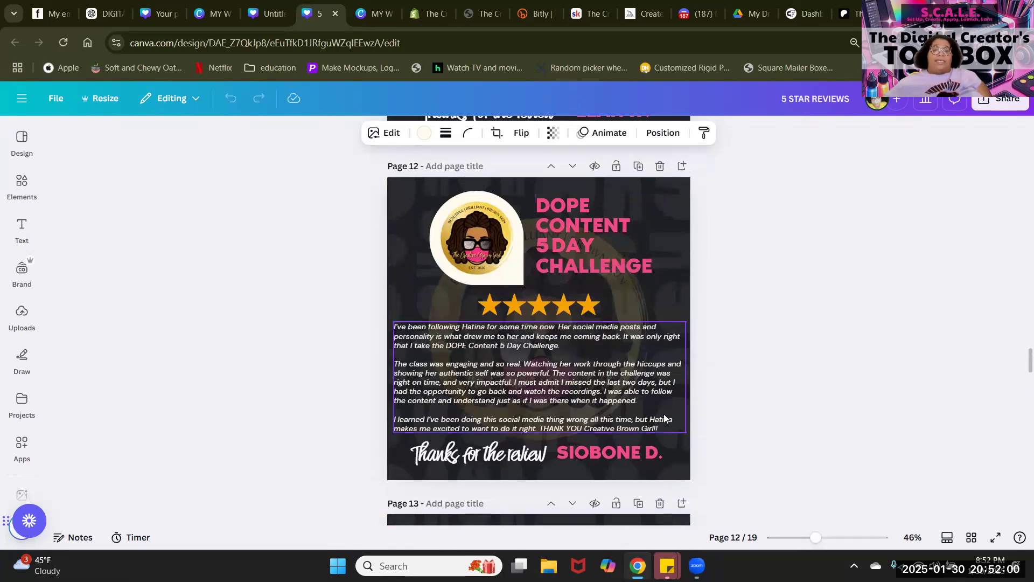
click(476, 244)
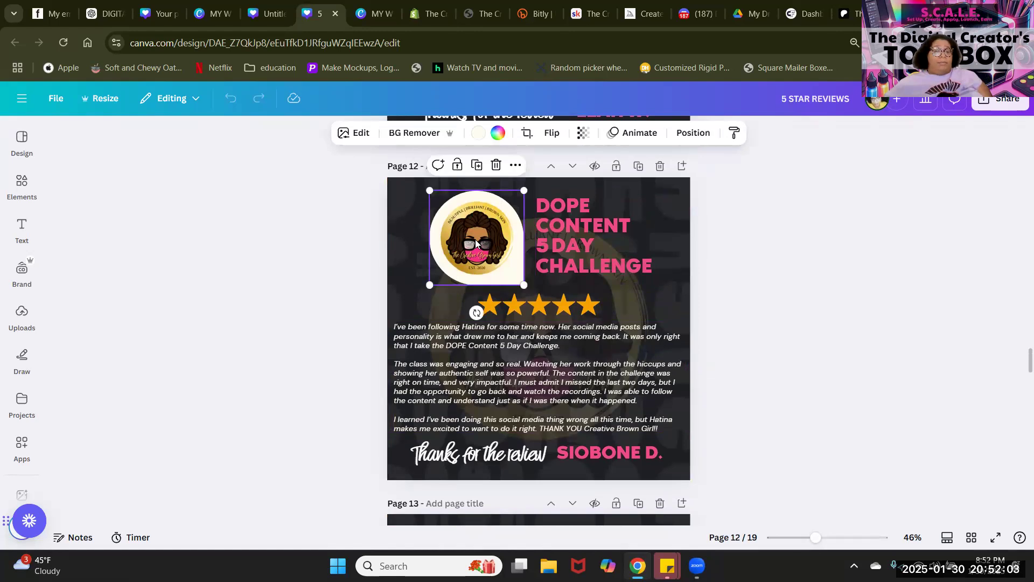
click(622, 241)
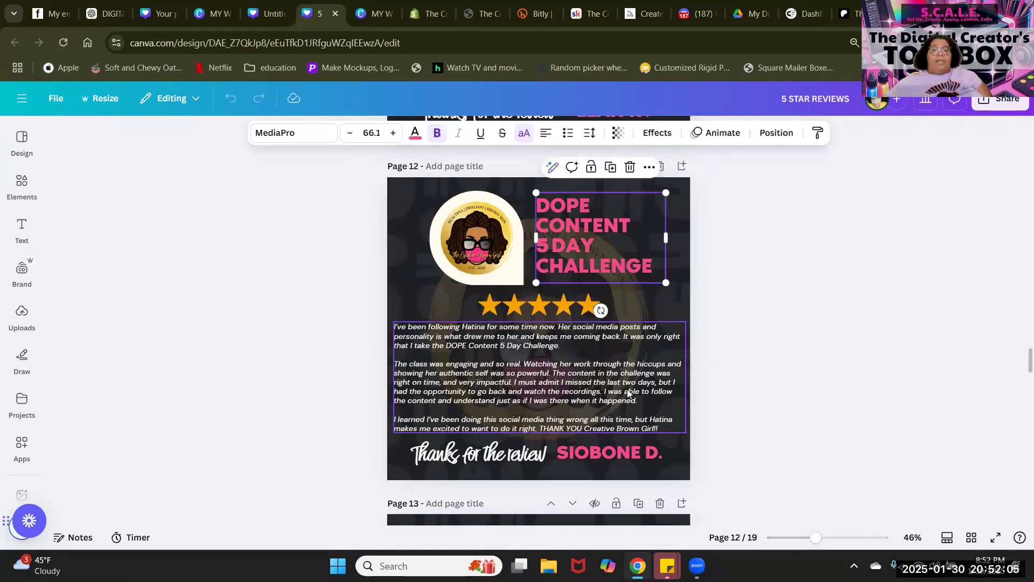
click(536, 310)
click(536, 390)
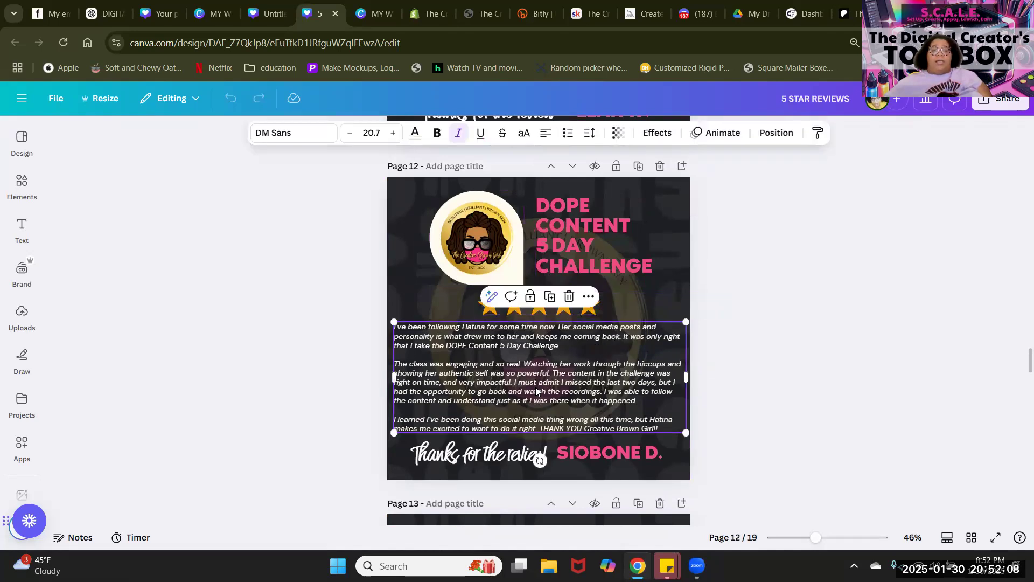
click(626, 456)
click(501, 458)
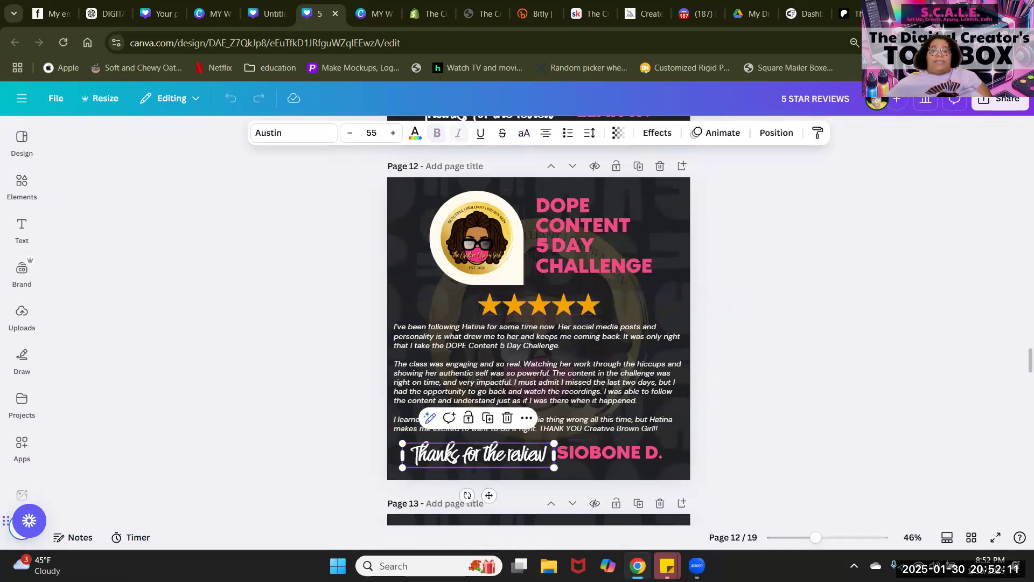
click(979, 347)
Step: Review the whole design from page 1 to page 19 for consistent branding, returning to the pink review on page 16
scroll(980, 348, down, 10)
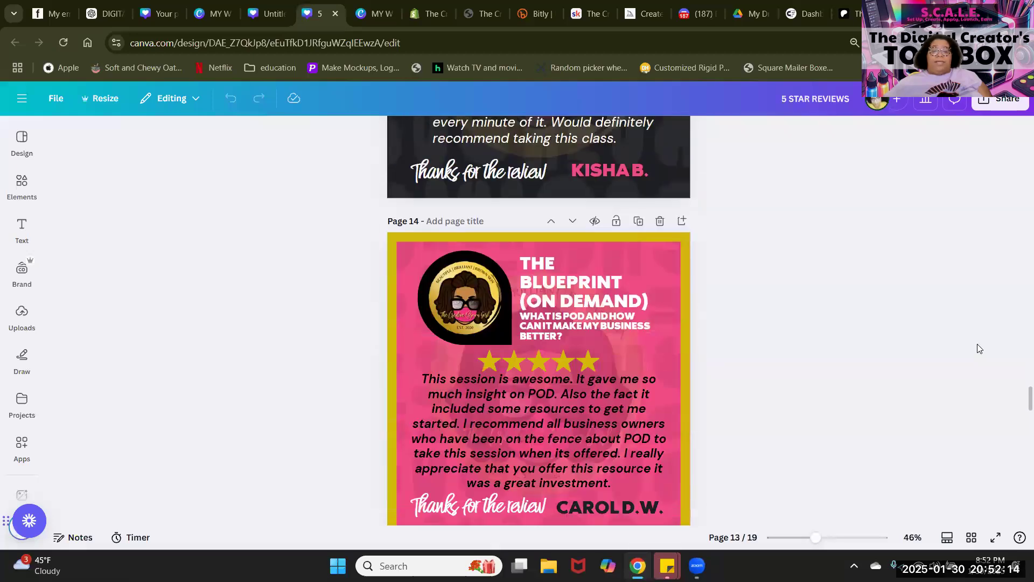
scroll(980, 349, down, 1)
scroll(978, 345, up, 20)
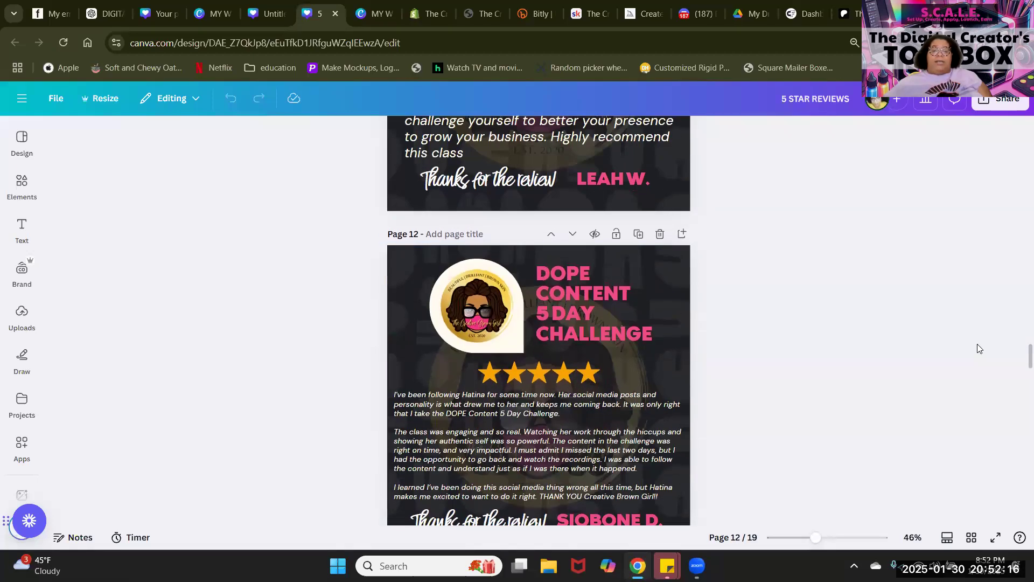
scroll(980, 349, up, 20)
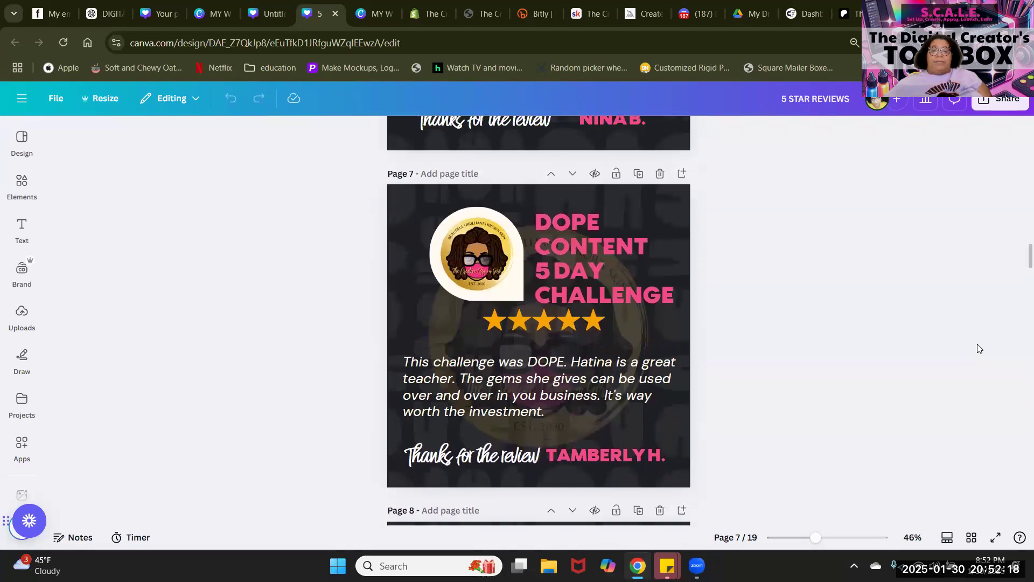
scroll(979, 348, up, 20)
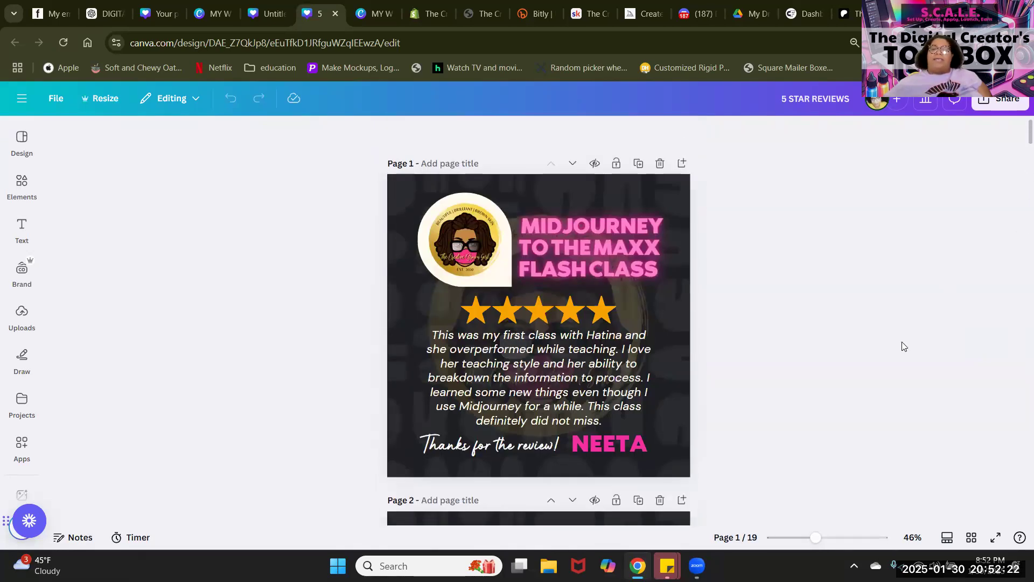
scroll(822, 341, down, 20)
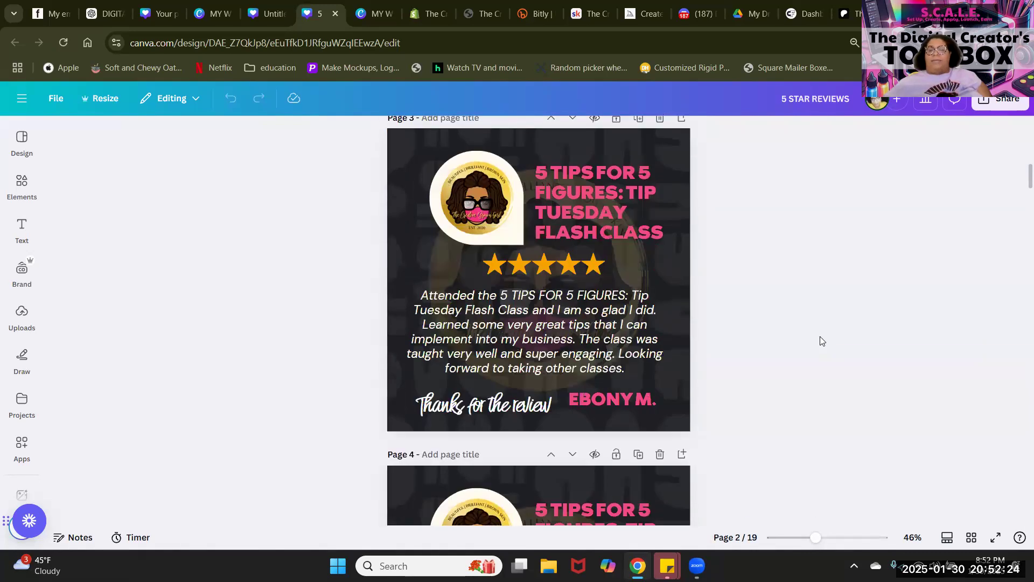
scroll(804, 352, down, 8)
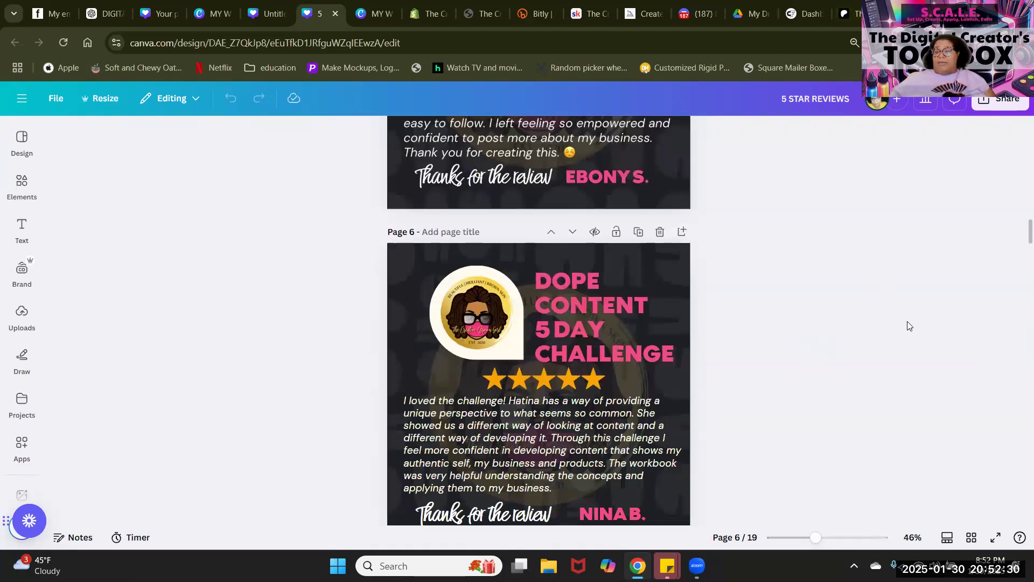
scroll(907, 322, down, 20)
scroll(899, 295, down, 20)
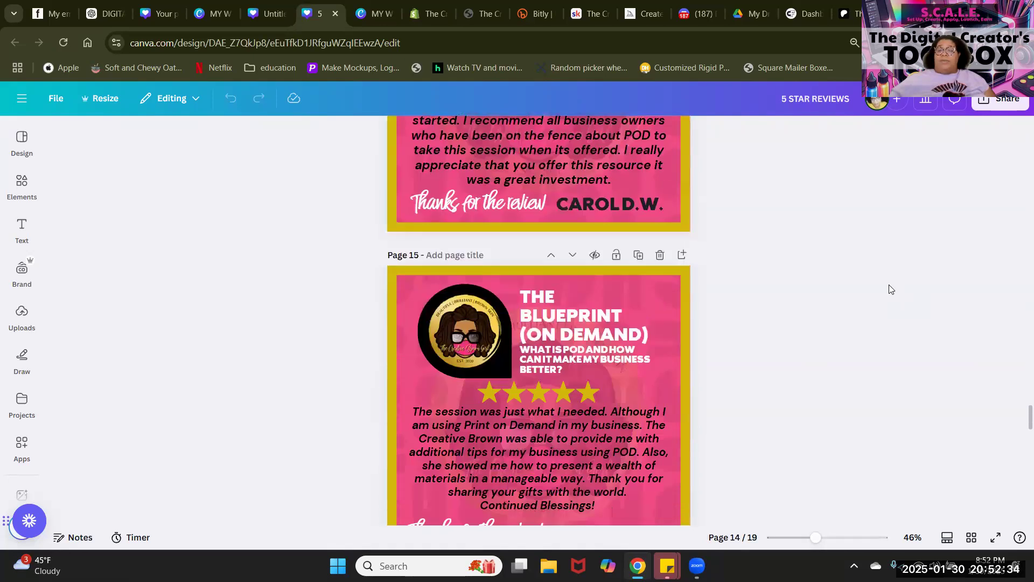
scroll(890, 289, down, 4)
scroll(890, 290, down, 20)
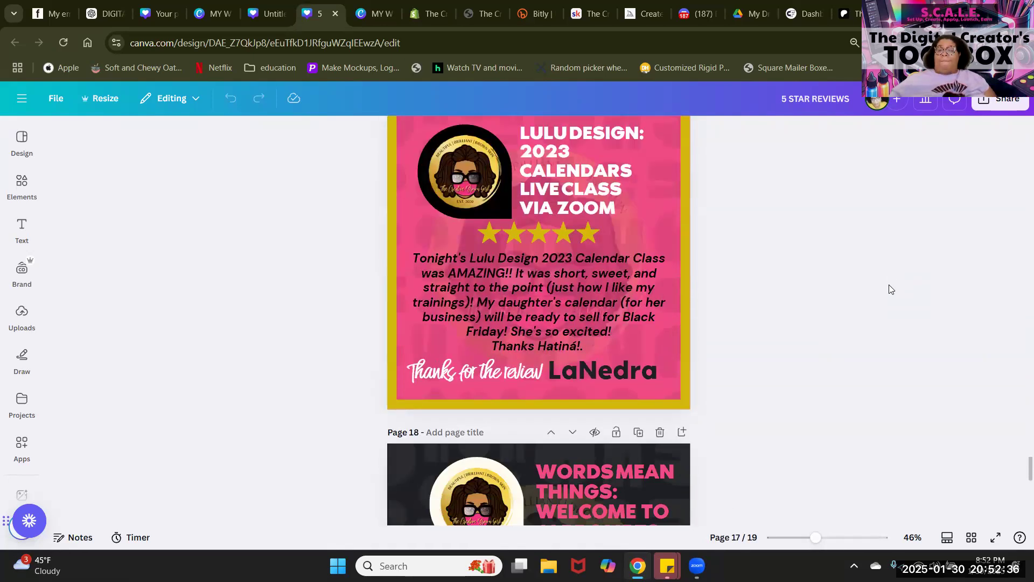
scroll(891, 289, down, 4)
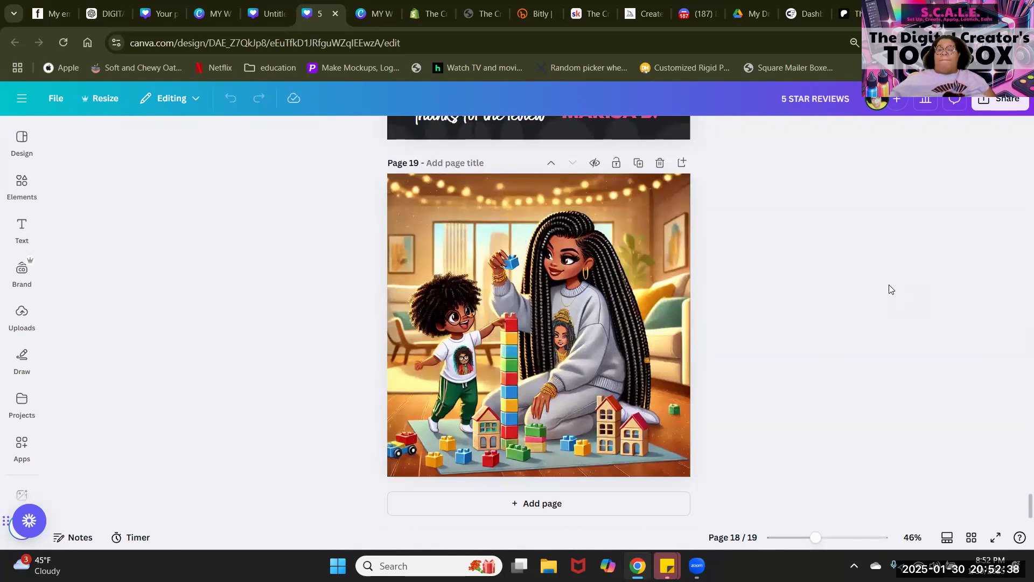
scroll(890, 289, up, 8)
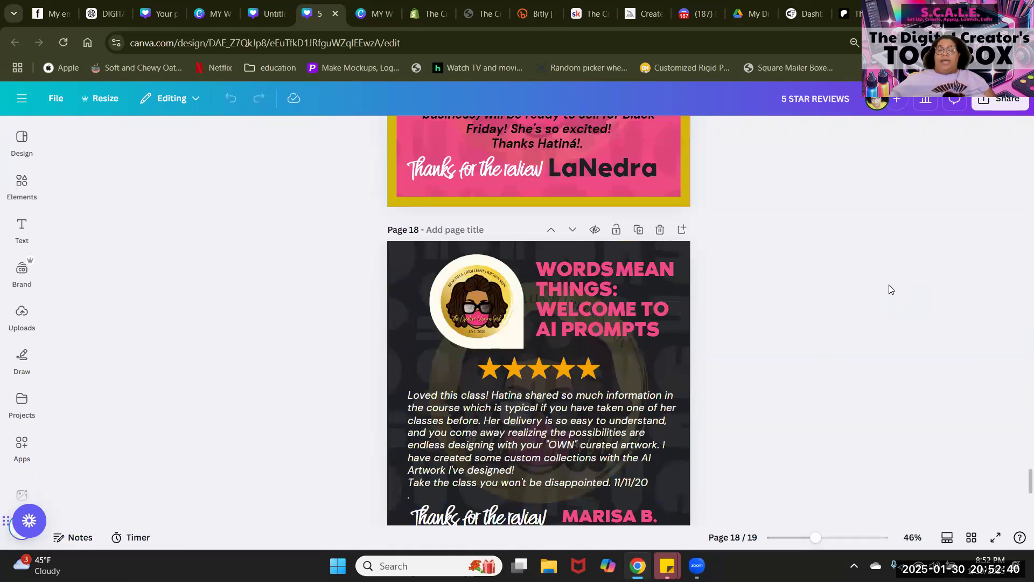
scroll(891, 289, up, 12)
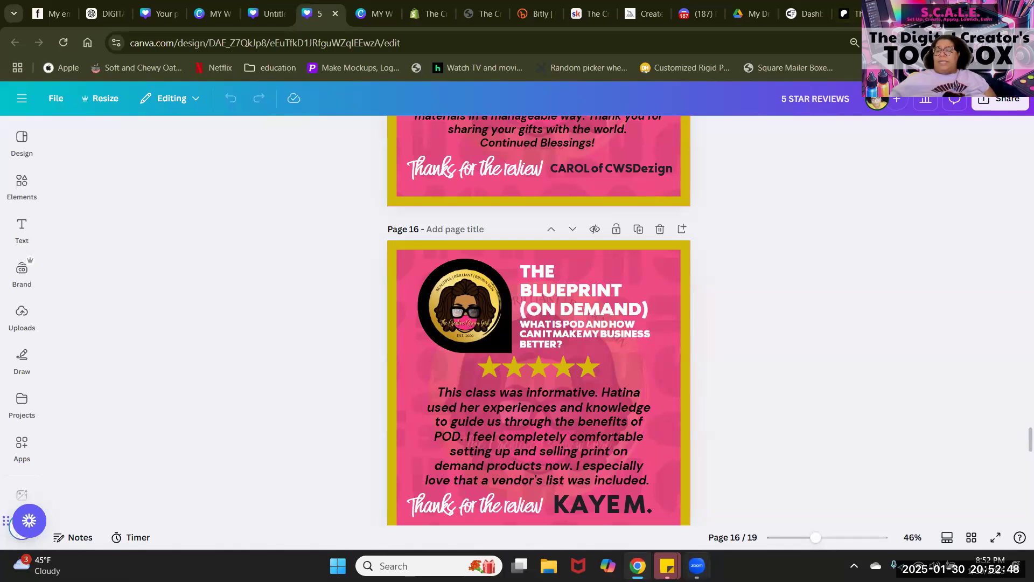
mouse_move(701, 566)
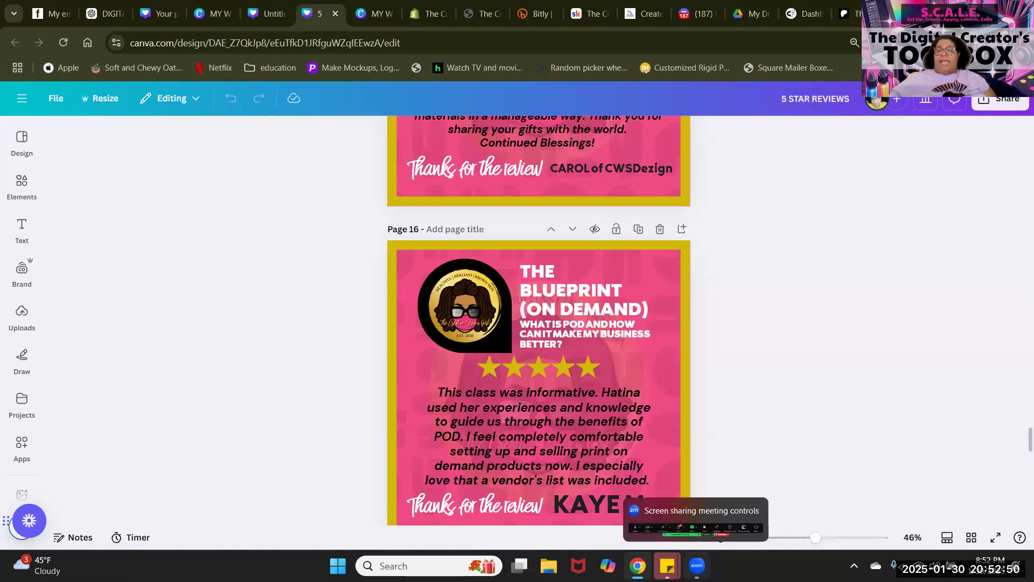